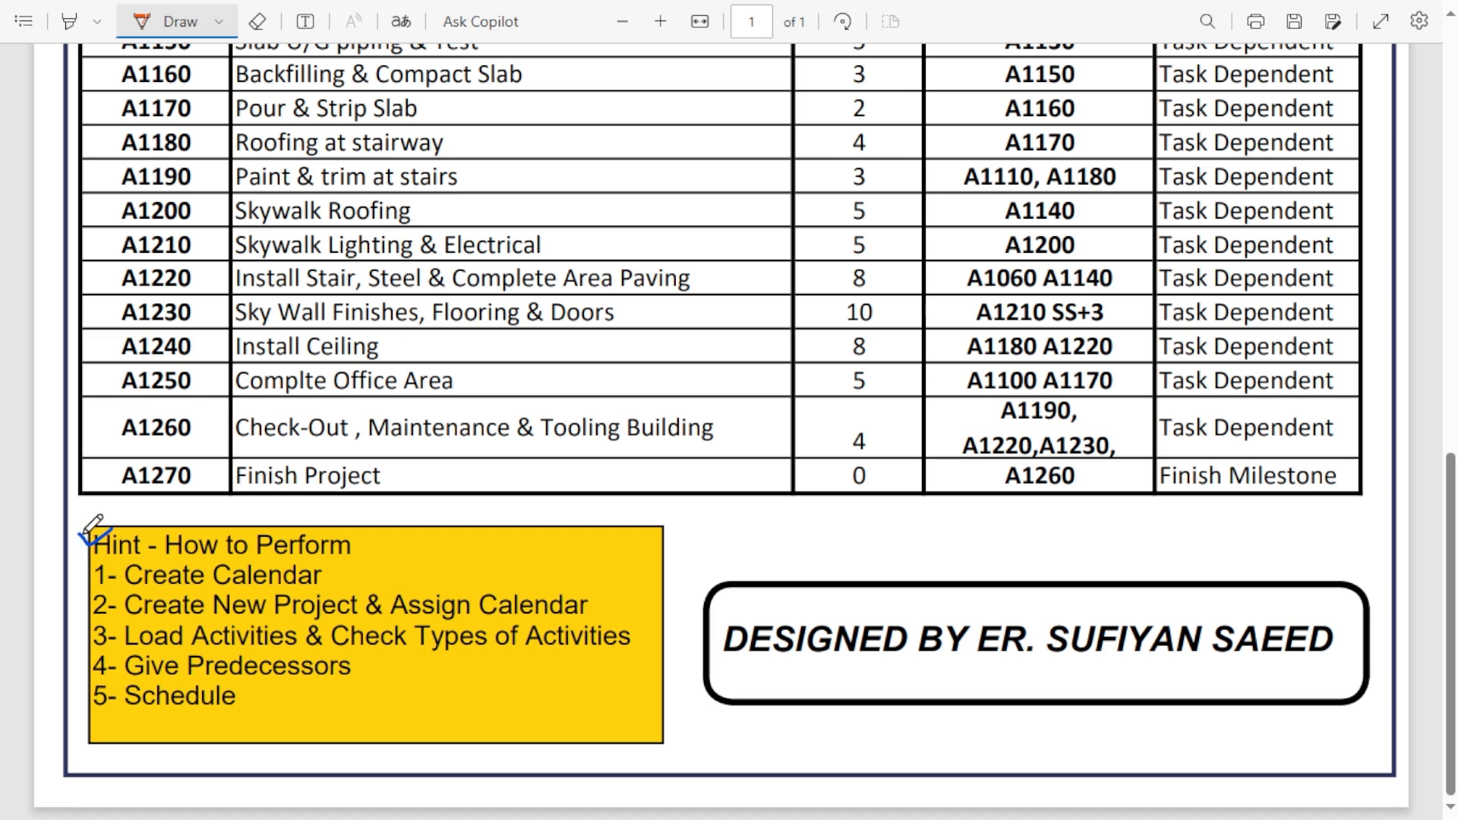
Step: Tick the "Hint - How to Perform" heading and the "1- Create Calendar" line in the yellow hint box with the pen
mouse_move(79, 535)
mouse_down()
mouse_move(91, 545)
mouse_move(121, 528)
mouse_up()
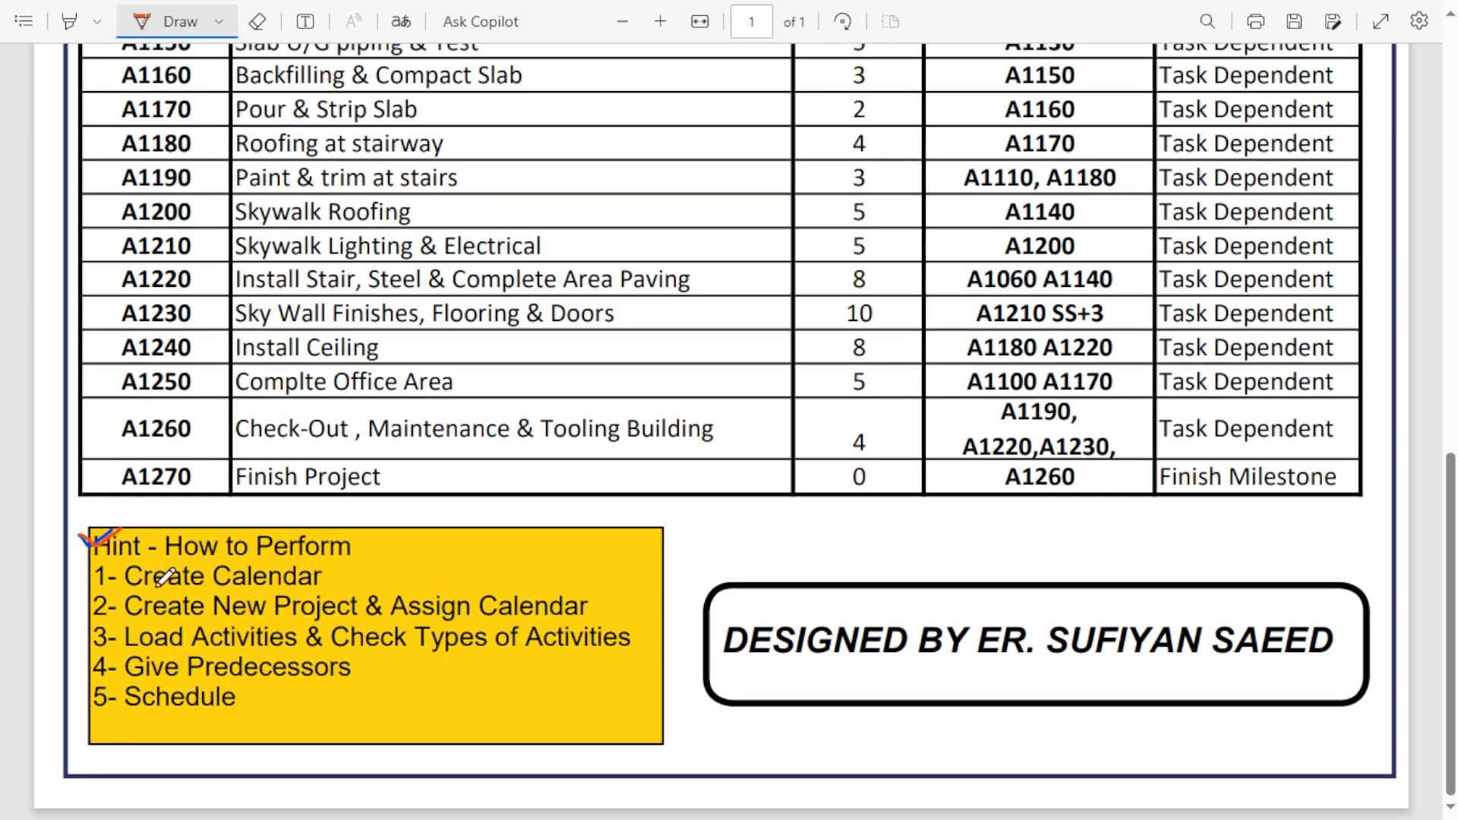
mouse_move(334, 575)
mouse_down()
mouse_move(350, 582)
mouse_move(391, 549)
mouse_up()
Step: Underline "9 Hours of working time" in the blue exercise brief above the activity table
scroll(590, 540, up, 7)
scroll(607, 530, up, 3)
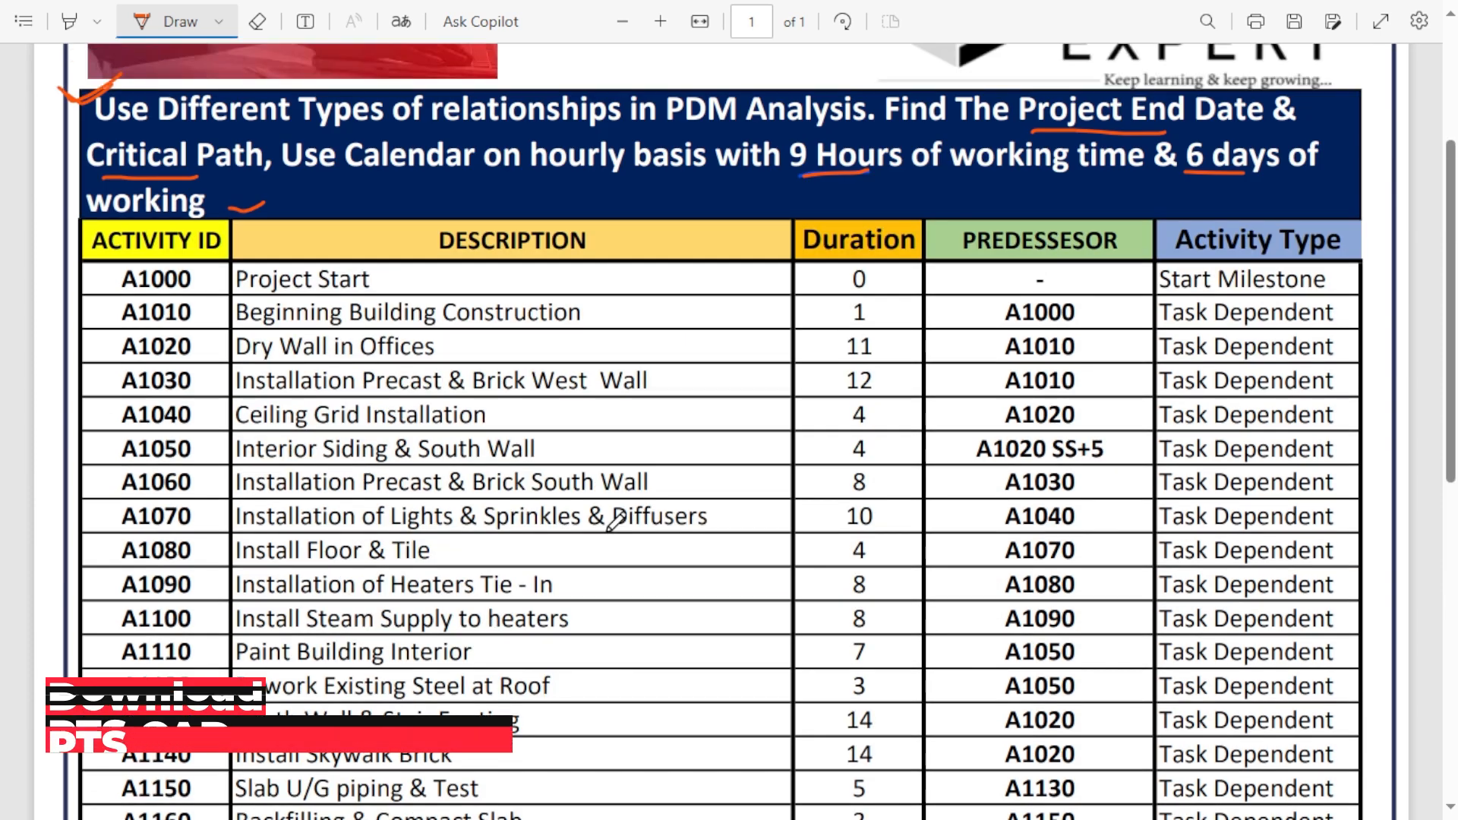
scroll(794, 385, up, 3)
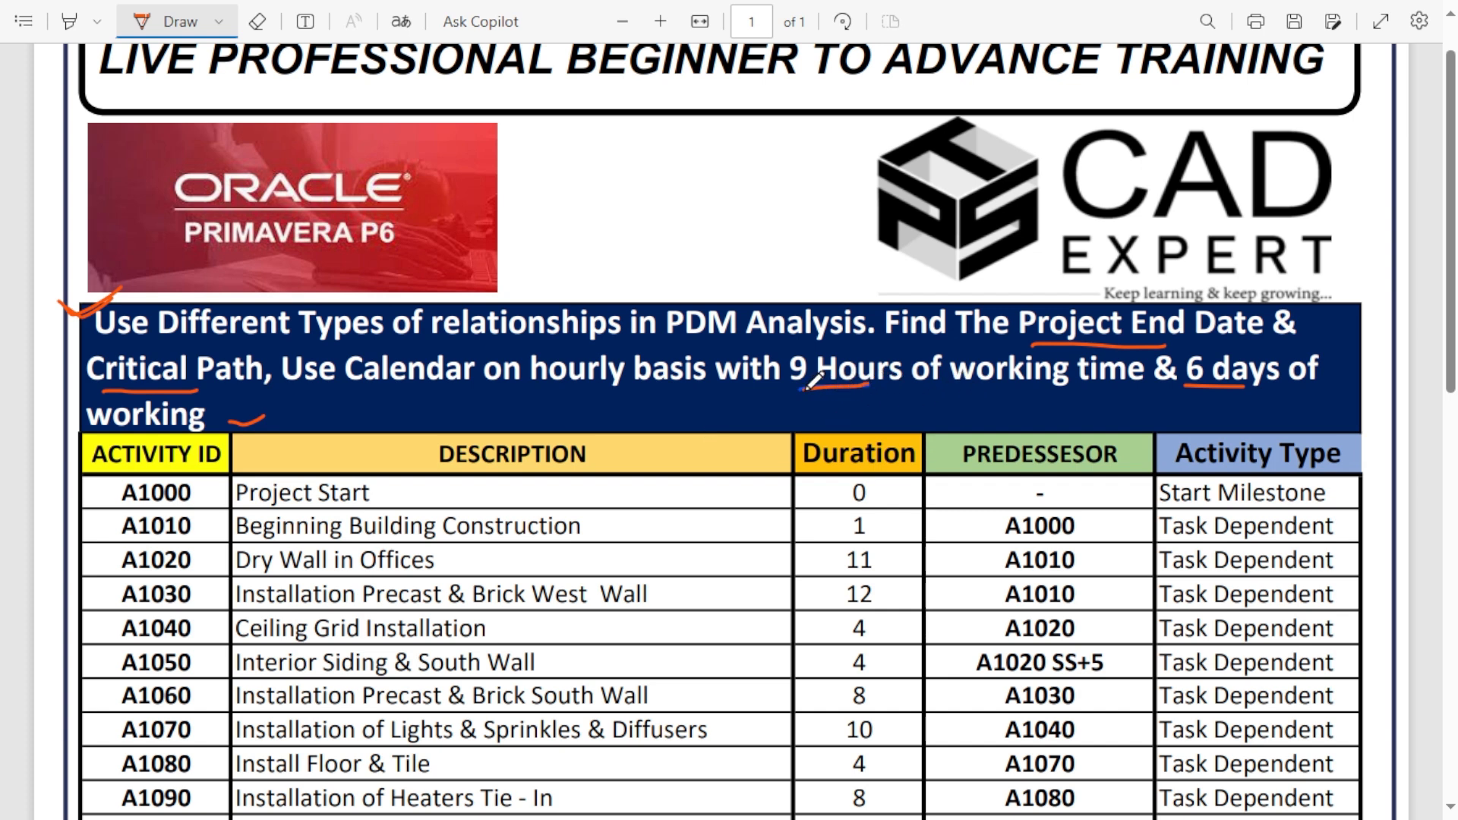
drag(804, 389, 1143, 379)
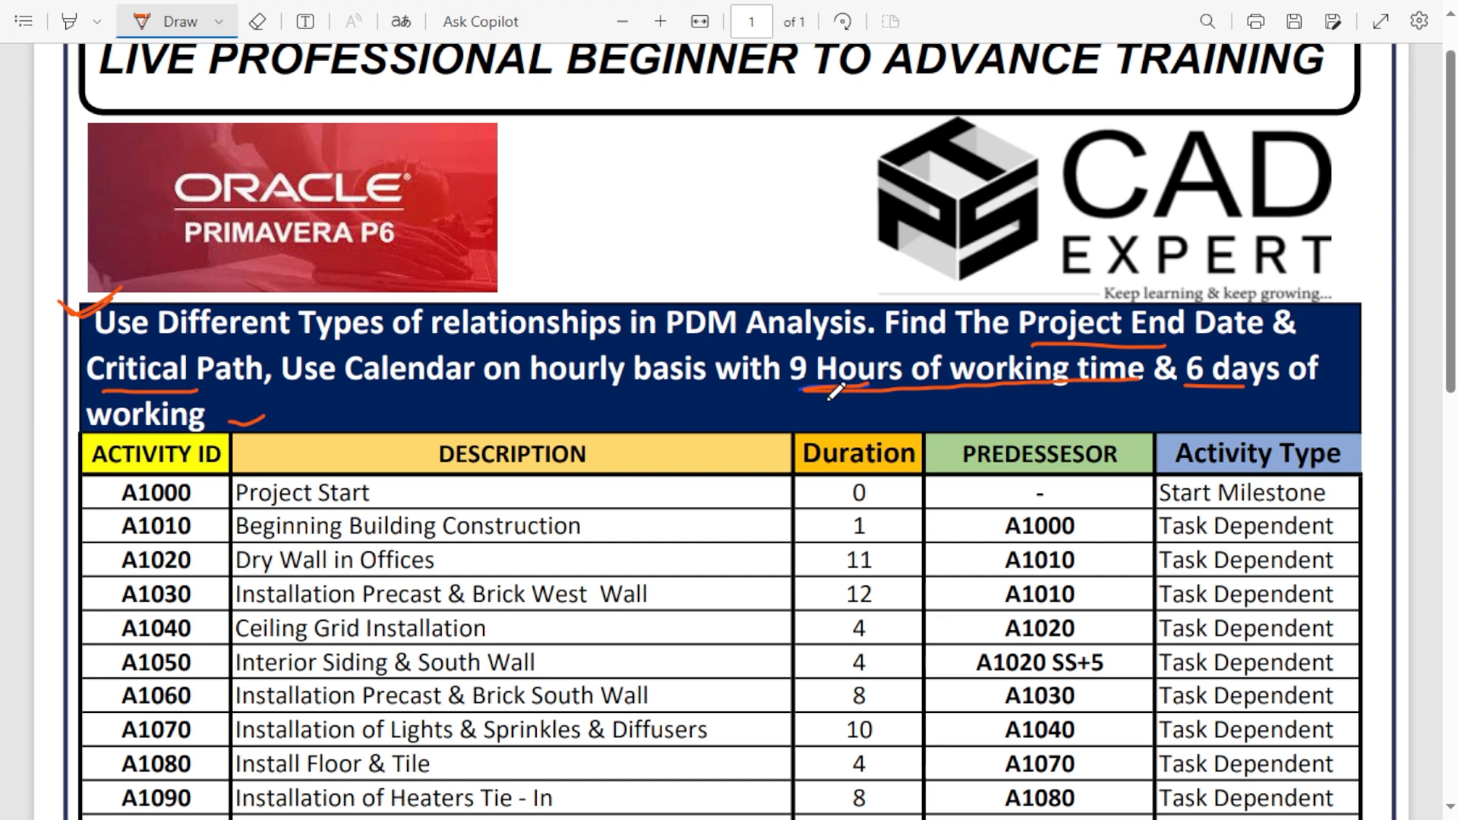
Step: Add a second tick beside "Create Calendar" and underline "Create New" and "Assign Calendar" in hint 2
scroll(769, 404, down, 3)
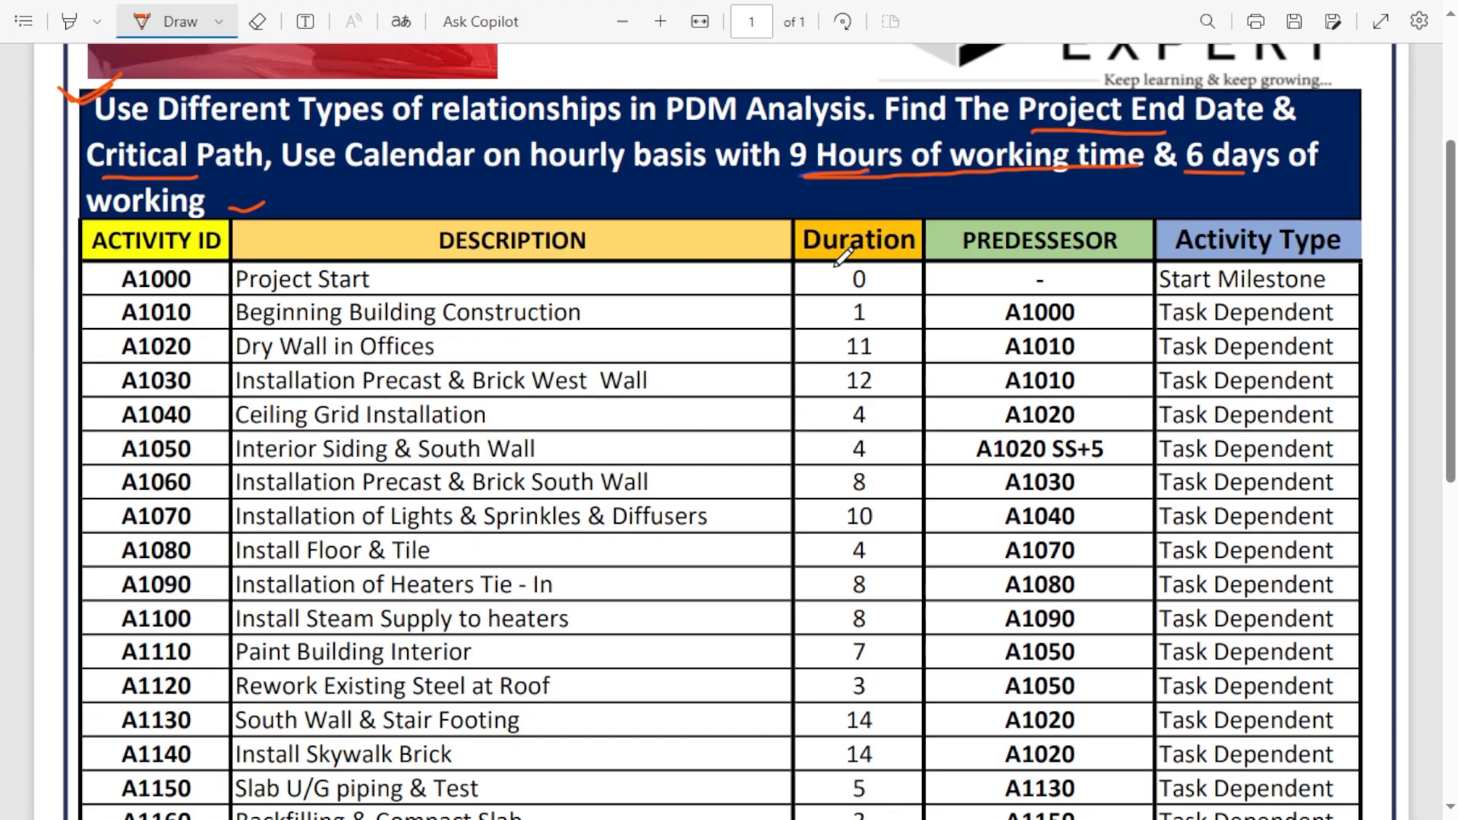
scroll(615, 349, down, 8)
scroll(361, 458, down, 3)
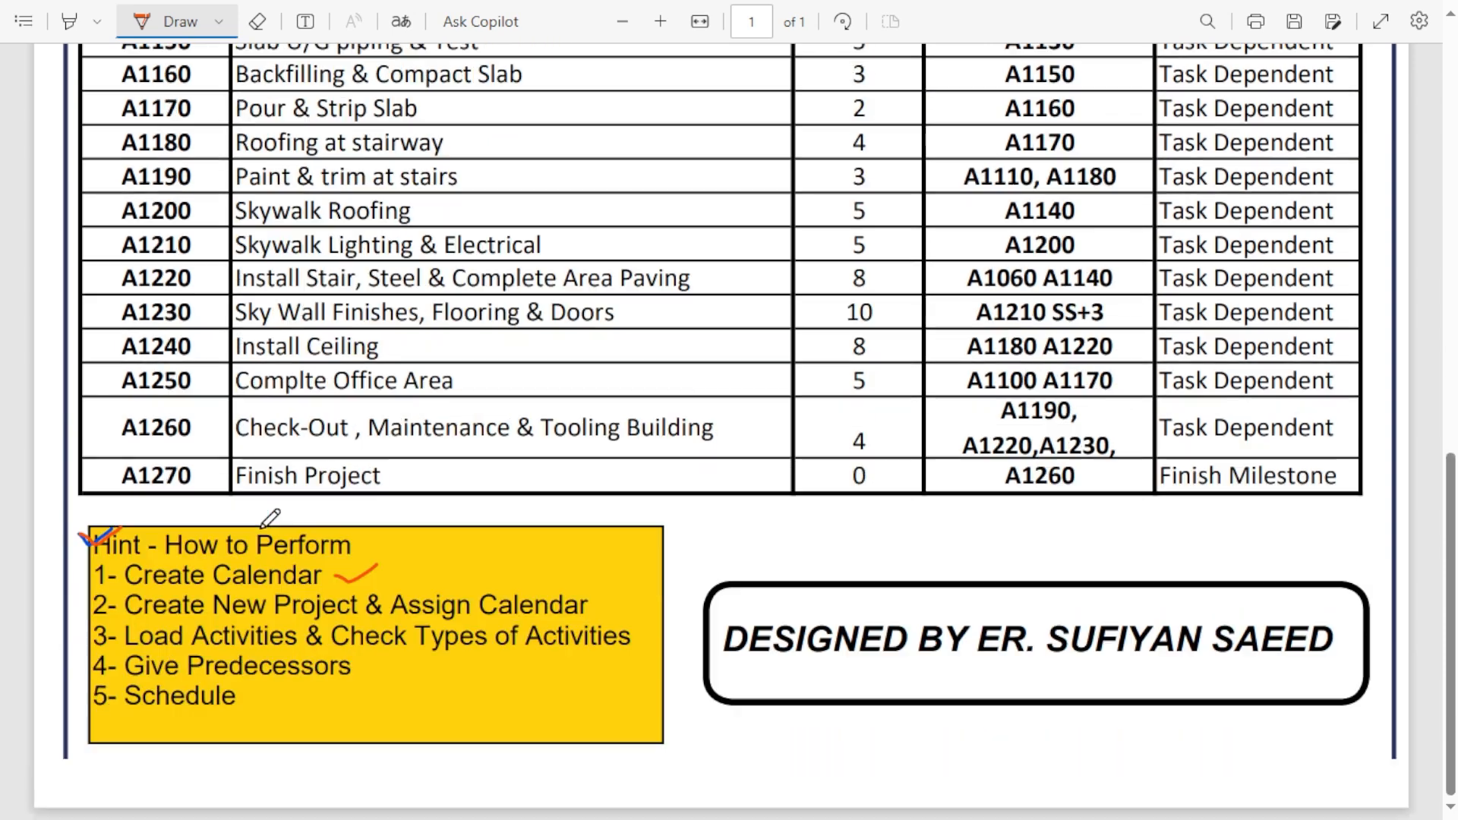
drag(345, 574, 389, 565)
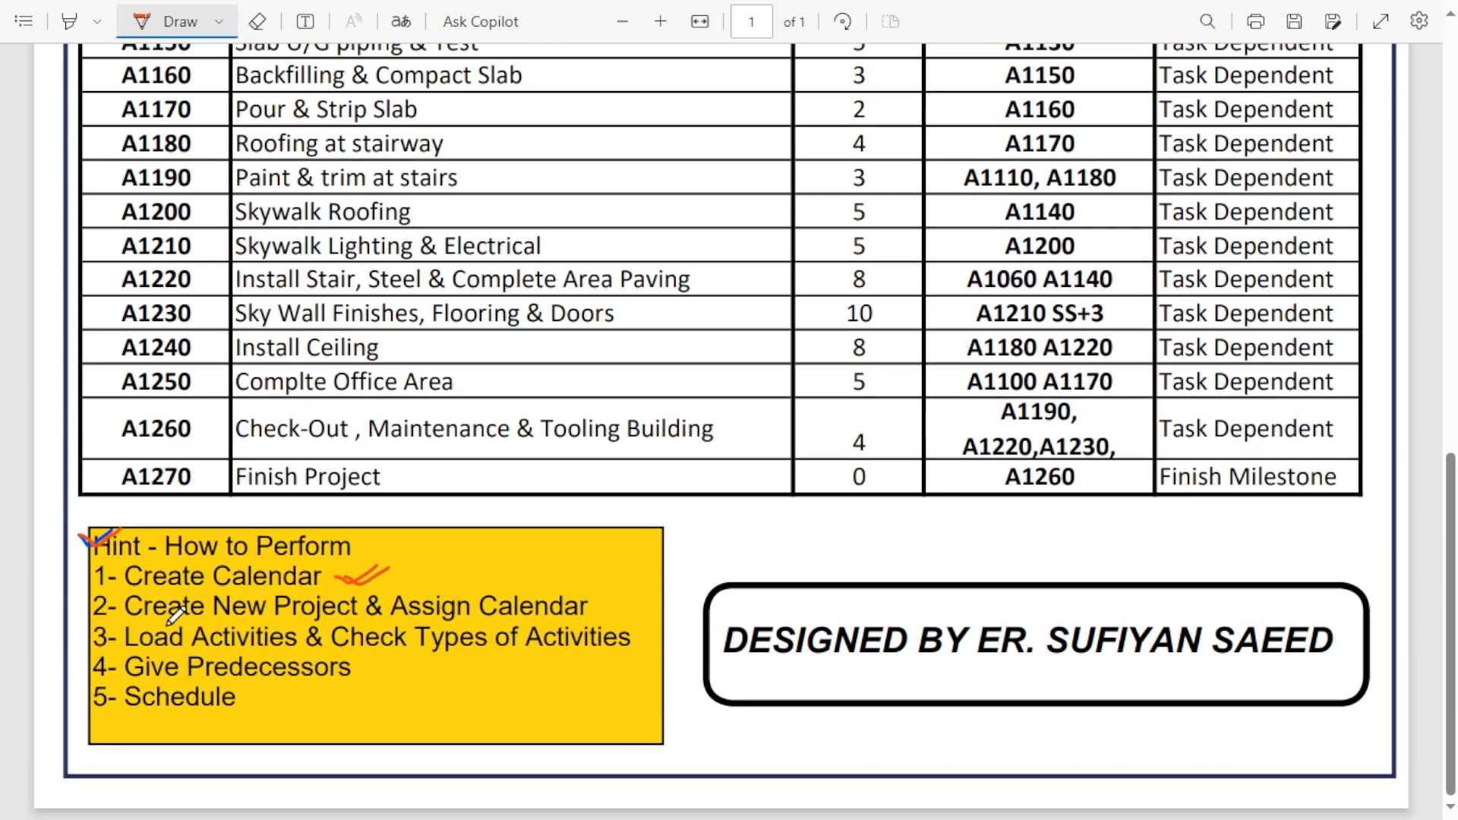
drag(146, 620, 257, 618)
drag(380, 620, 583, 628)
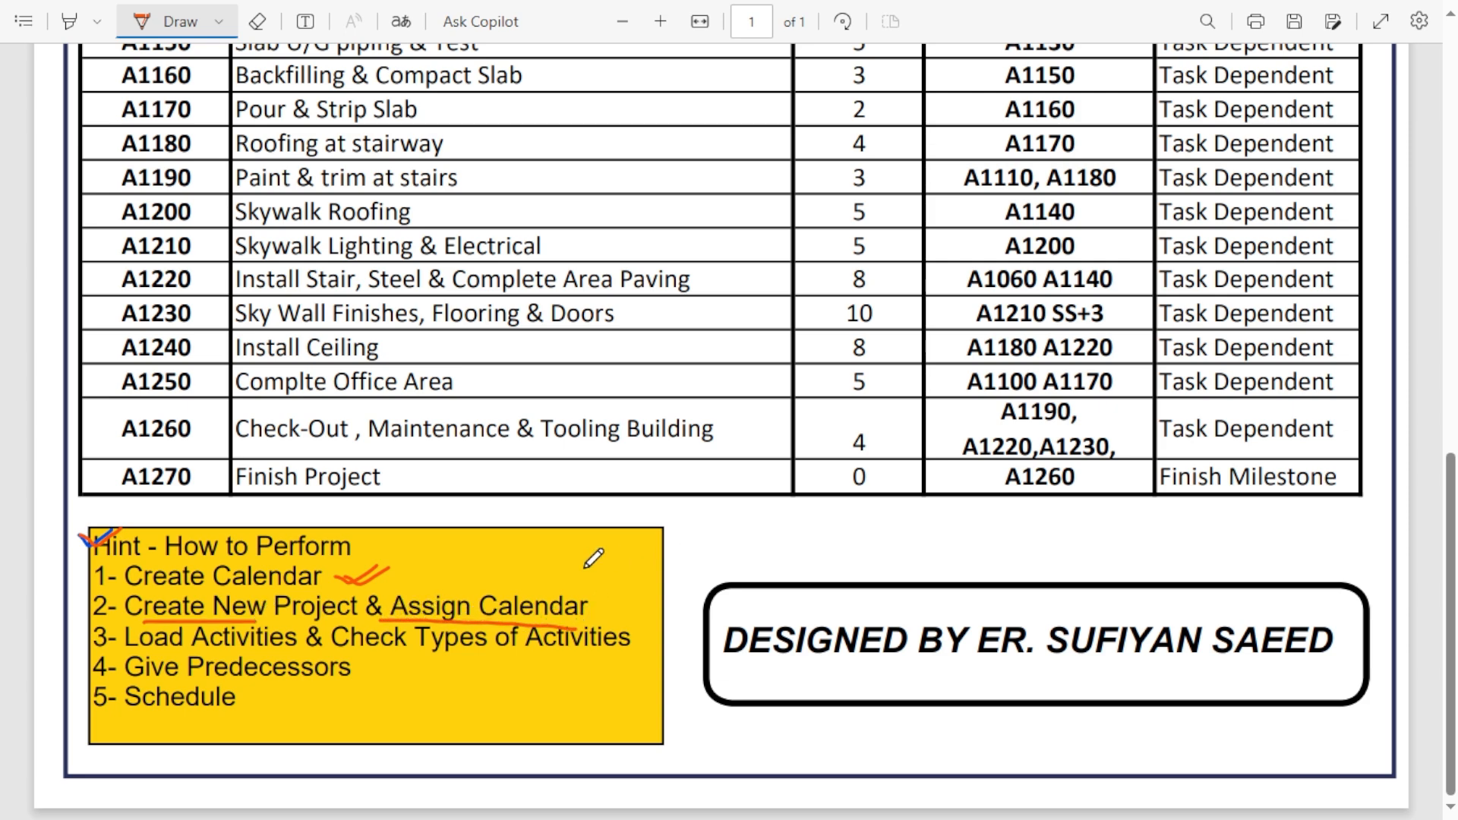
Step: Underline "Load Activities" and "Check Types of Activities" in hint 3 of the yellow box
scroll(594, 558, up, 10)
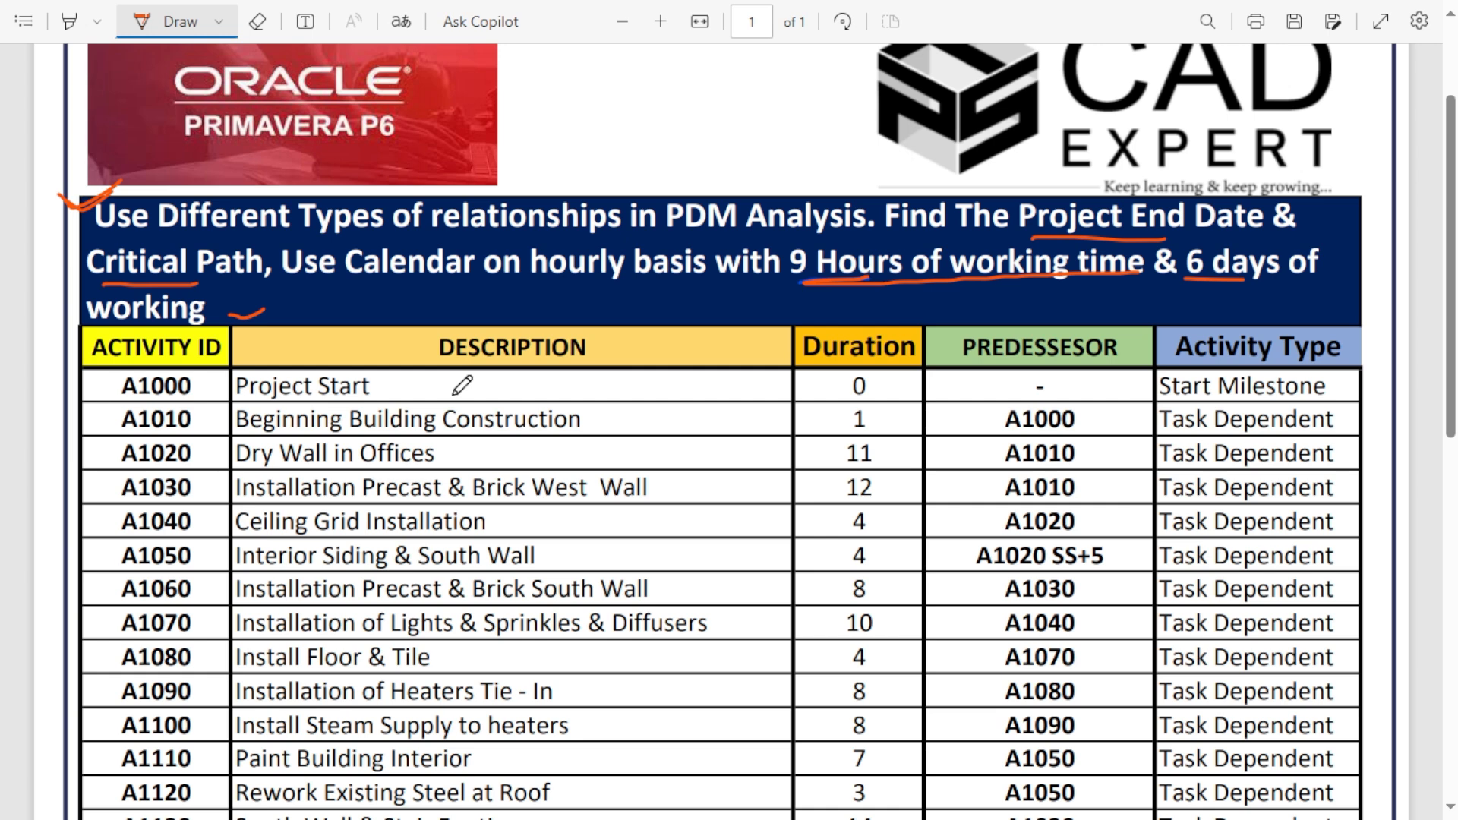
scroll(465, 378, down, 10)
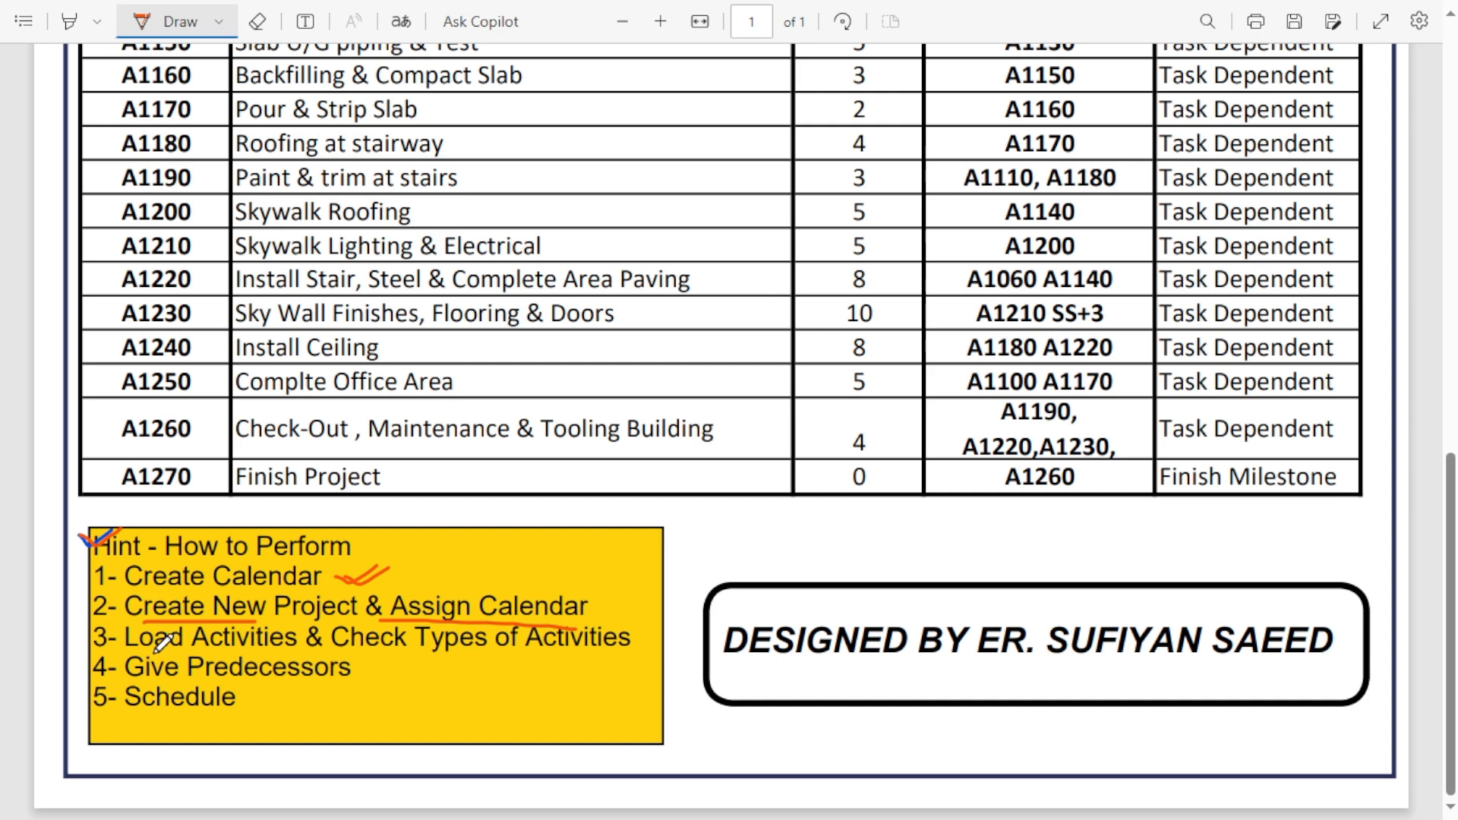
drag(154, 651, 269, 651)
scroll(353, 517, up, 3)
scroll(425, 524, up, 4)
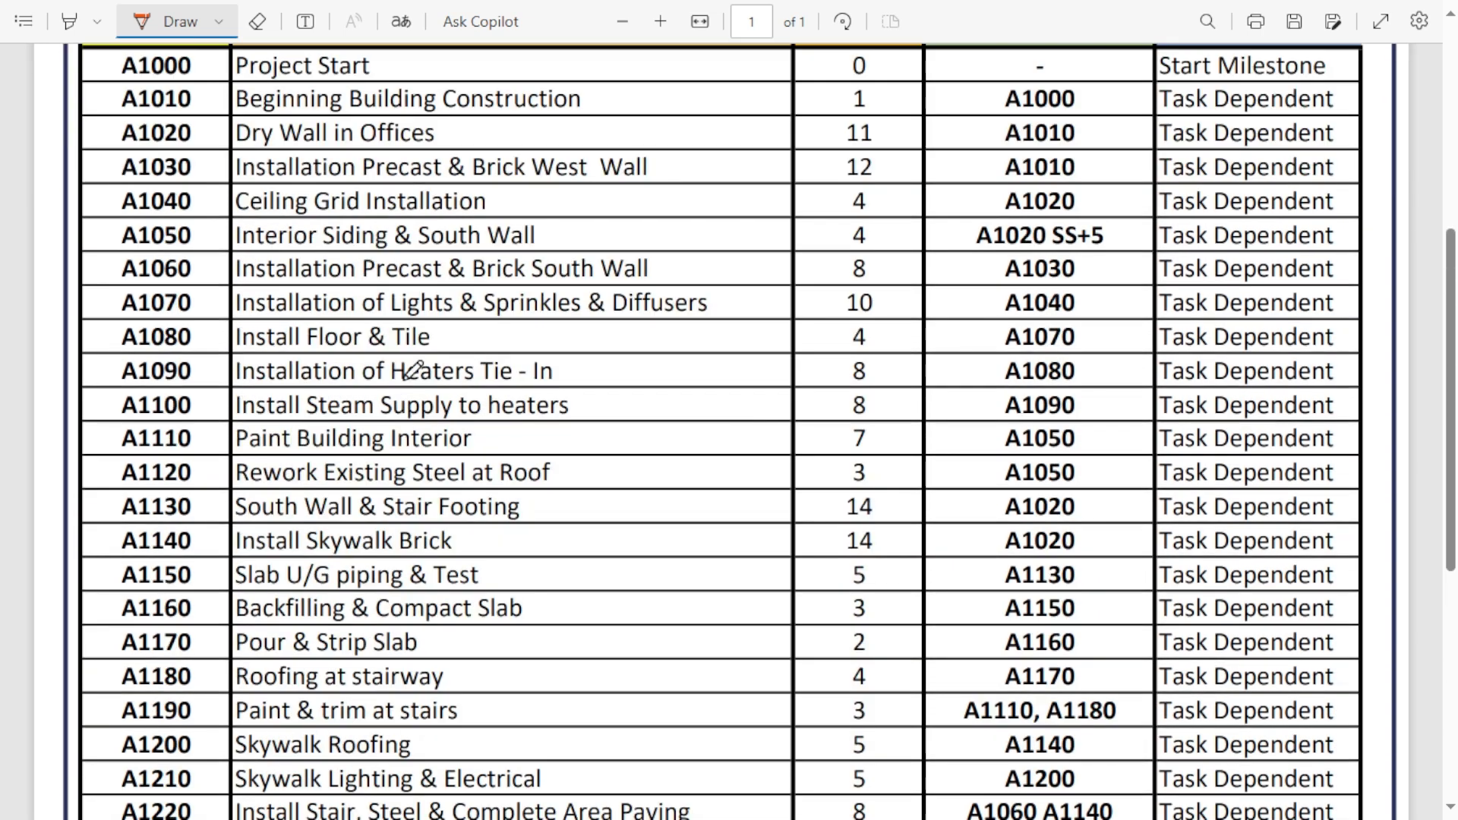
scroll(524, 266, up, 3)
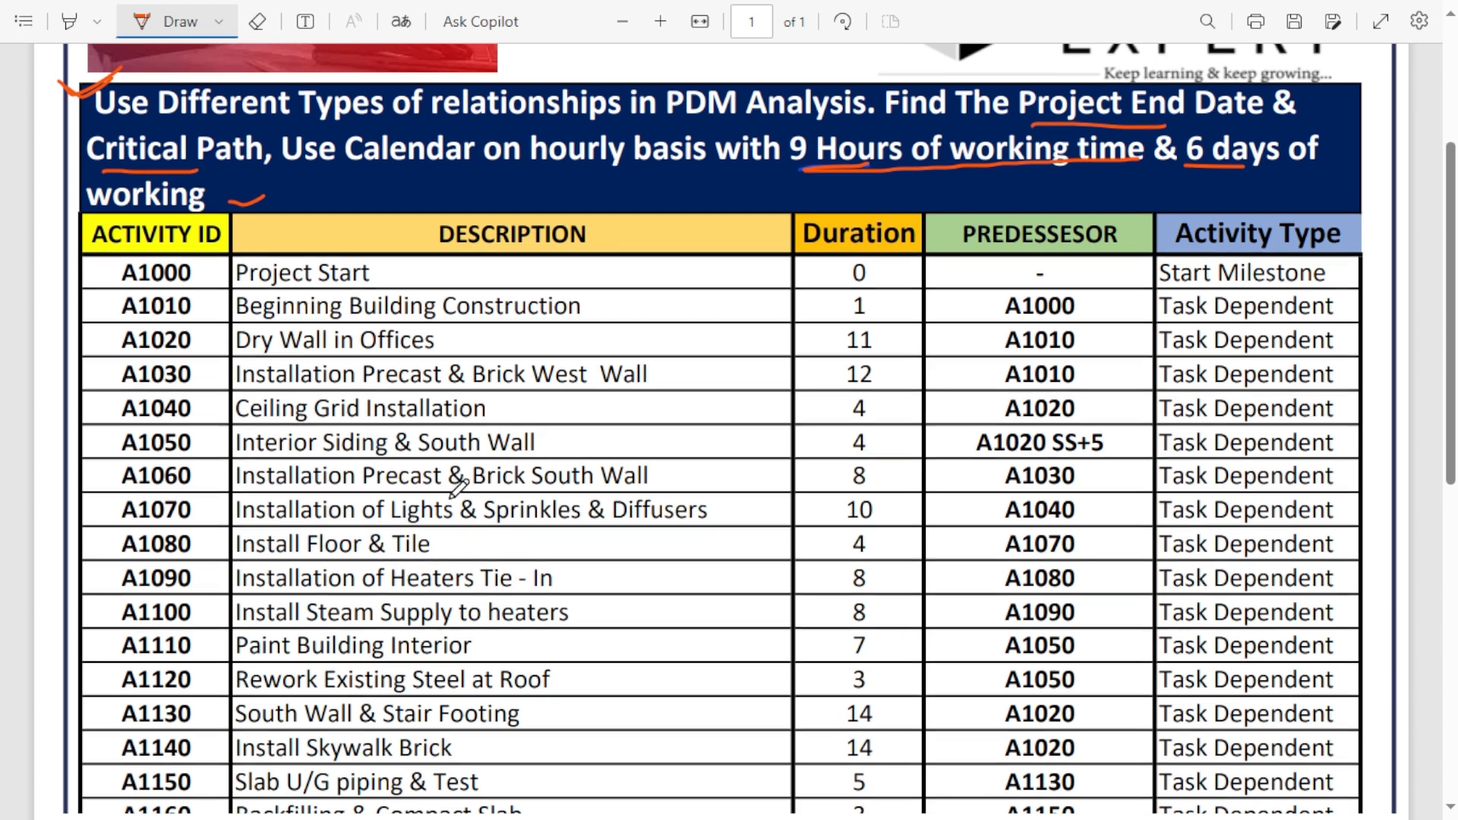
scroll(417, 508, down, 10)
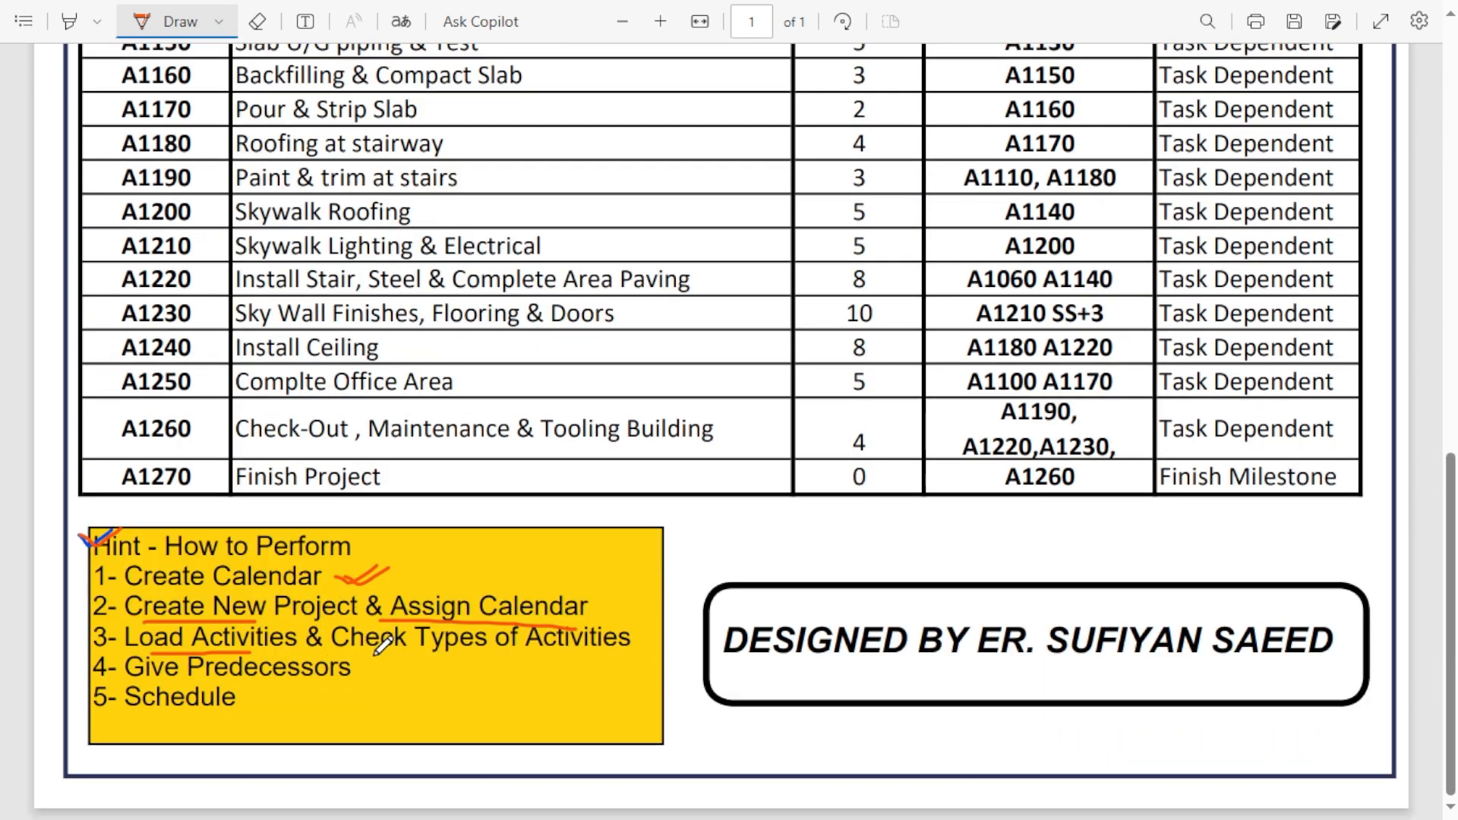
drag(351, 655, 575, 658)
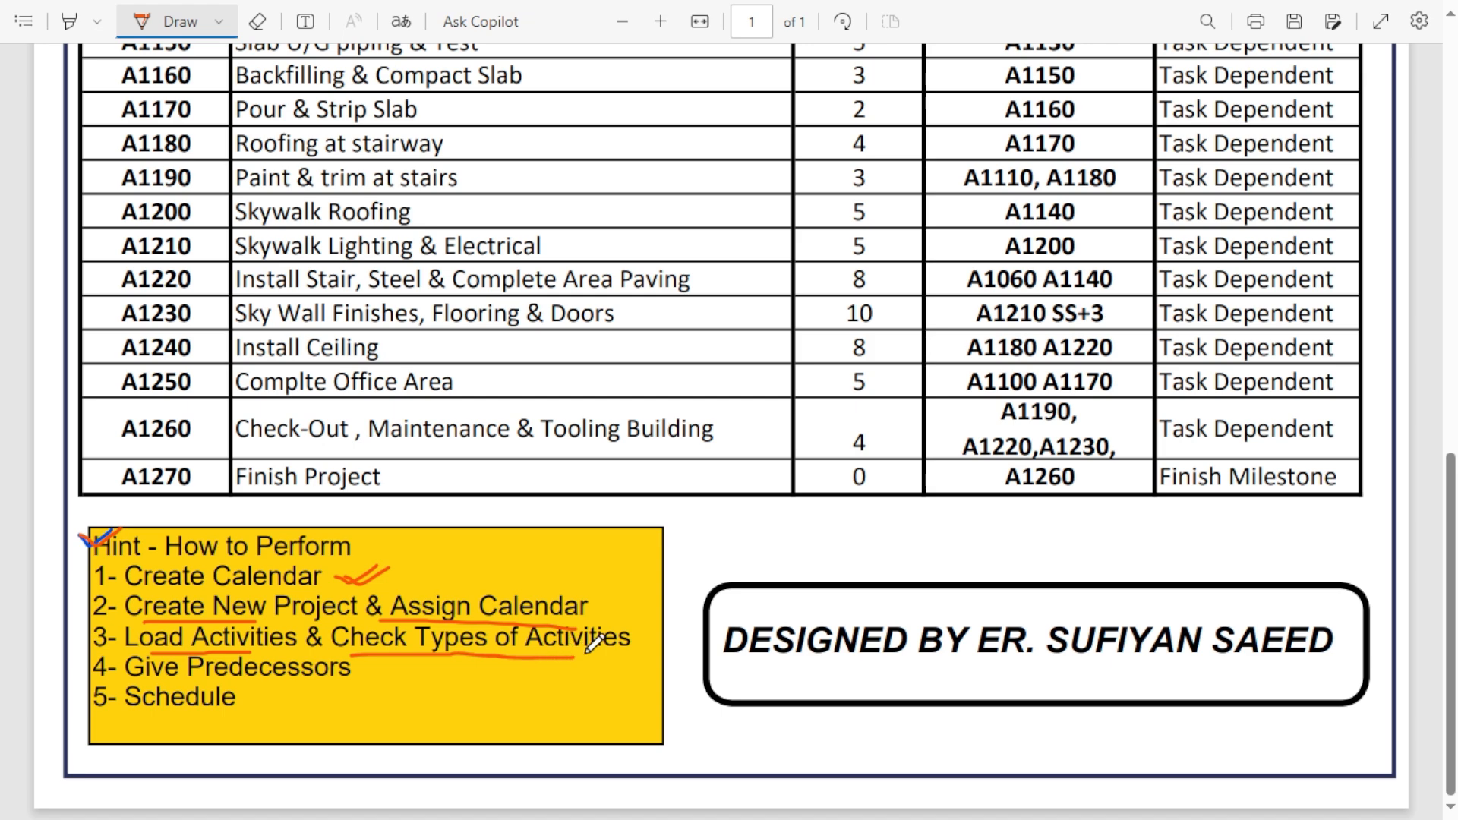
Step: Tick the Start Milestone activity type of A1000 Project Start in the table
scroll(631, 643, up, 3)
scroll(605, 625, up, 8)
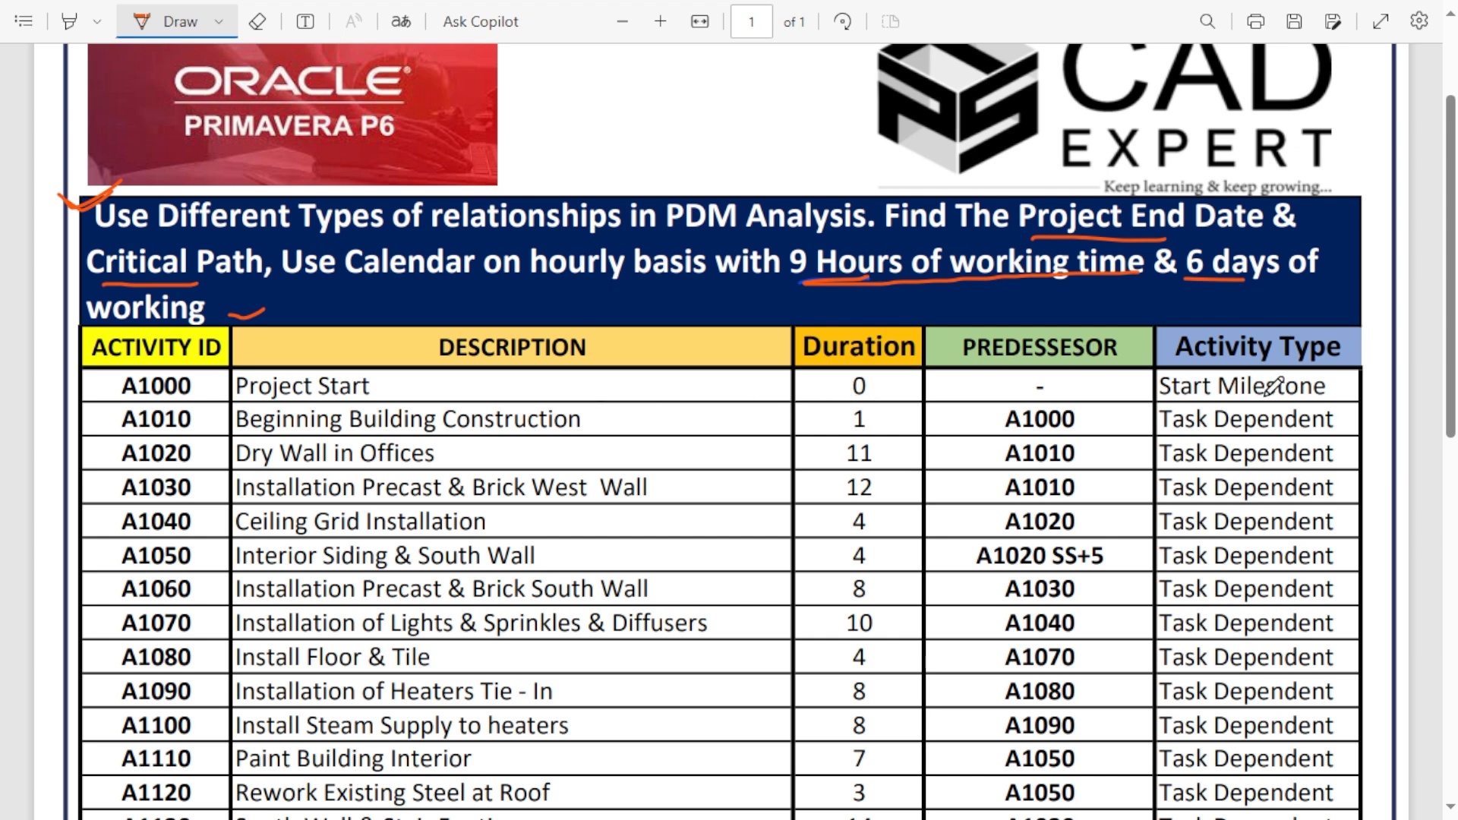
scroll(1264, 391, down, 2)
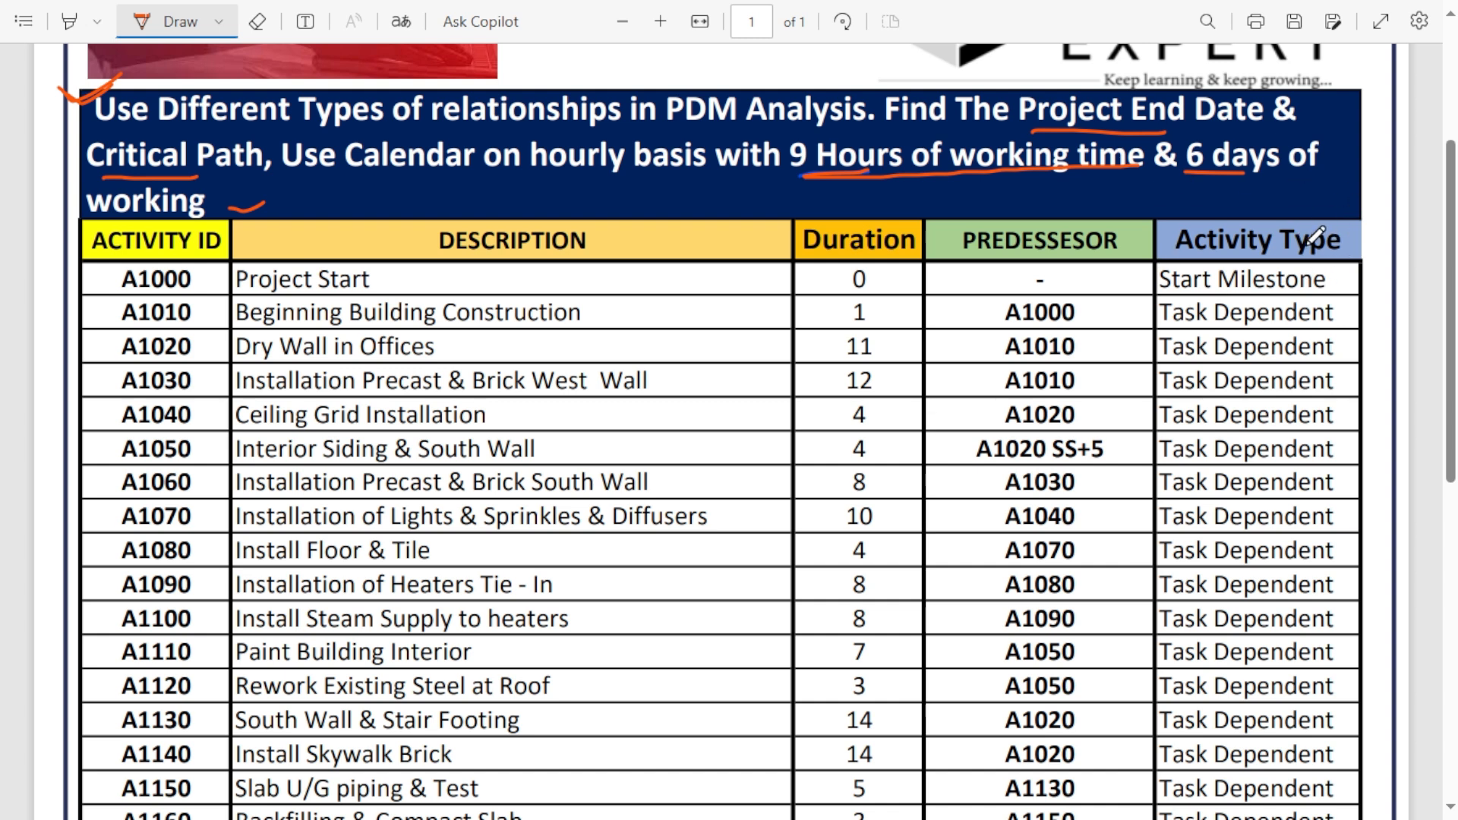
drag(1340, 283, 1359, 275)
Step: Tick the Finish Milestone activity type of A1270 Finish Project in the last table row
scroll(1290, 319, down, 4)
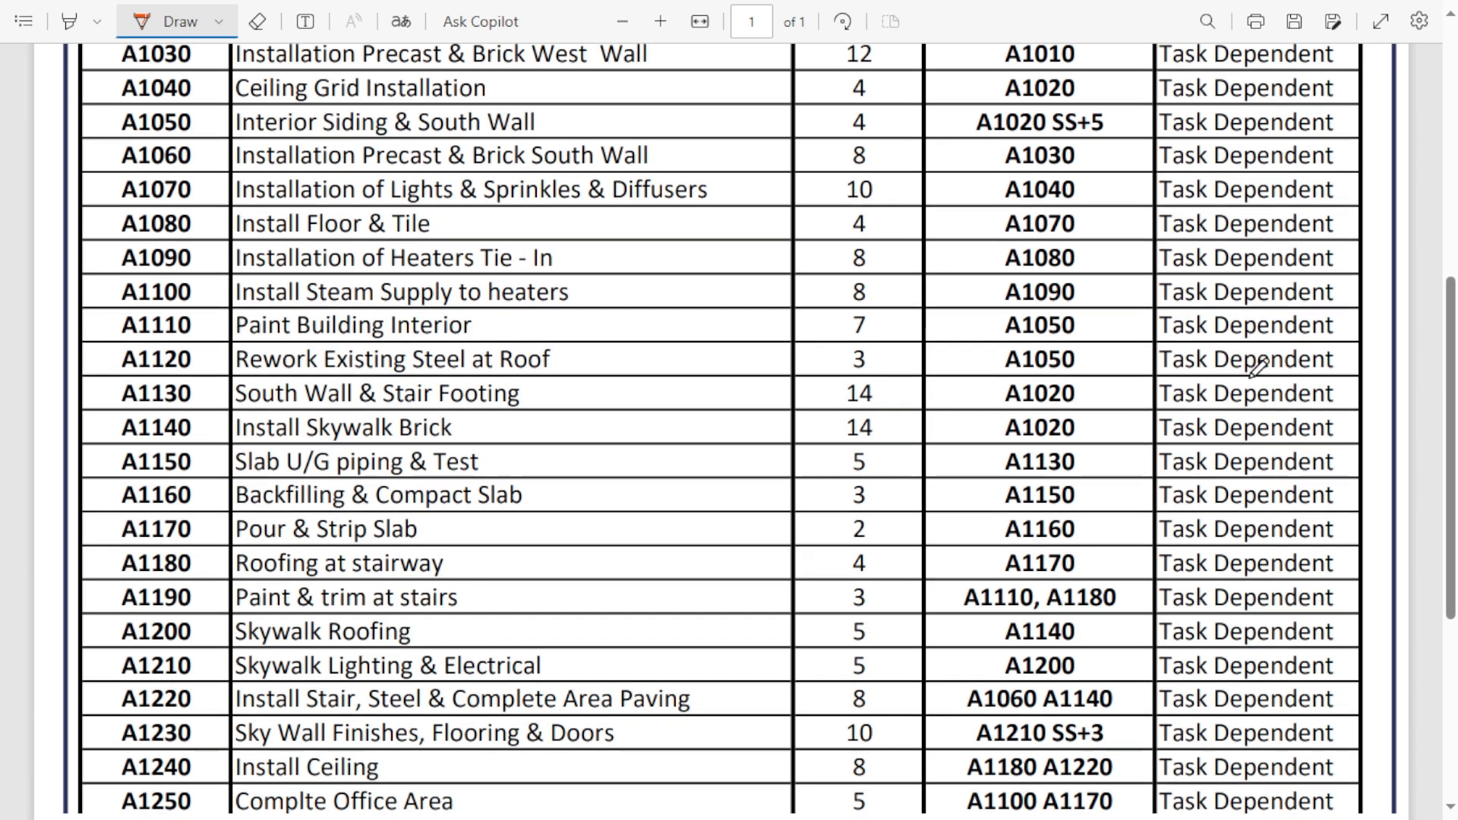
scroll(1257, 367, down, 4)
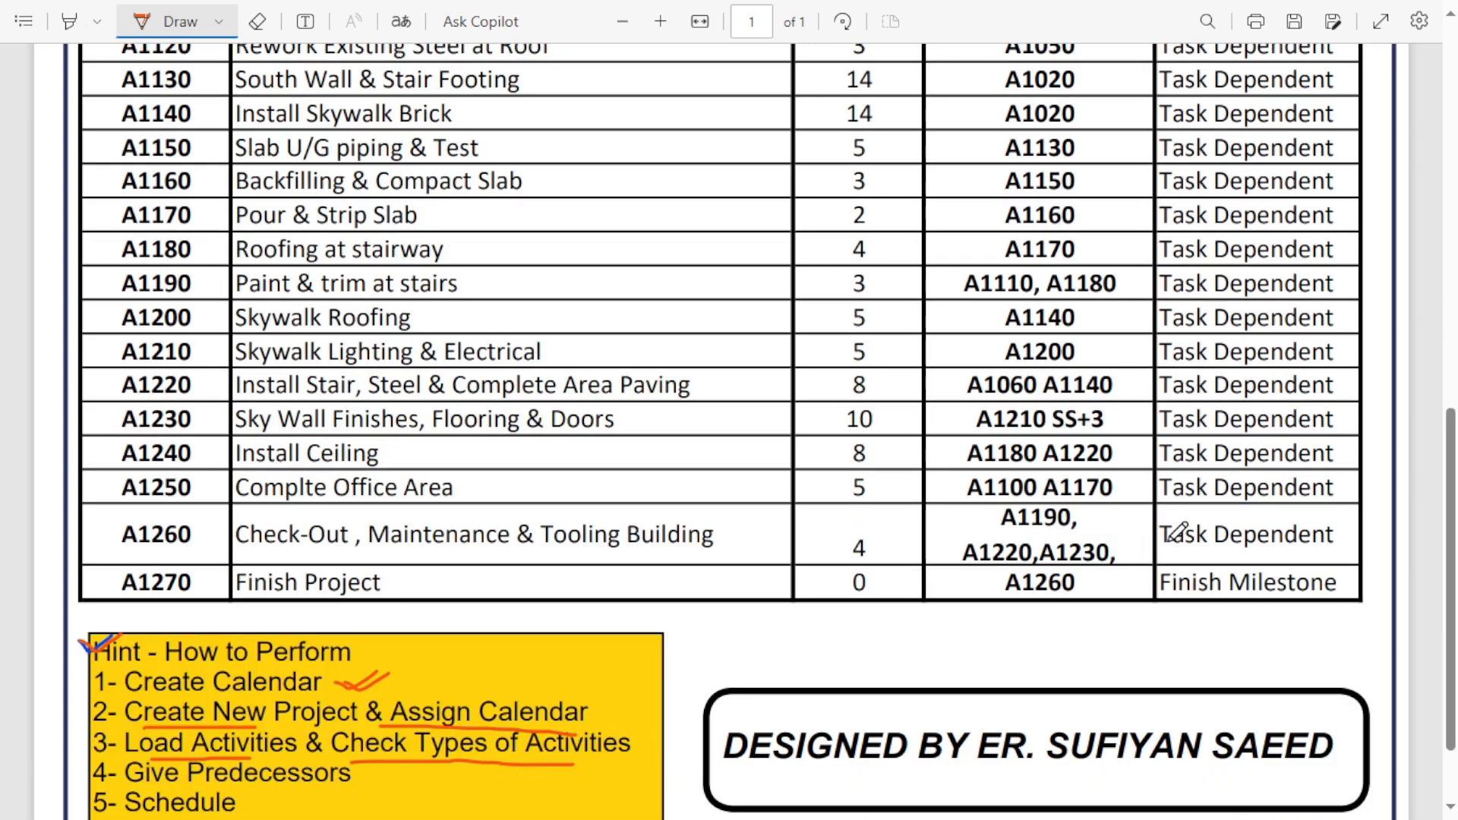
scroll(872, 478, up, 3)
scroll(966, 446, down, 3)
drag(1346, 580, 1365, 575)
Step: Review the activity descriptions and activity types in the table from A1000 to A1270
scroll(1276, 441, up, 9)
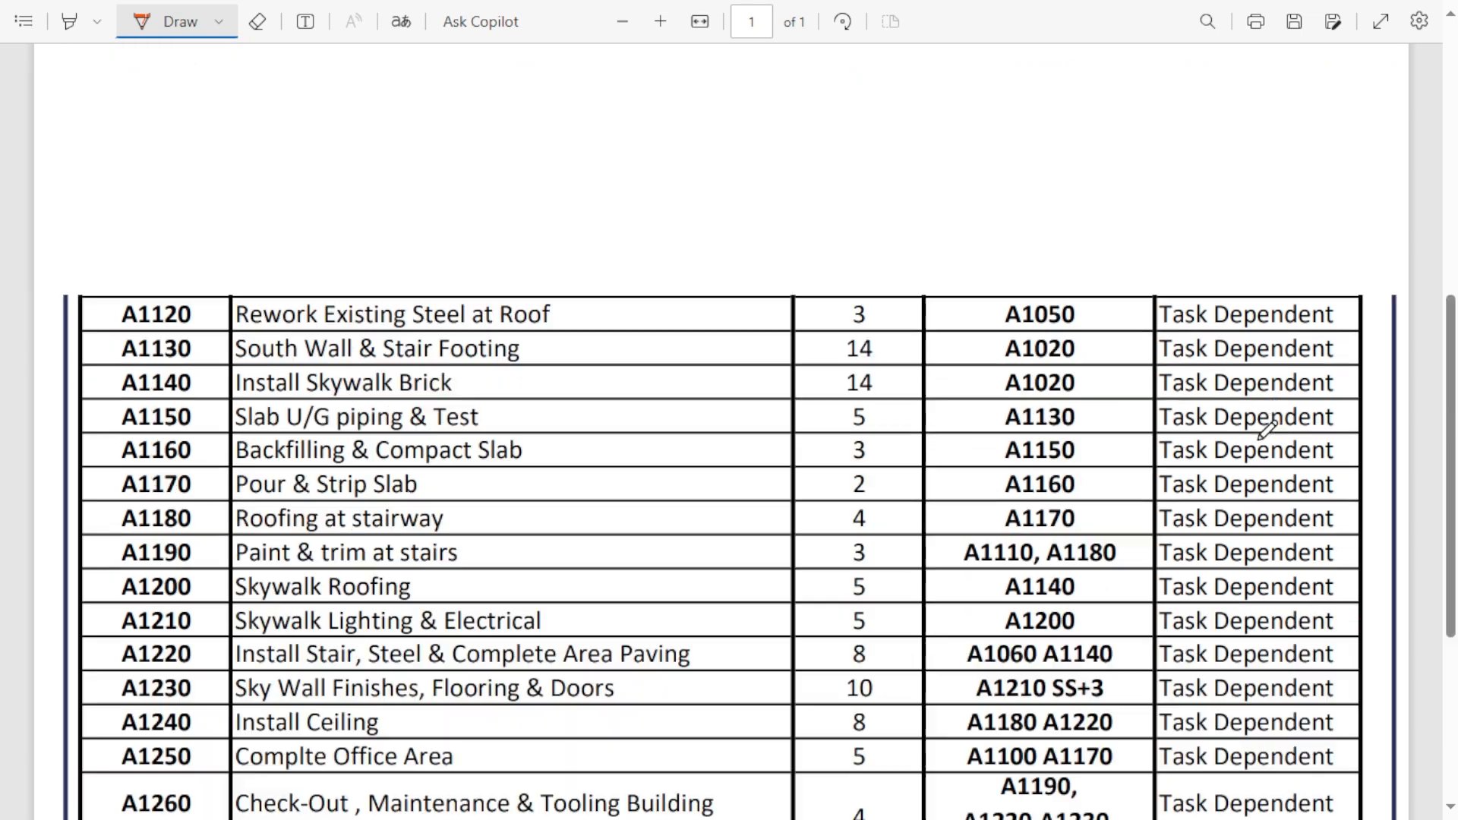
scroll(1251, 368, down, 6)
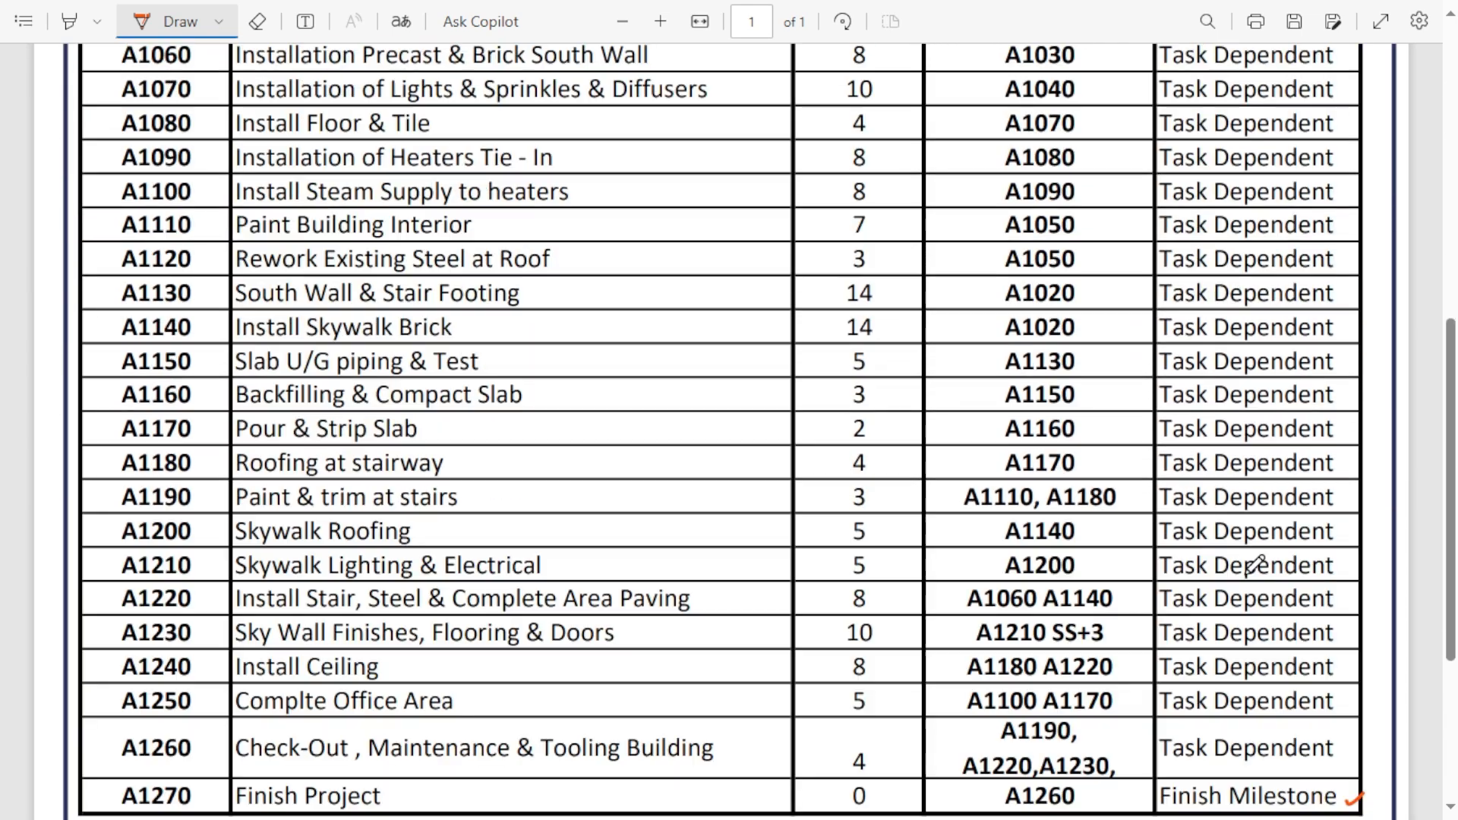
scroll(1260, 579, down, 3)
scroll(1260, 579, up, 8)
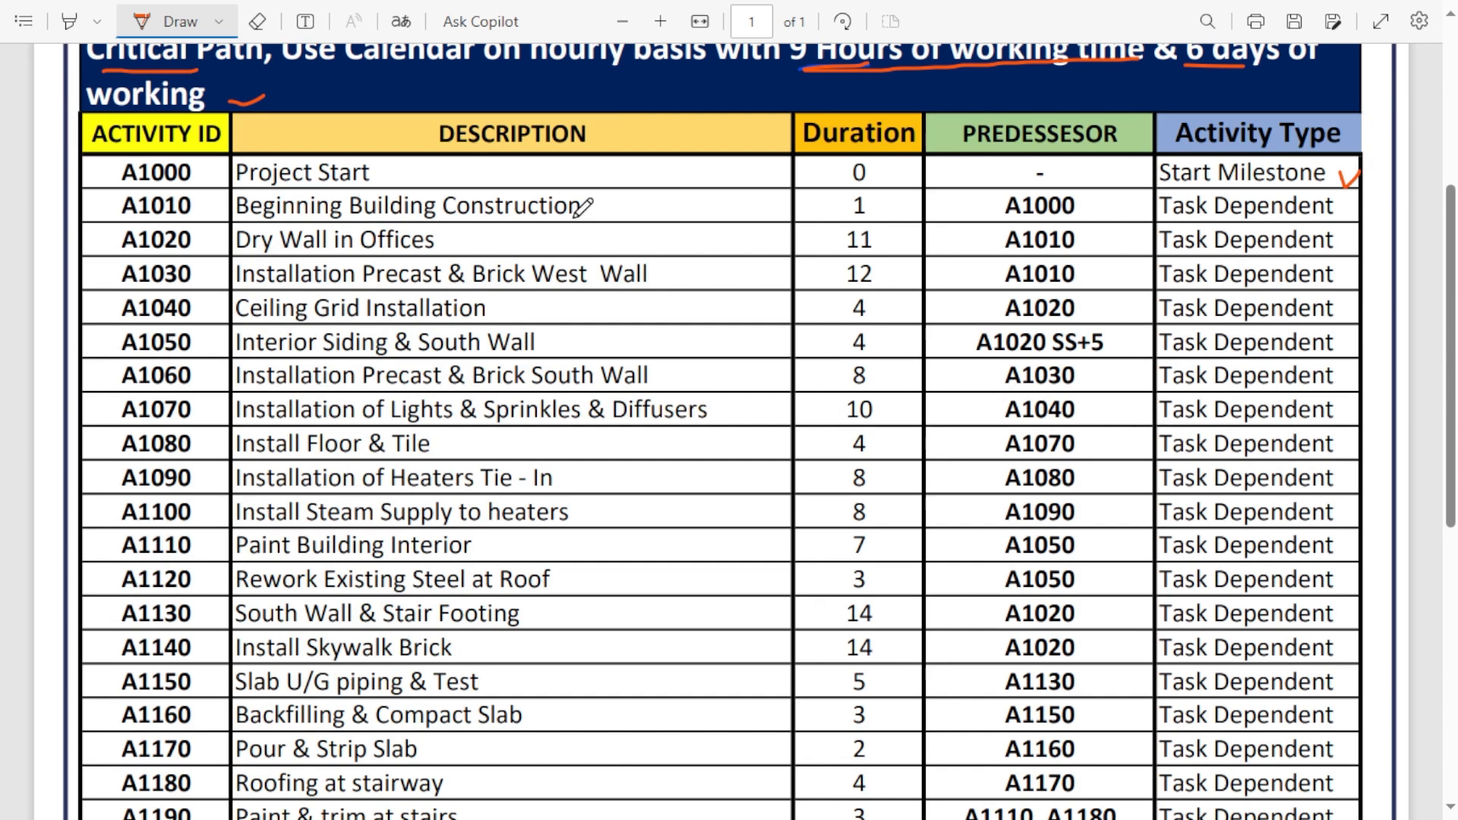
scroll(513, 346, down, 3)
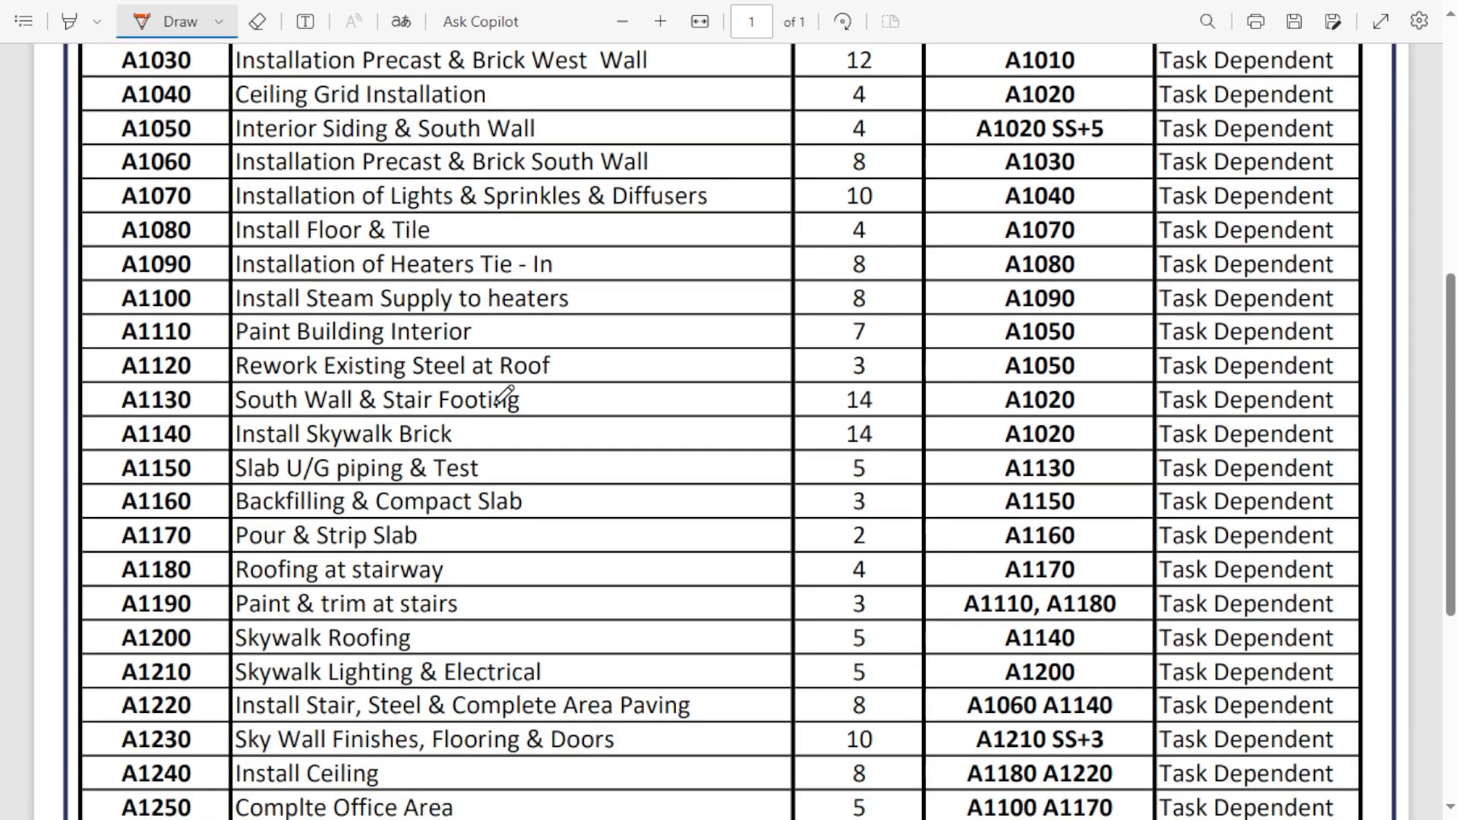
scroll(1245, 462, up, 3)
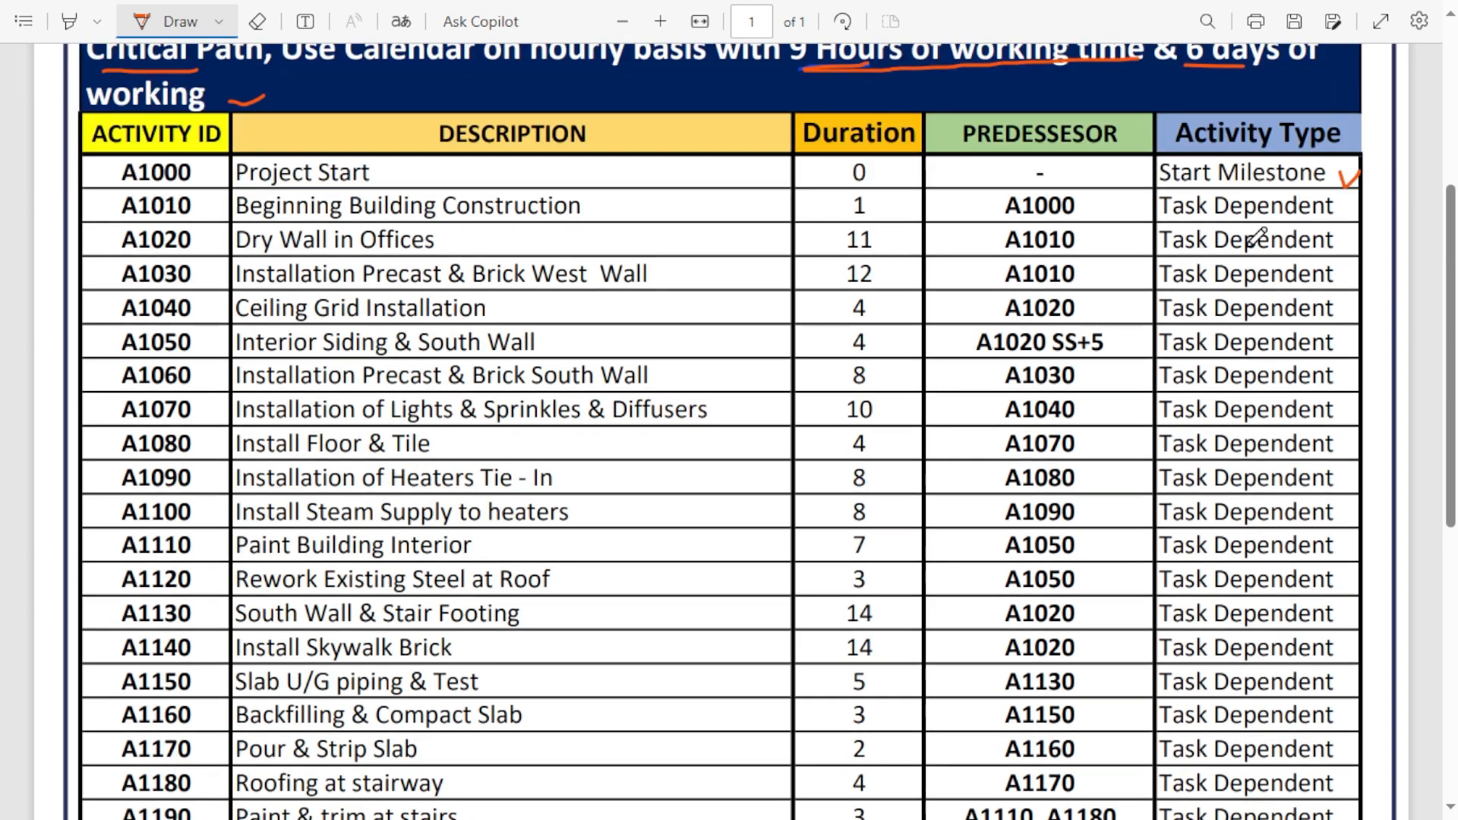
scroll(504, 478, down, 8)
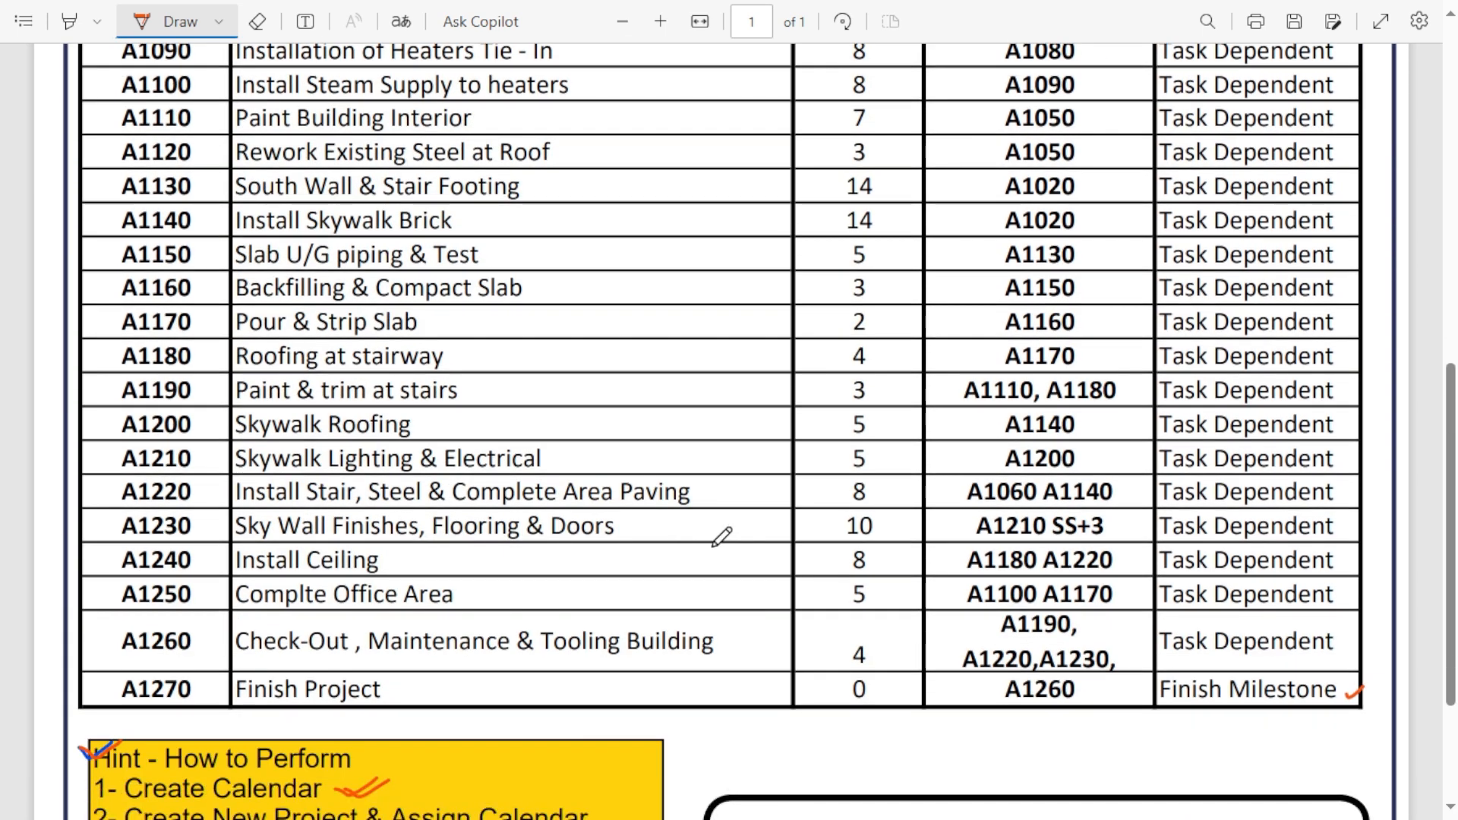
scroll(625, 589, down, 3)
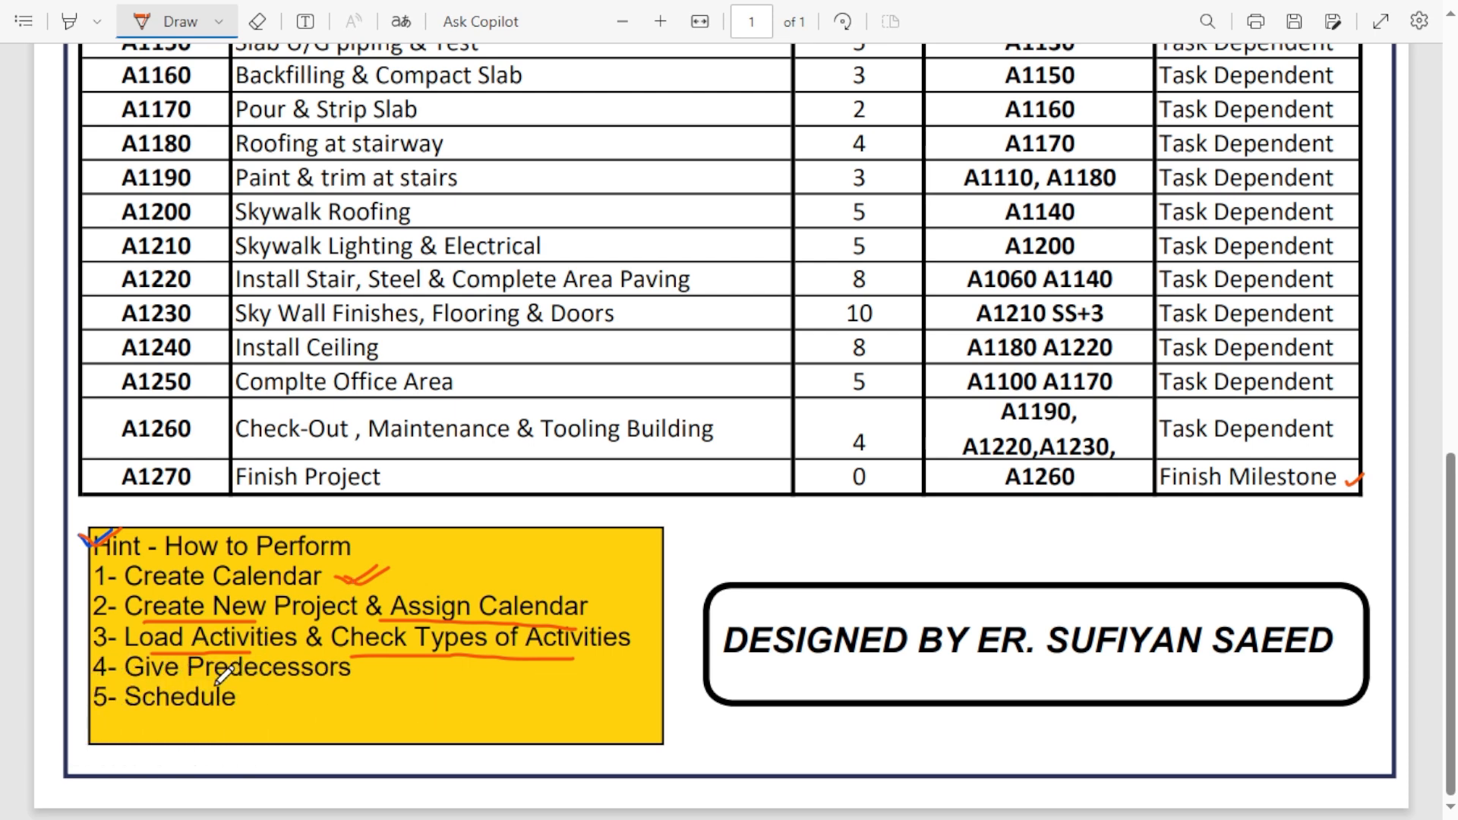
Step: Underline "Predecessors" in hint 4 and tick the PREDESSESOR column heading of the activity table
drag(215, 684, 344, 681)
scroll(752, 585, up, 9)
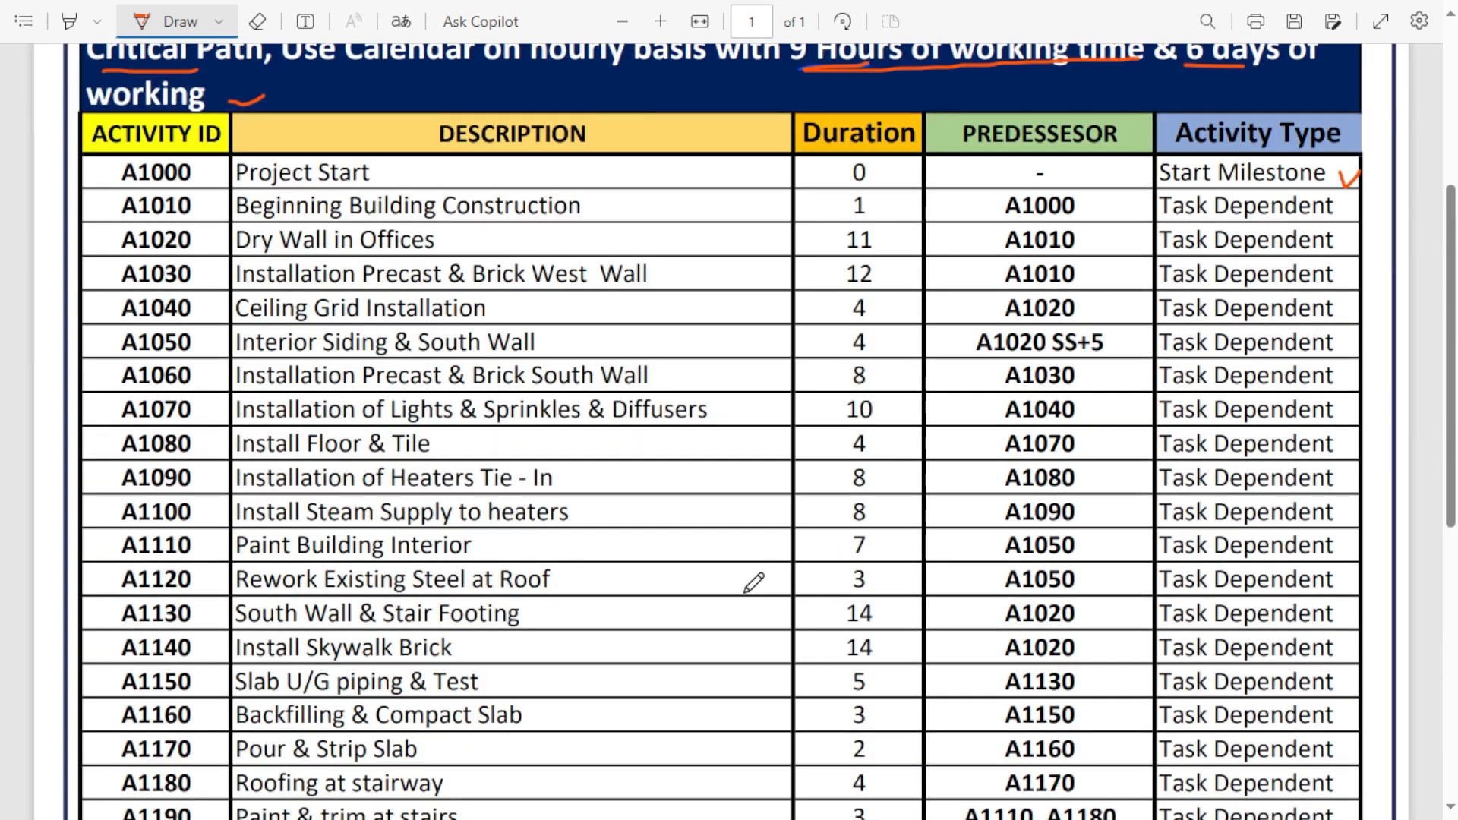
scroll(745, 592, up, 2)
drag(1129, 226, 1165, 218)
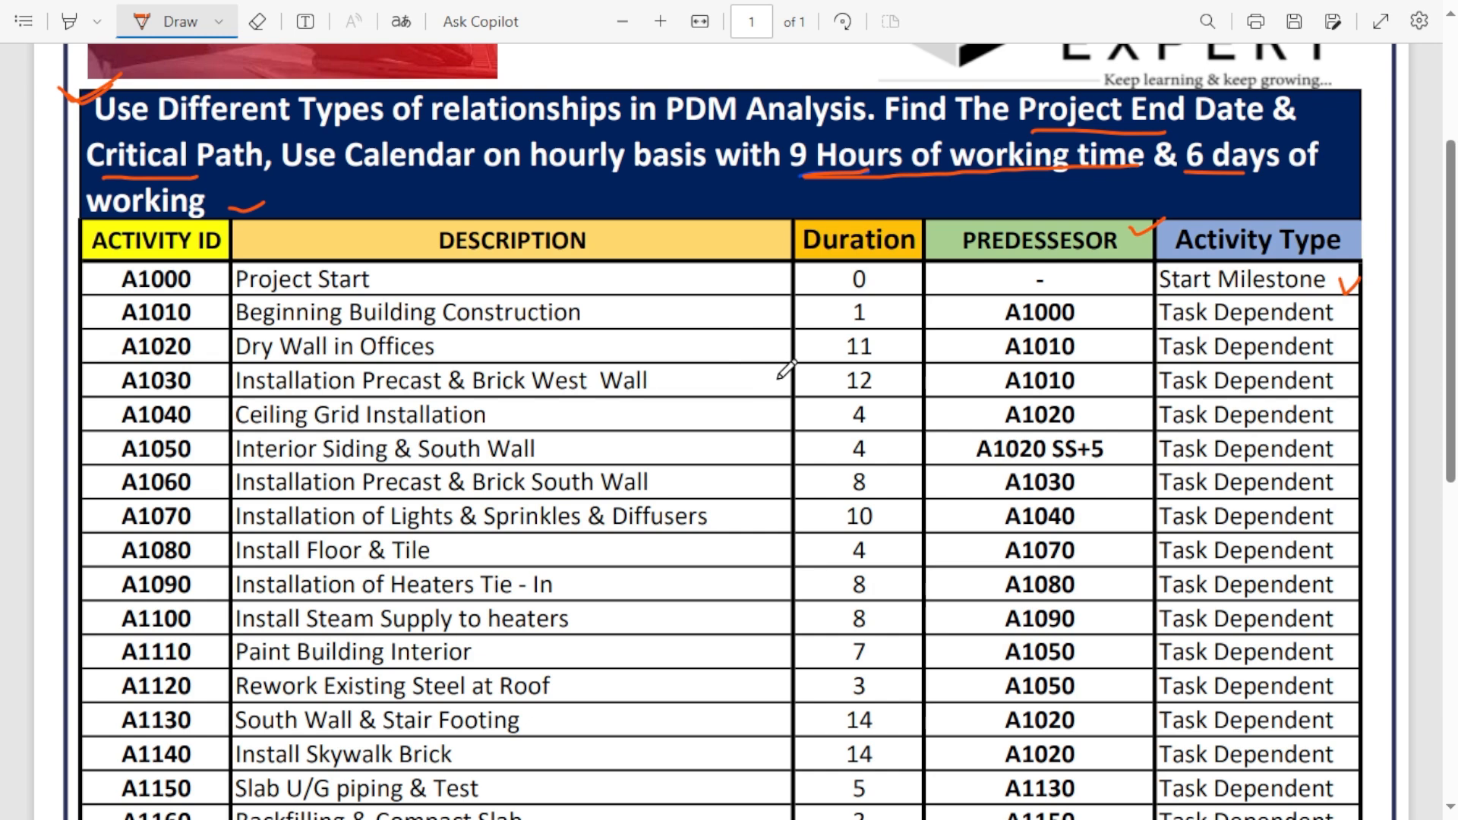
Step: Underline the lag relationships SS+5 for A1050 and SS+3 for A1230 in the predecessor column
scroll(776, 398, down, 2)
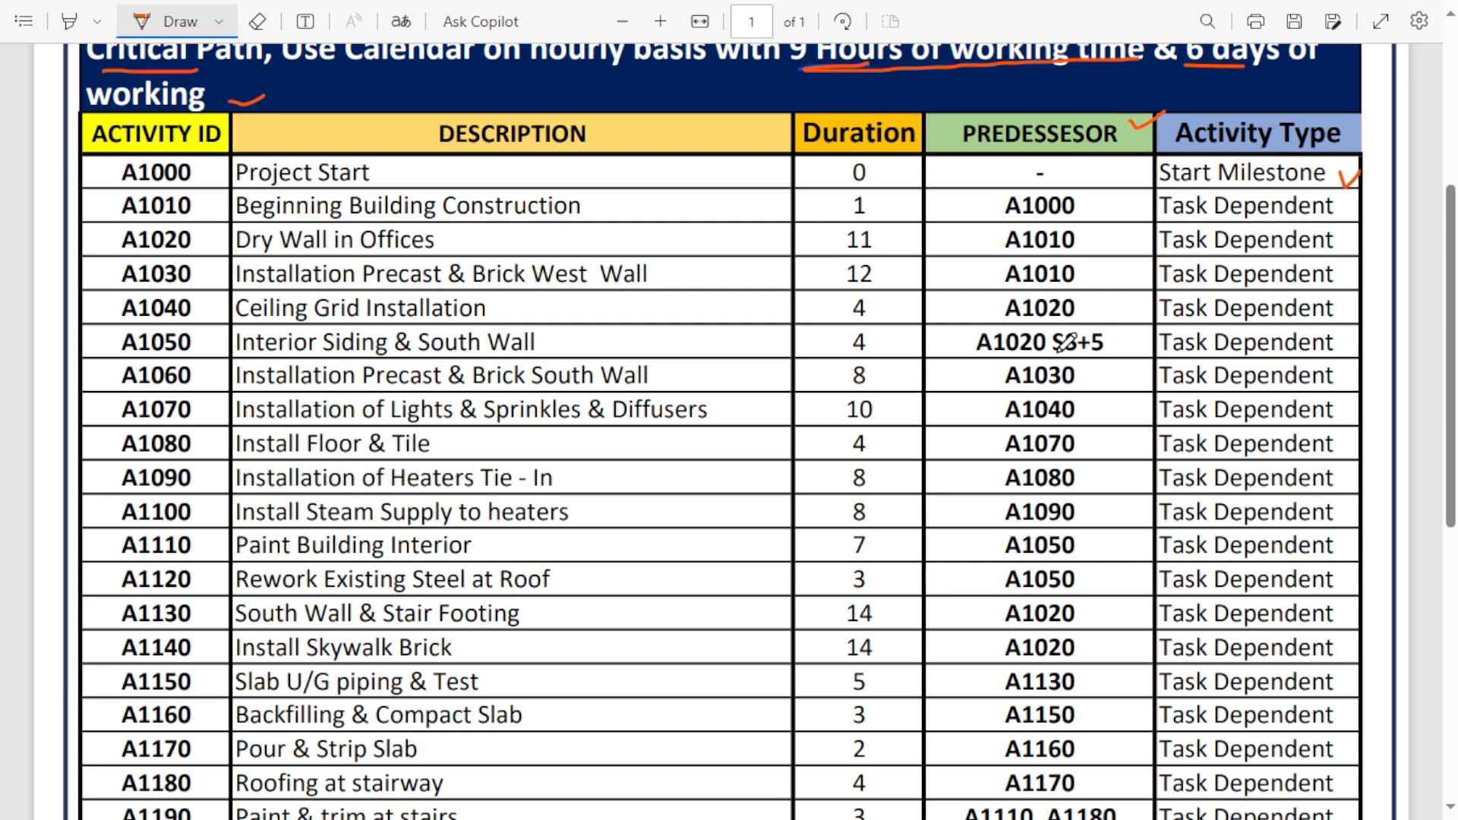
drag(1065, 355, 1116, 355)
scroll(1064, 377, down, 6)
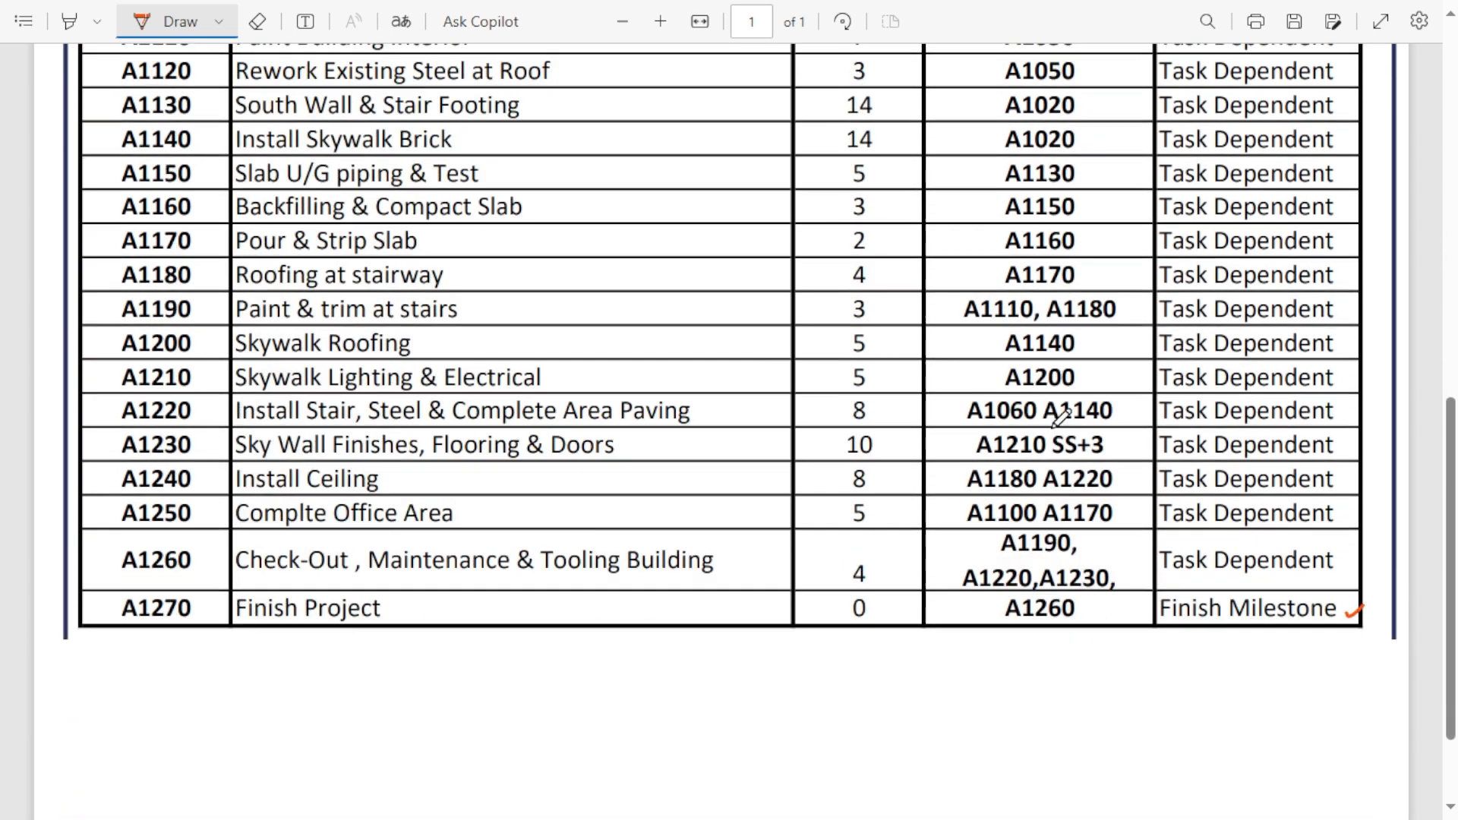
drag(1055, 430, 1105, 429)
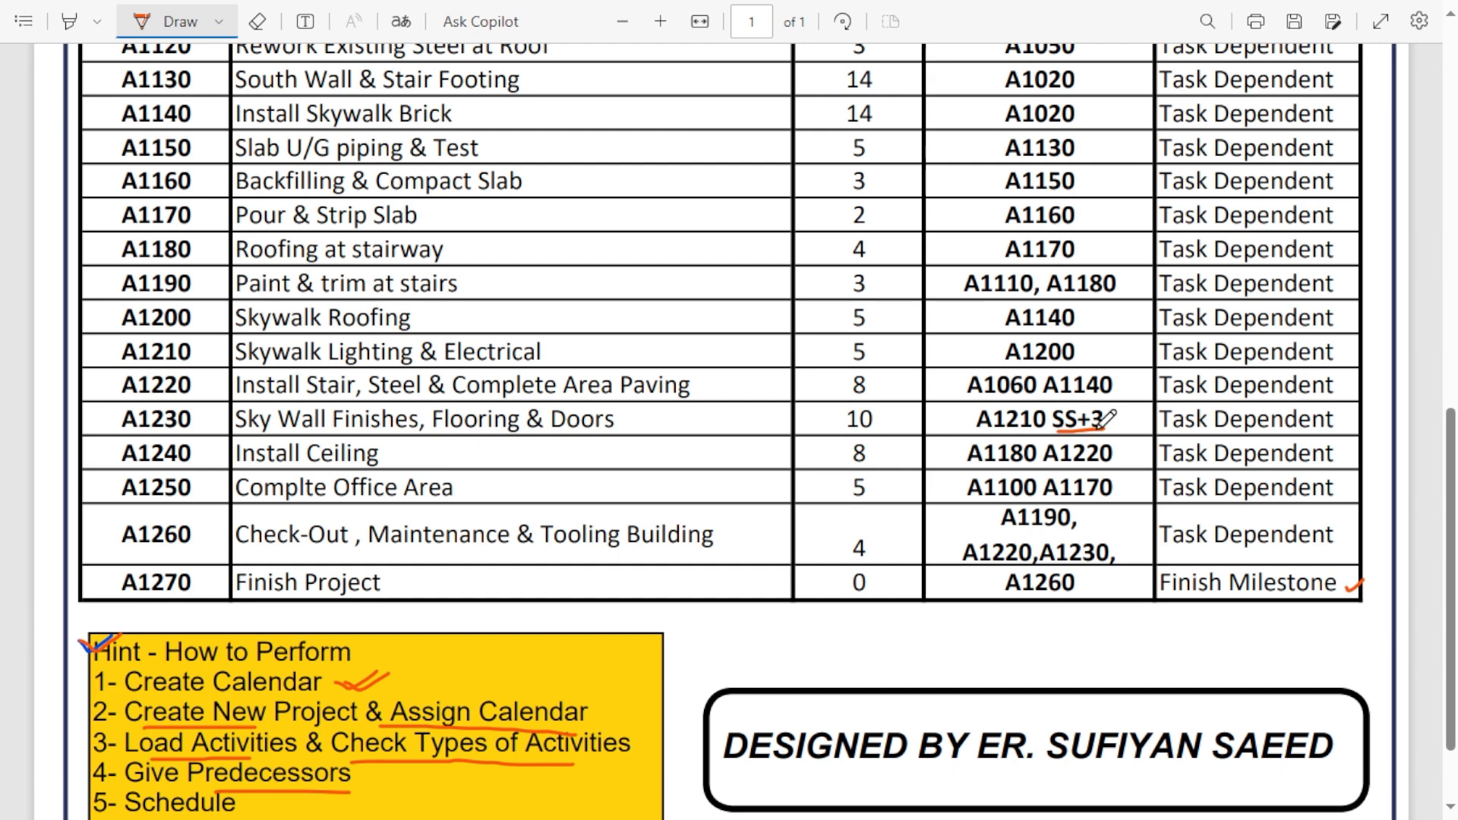
Step: Tick the Critical Path line and underline "relationships" in the exercise statement above the activity table
scroll(1107, 417, up, 6)
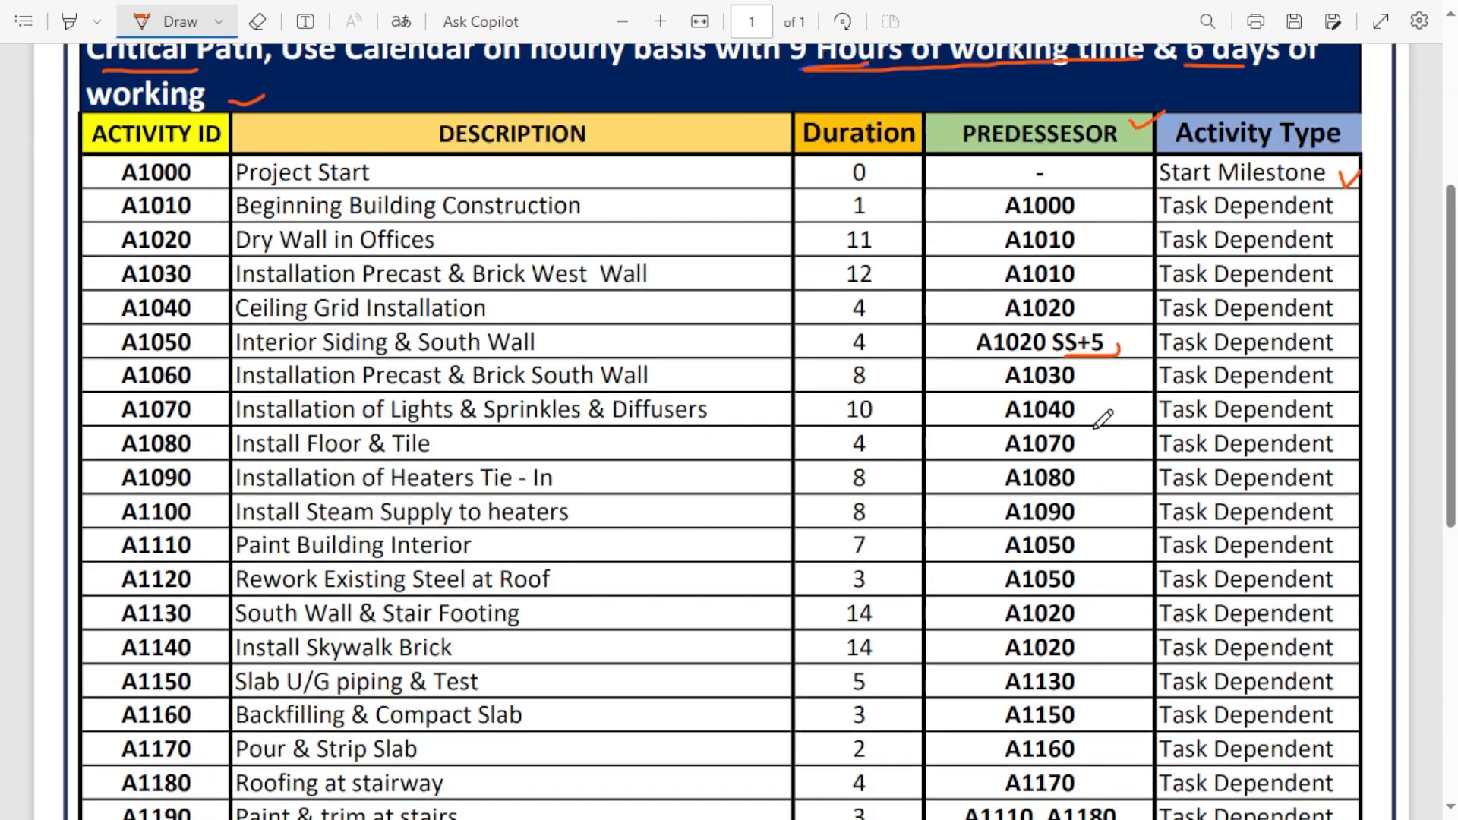
scroll(618, 358, up, 2)
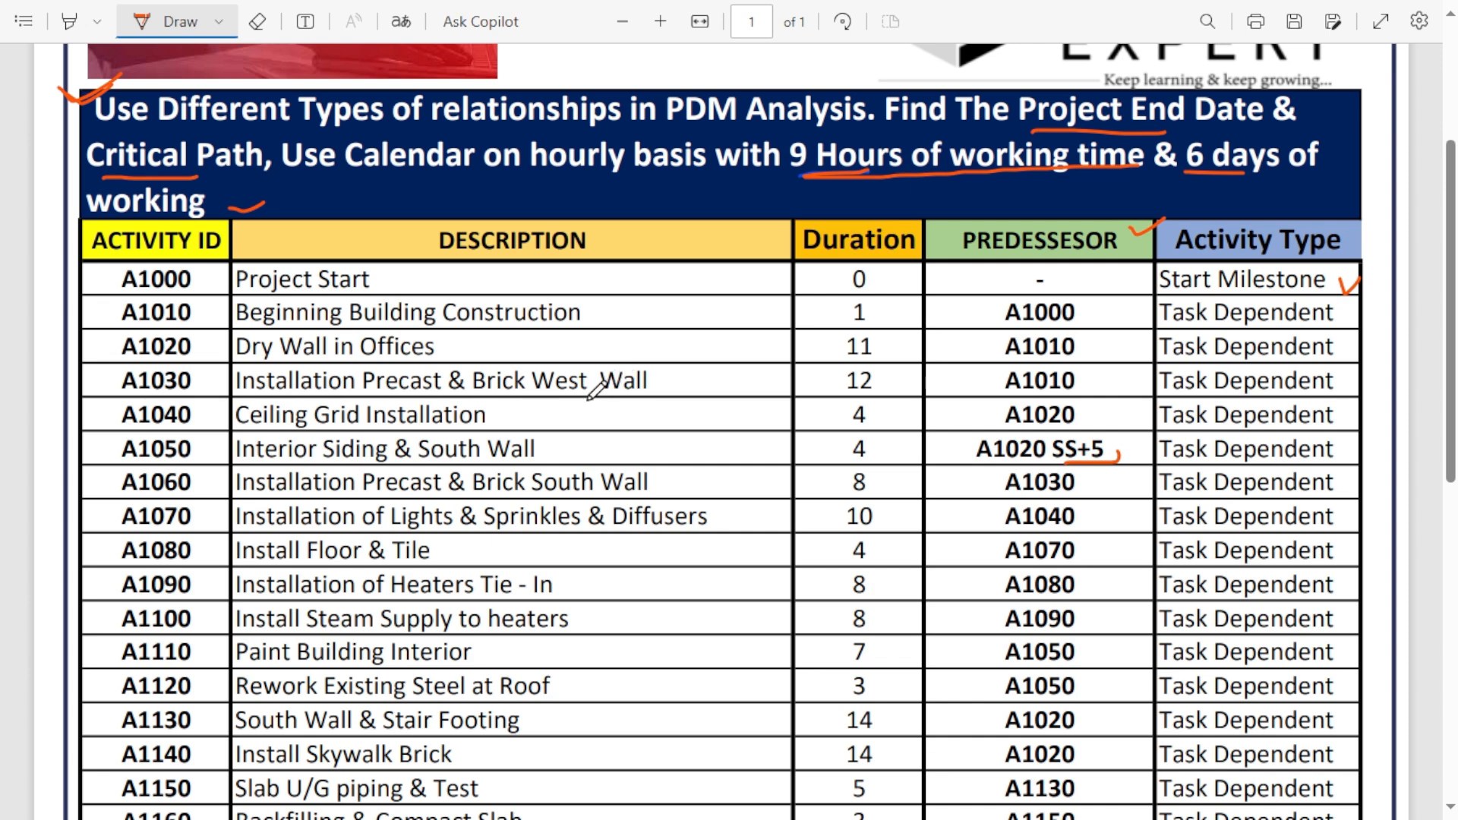
scroll(521, 381, down, 2)
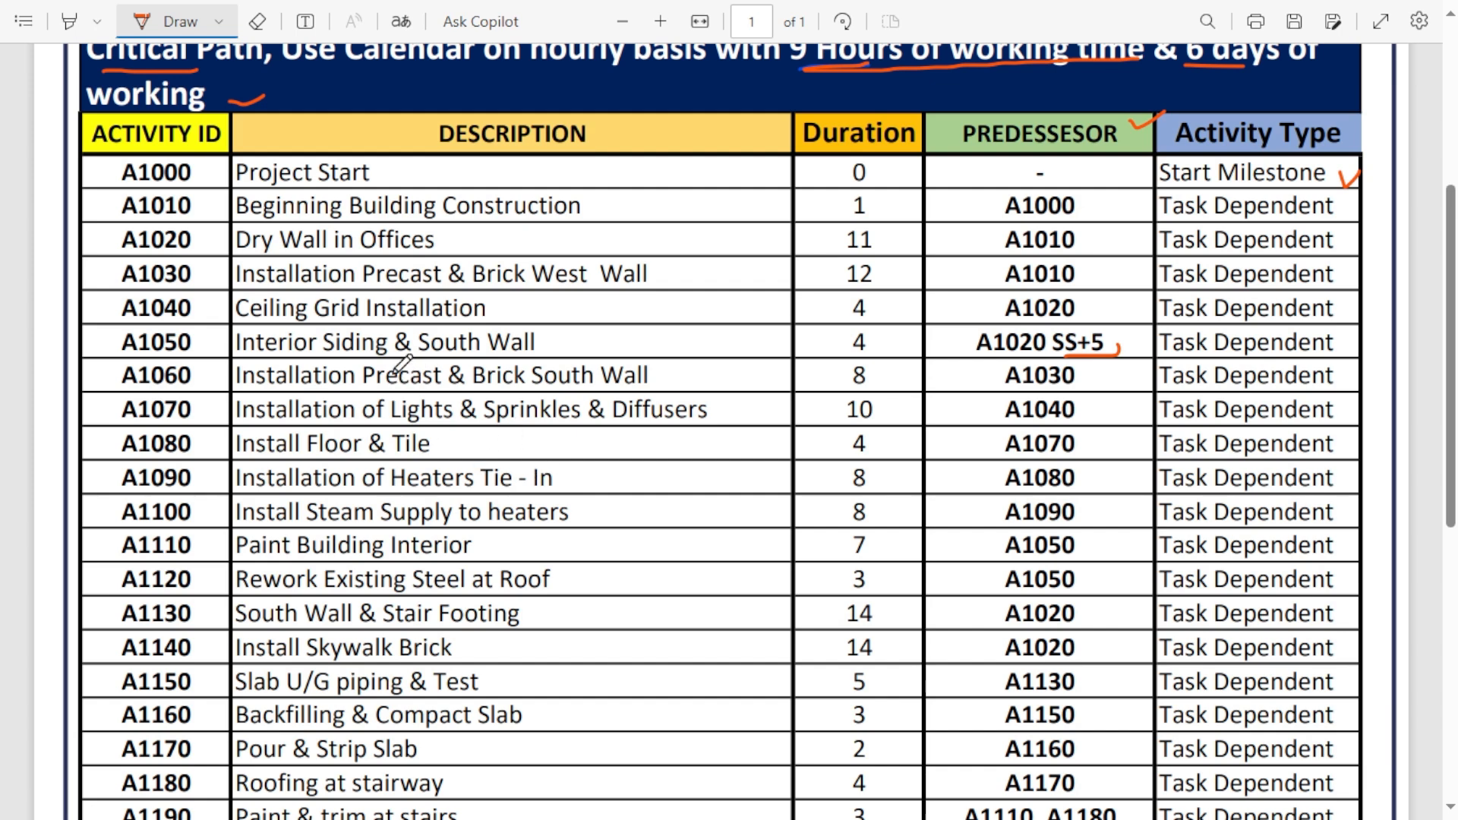
scroll(630, 421, down, 4)
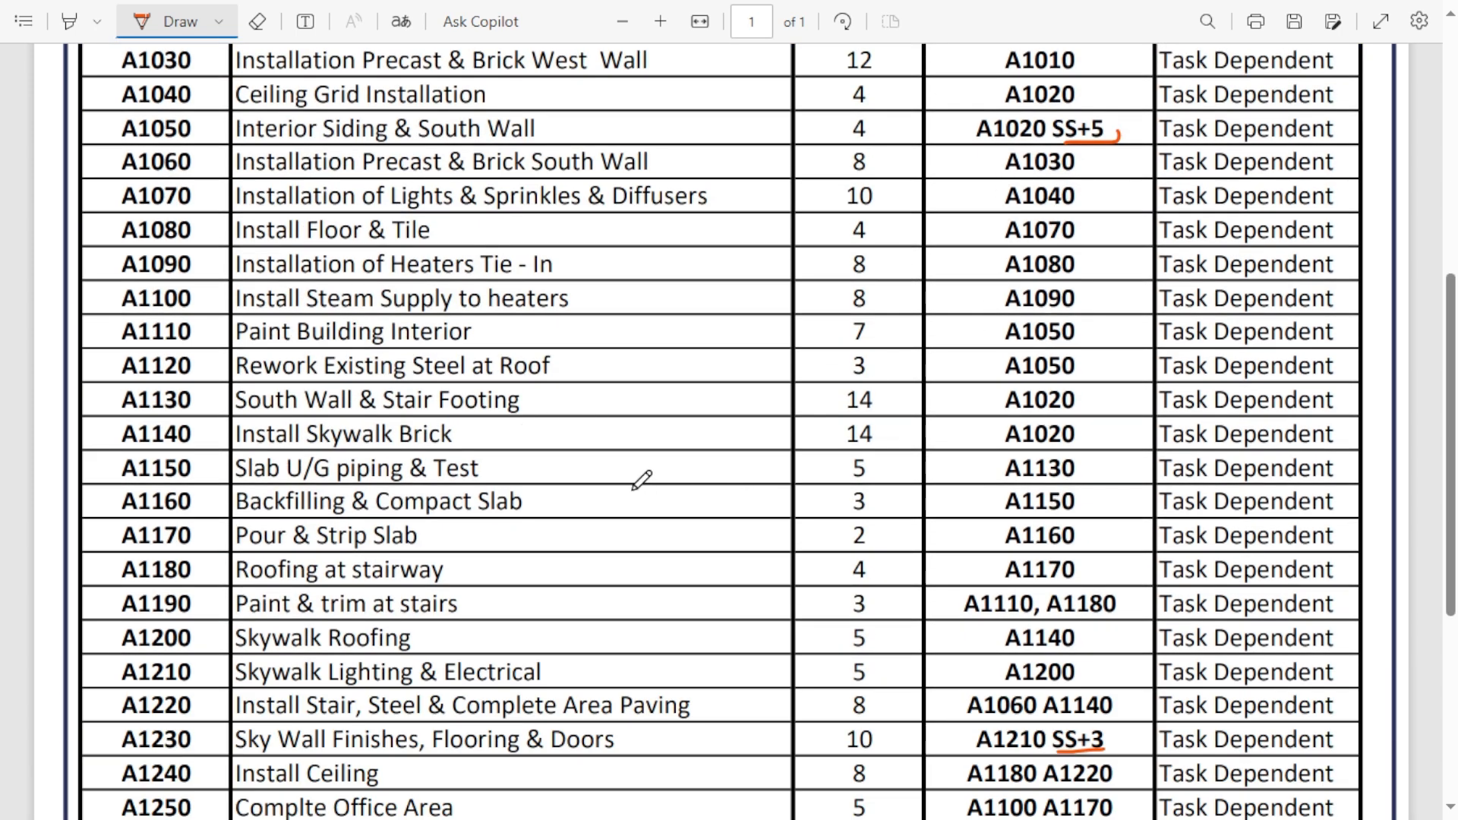
scroll(641, 478, down, 8)
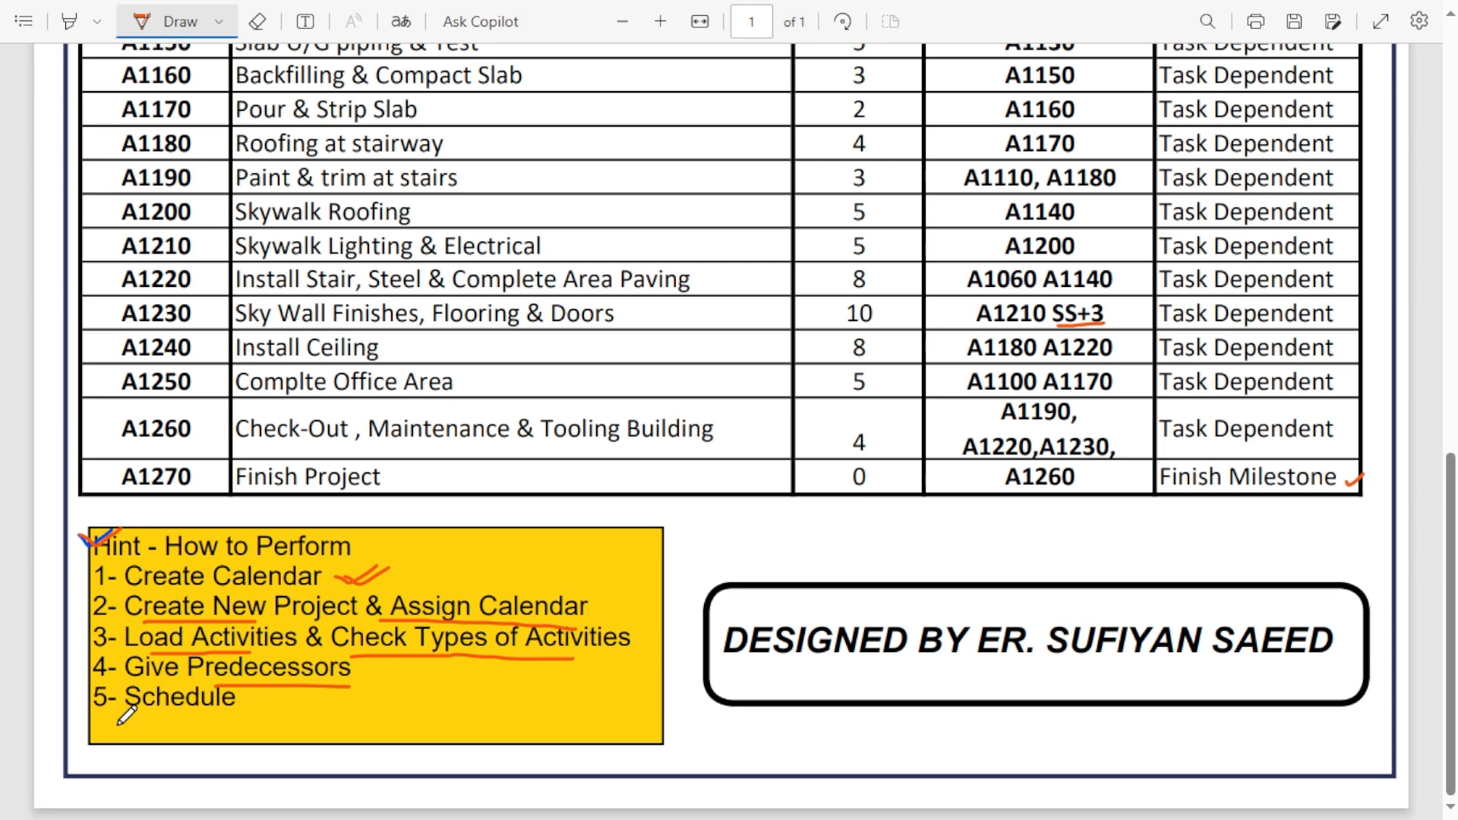
scroll(384, 687, up, 8)
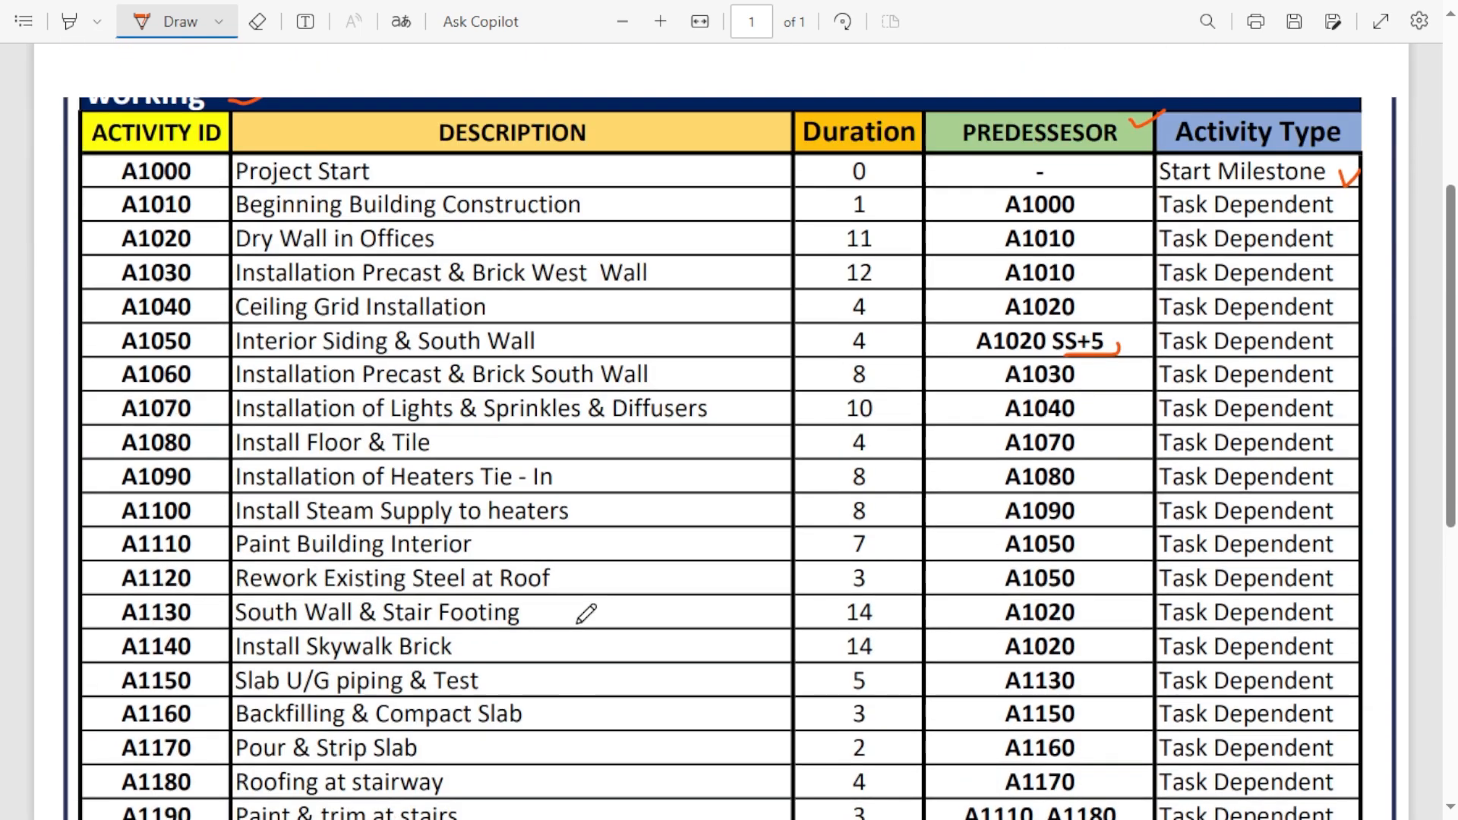
scroll(585, 612, up, 5)
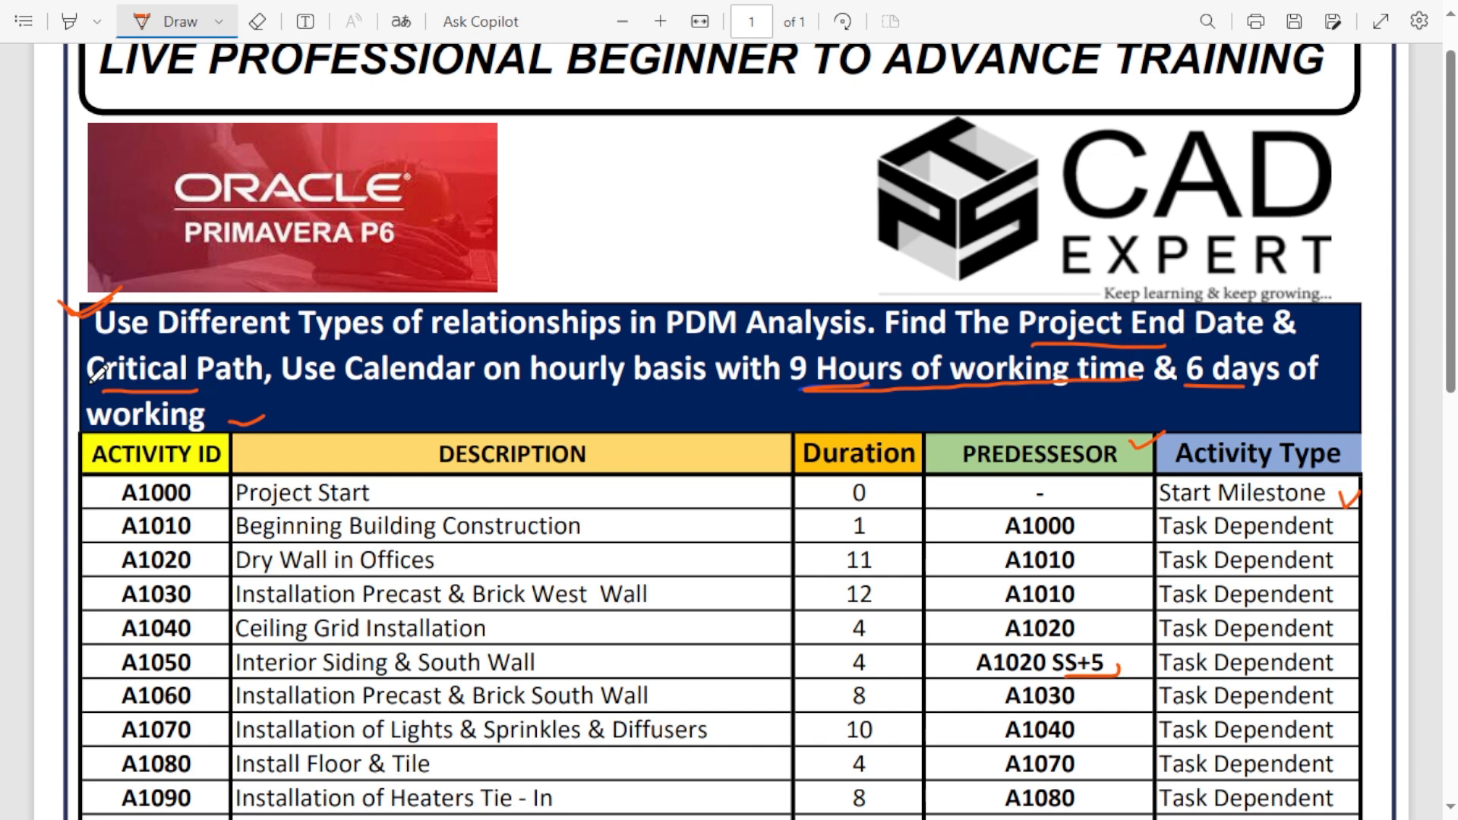
drag(51, 368, 96, 357)
scroll(641, 383, down, 3)
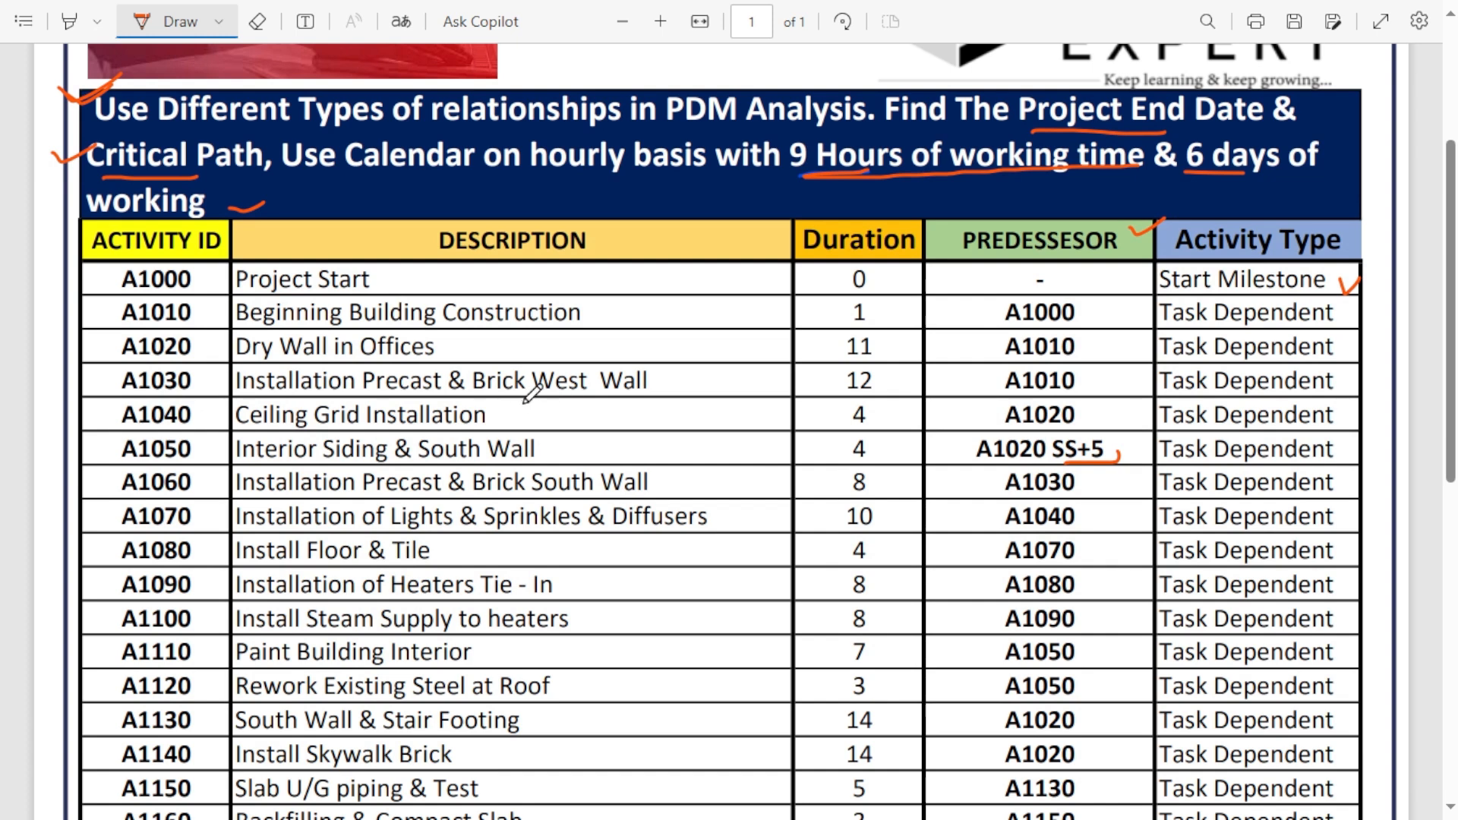
drag(434, 130, 566, 131)
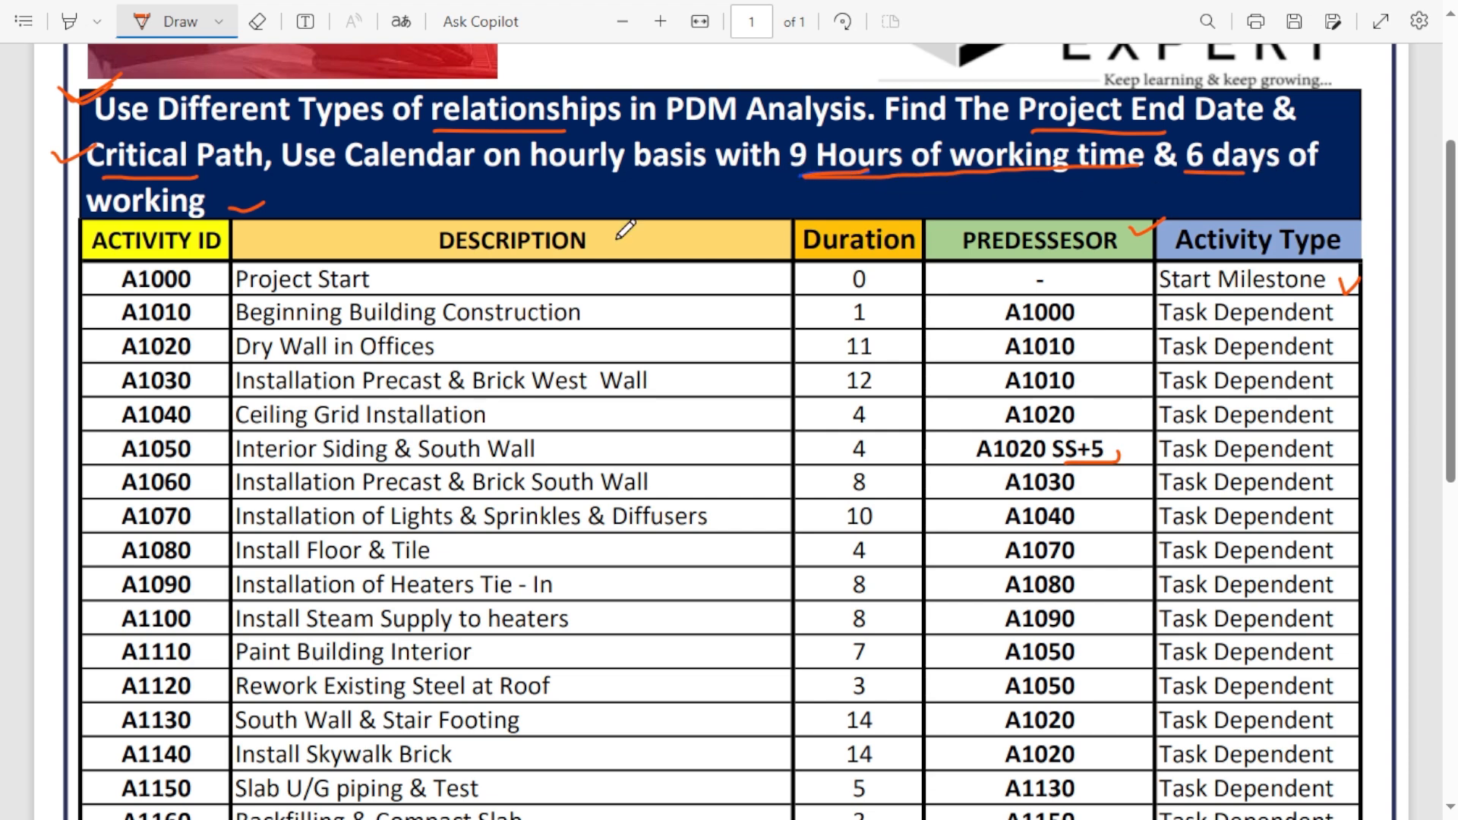
scroll(764, 396, down, 5)
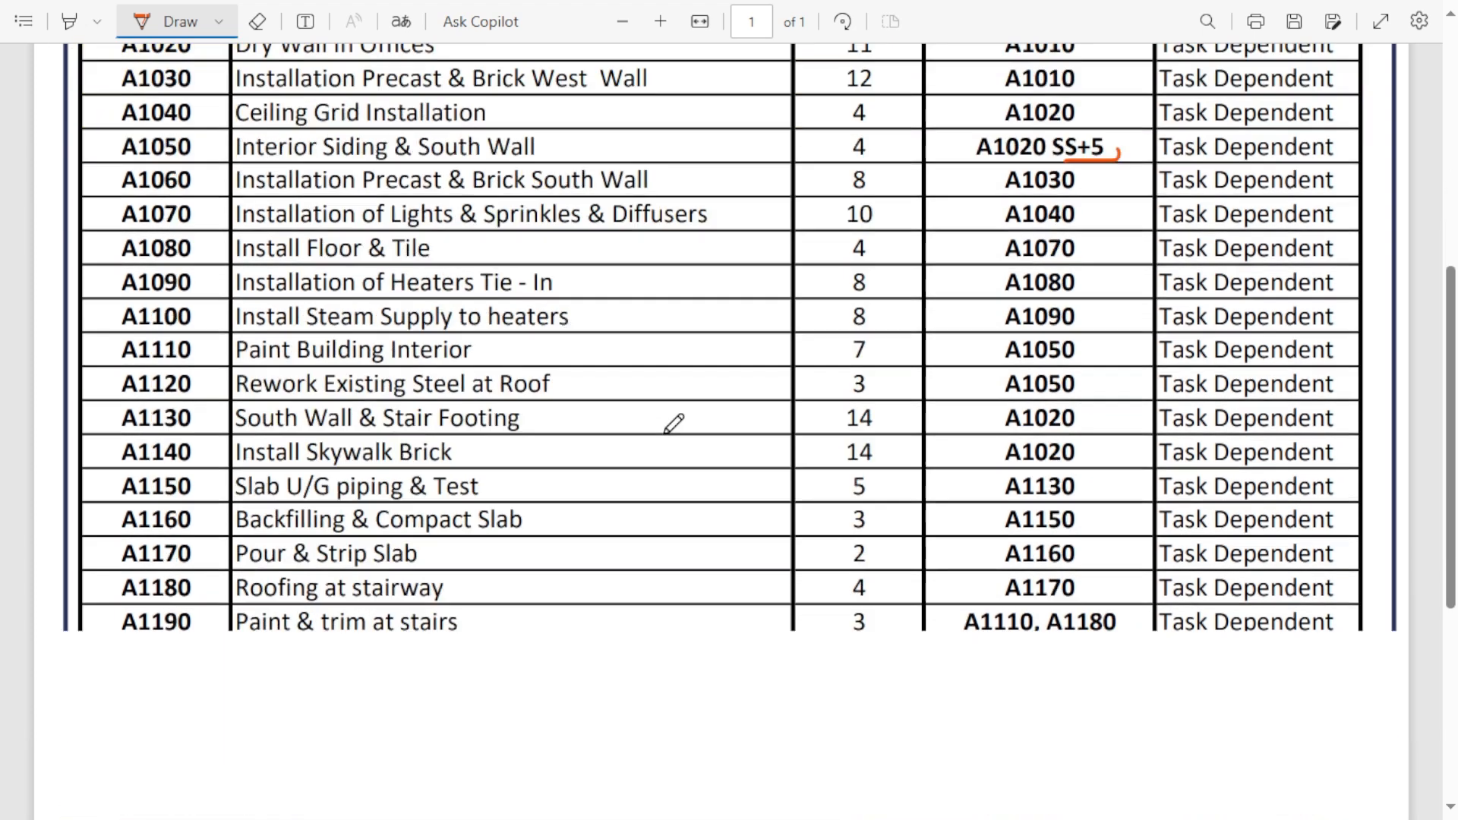
scroll(752, 491, up, 3)
scroll(751, 490, up, 5)
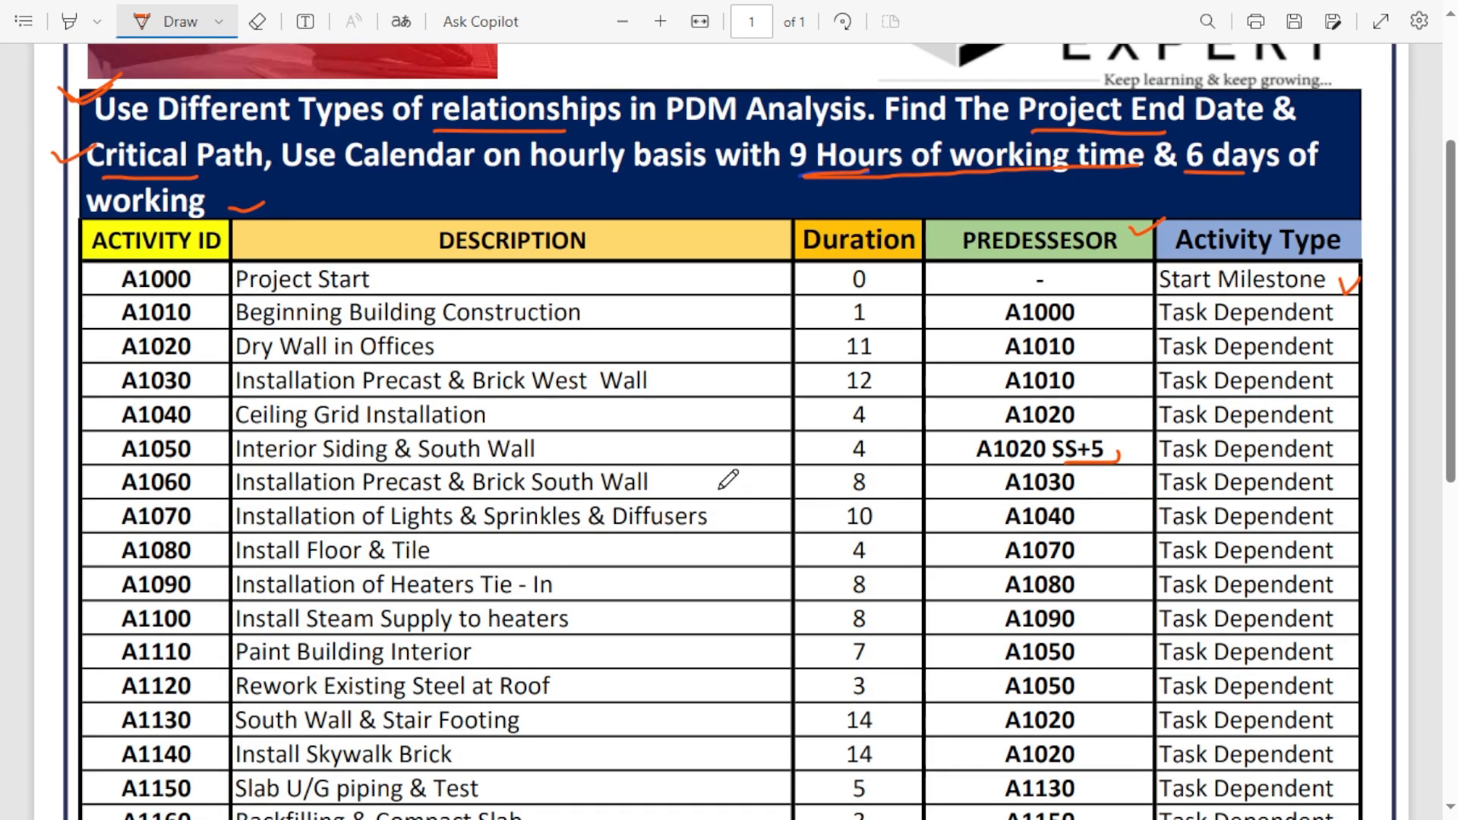
scroll(797, 318, up, 1)
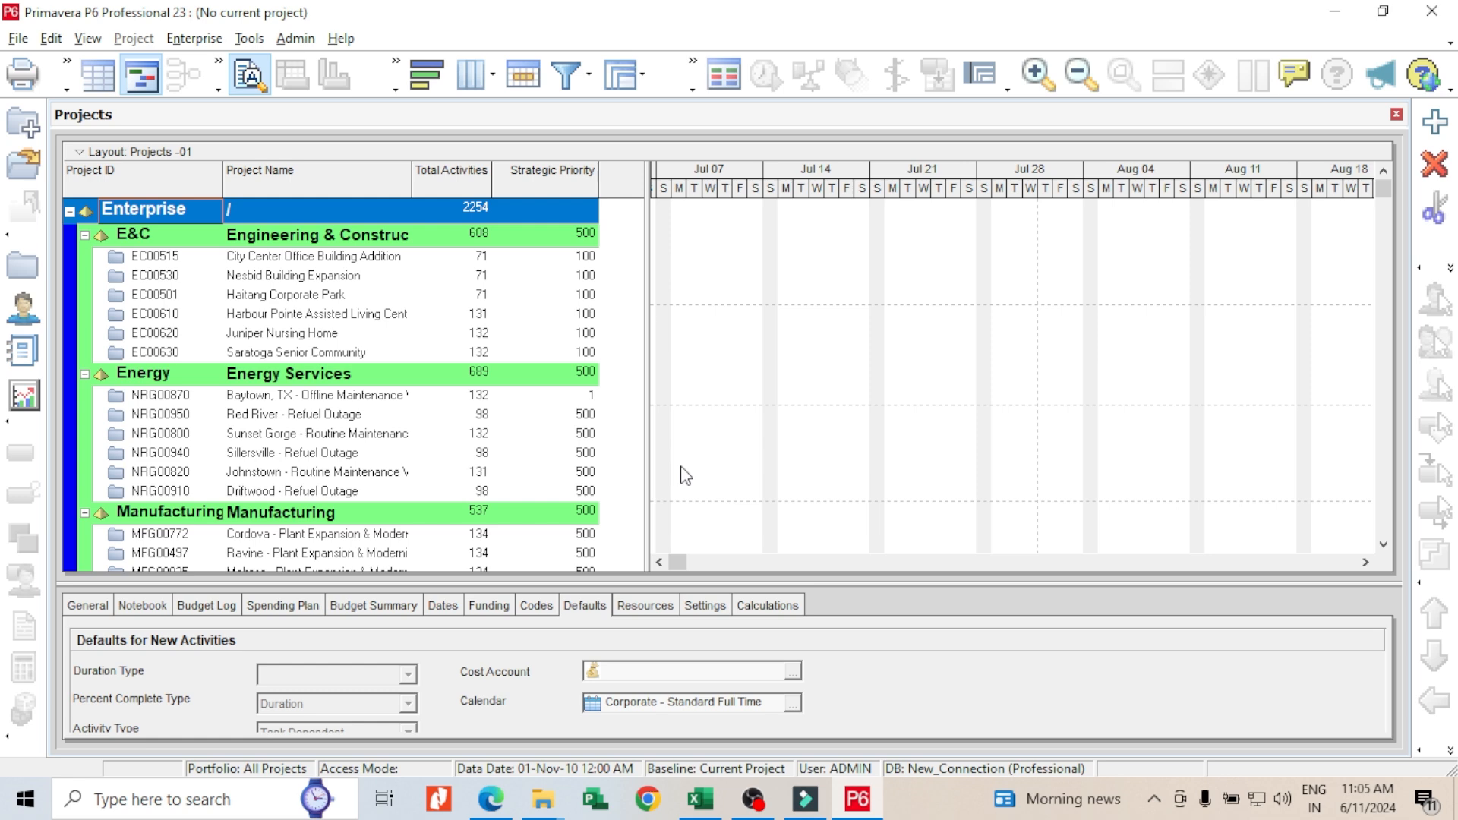
Step: Switch to Primavera P6 and open the global enterprise calendar GISCO 6 x 24 for modification
click(206, 41)
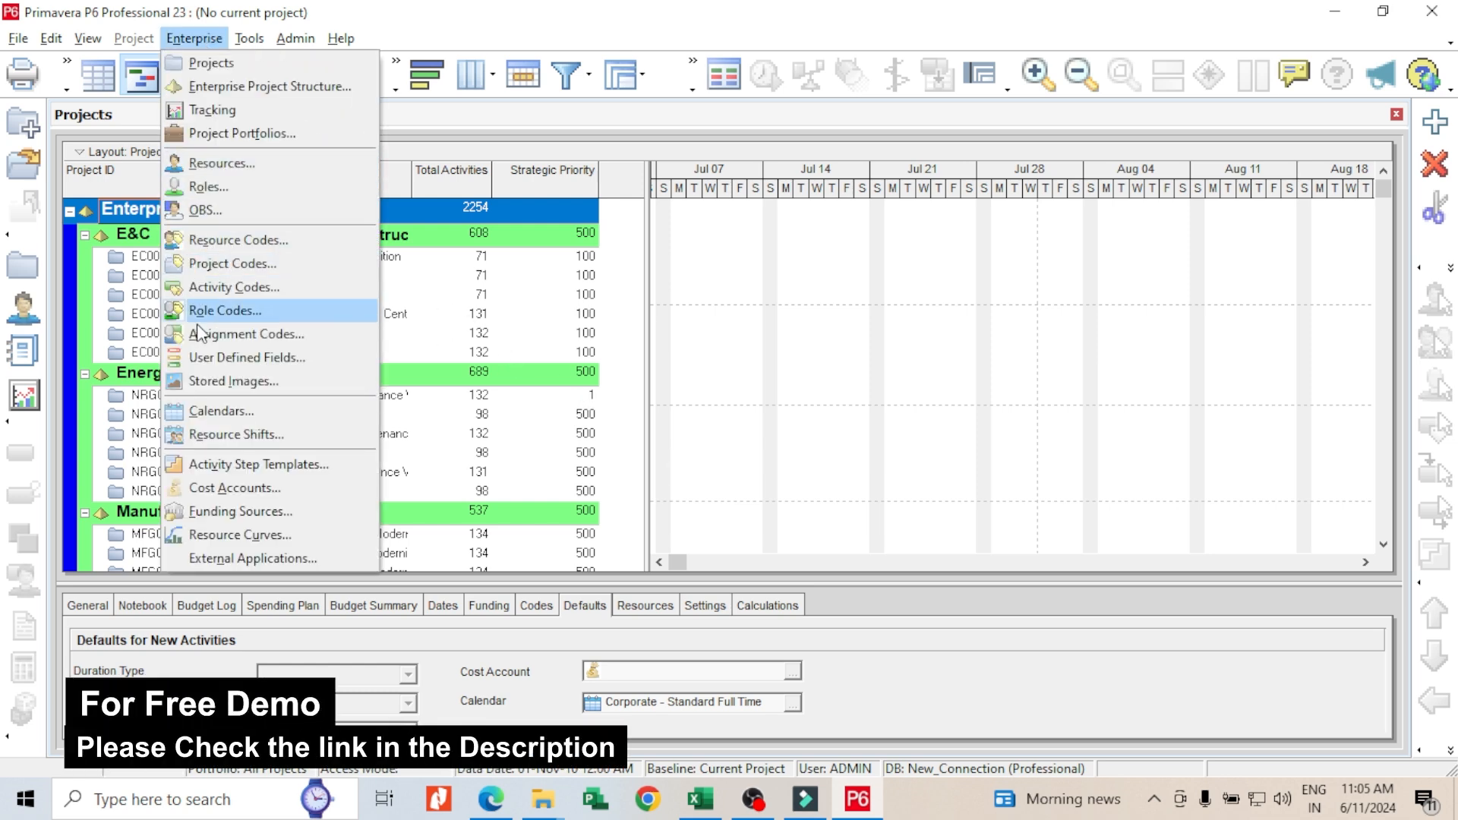
click(220, 410)
drag(781, 93, 800, 156)
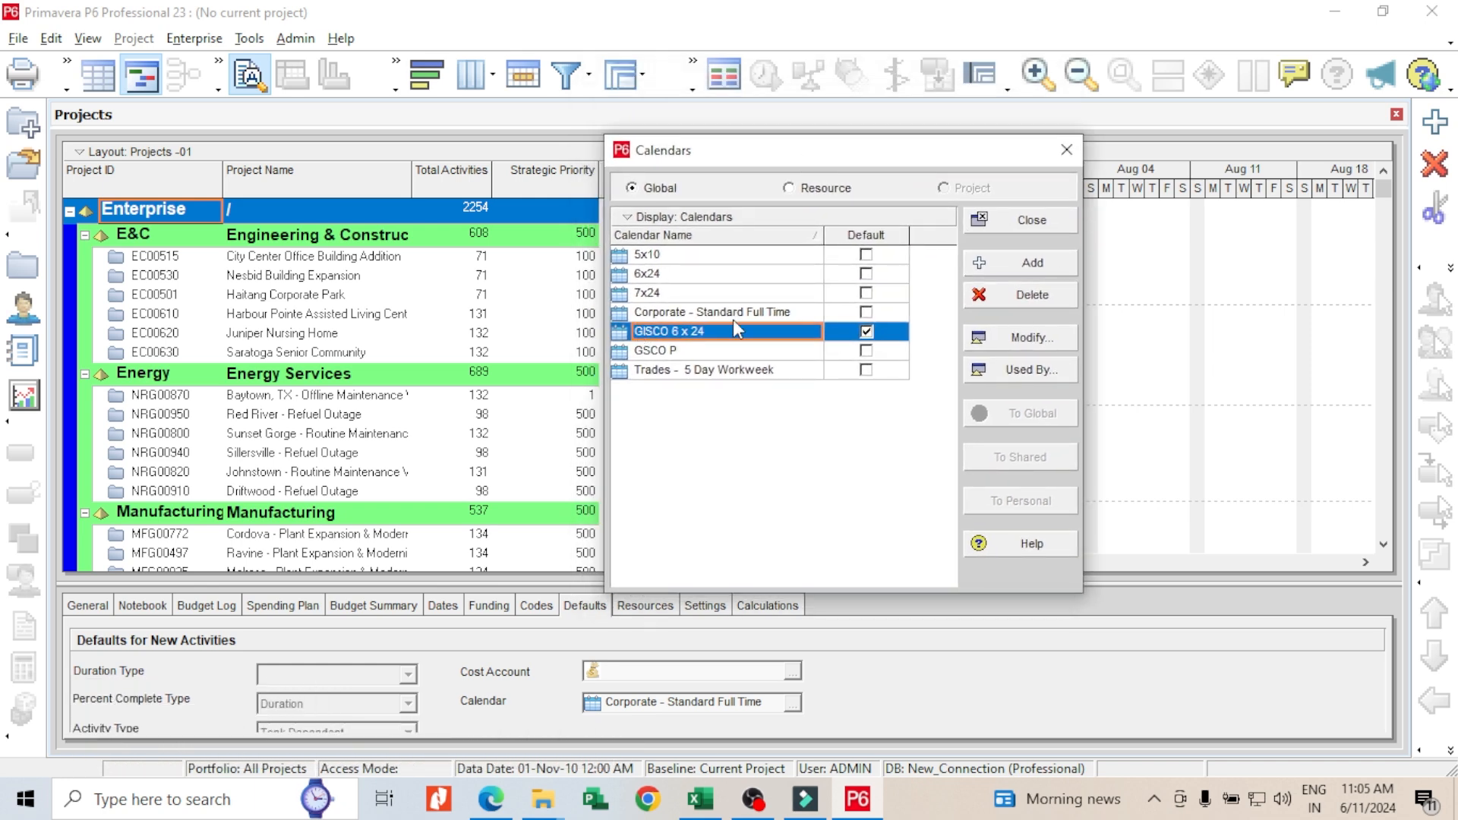
click(987, 338)
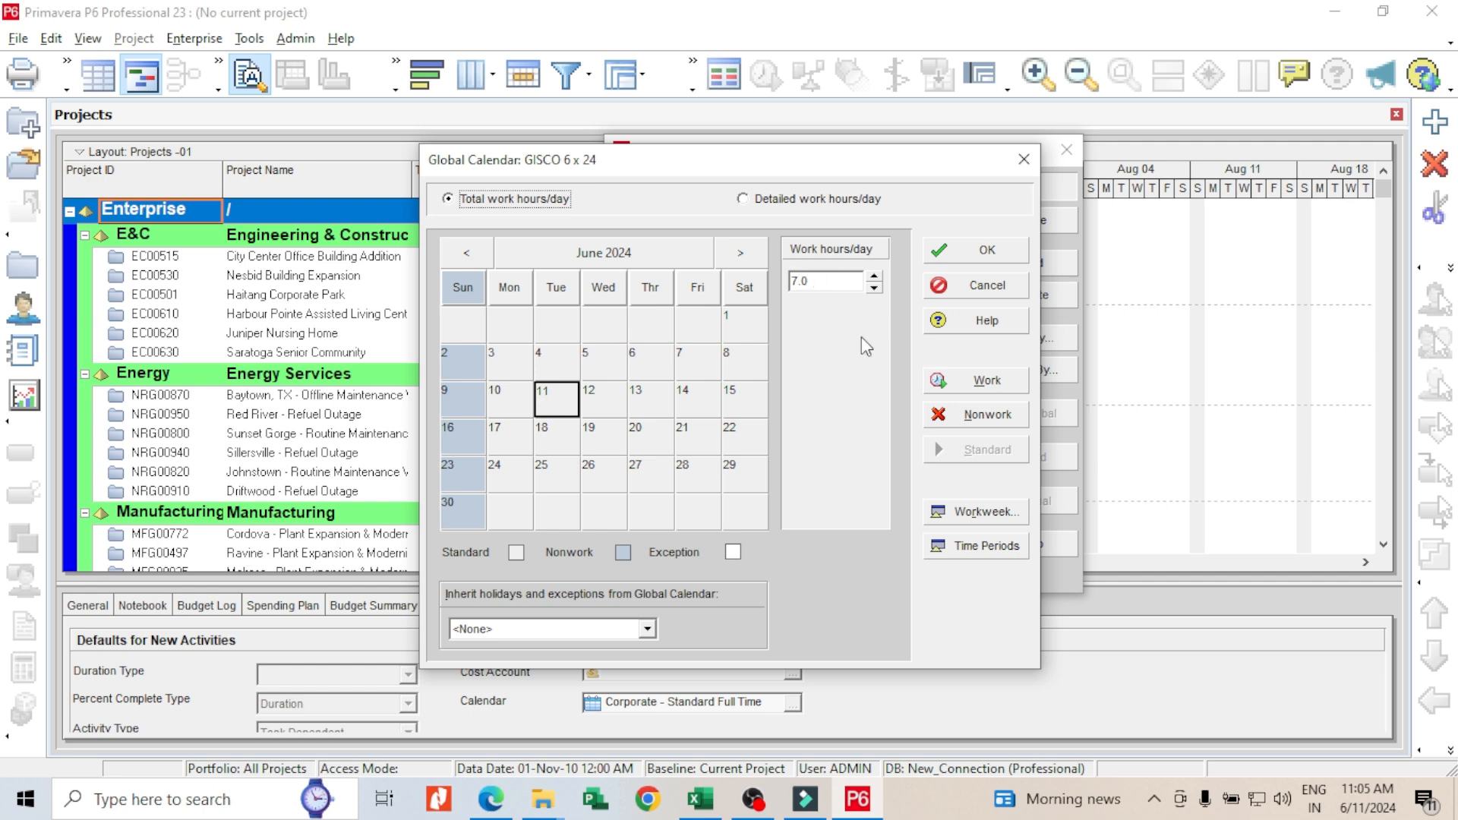
Step: Set the calendar's time periods to 9 hours per day and 54 hours per week
click(987, 545)
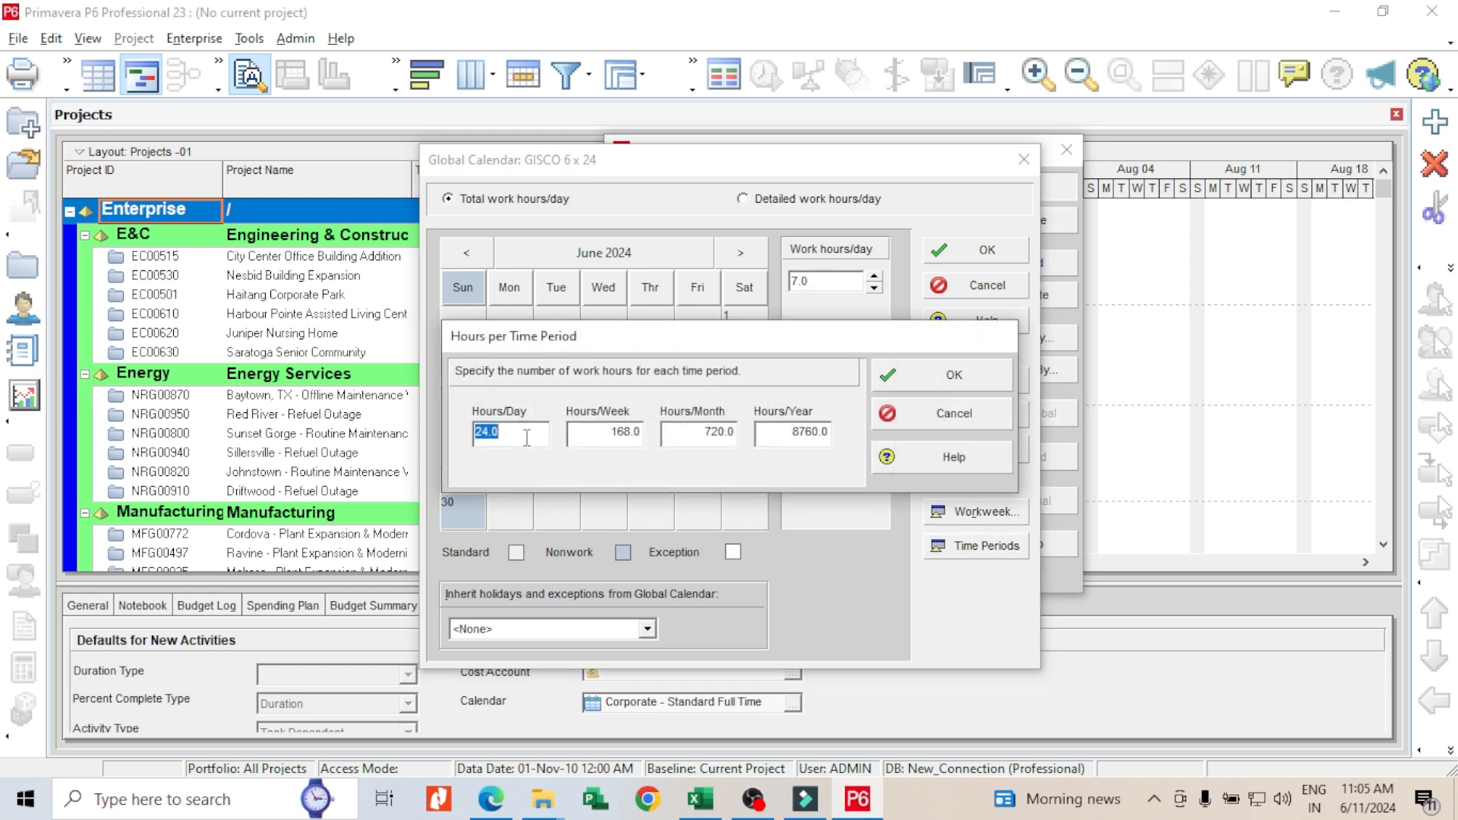
text(9)
click(588, 431)
text(9)
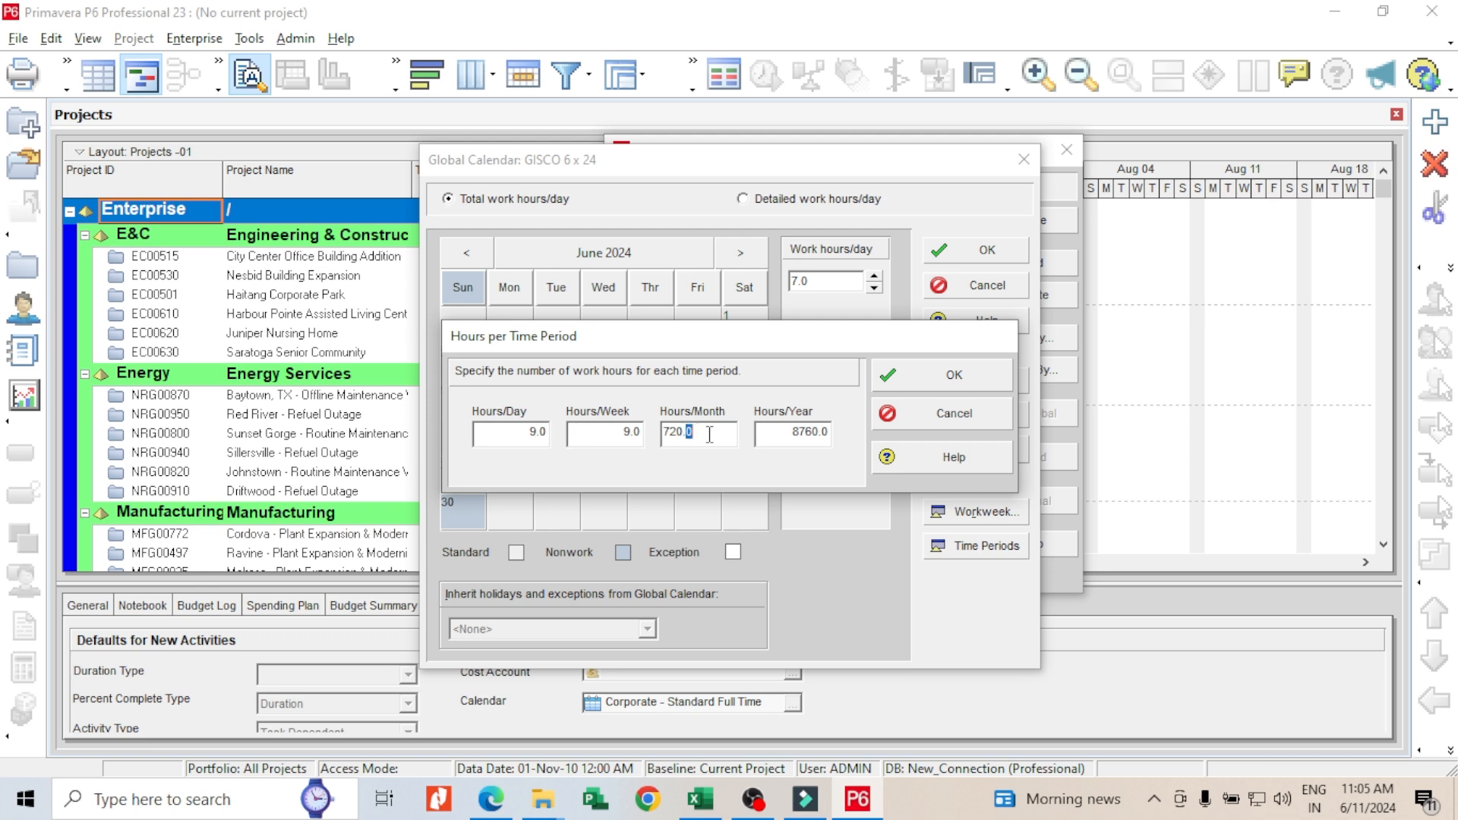
text(.0)
double_click(623, 435)
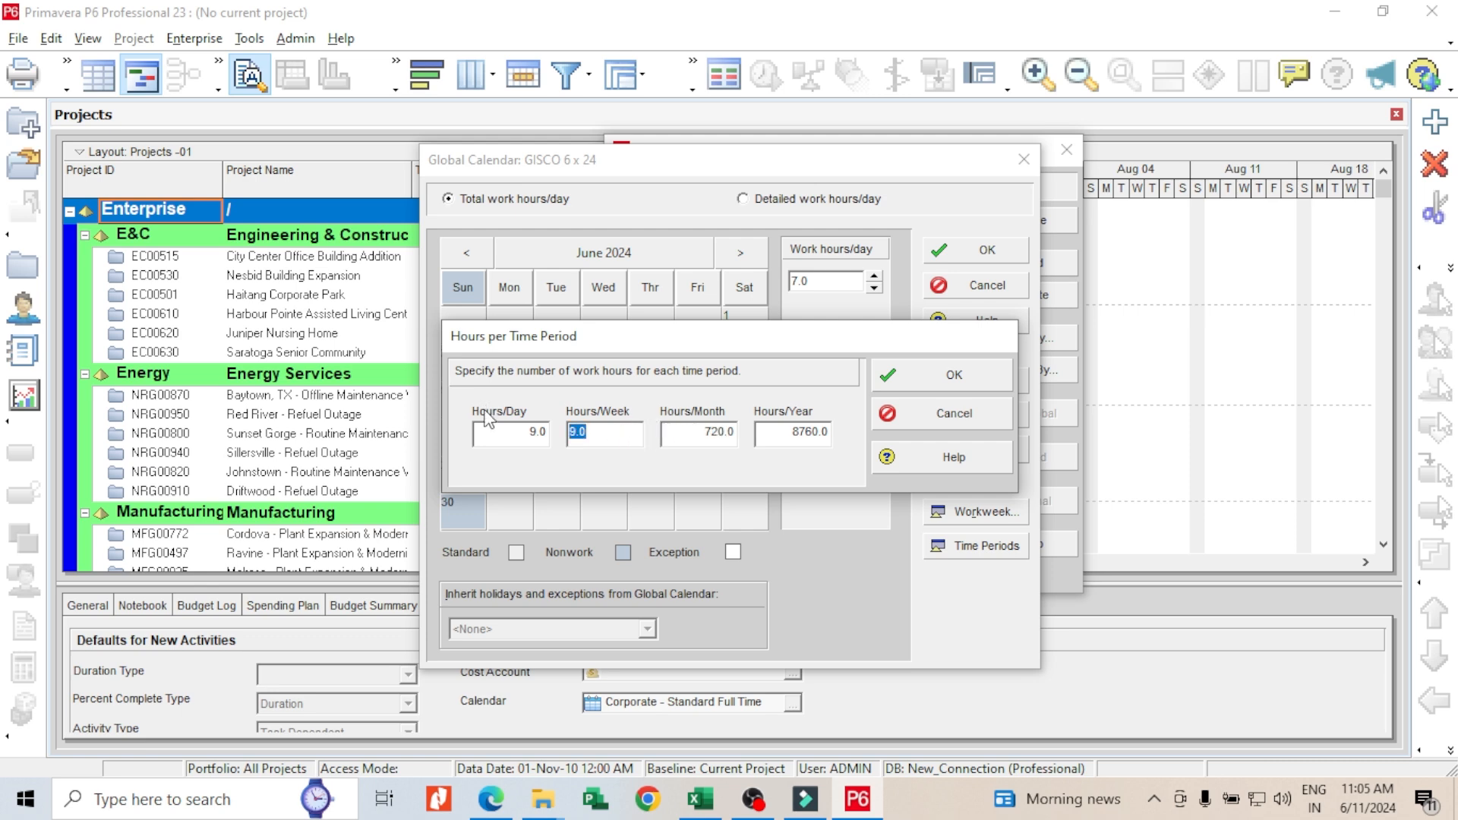
text(54)
Step: Set the time periods to 234 hours per month and 2808 hours per year, and accept them
click(708, 434)
double_click(708, 433)
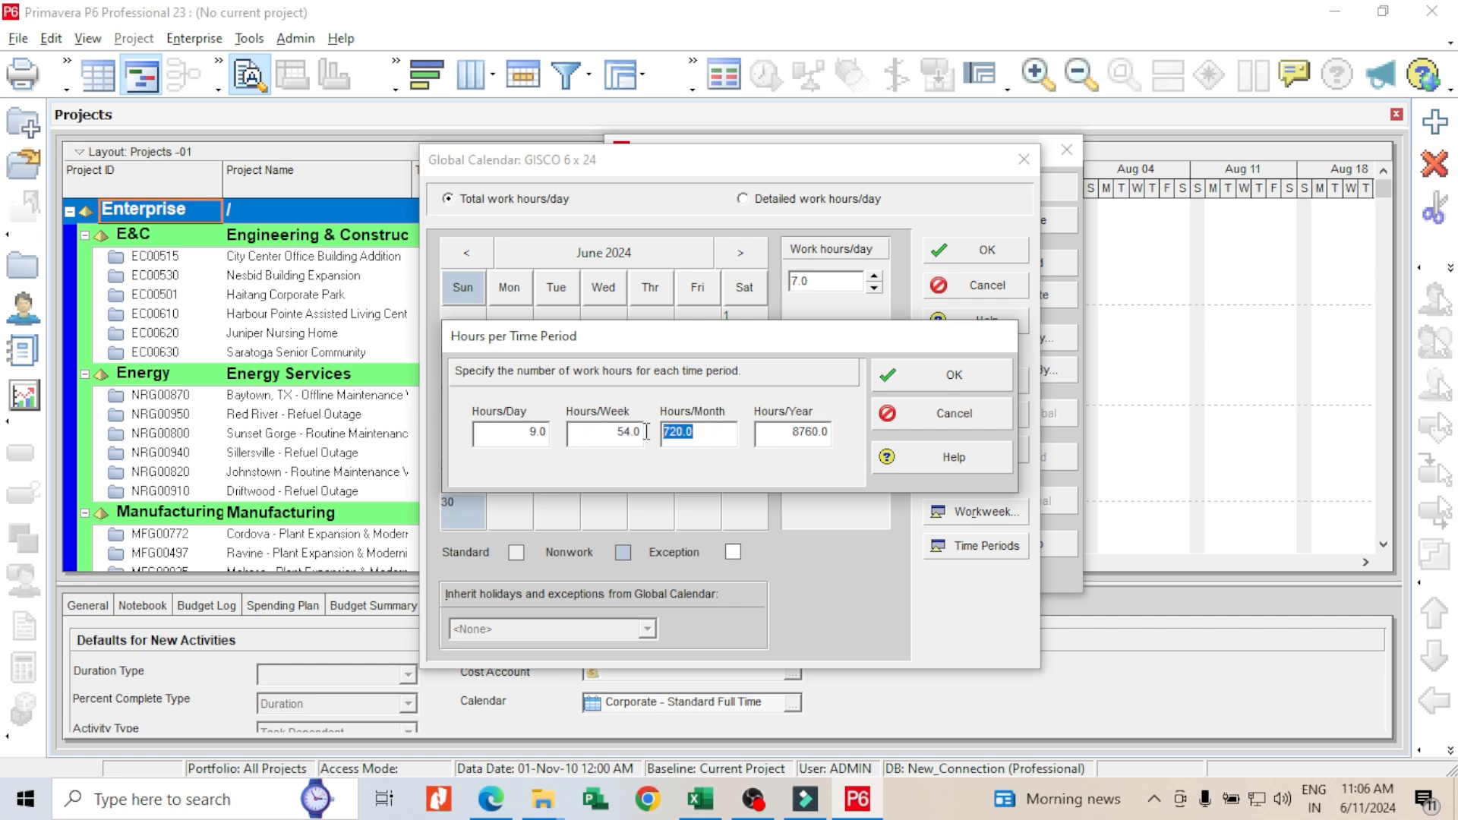
text(234)
double_click(810, 434)
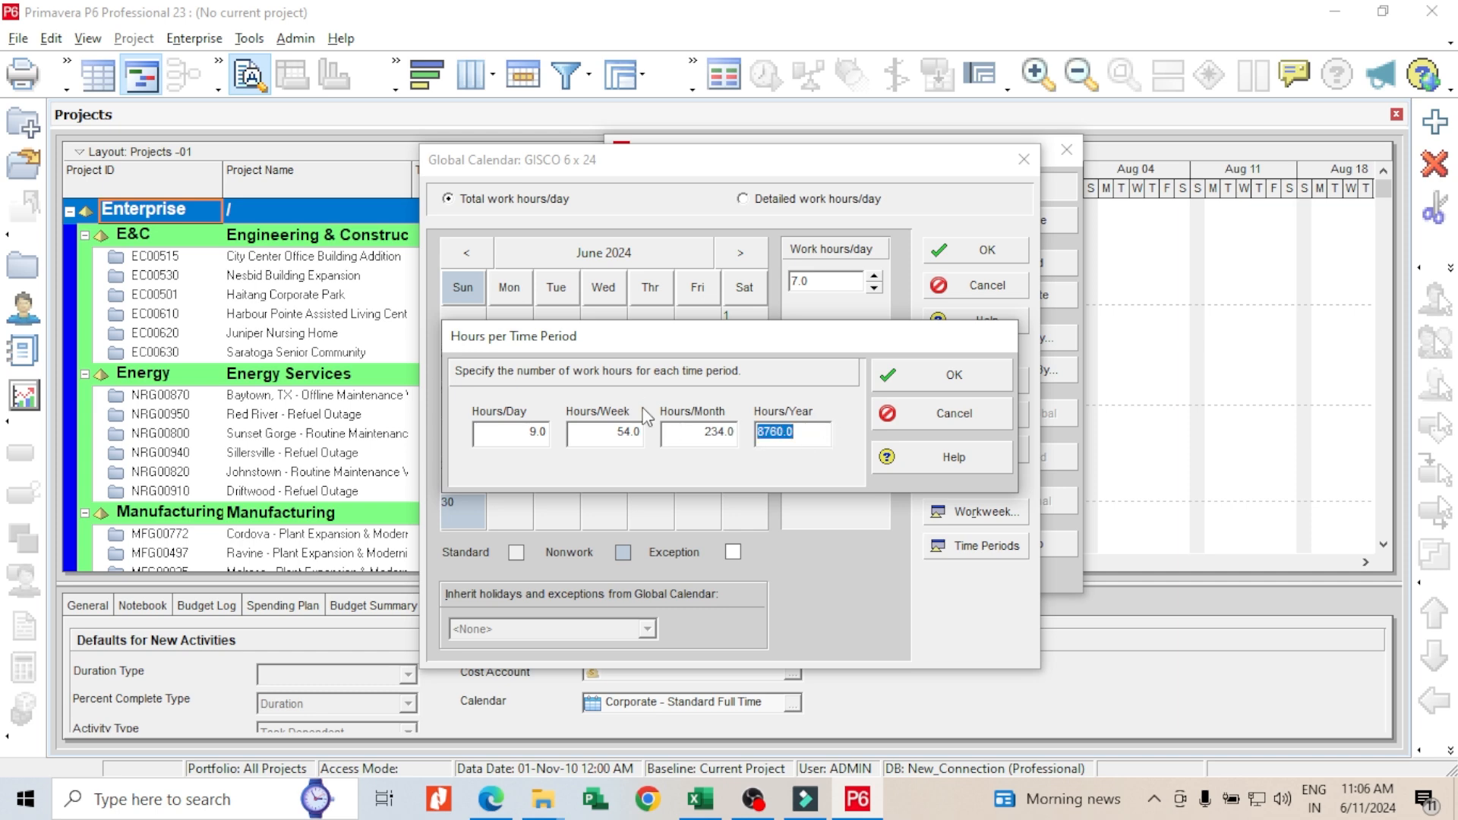
text(2802)
text(808)
click(904, 380)
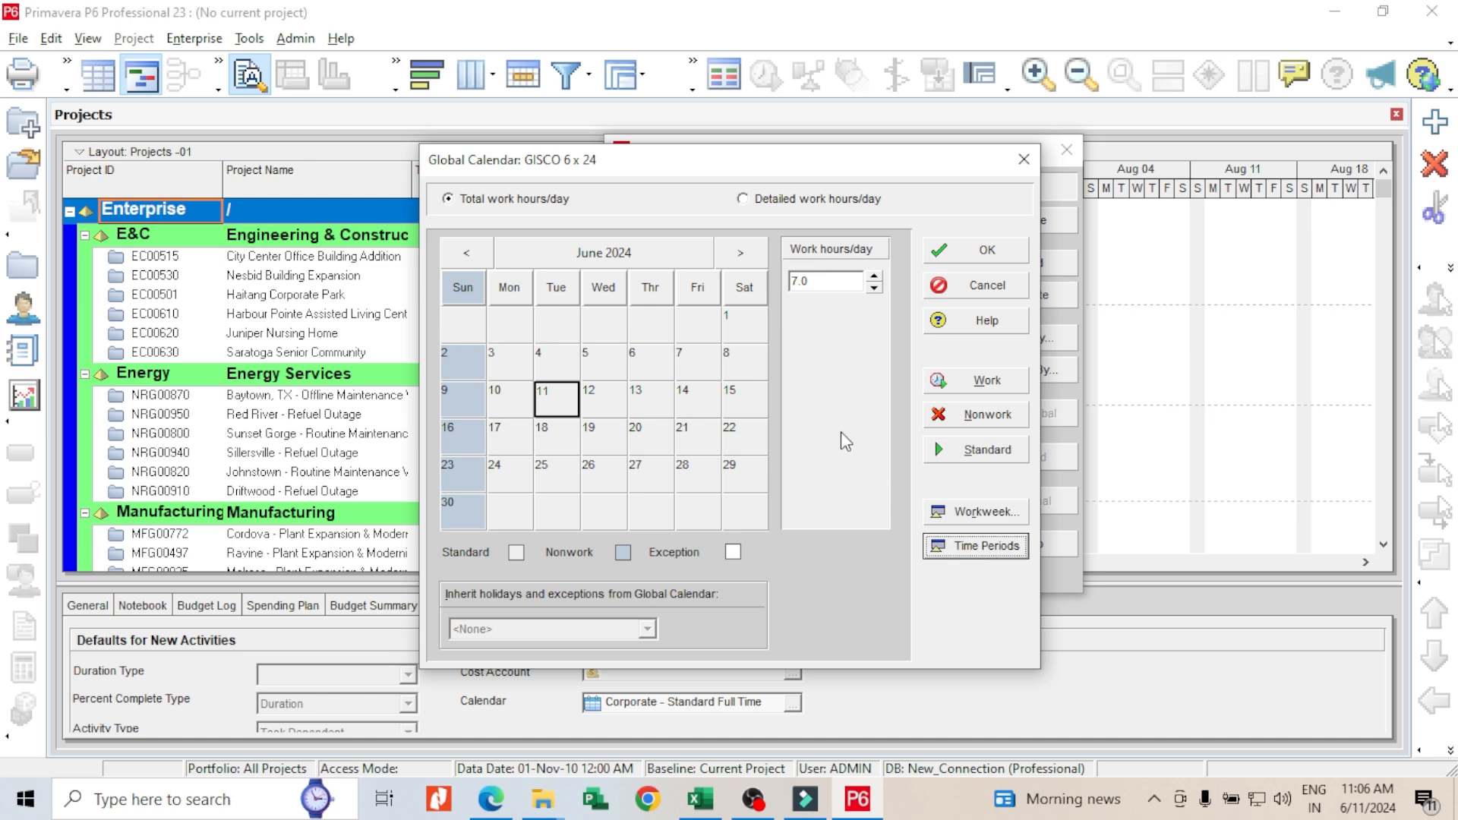
Step: Set the calendar's standard weekly work hours to 9 for each day from Monday to Saturday
click(980, 511)
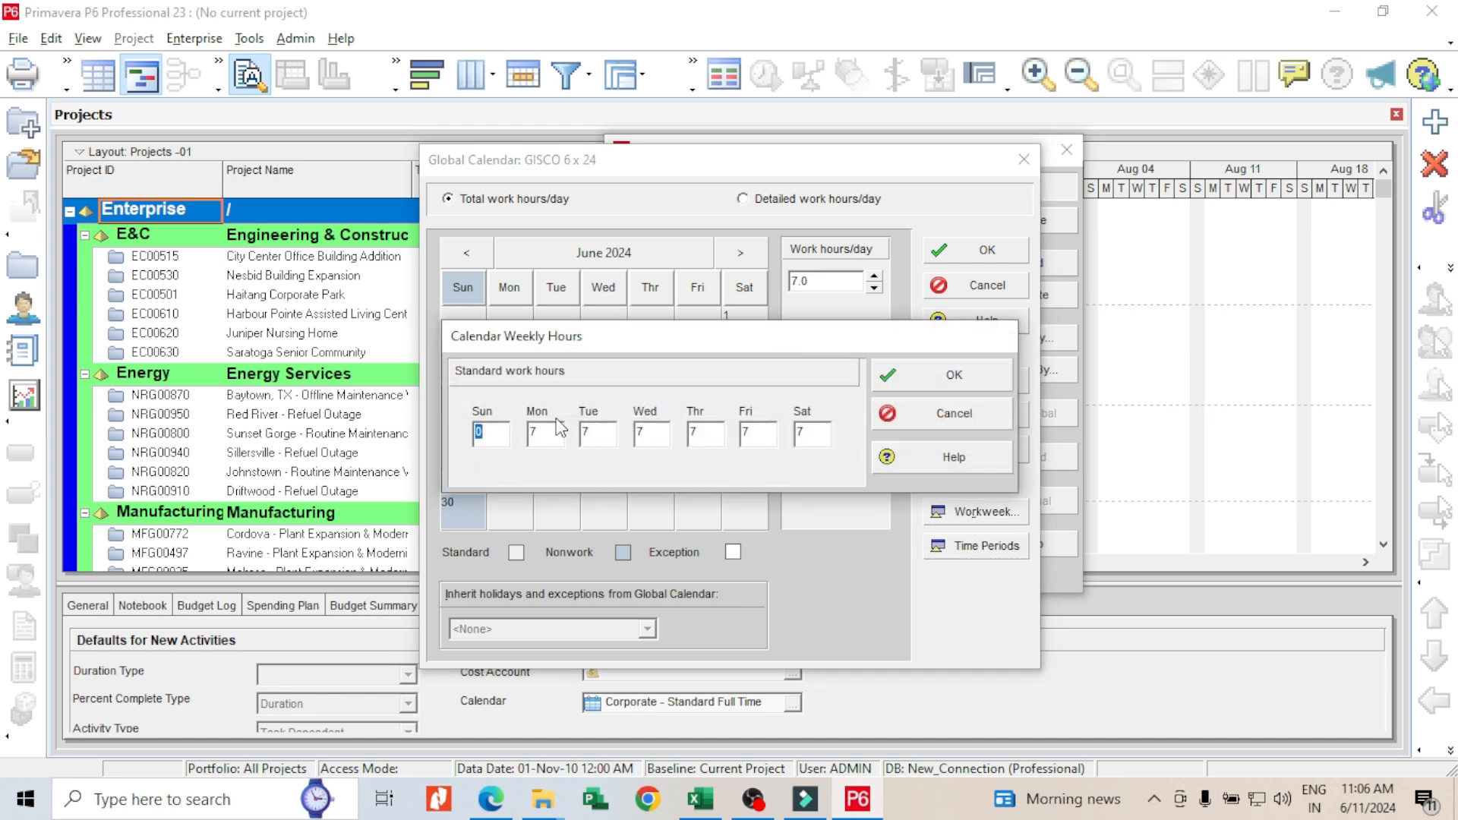
key(Tab)
text(9)
key(Tab)
text(9)
key(Tab)
text(9)
key(Tab)
text(9)
key(Tab)
text(9)
click(927, 377)
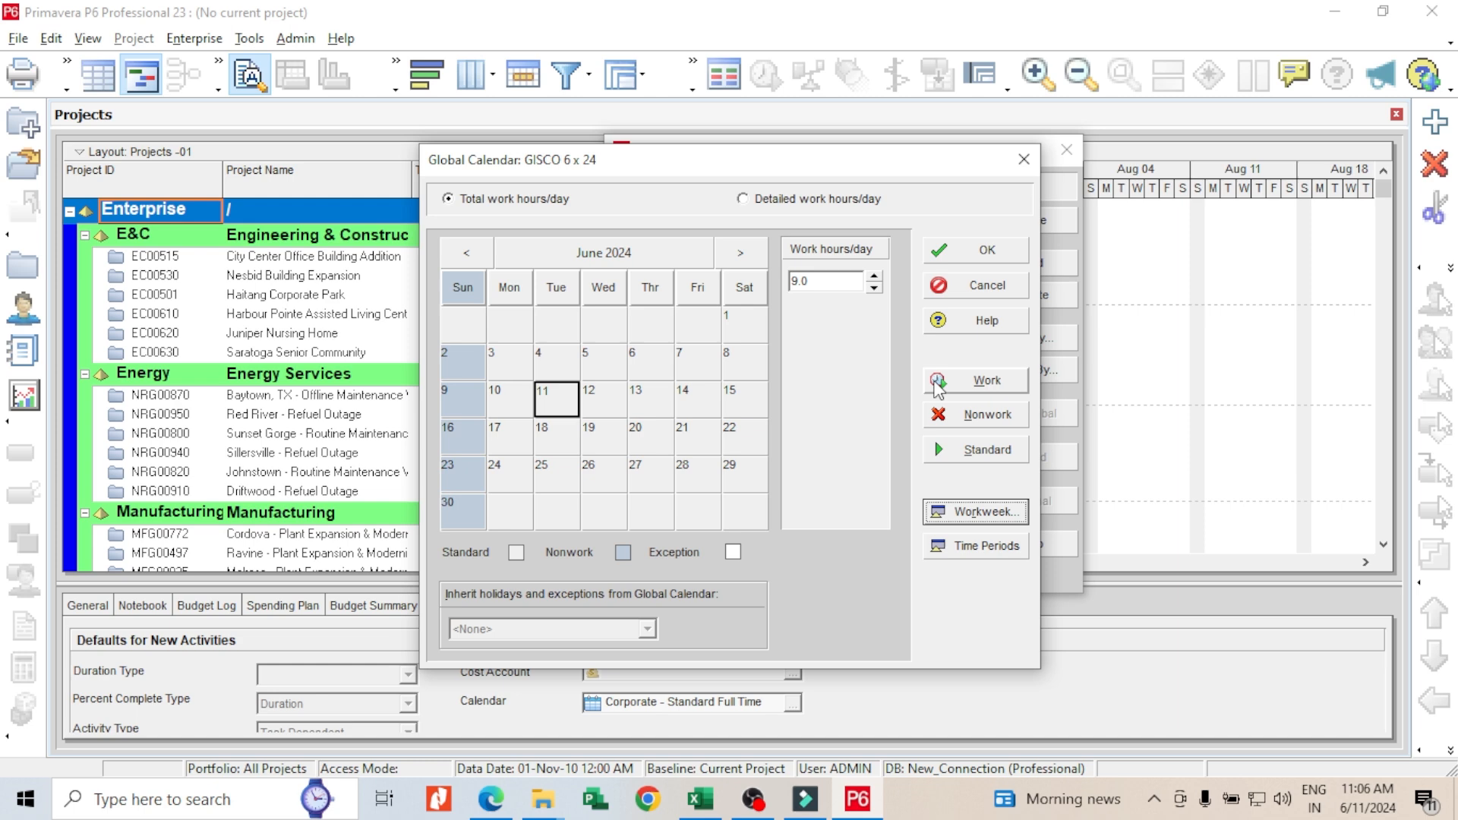
Step: Switch the calendar to detailed work hours per day and check its hours per time period
click(743, 200)
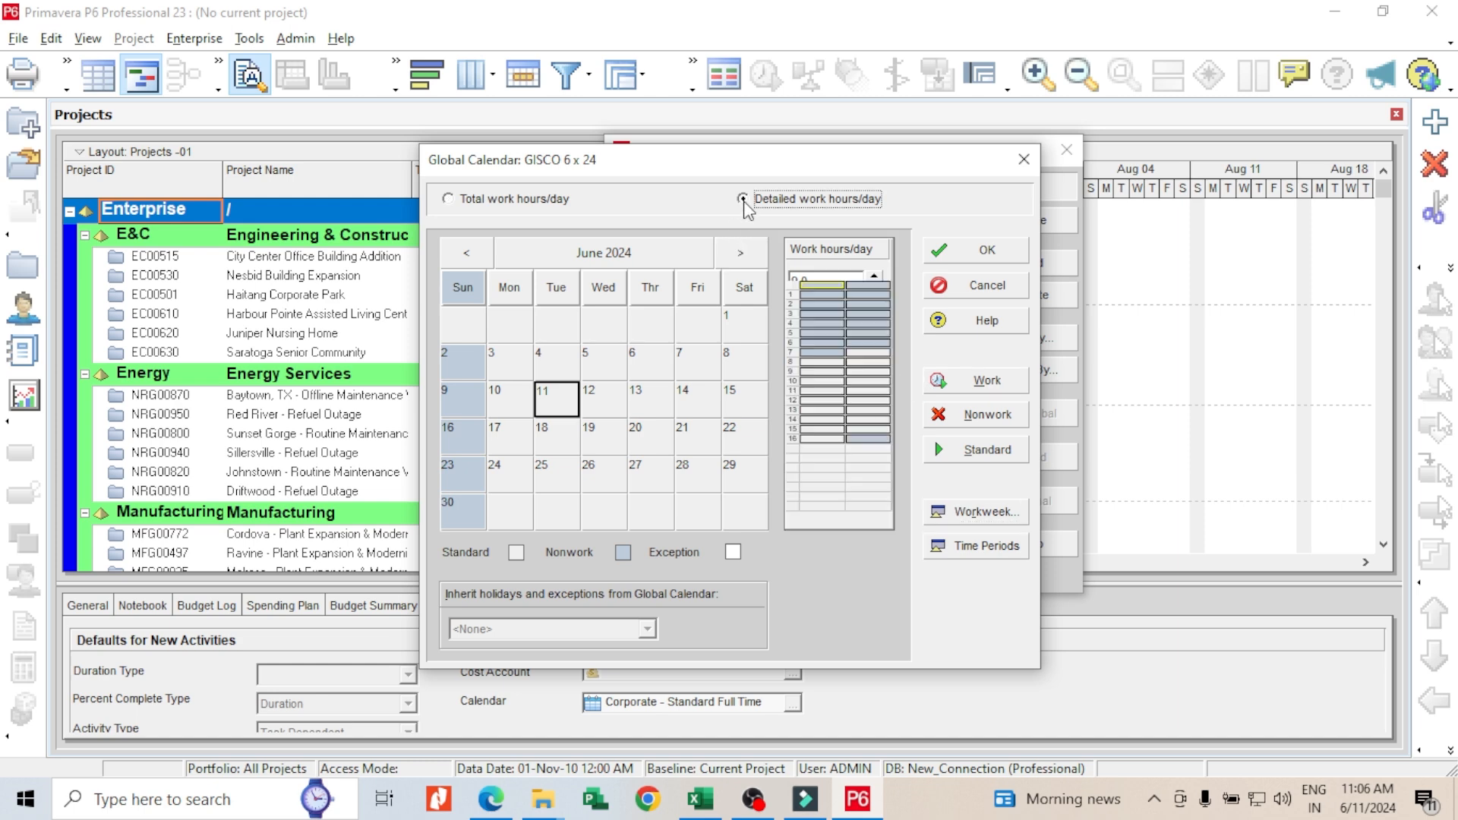
drag(713, 163, 528, 83)
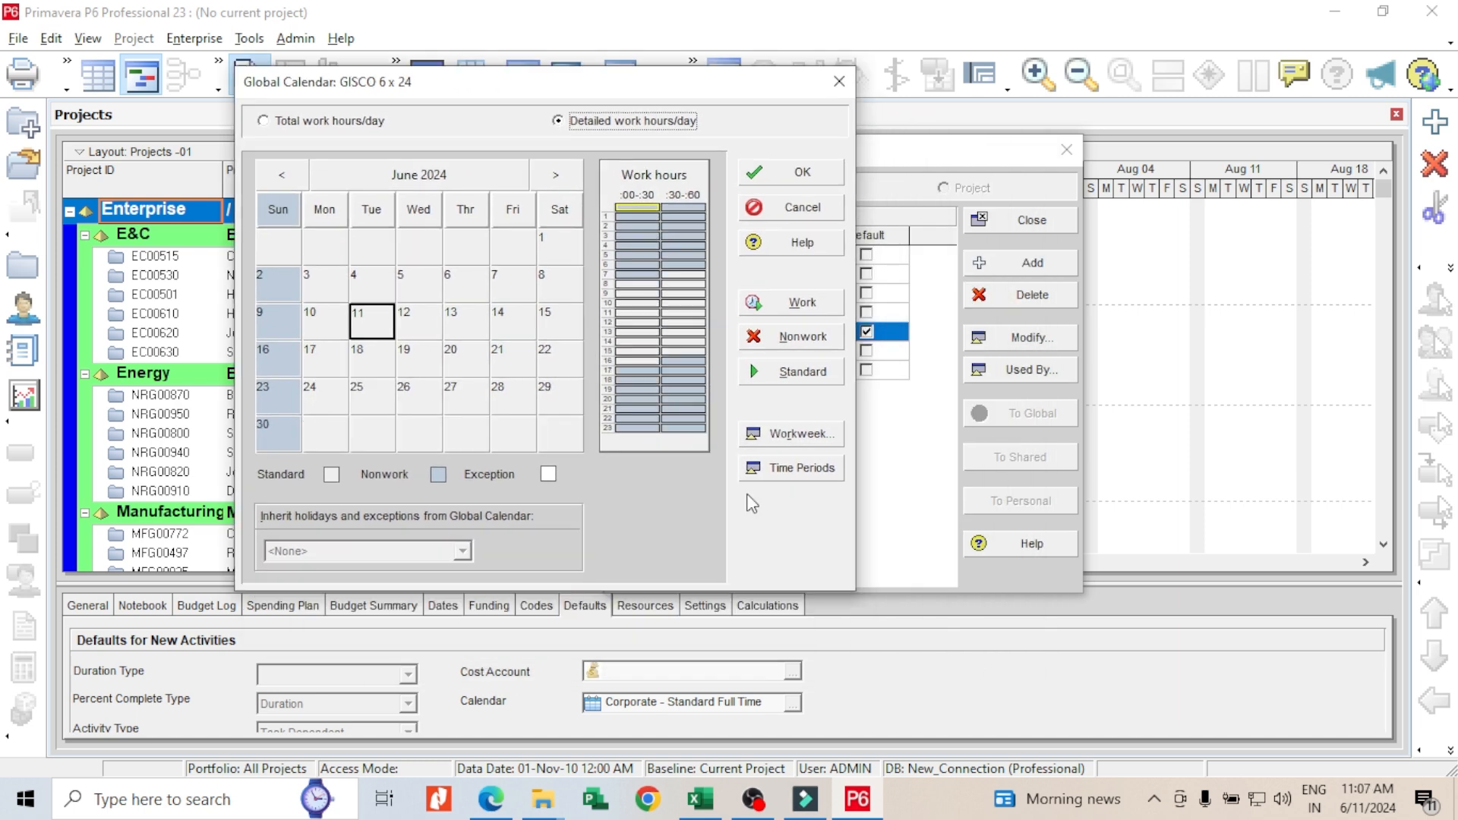
click(800, 469)
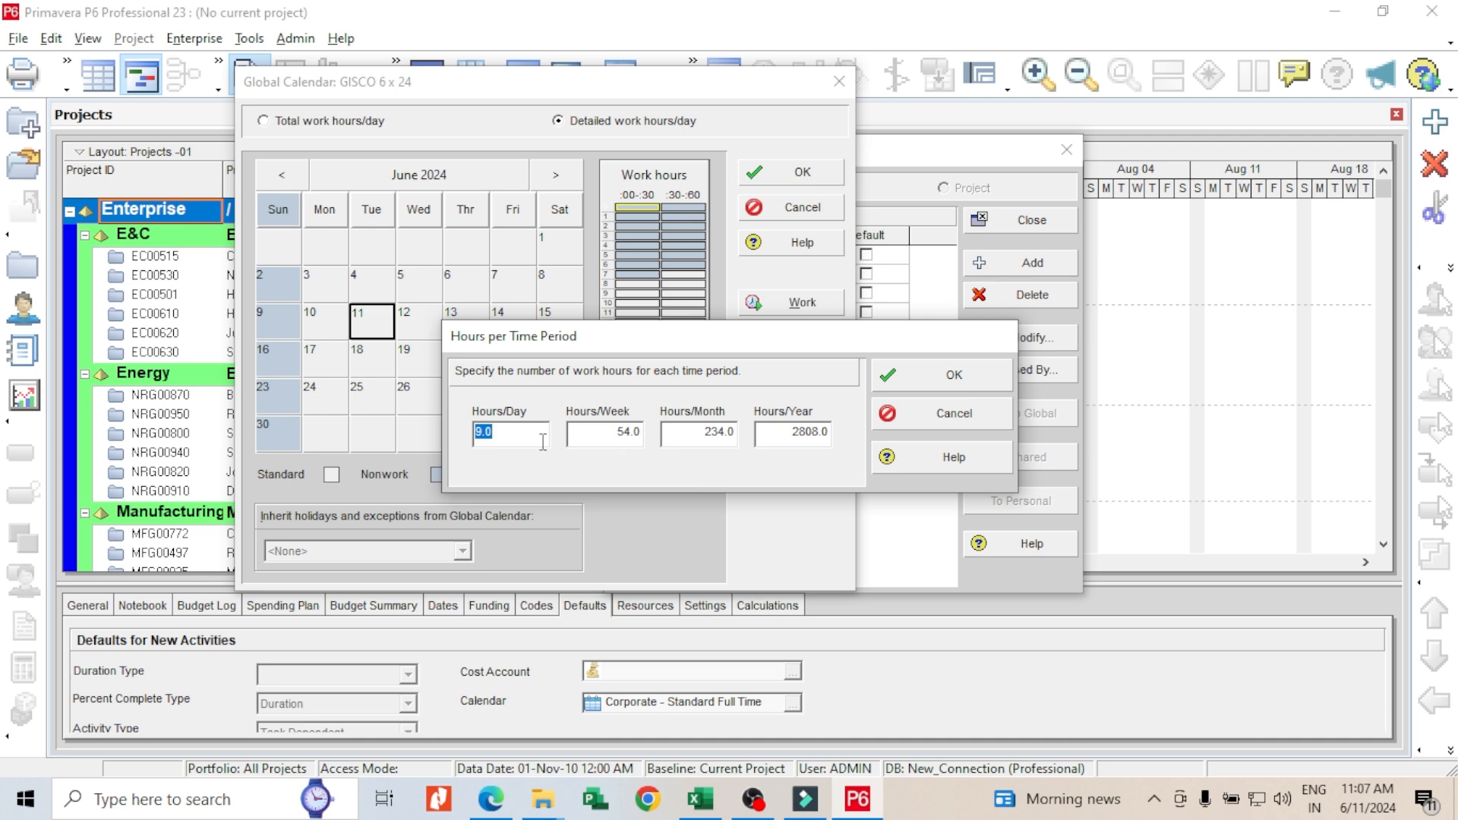
click(946, 375)
Step: In the standard workweek, make the 7:30 to 8:00 half hour nonwork for Monday through Saturday
click(759, 435)
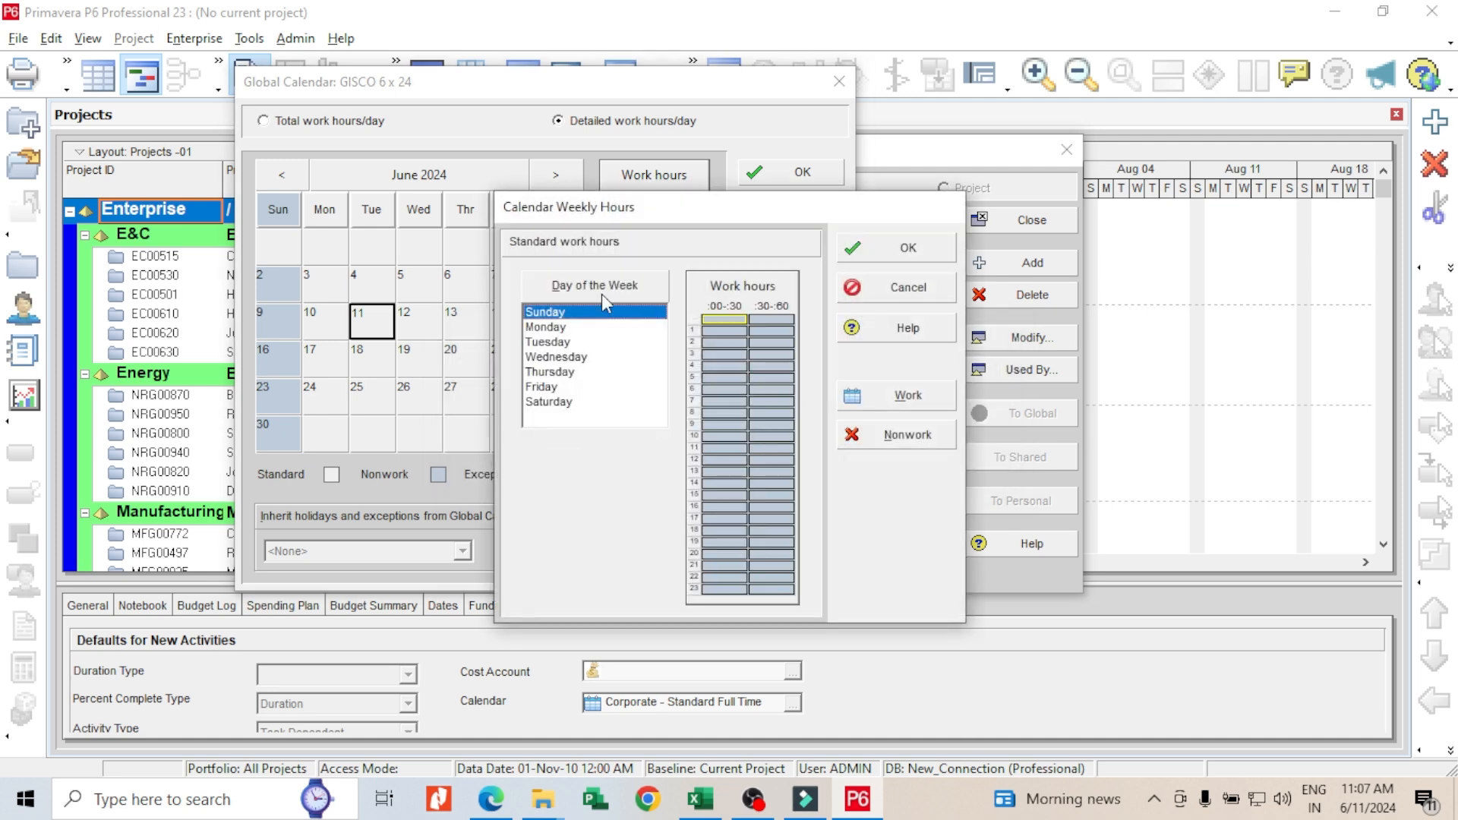
click(558, 328)
drag(557, 332, 565, 402)
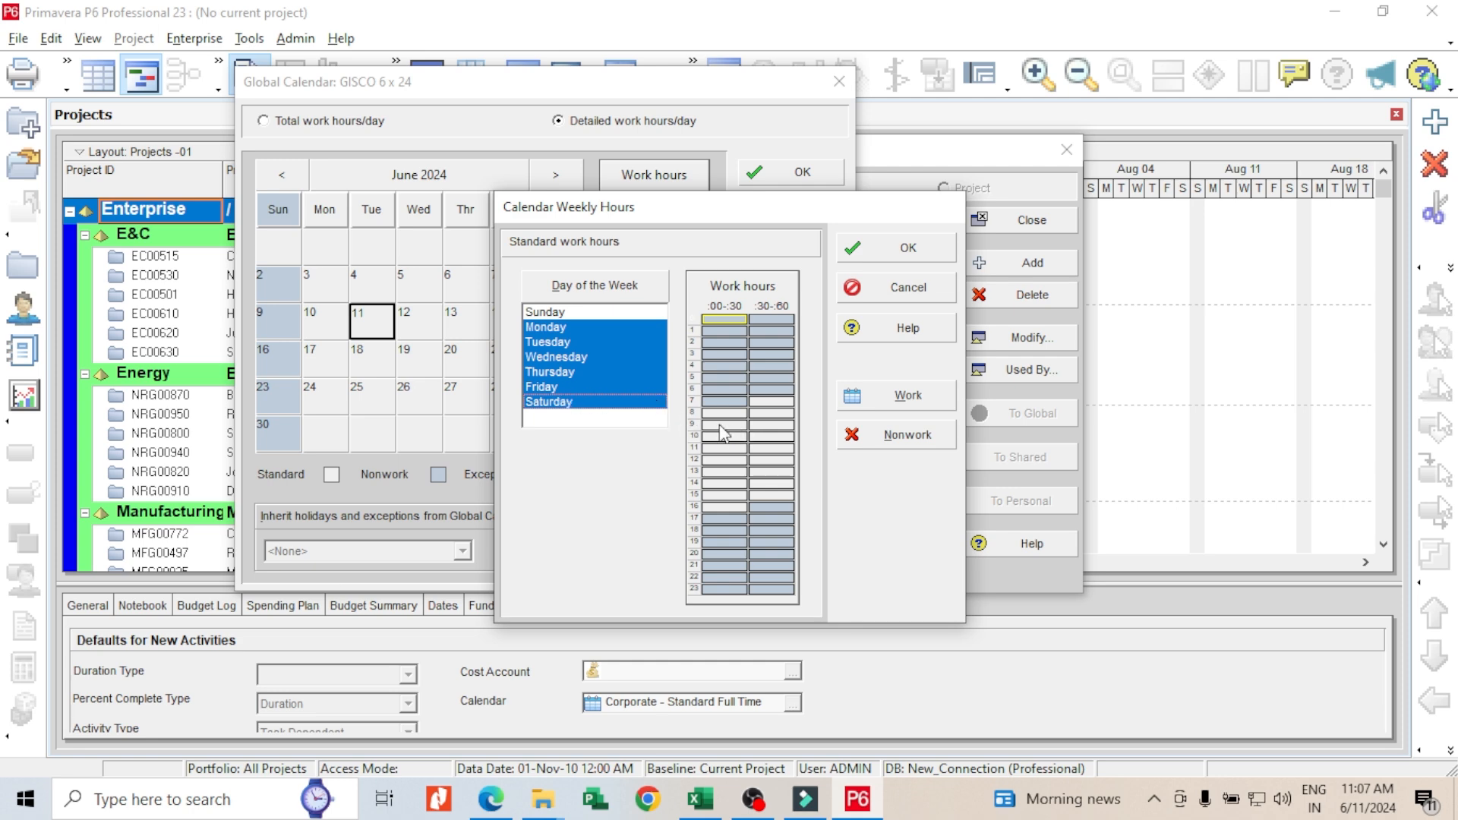
click(772, 402)
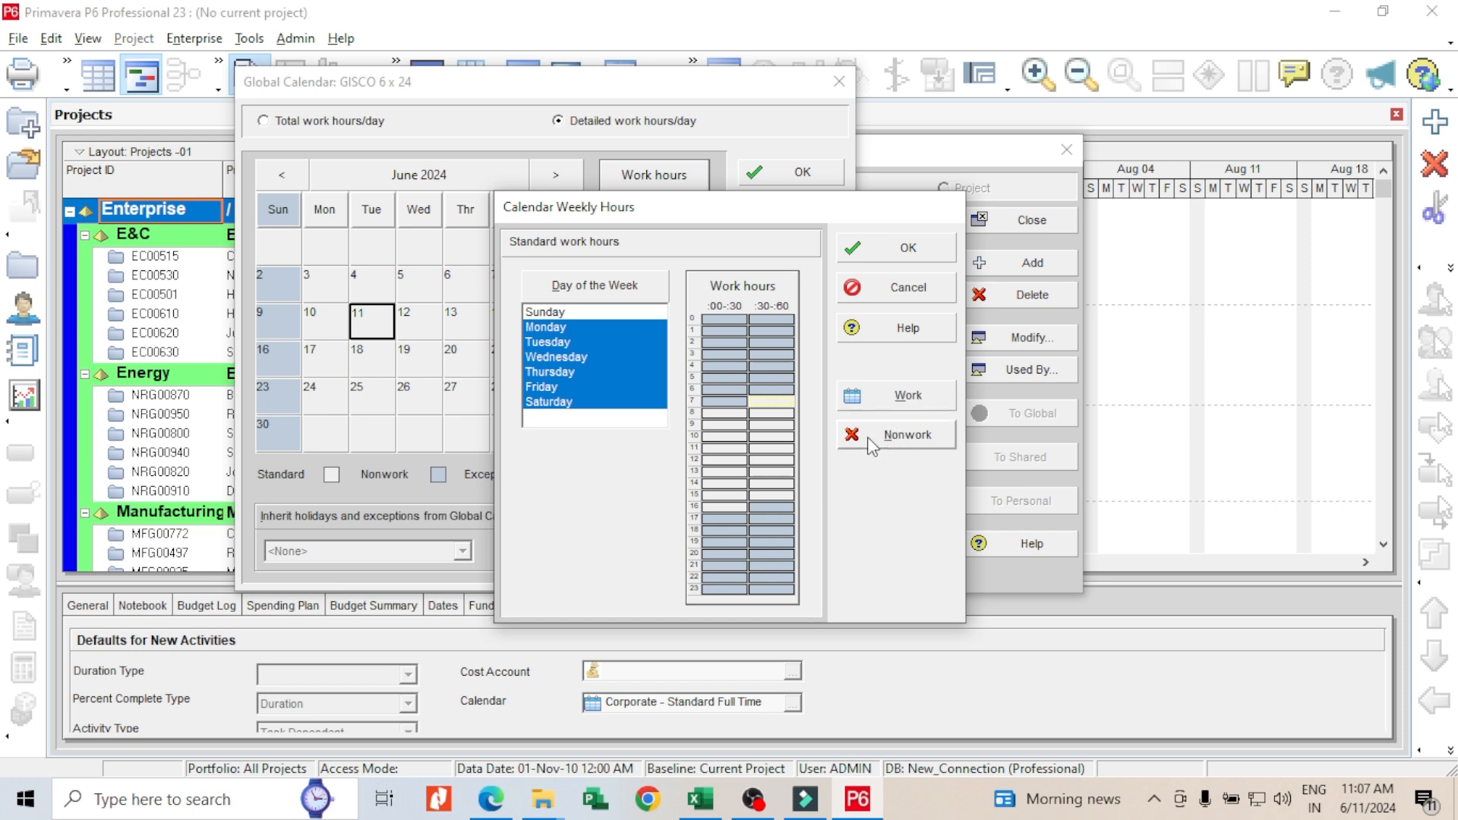
click(870, 438)
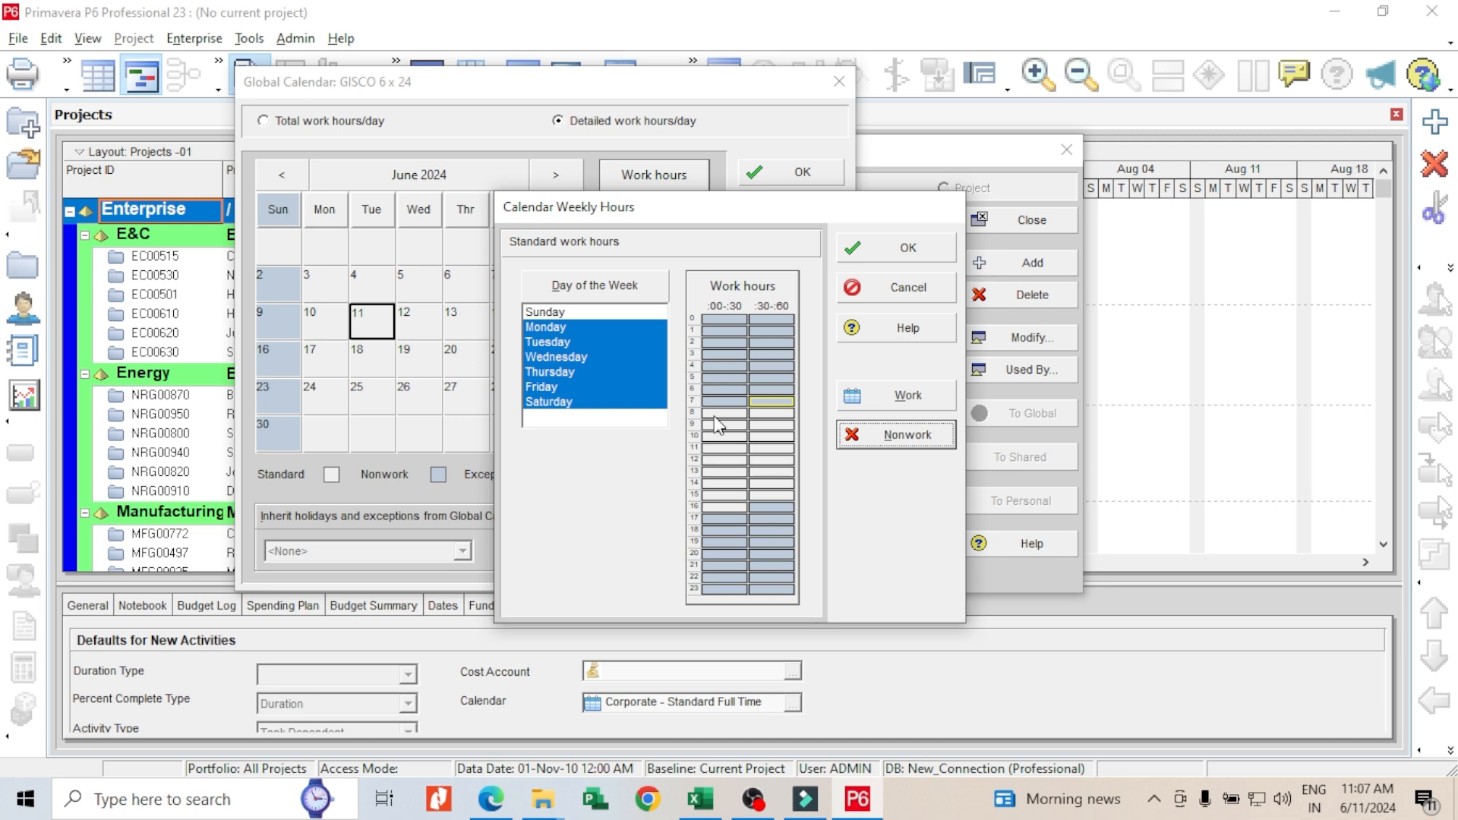
Step: Make the break from 13:00 to 14:00 nonwork for Monday through Saturday
click(721, 472)
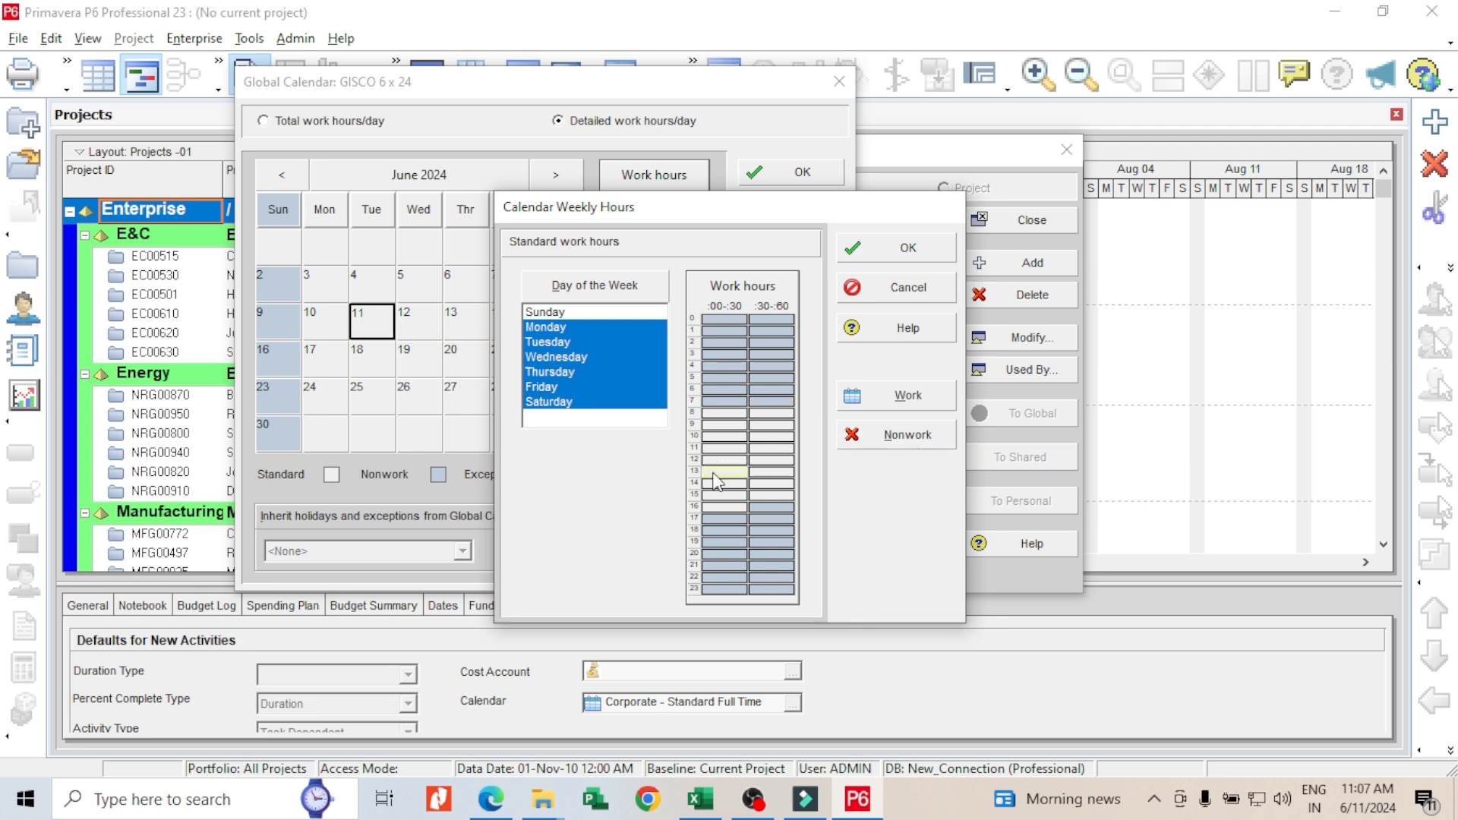
click(880, 434)
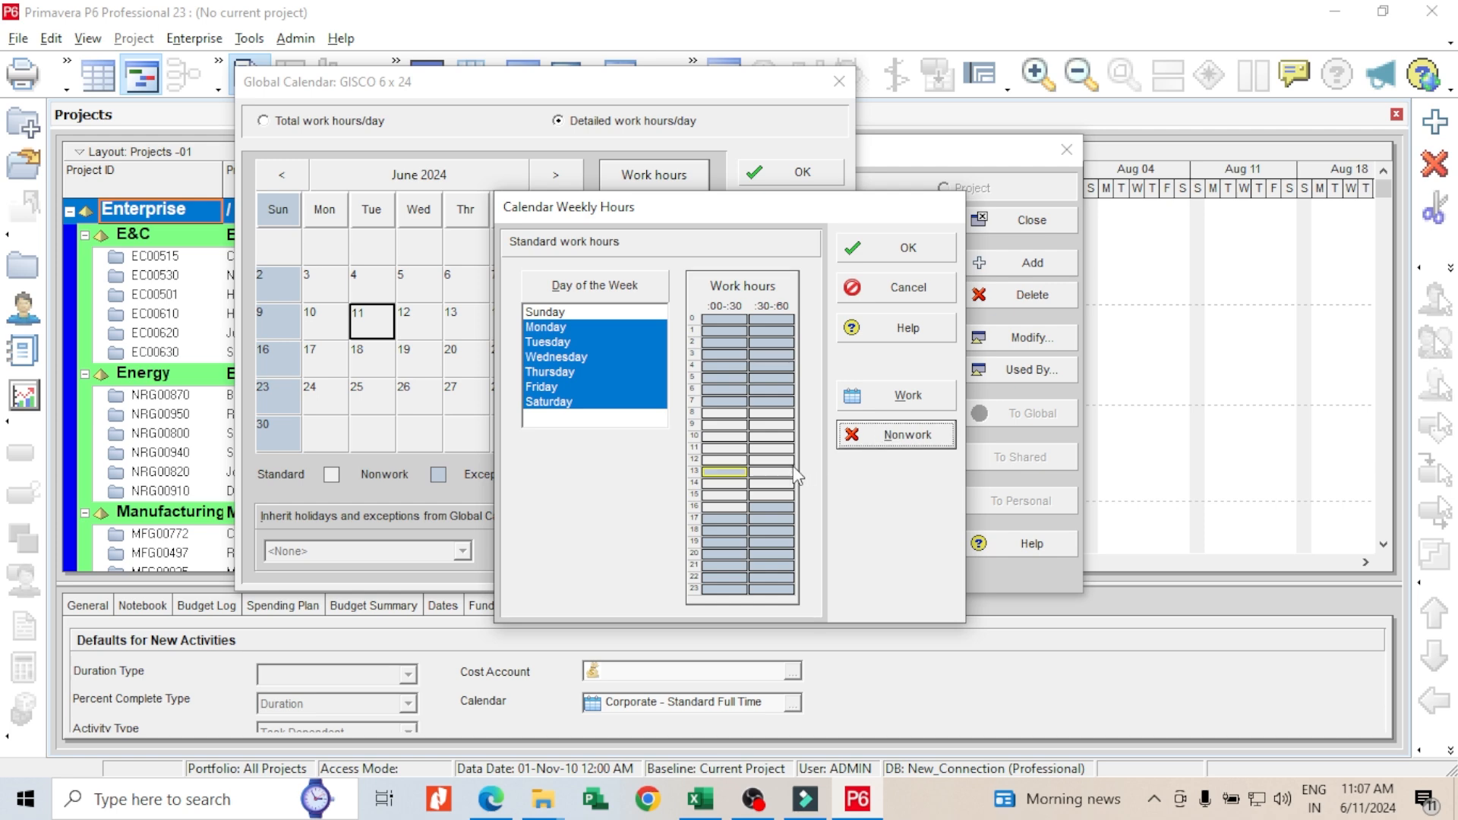
click(782, 472)
click(881, 440)
Step: Make the half hours from 16:30 to 18:00 working time for Monday through Saturday
click(761, 506)
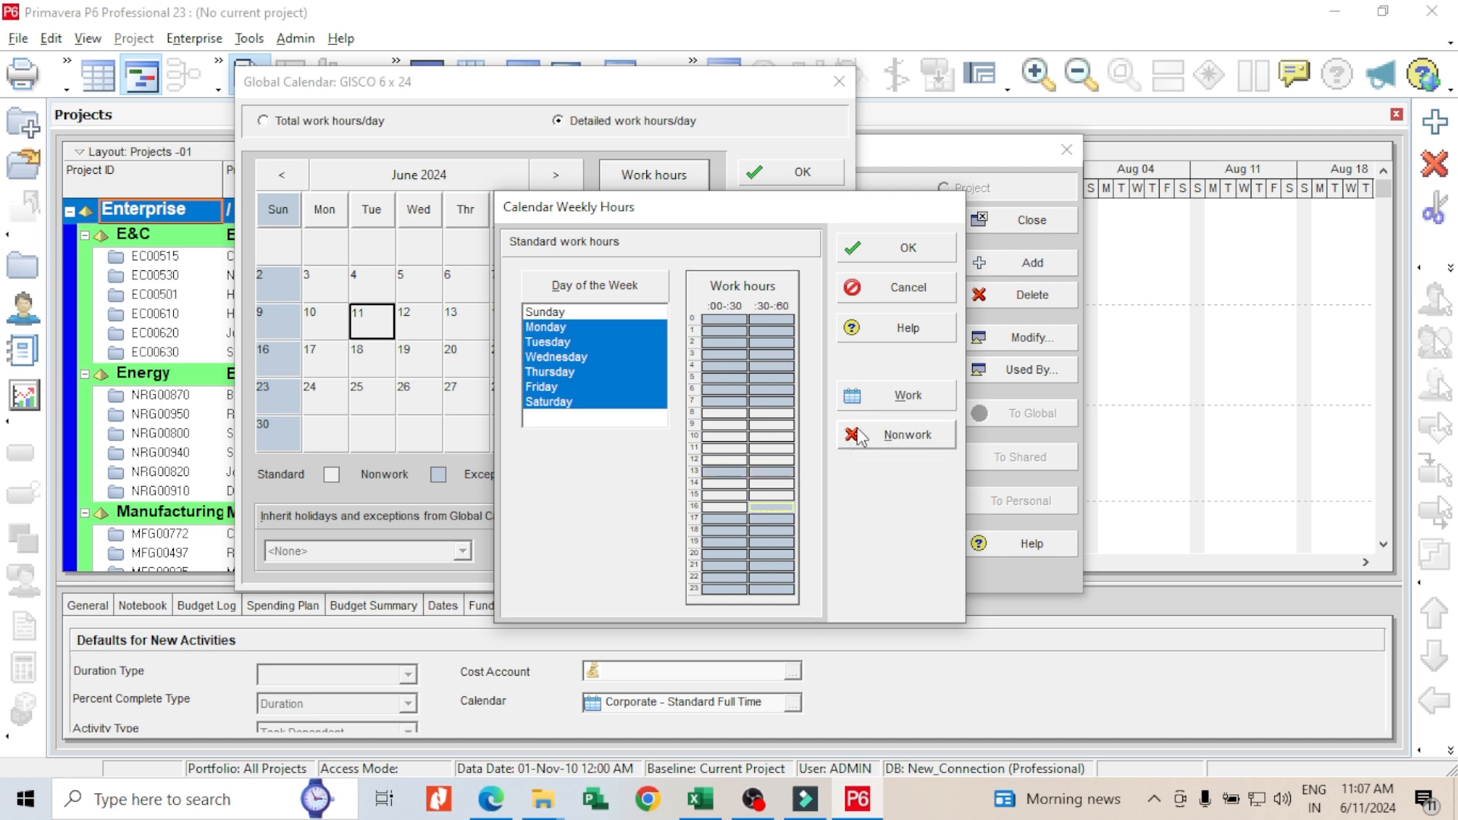
click(867, 407)
click(721, 517)
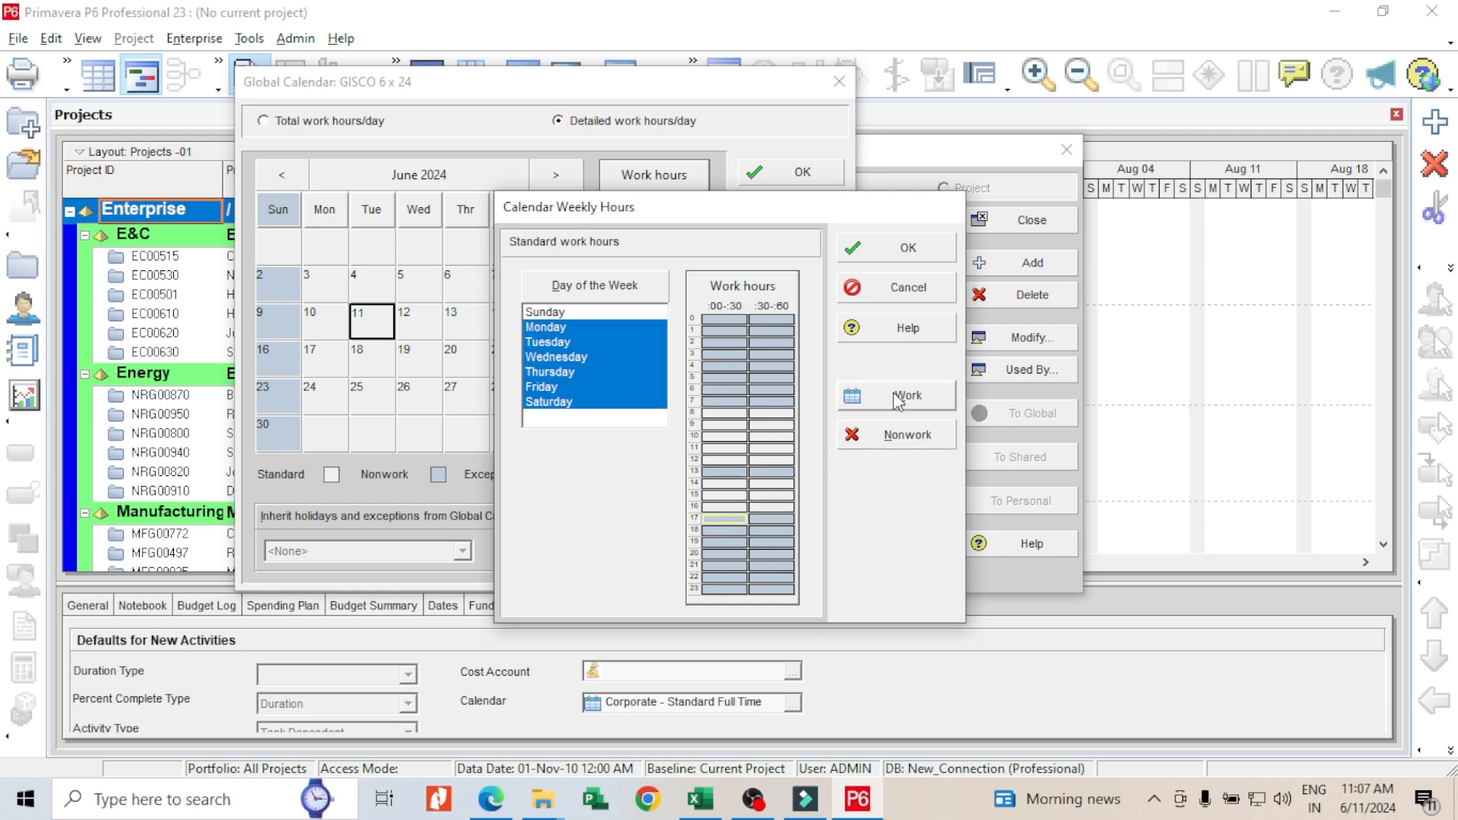
click(895, 399)
click(781, 517)
click(880, 400)
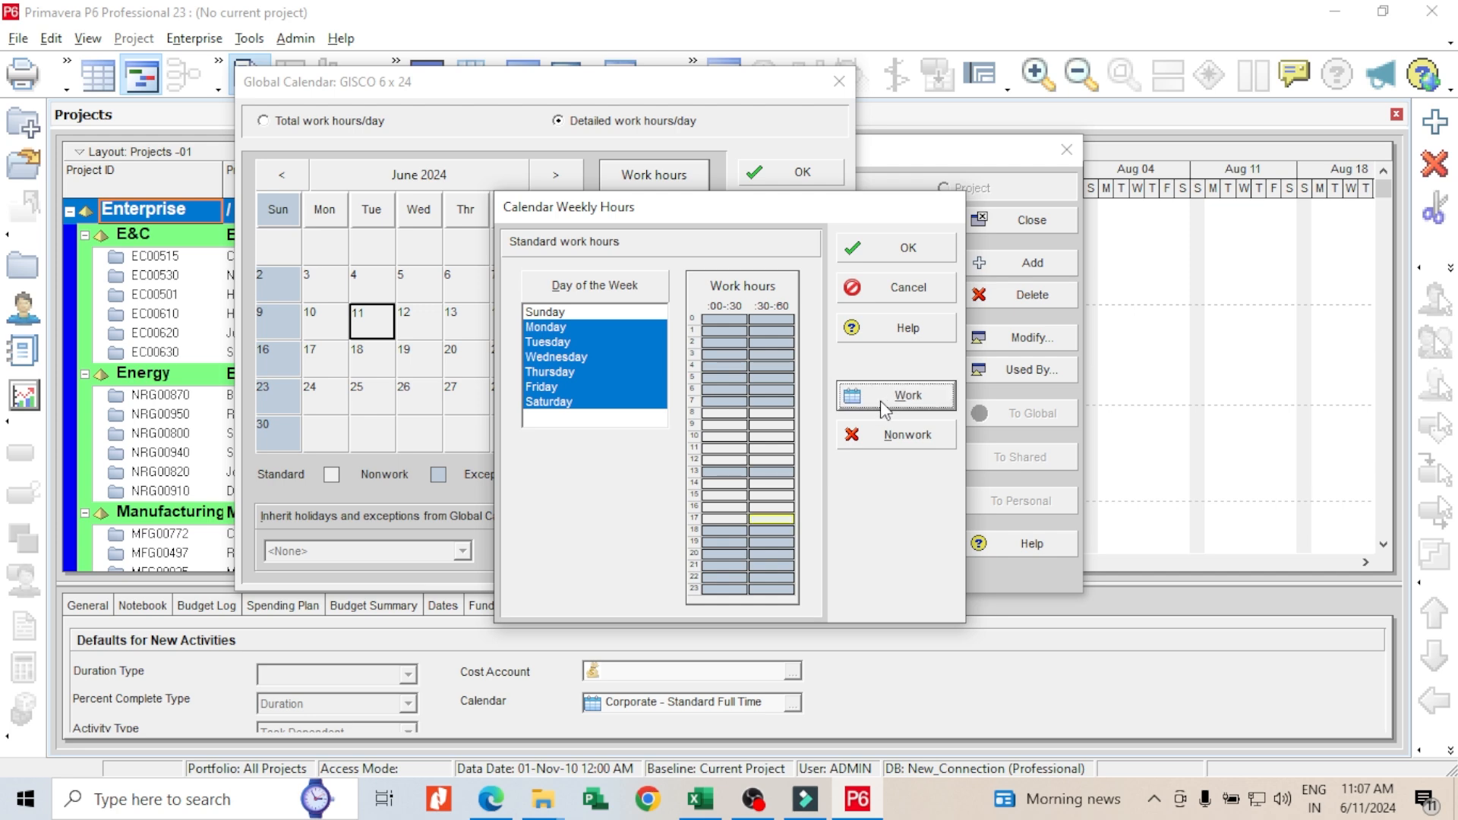
click(721, 530)
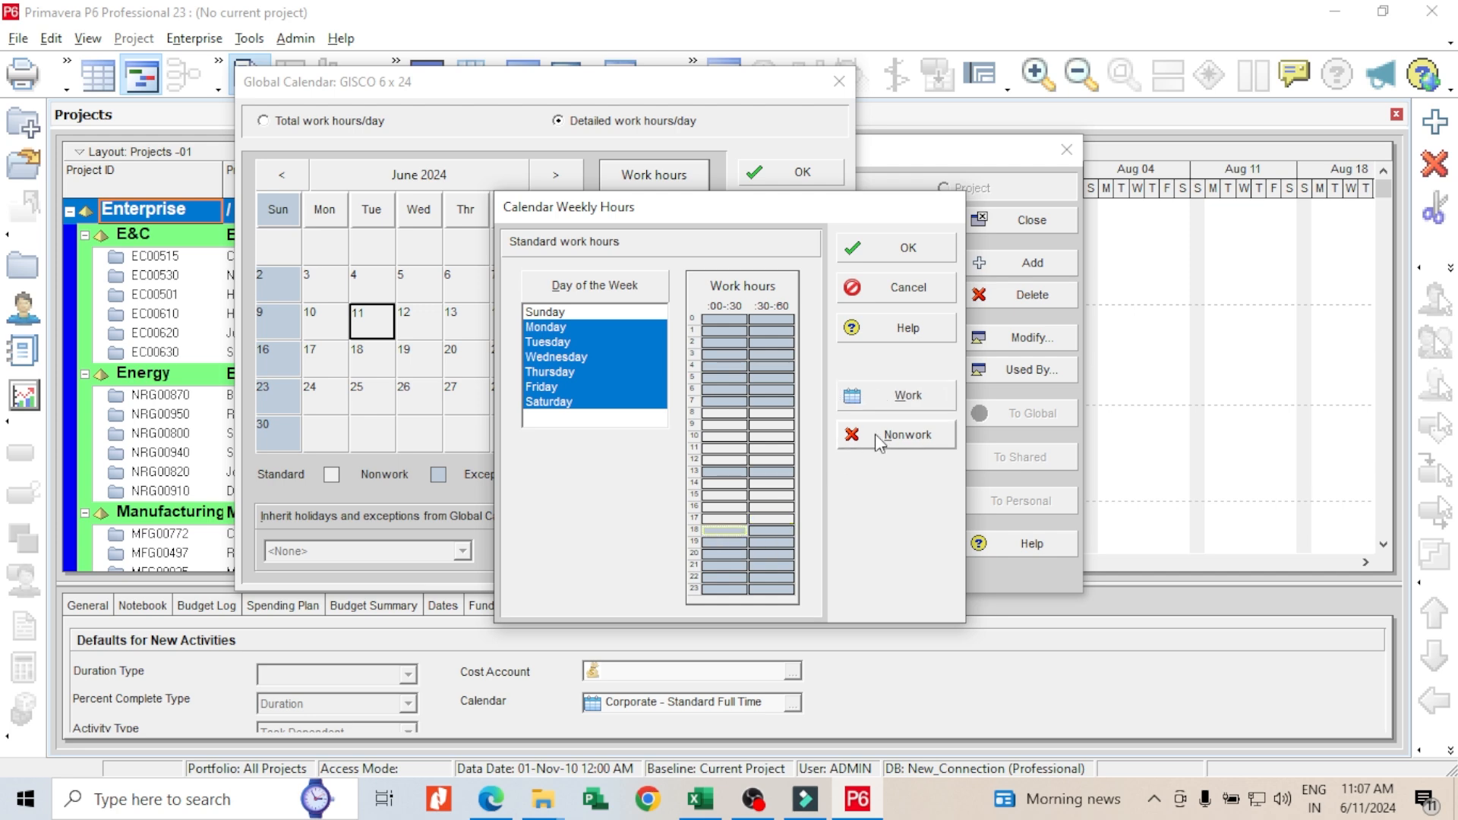
click(893, 396)
click(782, 532)
click(895, 396)
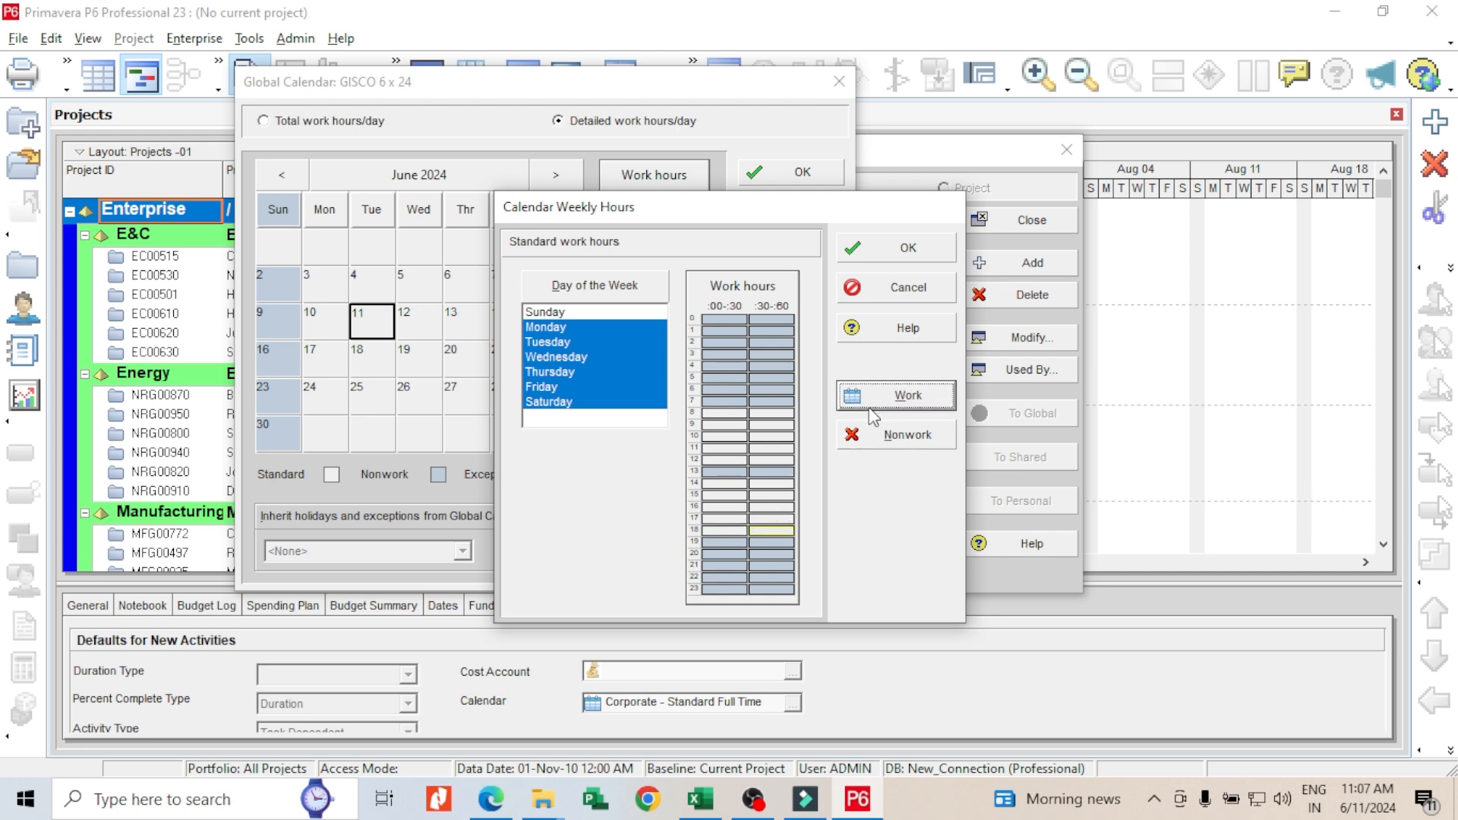
click(894, 434)
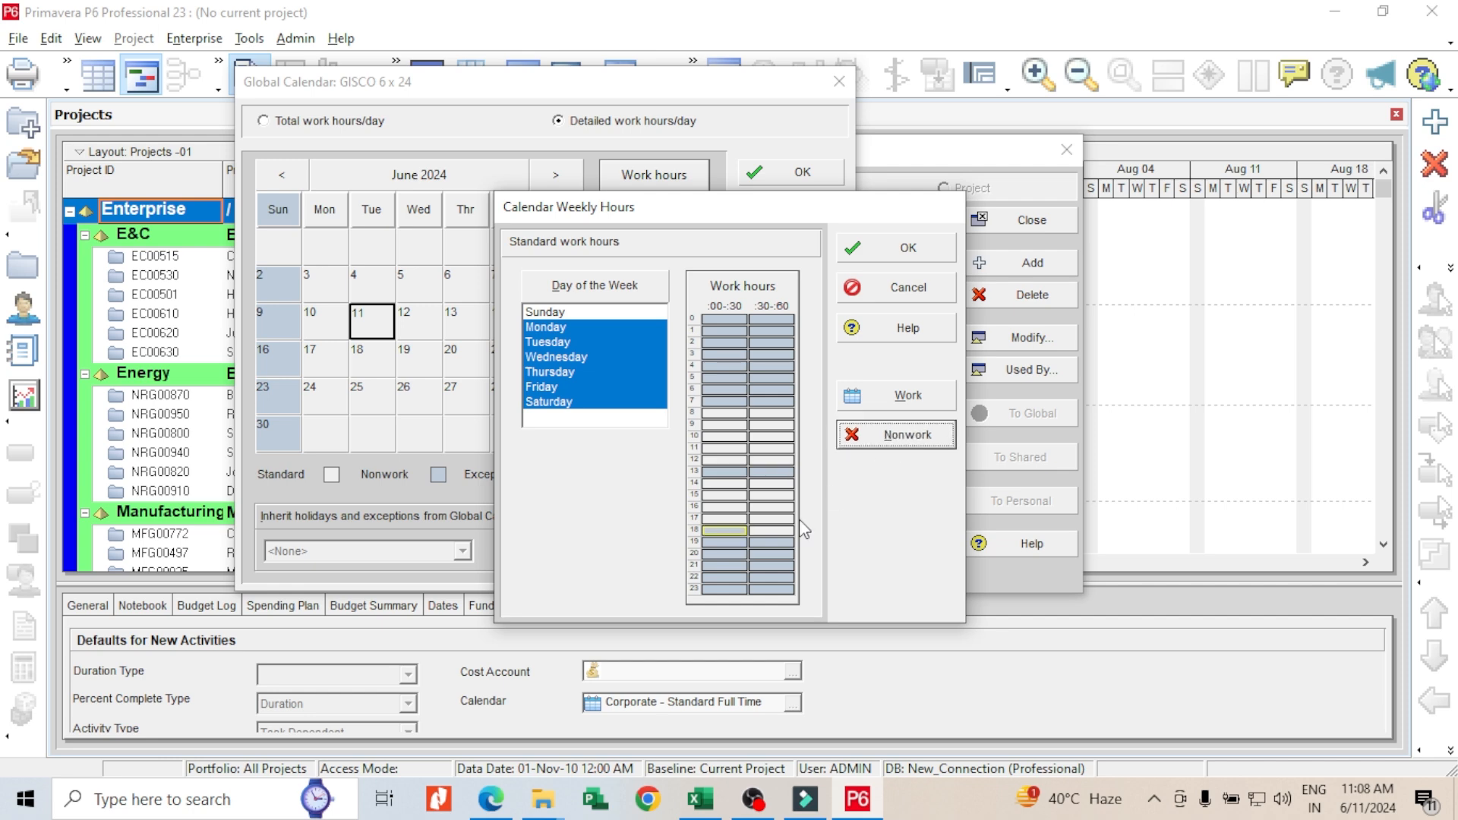
click(785, 531)
click(877, 438)
Step: Accept the workweek hours, switch the calendar to total work hours per day and save it
click(902, 257)
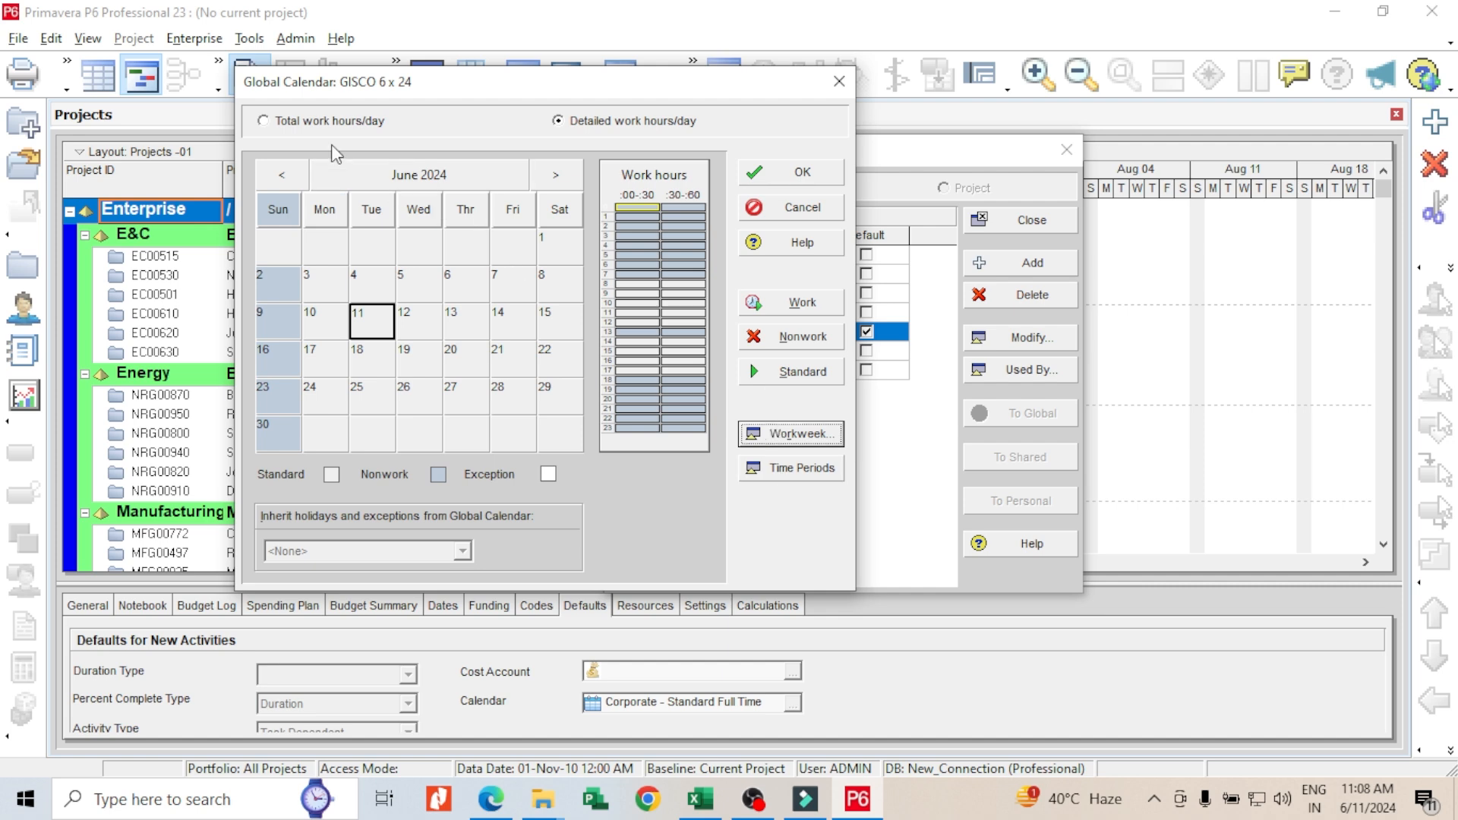
click(322, 121)
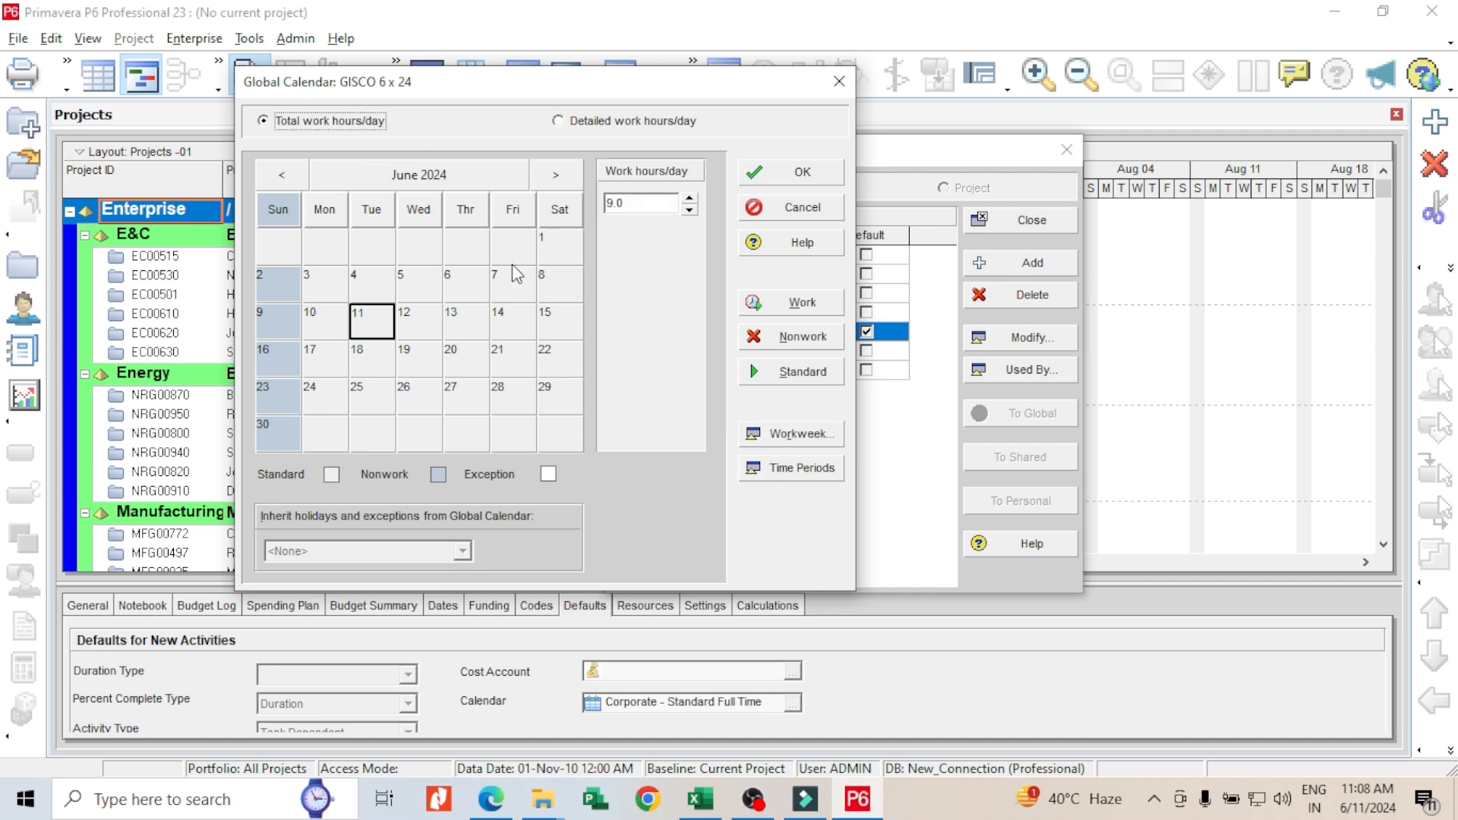
click(778, 176)
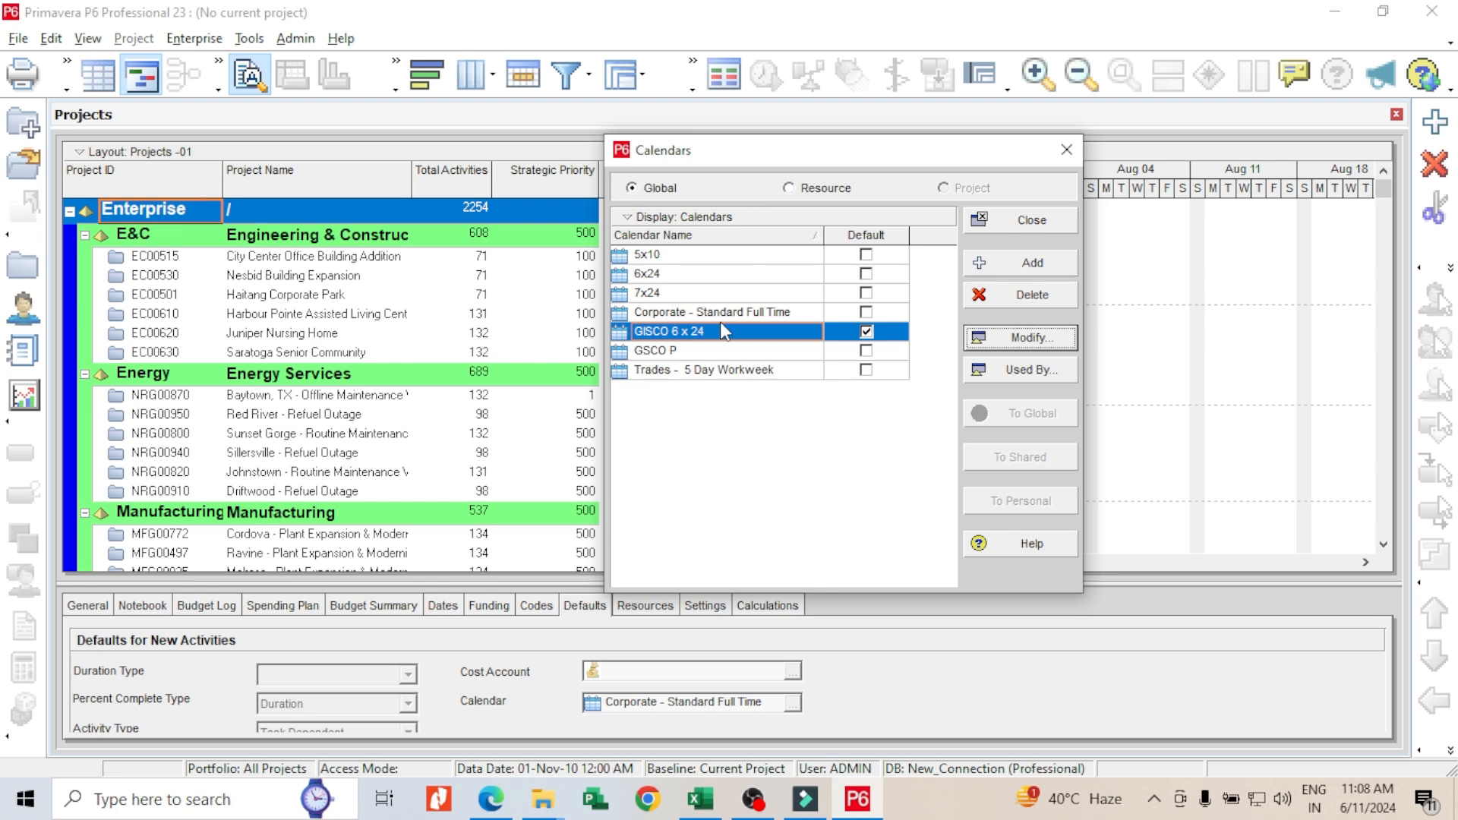
Step: Rename the default global calendar GISCO 6 x 24 as "9 x 6" and close the calendar list
click(721, 334)
click(715, 336)
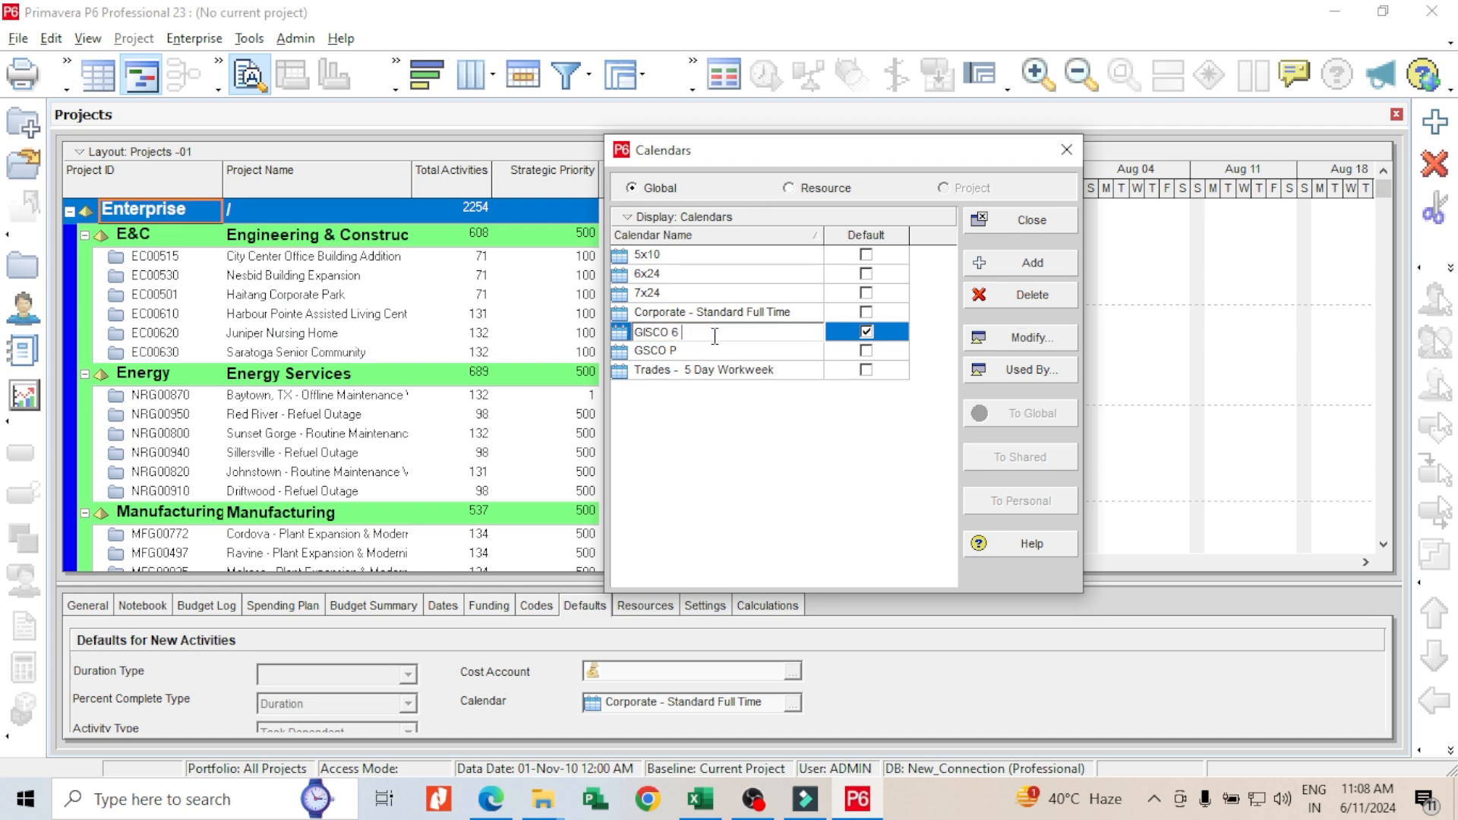
key(BackSpace)
key(BackSpace)
key(BackSpace)
key(BackSpace)
key(BackSpace)
key(BackSpace)
key(BackSpace)
text(9 x )
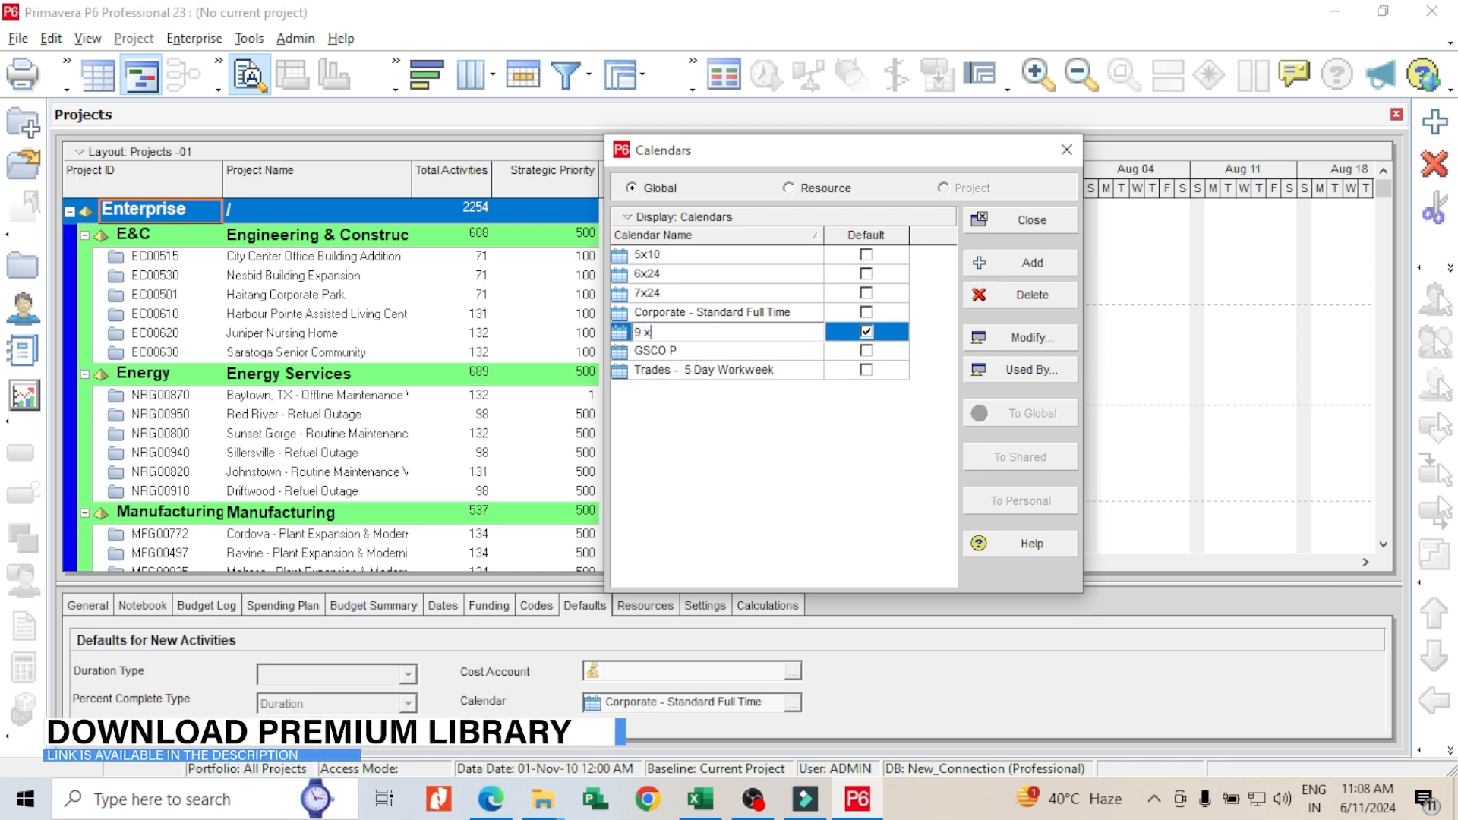
text(6)
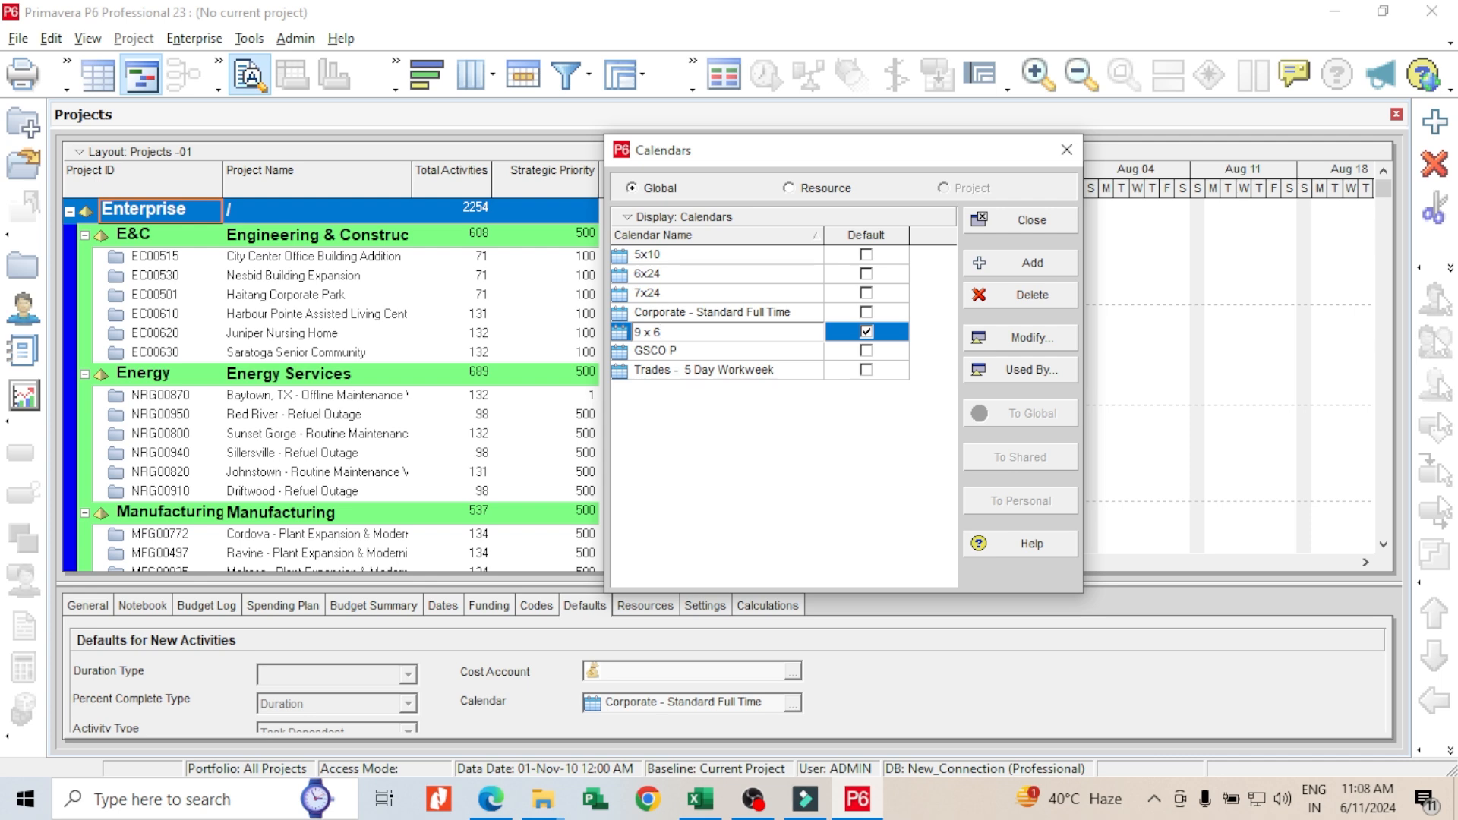
click(732, 351)
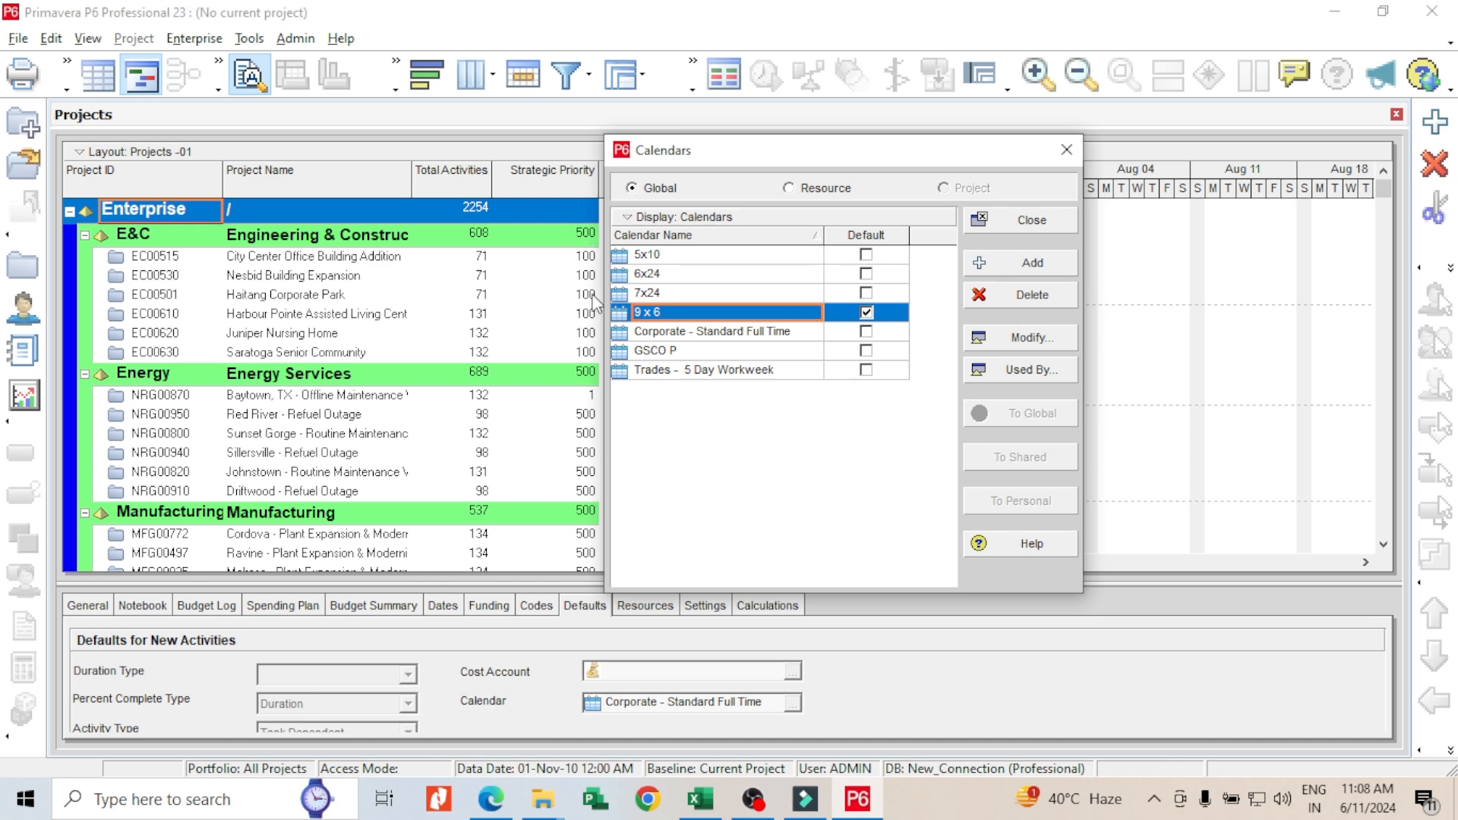
click(1034, 225)
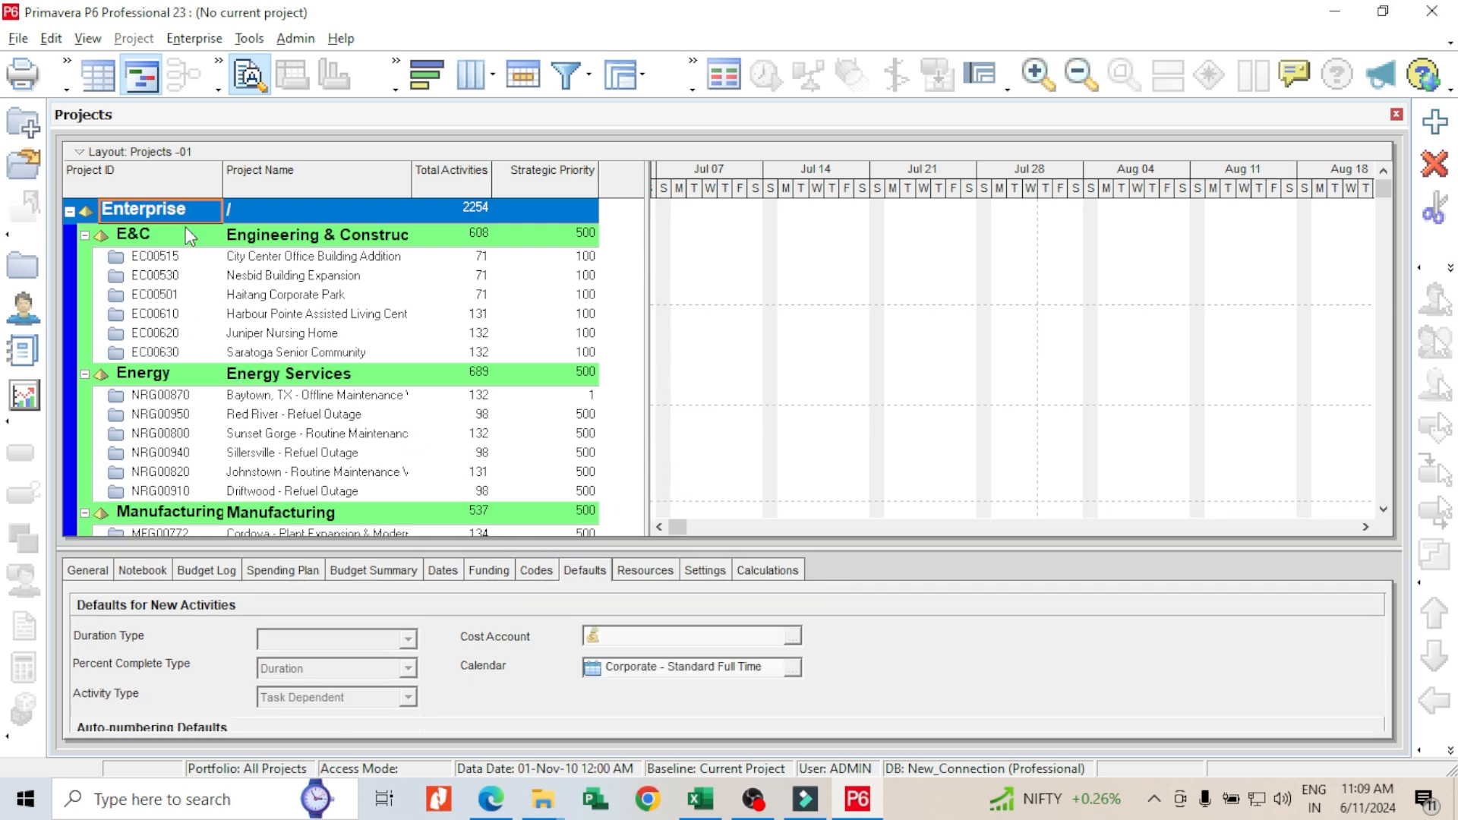
Step: Start a new project and place it under the PTS CAD EXPERT EPS
drag(570, 547, 569, 528)
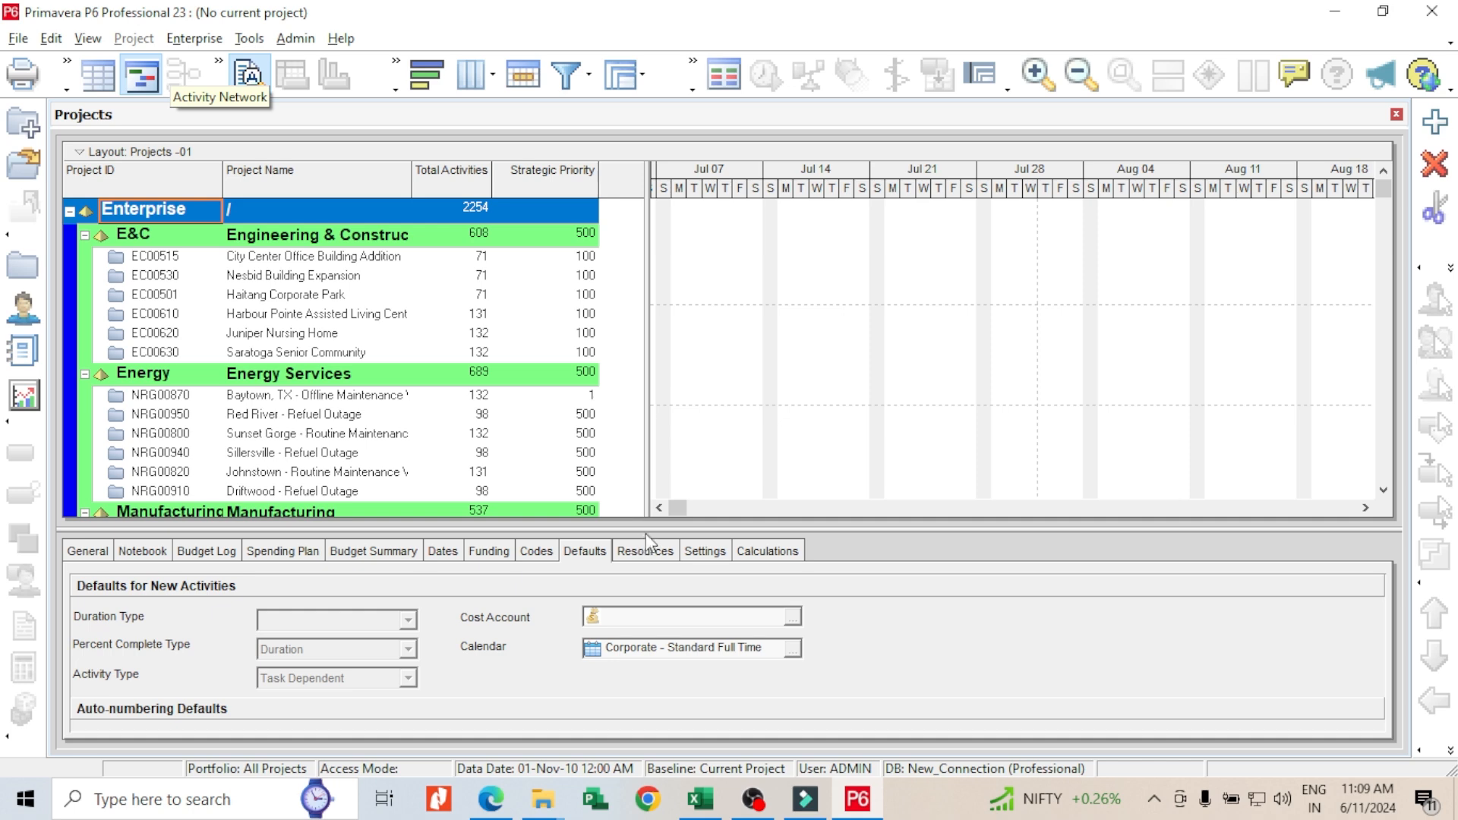
drag(647, 527, 648, 518)
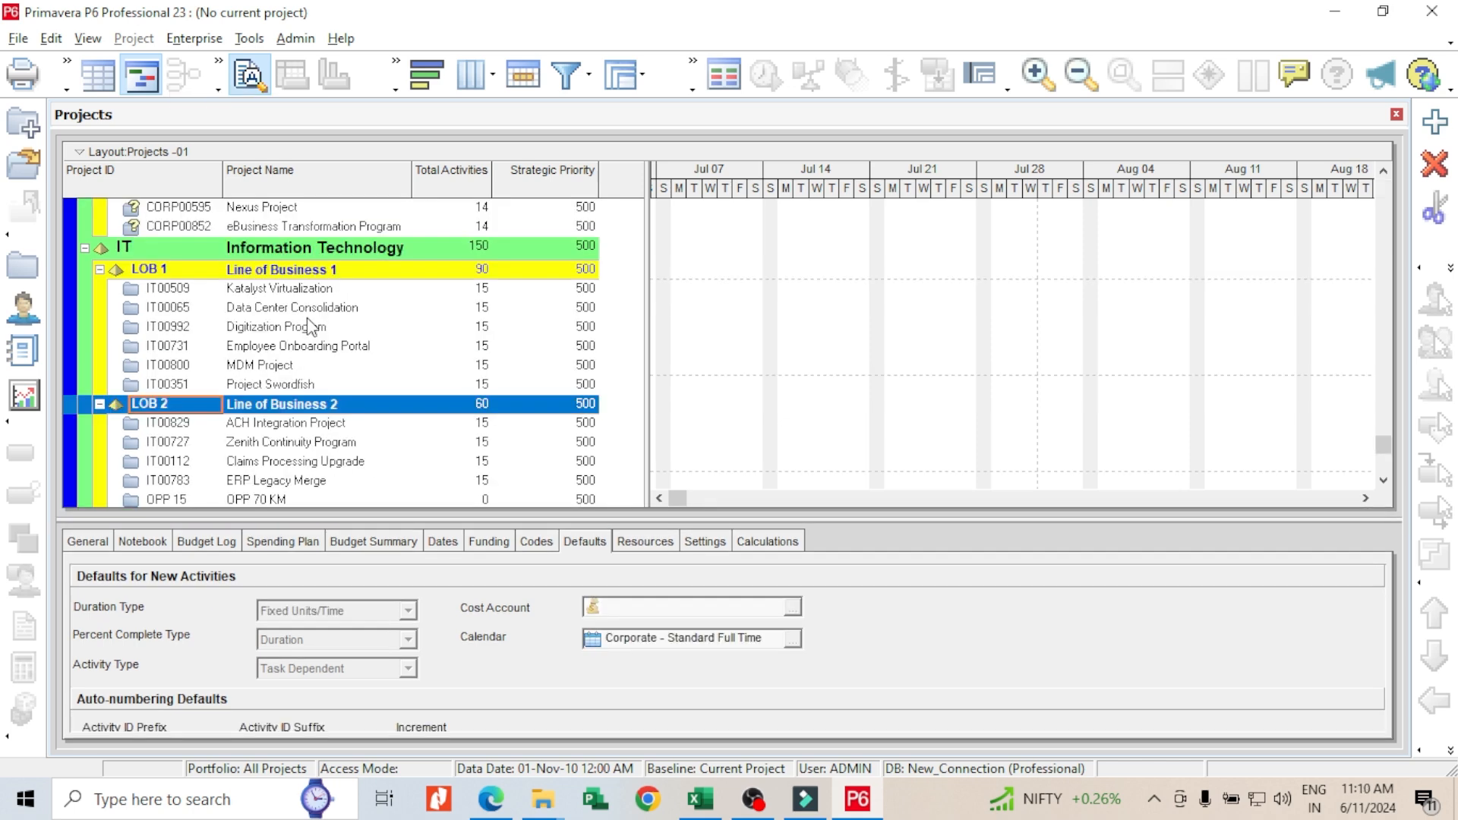
click(19, 38)
click(27, 58)
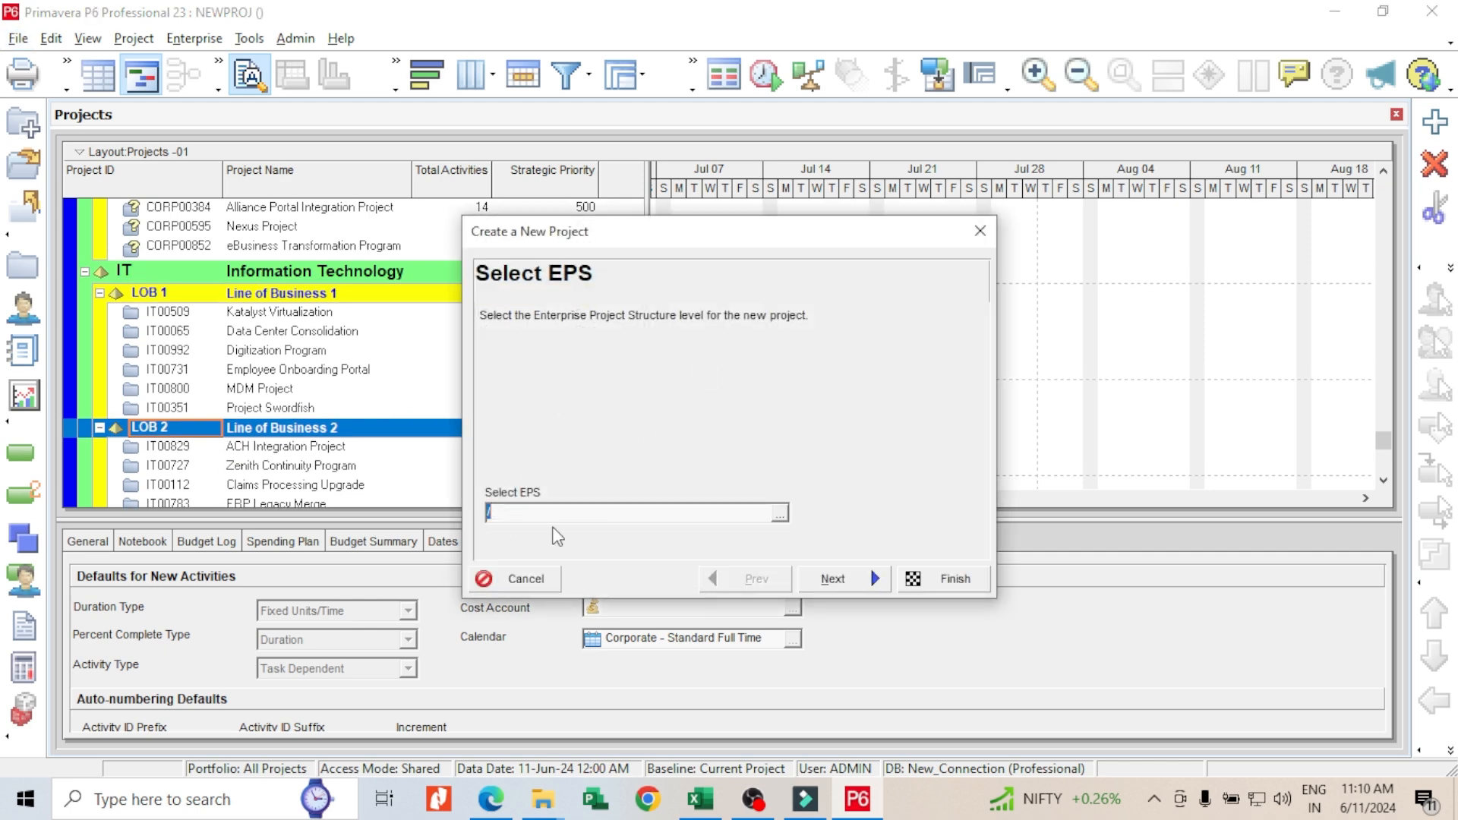
click(779, 512)
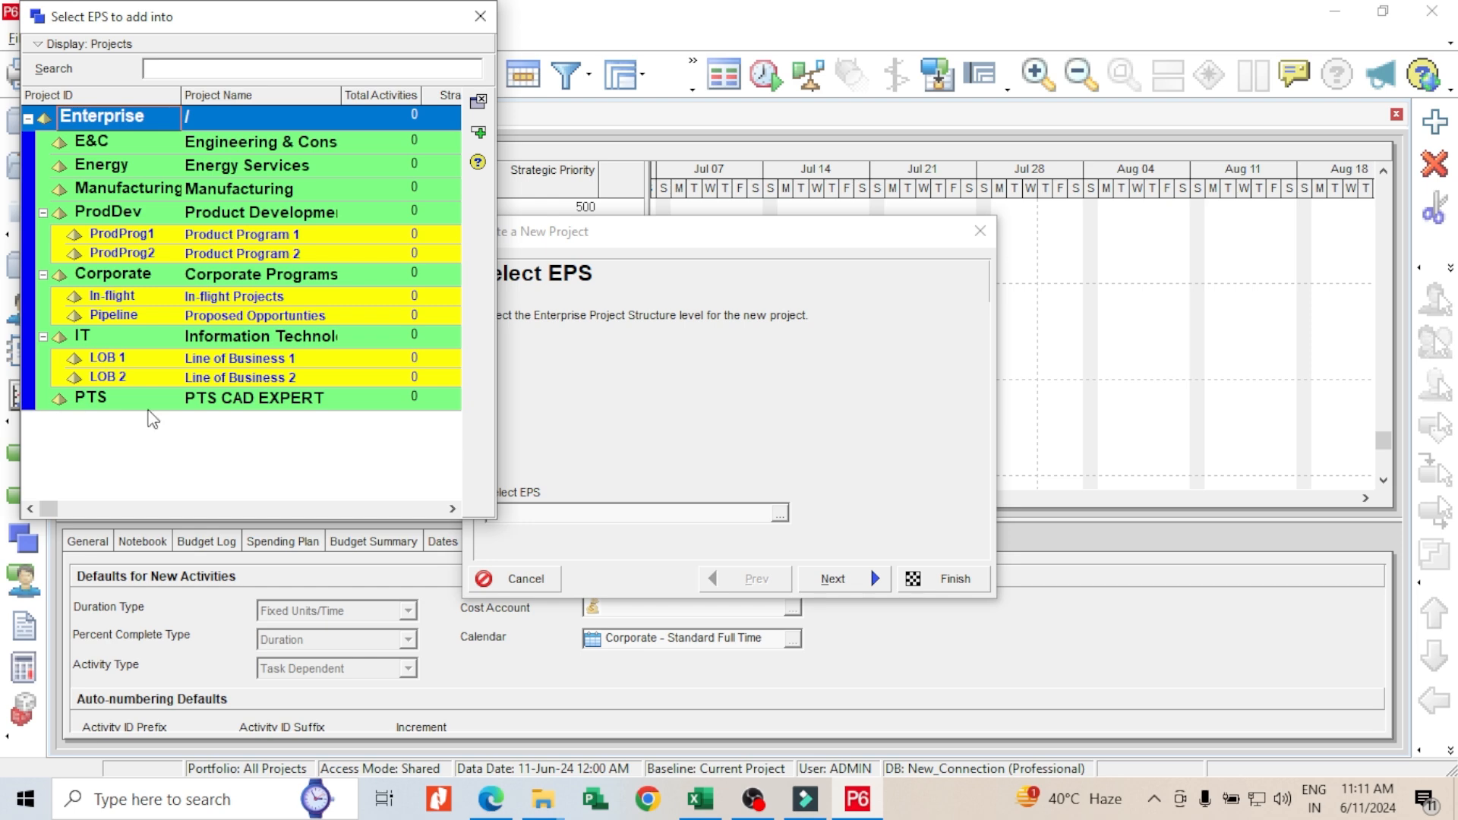
double_click(239, 404)
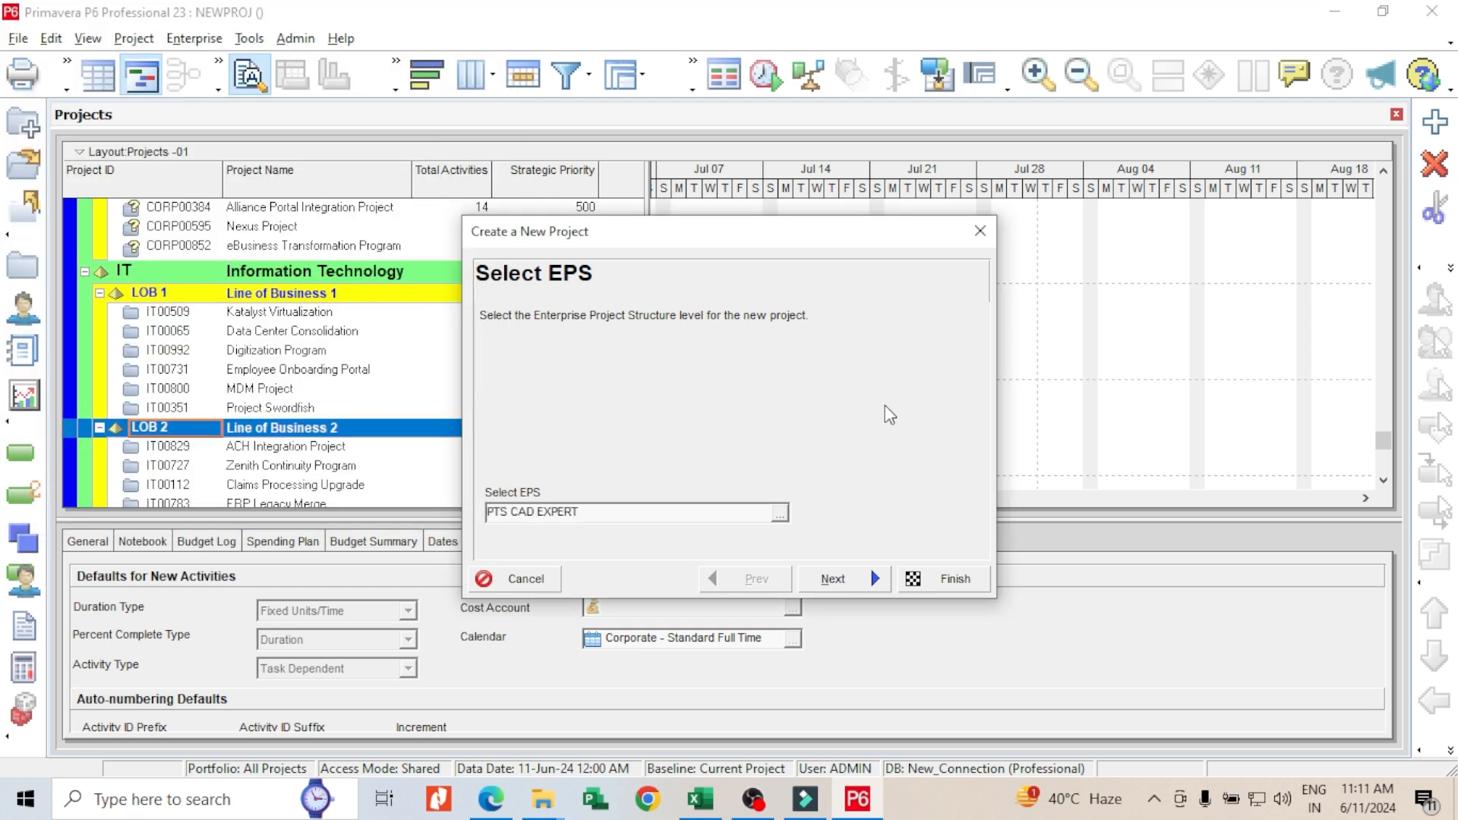
drag(774, 246, 877, 115)
key(Return)
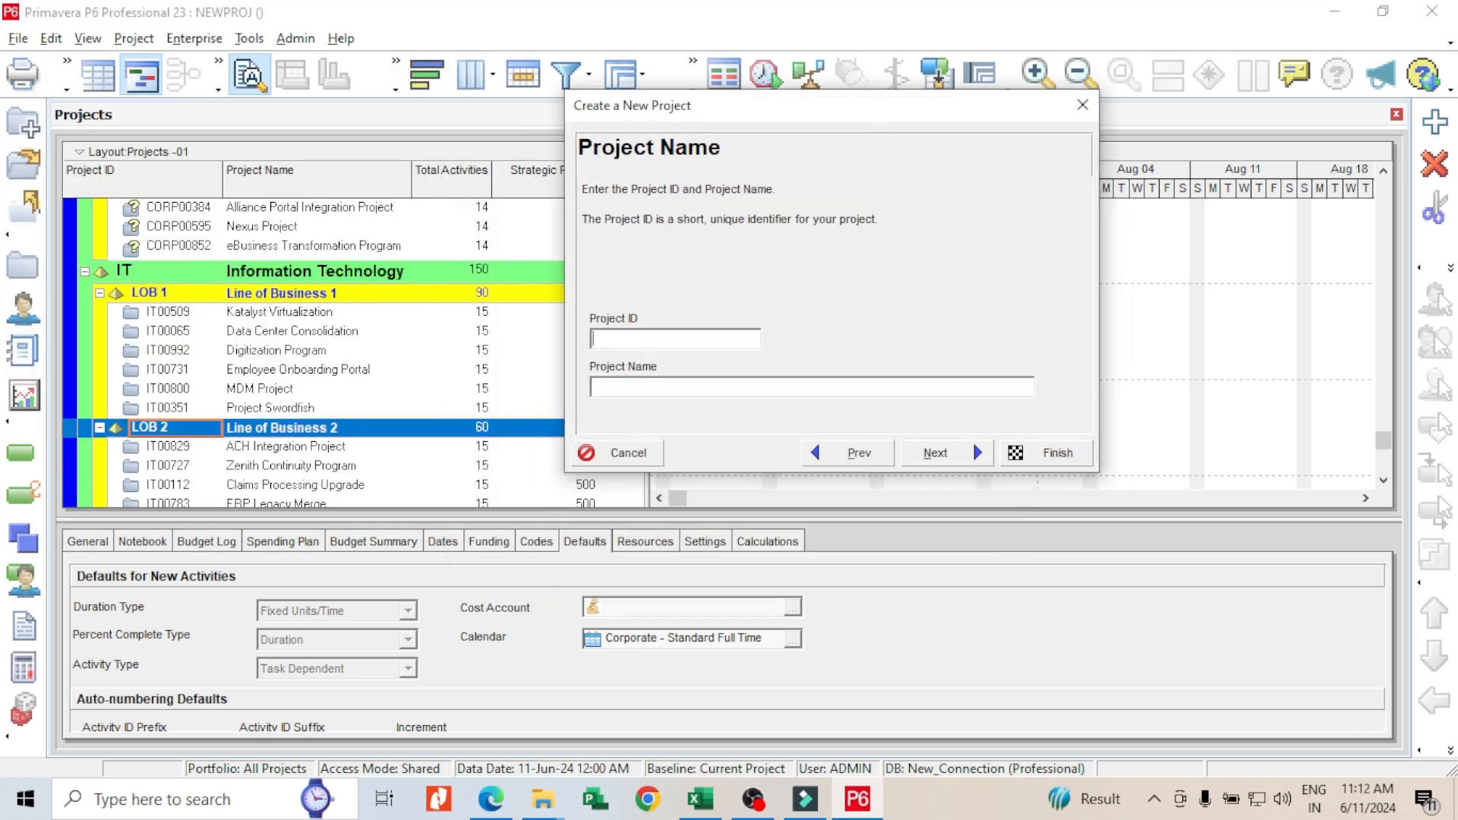
Step: Give the new project the ID "PTS." and the name "P- Exercise"
text(PTS)
click(615, 387)
text(P- Exercise)
click(940, 455)
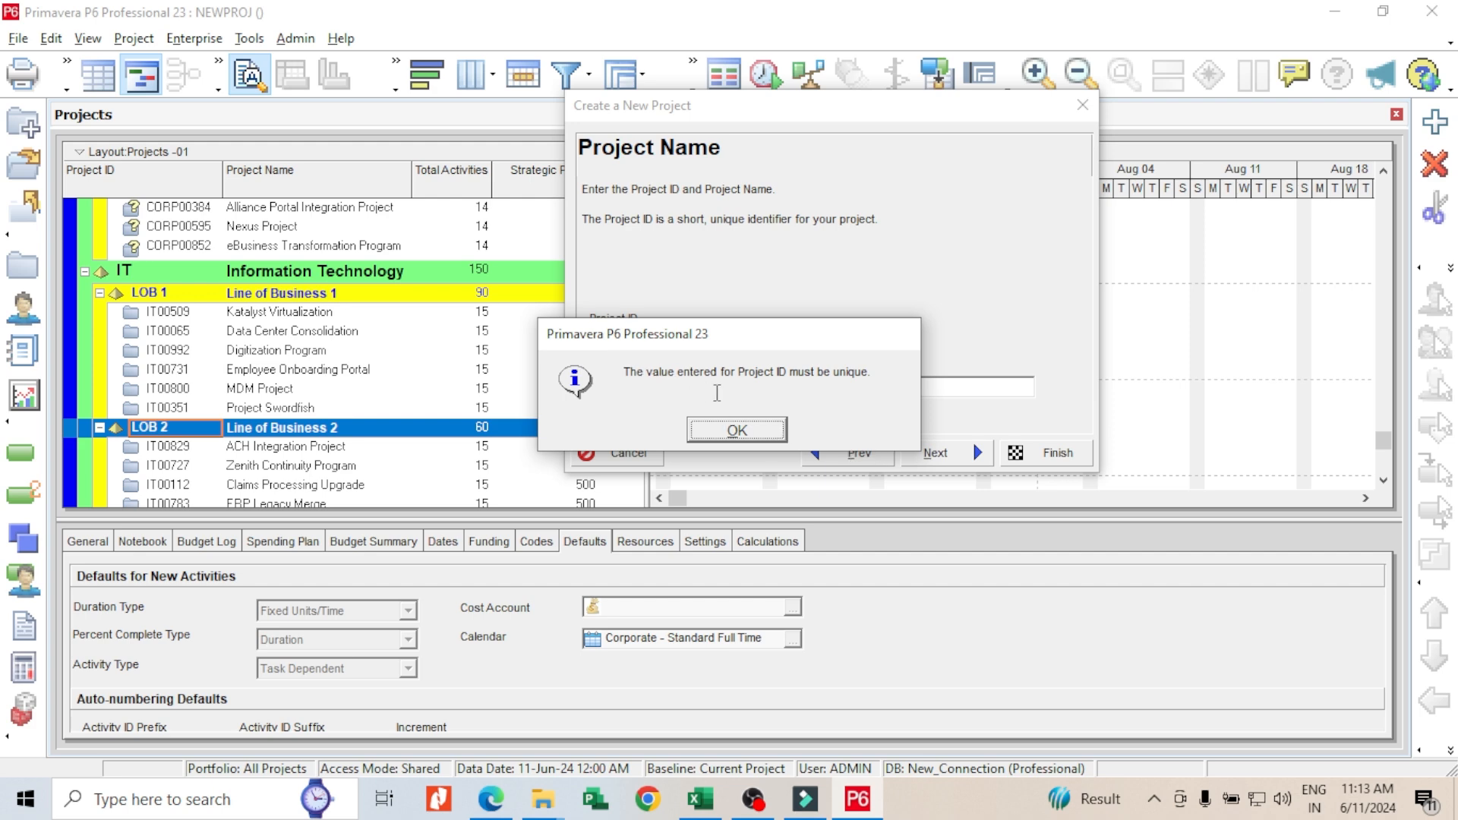
click(736, 430)
click(633, 343)
text(.)
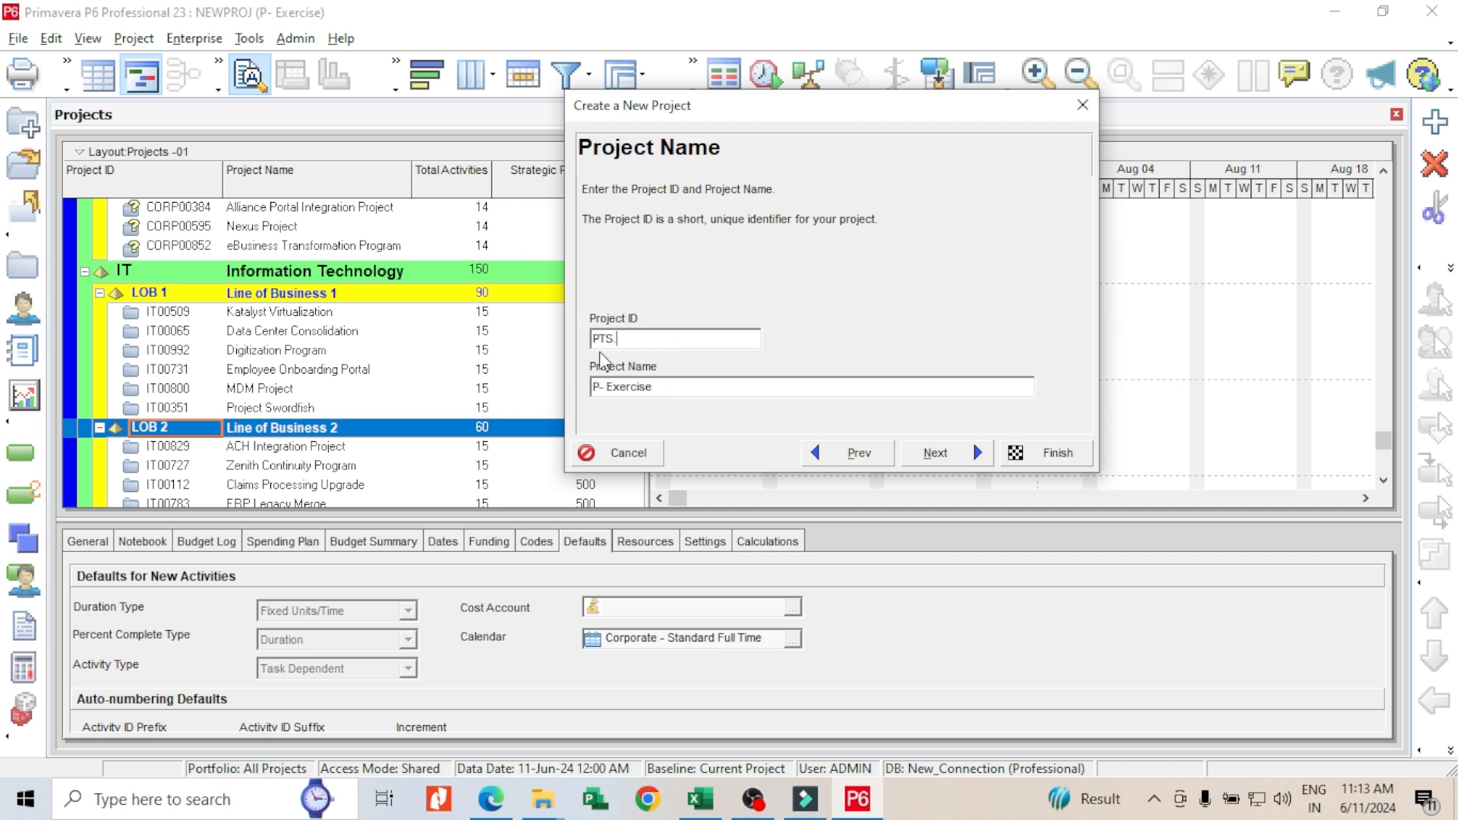
click(927, 454)
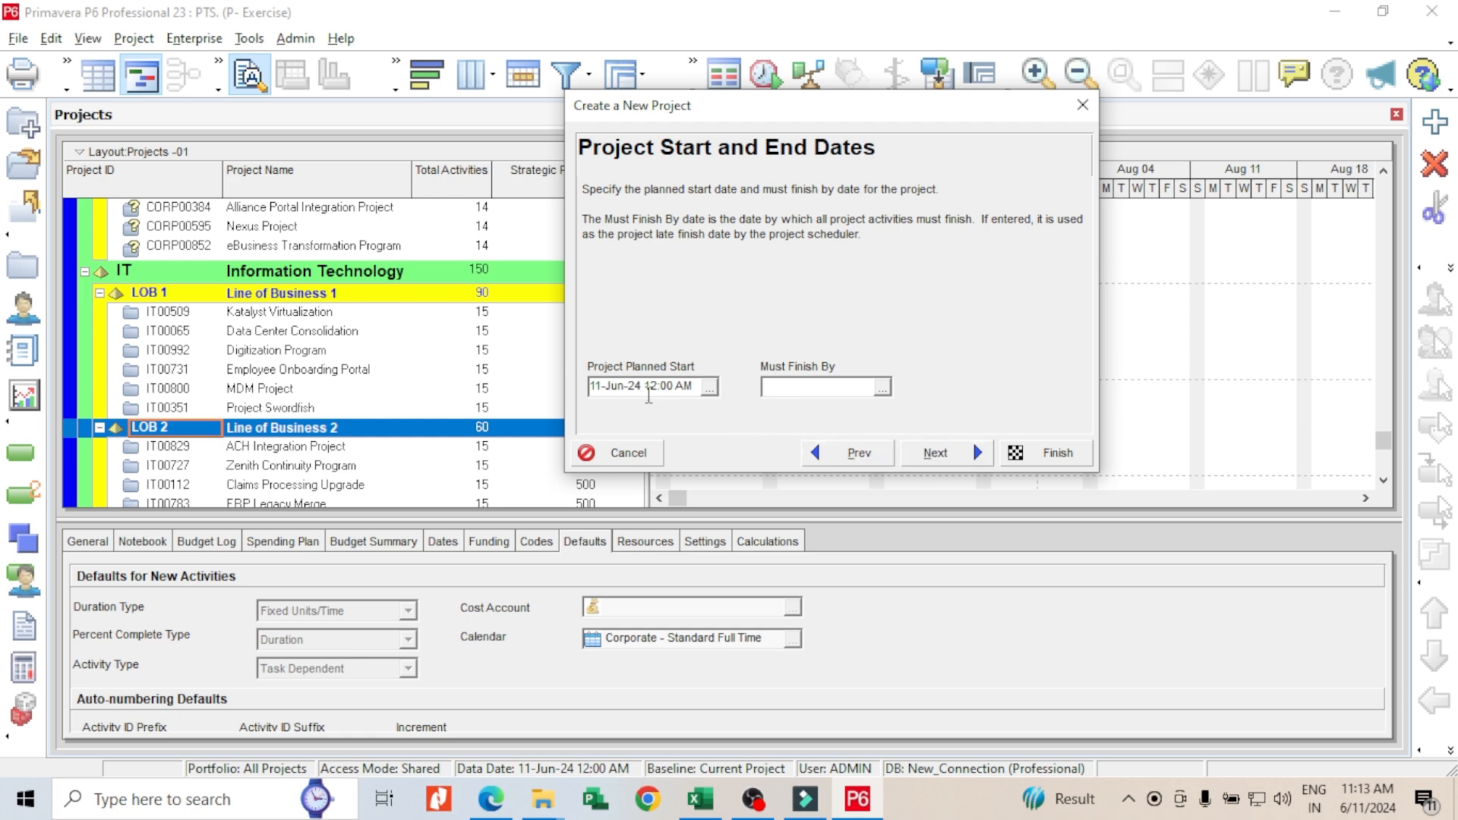
Step: Accept the default project dates, responsible manager and remaining wizard settings, and finish creating the project
click(937, 457)
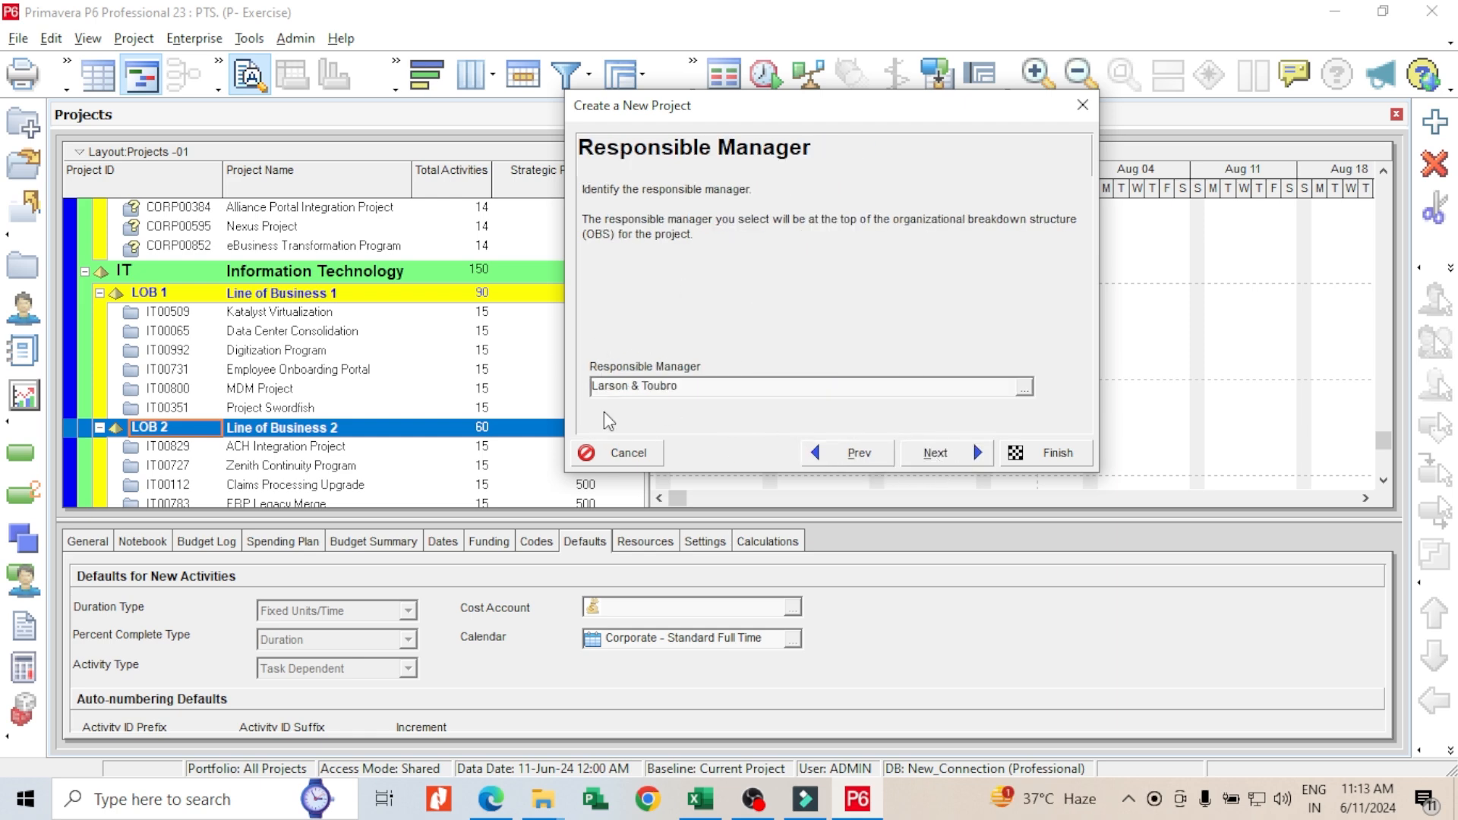
click(935, 454)
click(939, 455)
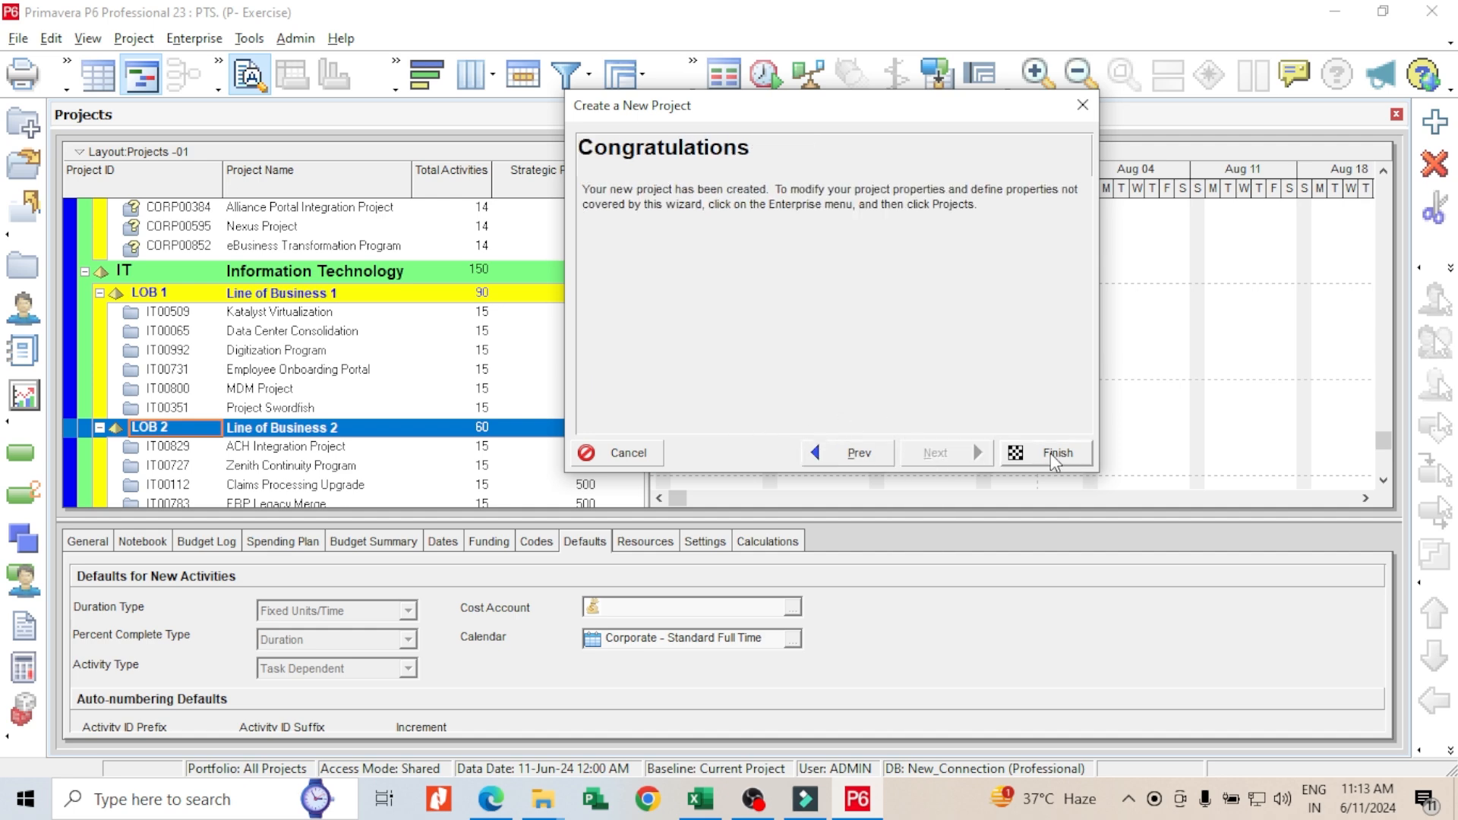
click(1054, 454)
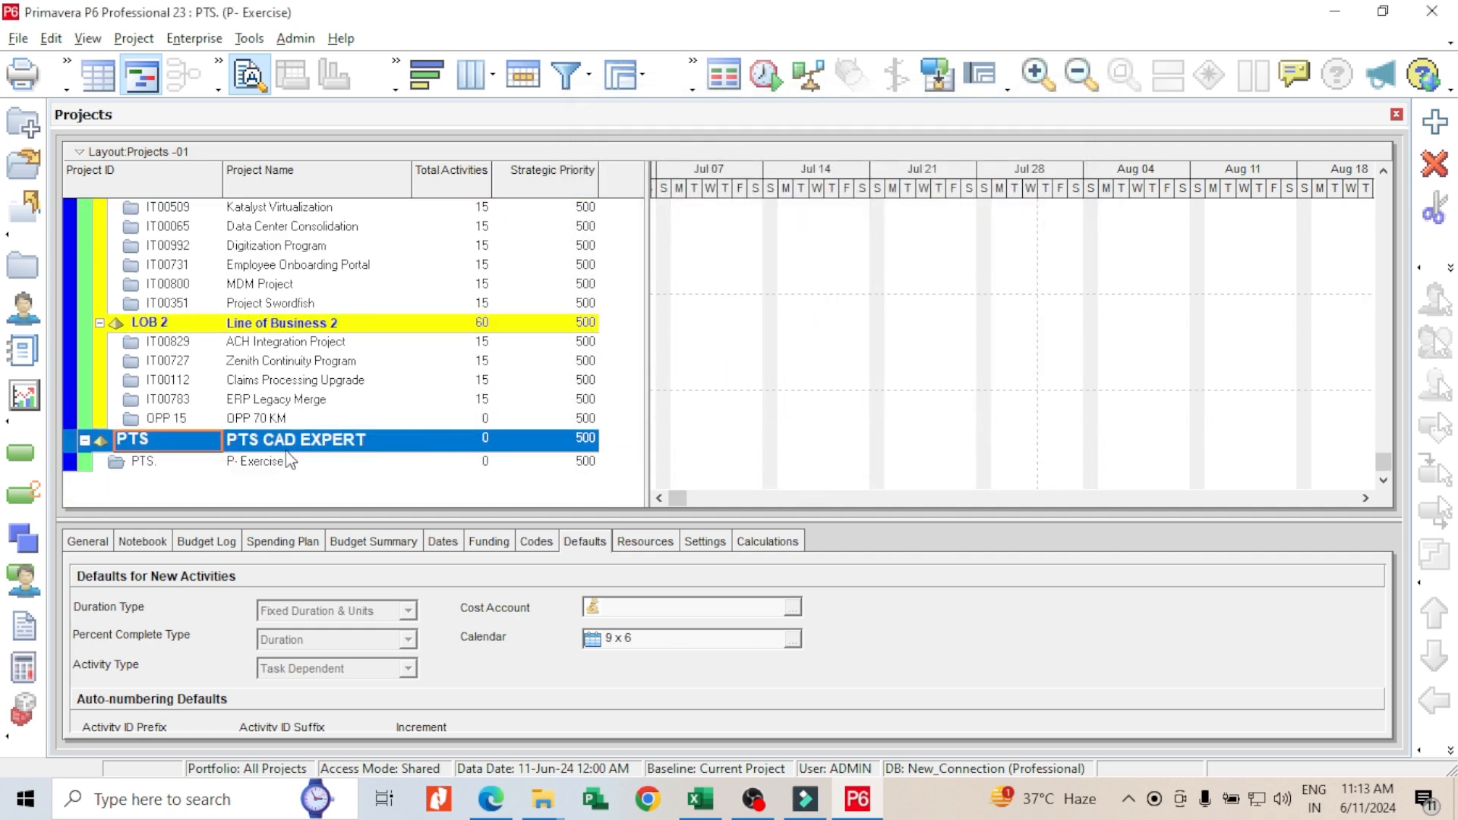
Step: Open the P- Exercise project under PTS CAD EXPERT
click(244, 480)
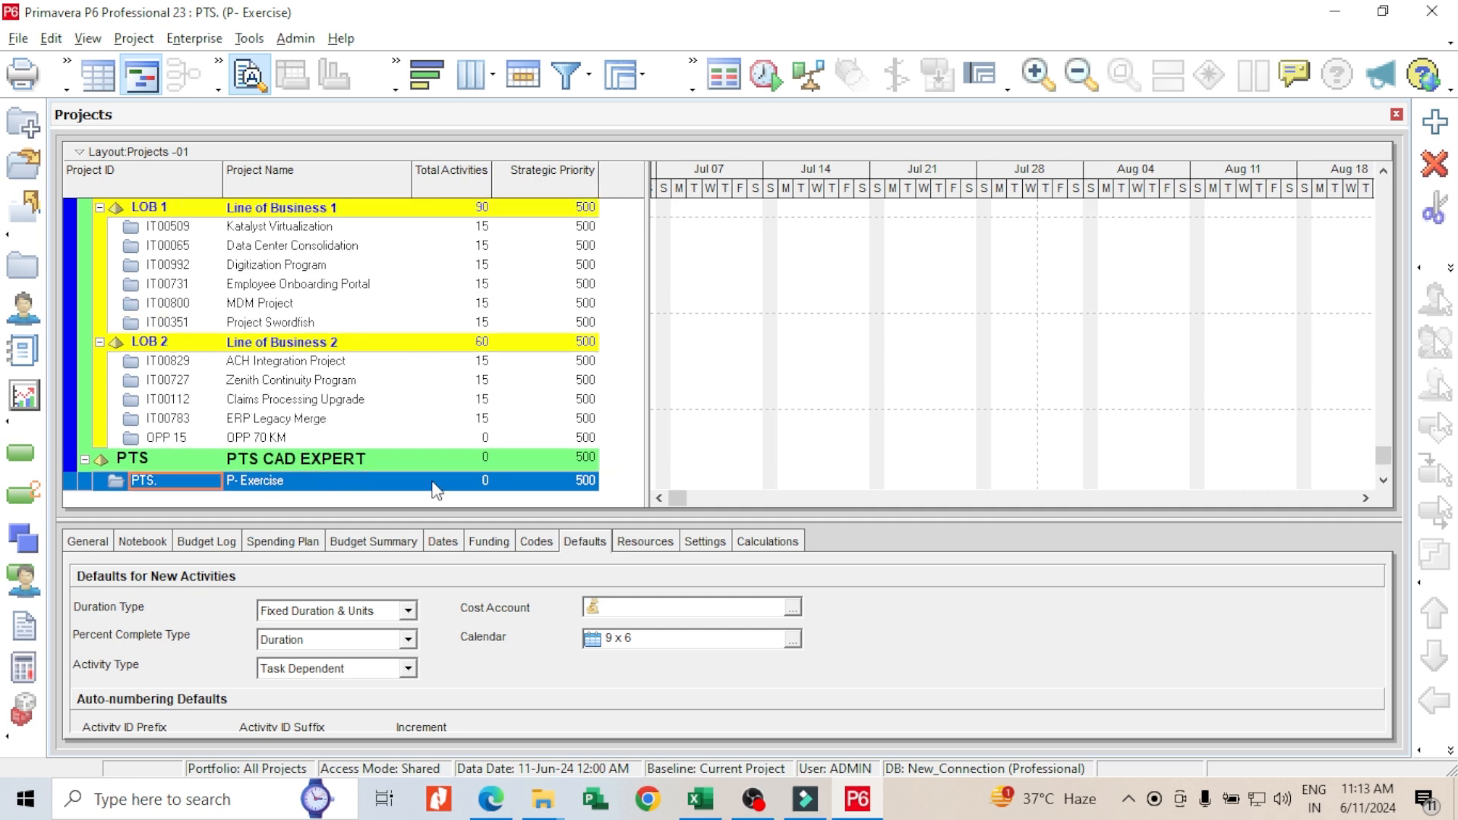
drag(488, 516, 488, 588)
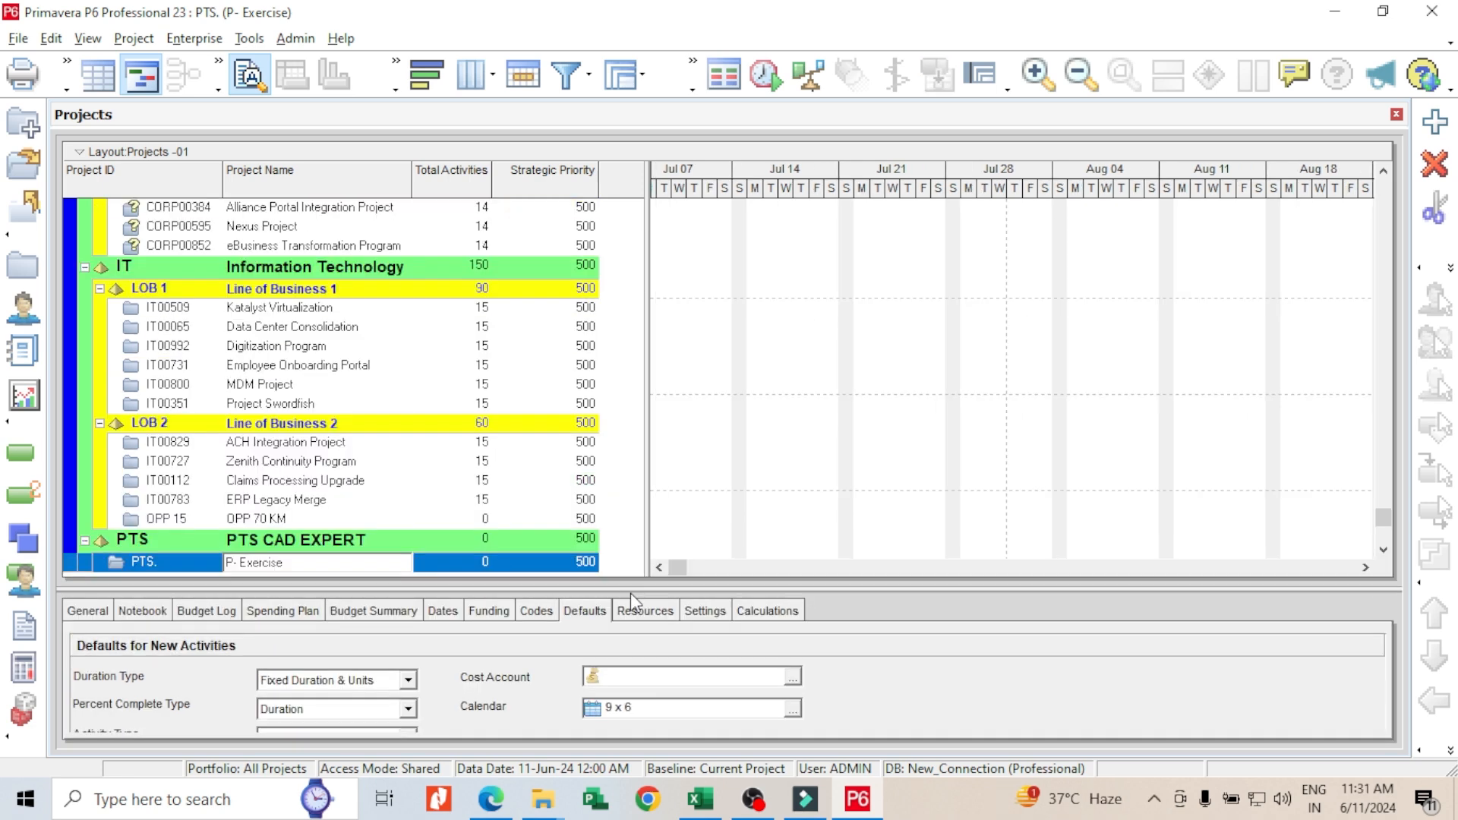
drag(645, 589, 645, 562)
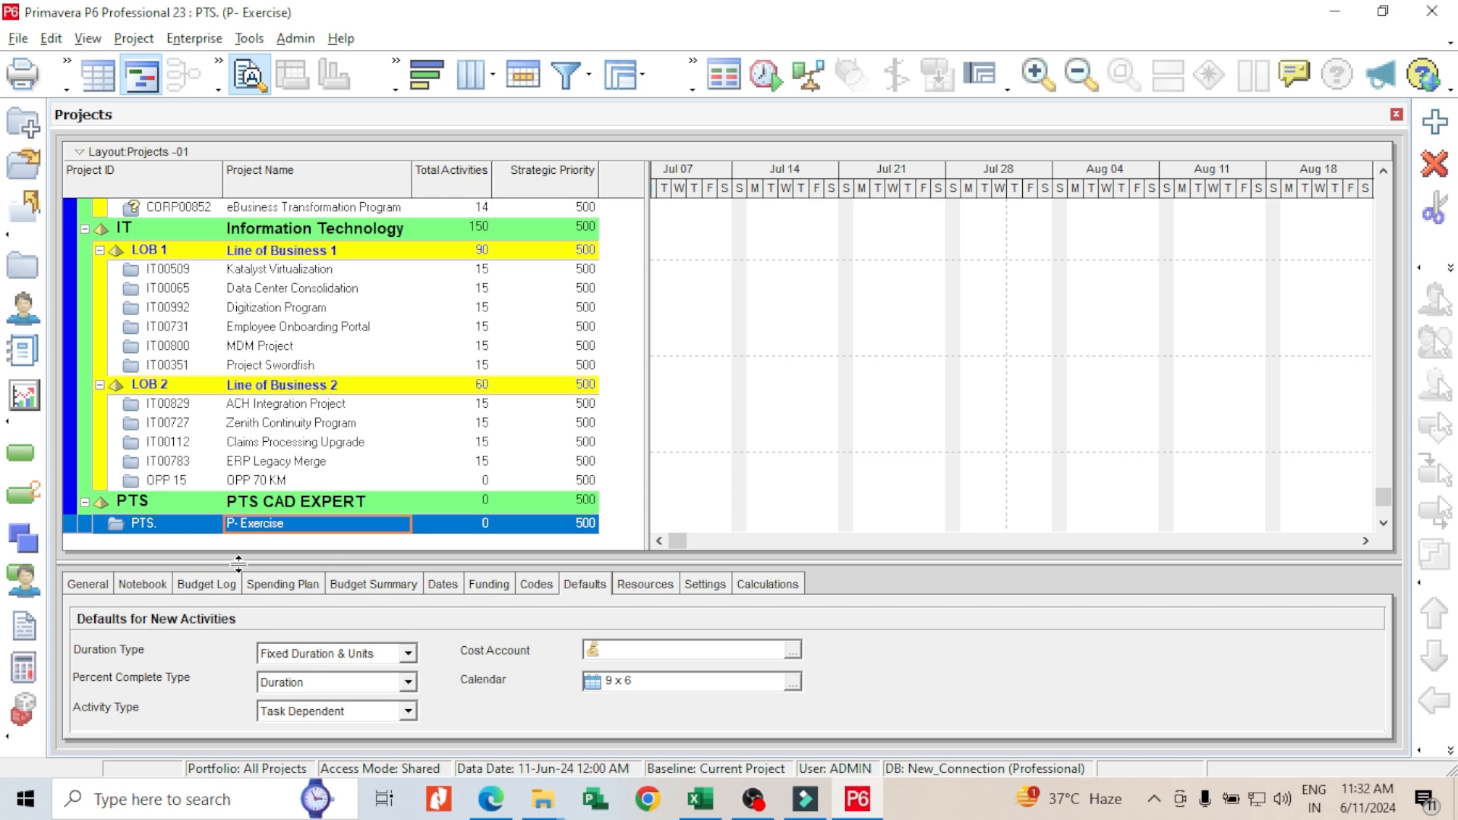
drag(240, 562, 244, 548)
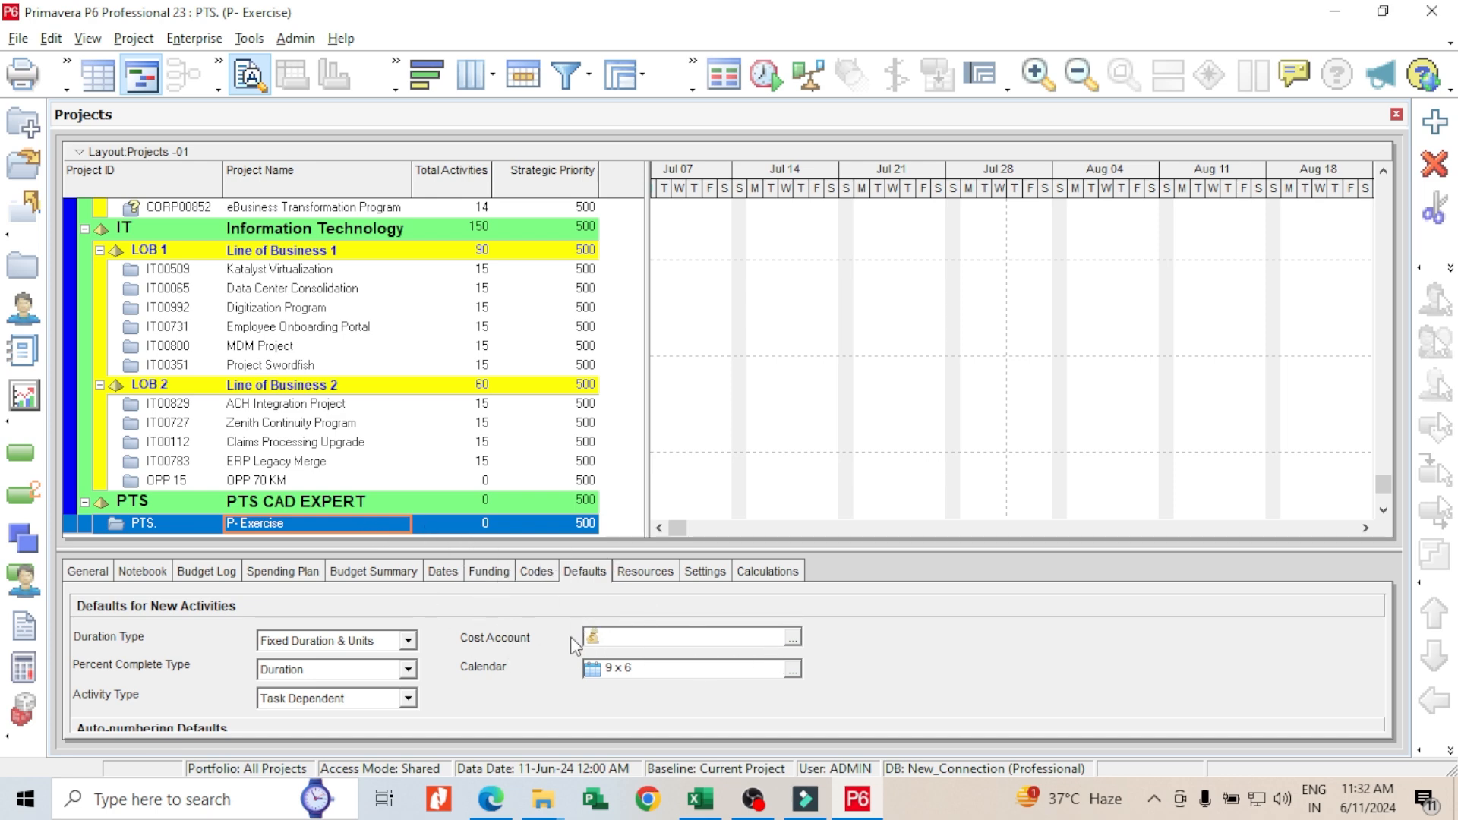
click(420, 529)
right_click(378, 528)
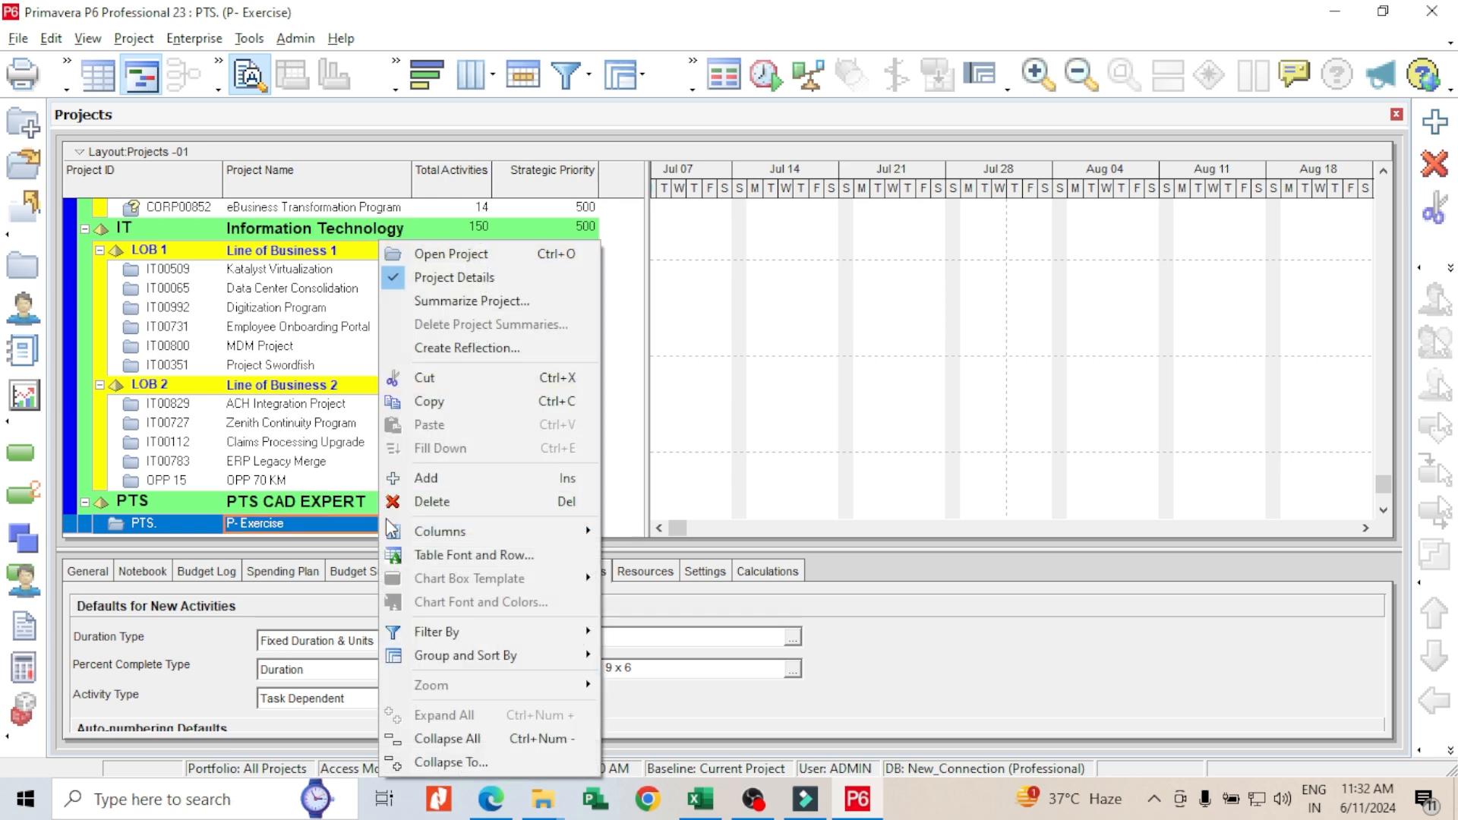
click(452, 255)
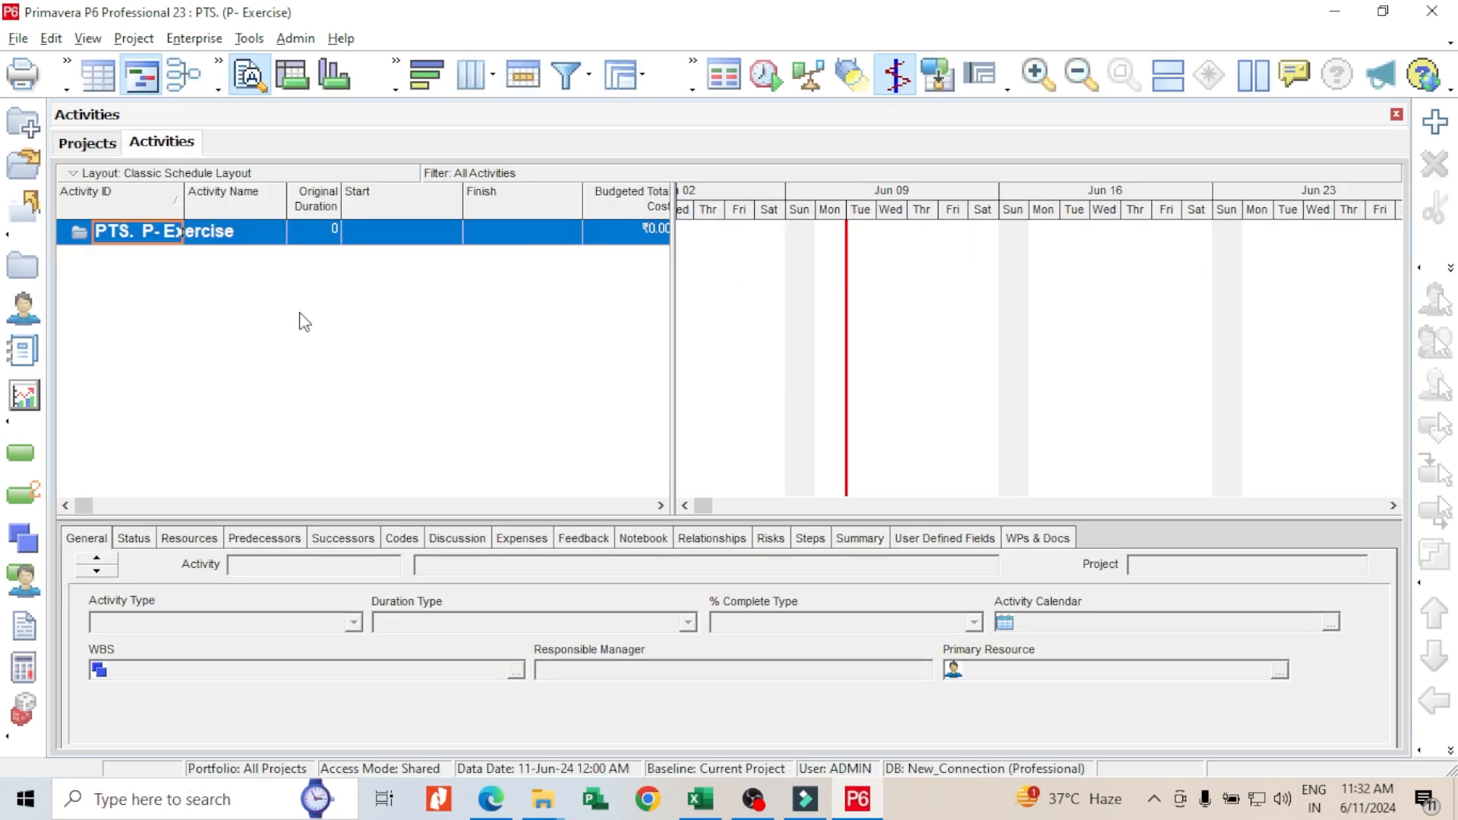
Step: Enlarge the activity table and widen its Activity ID and Activity Name columns
drag(433, 571, 432, 623)
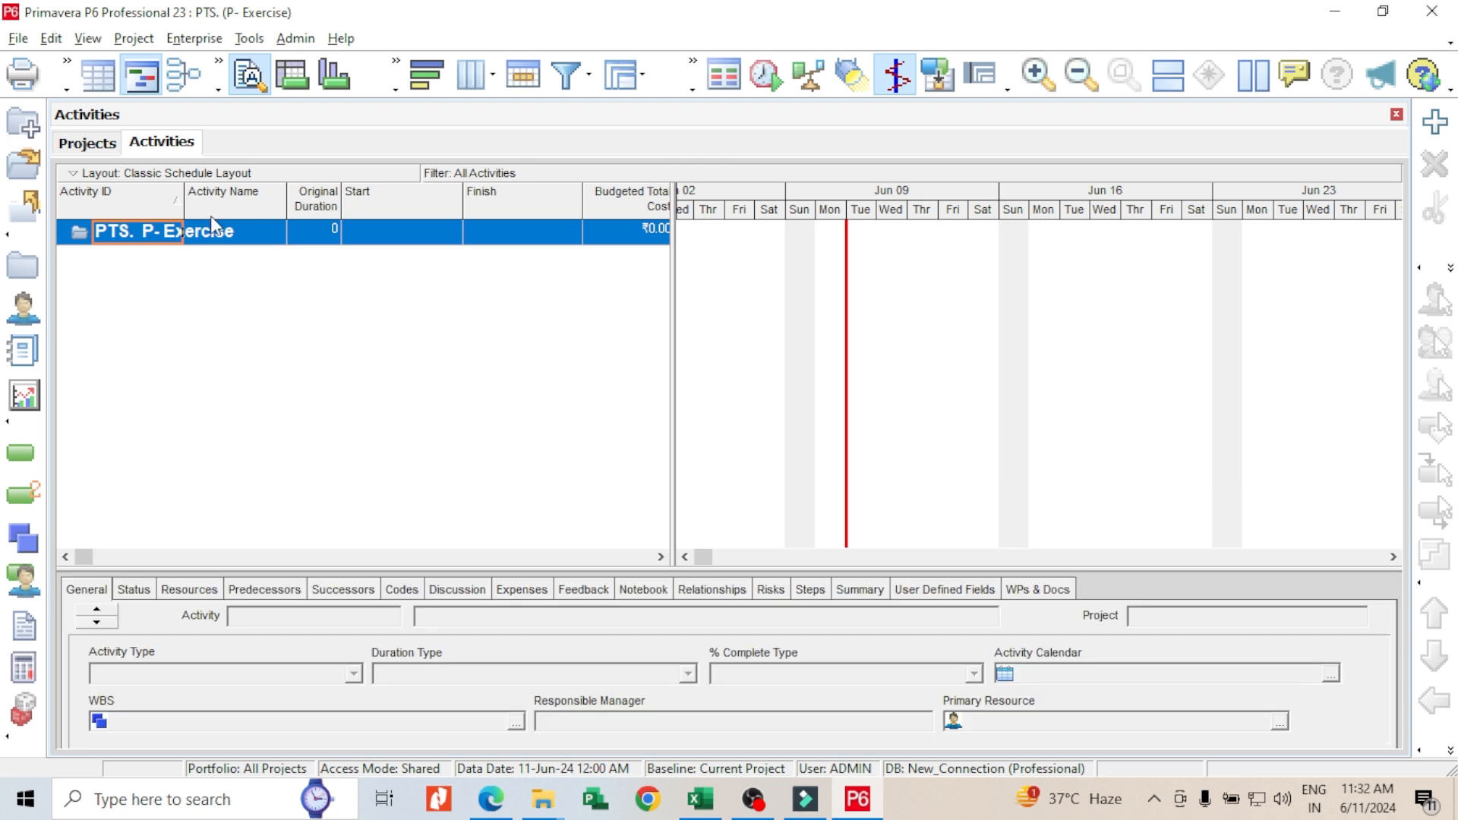
drag(287, 212, 334, 218)
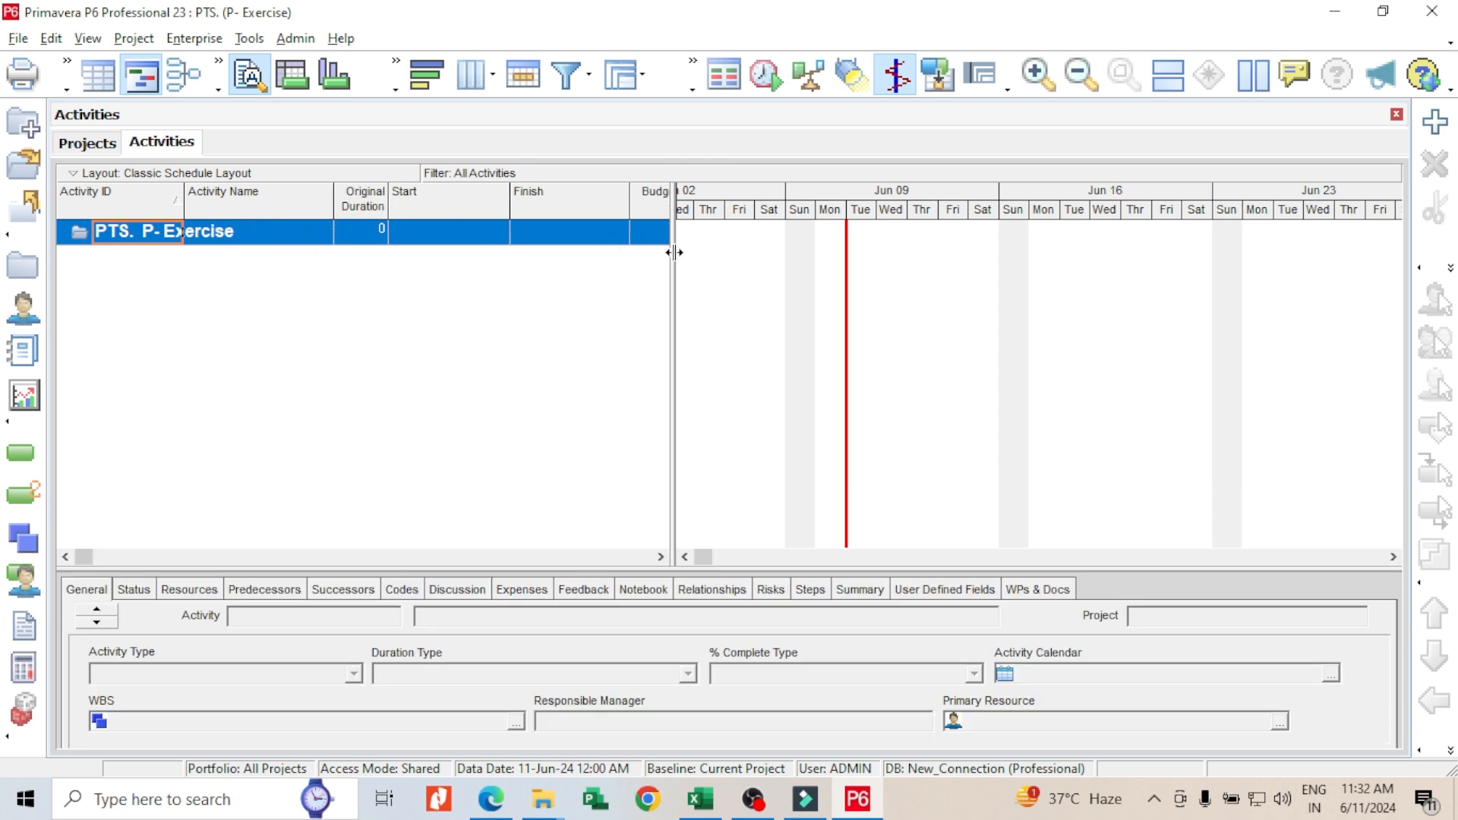
drag(674, 252, 756, 271)
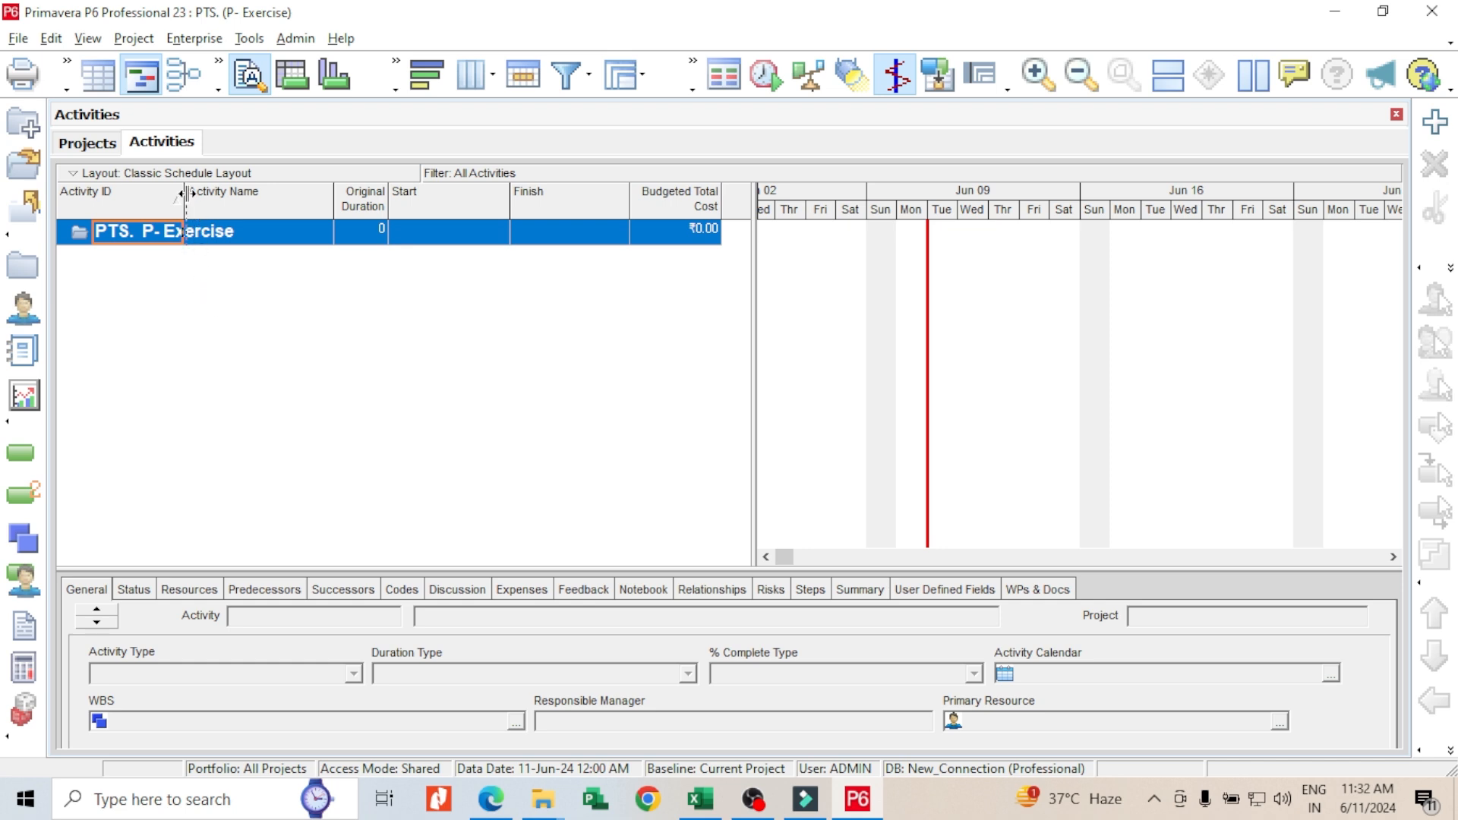
drag(184, 199, 261, 203)
Step: Add the first activity to the P- Exercise project and name it "Project Start"
right_click(266, 284)
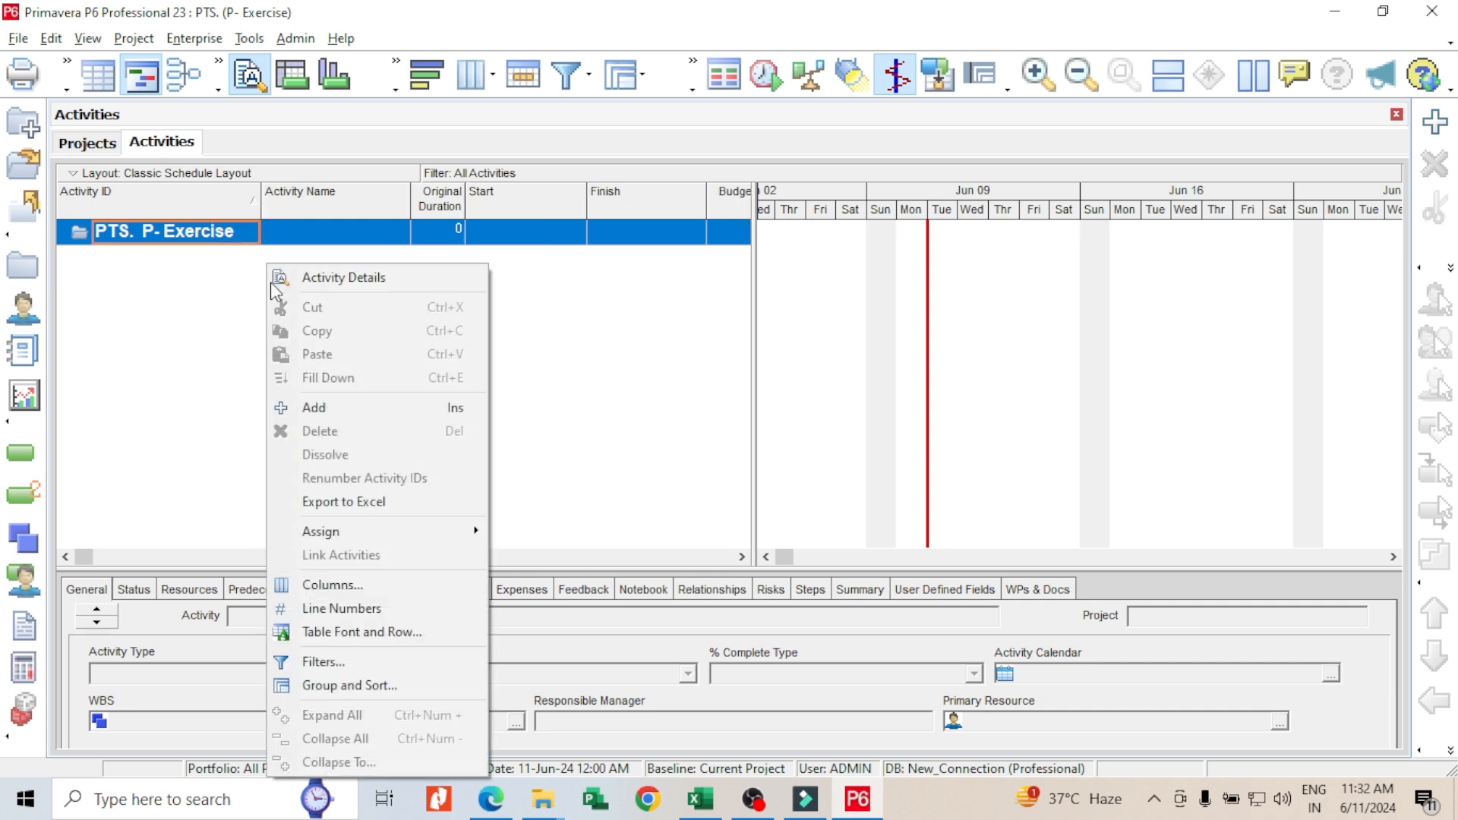
click(316, 410)
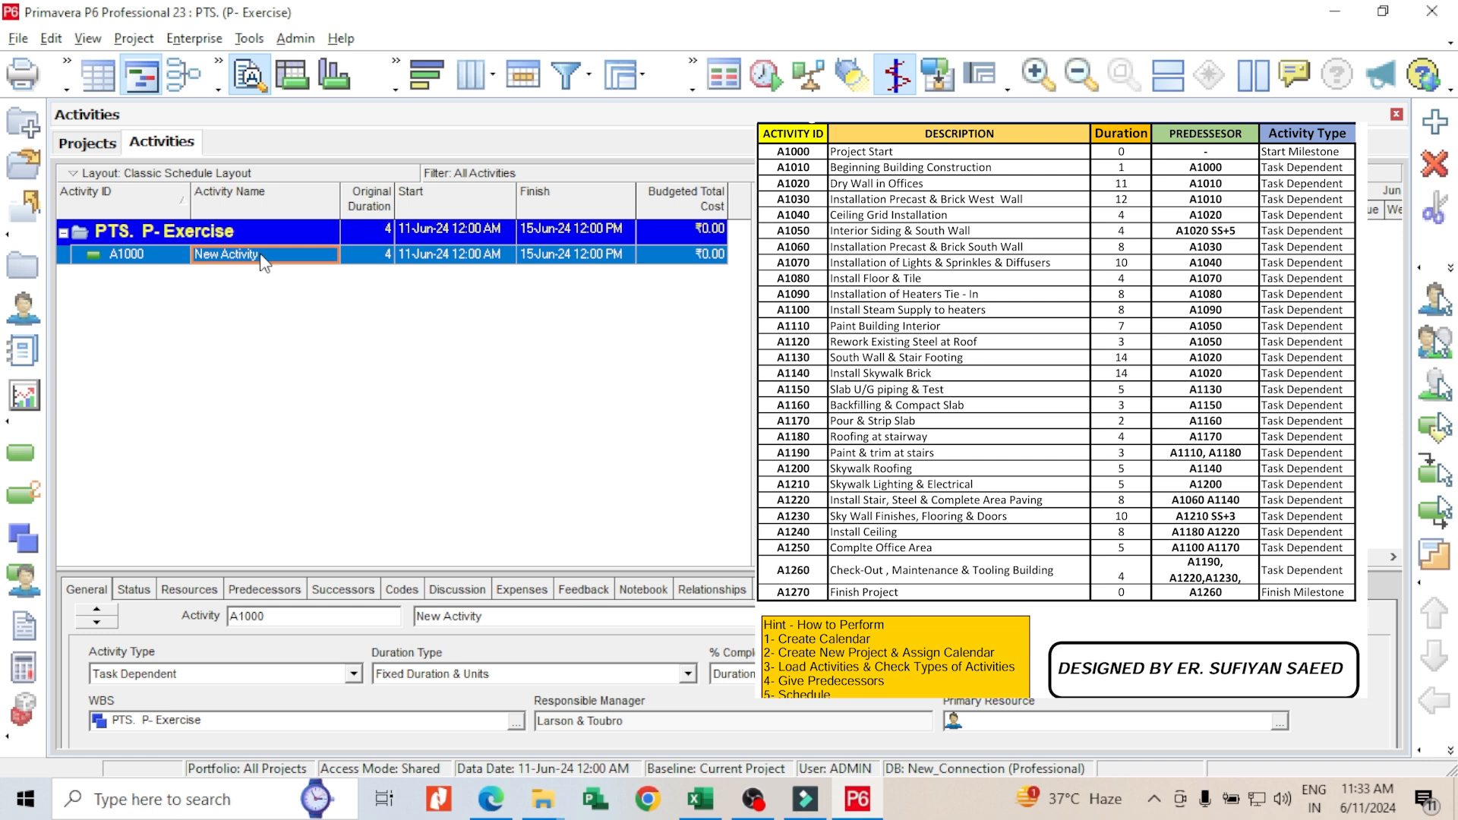
click(262, 262)
text(Projec)
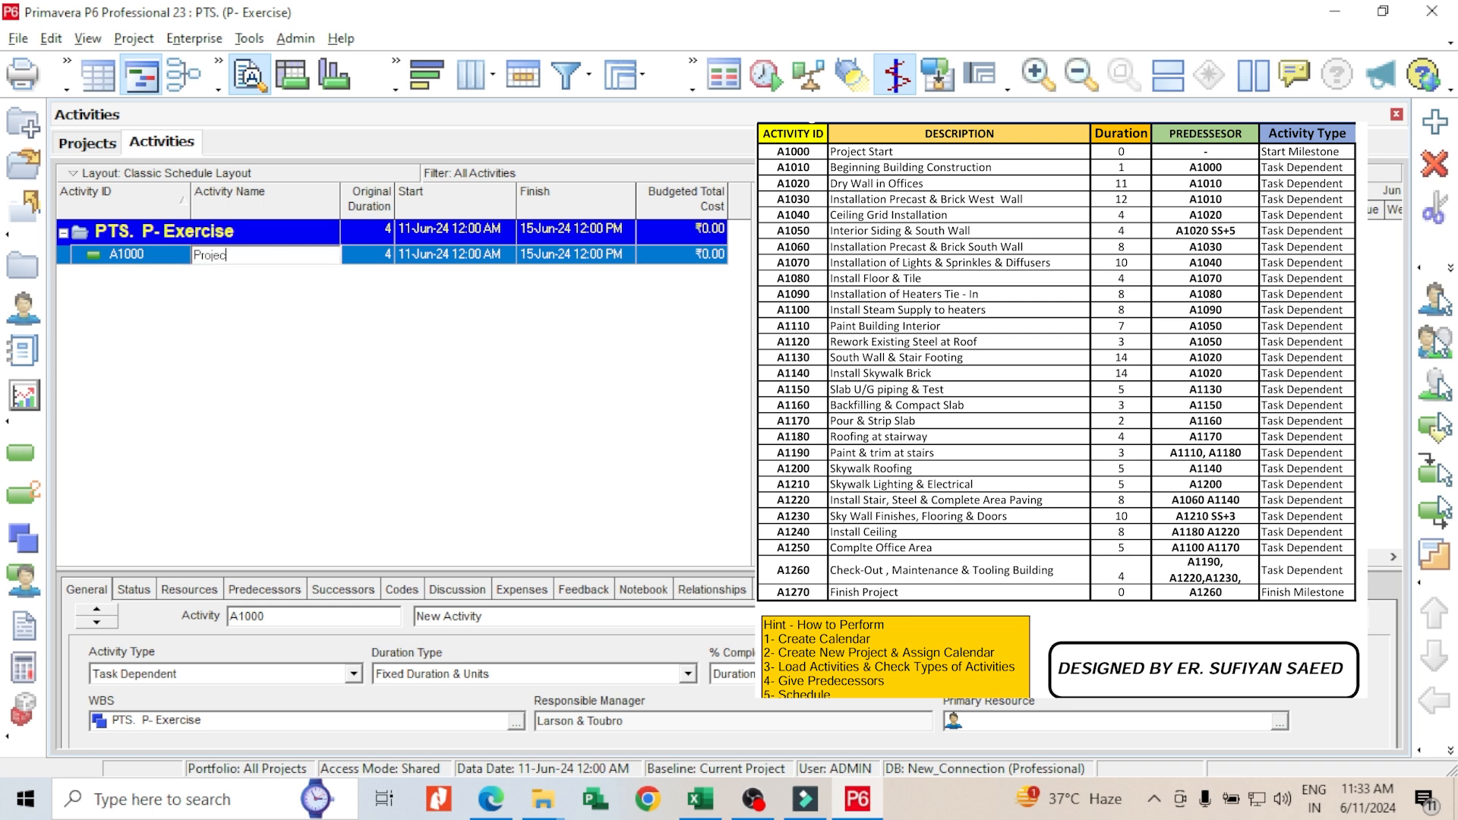
text(t Start)
key(Return)
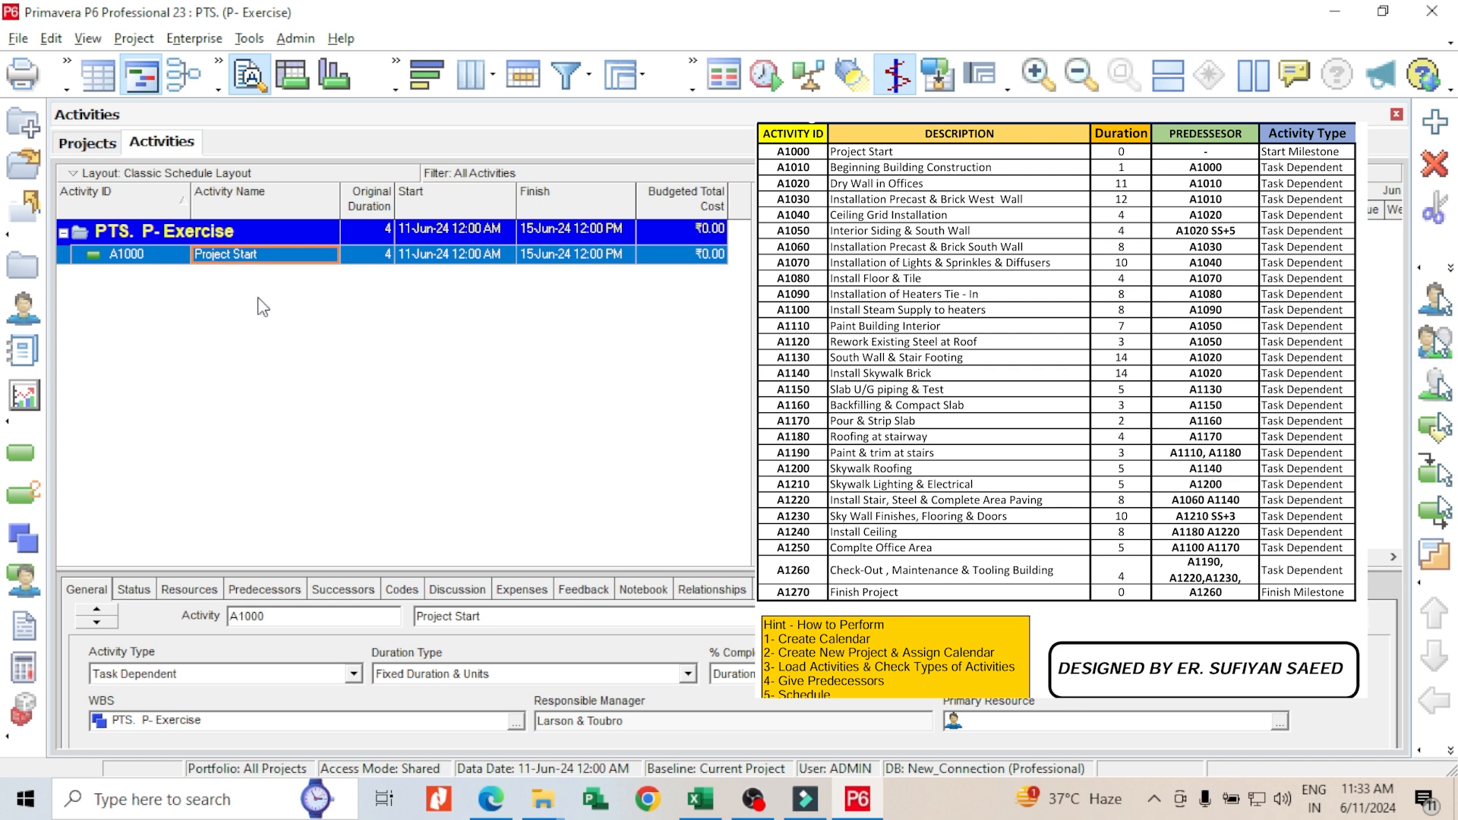
Step: Add a second activity named "Beginning Building Construction" below Project Start
right_click(259, 304)
click(304, 406)
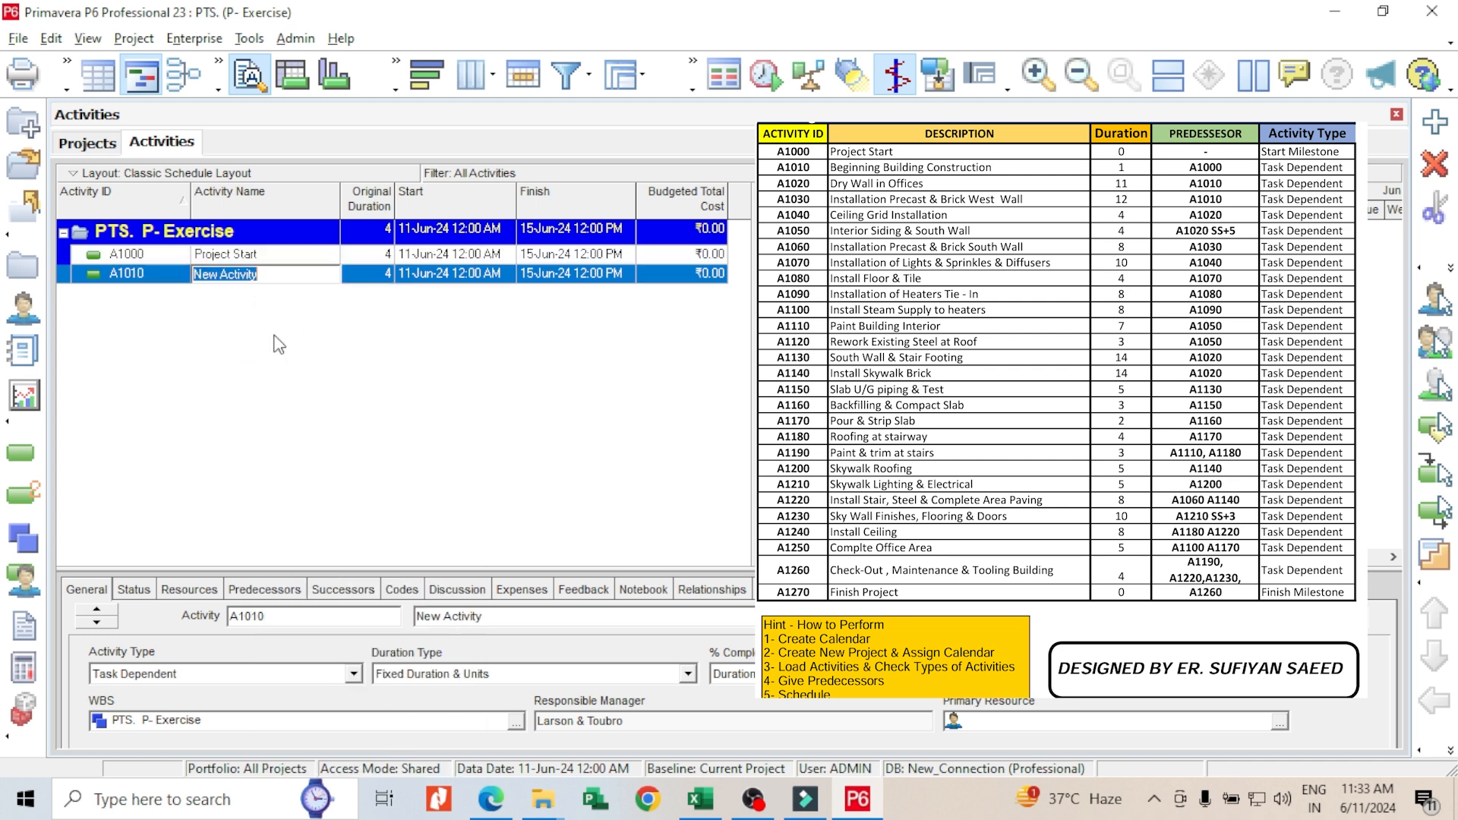
text(Beginning Building)
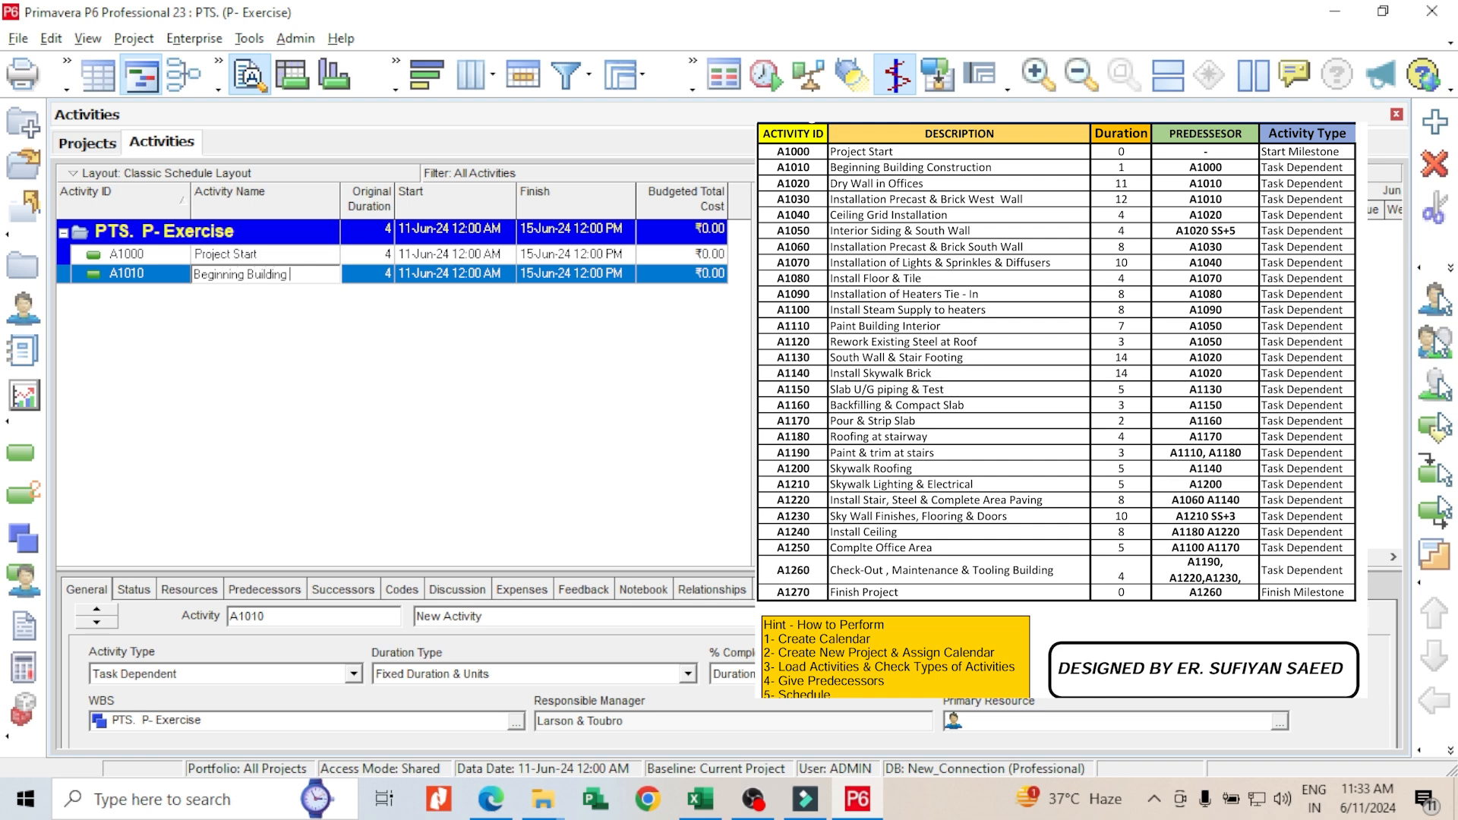
text( Construction)
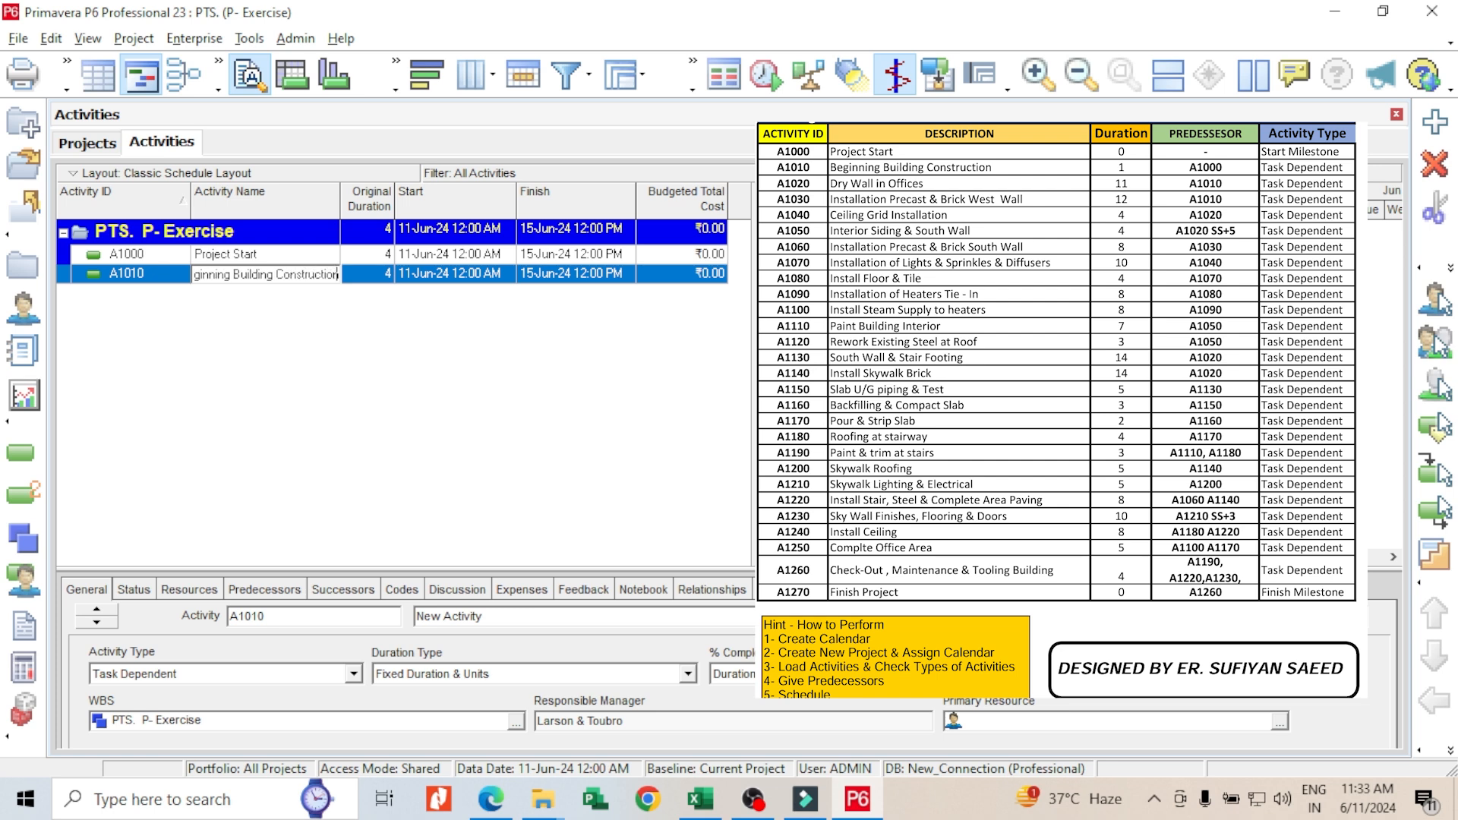
key(Return)
Step: Add an activity named "Dry Wall in Offices" below Beginning Building Construction
right_click(261, 341)
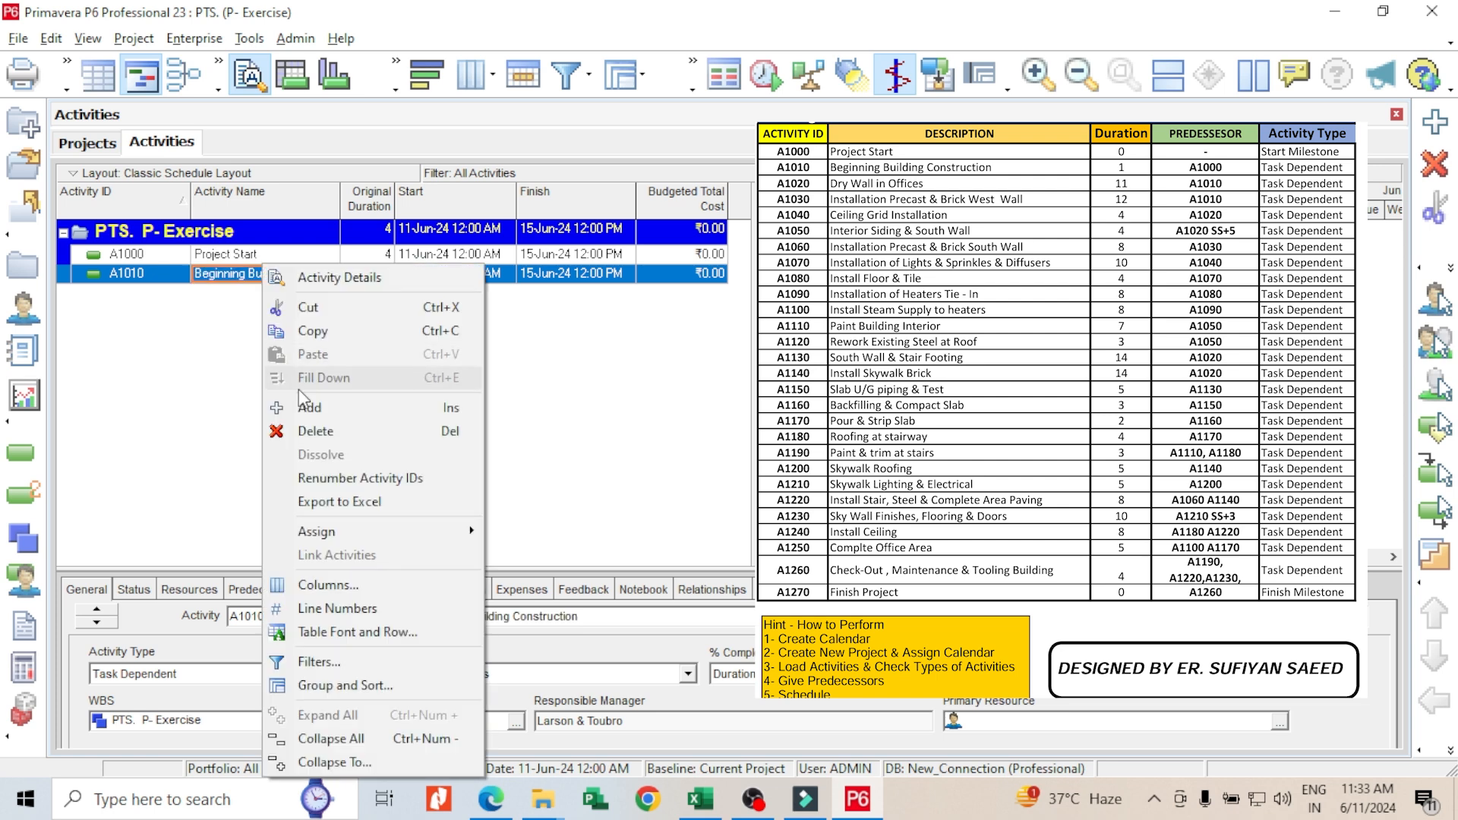
click(307, 407)
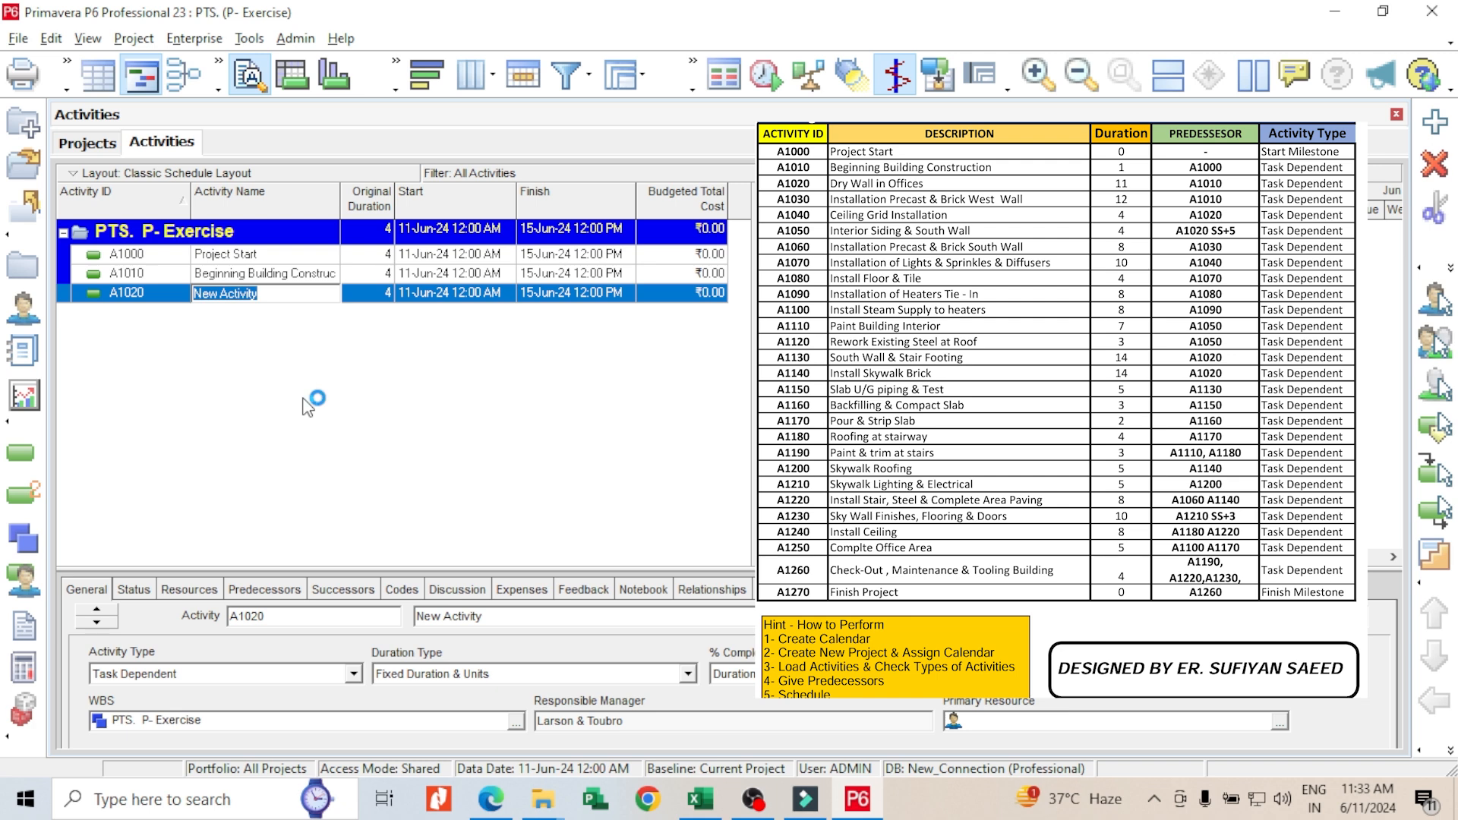
text(Dry Wall in Offices)
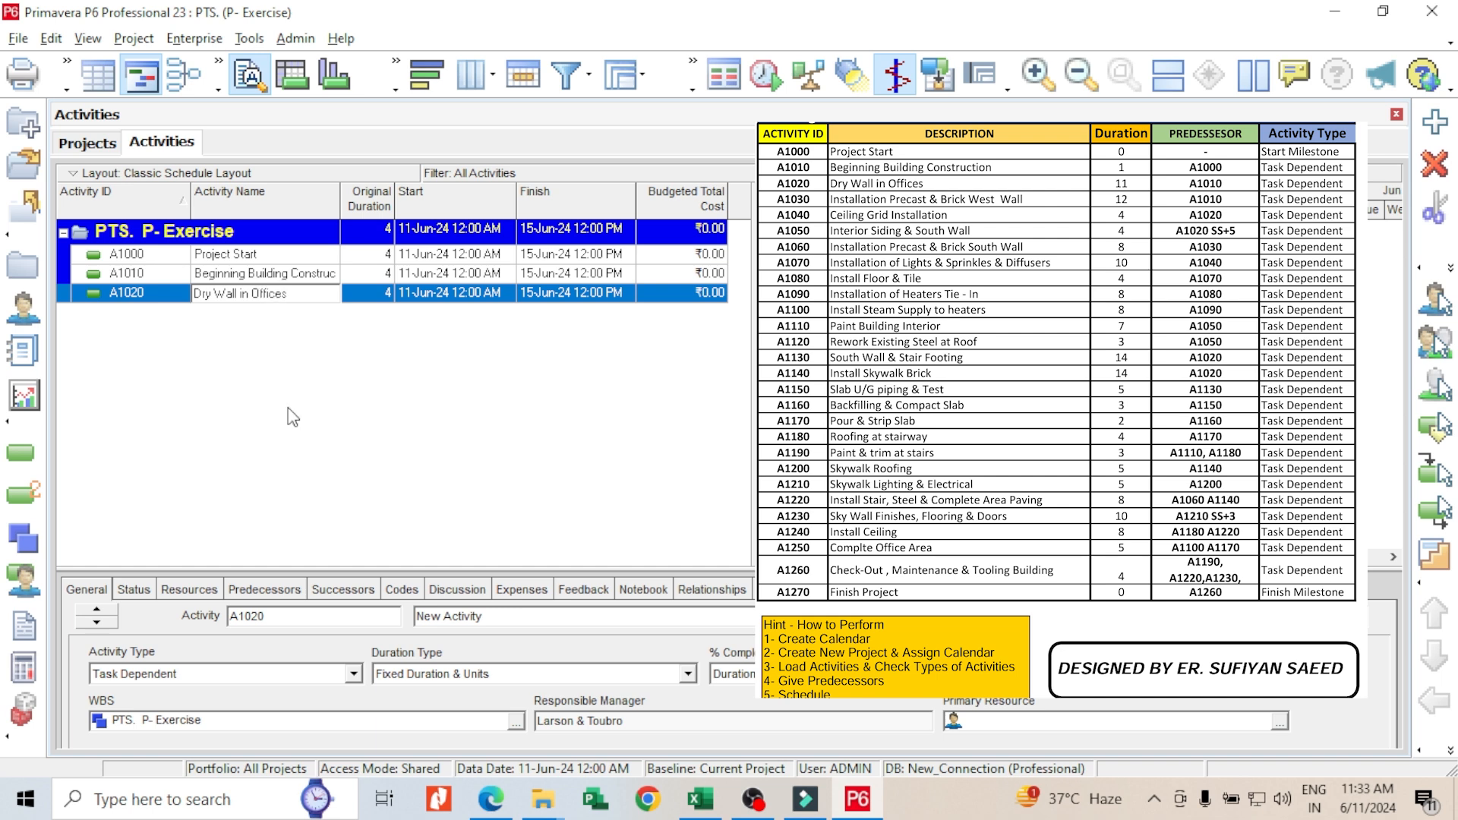
click(275, 350)
Step: Add an activity named "Installation Precast & Brick West Wall" below Dry Wall in Offices
right_click(274, 349)
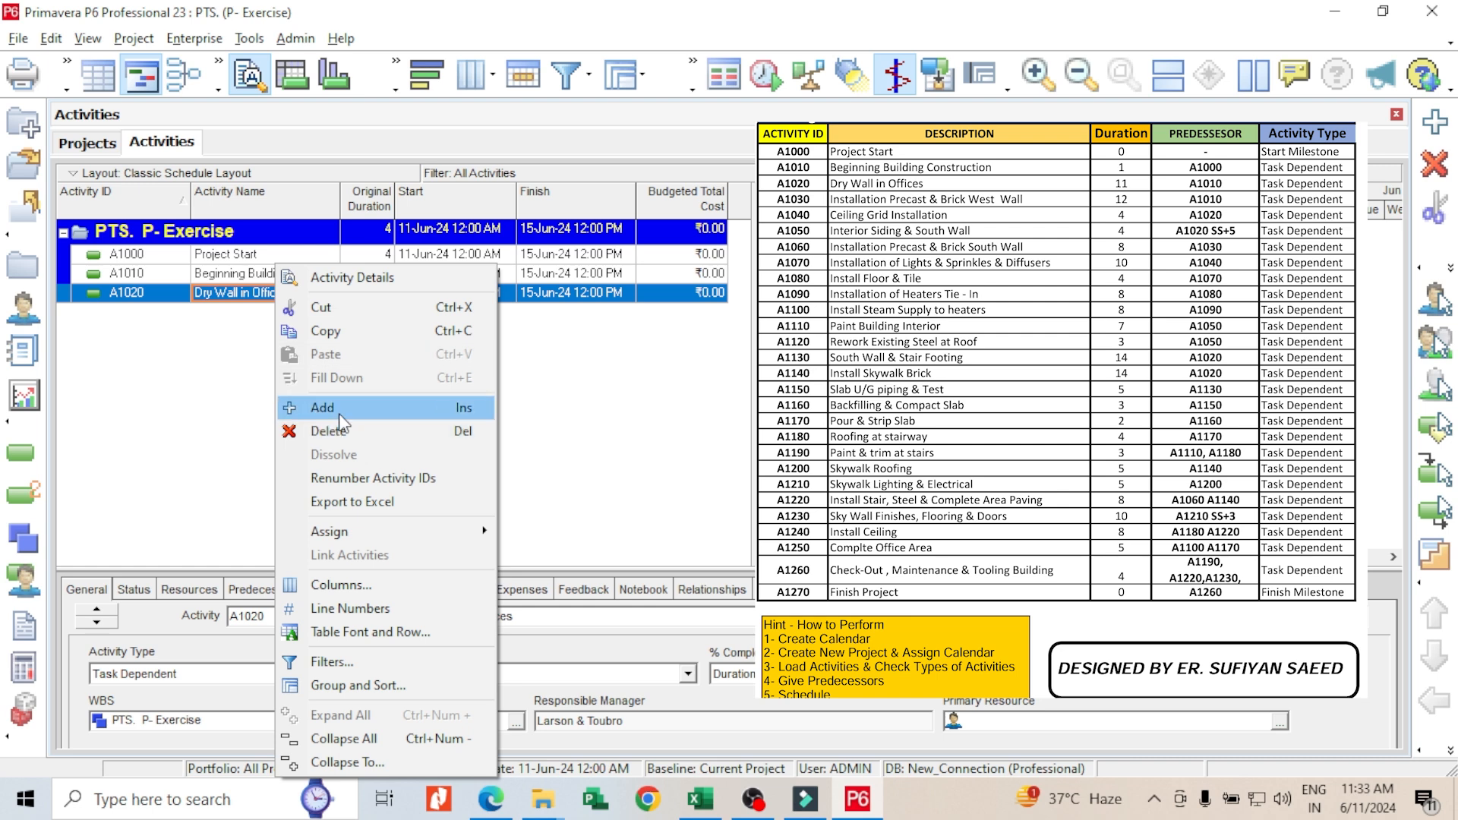
click(340, 410)
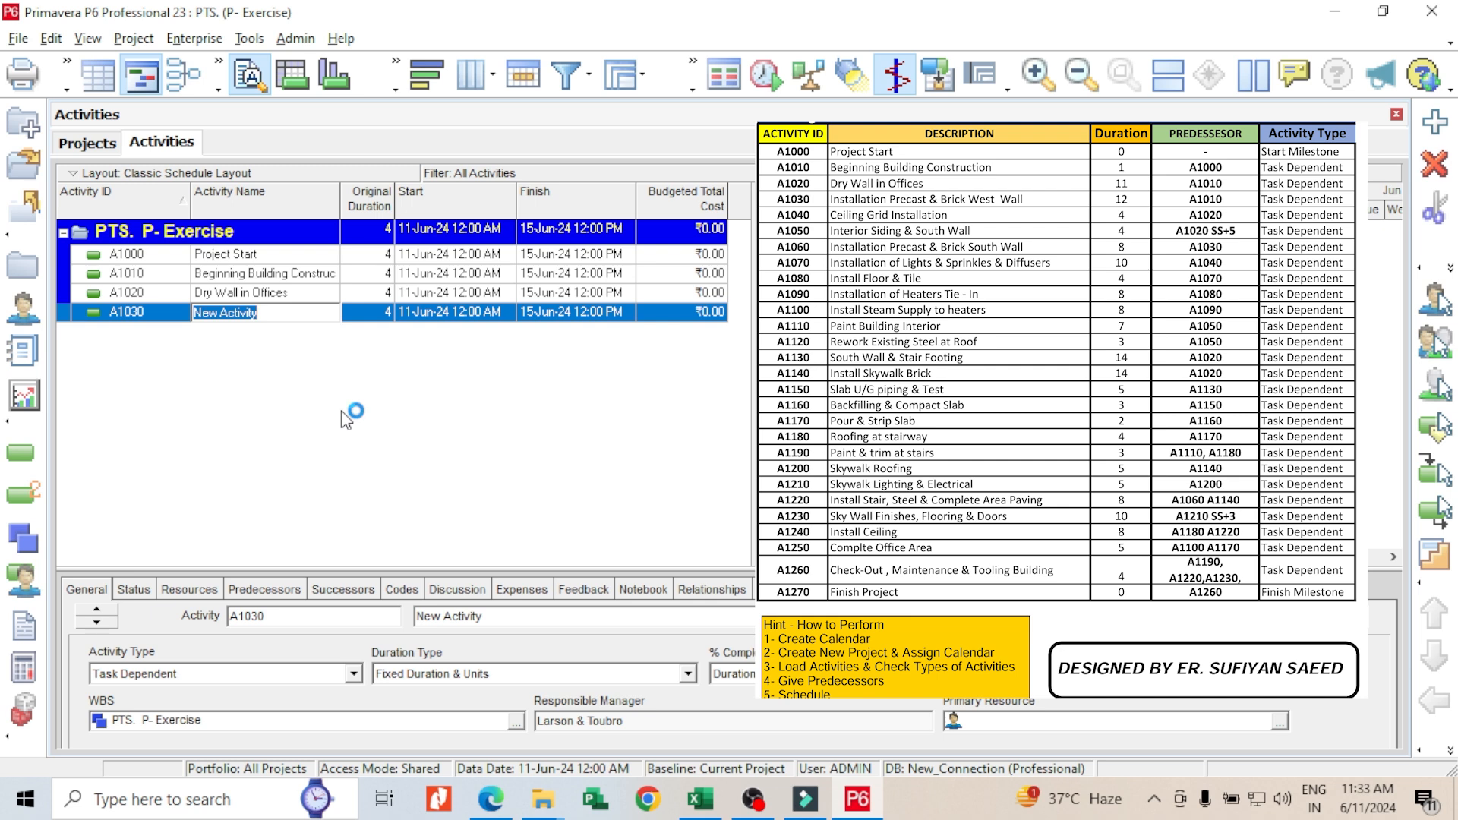
text(Installation Precast)
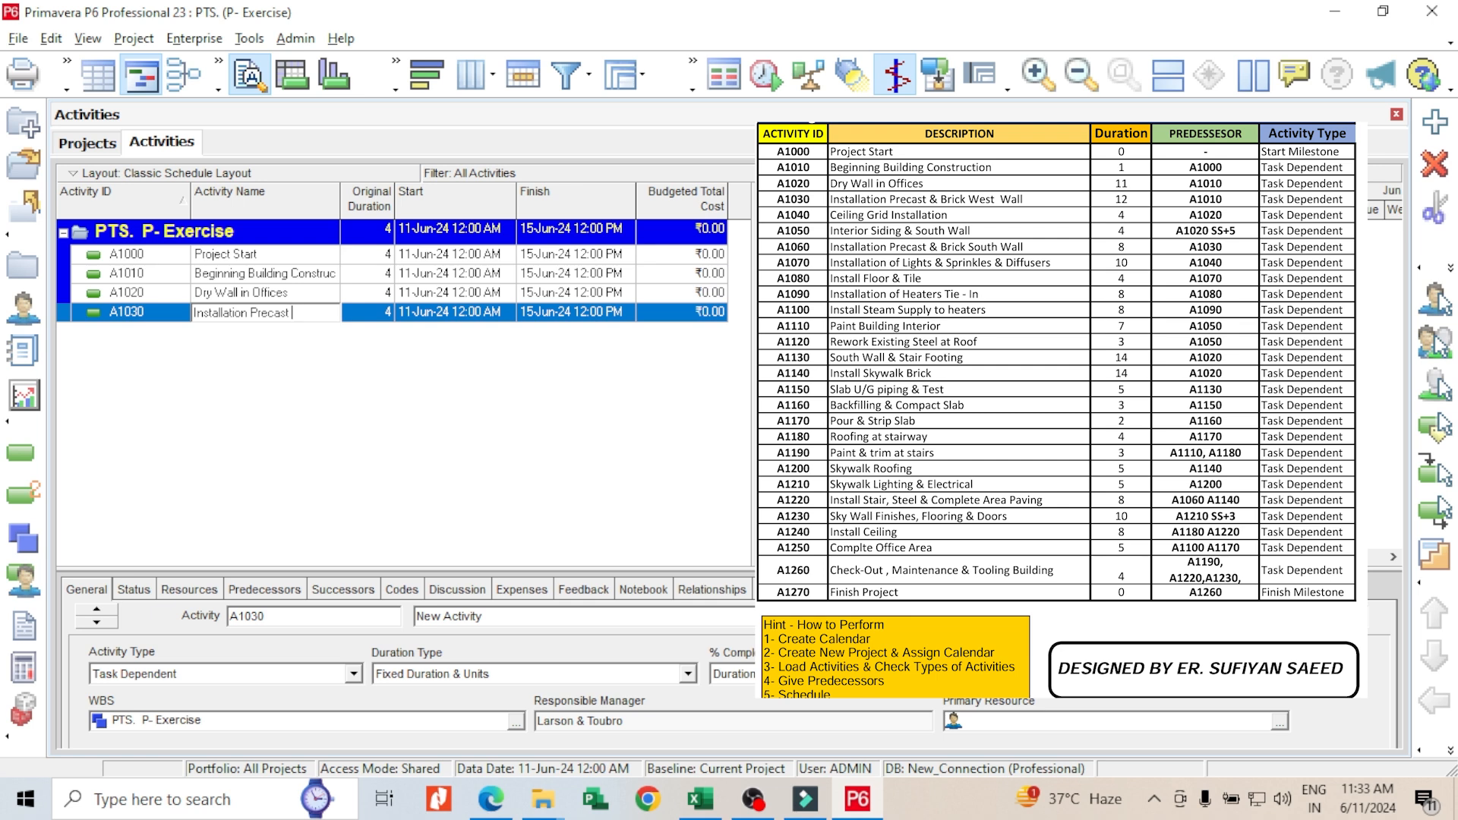
text( & Brick West Wall)
key(Return)
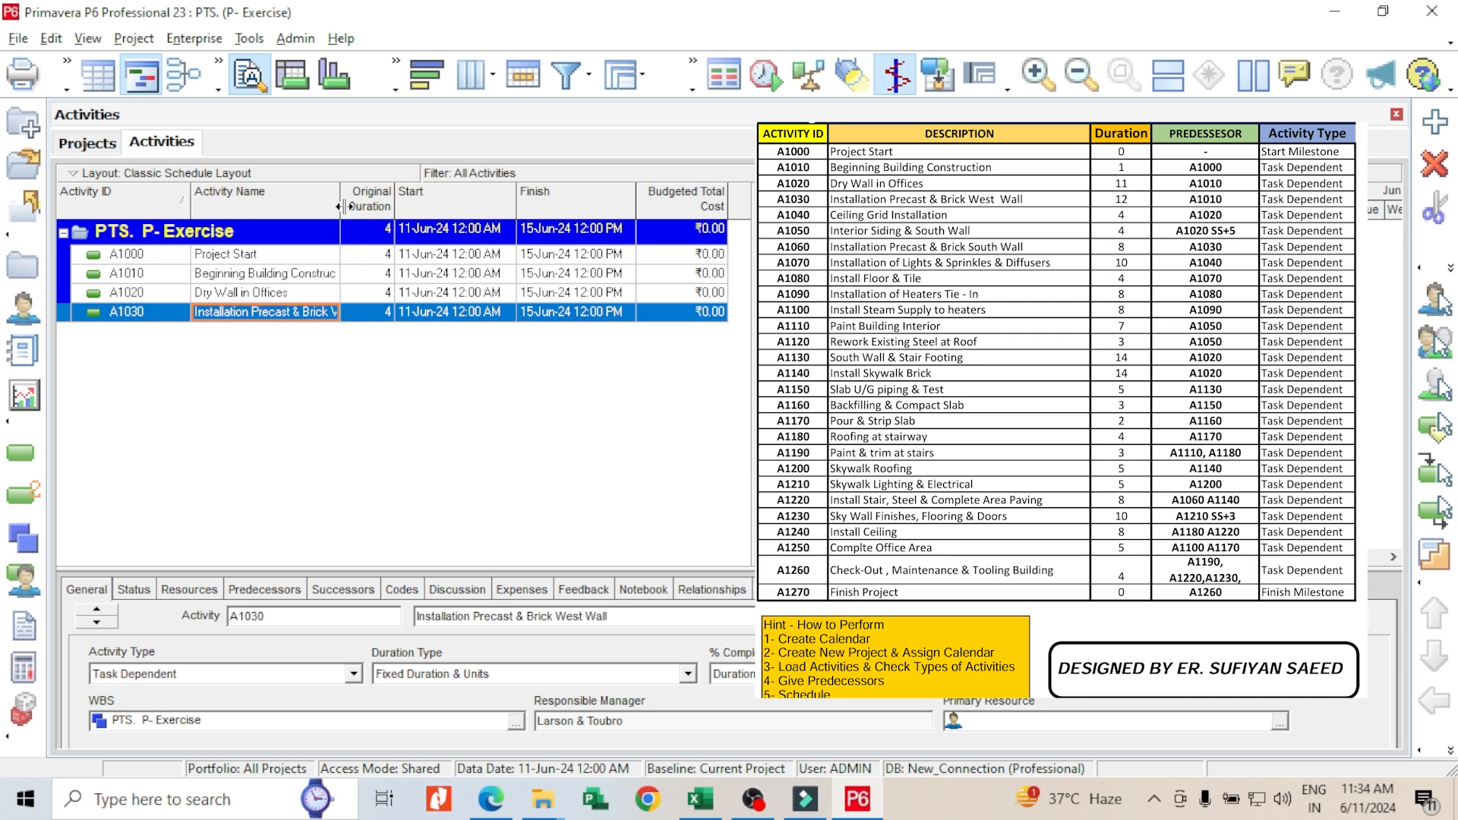
Step: Widen the Activity Name column and narrow the Activity ID column so the full activity names fit
drag(358, 206, 385, 207)
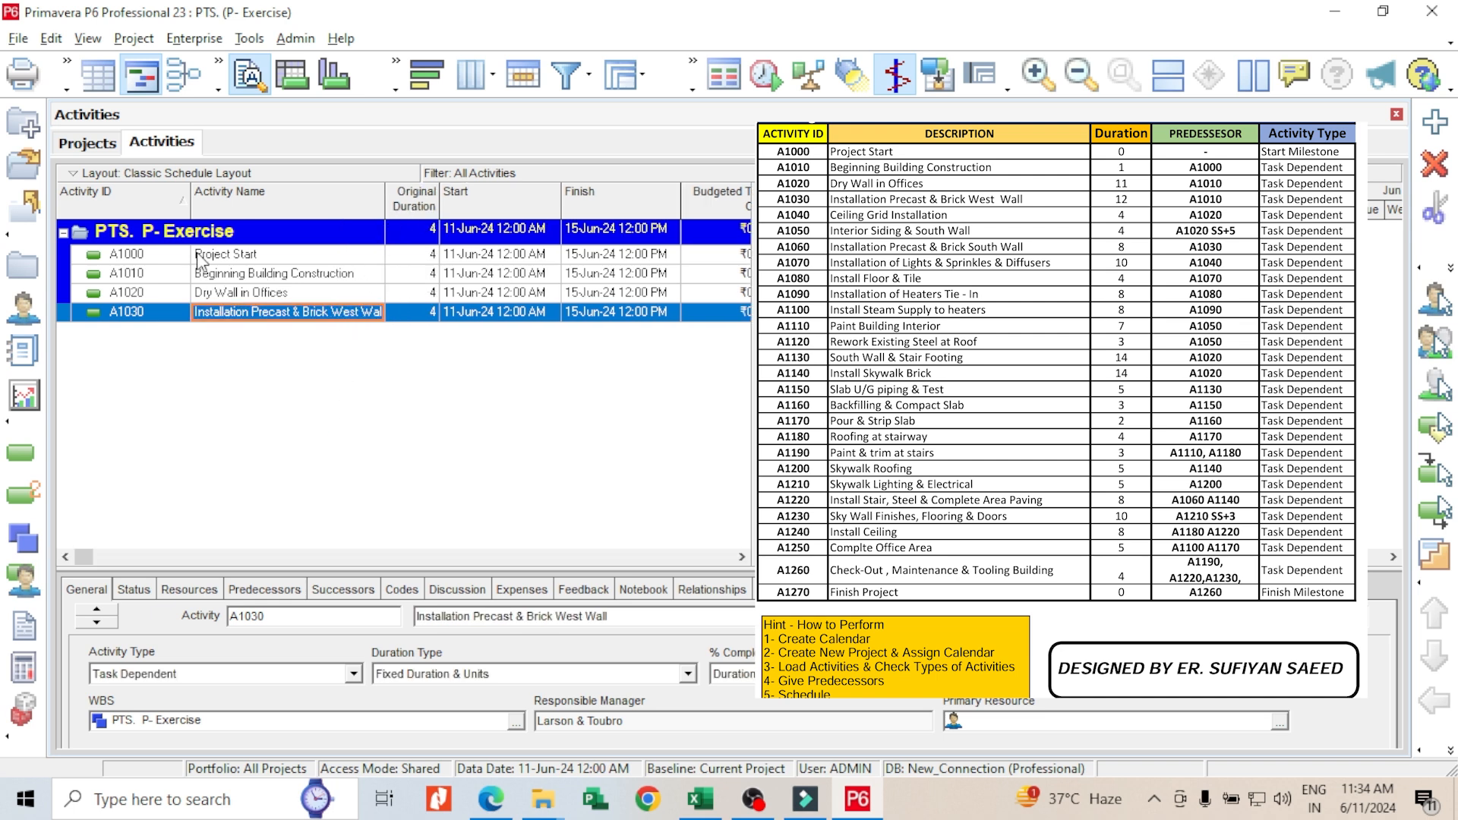
drag(190, 212, 171, 219)
drag(164, 228, 165, 227)
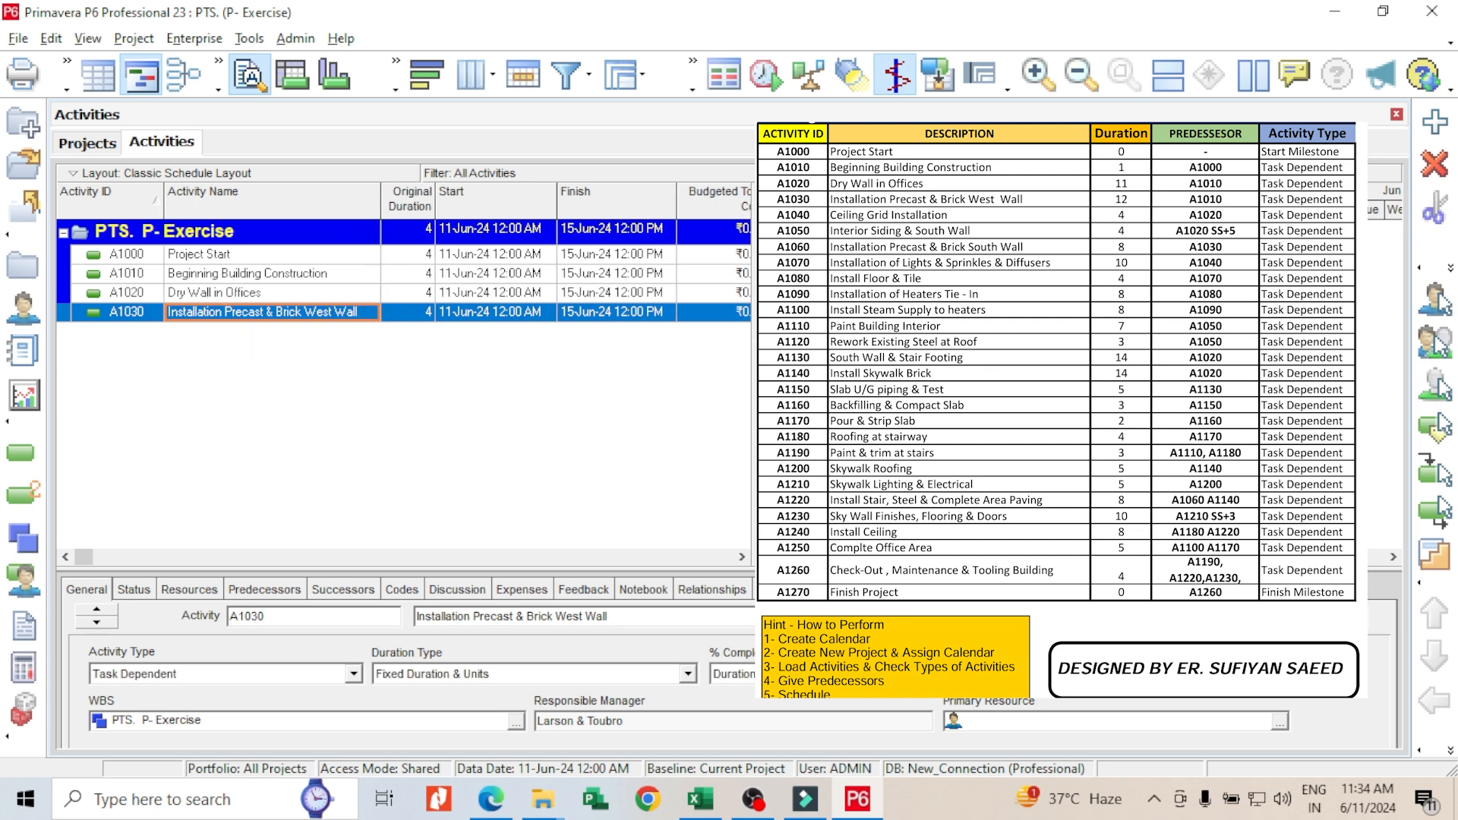
Step: Add an activity named "Ceiling Grid Installation" below the precast and brick west wall activity
right_click(308, 374)
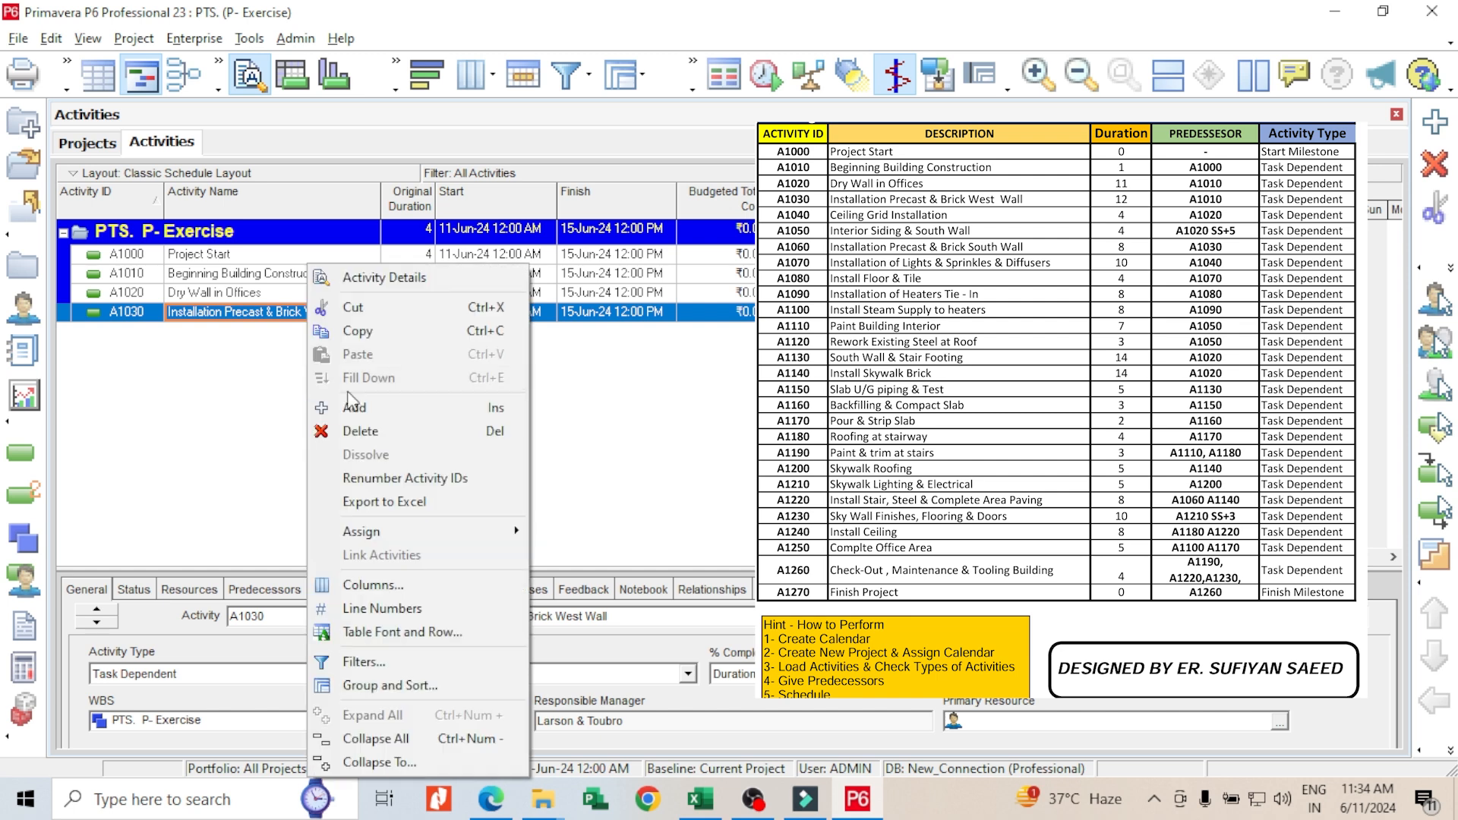
click(372, 407)
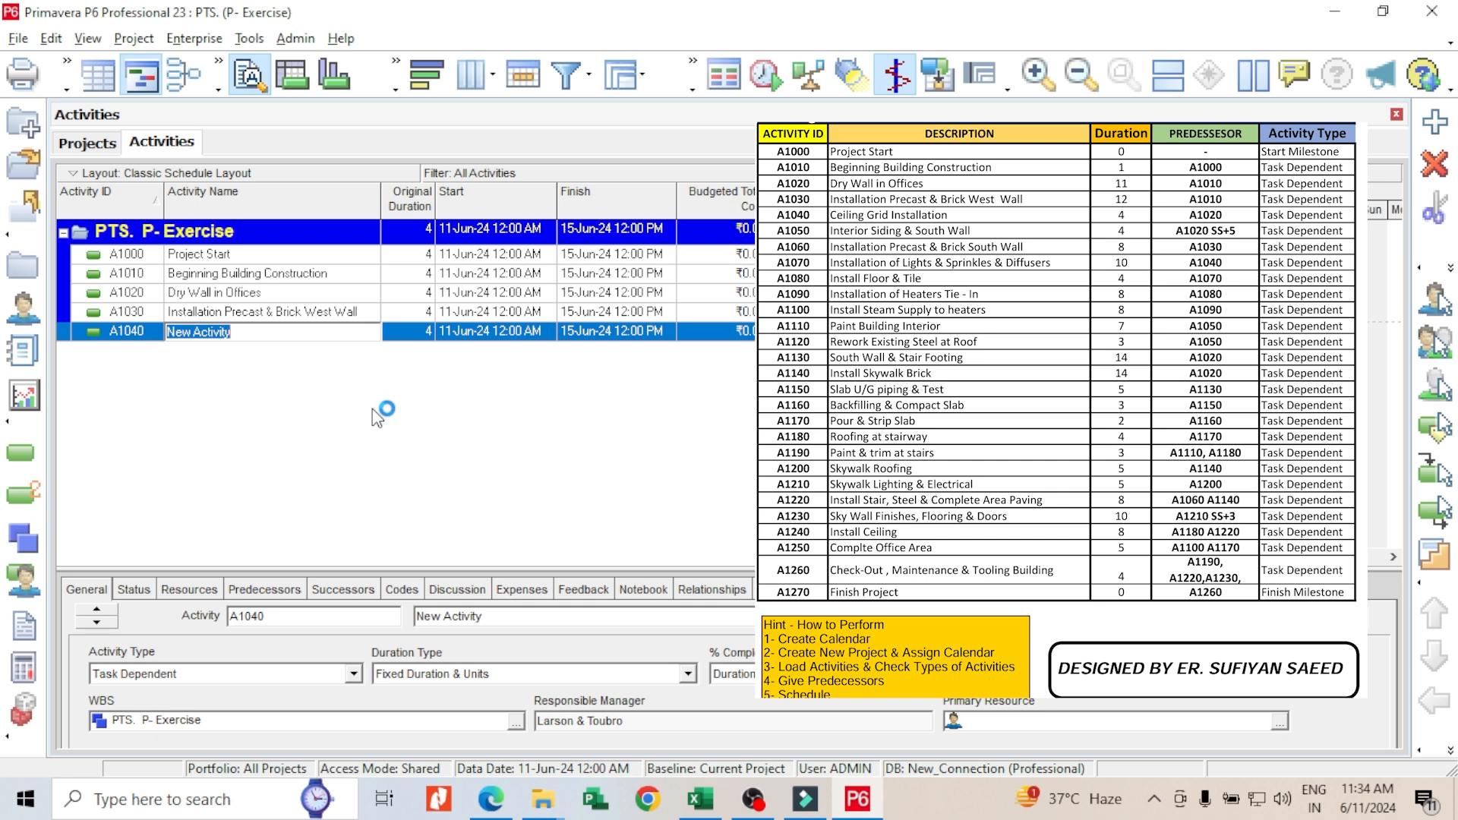
text(Cein)
text(ing Gri)
text(d Installation)
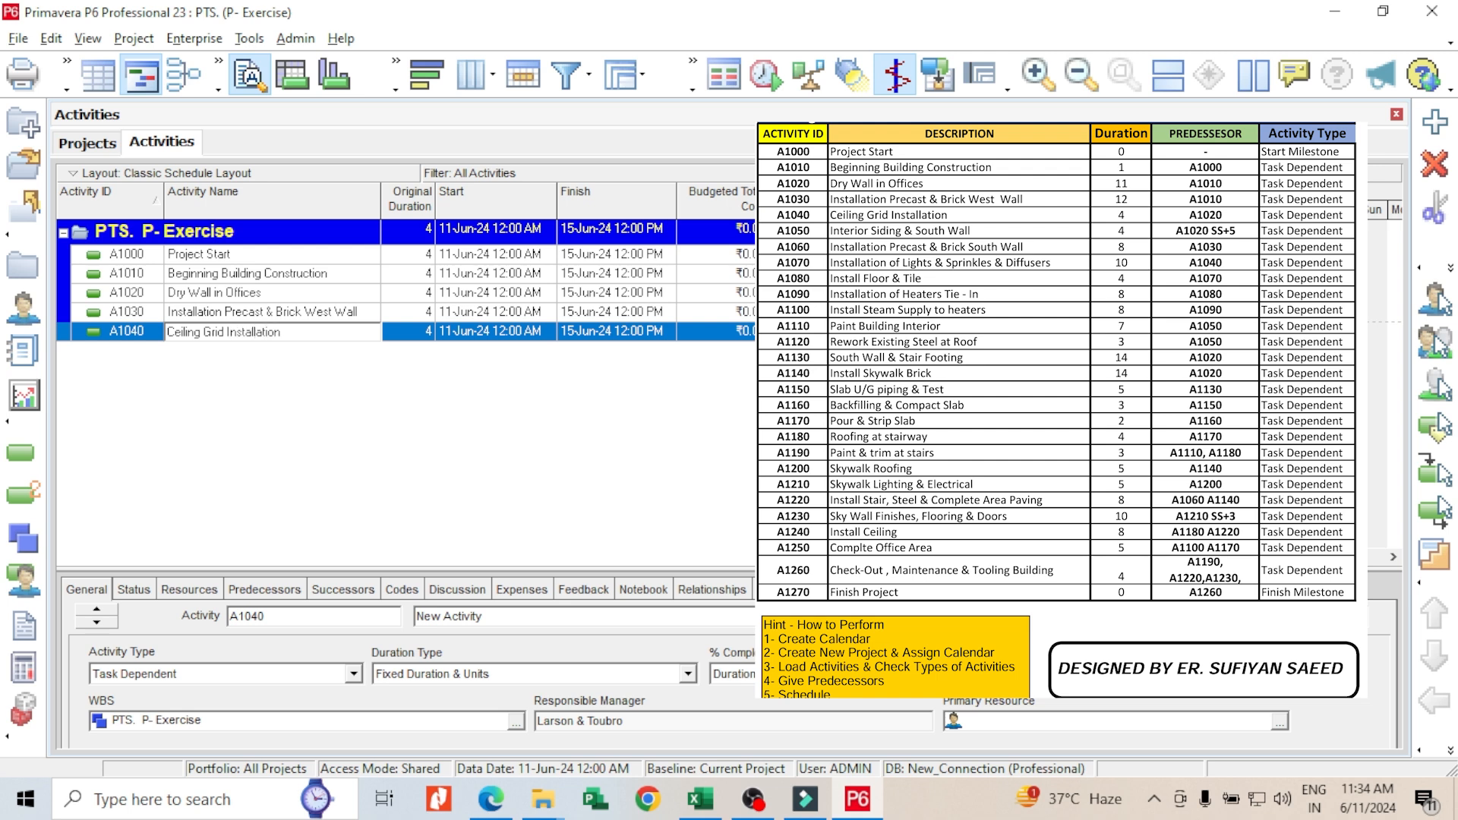
key(Return)
Step: Add an activity named "Interior Siding & south Wall" below Ceiling Grid Installation
right_click(302, 396)
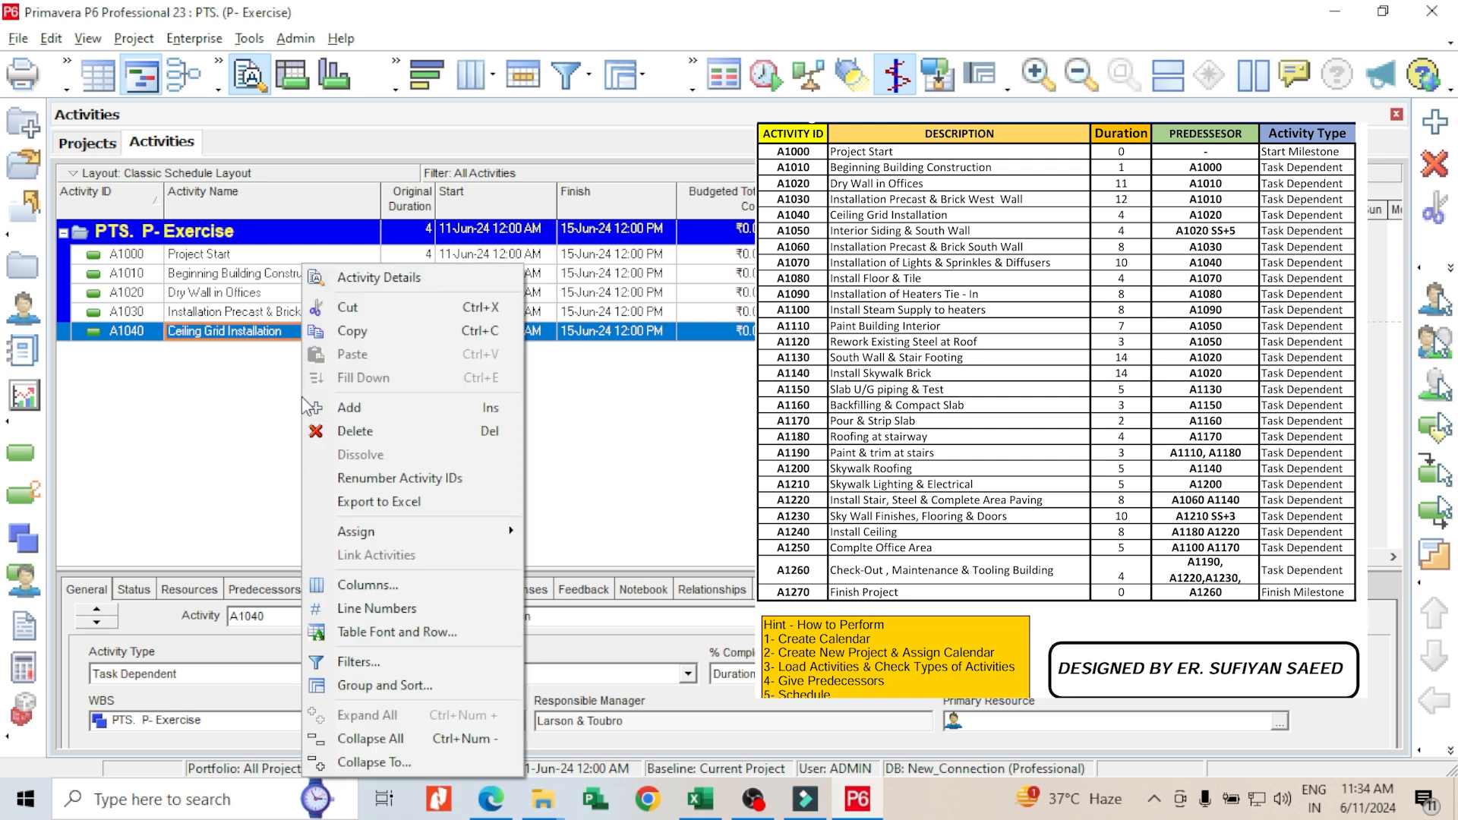
click(365, 409)
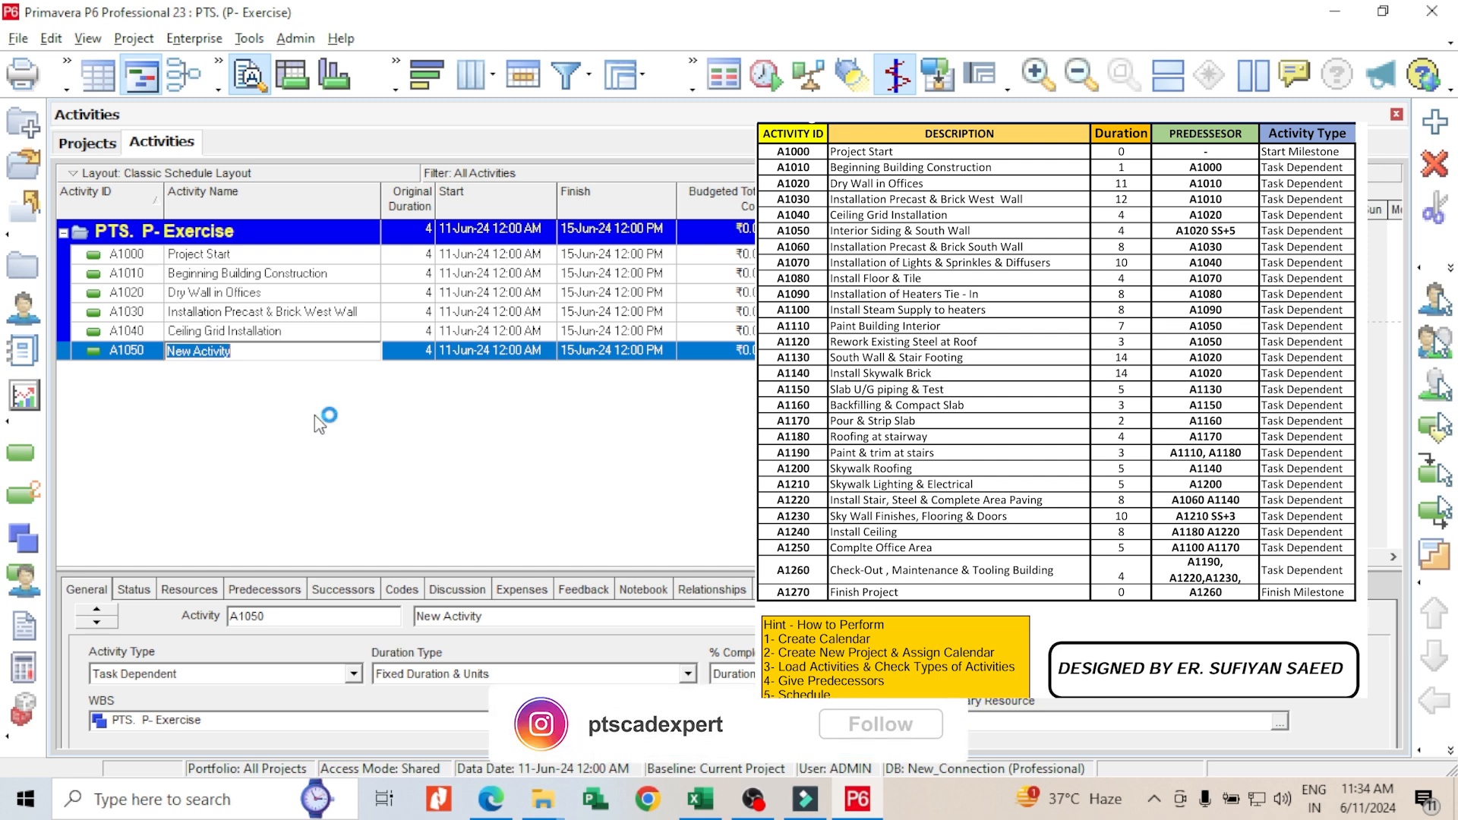
text(Interio)
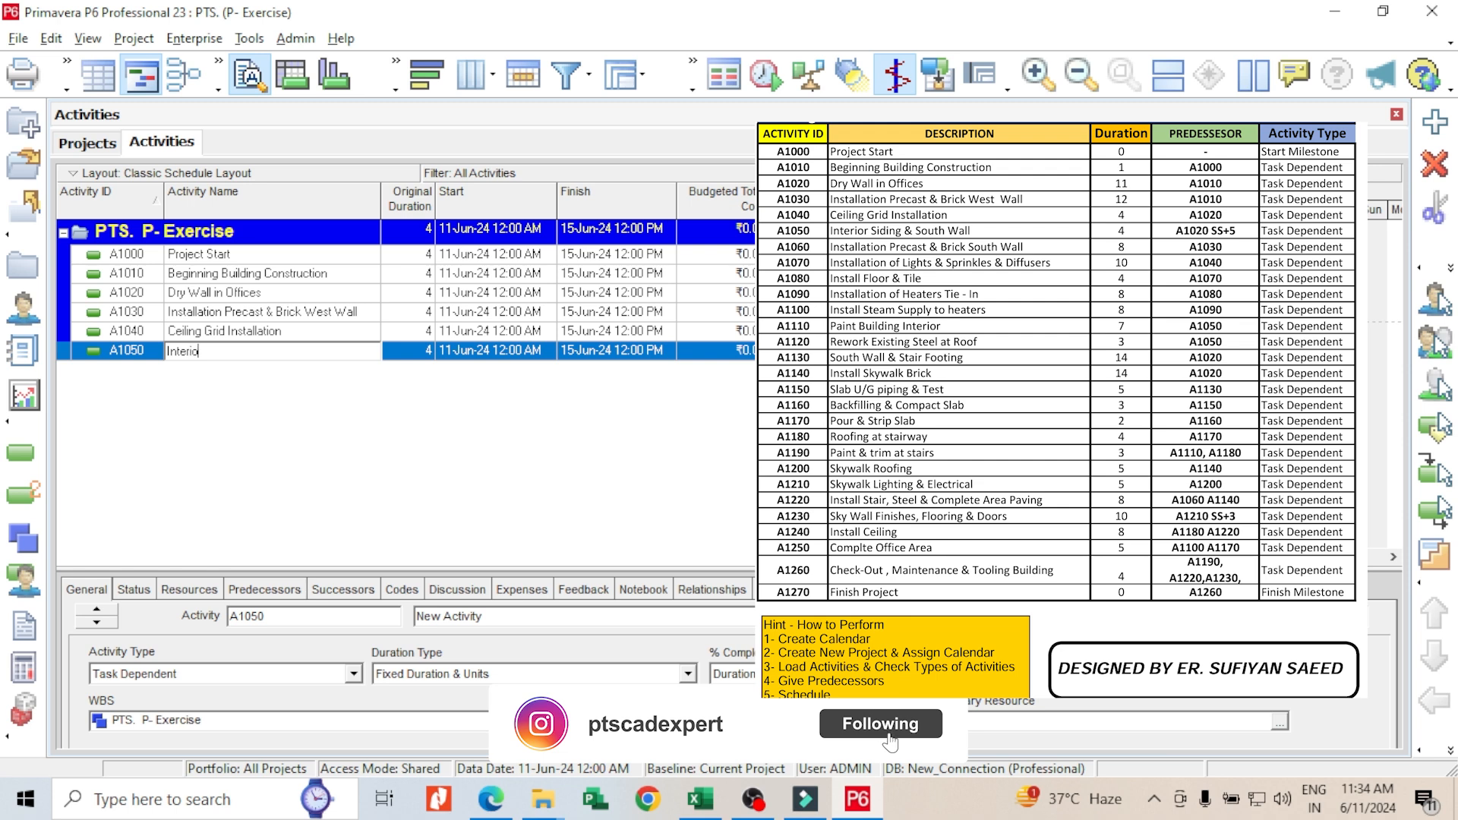
text(r Siding )
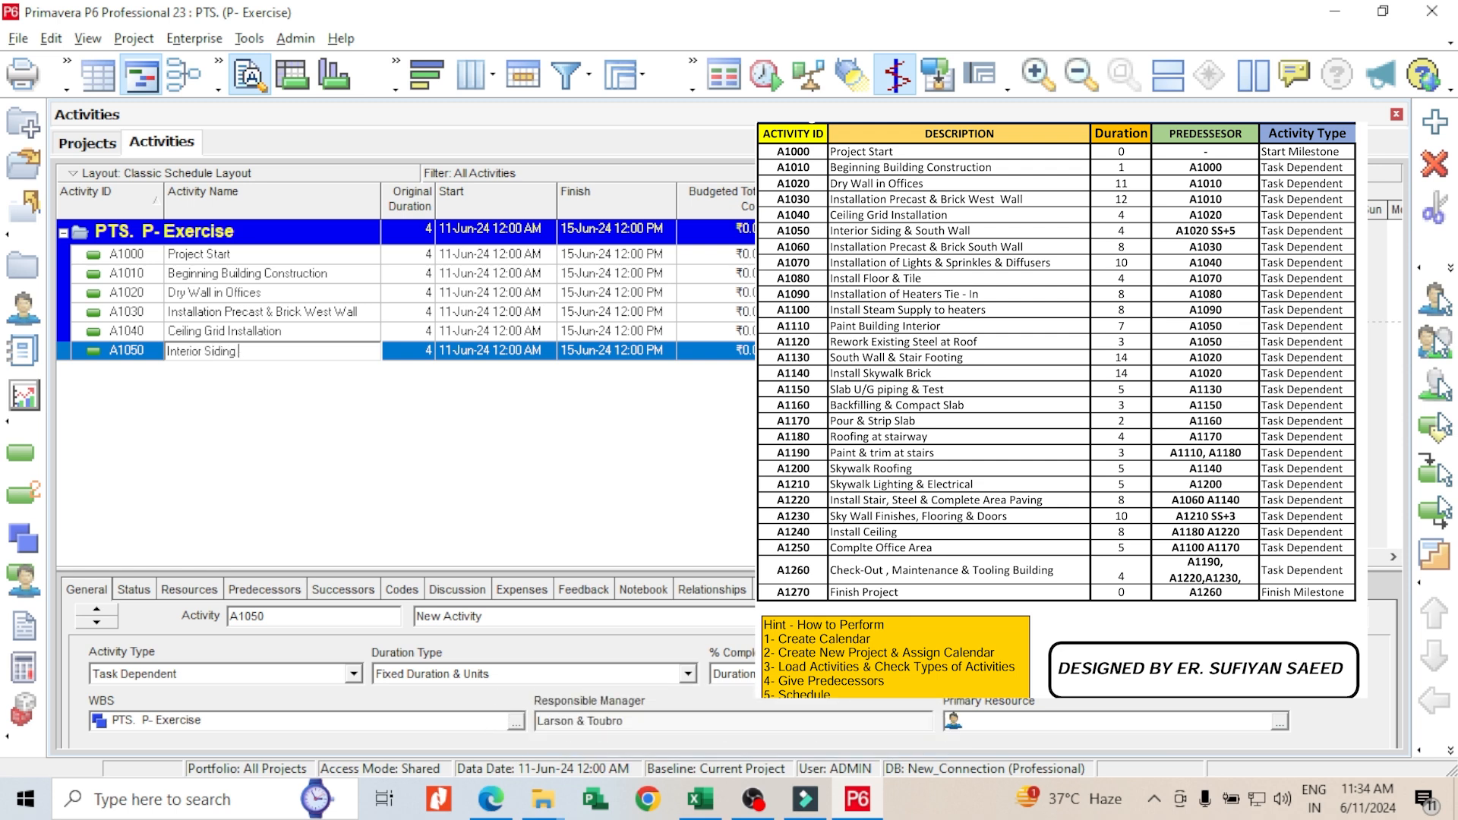
text(^ south Wa)
key(BackSpace)
key(BackSpace)
text(&)
click(352, 476)
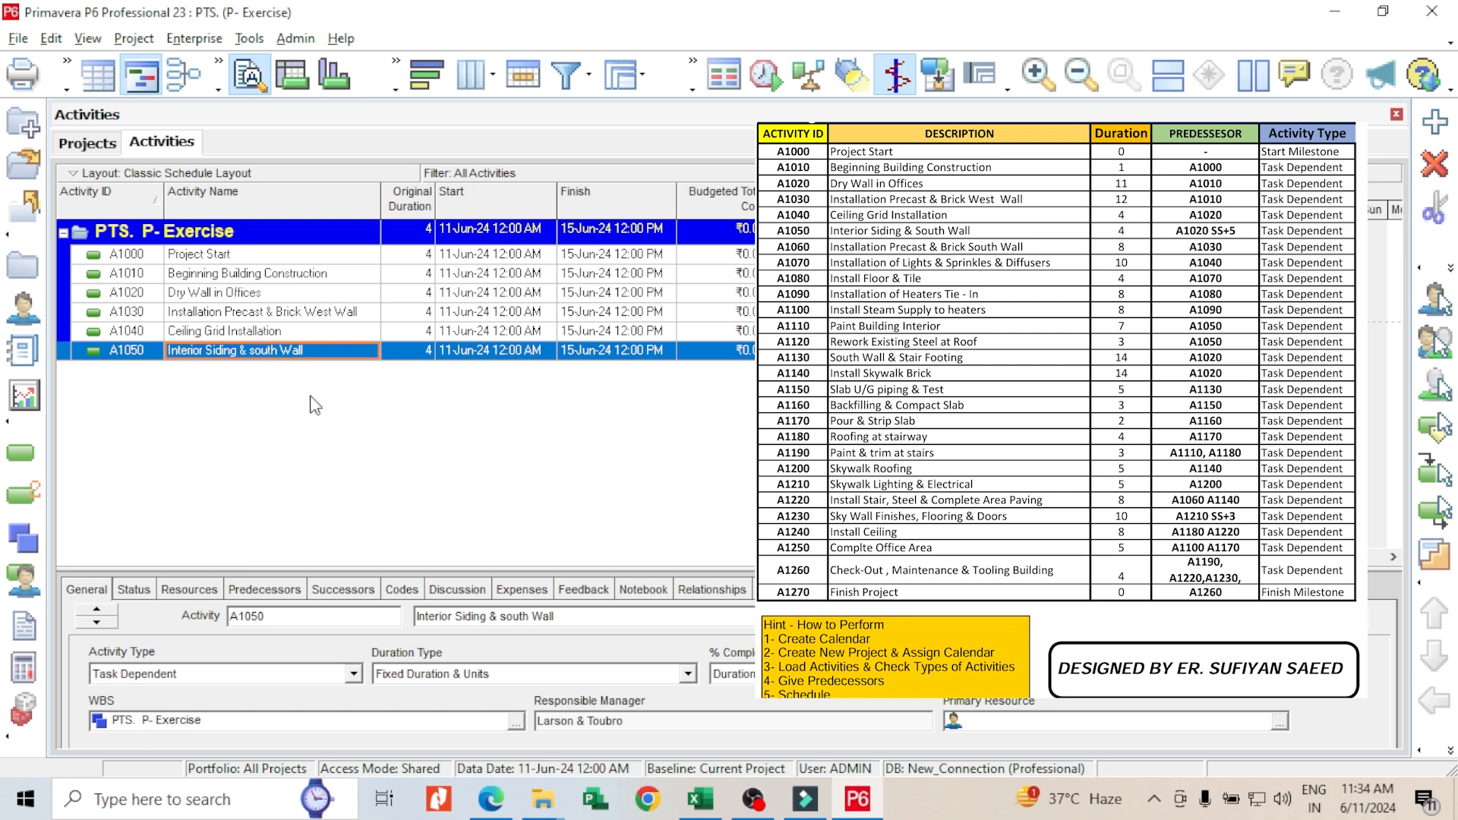
Step: Add an activity below Interior Siding & south Wall and fill down the name "Installation Precast & Brick West Wall" from A1030 into it
right_click(401, 430)
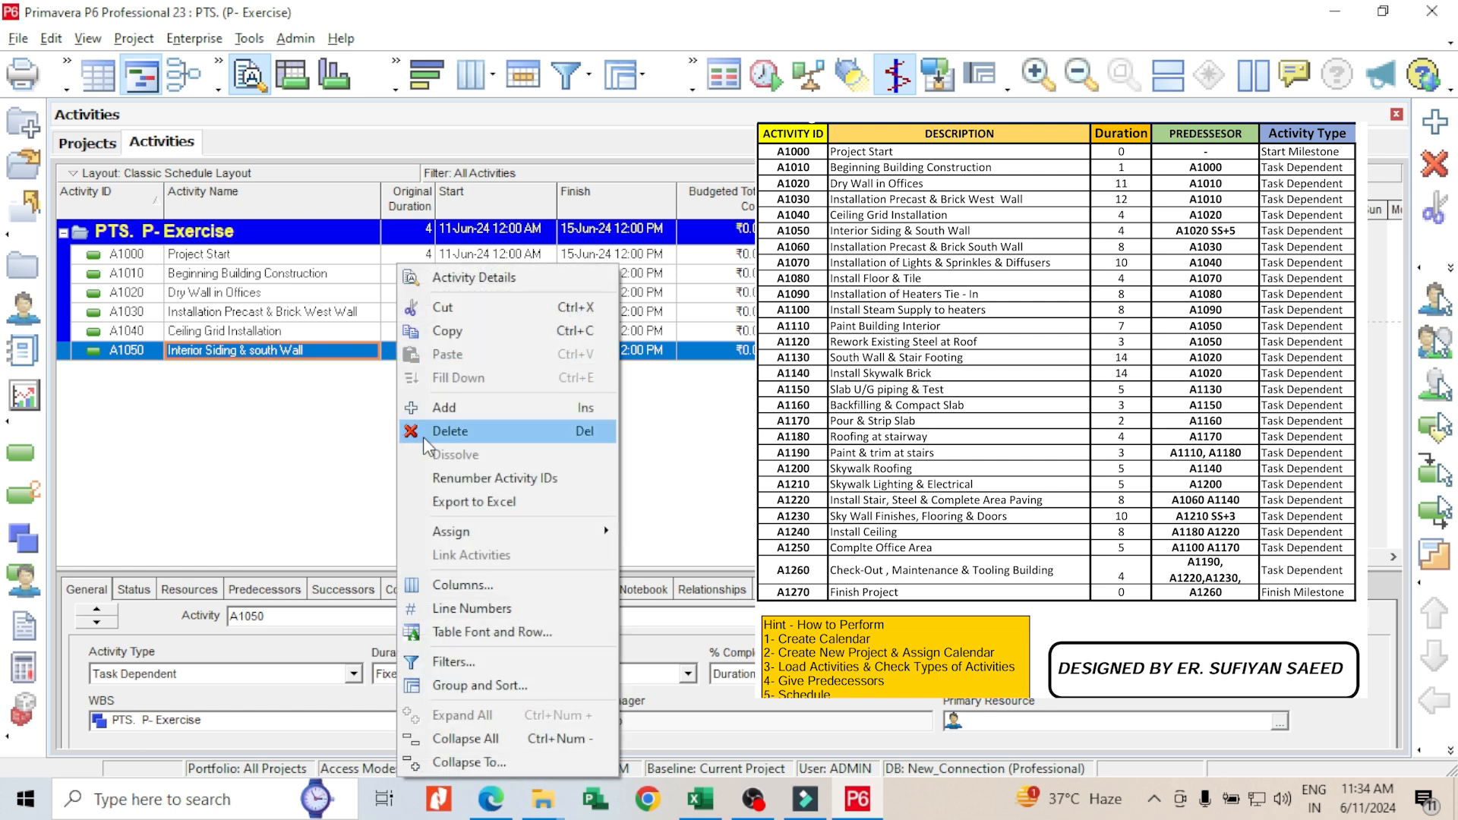
click(453, 412)
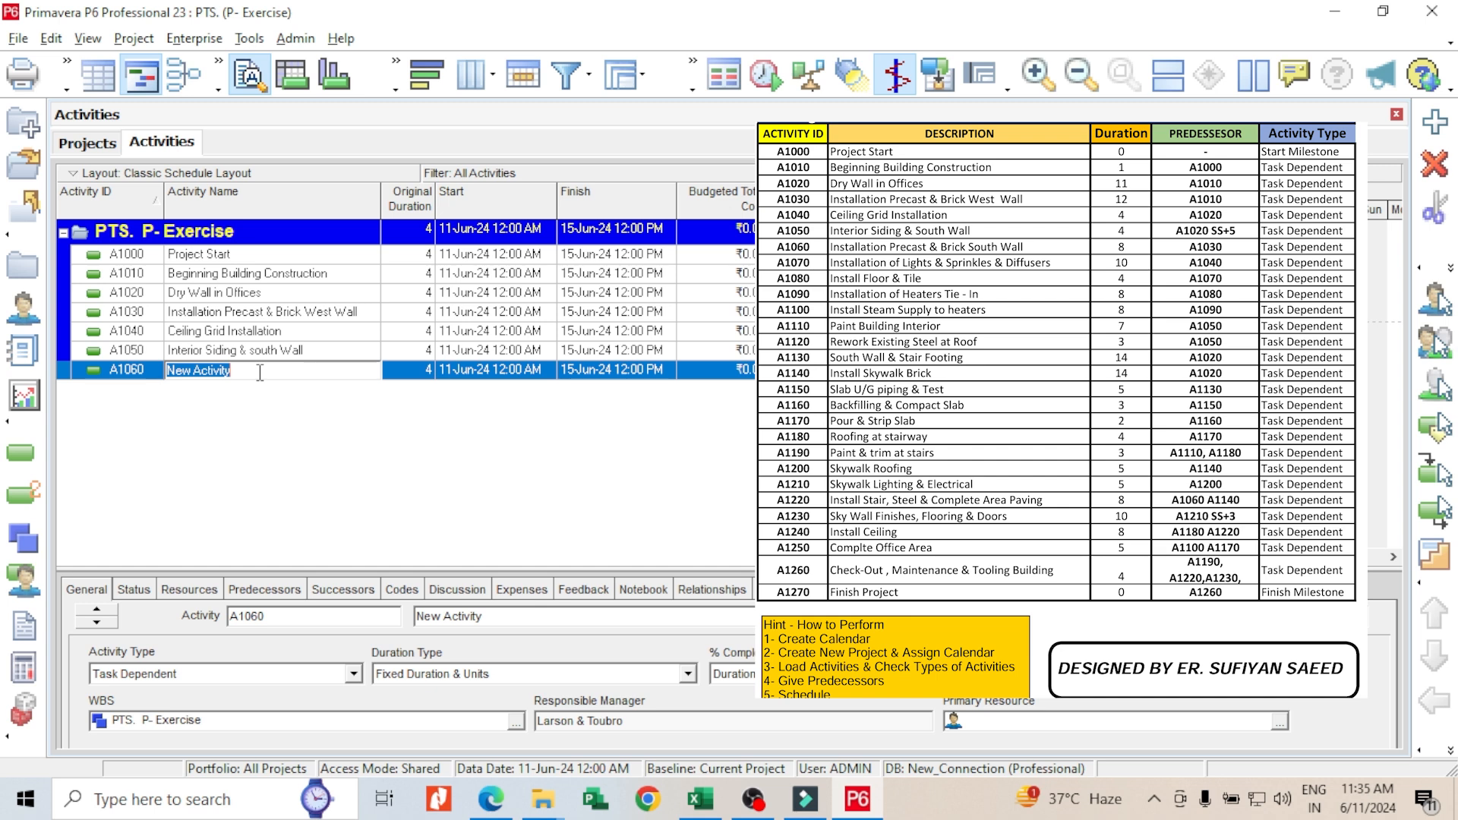
click(265, 312)
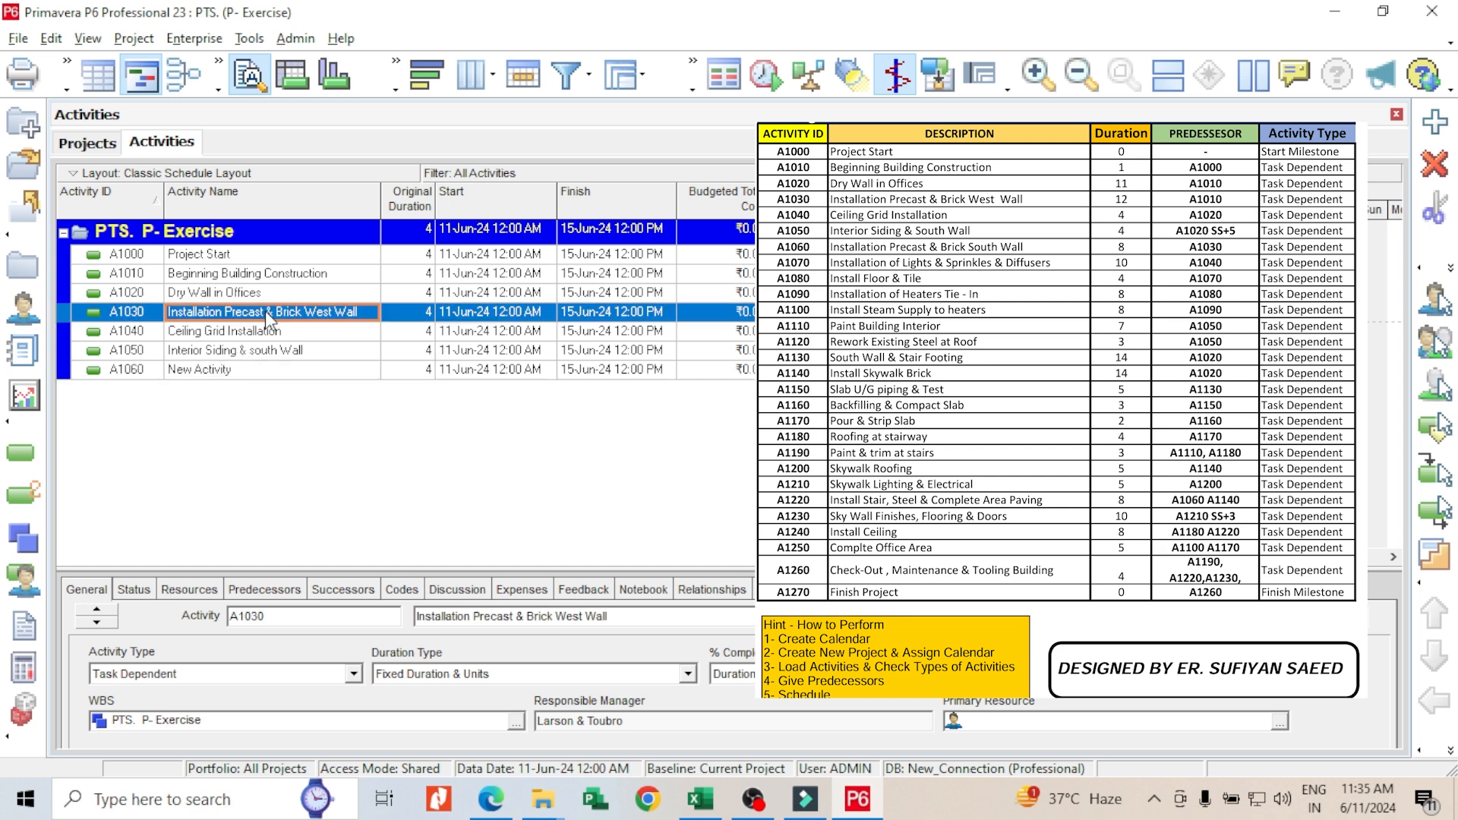
shift+click(267, 369)
click(310, 370)
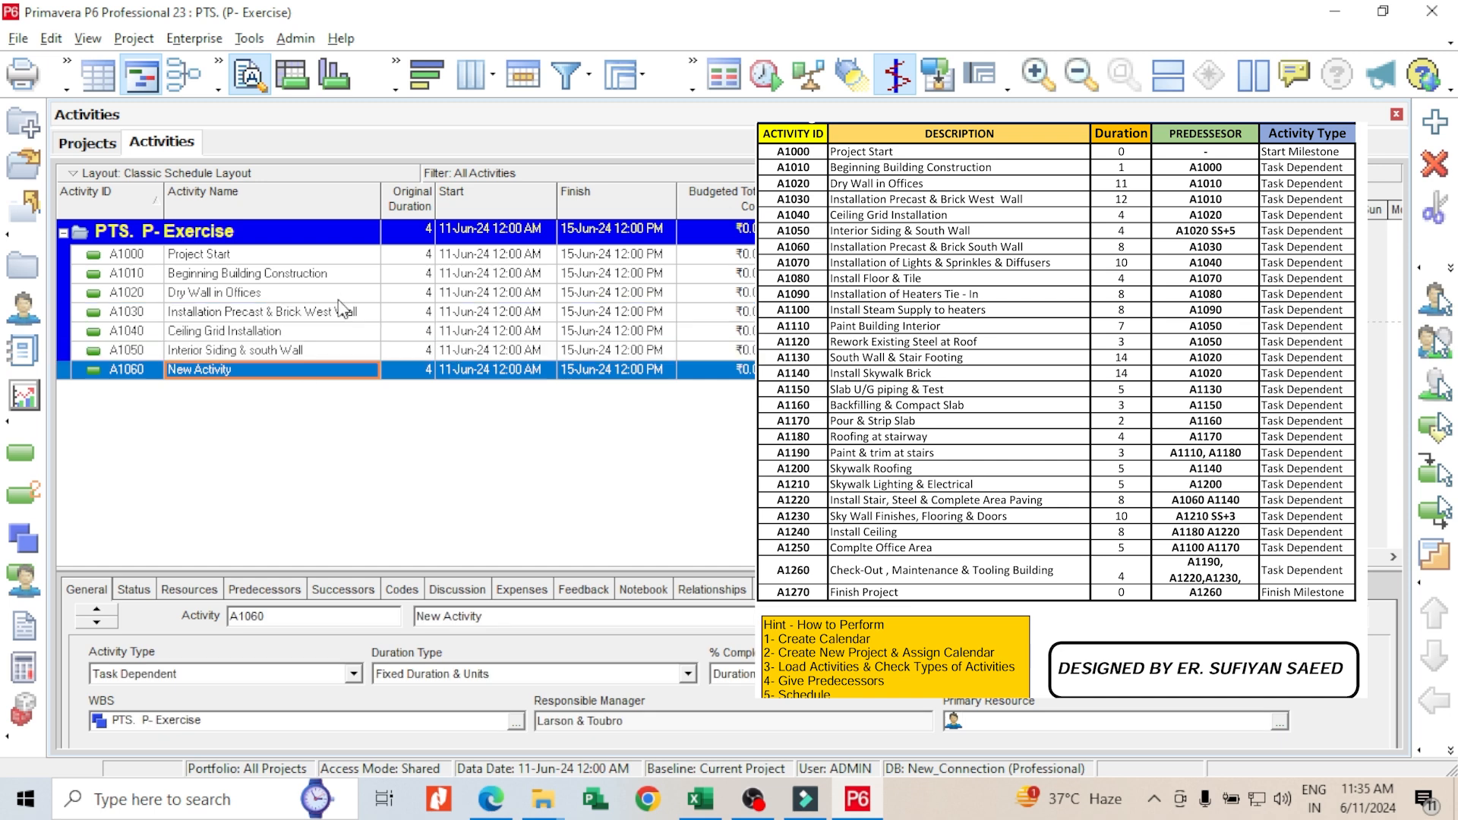
click(338, 314)
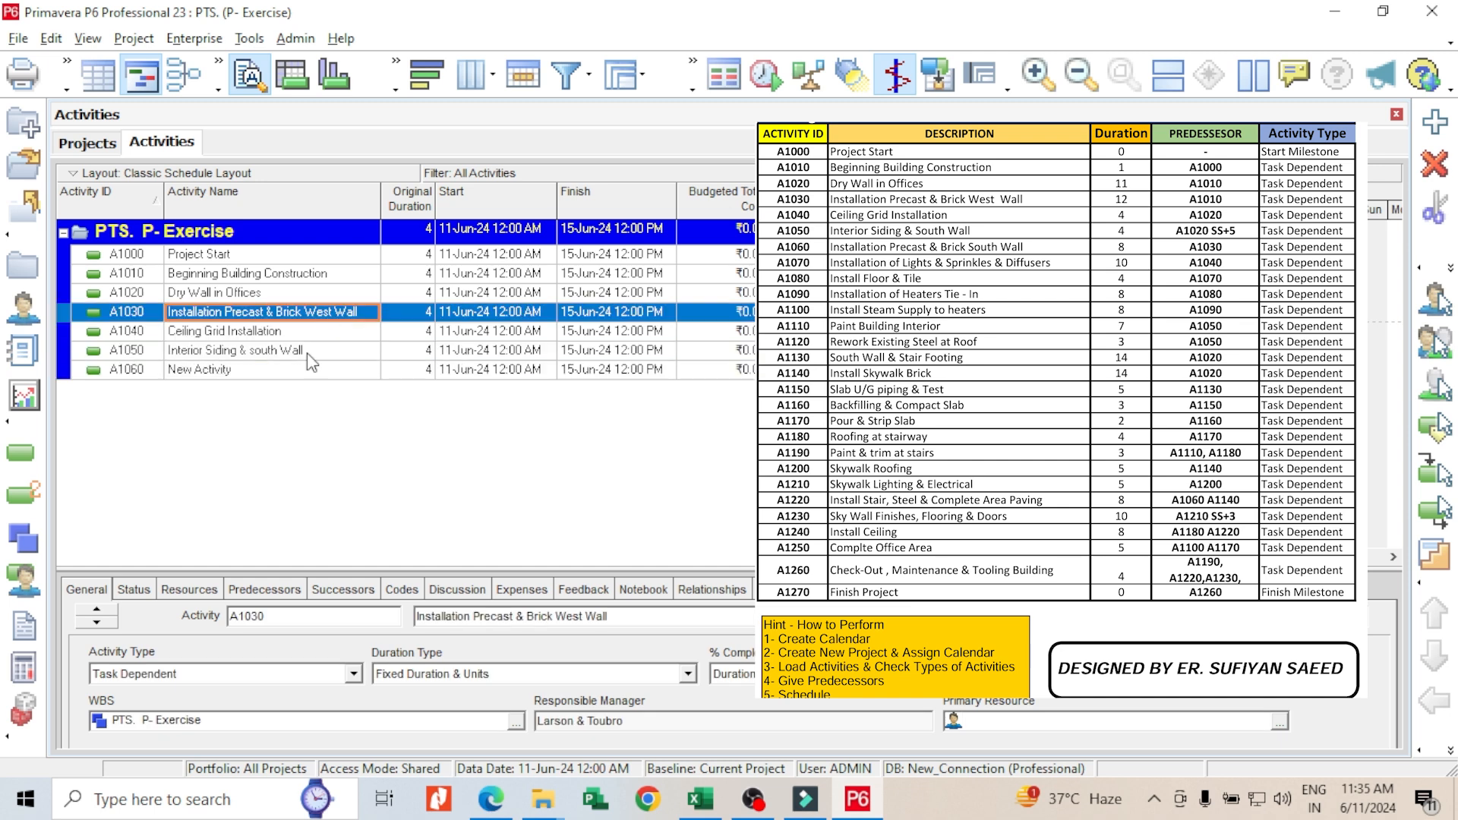
ctrl+click(276, 372)
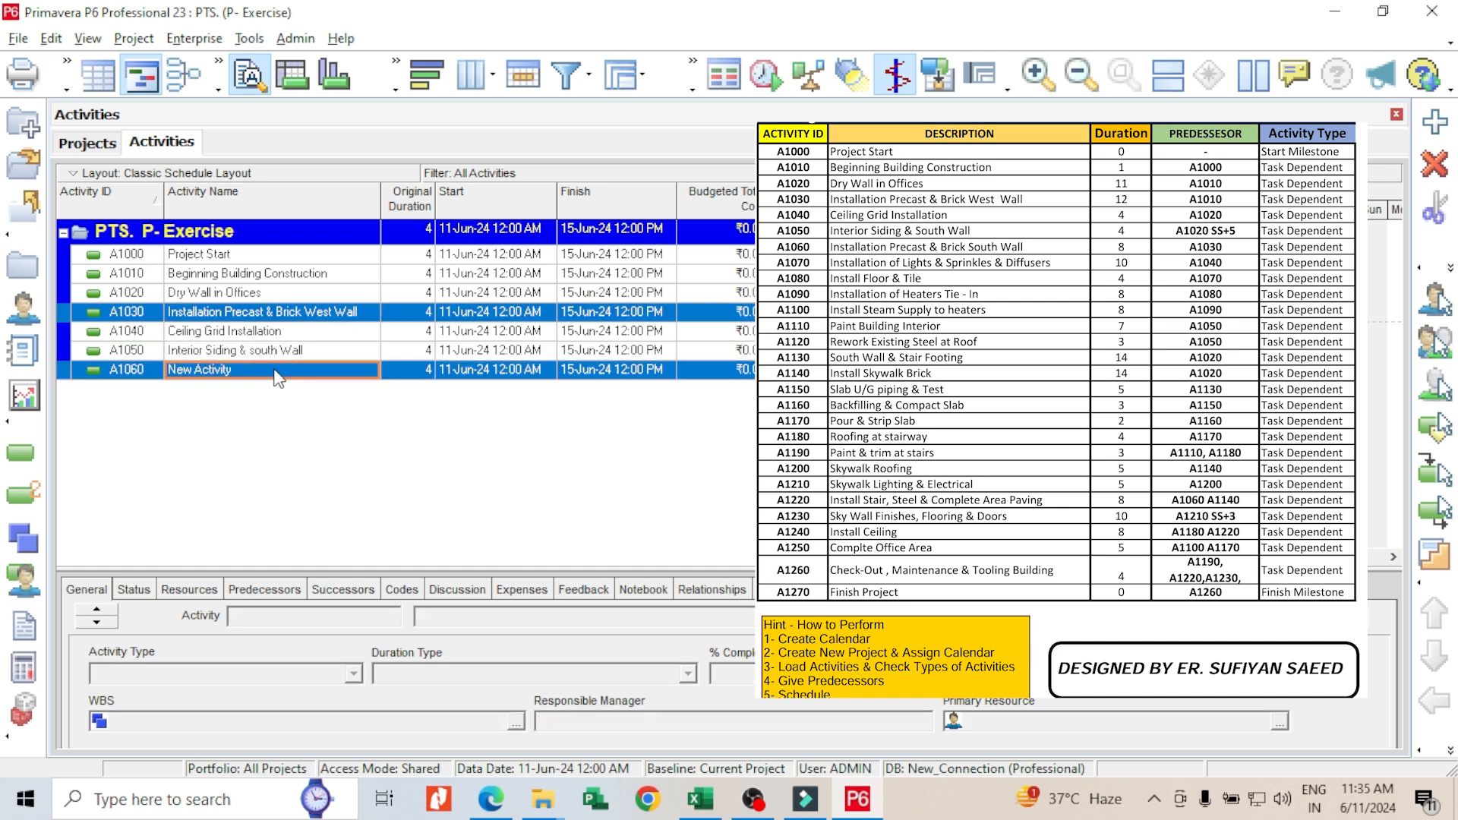
right_click(332, 367)
click(373, 376)
Step: Change the copied name of activity A1060 to "Installation Precast & Brick South Wall"
click(335, 370)
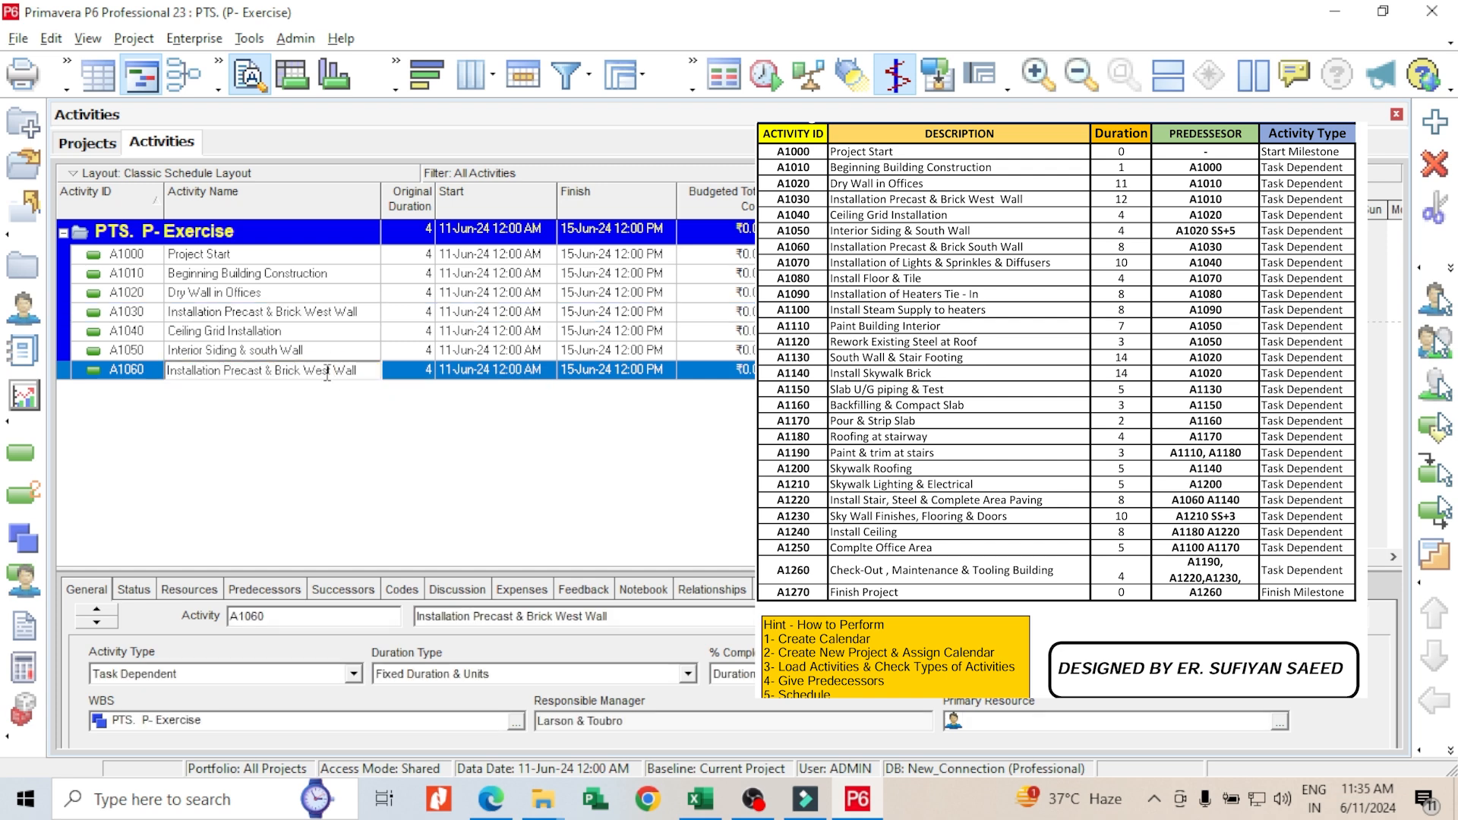
key(BackSpace)
key(BackSpace)
key(BackSpace)
key(BackSpace)
key(BackSpace)
text(South)
click(335, 408)
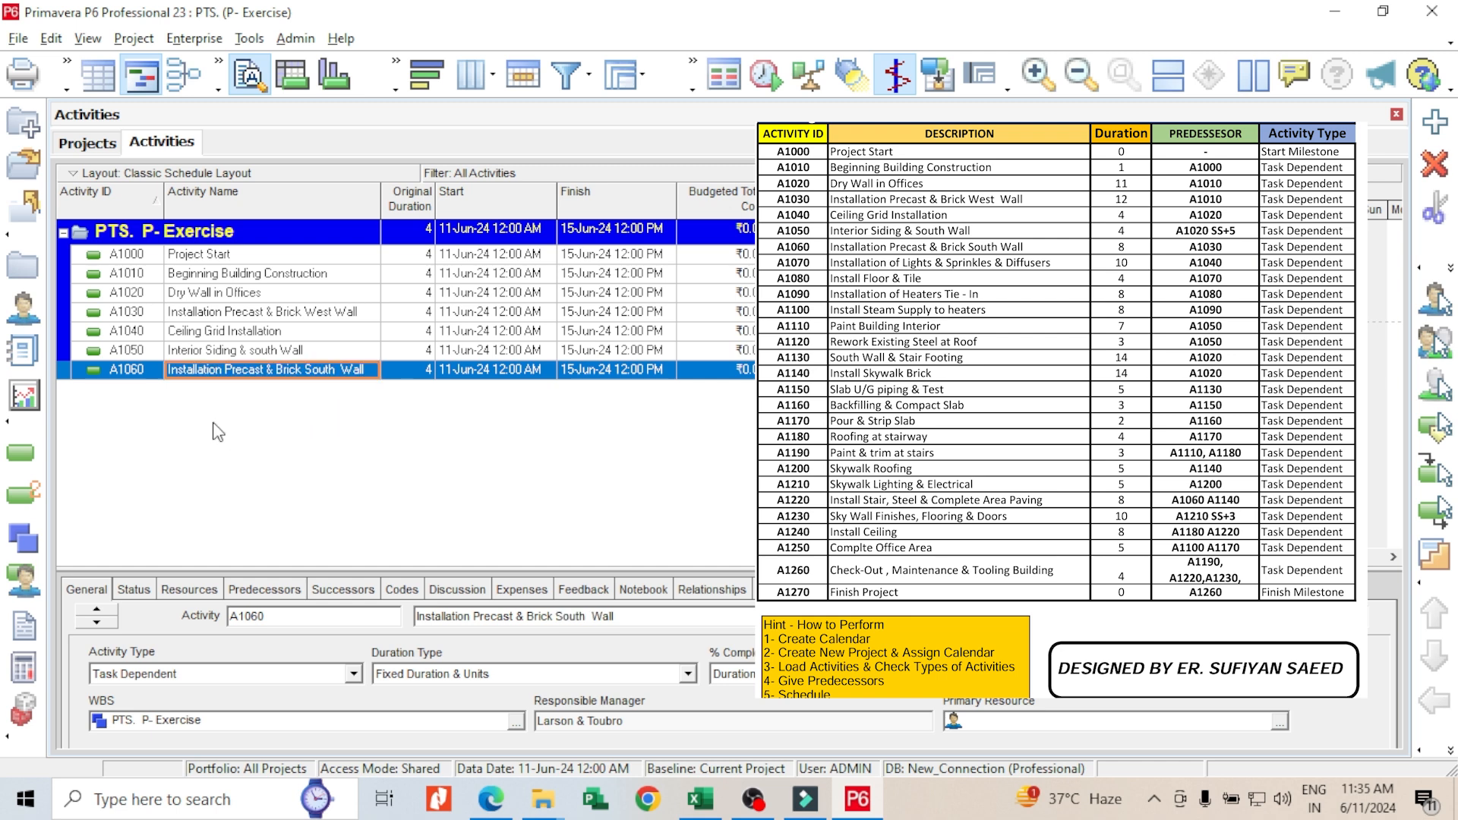
Step: Add an activity named "Installation of Lights & Spriklers & Diffusers" below the precast and brick south wall activity
right_click(225, 423)
click(304, 408)
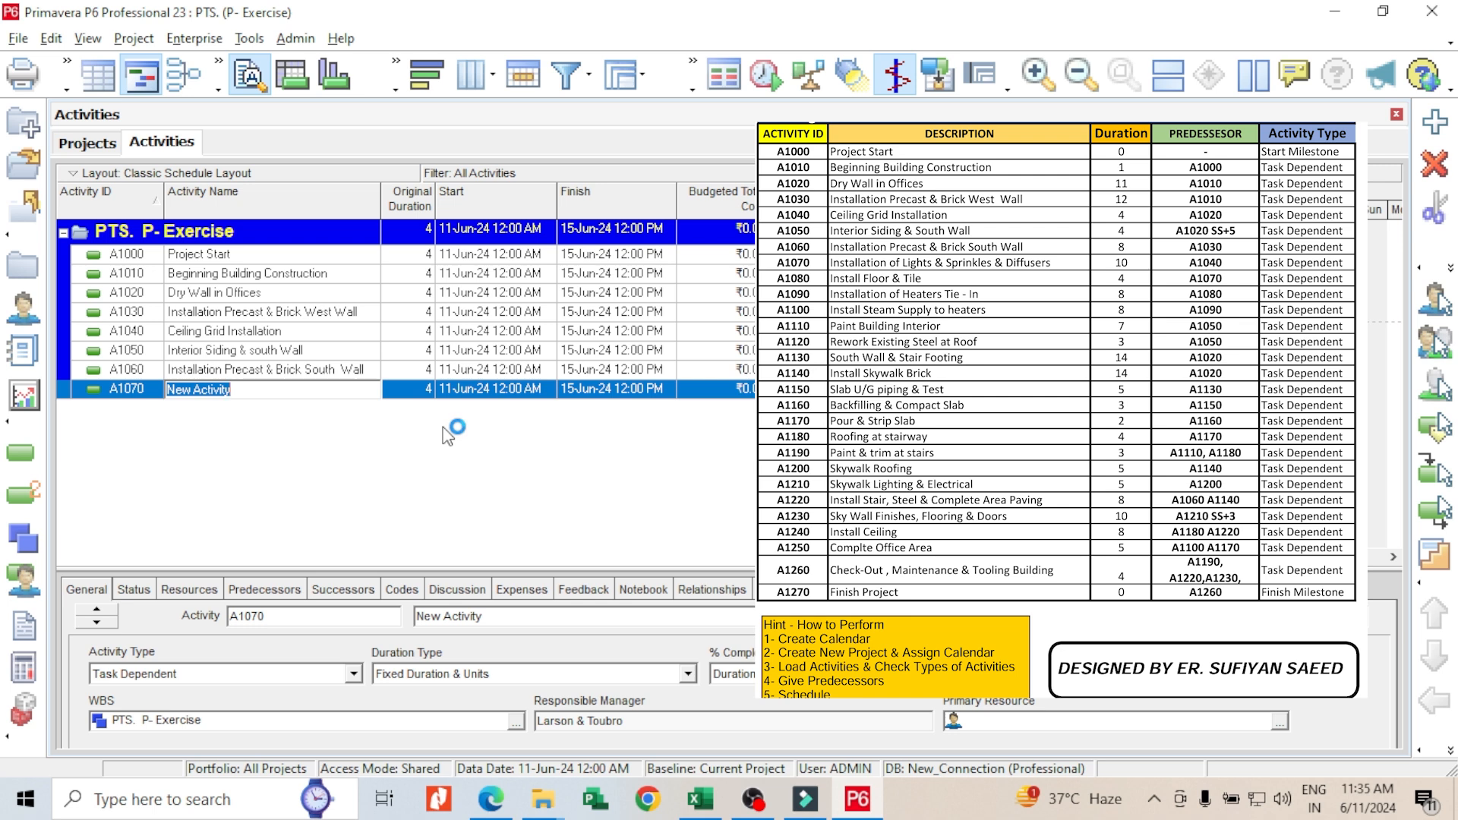
text(Installation of Lights &)
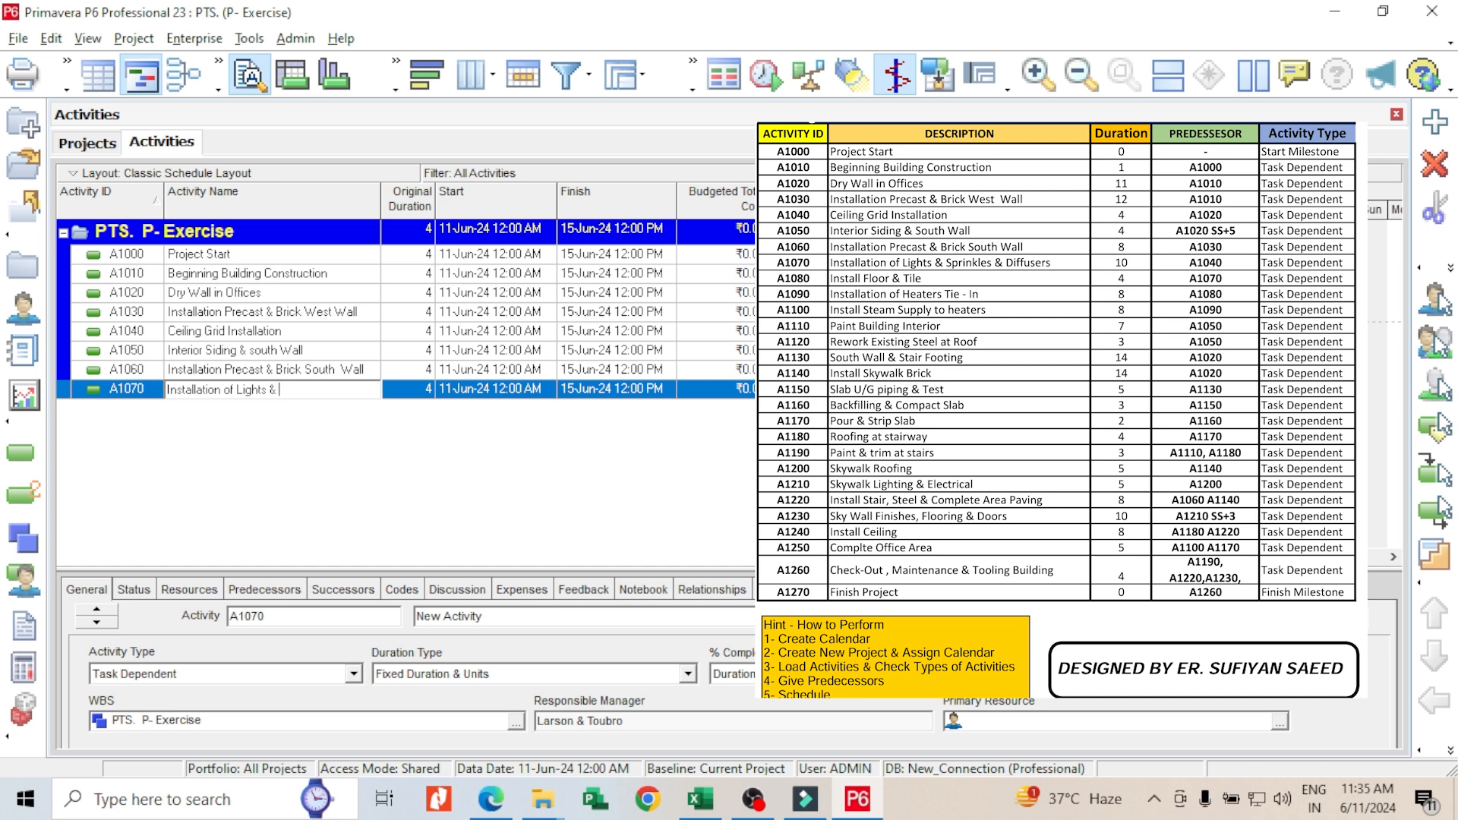
text( Spriklers & Diffusers)
click(372, 504)
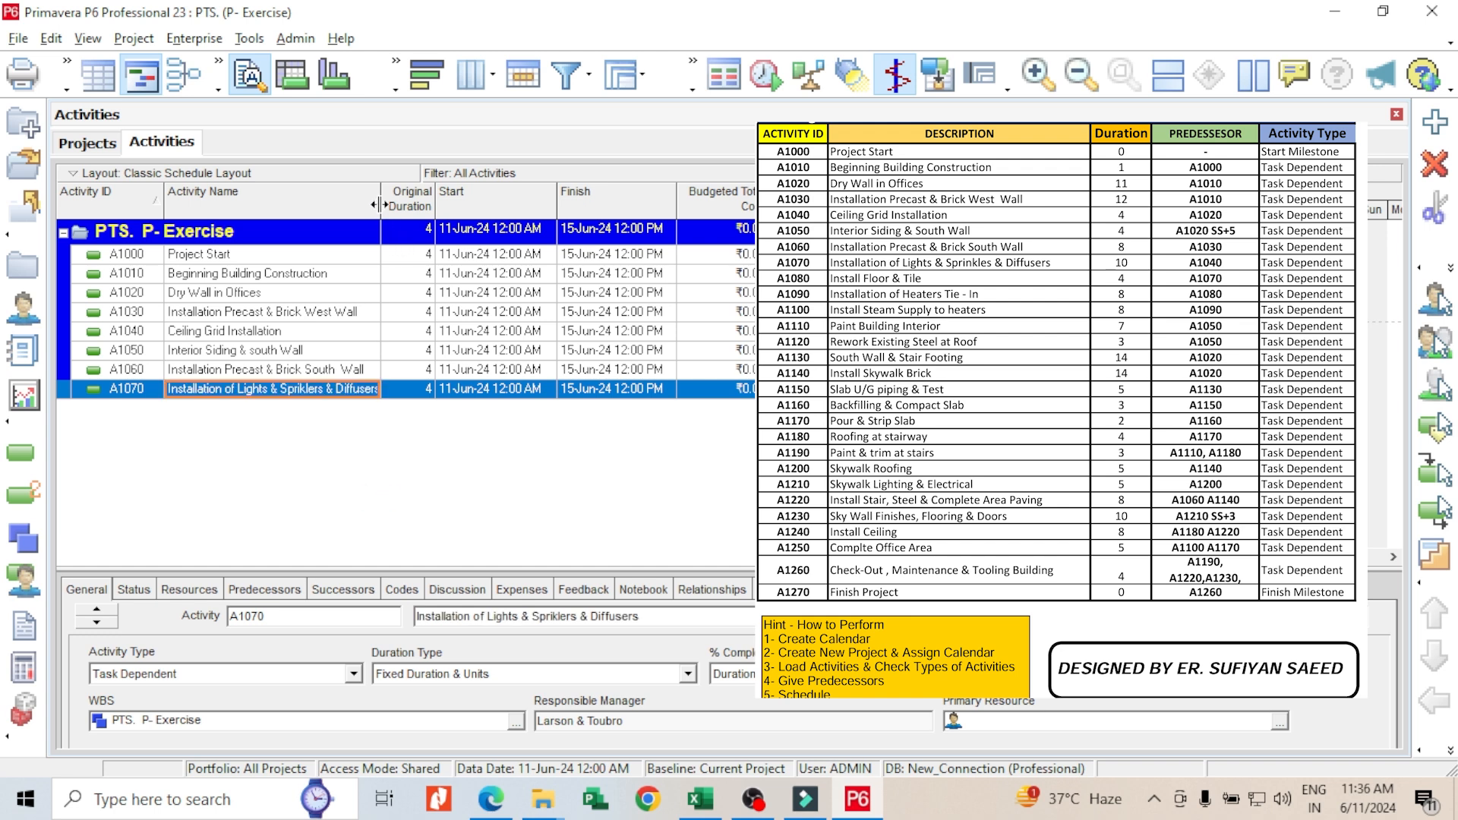
Step: Widen the Activity Name column and add an activity named "Installa Floor & Tile" below the lights, sprinklers and diffusers activity
drag(376, 205, 408, 205)
right_click(329, 429)
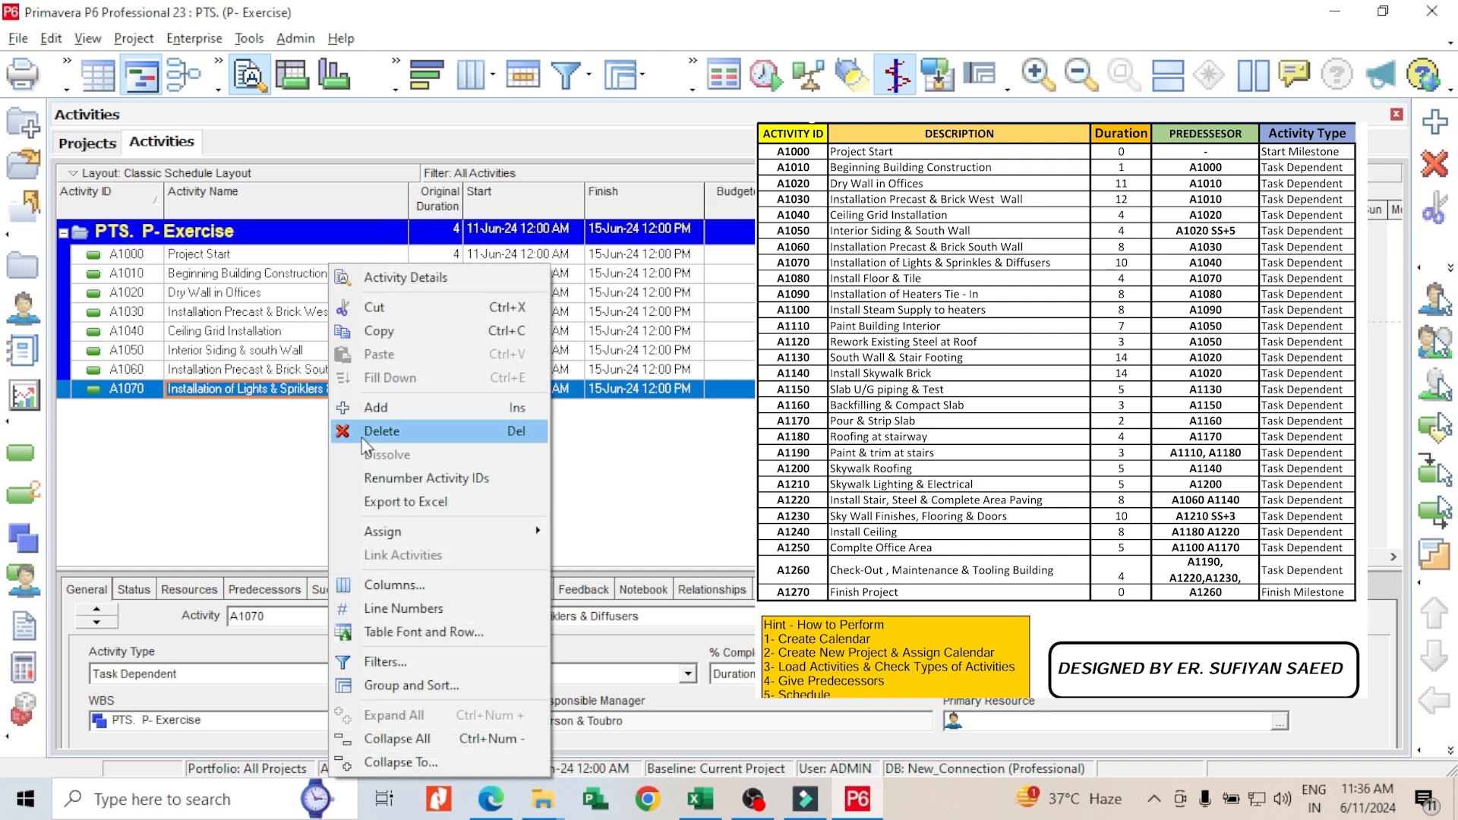
click(384, 408)
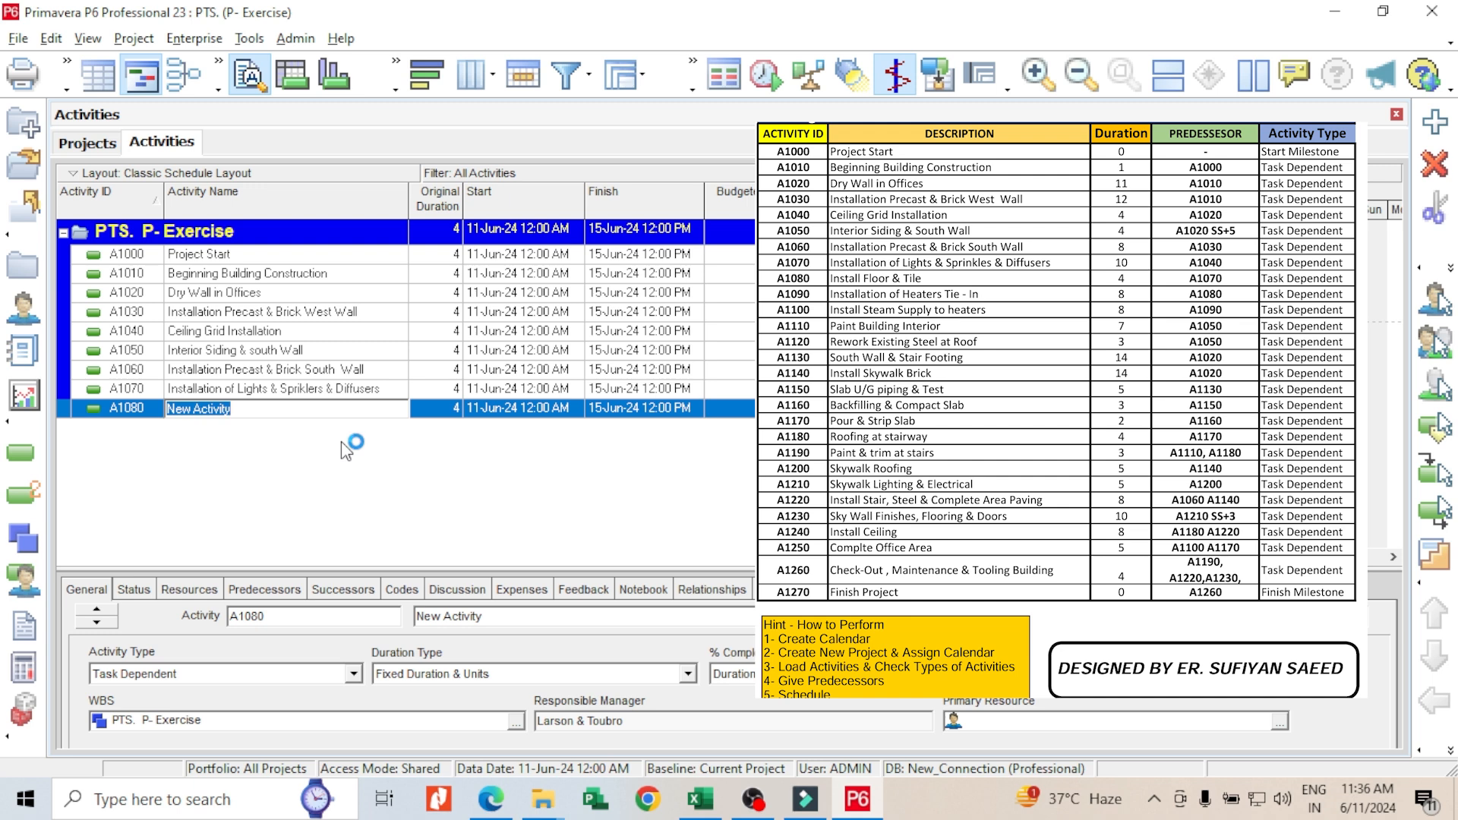
text(Installa Floor & Tile)
click(320, 463)
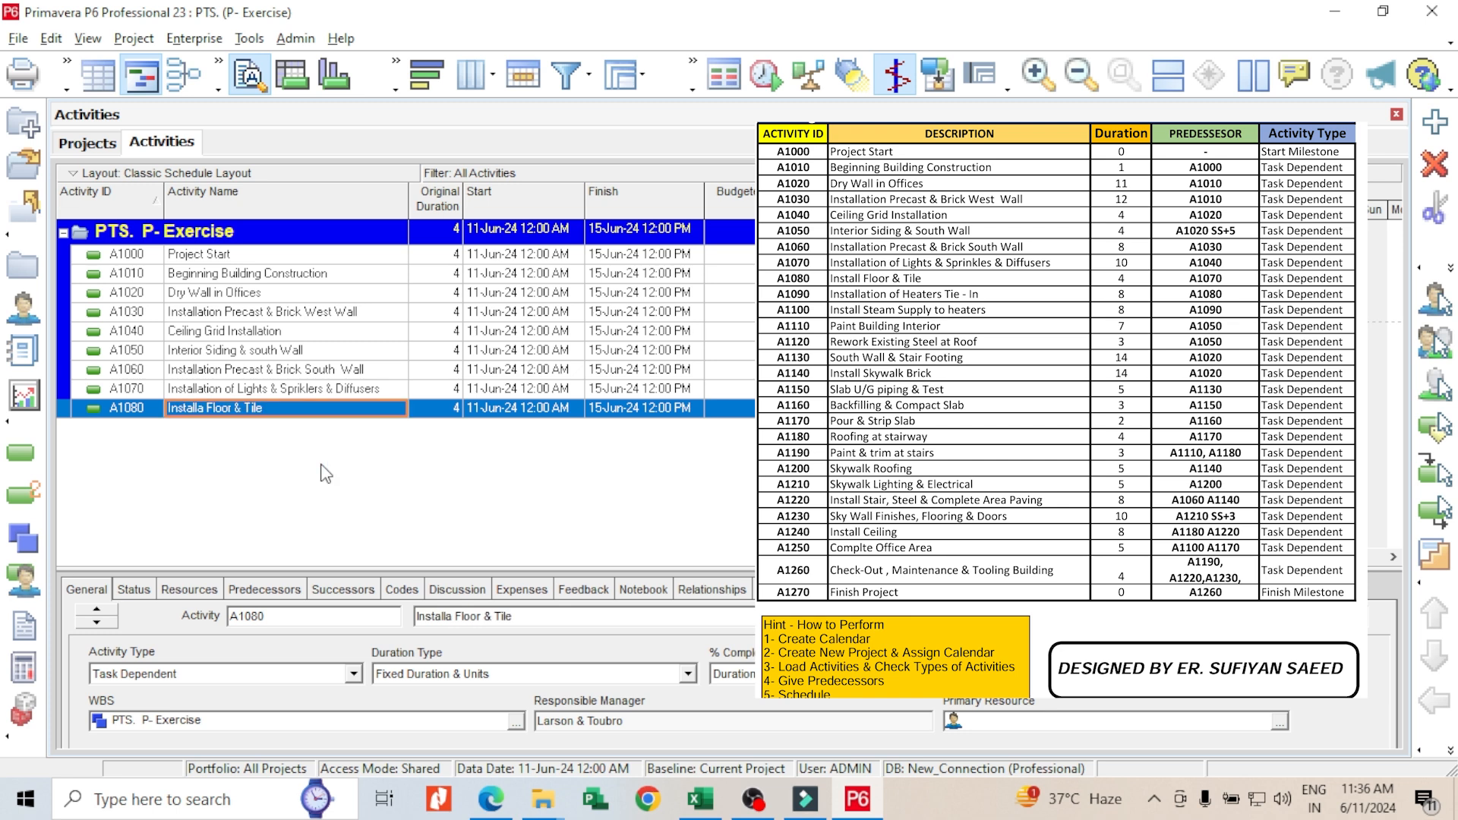
Step: Add an activity named "Installation of Heaters & Tie in" below Installa Floor & Tile
right_click(395, 483)
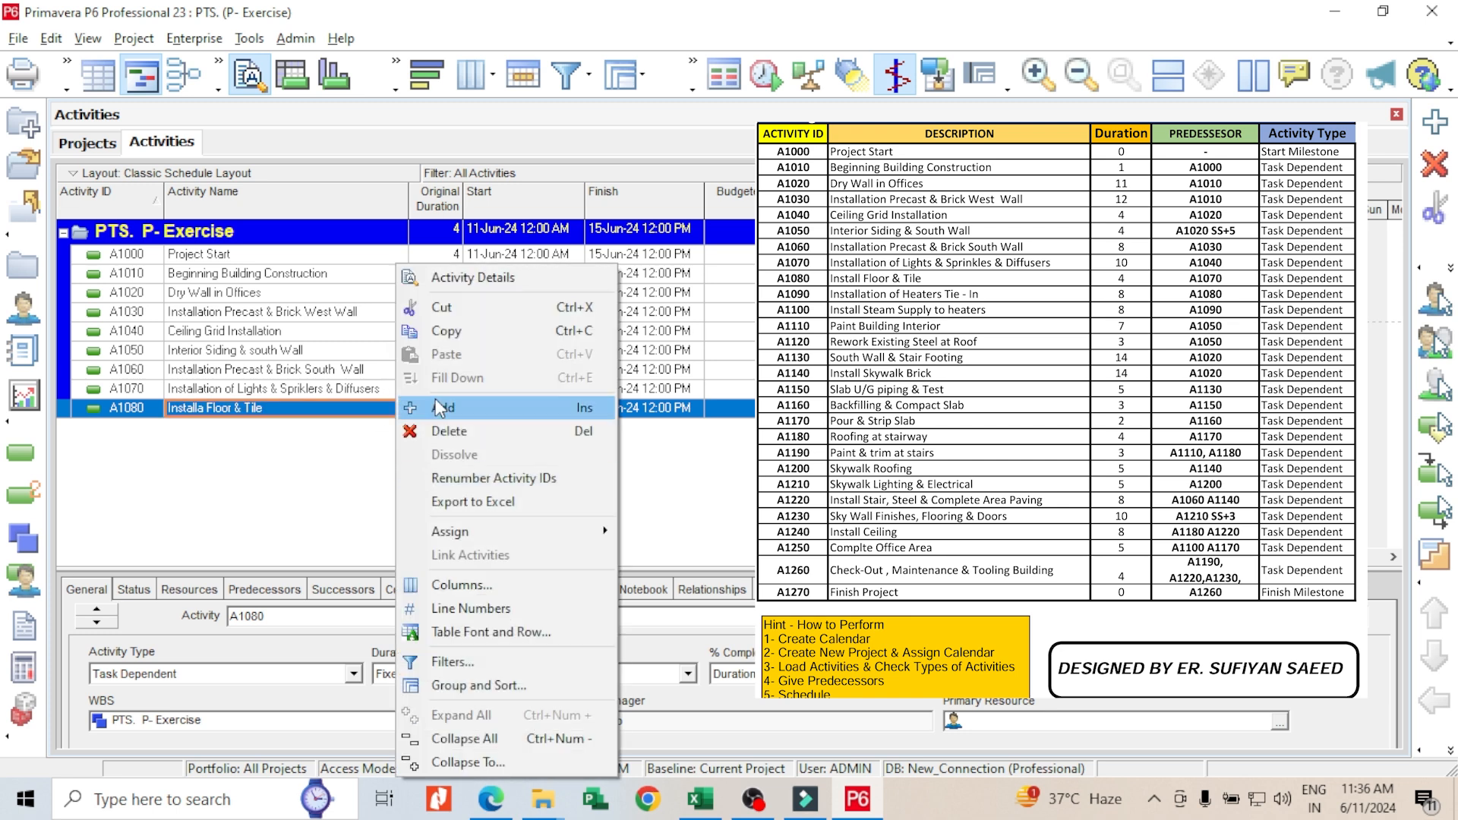
click(452, 408)
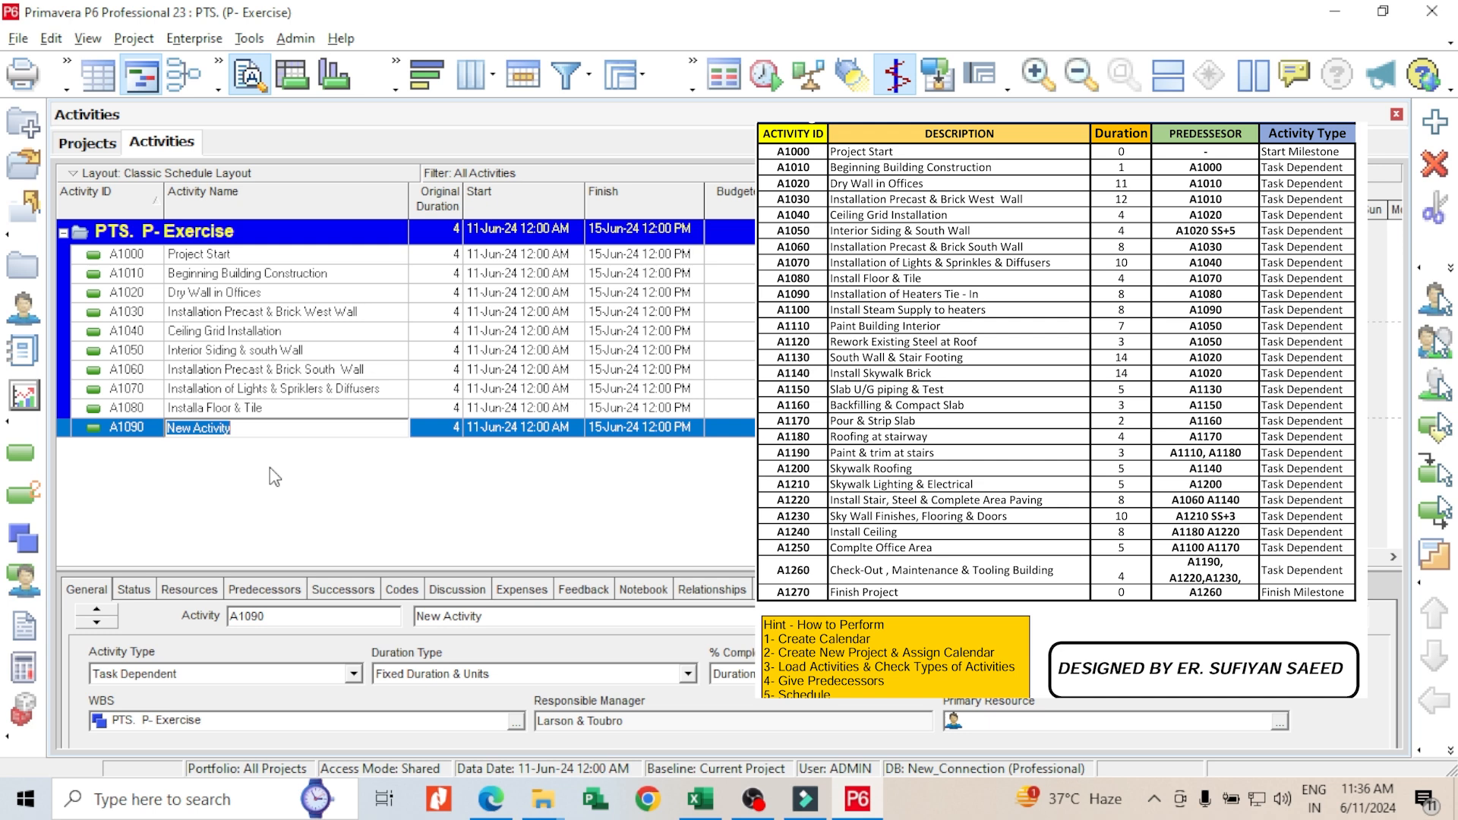
text(Installation of Heaters)
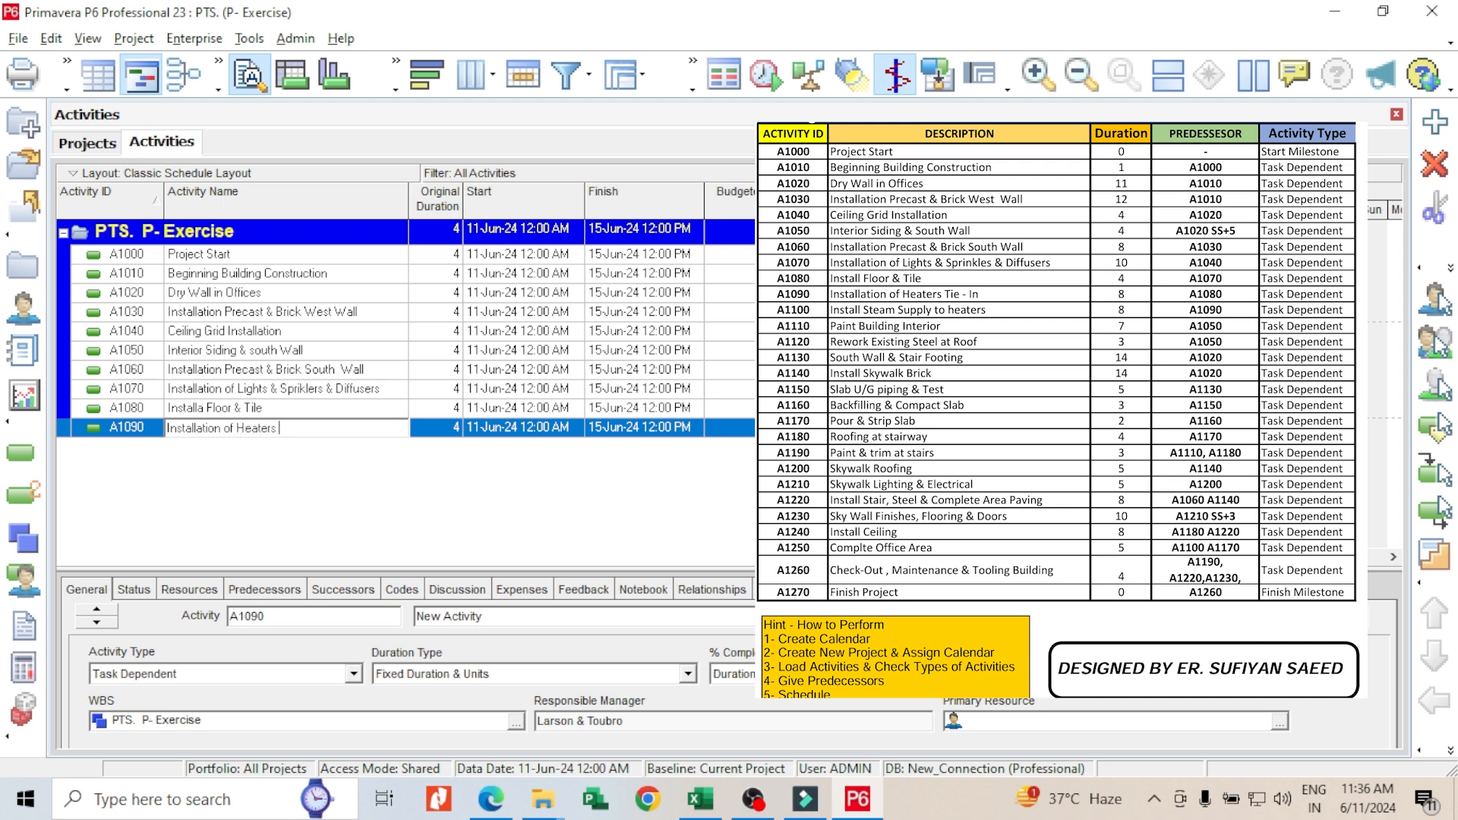
text( & Tie in)
key(Return)
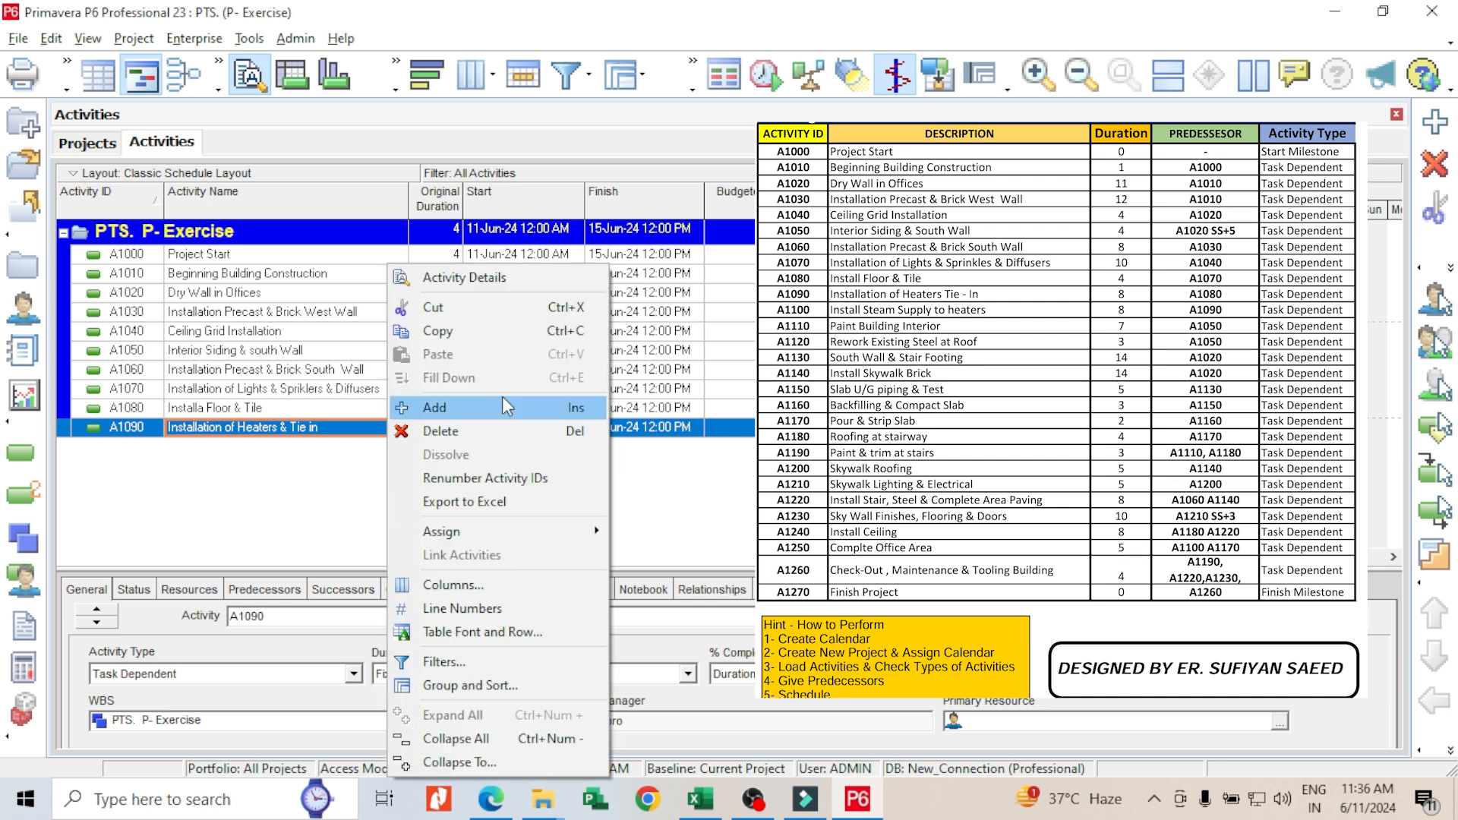
Step: Hide the bottom layout with the activity details to make room for the activity table
right_click(385, 505)
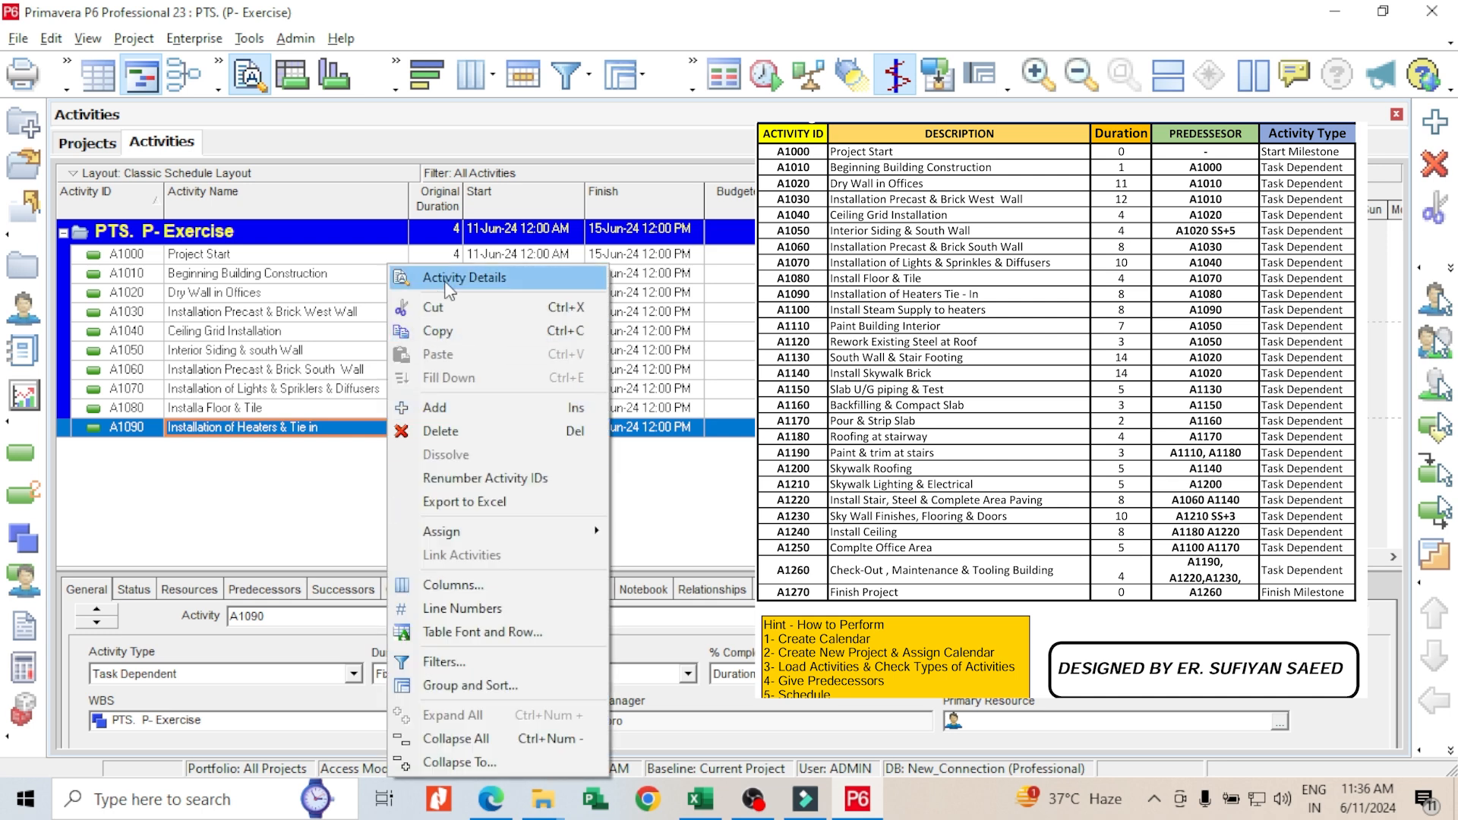
click(322, 460)
click(95, 43)
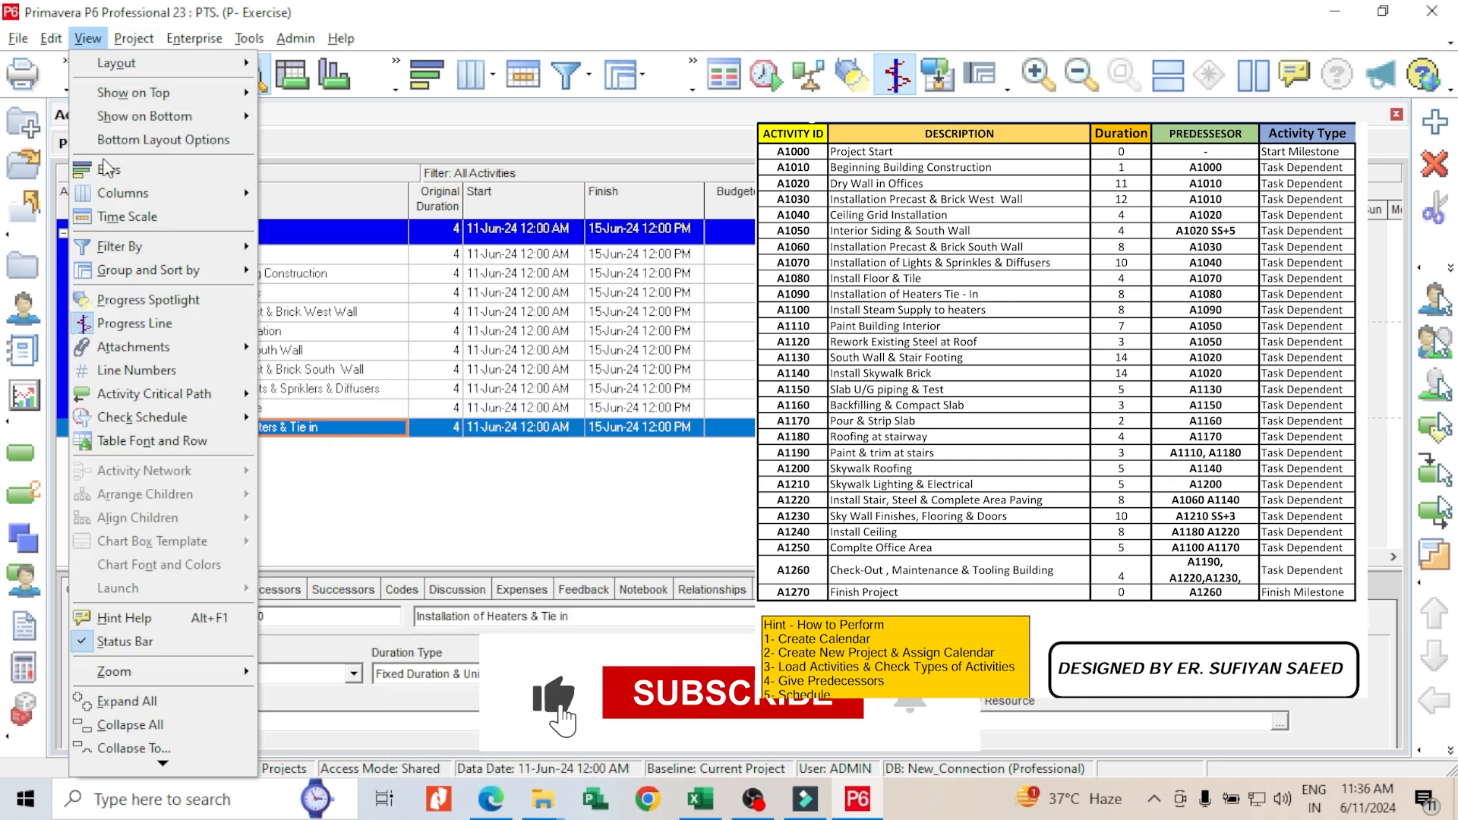
mouse_move(216, 129)
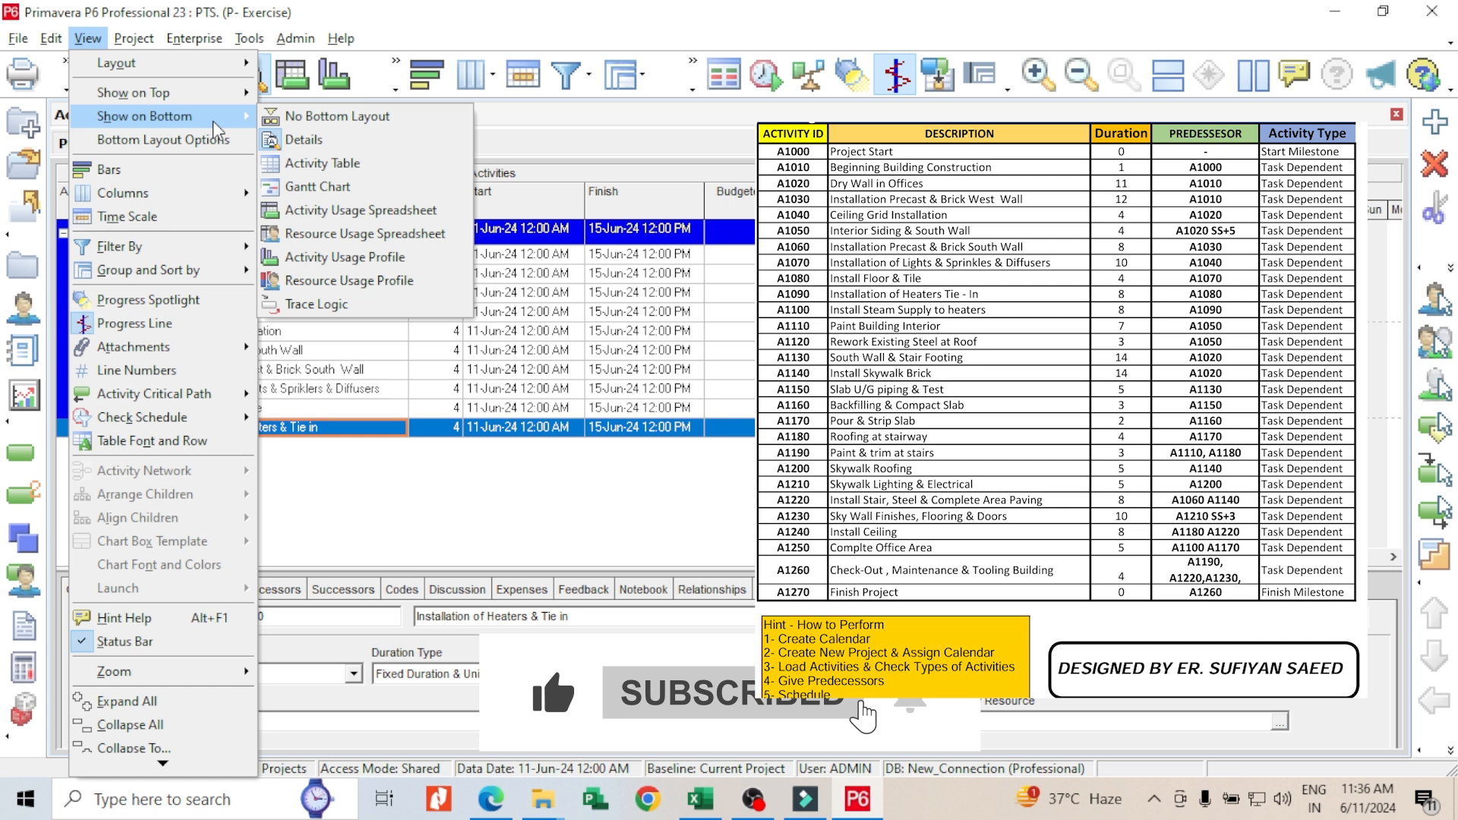
click(319, 118)
Step: Add 18 activities with the default name below Installation of Heaters & Tie in, extending the list to ID A1270
right_click(439, 485)
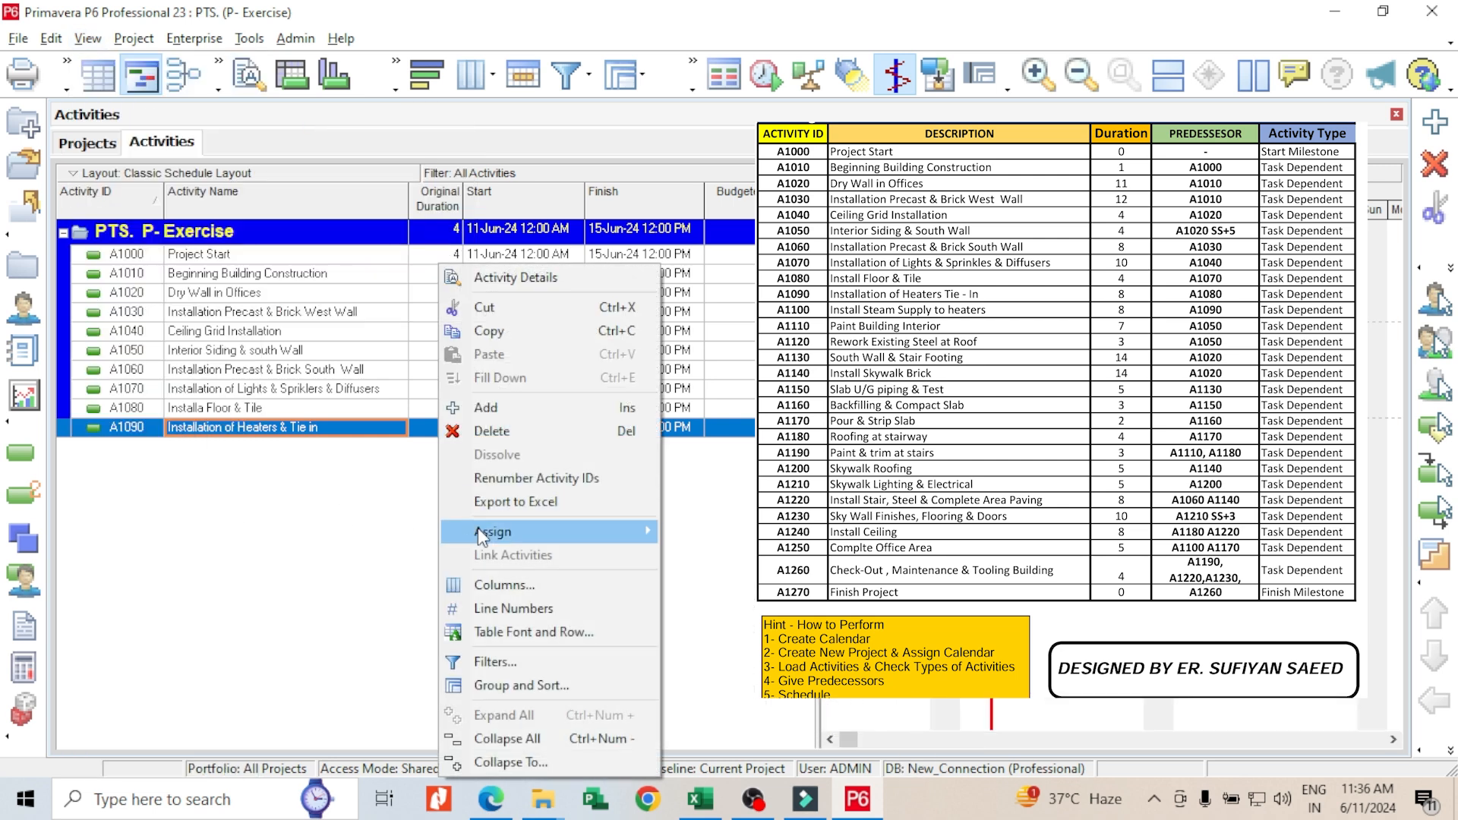
click(501, 410)
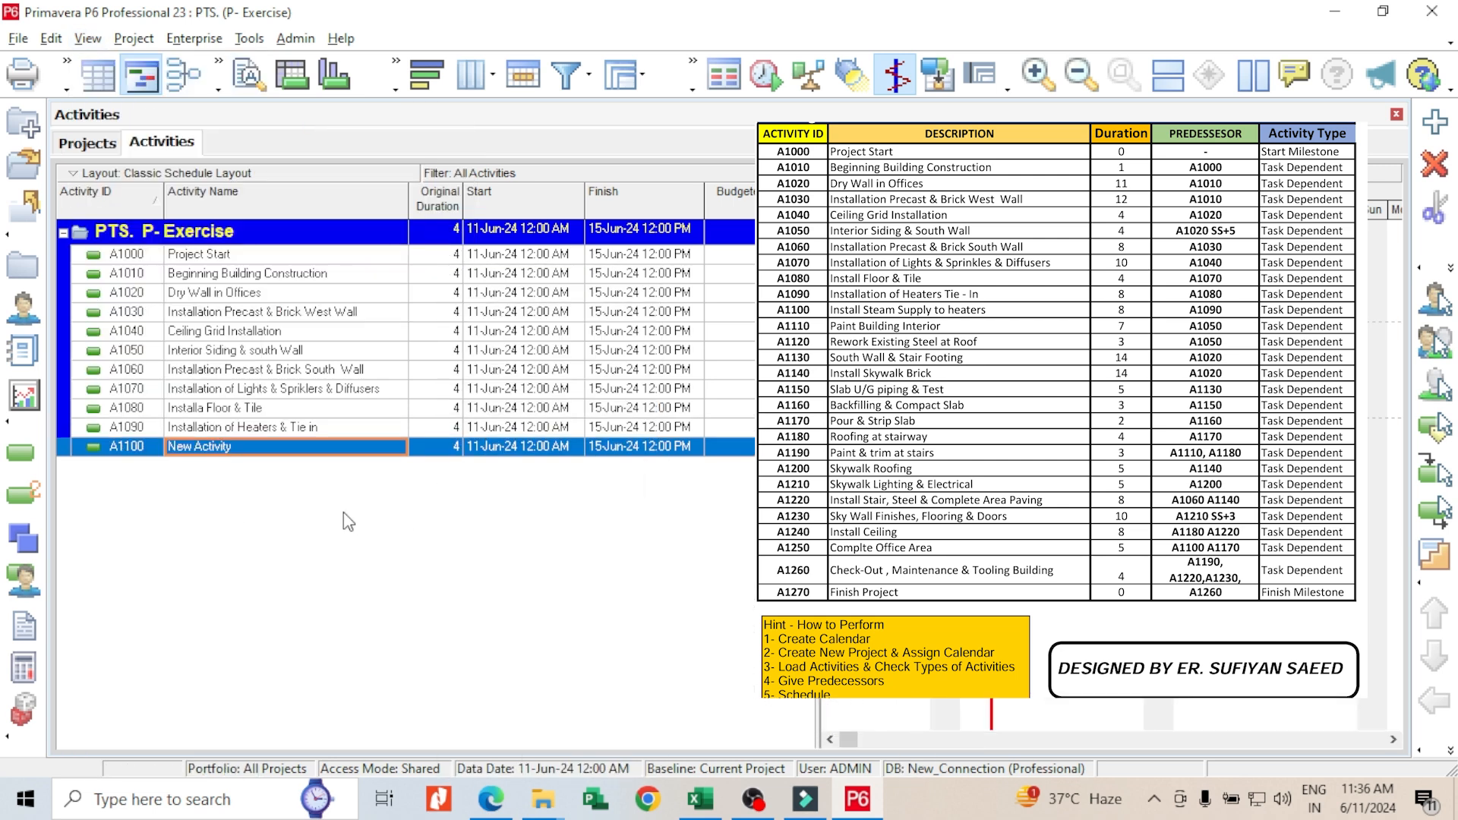
right_click(452, 525)
click(502, 156)
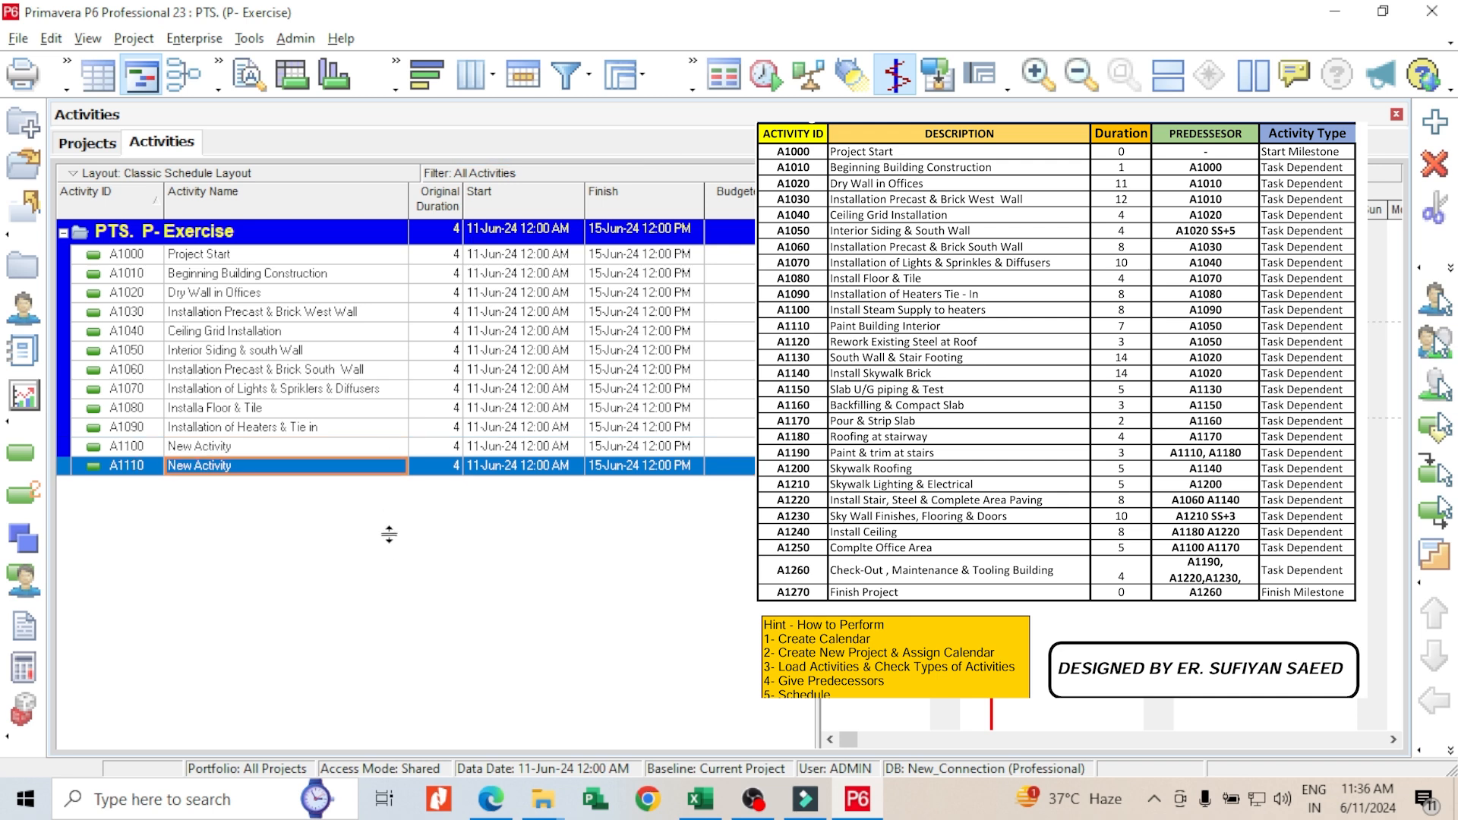
right_click(422, 558)
click(480, 187)
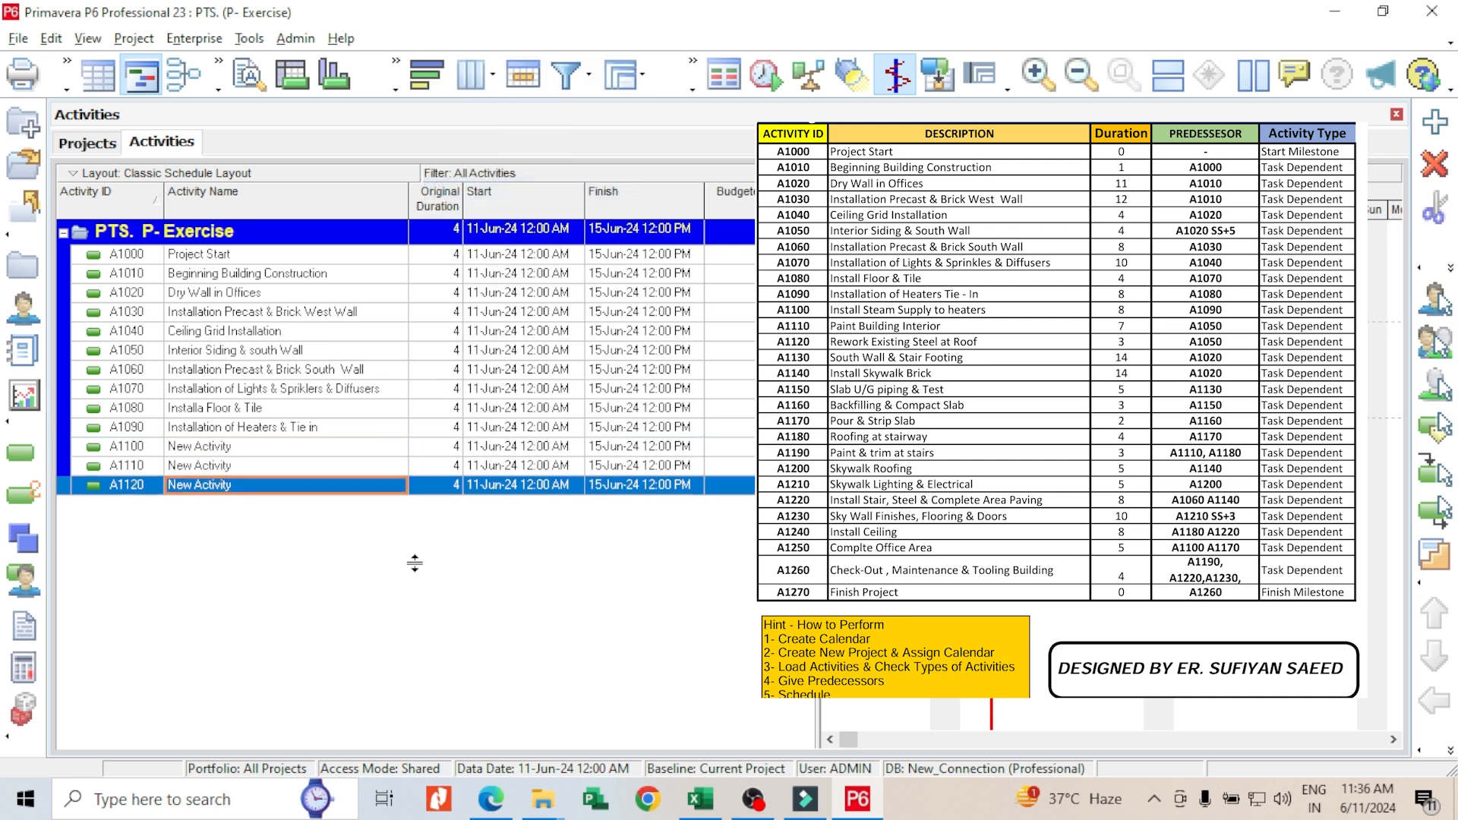
right_click(438, 568)
click(473, 190)
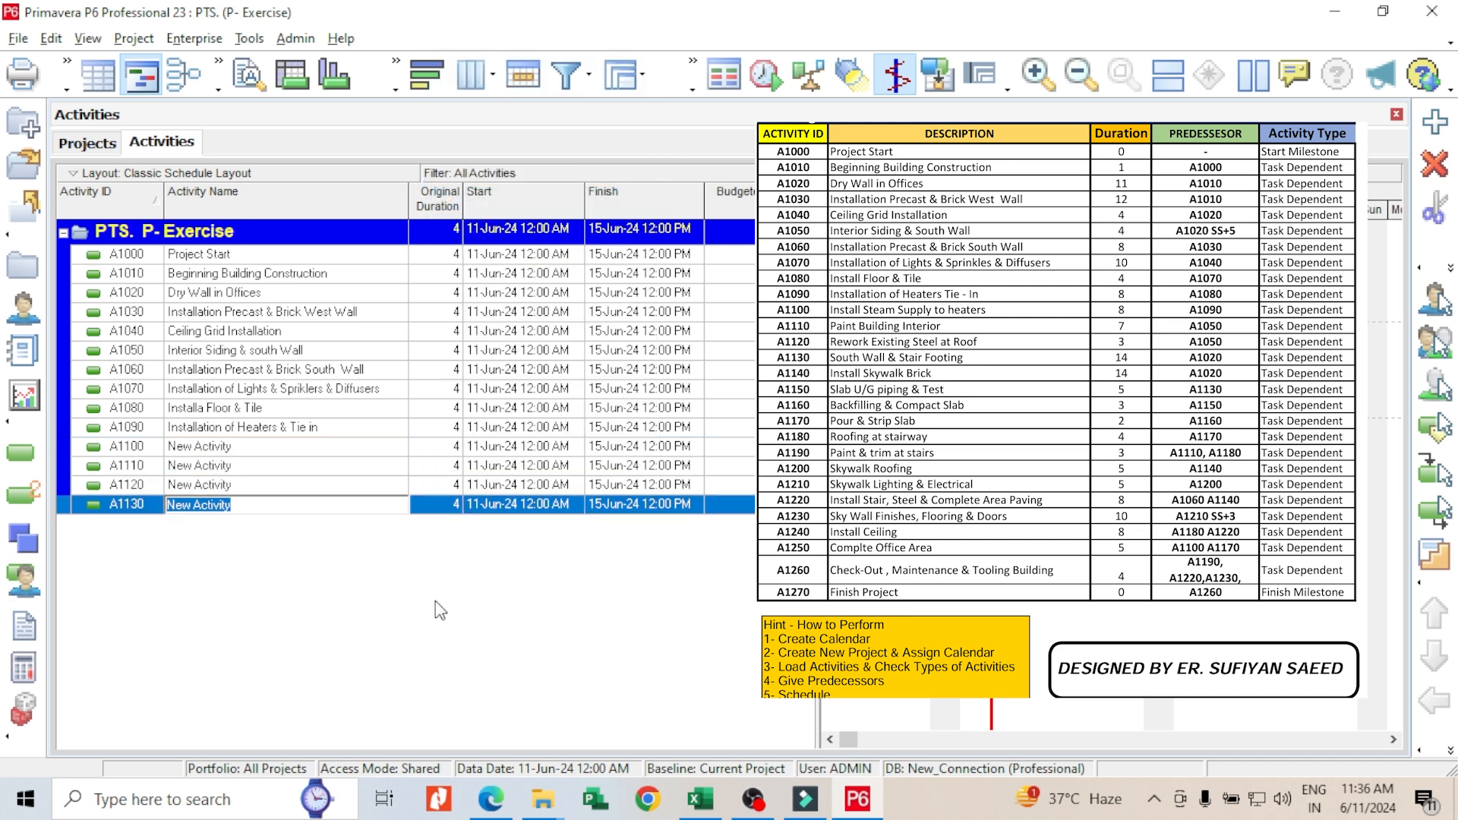
right_click(435, 600)
click(486, 229)
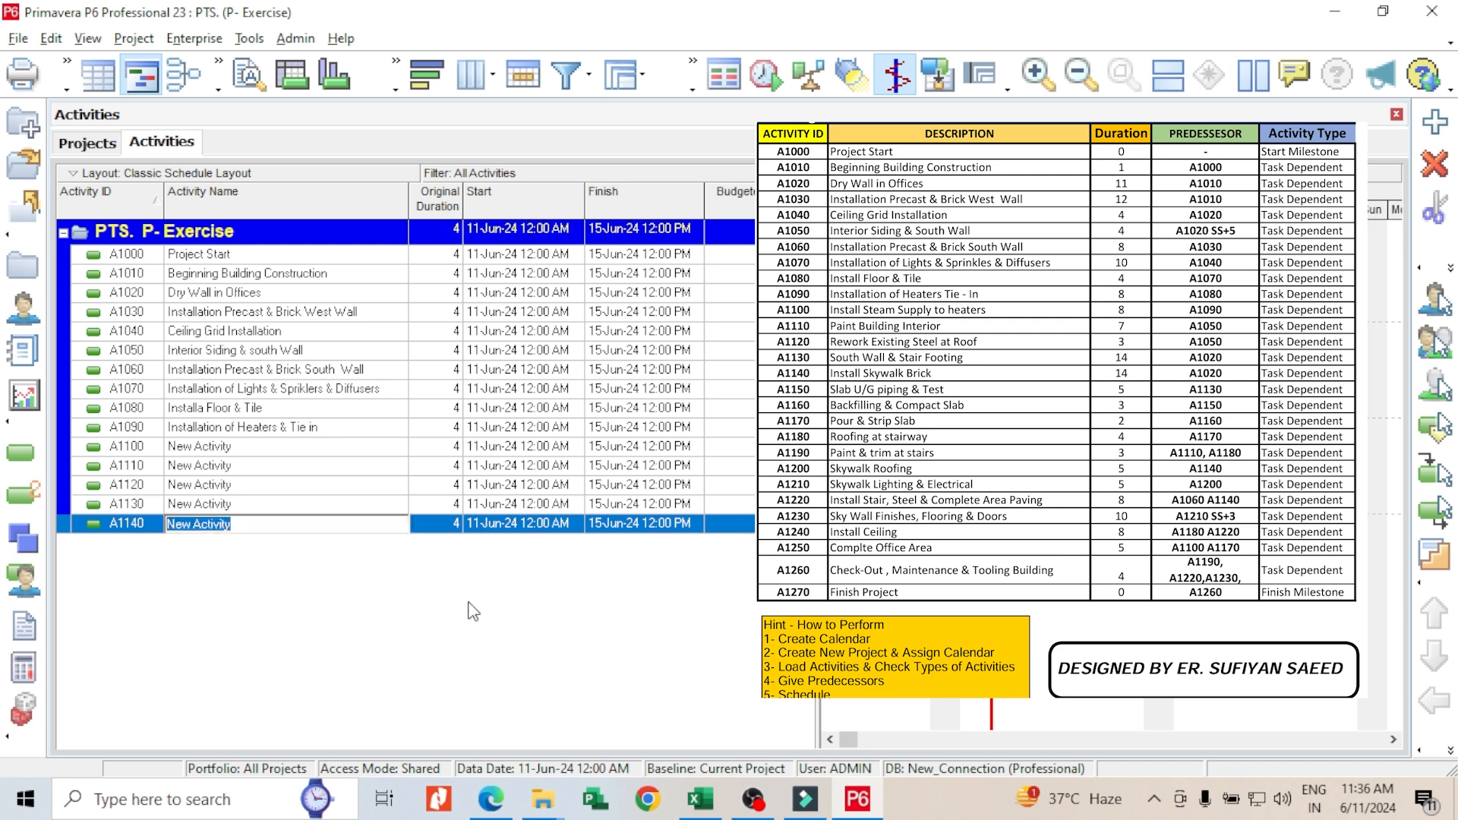
right_click(509, 598)
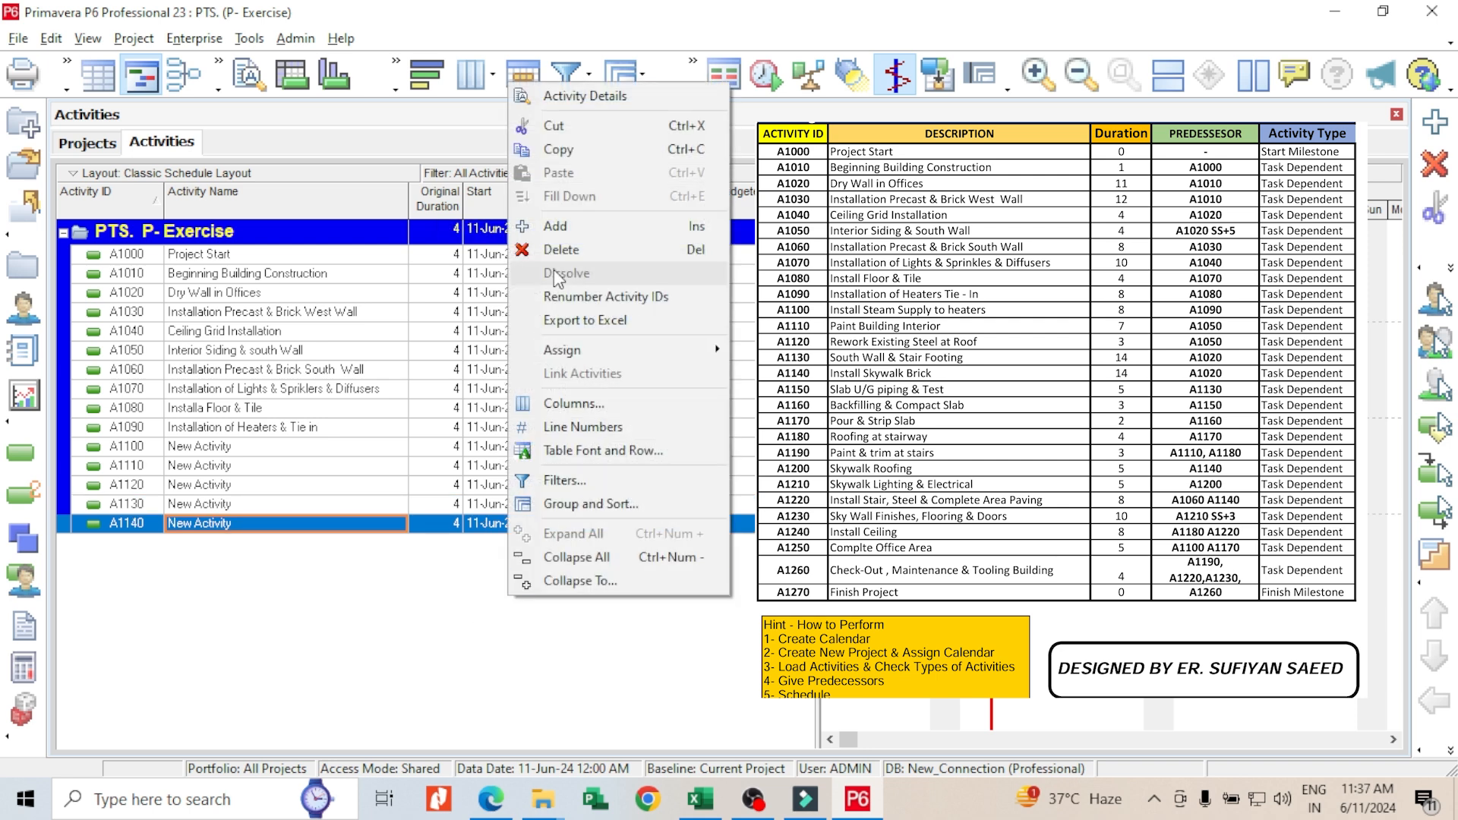
click(559, 228)
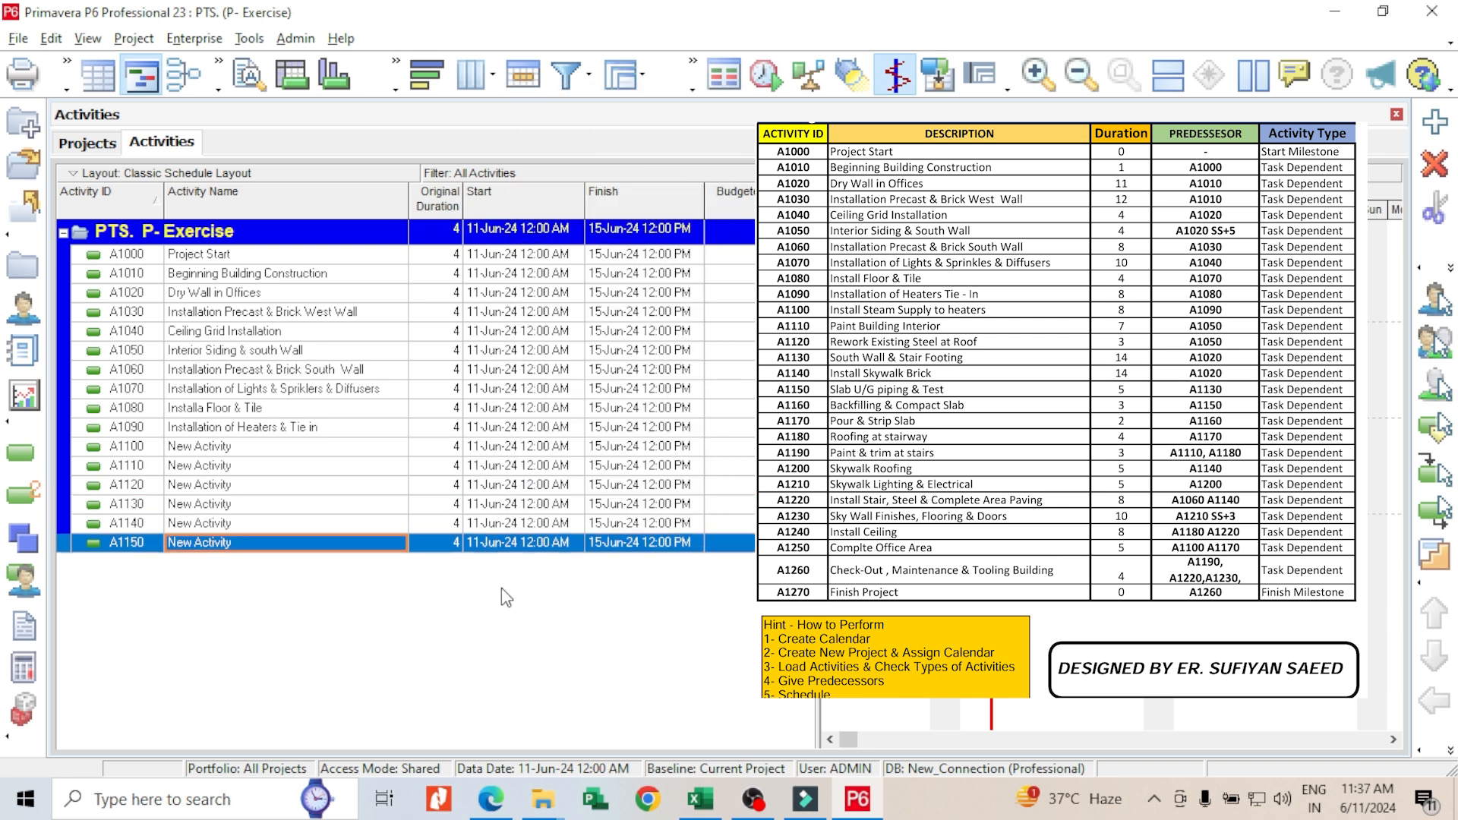
right_click(503, 608)
click(554, 242)
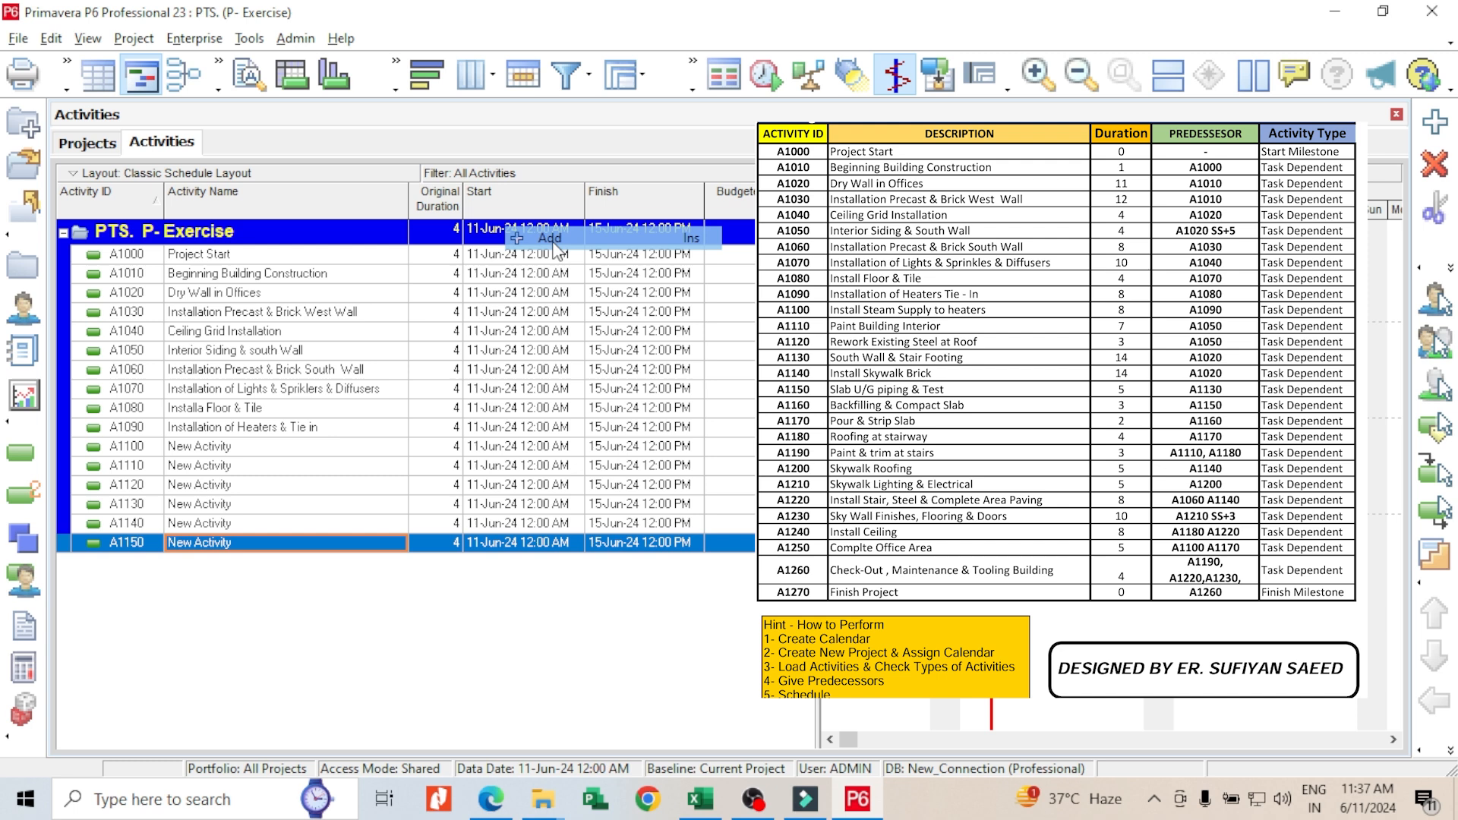
right_click(455, 645)
click(510, 270)
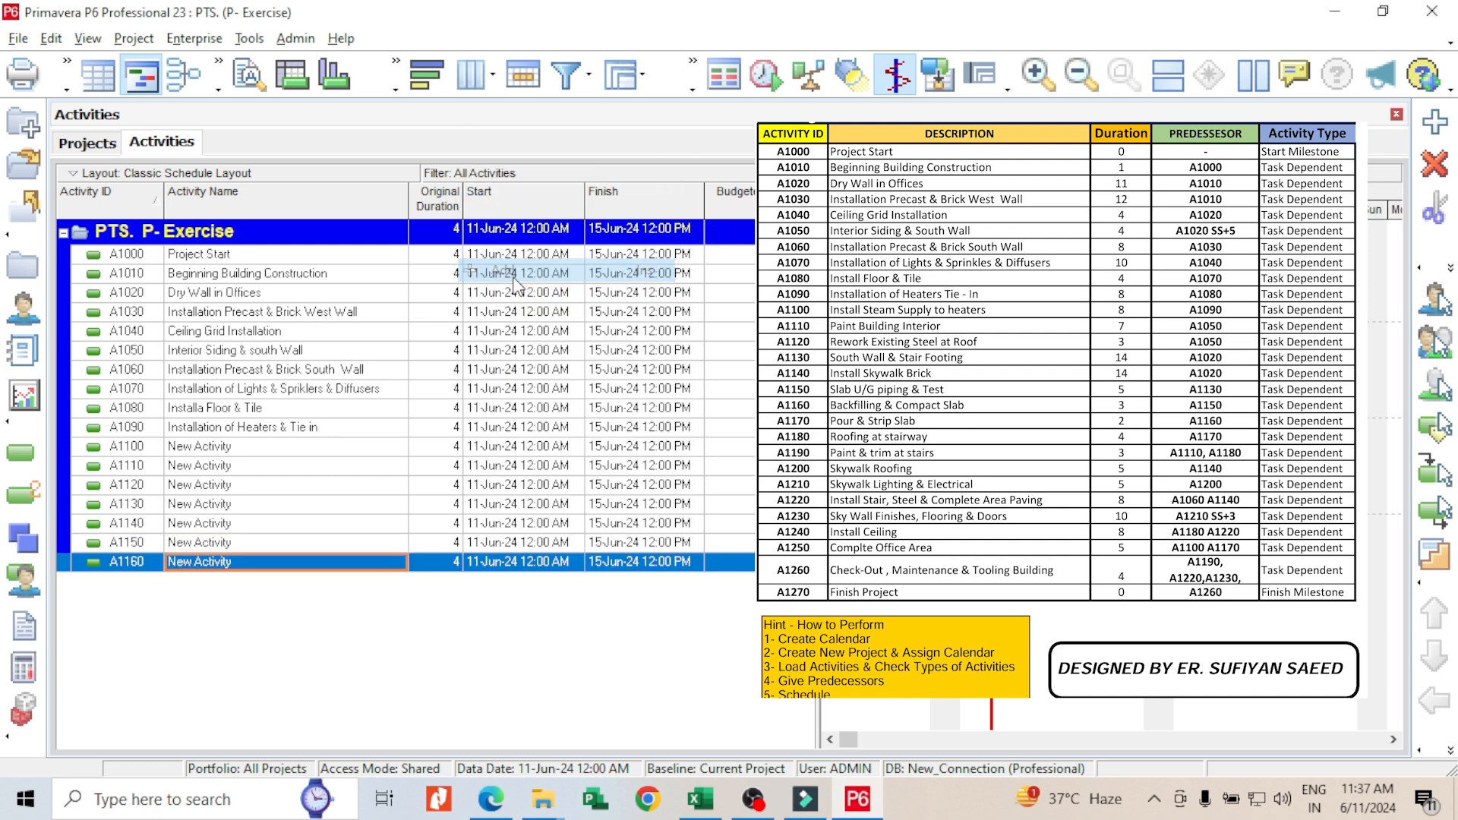
right_click(449, 636)
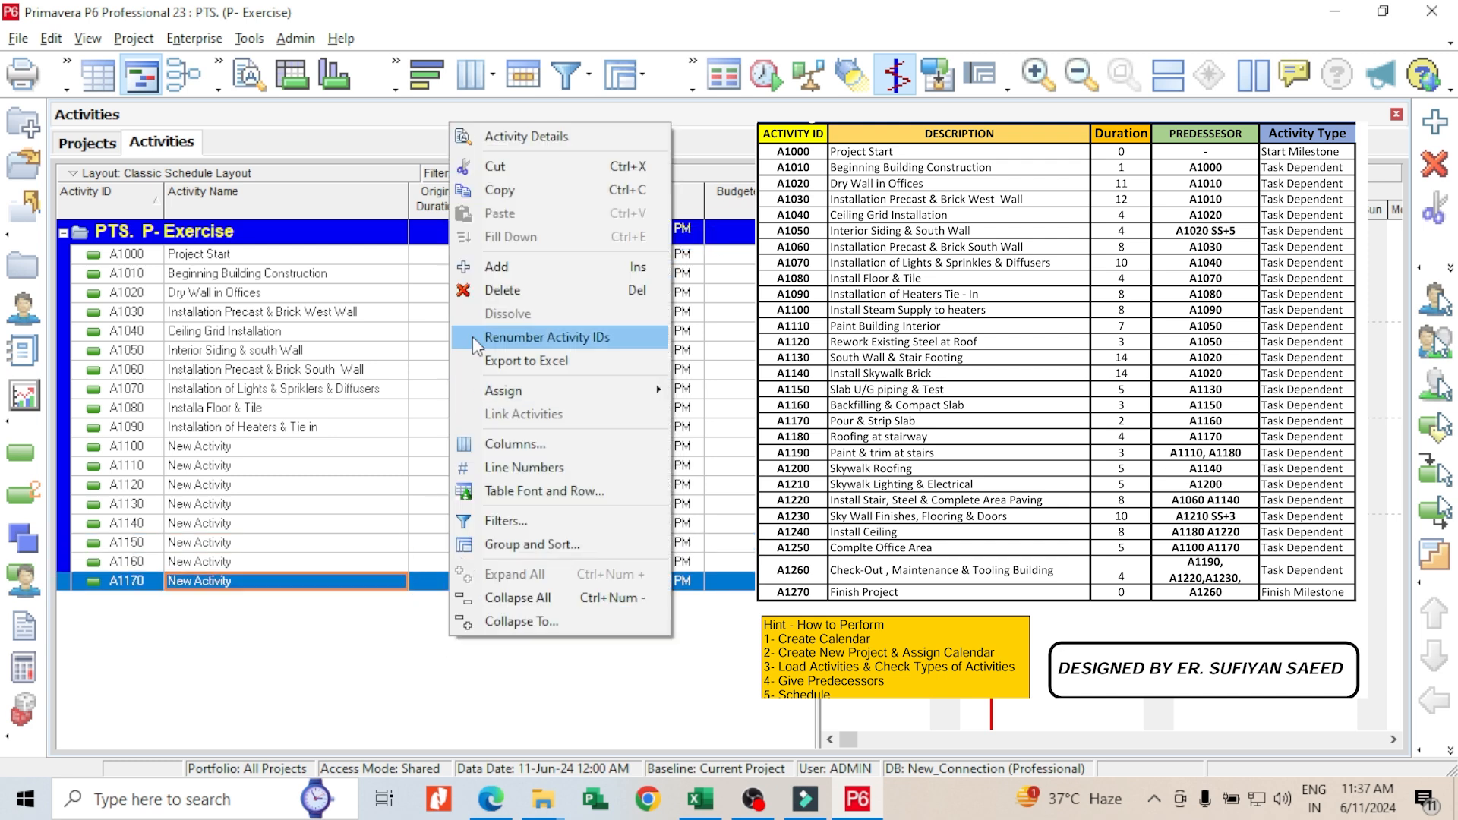
click(500, 267)
right_click(445, 675)
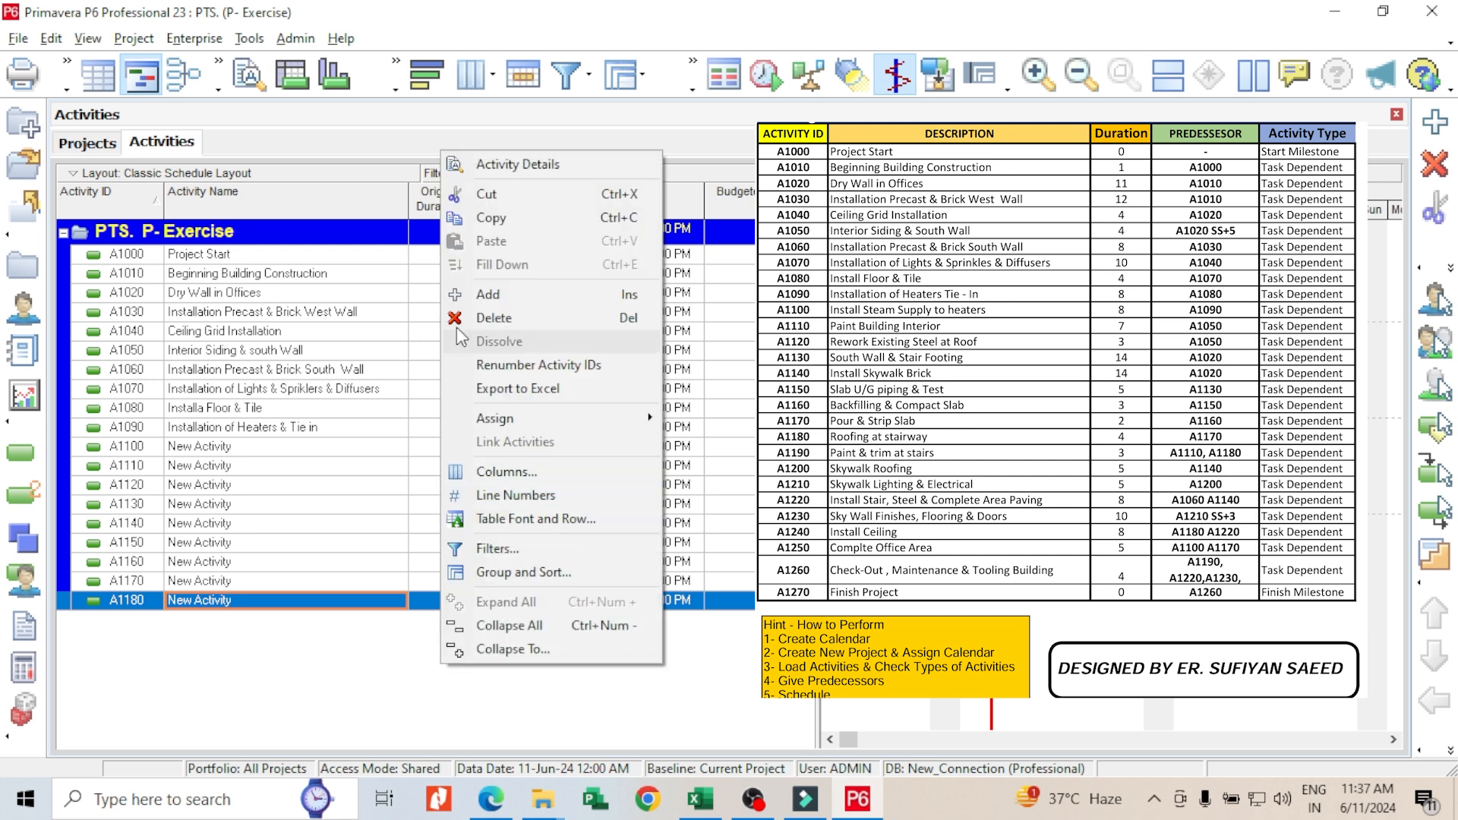
click(483, 294)
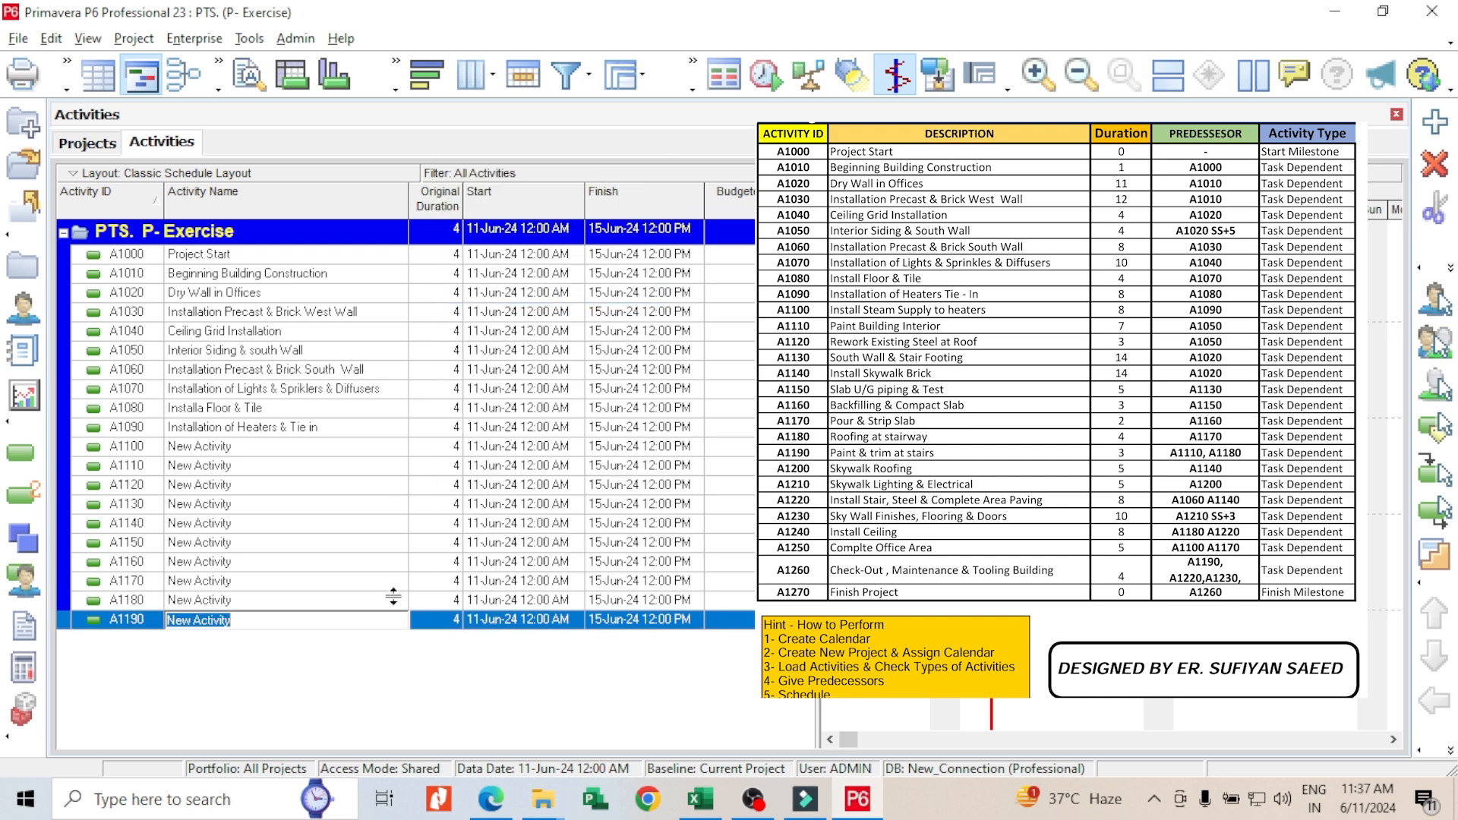
right_click(444, 705)
click(479, 332)
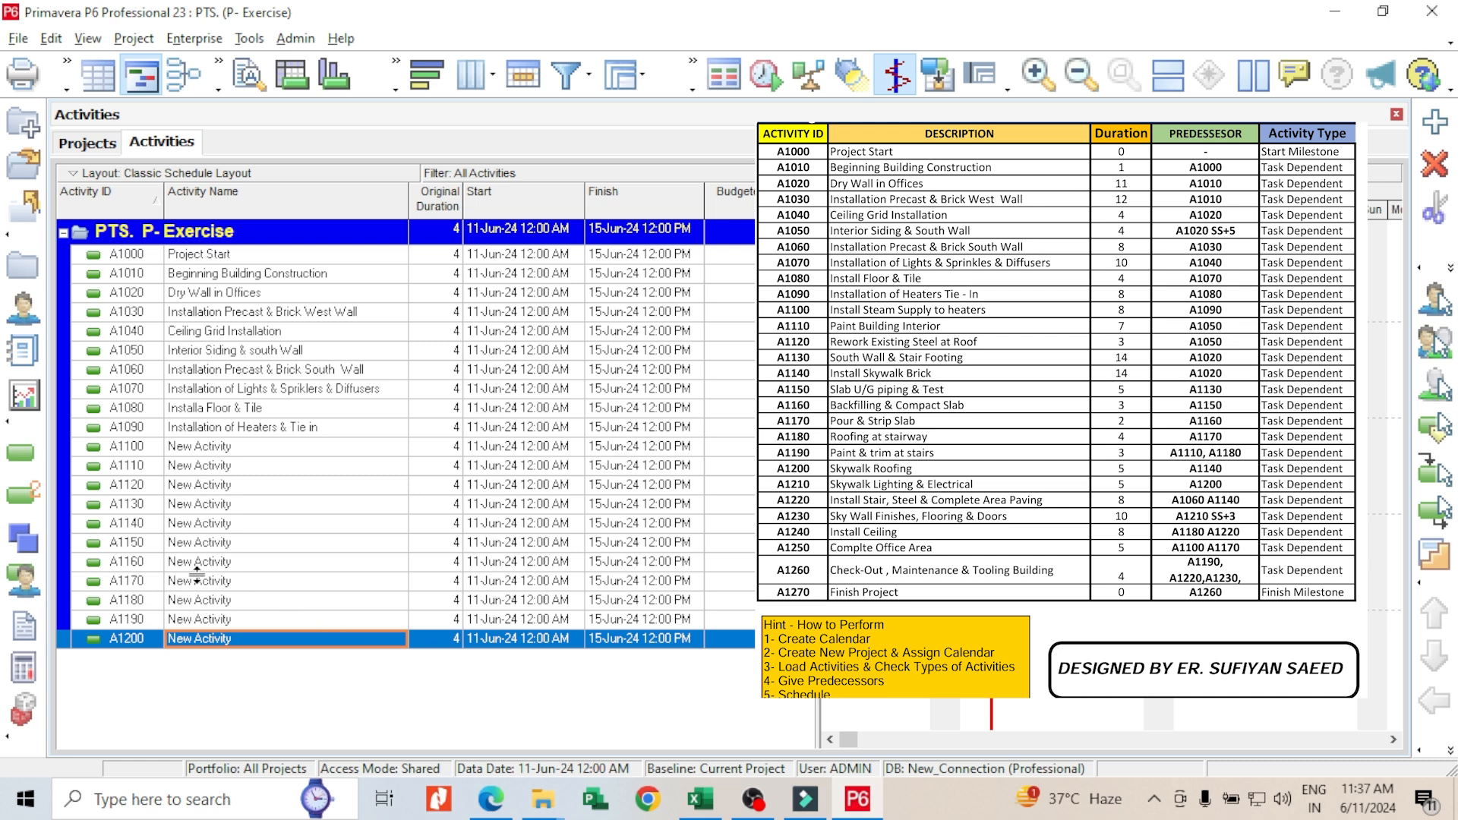
key(Insert)
click(1435, 123)
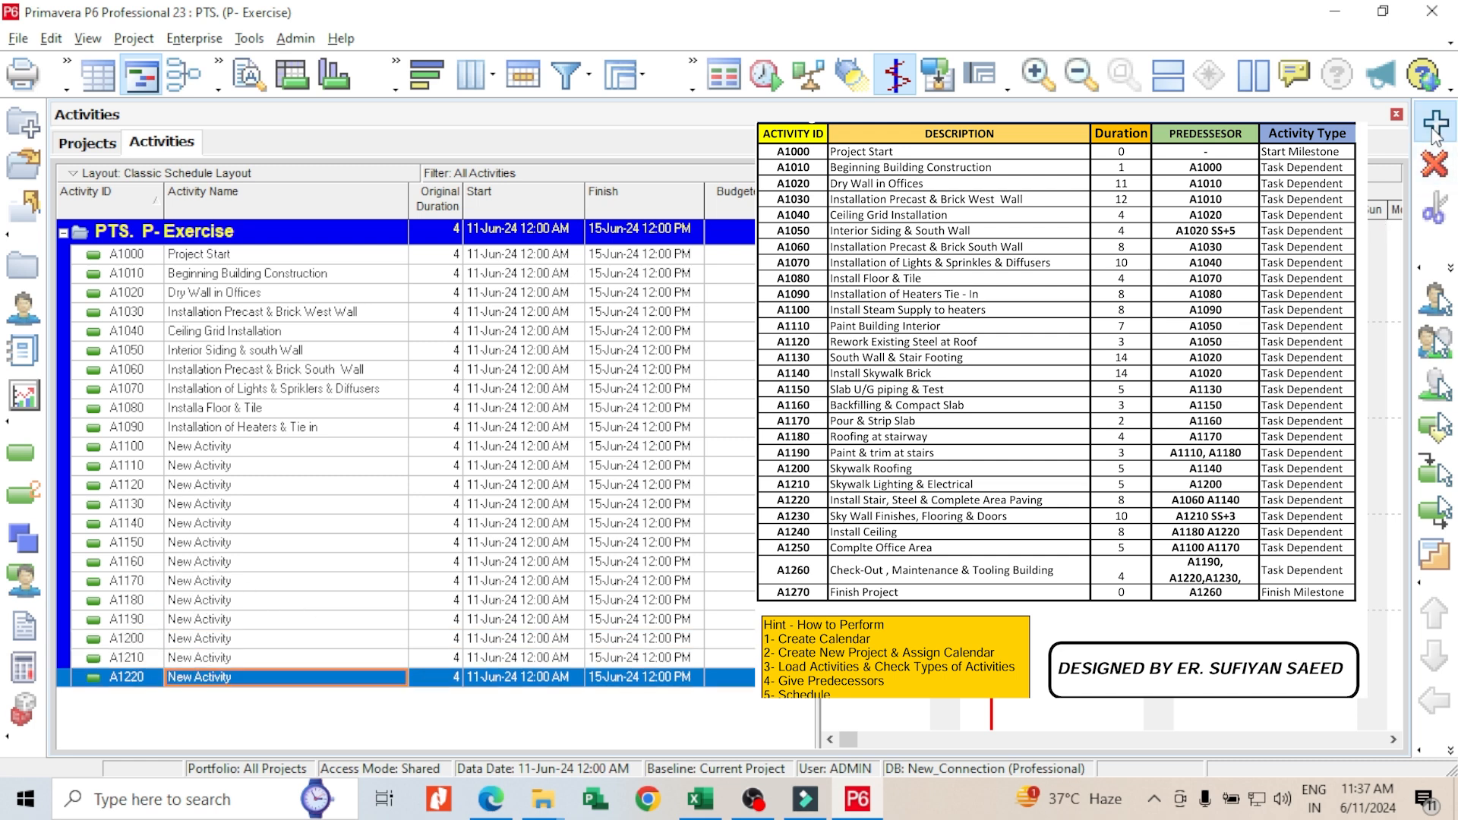
click(1435, 123)
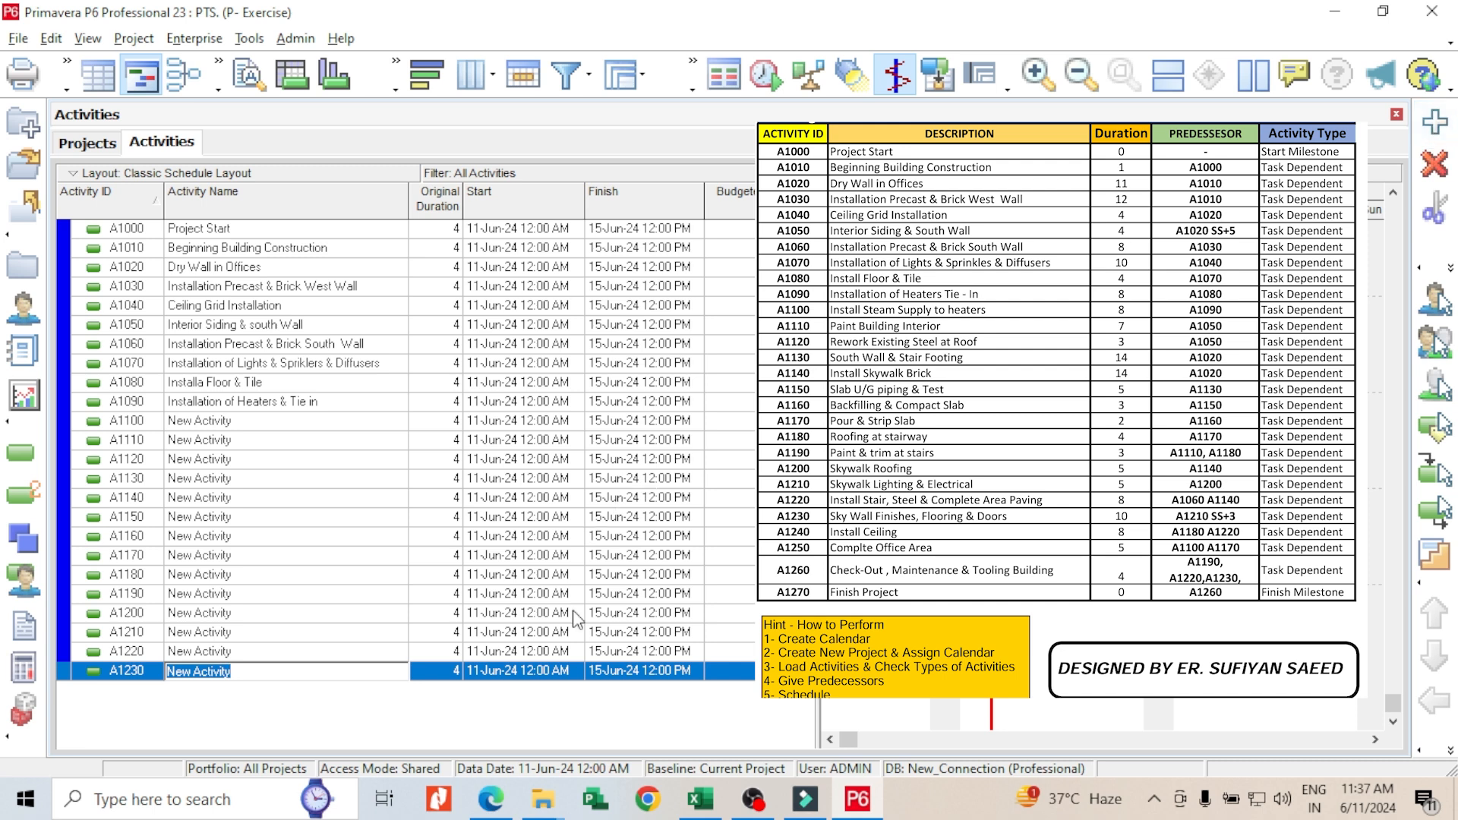
click(553, 710)
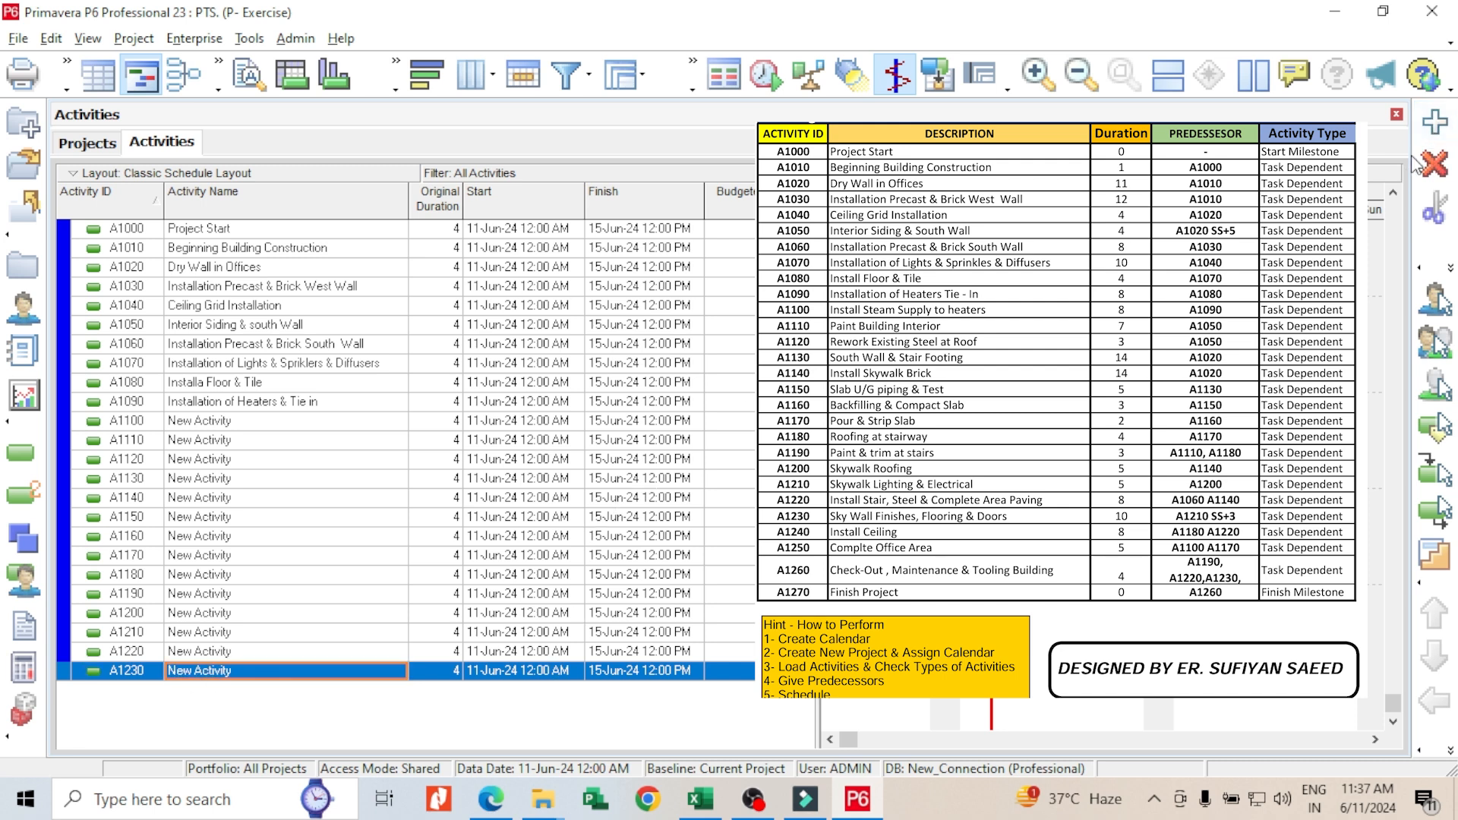
click(1436, 131)
click(1436, 131)
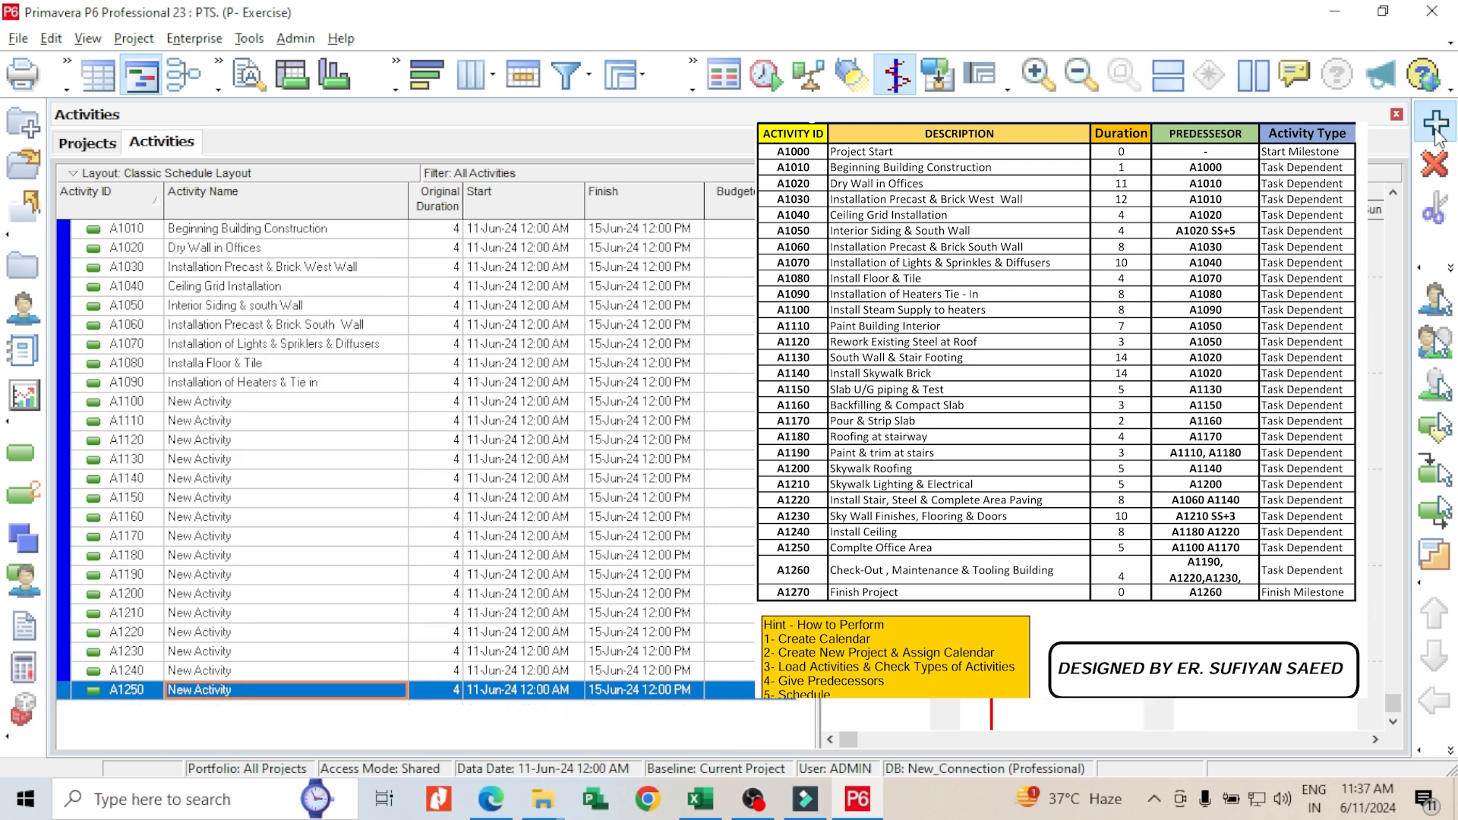
click(1436, 131)
click(1435, 133)
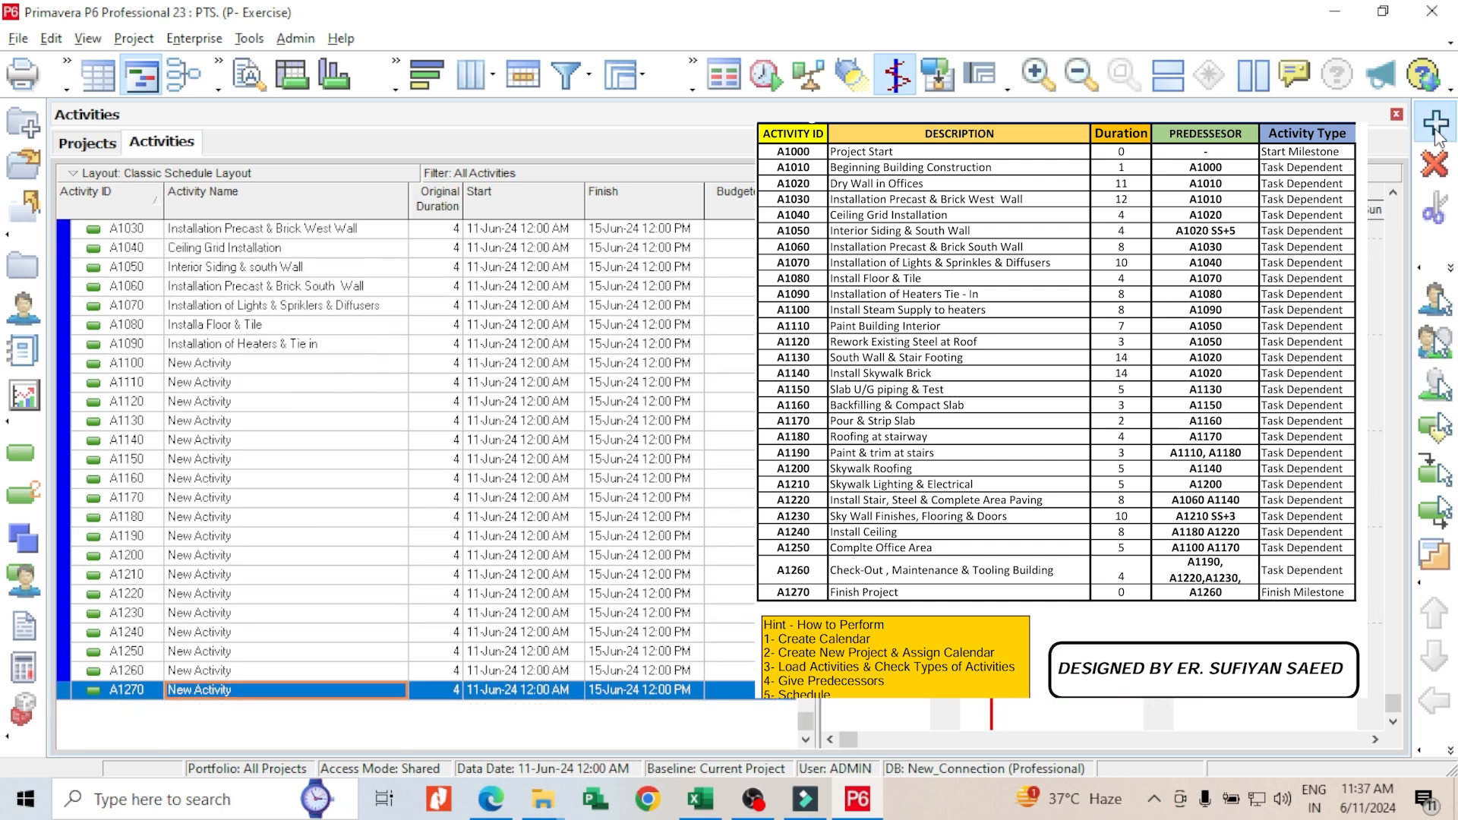
Step: Name activity A1100 "Install Steam Supply To heaters"
click(262, 368)
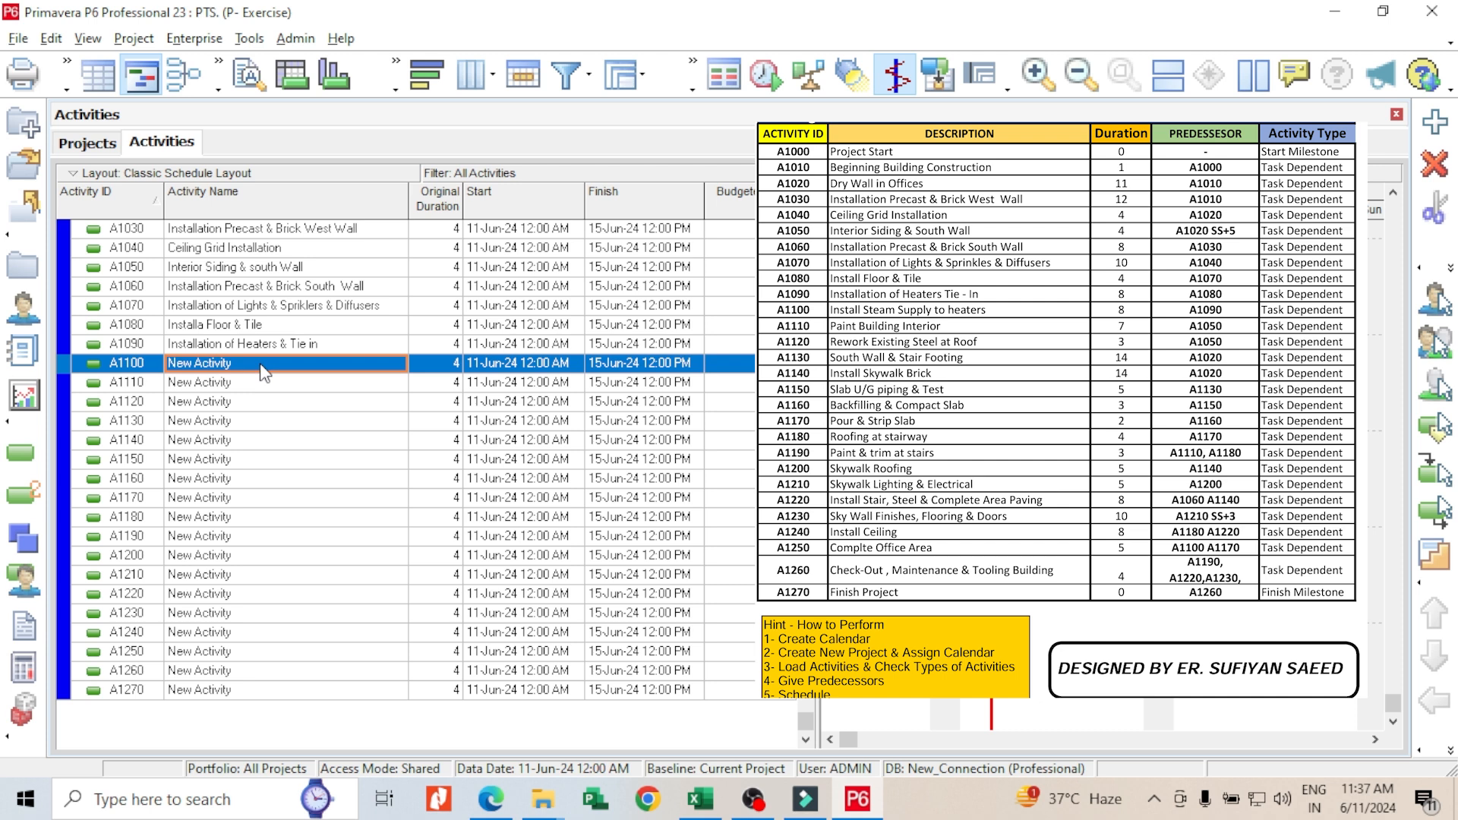
text(Insta)
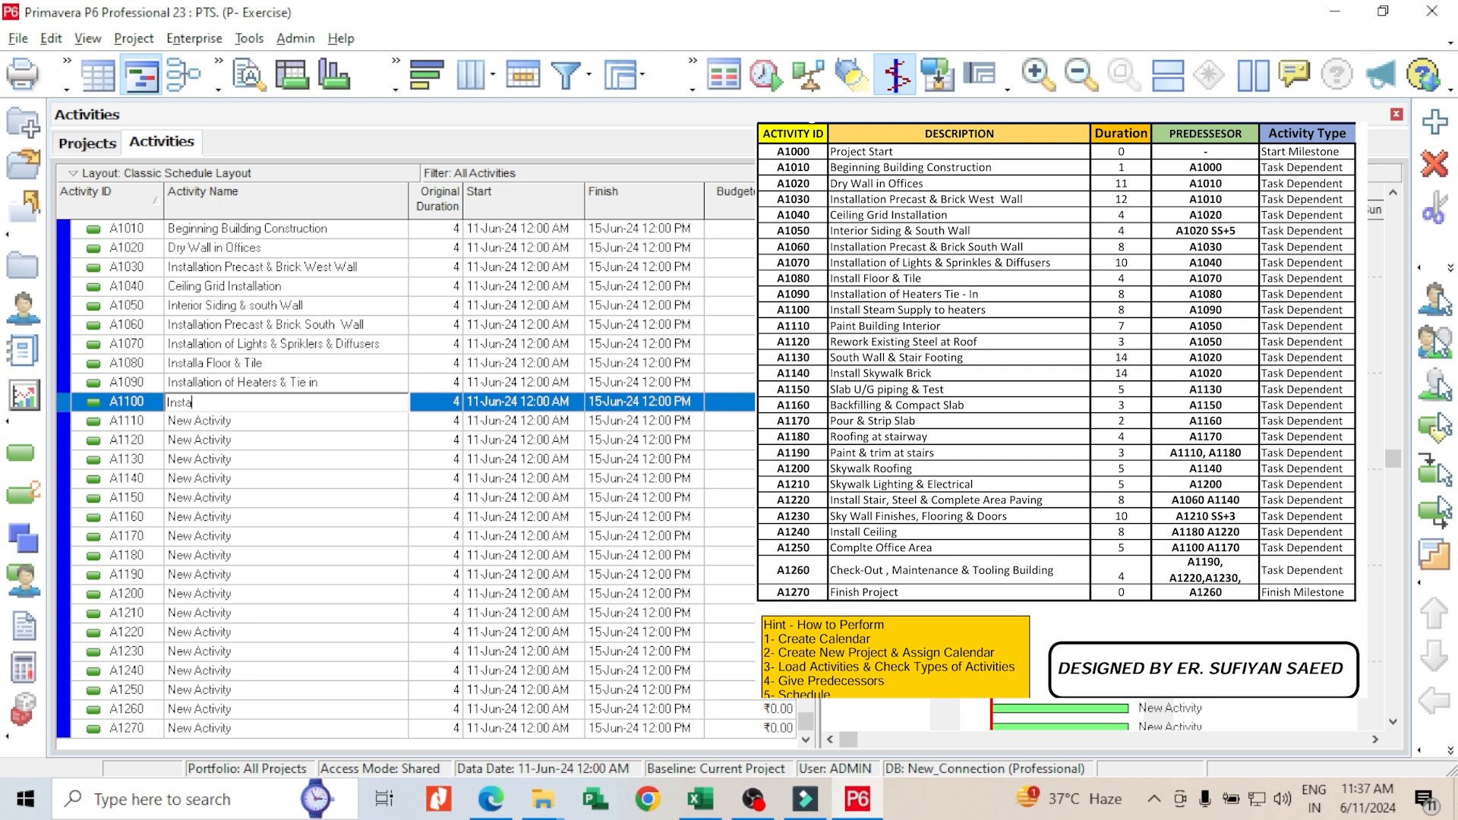
text(ll Steam Supply To heaters)
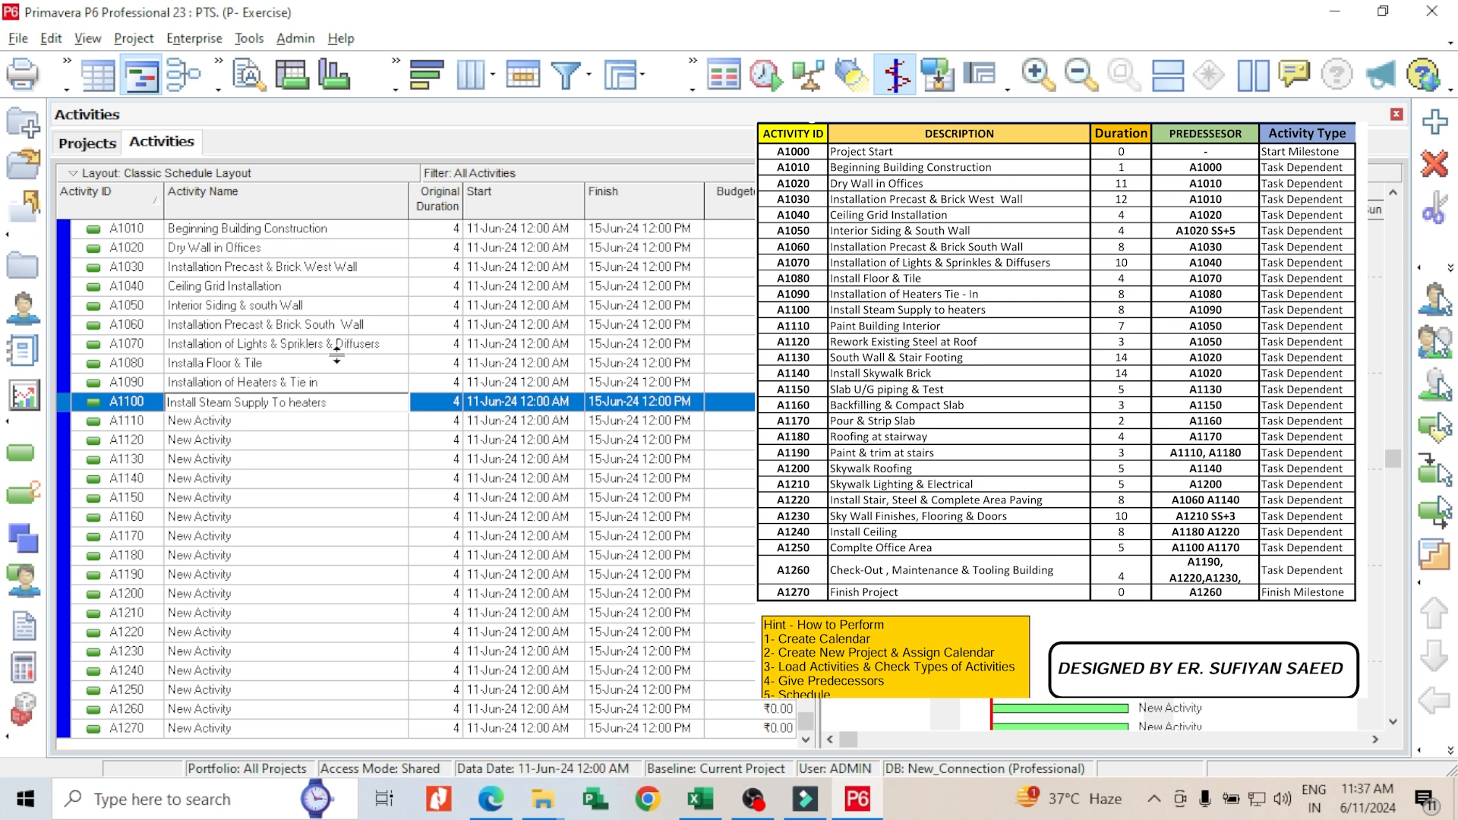
Step: Name activity A1110 "Painting Building Interior"
click(251, 423)
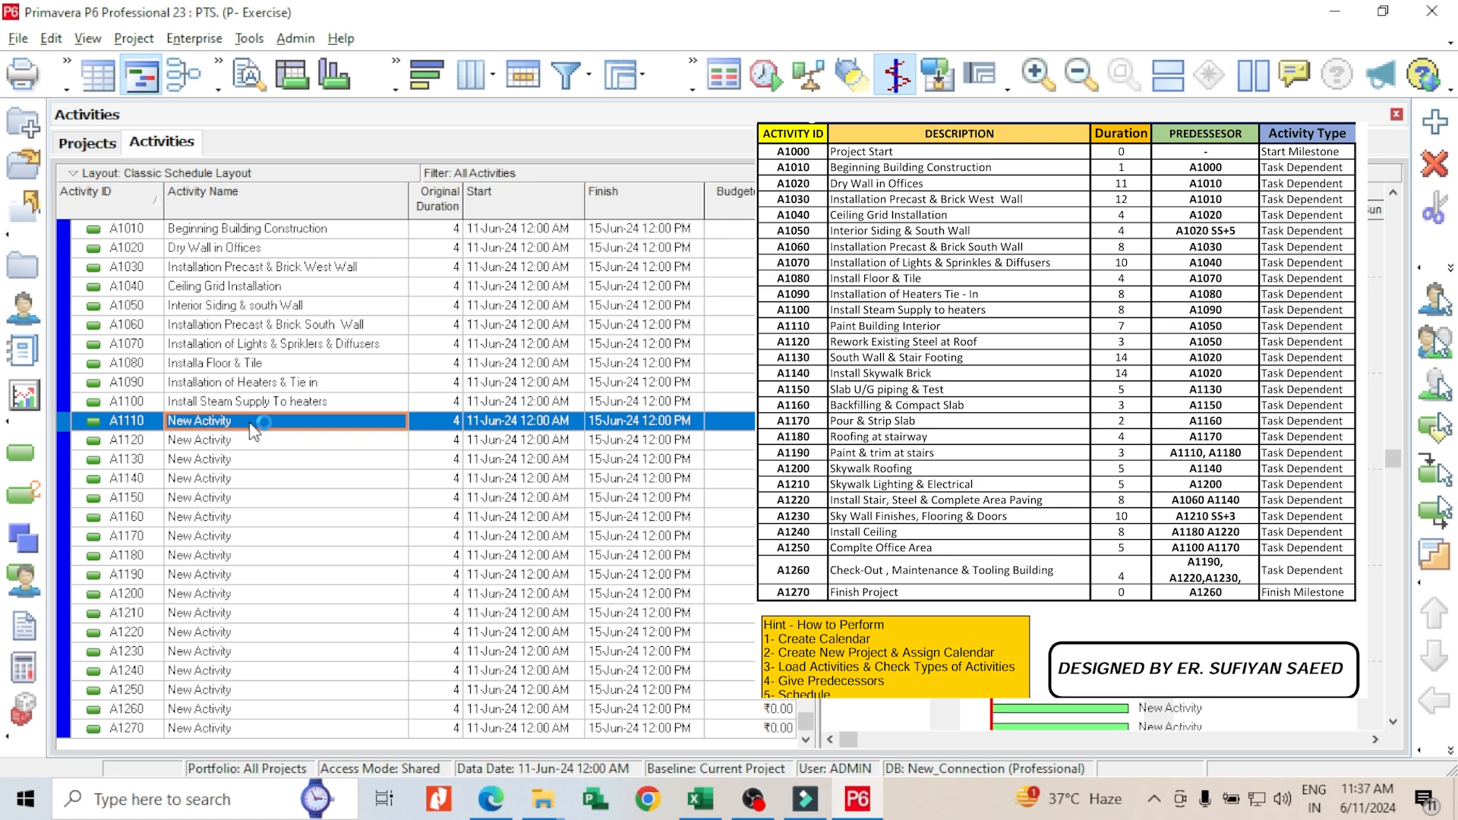
text(Painti)
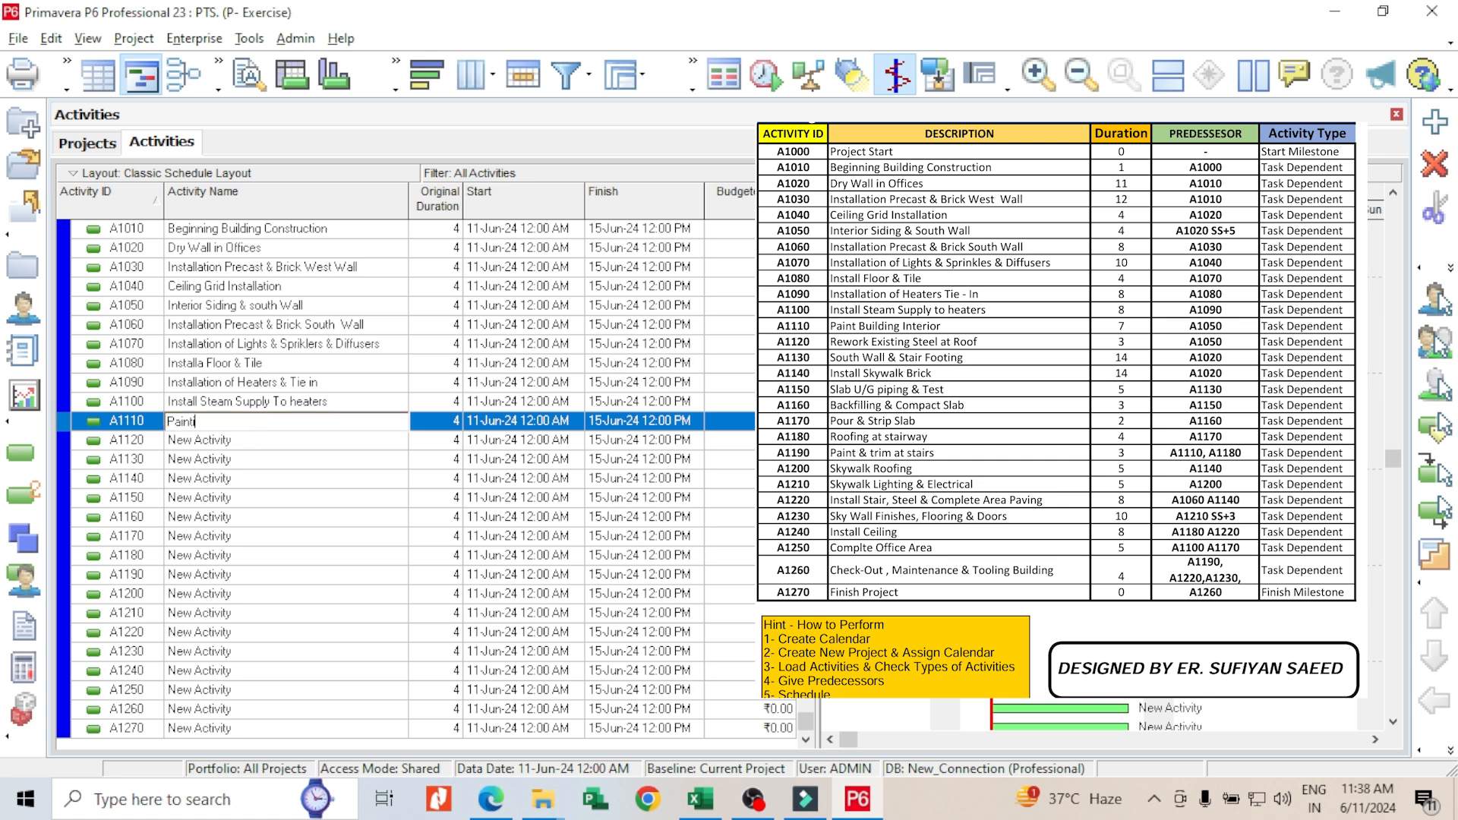
text(ng Building Interior)
click(247, 440)
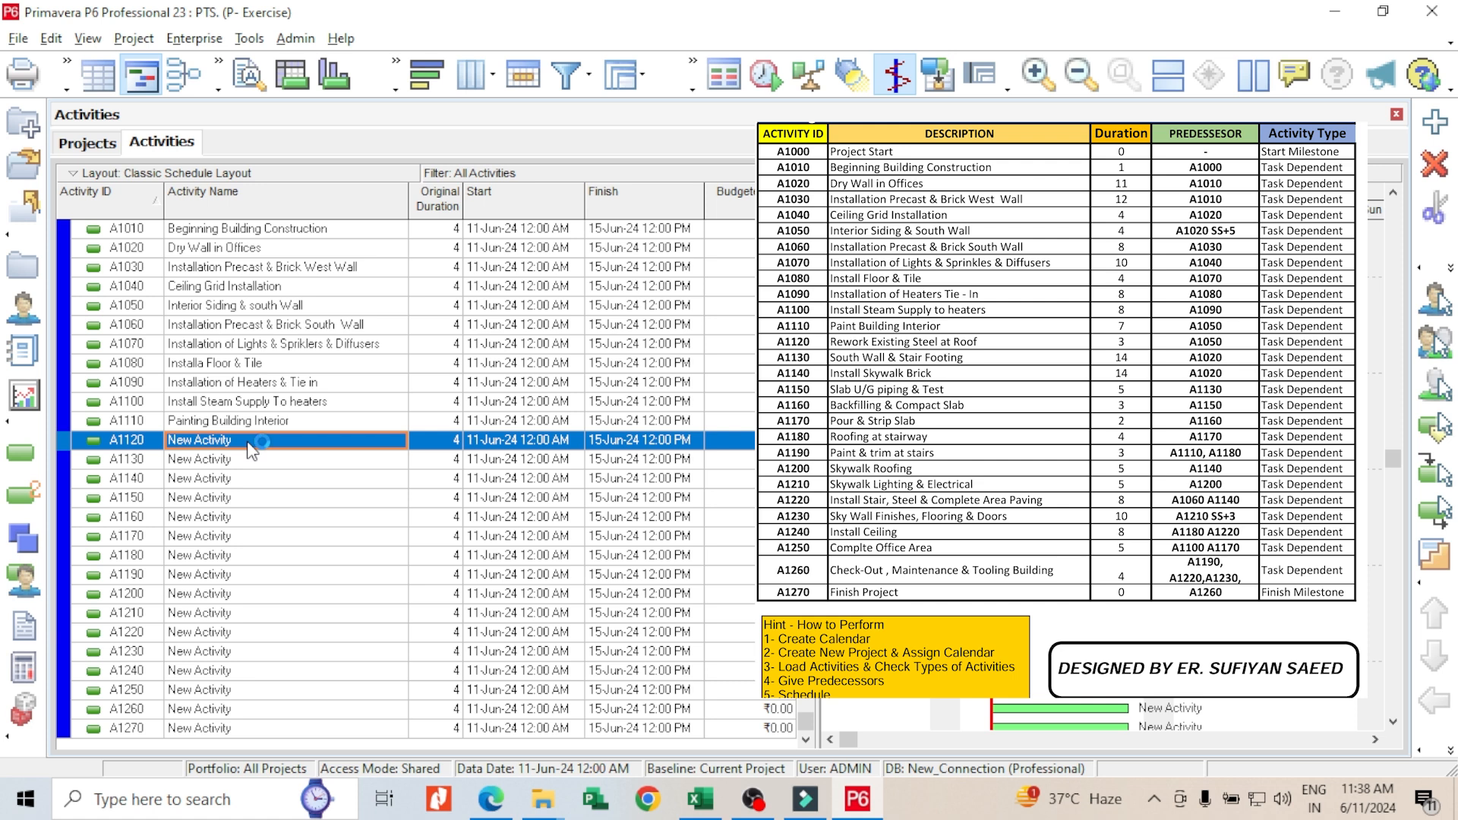
Step: Name activity A1120 "Rework Exixting Steel at Roof" and activity A1130 "South Wall & Stair Footing"
text(Rework )
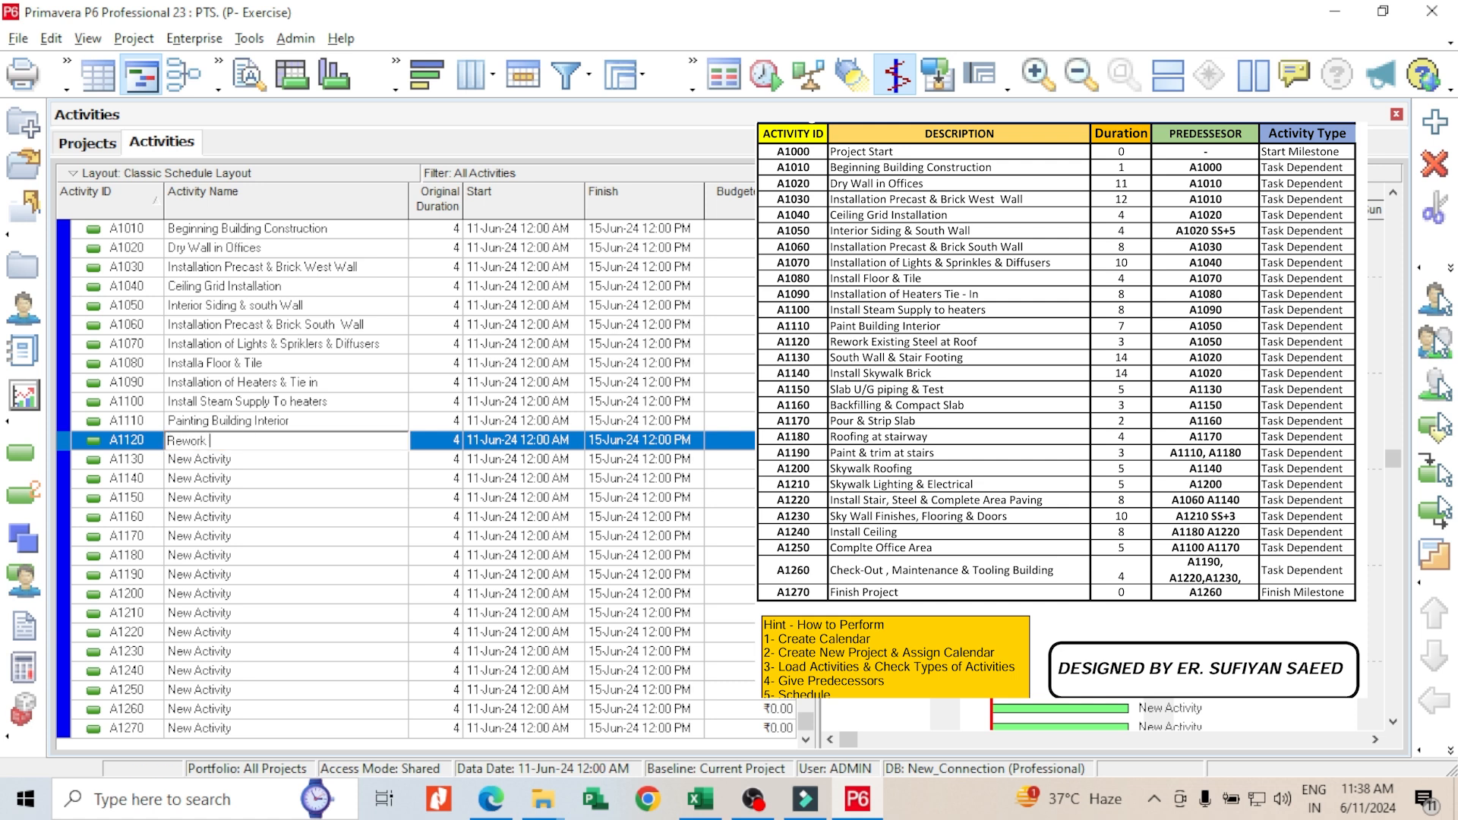
text(Exixting Steel at Roof)
click(257, 461)
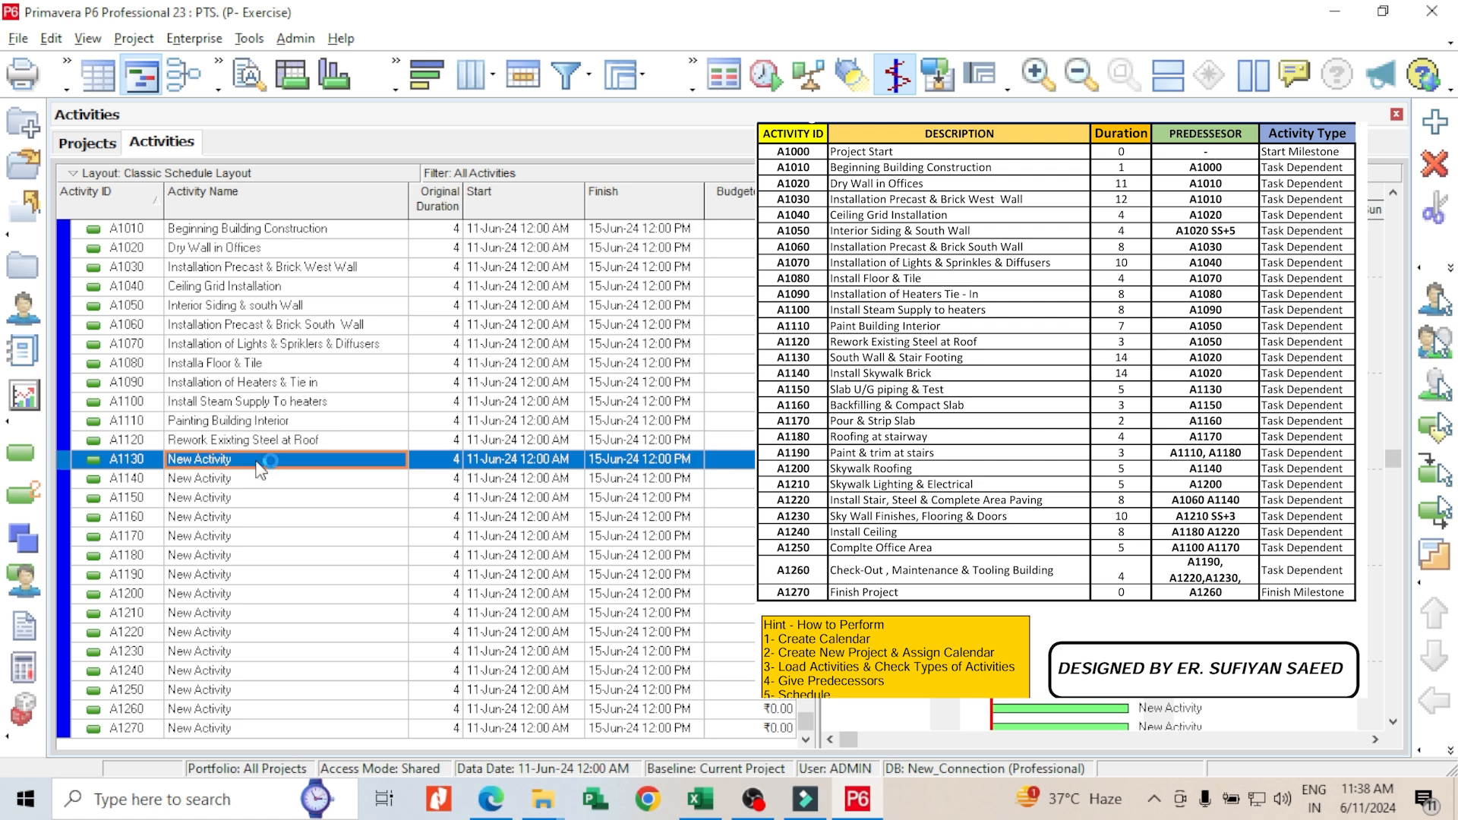
text(South )
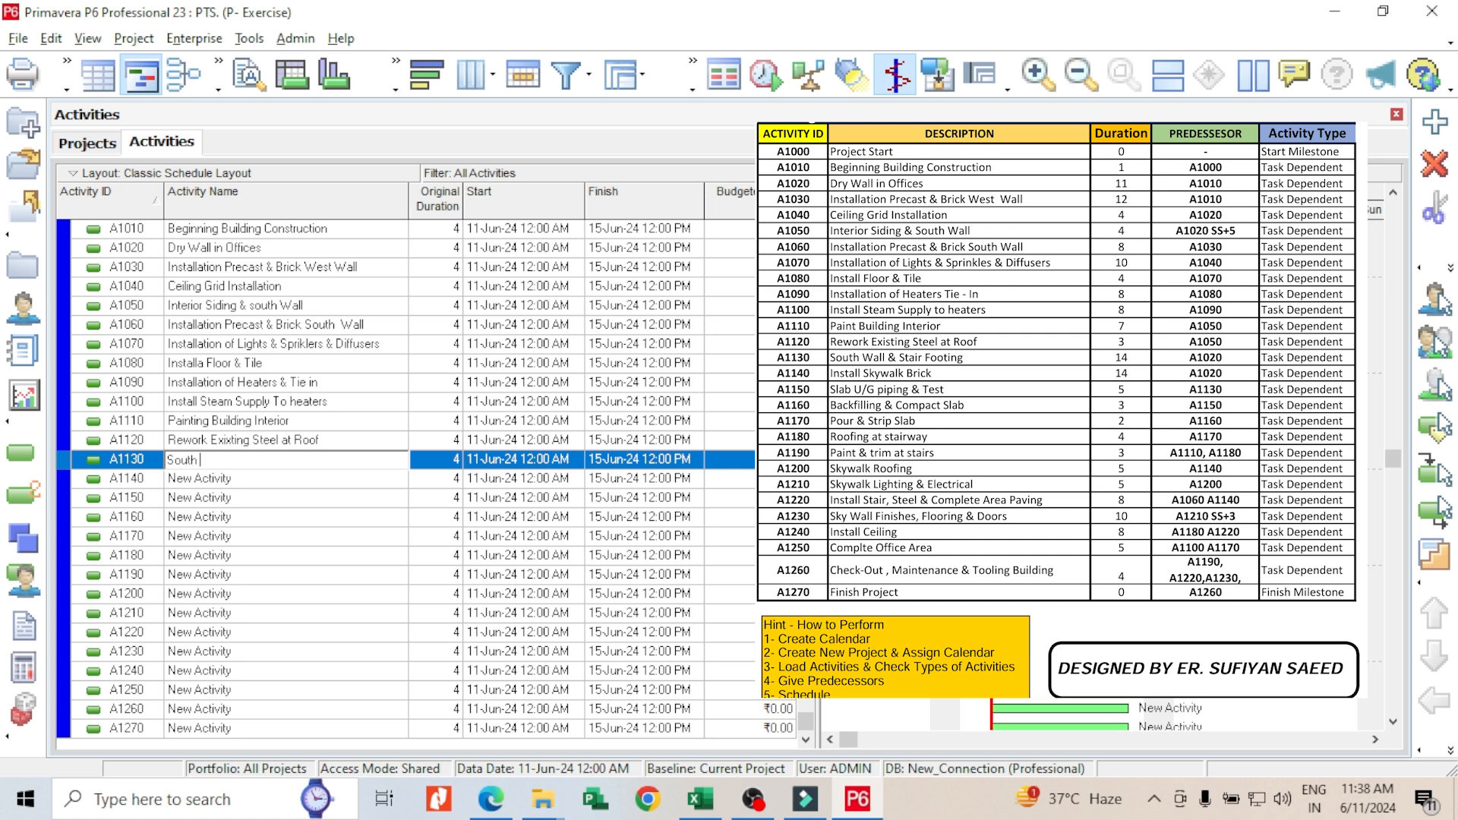
text(Wall & Stair Footing)
Step: Name activity A1140 "Install Sky Walk Briock" and activity A1150 "Slab U G Piping & Test"
click(242, 484)
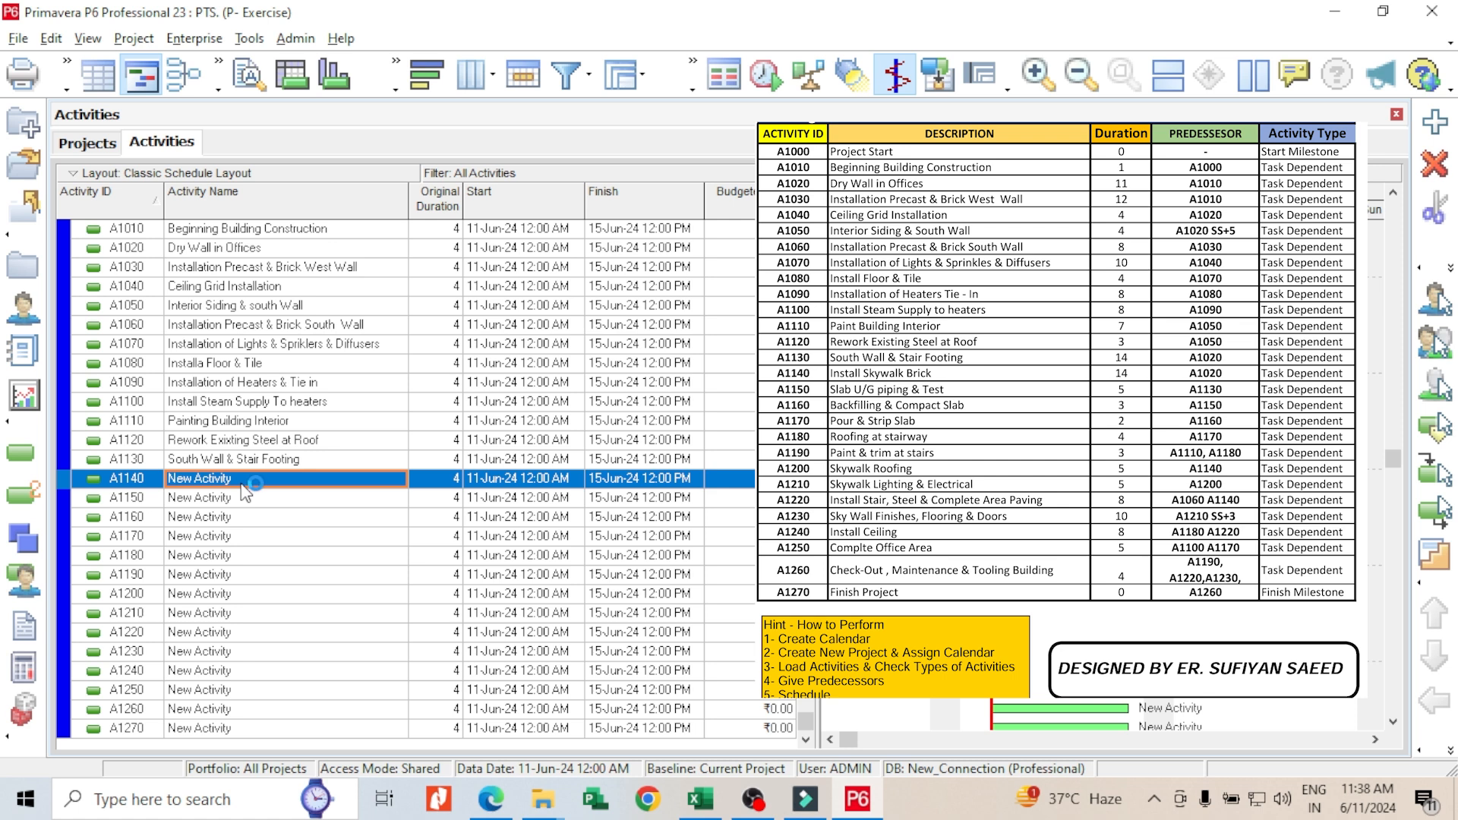
text(Install)
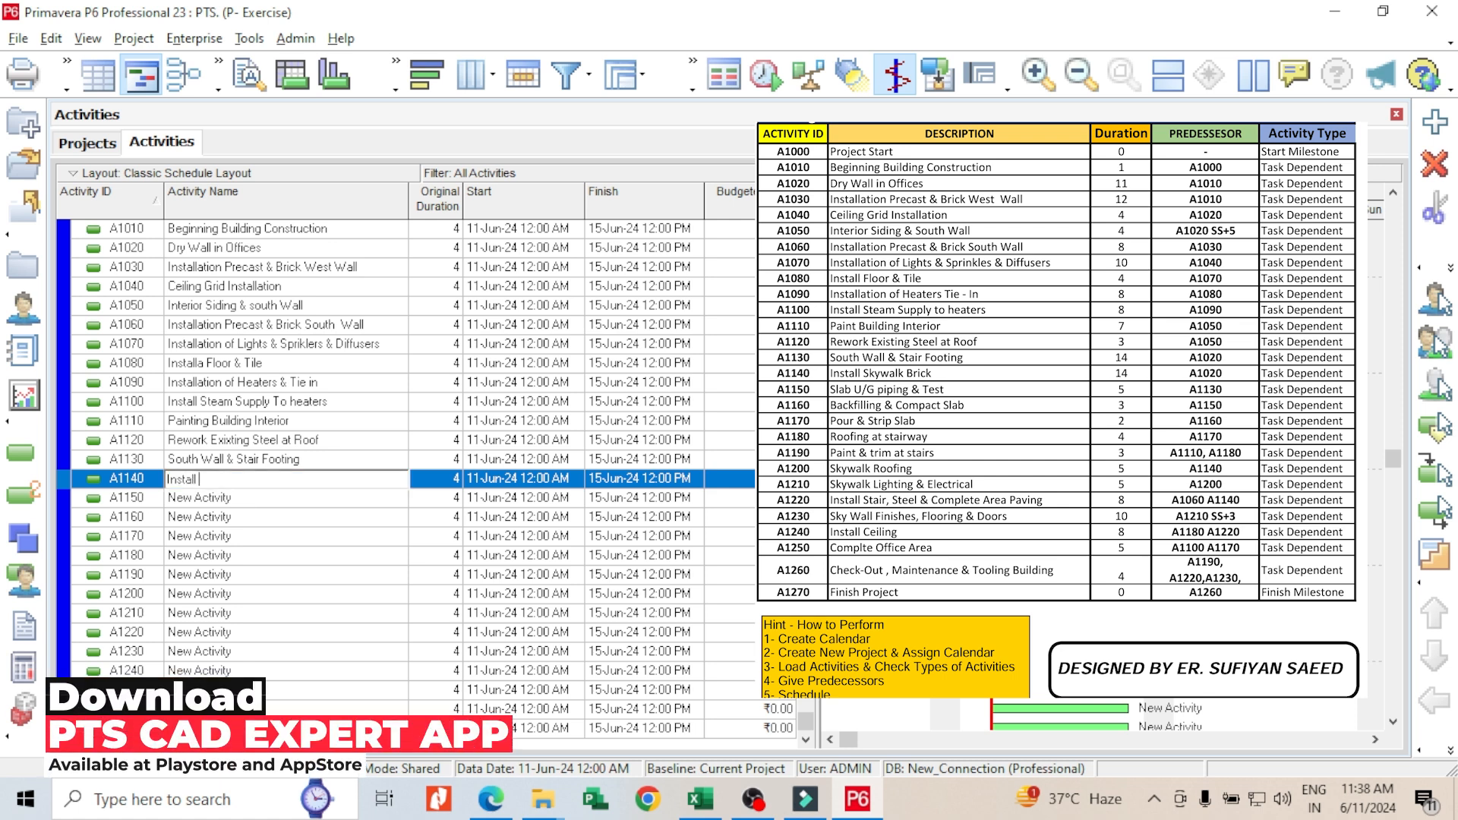
text( Sky Wa)
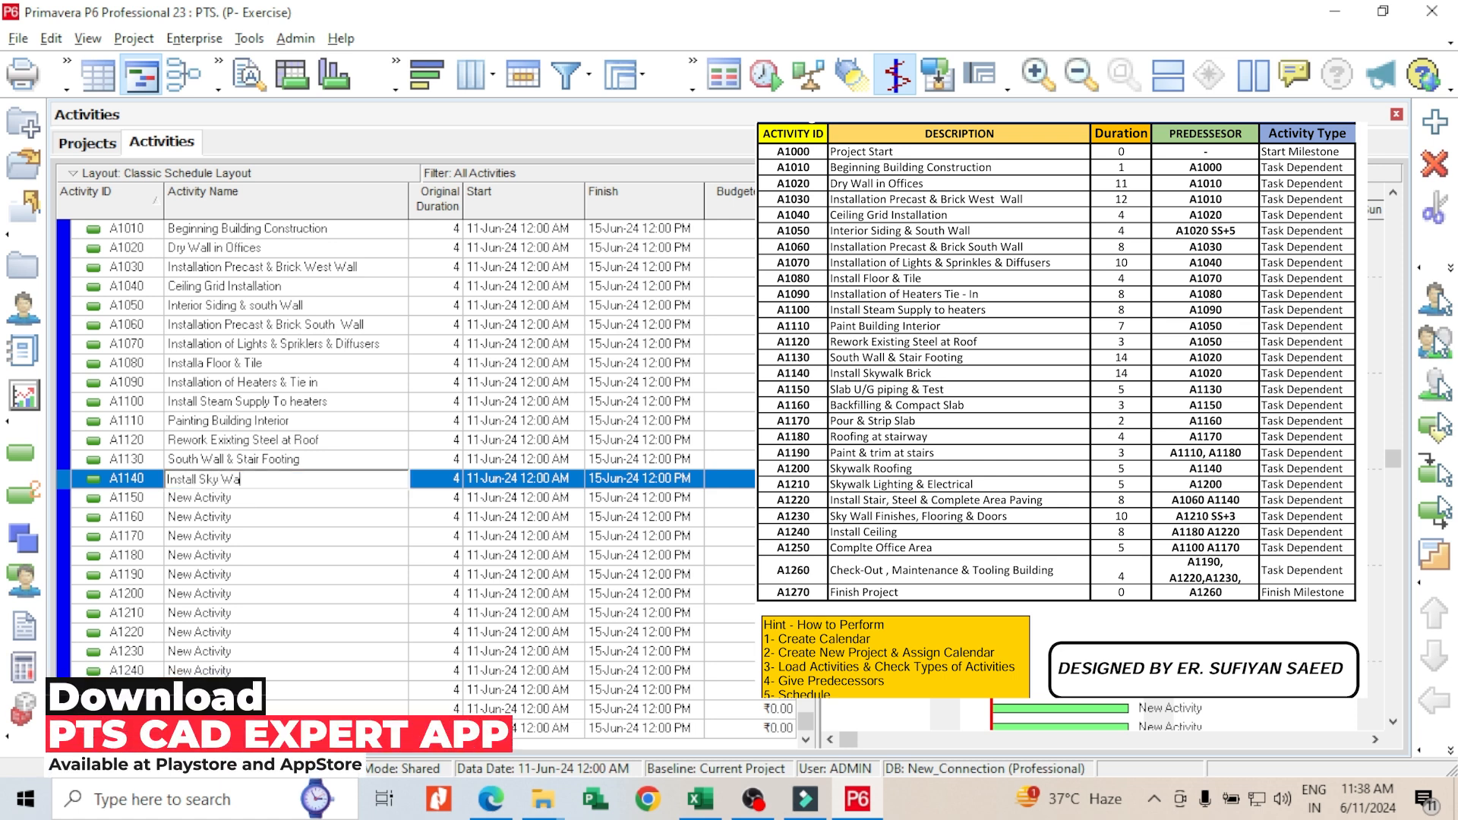
text(lk Briock)
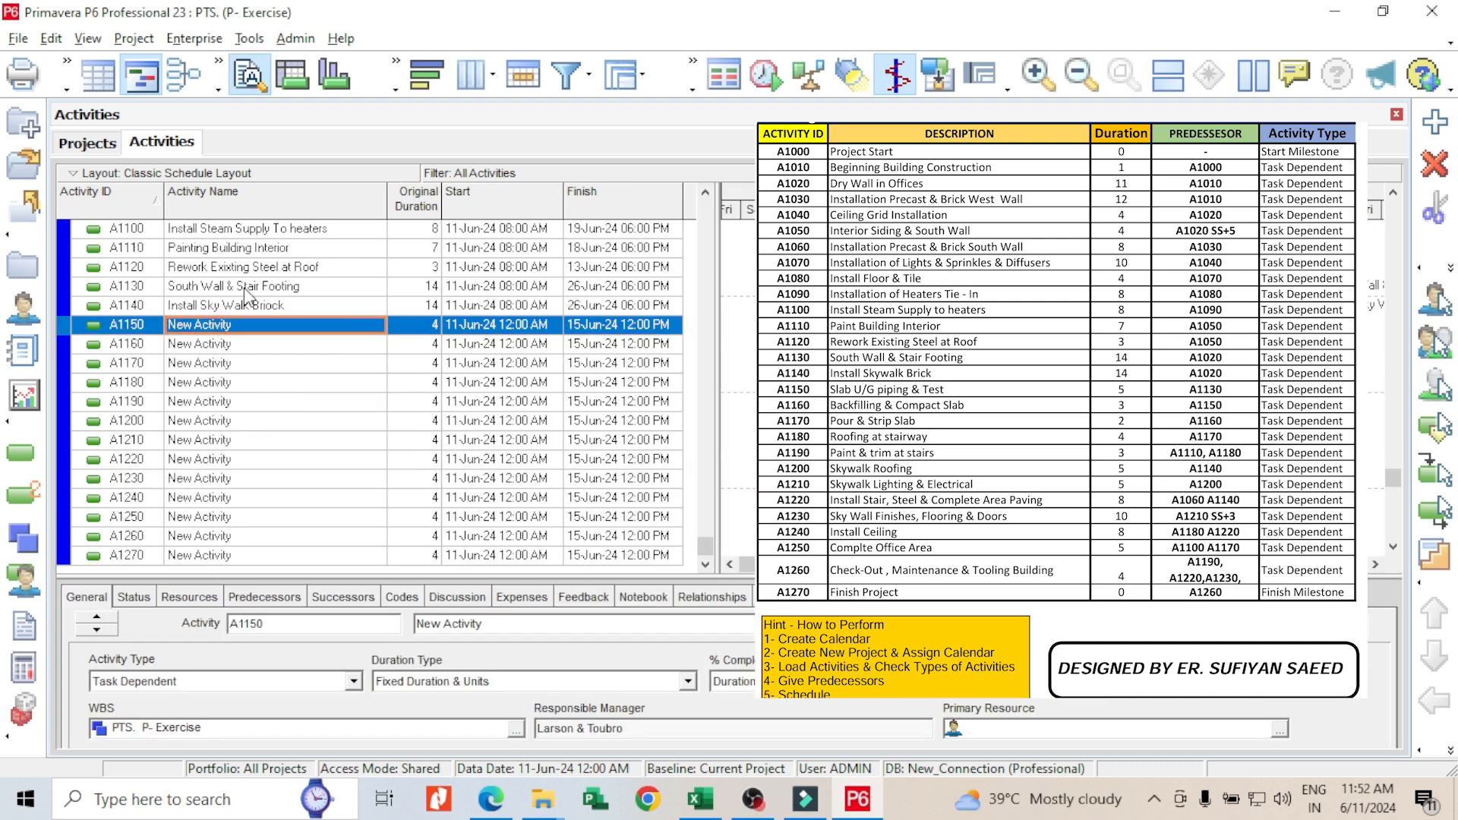
click(250, 328)
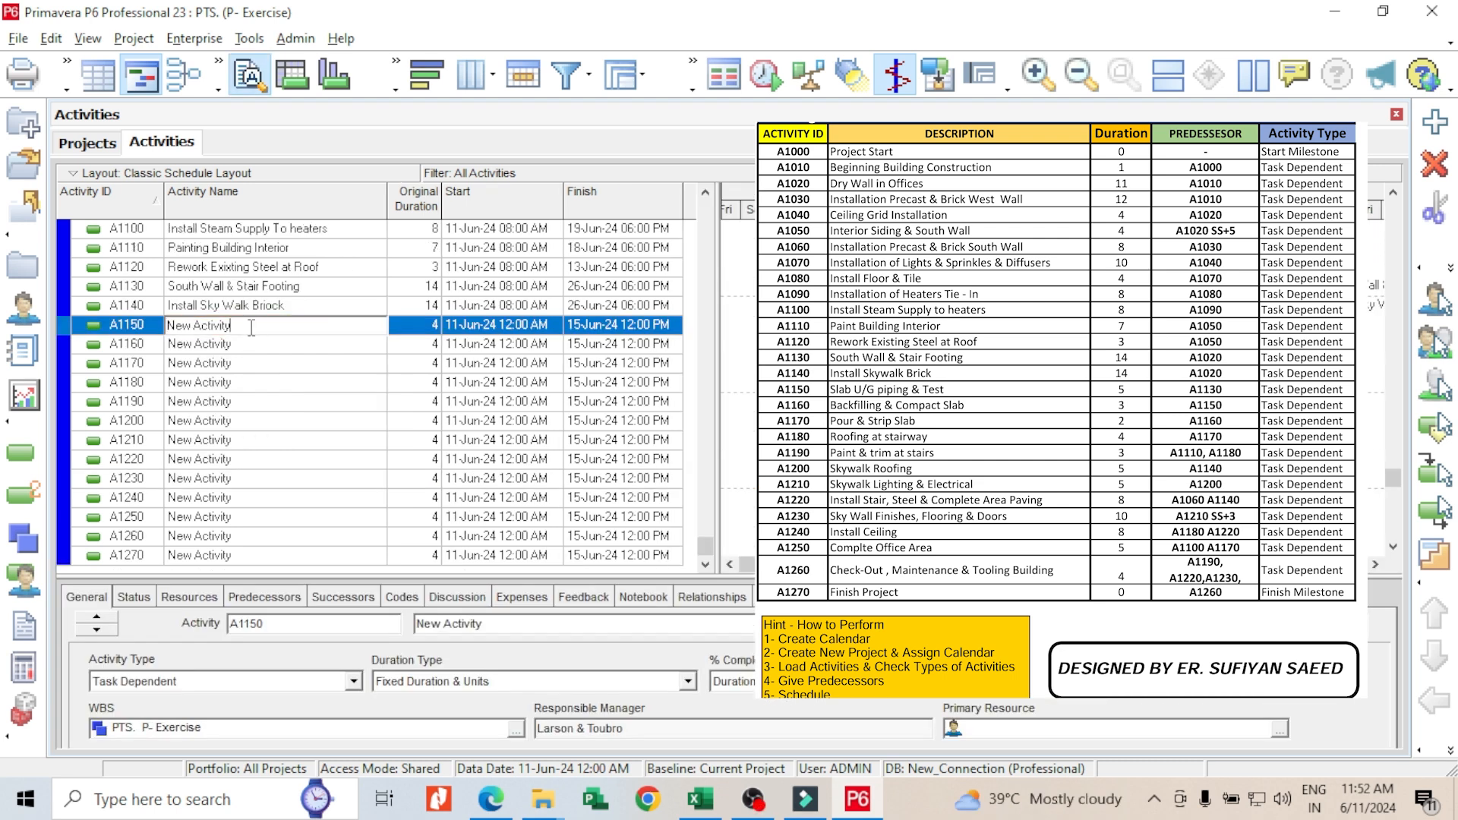
drag(251, 328, 105, 312)
text(Slab U G Piping & Test)
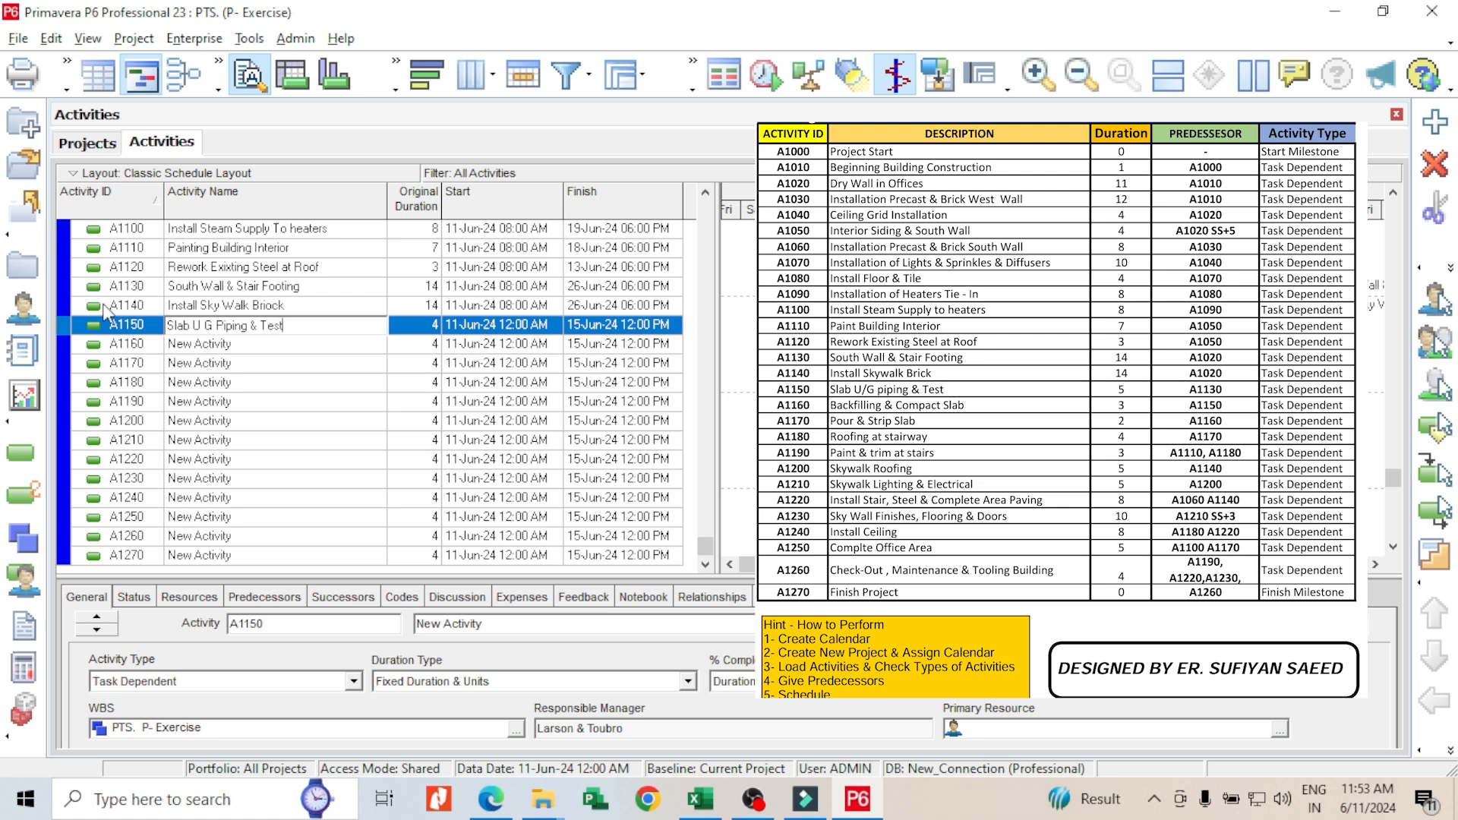
Step: Name activity A1160 "Back Filling & Compact Slab" and activity A1170 "Pour & Strip Slab"
click(241, 345)
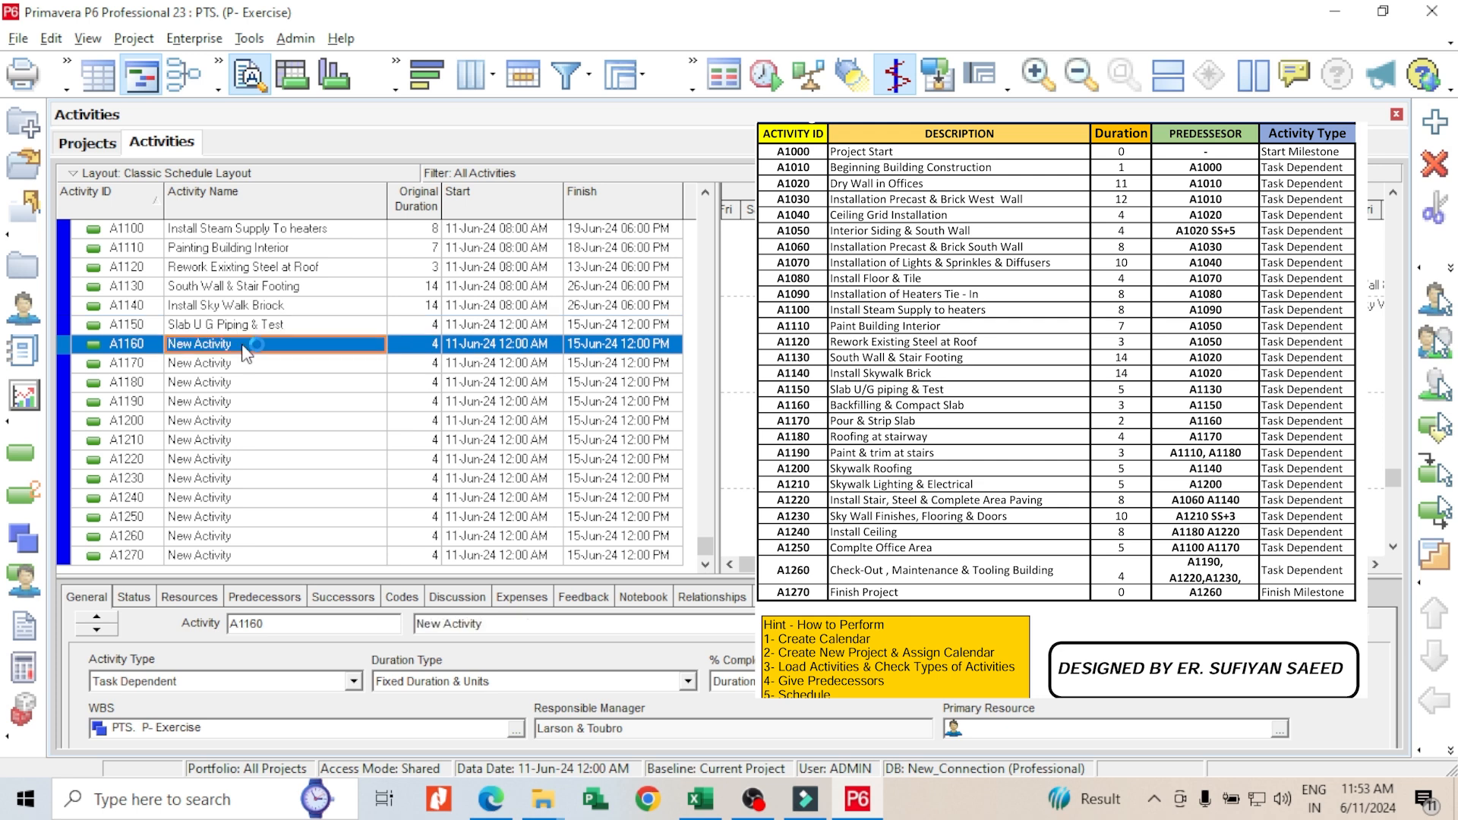
click(257, 340)
text(Back )
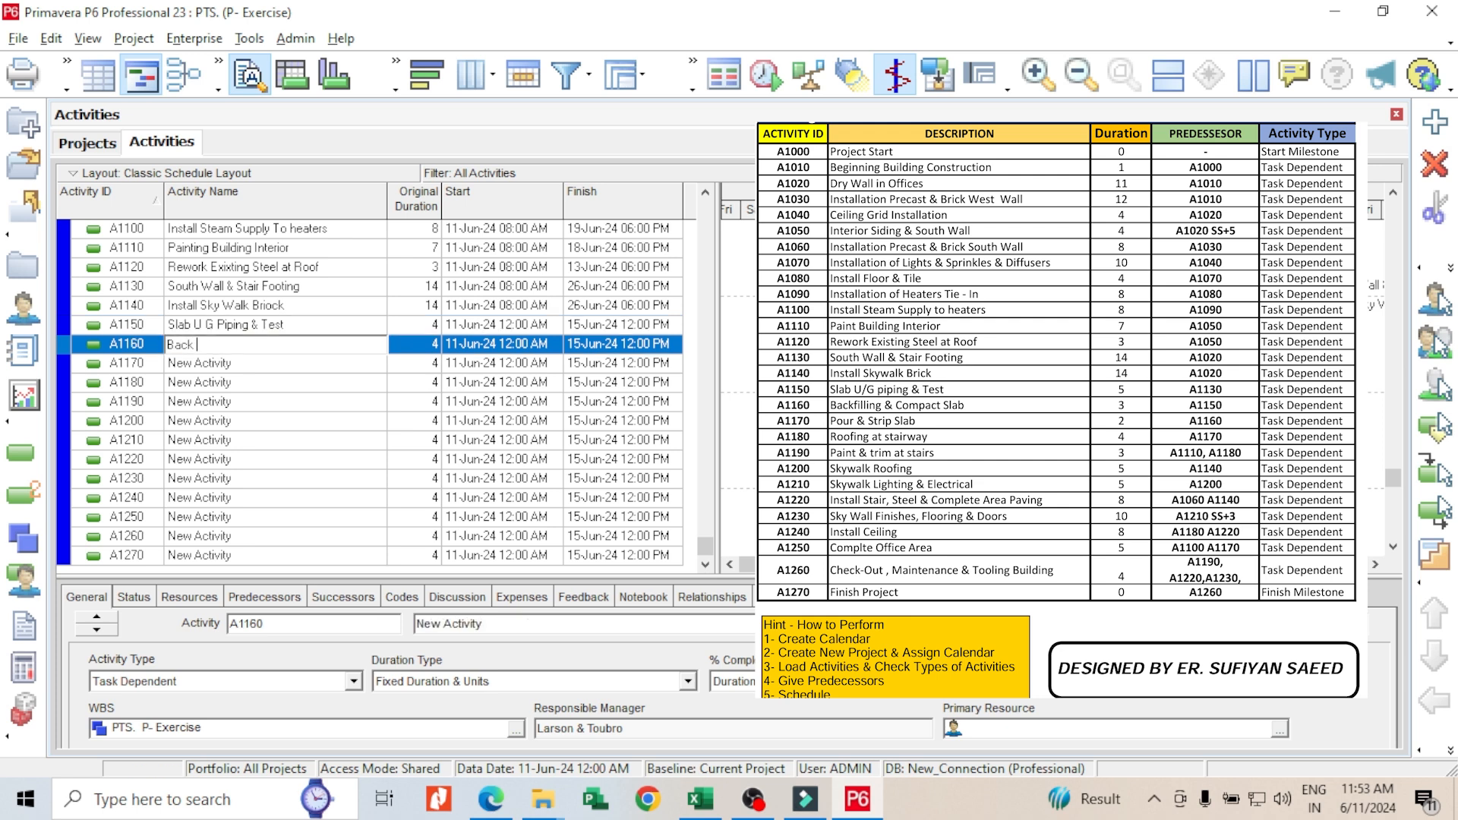
text(Filling & Compact Slab)
click(249, 369)
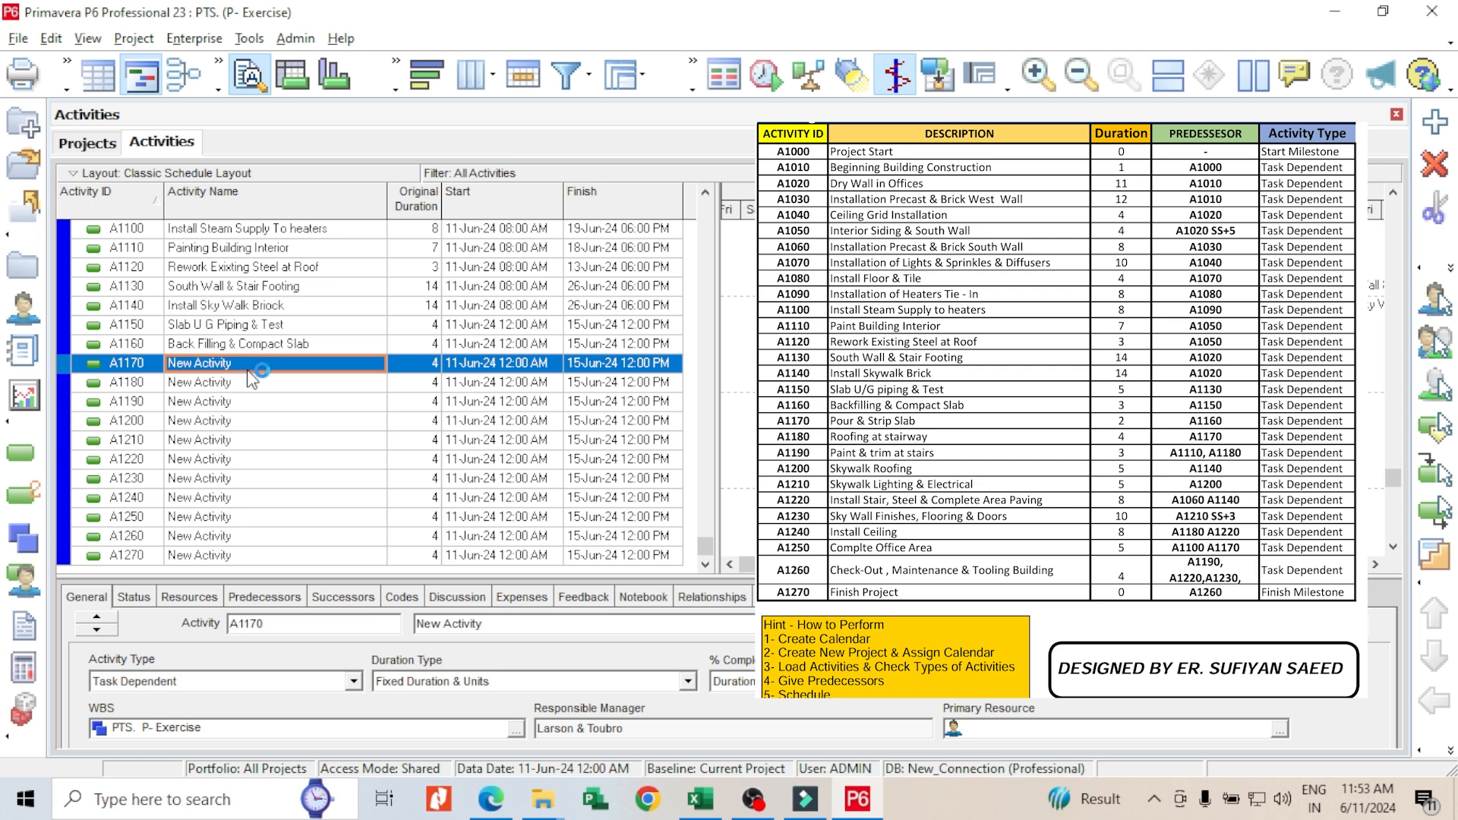
text(Pour)
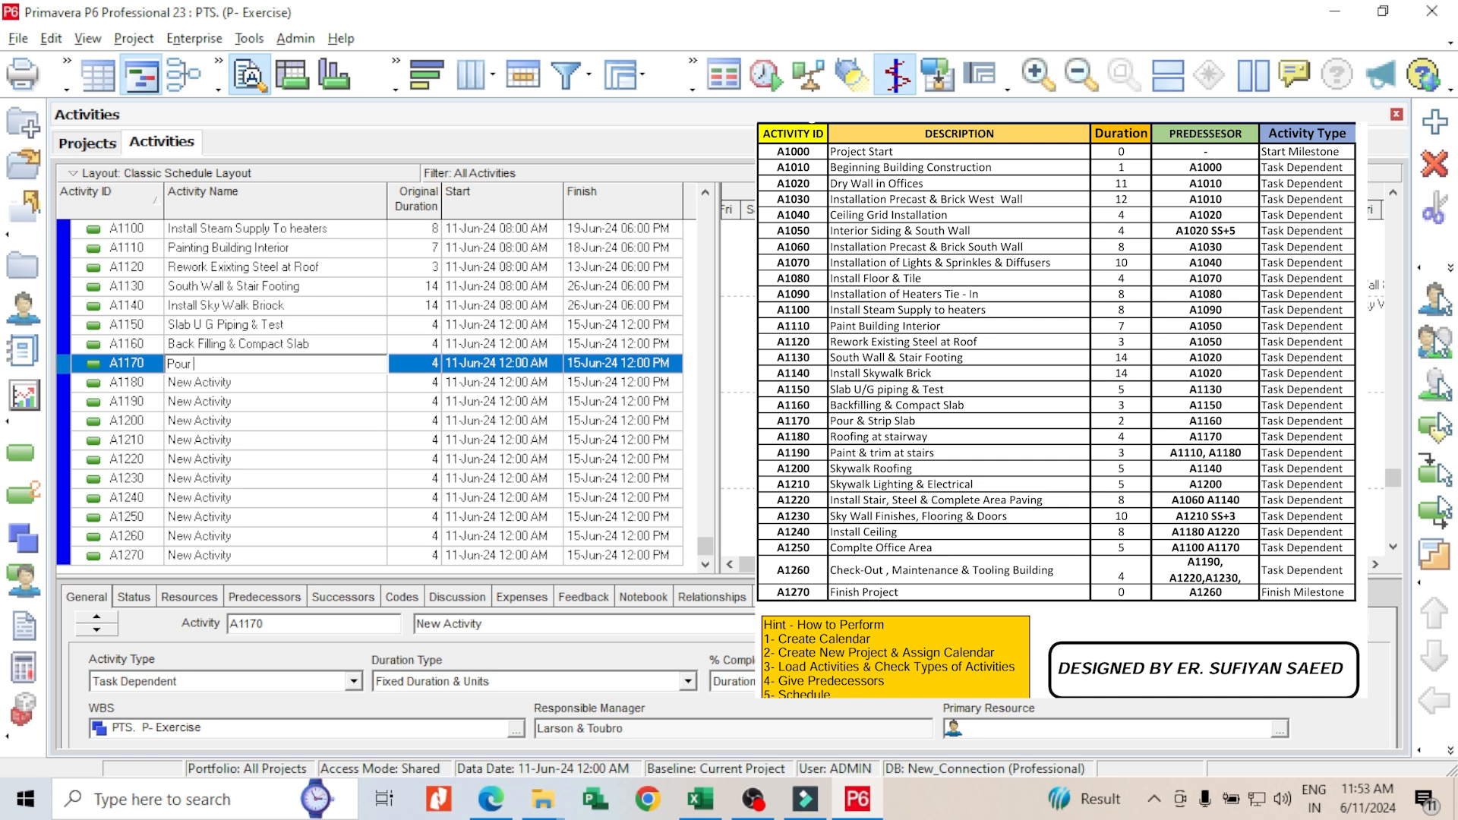
text( & Strip Slab)
Step: Name activity A1180 "Roofing at Stairway" and activity A1190 "Paint & Trims at Stairs"
click(269, 382)
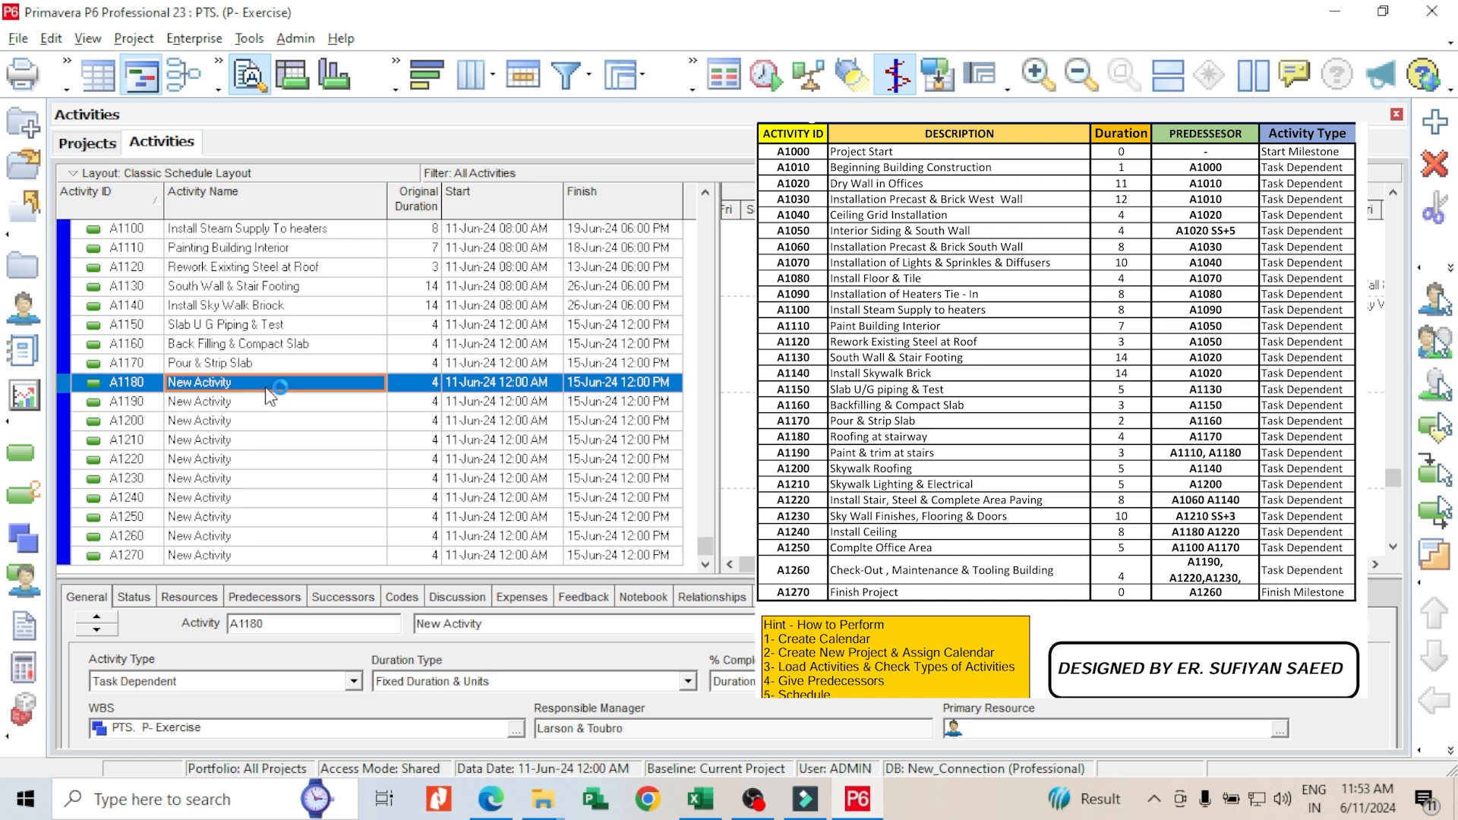
text(Roofing )
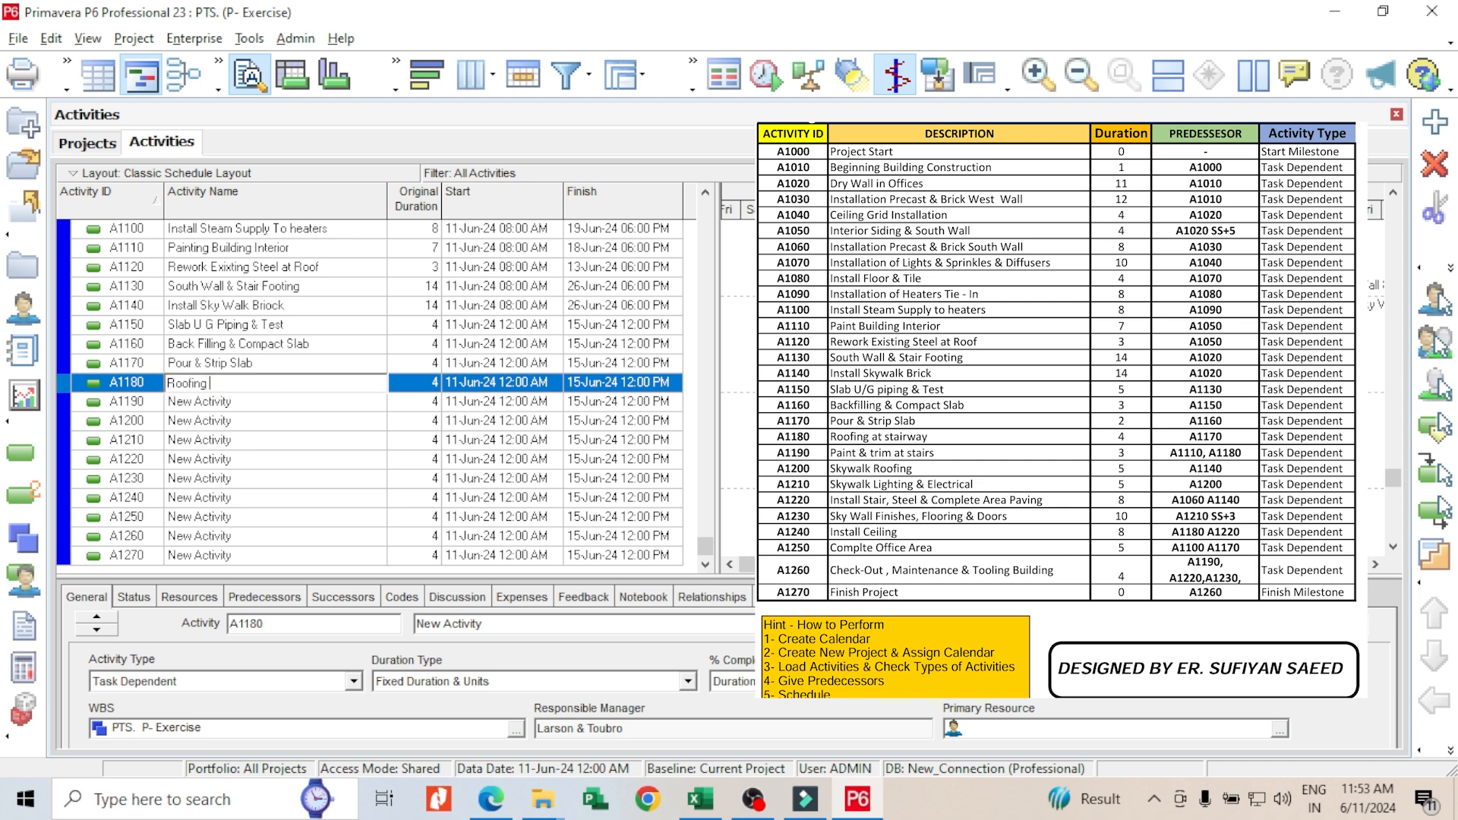
text(at Stairway)
click(275, 404)
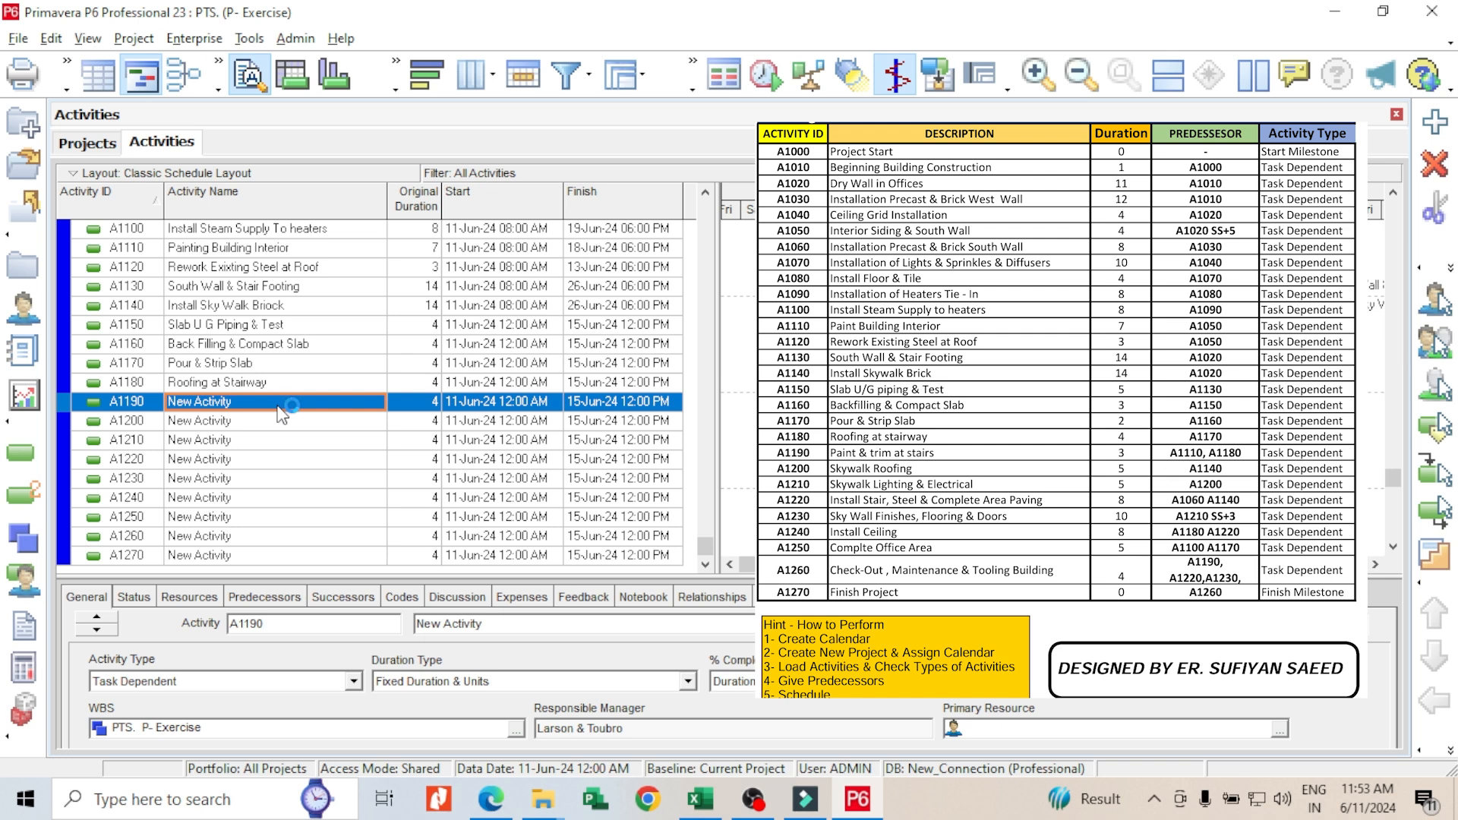
text(Pain)
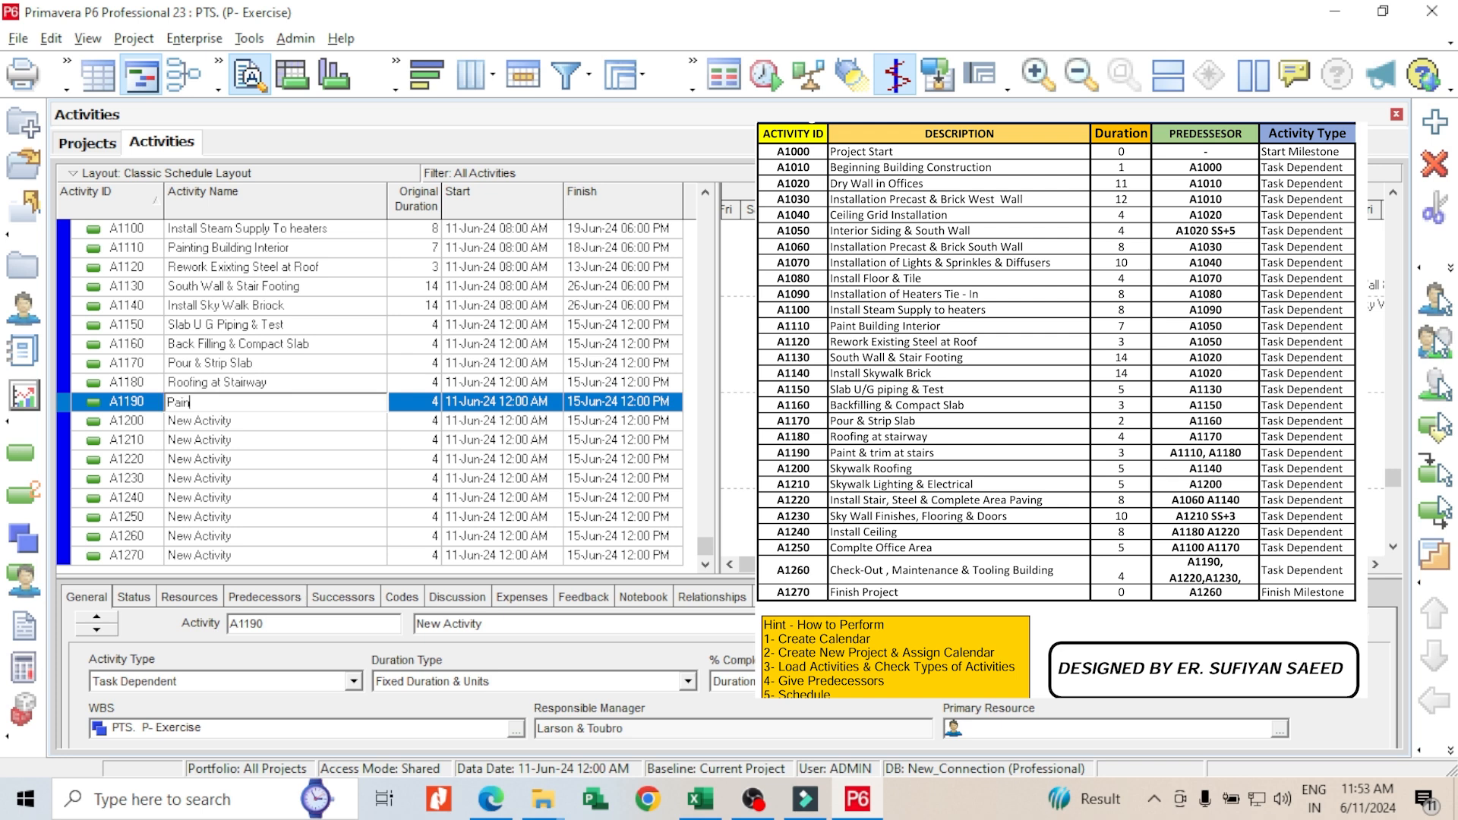
text(t & Trims at Stairs)
Step: Name activity A1200 "Skyuwalk roofing" and activity A1210 "Skywalk Lighting & Electrical"
click(275, 423)
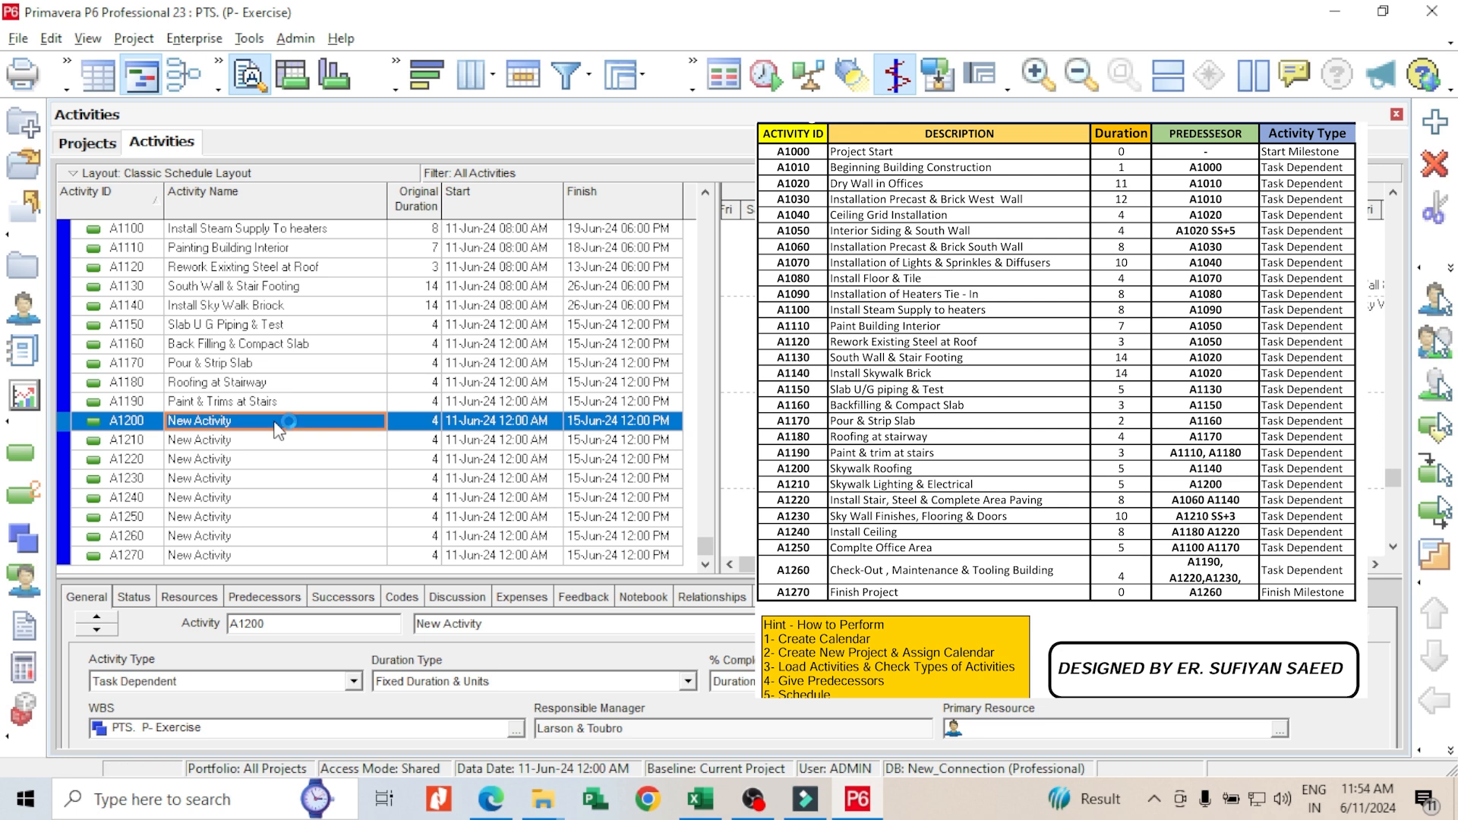
text(Skyuwalk )
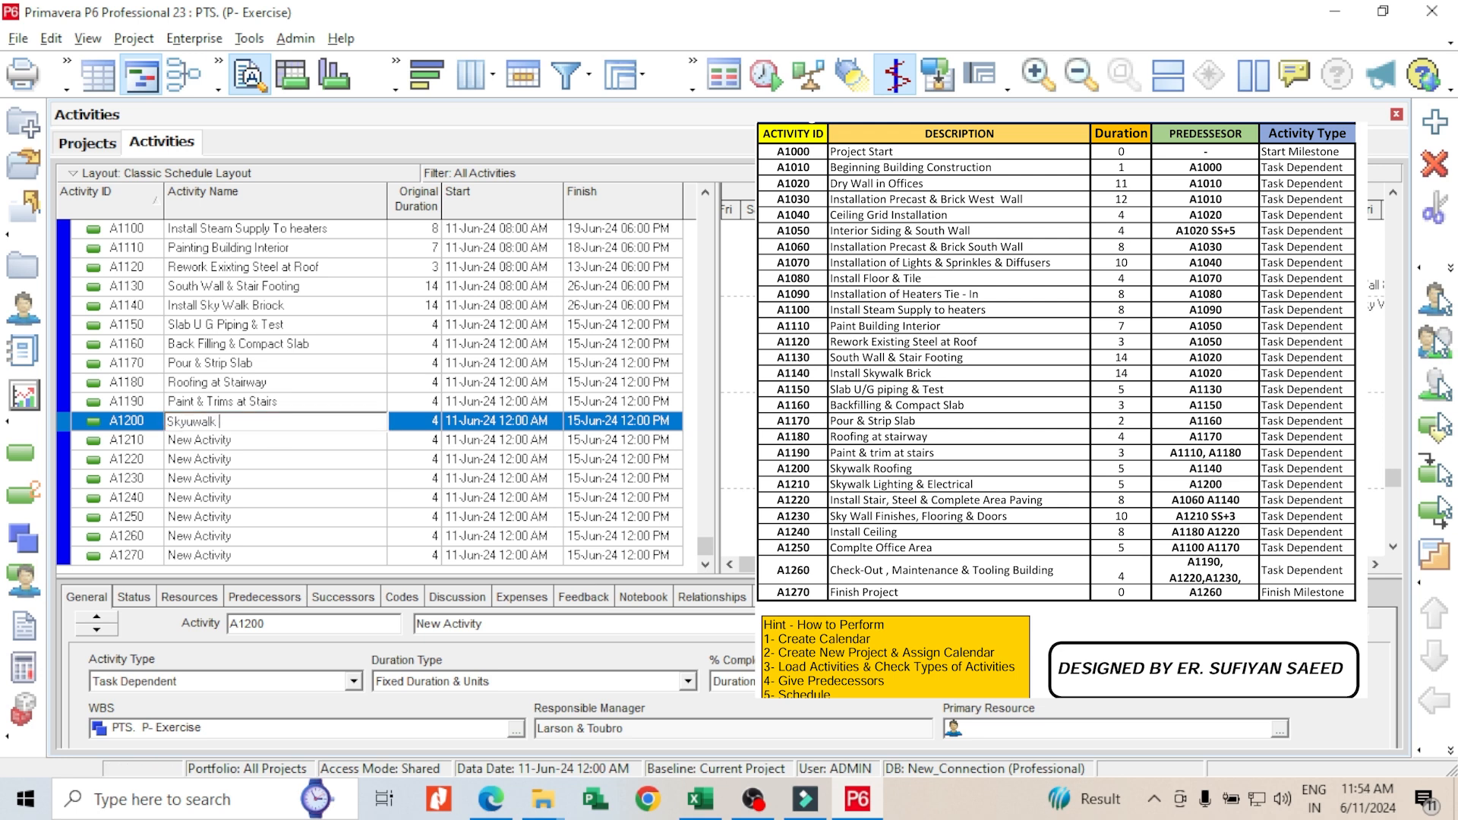
text(roofing)
click(273, 442)
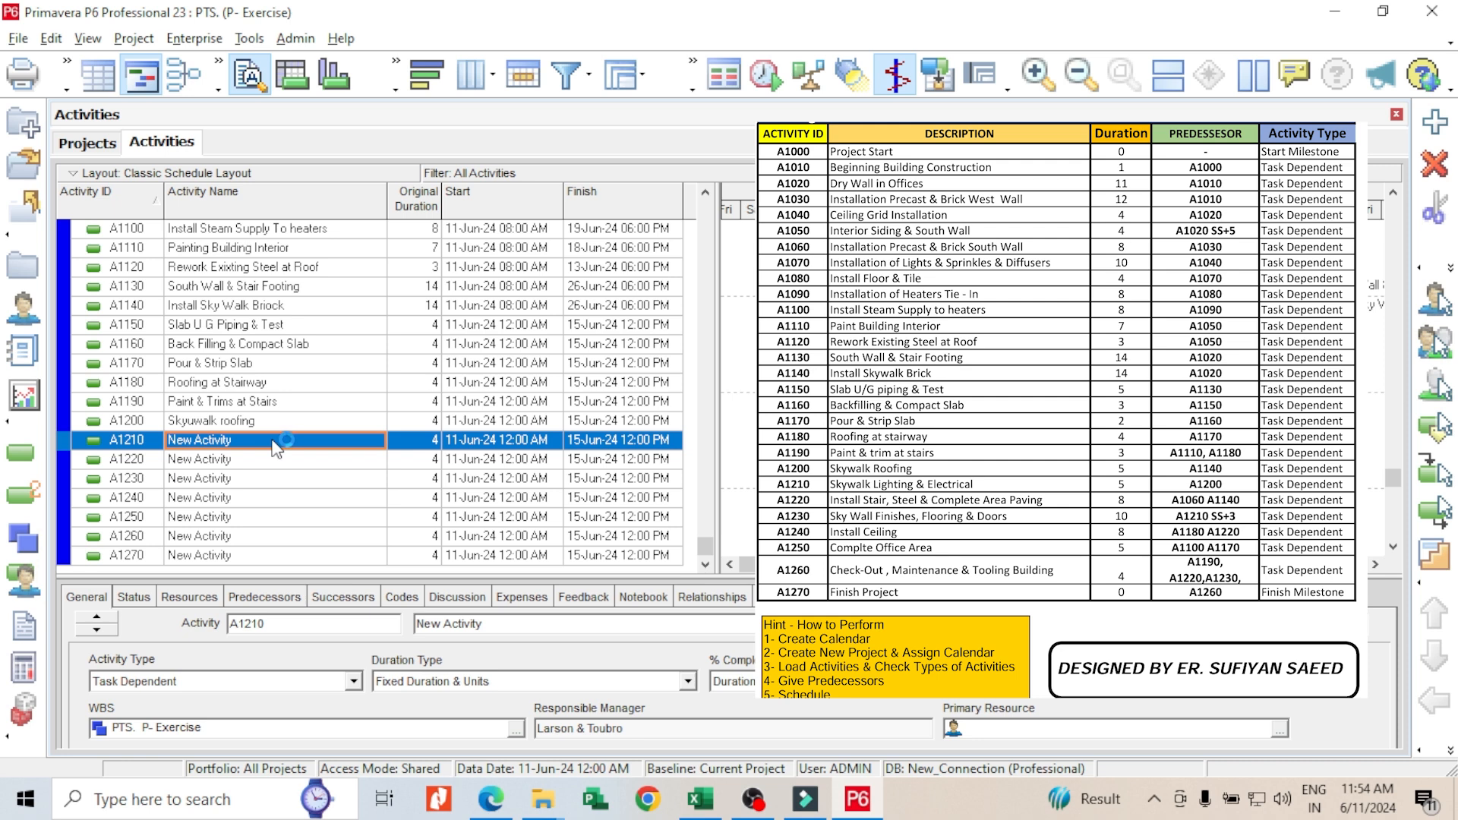
text(Skywalk )
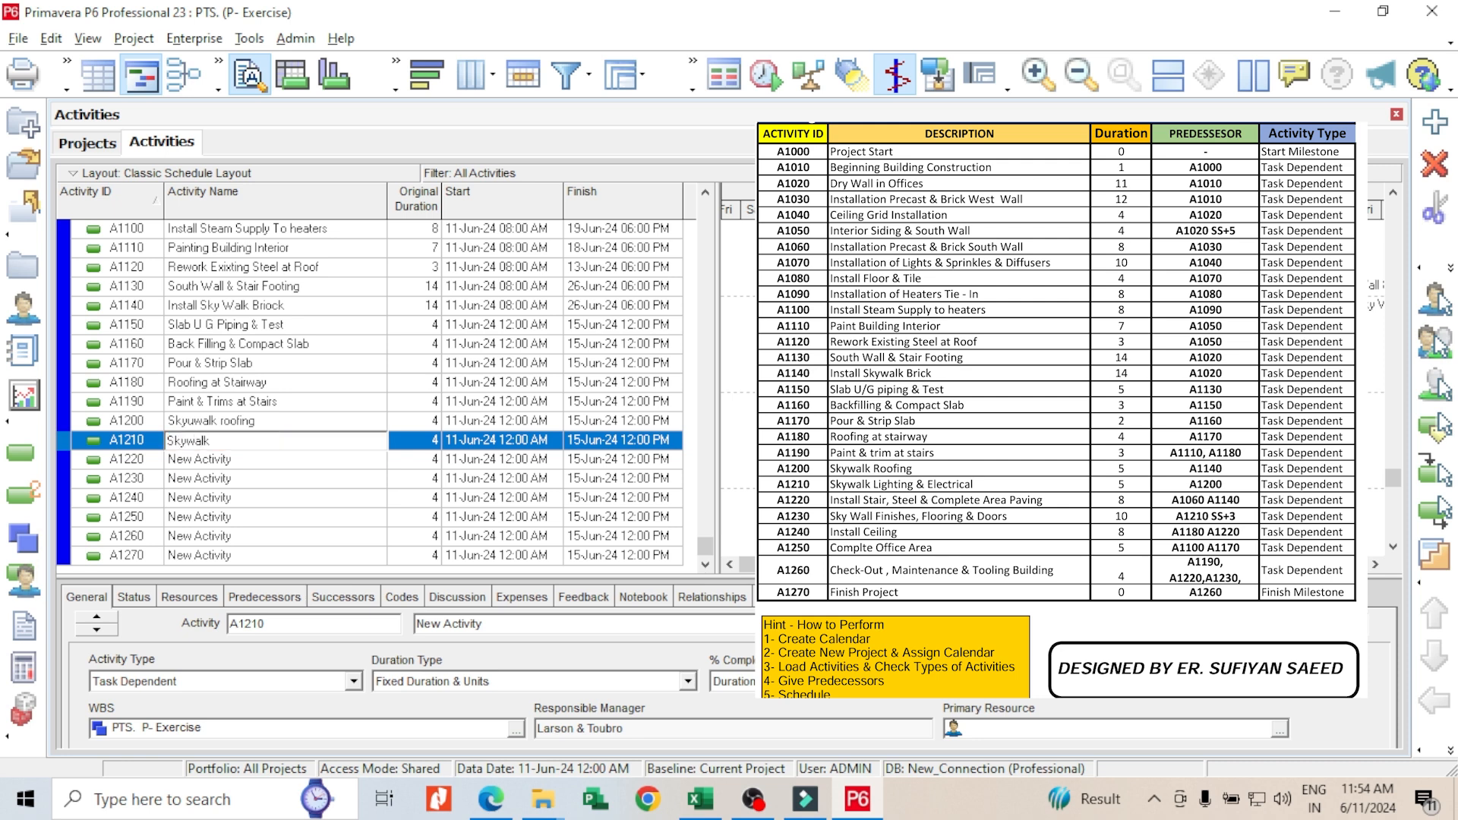
text(Lighting & Electrical)
key(Return)
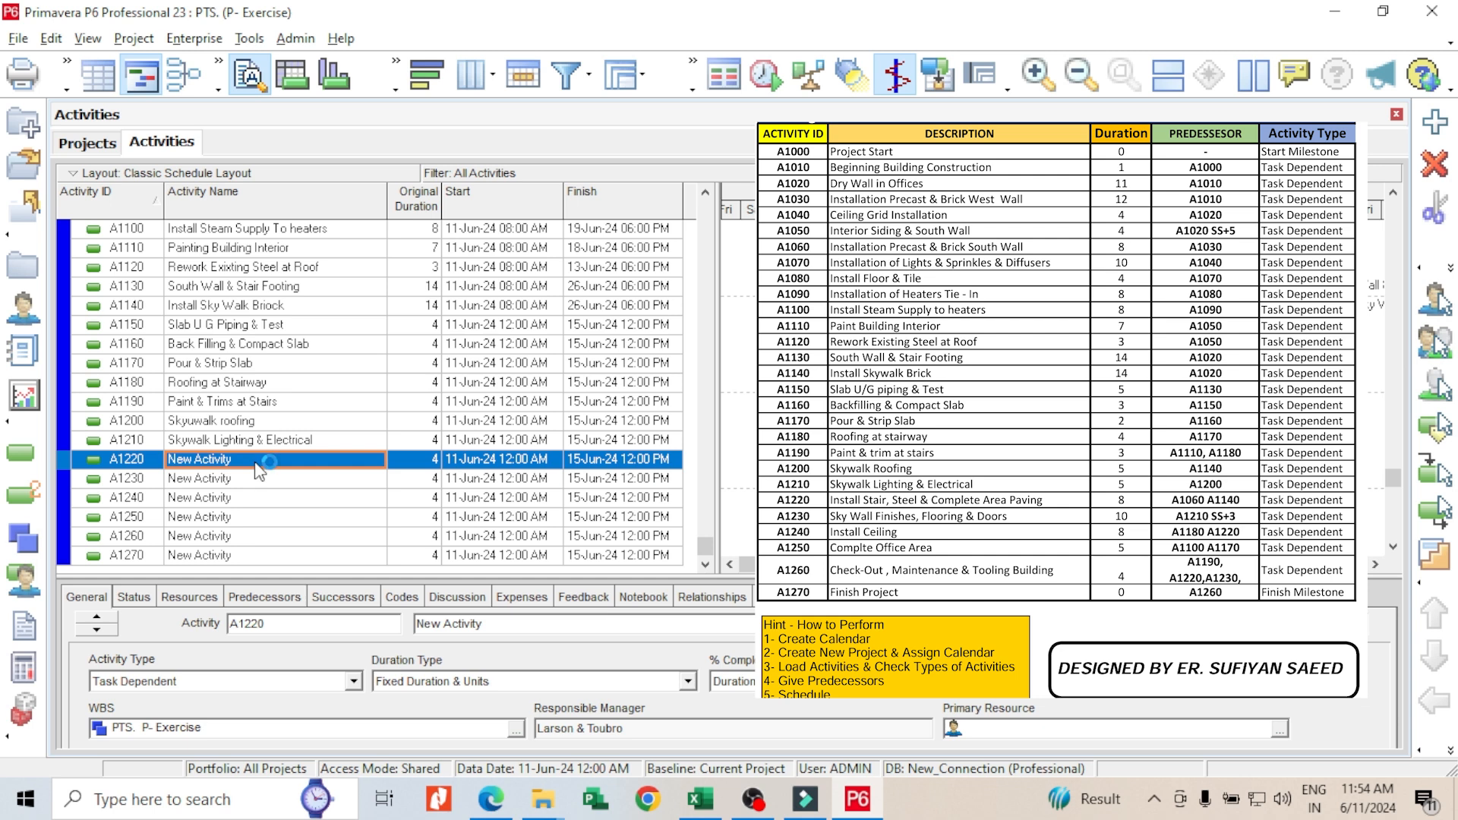
Step: Name activity A1220 "Insatall Stair Steel & Complete Area Paving" and activity A1230 "Skywalk Finishes Flooring & Doors"
text(Insatall)
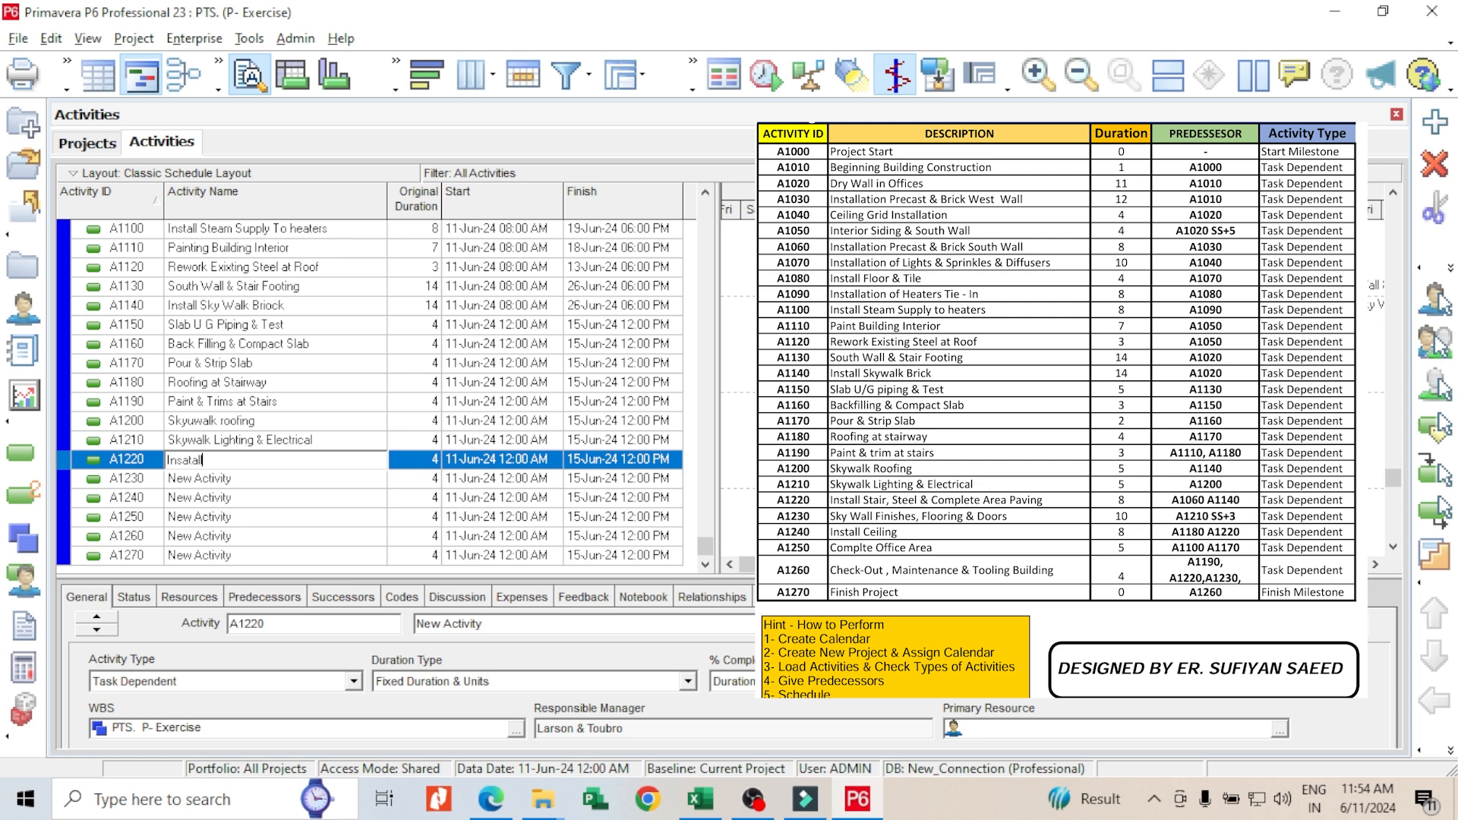
text( Stair Steel & Complete Area Pav)
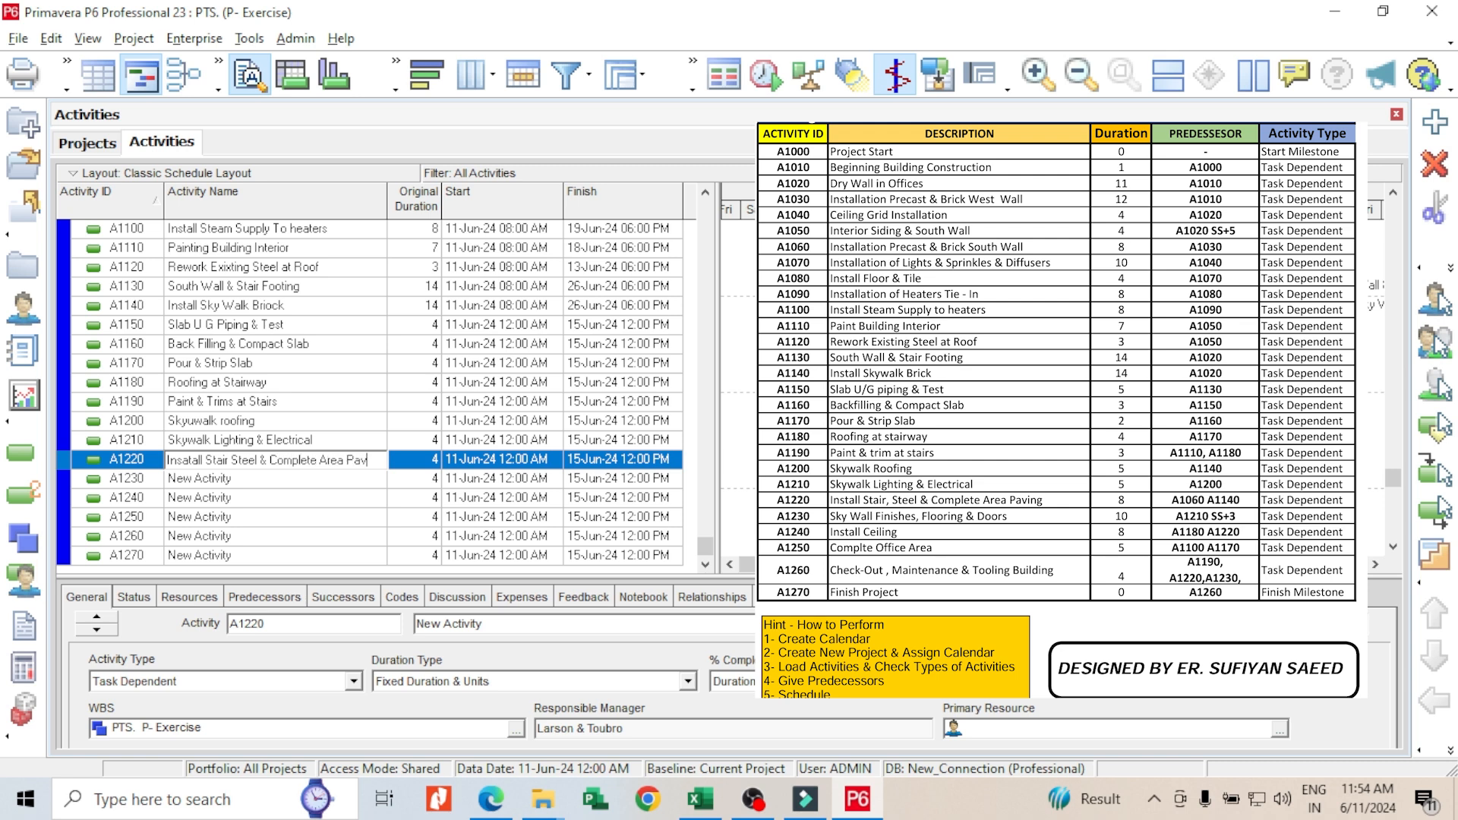
text(ing)
click(273, 478)
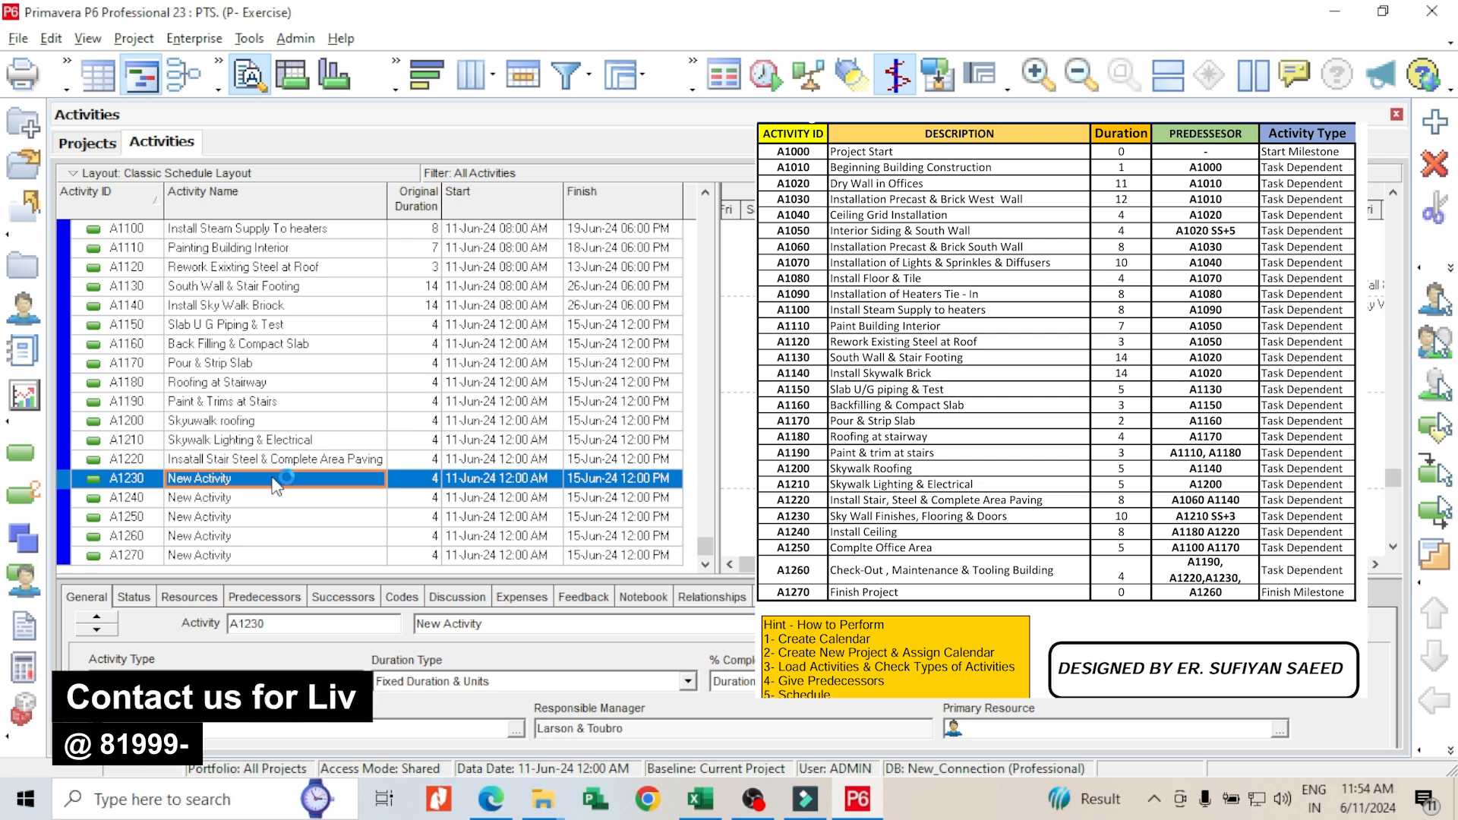
text(S)
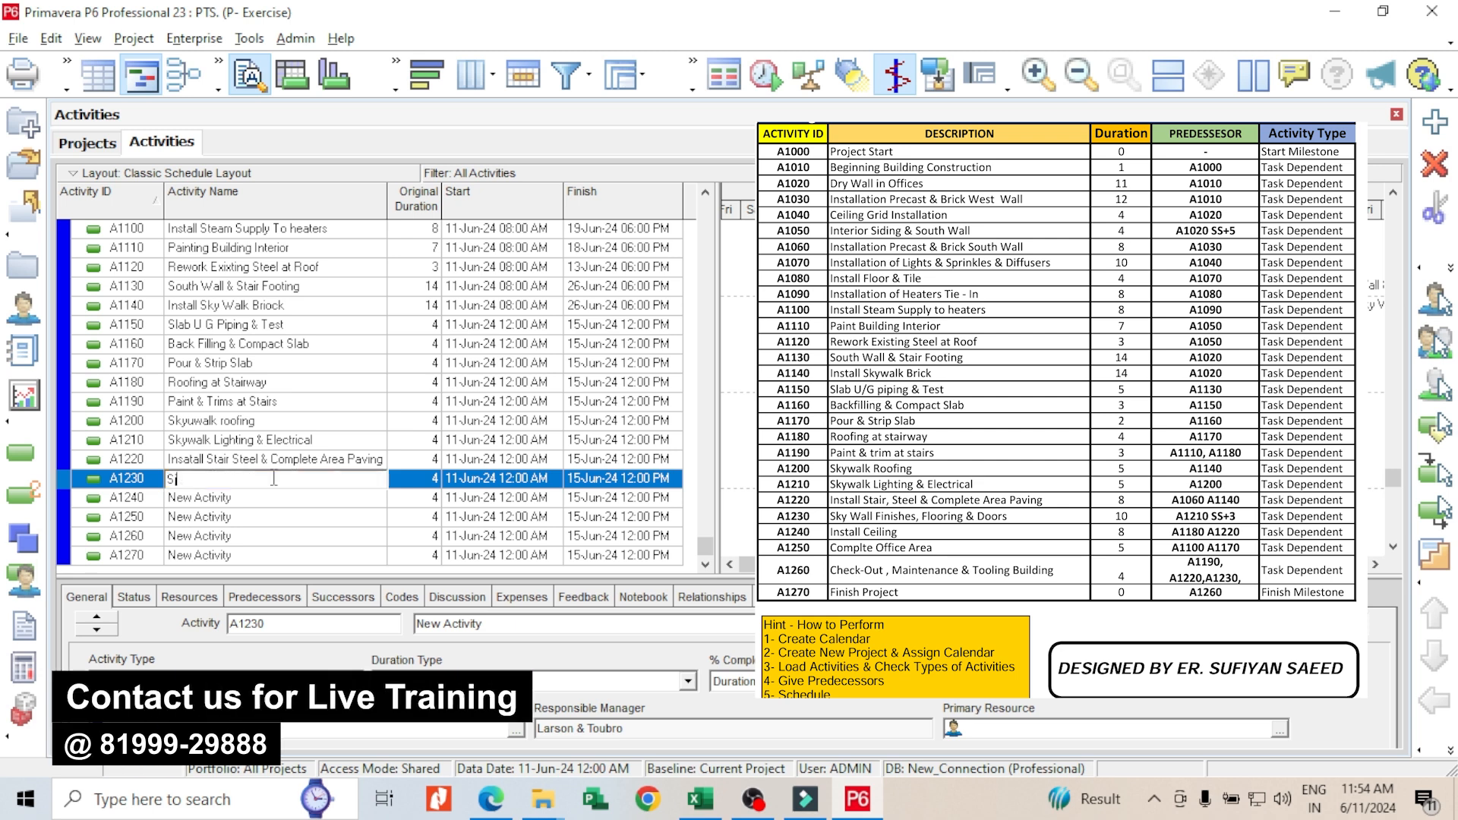
text(kywalk Finishes Floor)
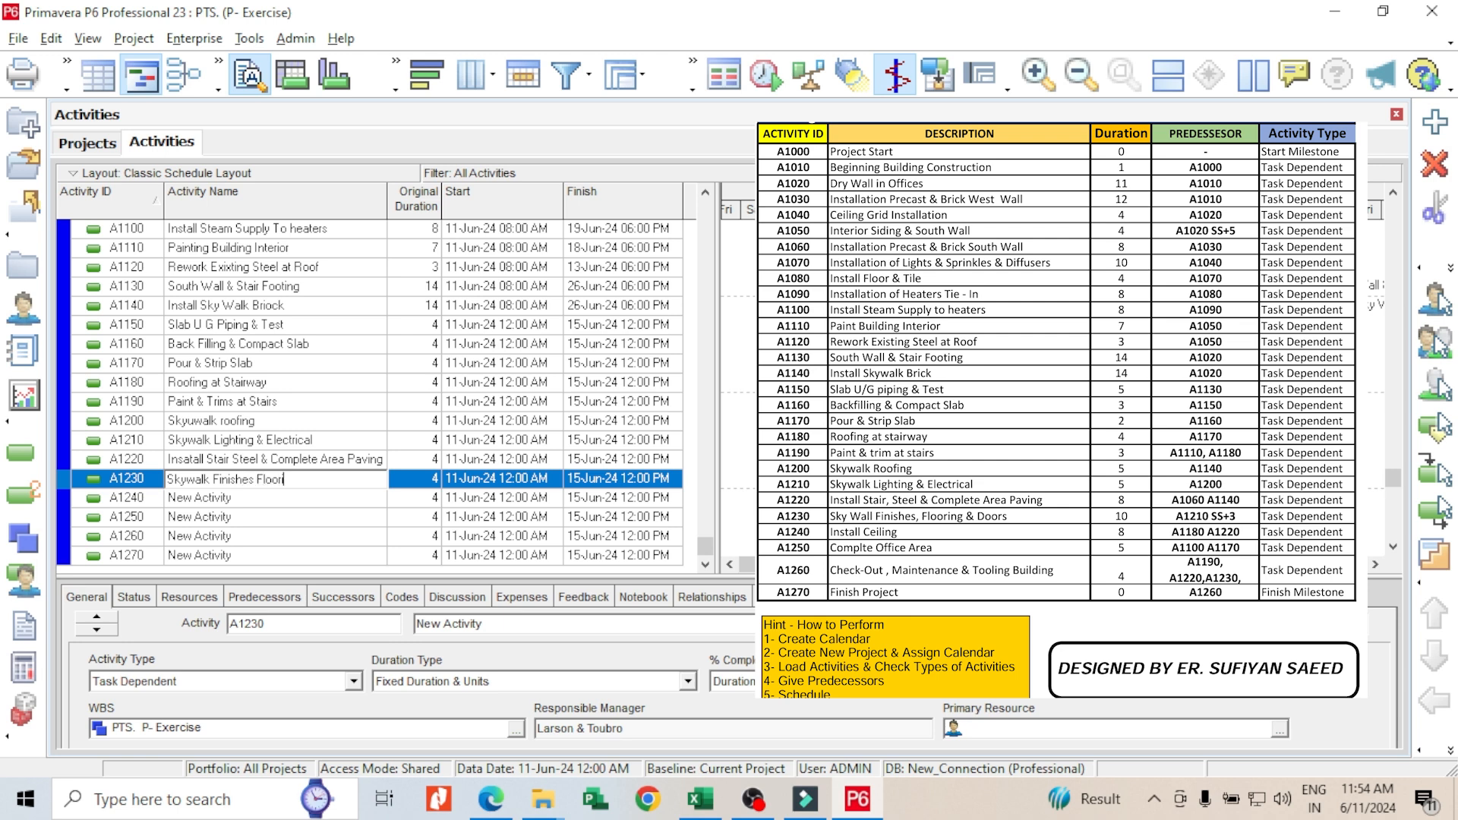
text(ing & Doors)
Step: Name activity A1240 "Install Ceilings"
click(281, 499)
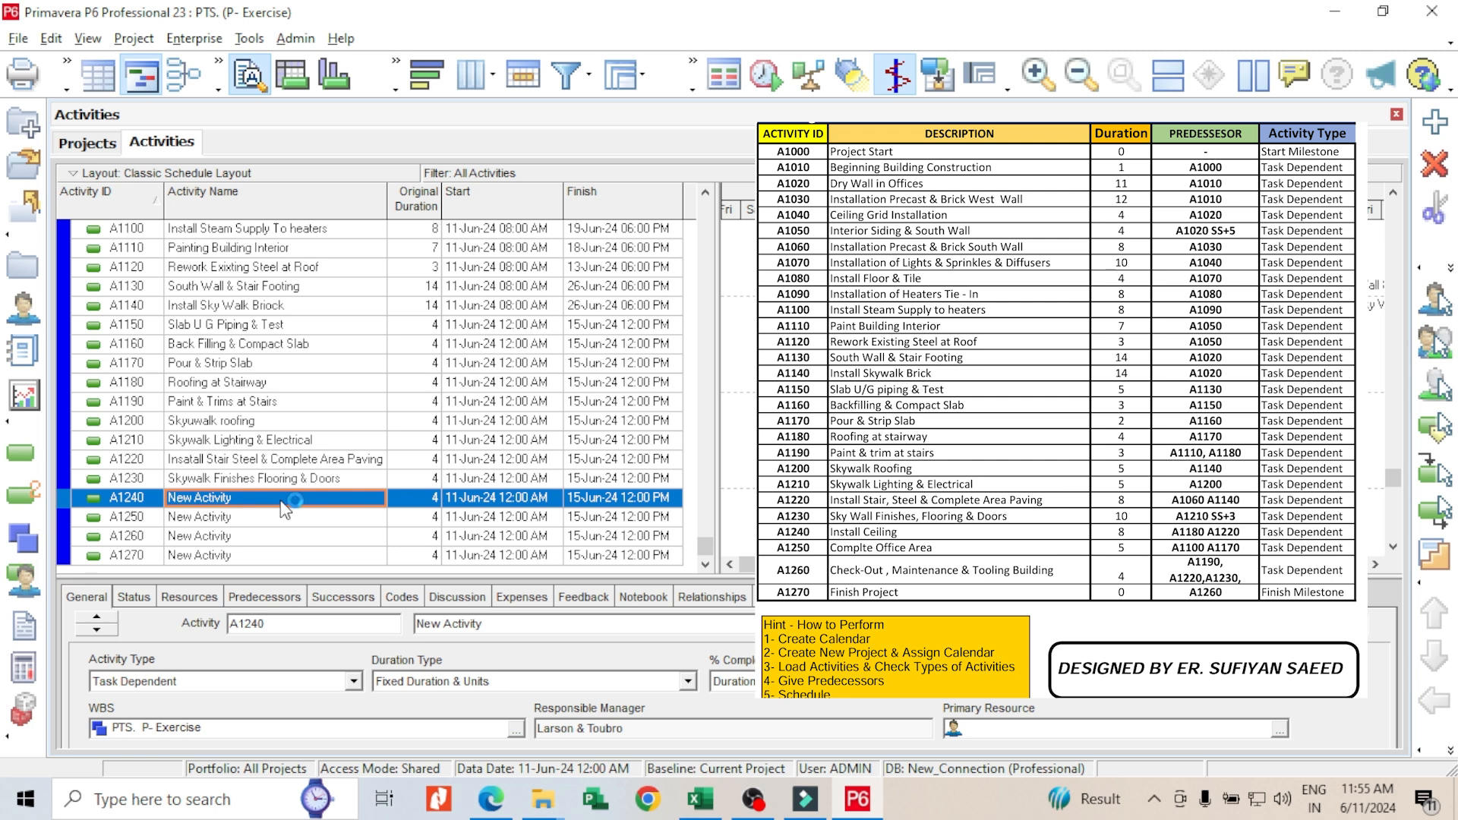
text(Insta)
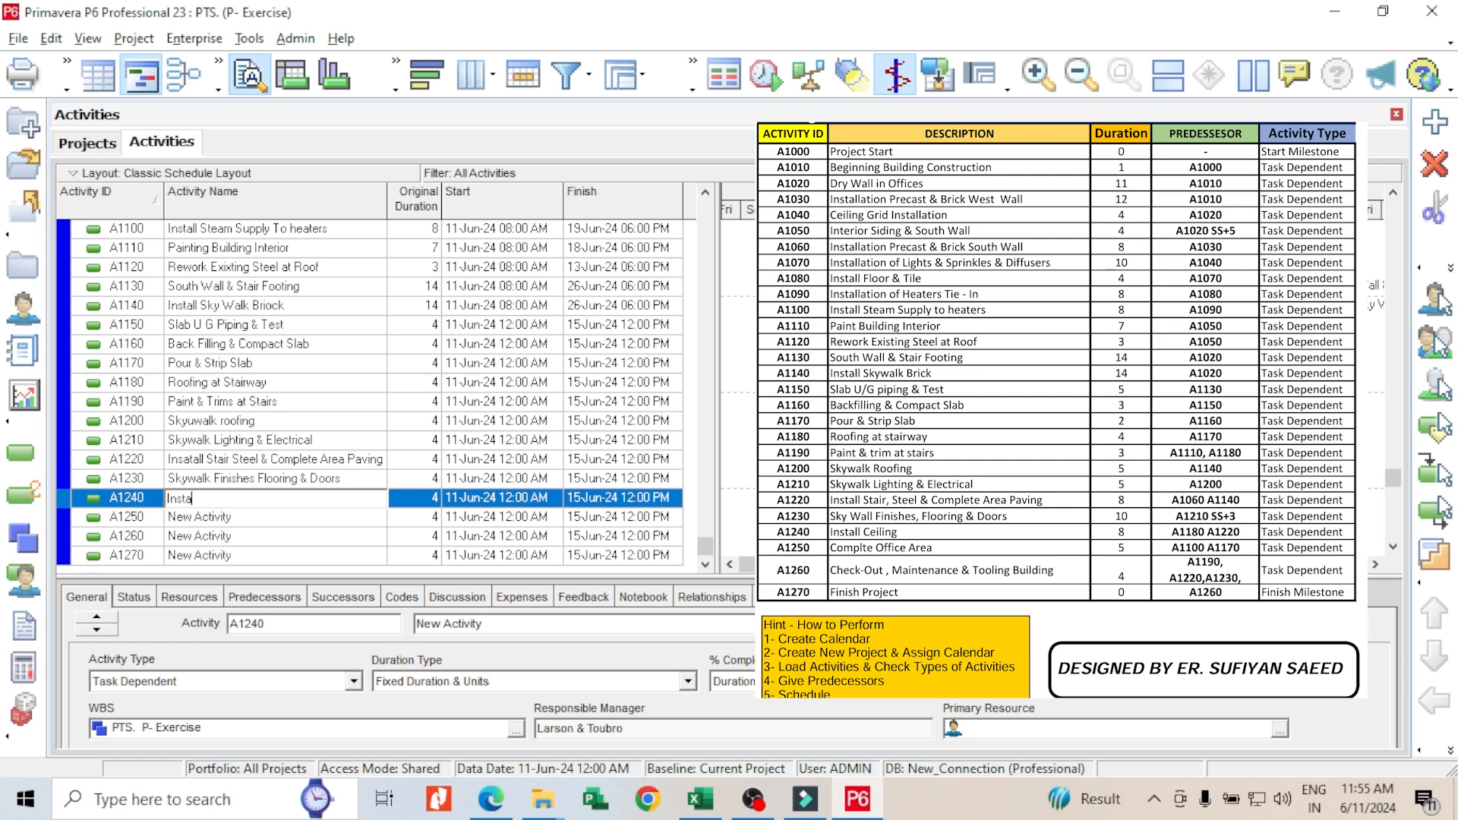
text(ll Ceilings)
Step: Name activity A1250 "Complete Office Area" and activity A1260 "Checkout Maintenace & Tool Buildings"
click(280, 518)
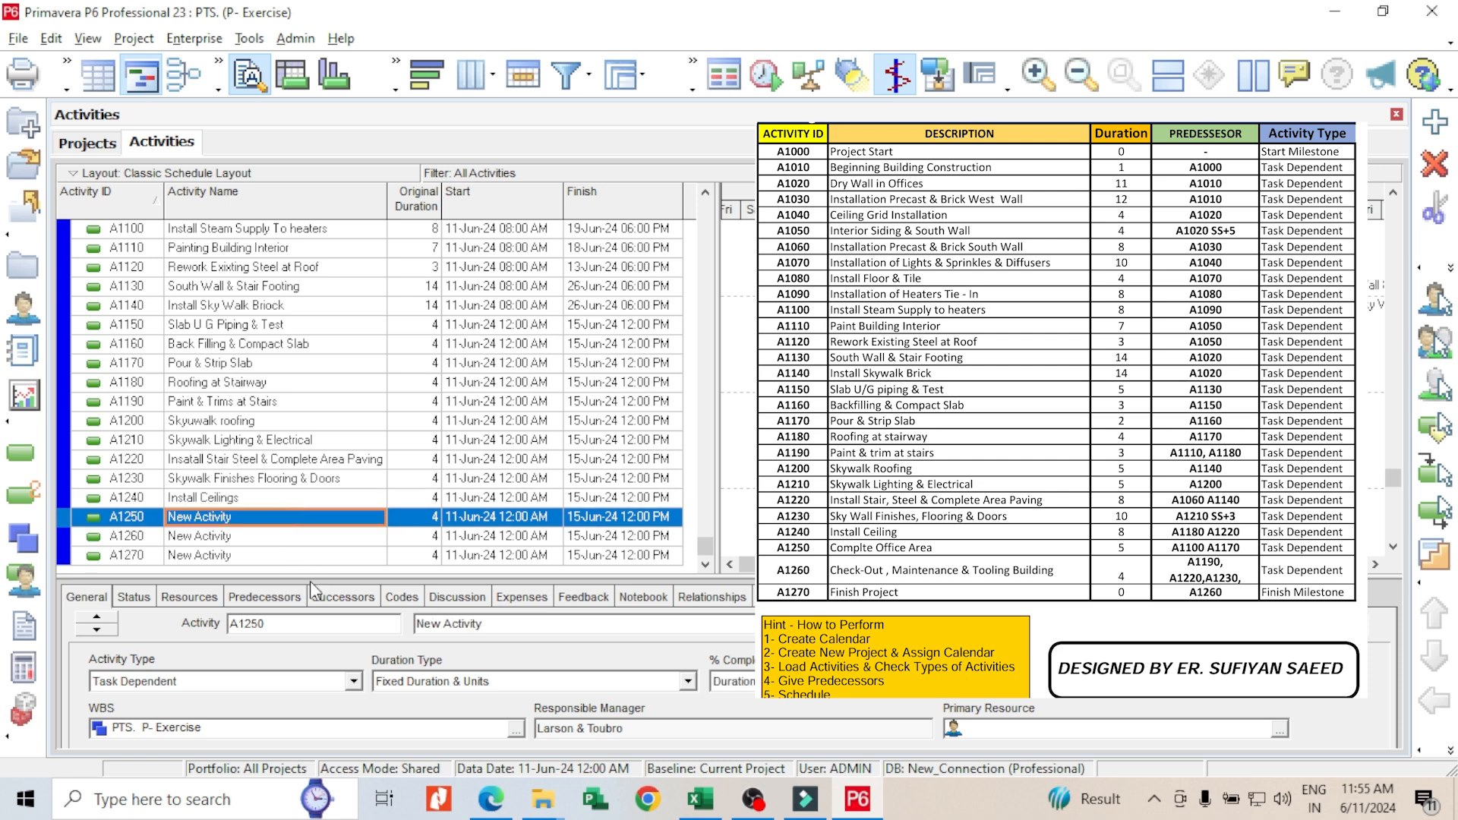
drag(311, 577, 302, 656)
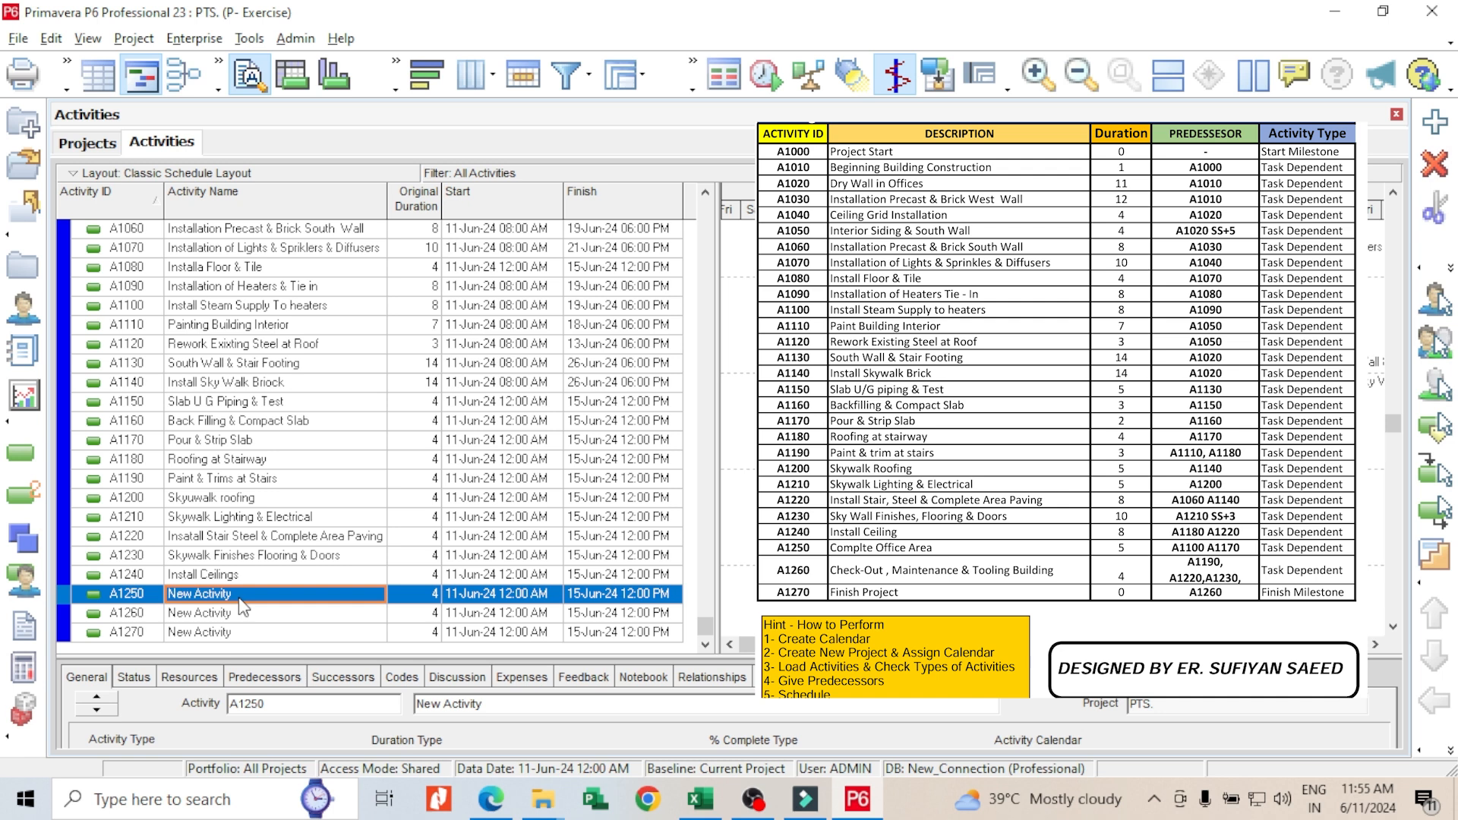
text(Complete)
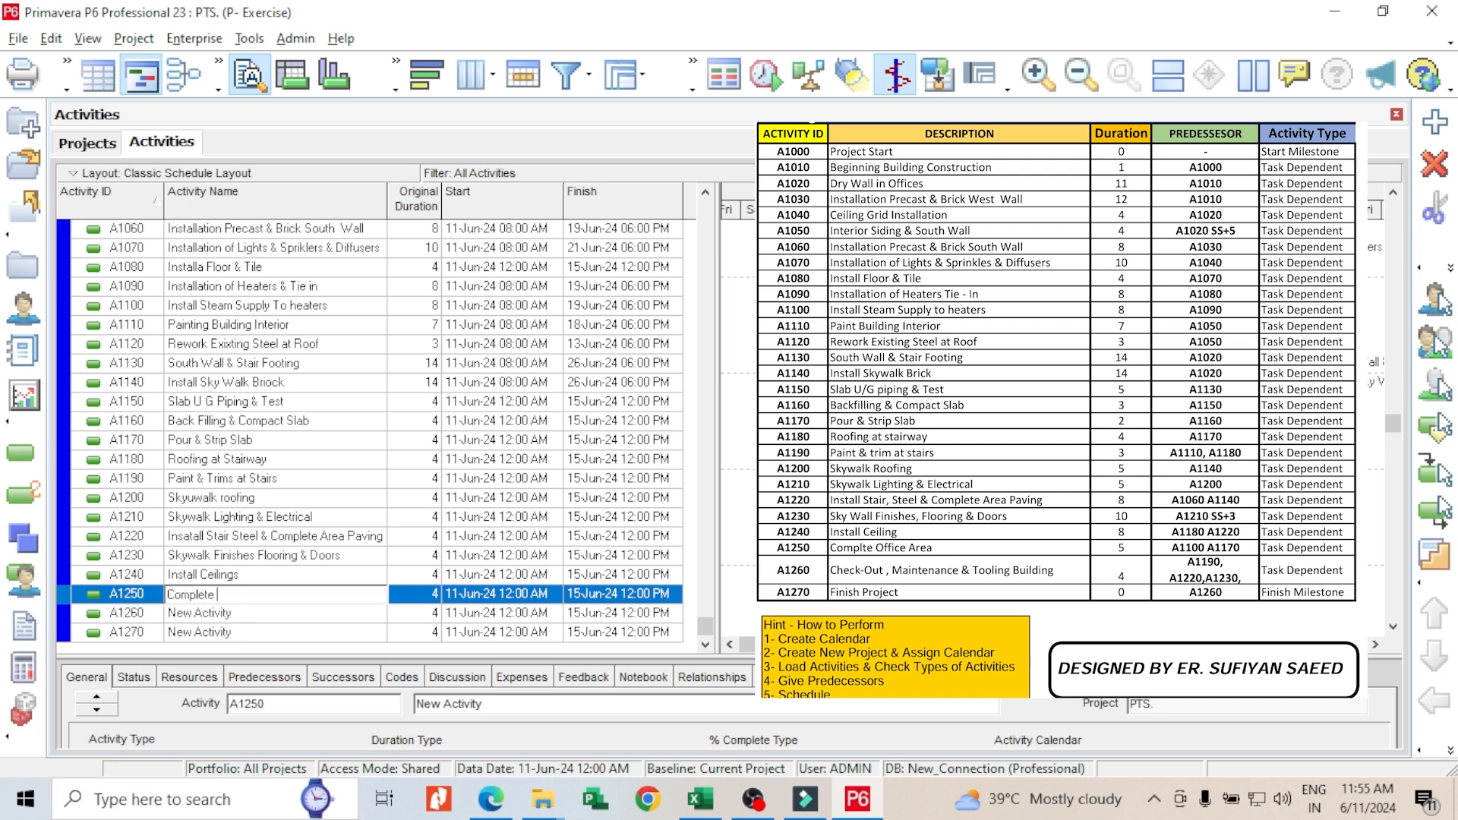
text( Office Area)
key(Return)
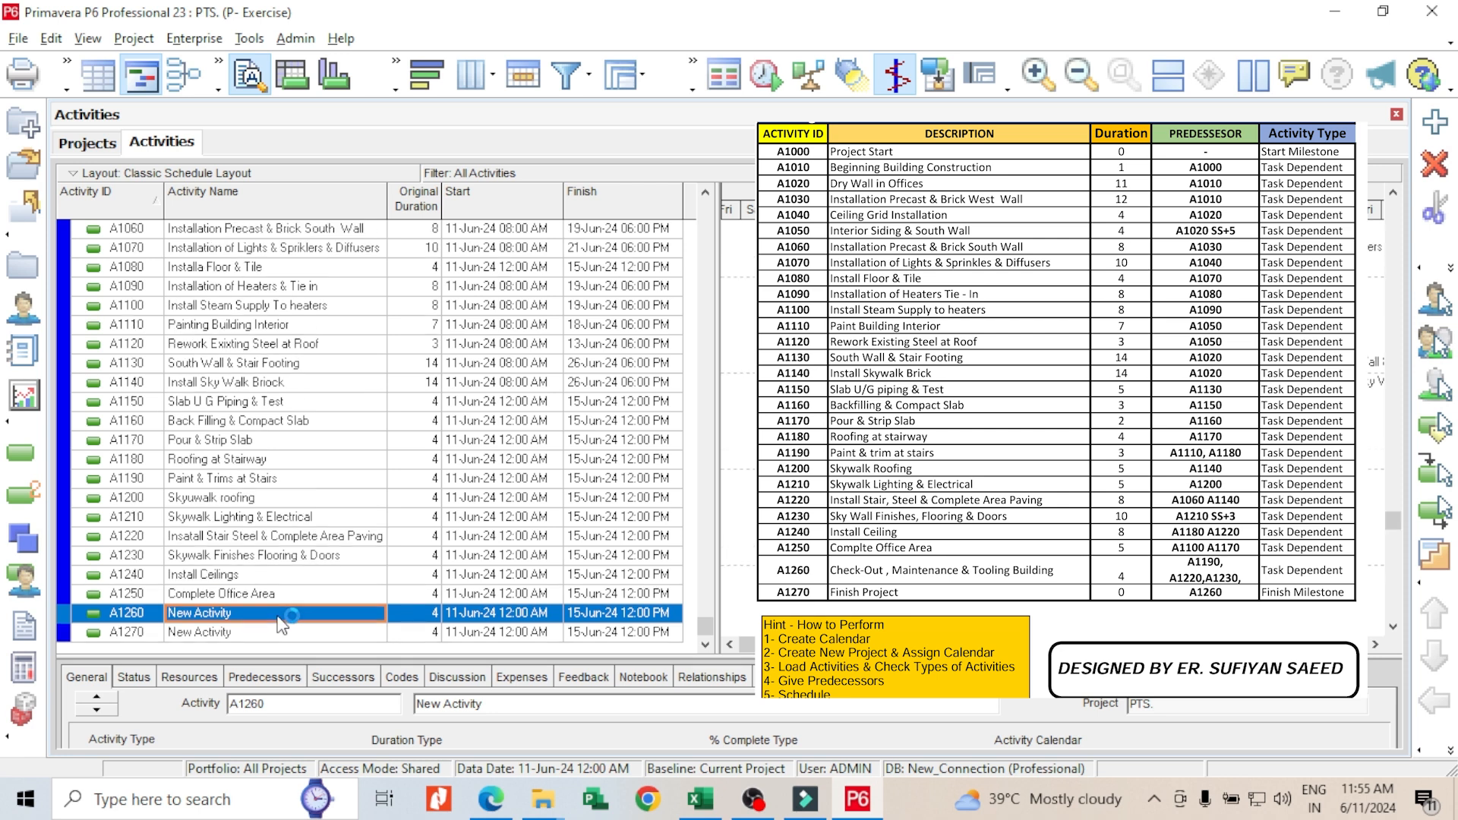
text(Checko)
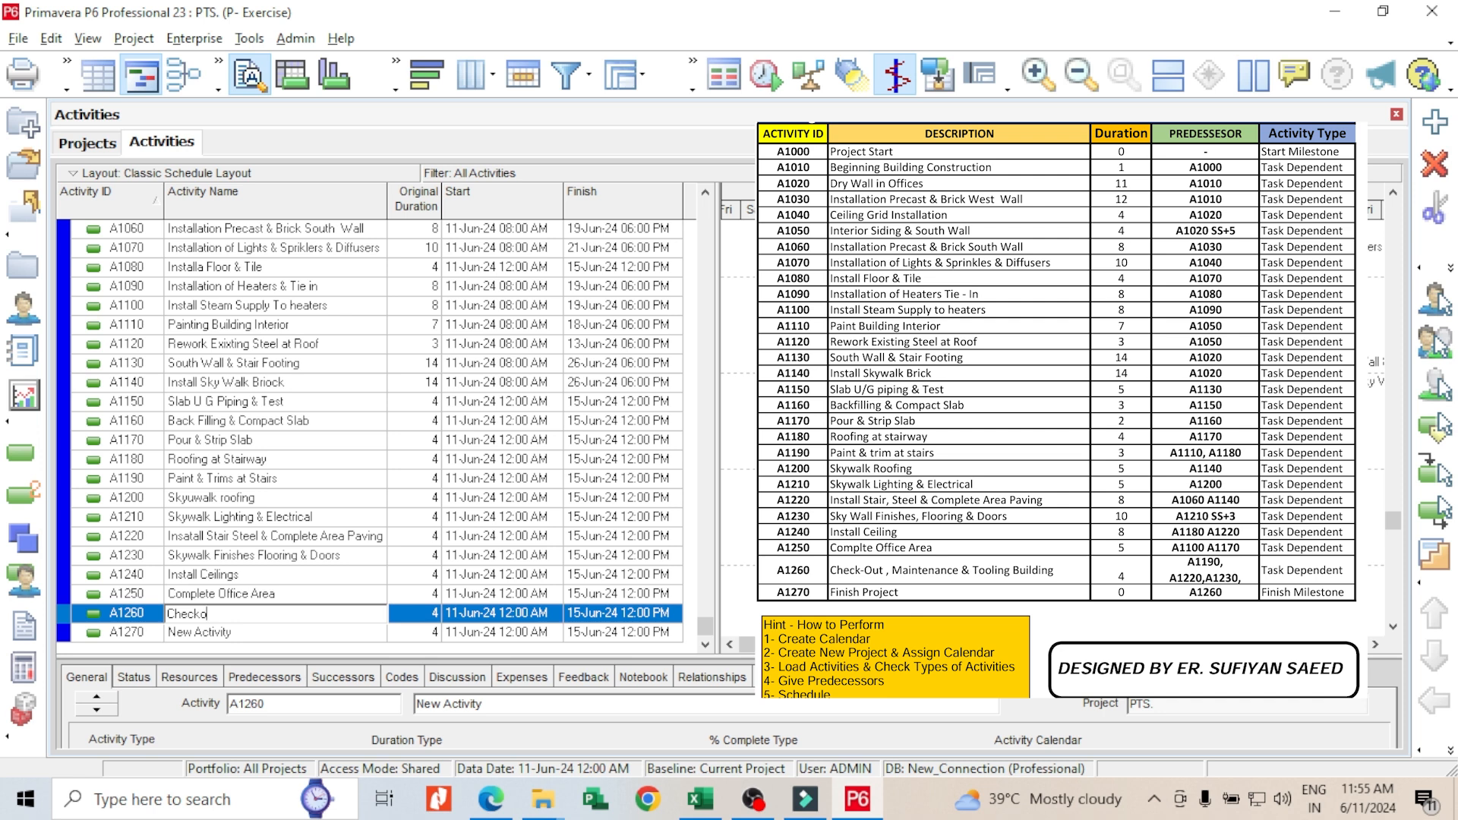
text(ut Maintenace & Tool Buildings)
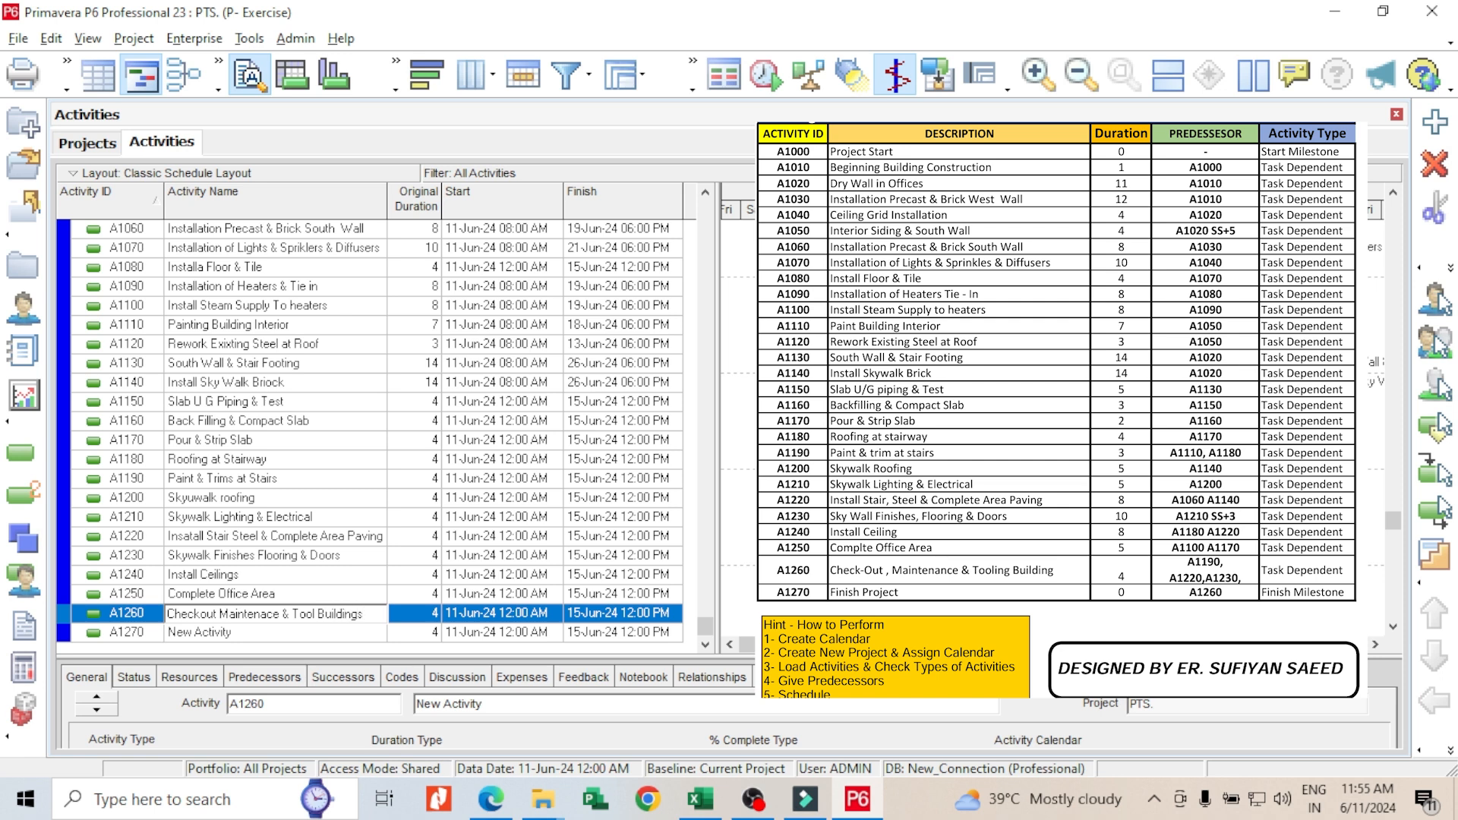
Step: Name activity A1270 "Finish Project"
click(251, 635)
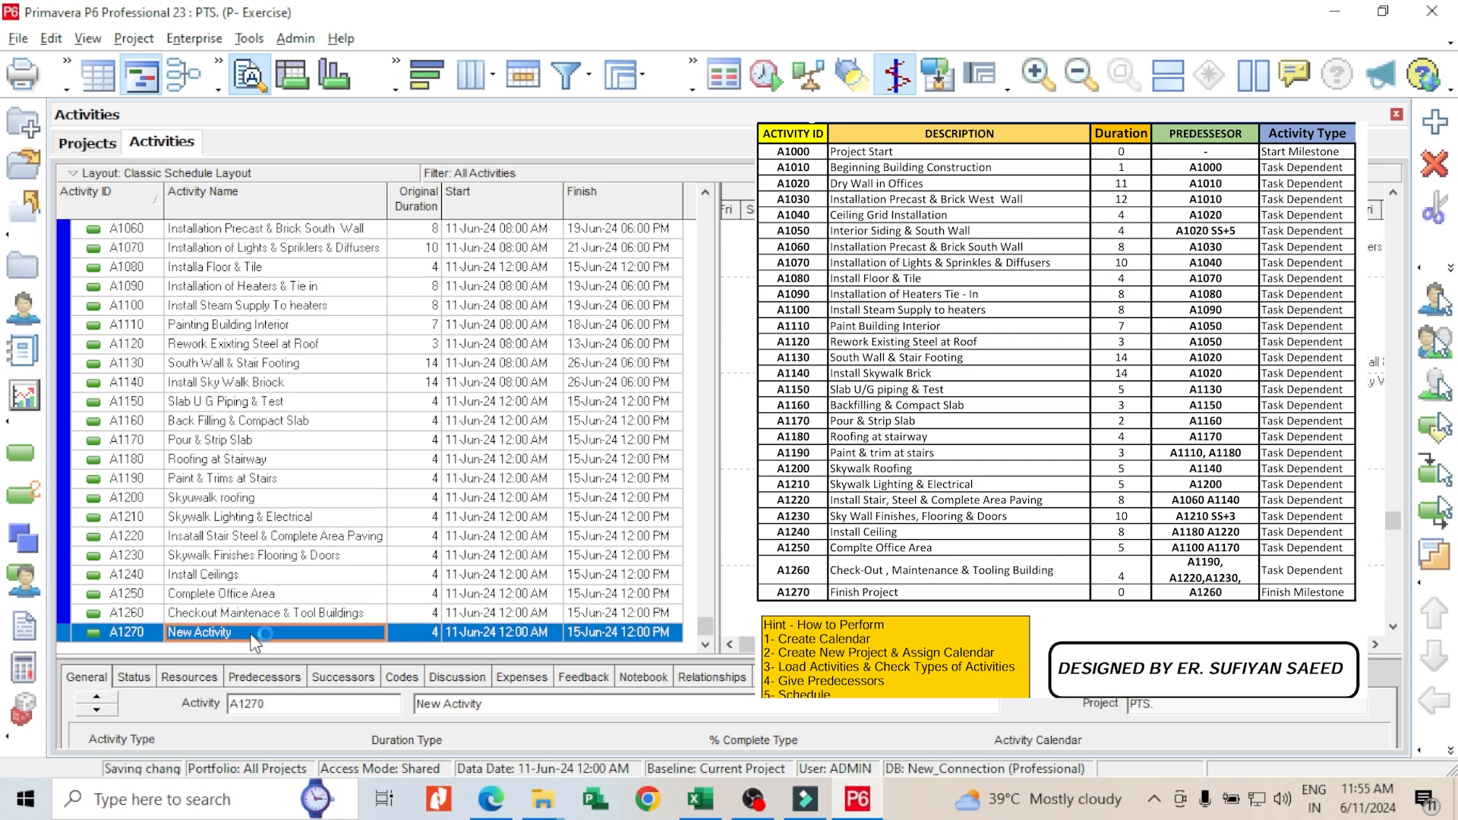
text(Finish P)
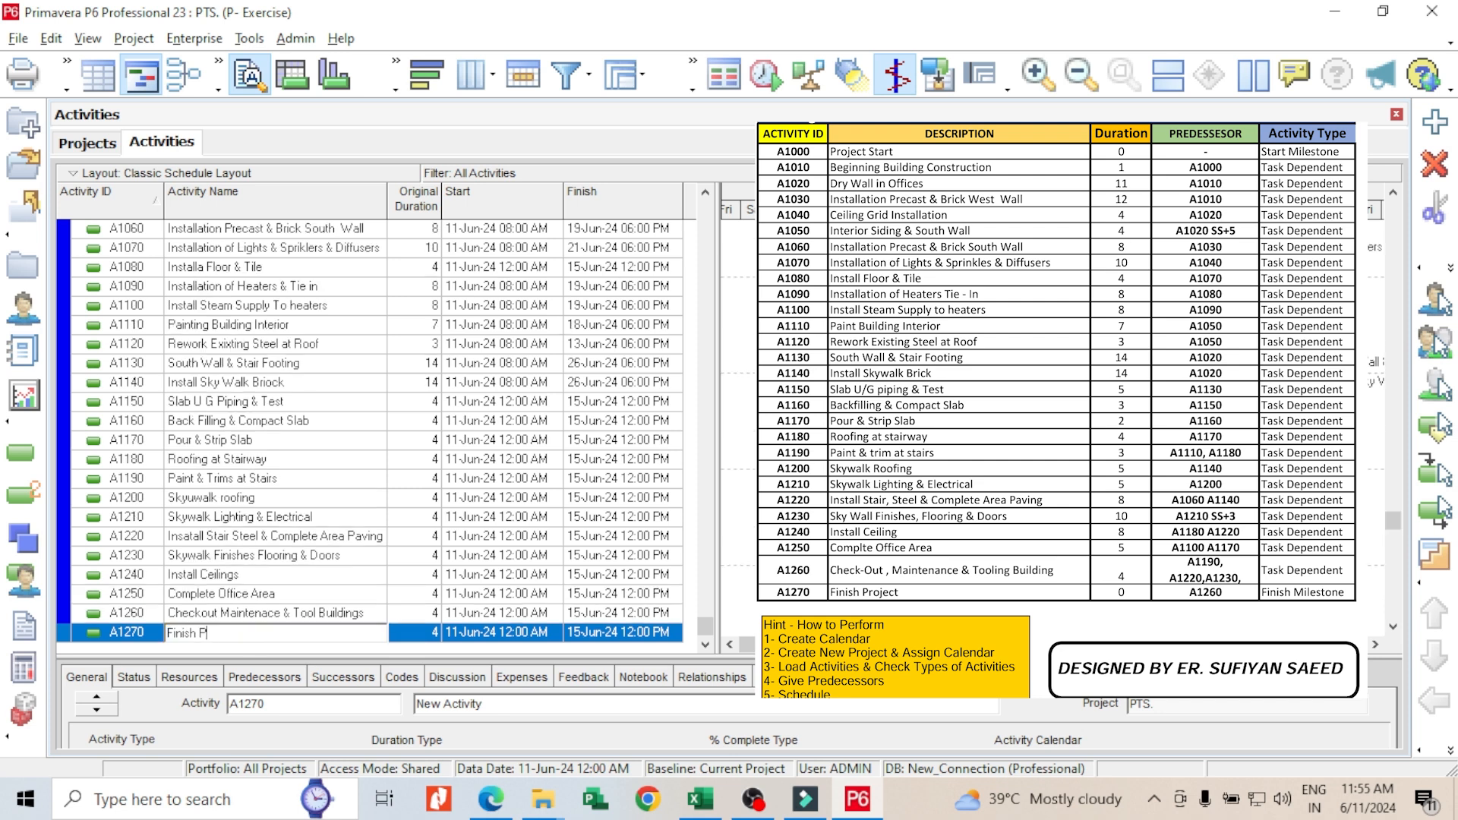
text(roject)
click(350, 614)
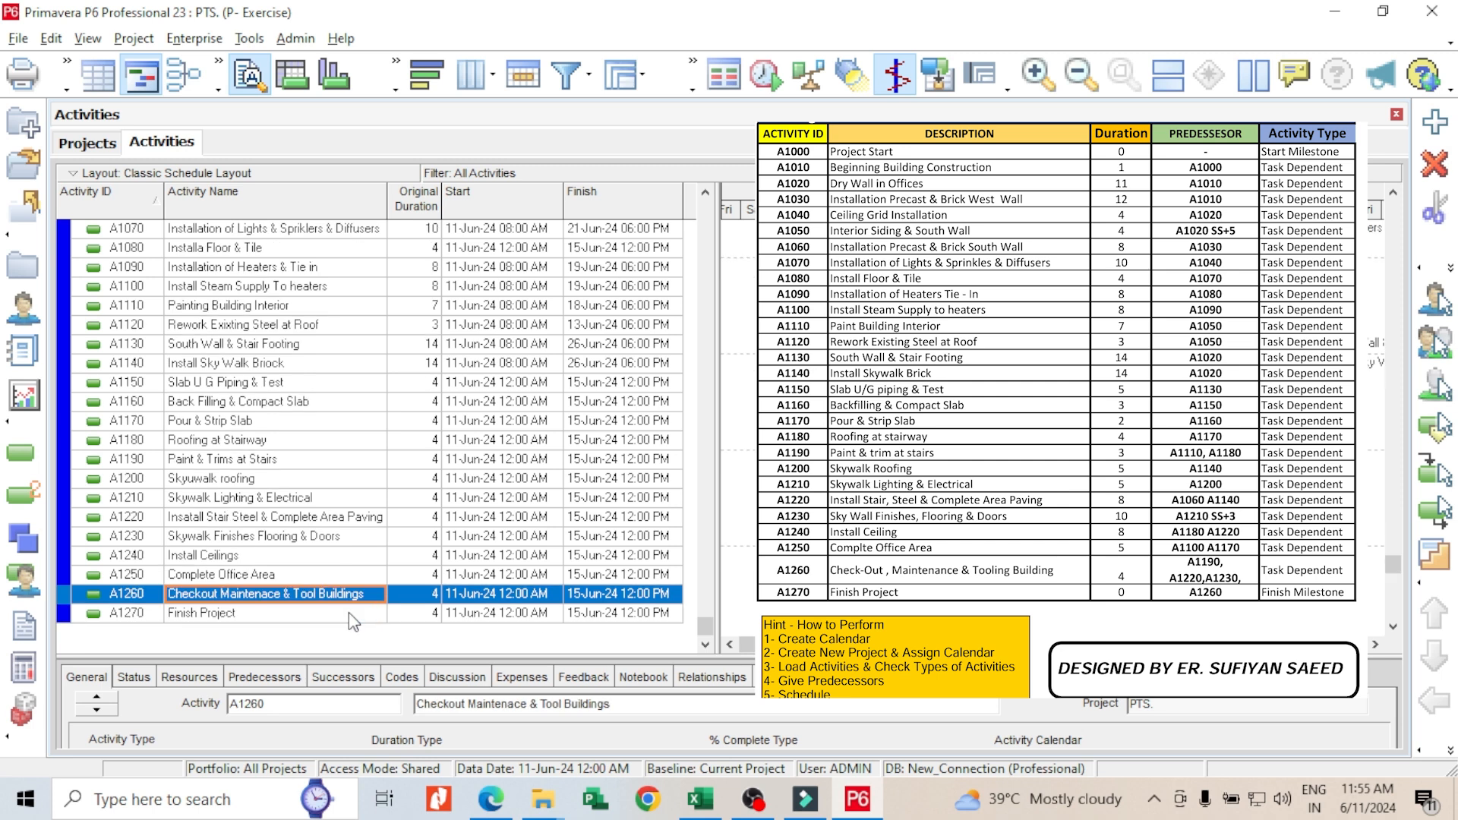
click(372, 612)
Step: Review the complete activity list from A1000 to A1270, checking names and original durations against the exercise table
scroll(340, 567, up, 3)
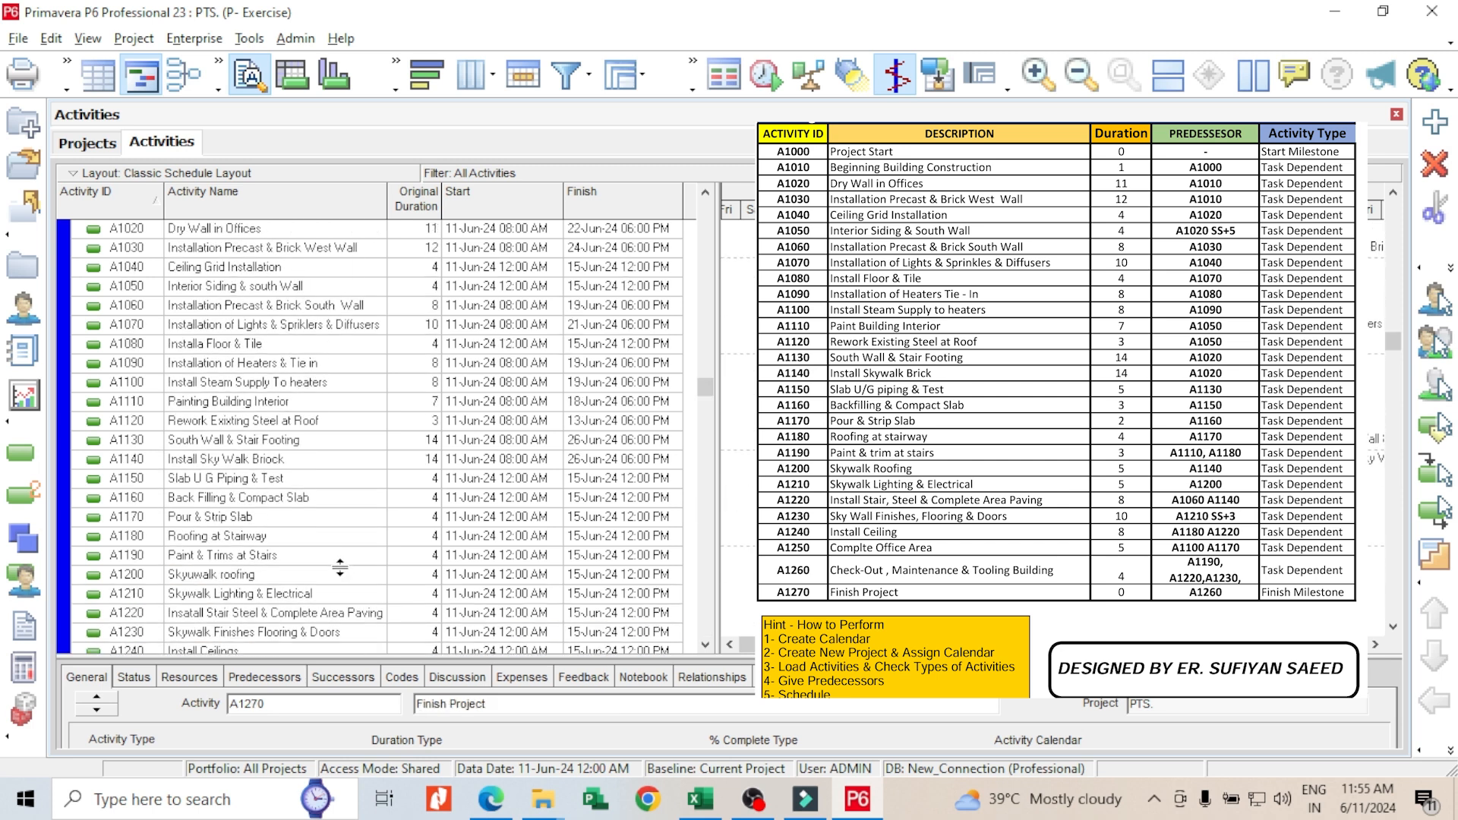
scroll(340, 566, up, 1)
scroll(338, 566, down, 2)
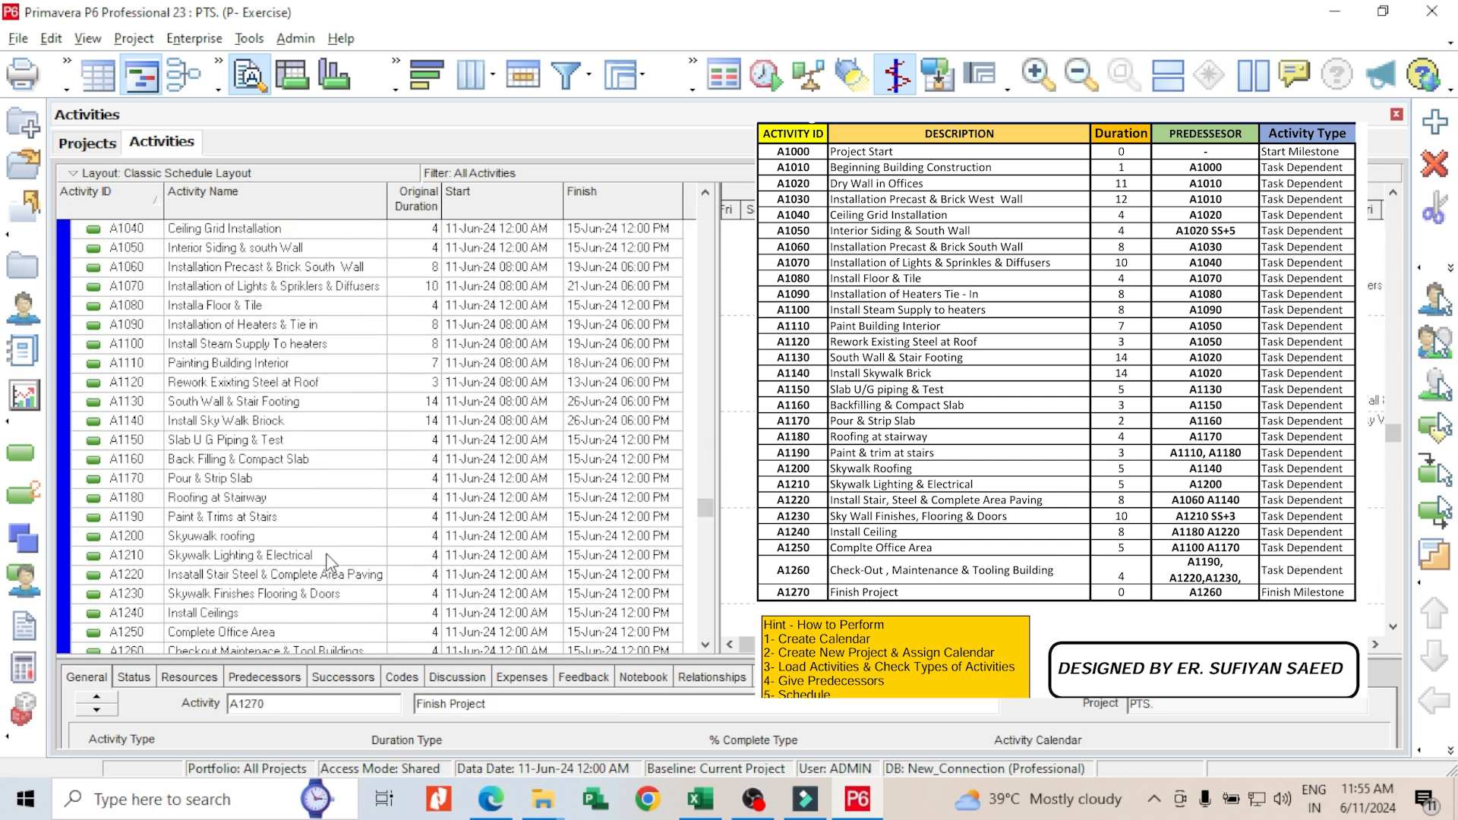
scroll(330, 563, up, 2)
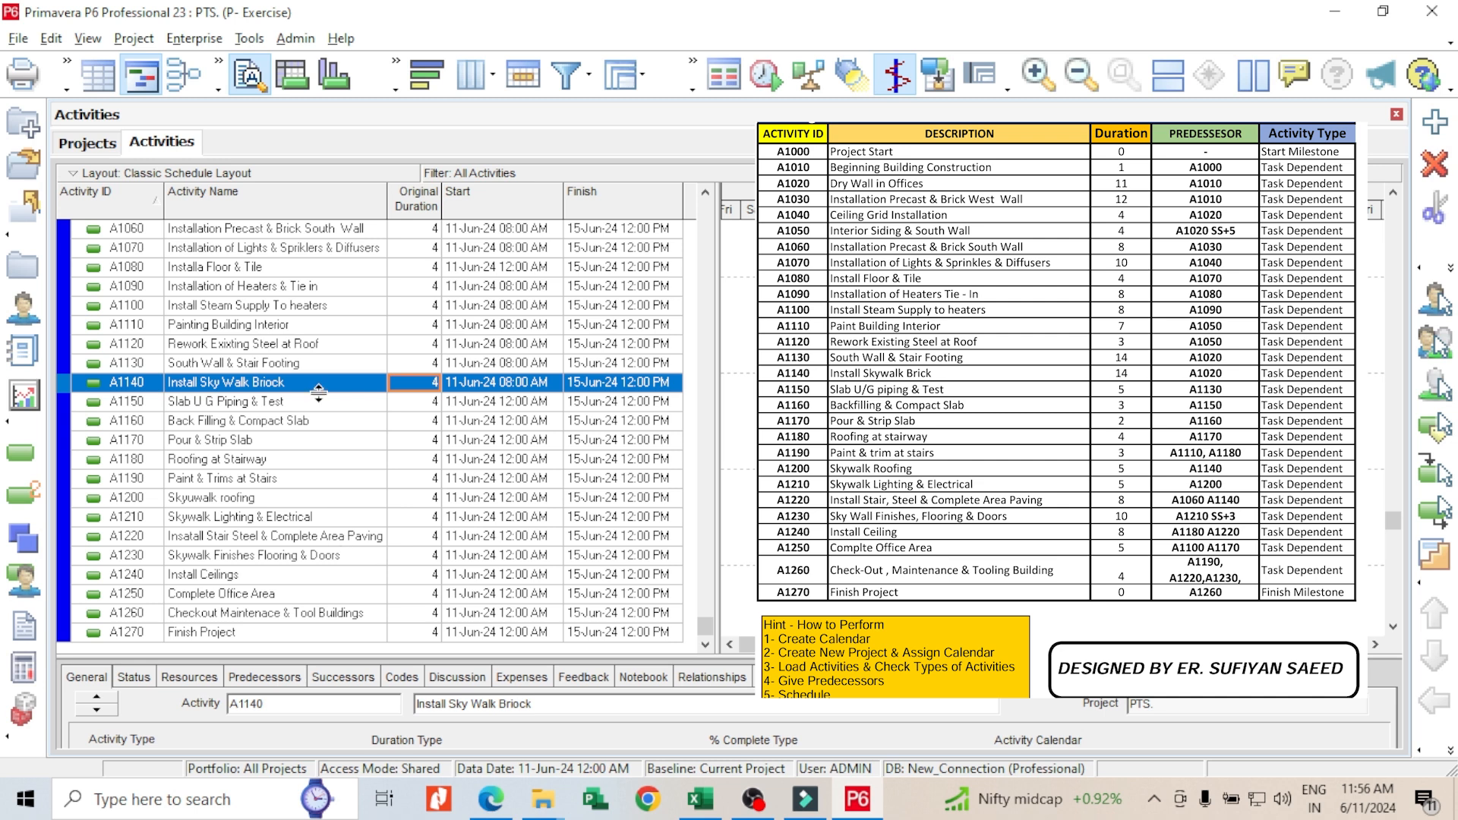
scroll(290, 398, up, 2)
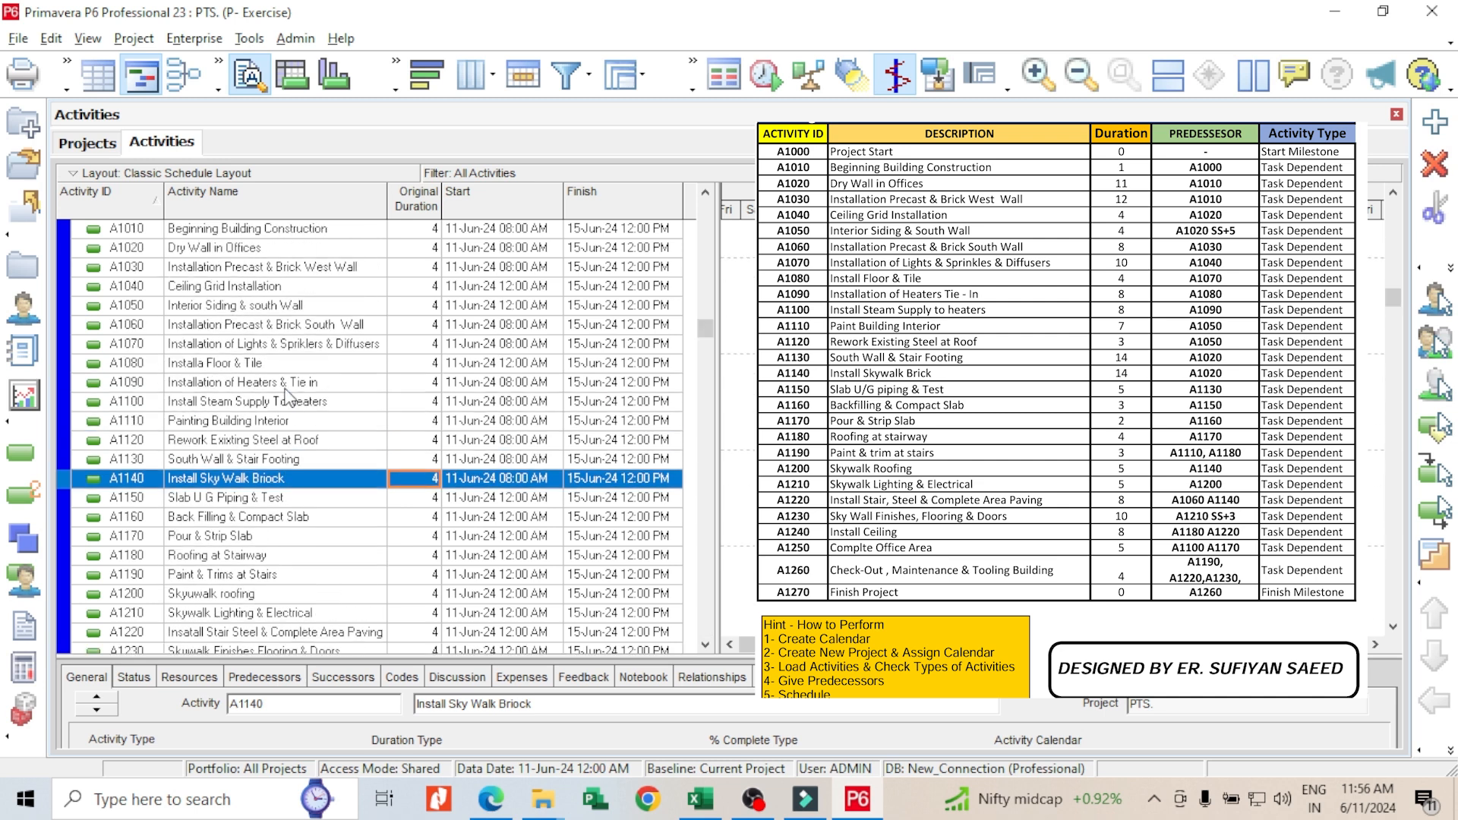
scroll(404, 380, up, 1)
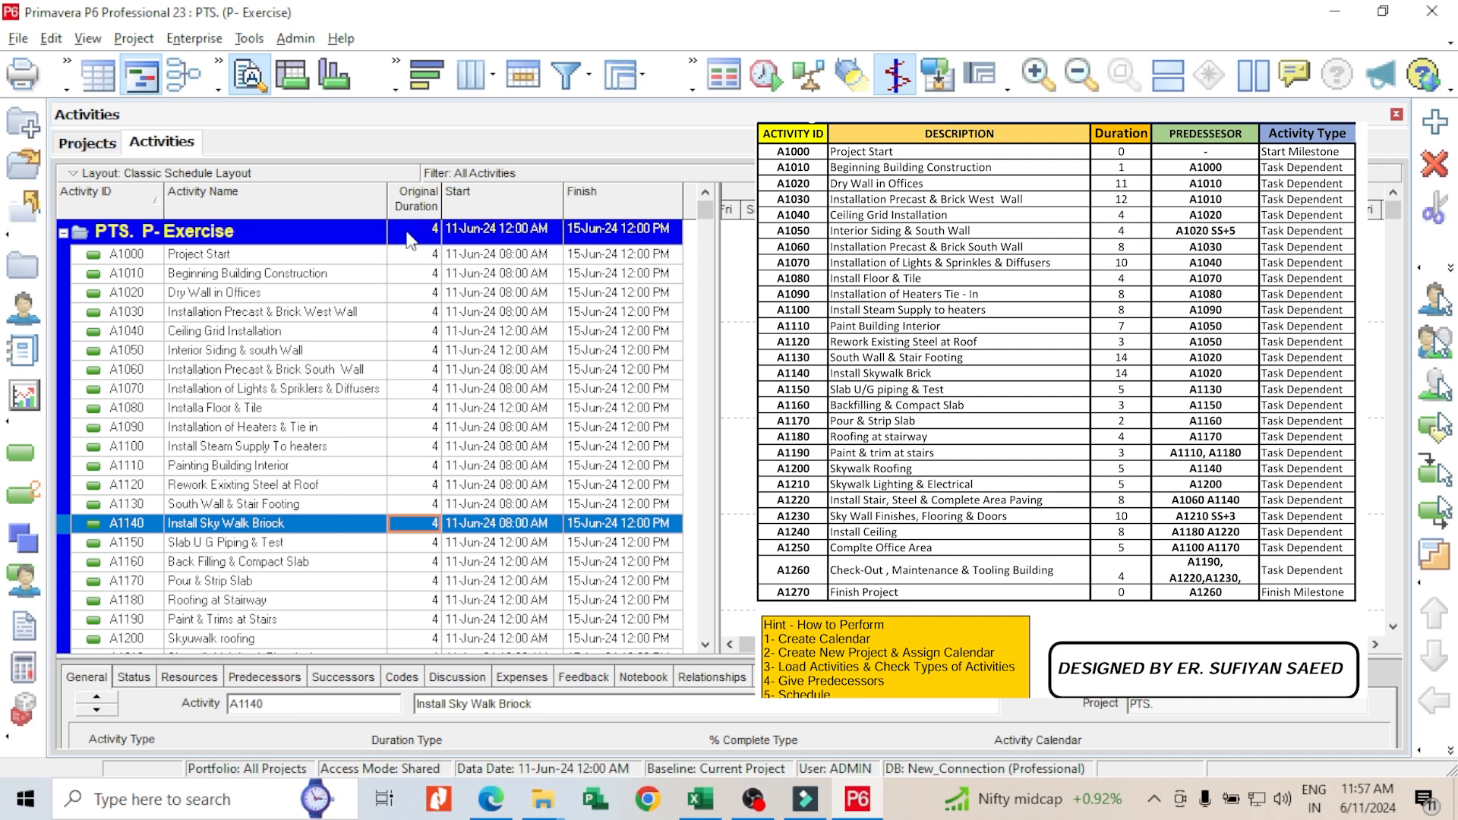
scroll(299, 423, down, 3)
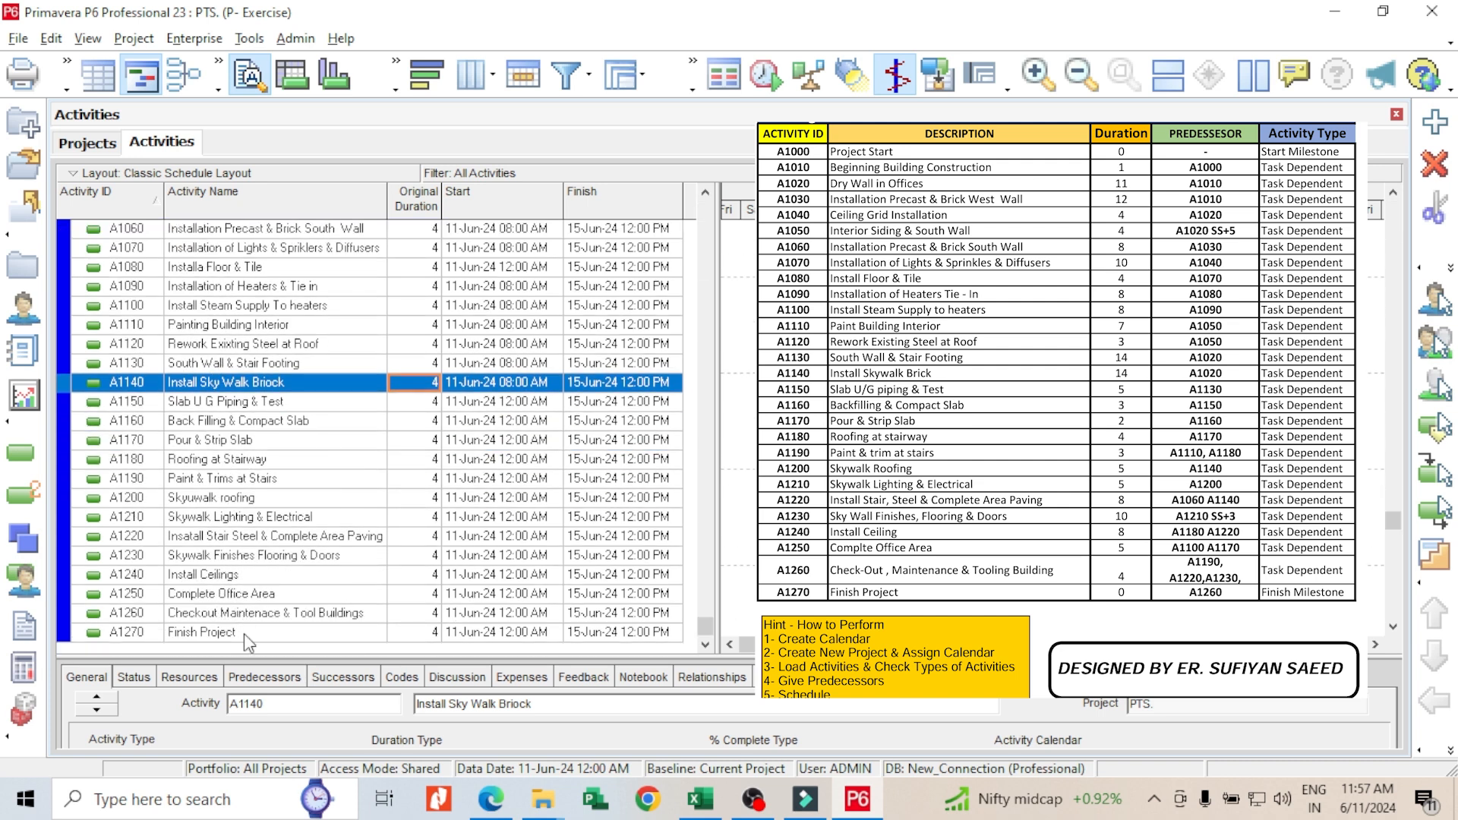
scroll(279, 539, up, 3)
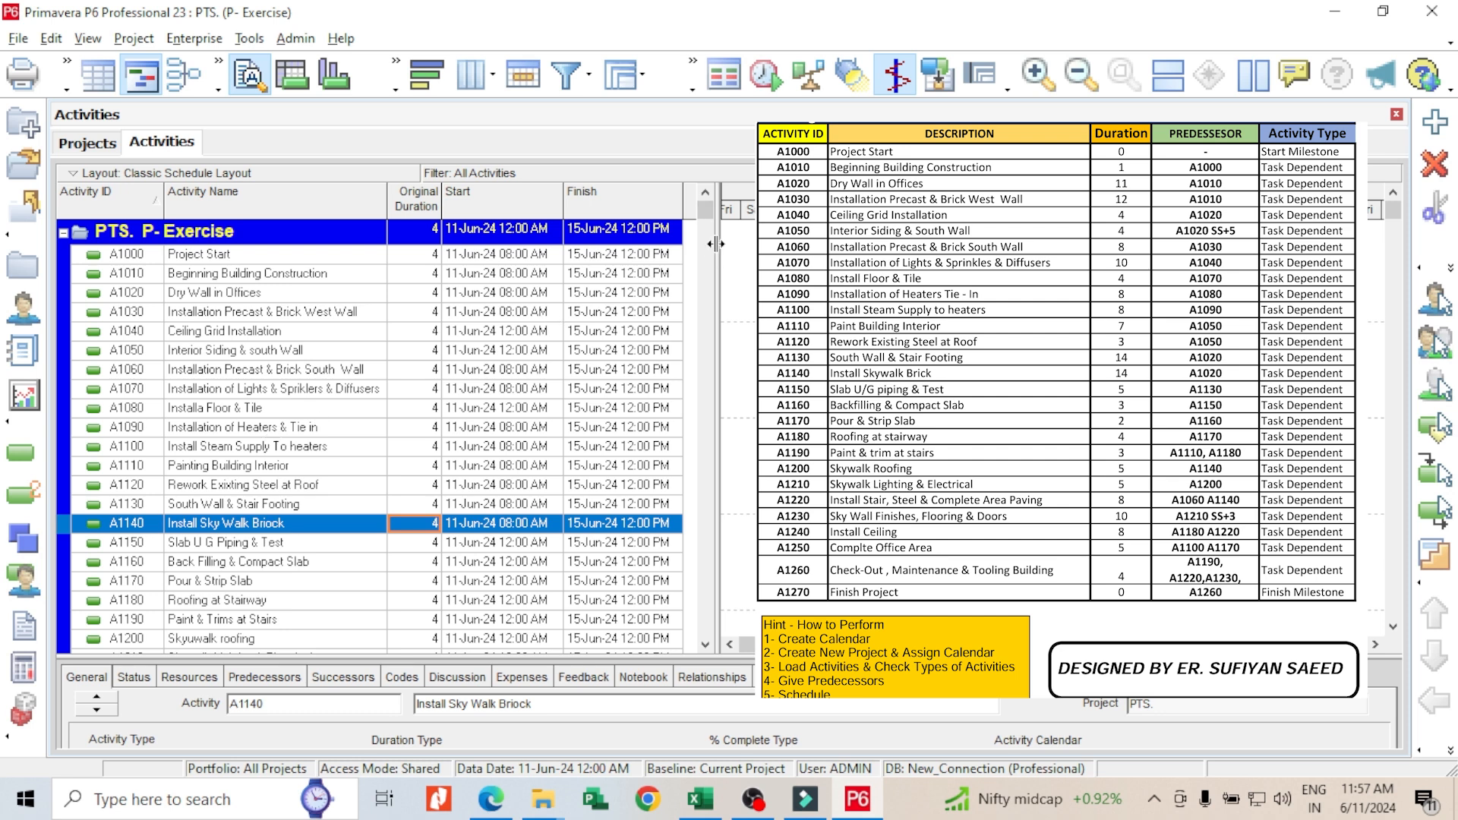
drag(715, 244, 722, 248)
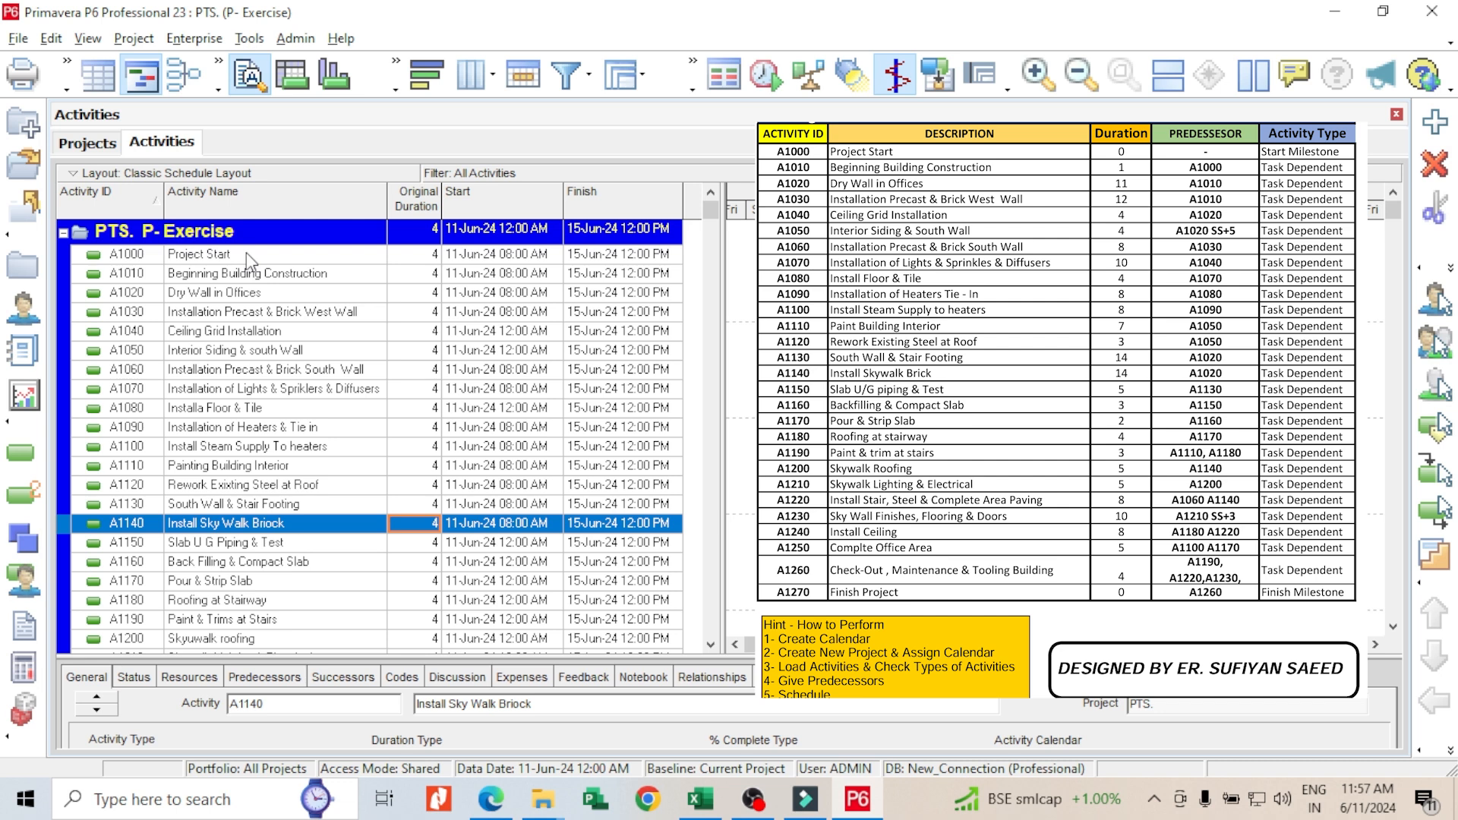
scroll(246, 252, down, 3)
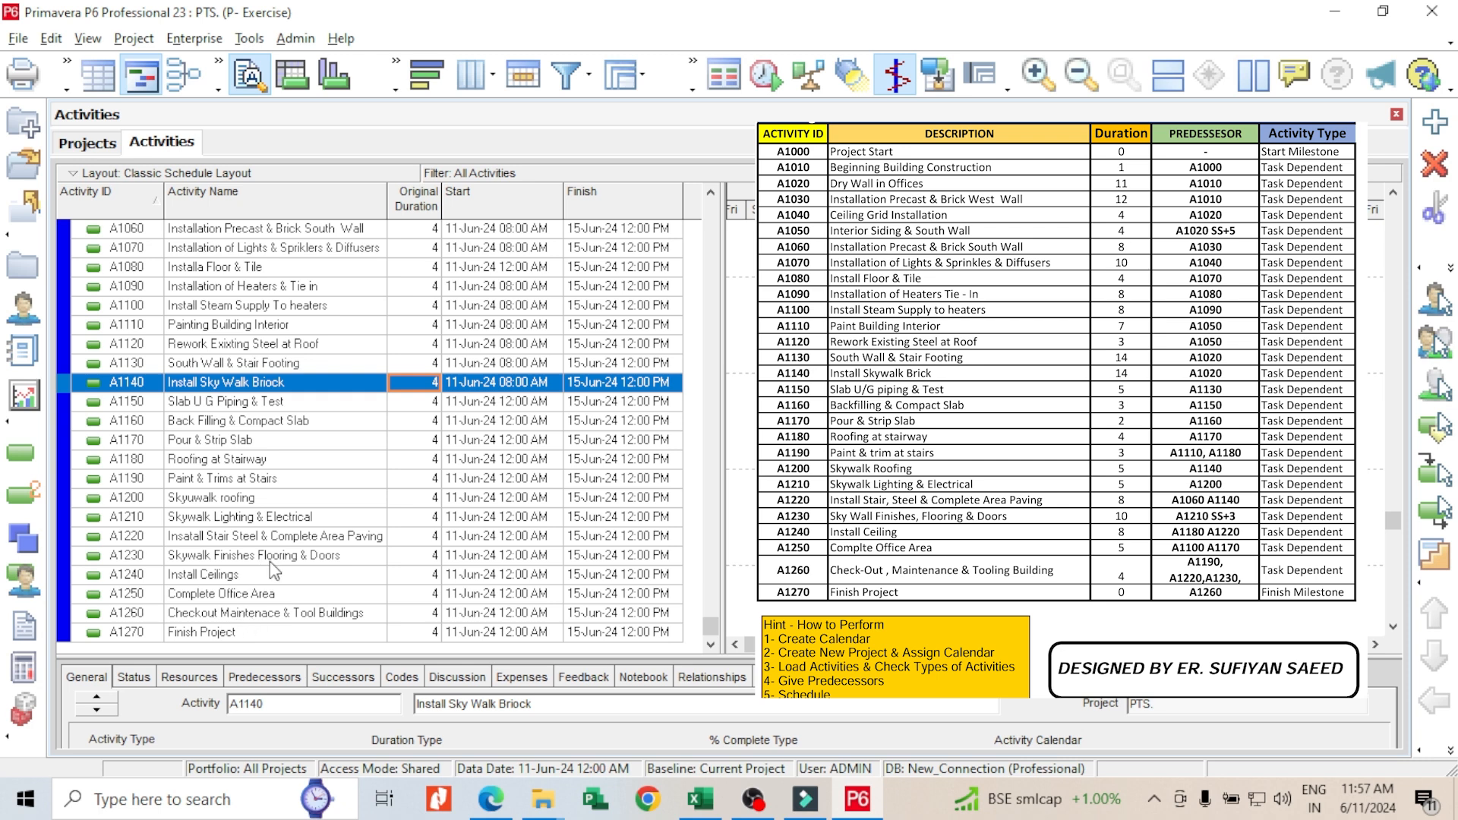
scroll(266, 505, up, 3)
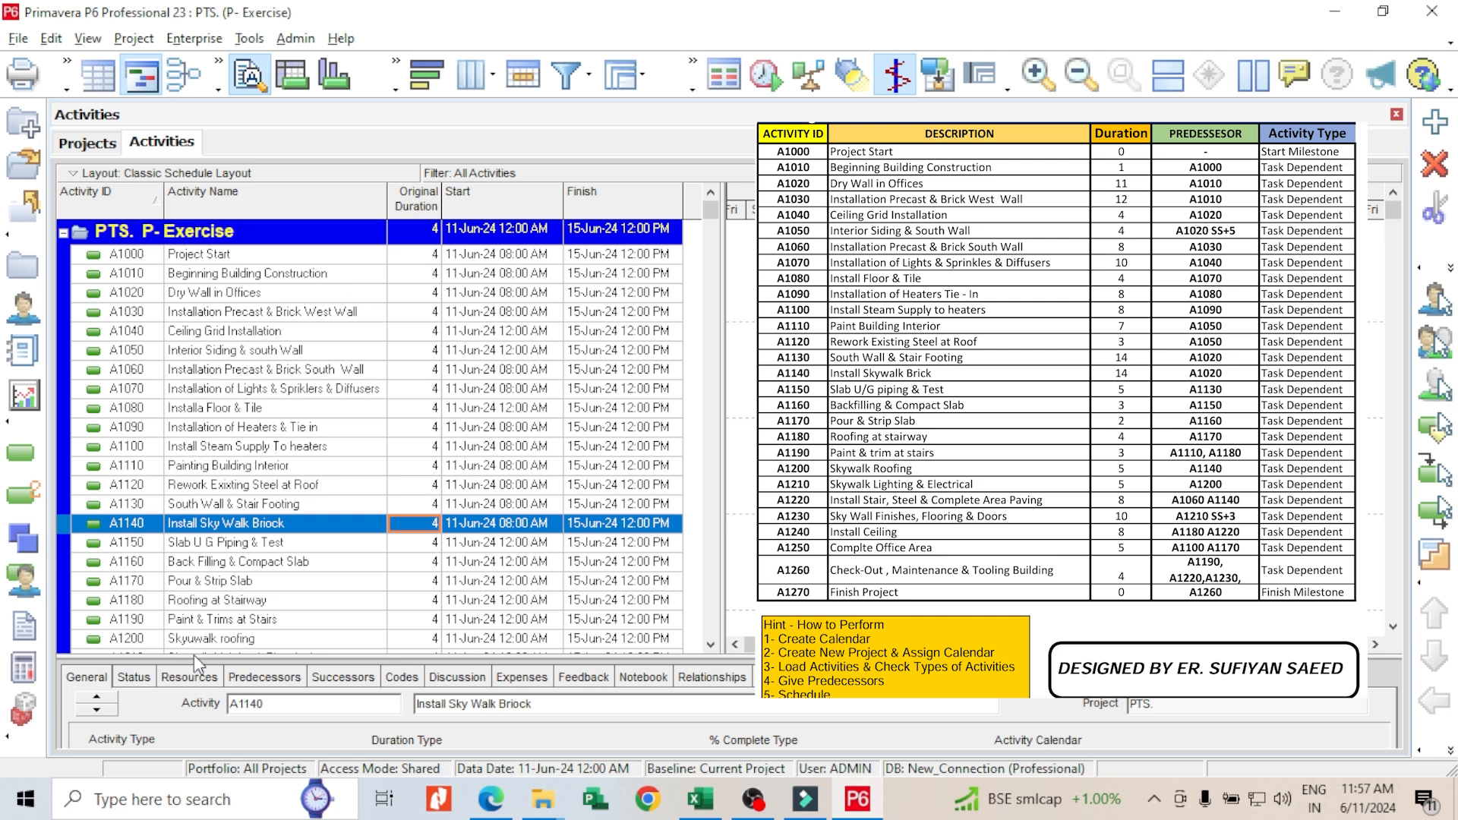
Step: Enlarge the activity details area and set the activity type of A1000 Project Start to Start Milestone
drag(195, 656, 214, 589)
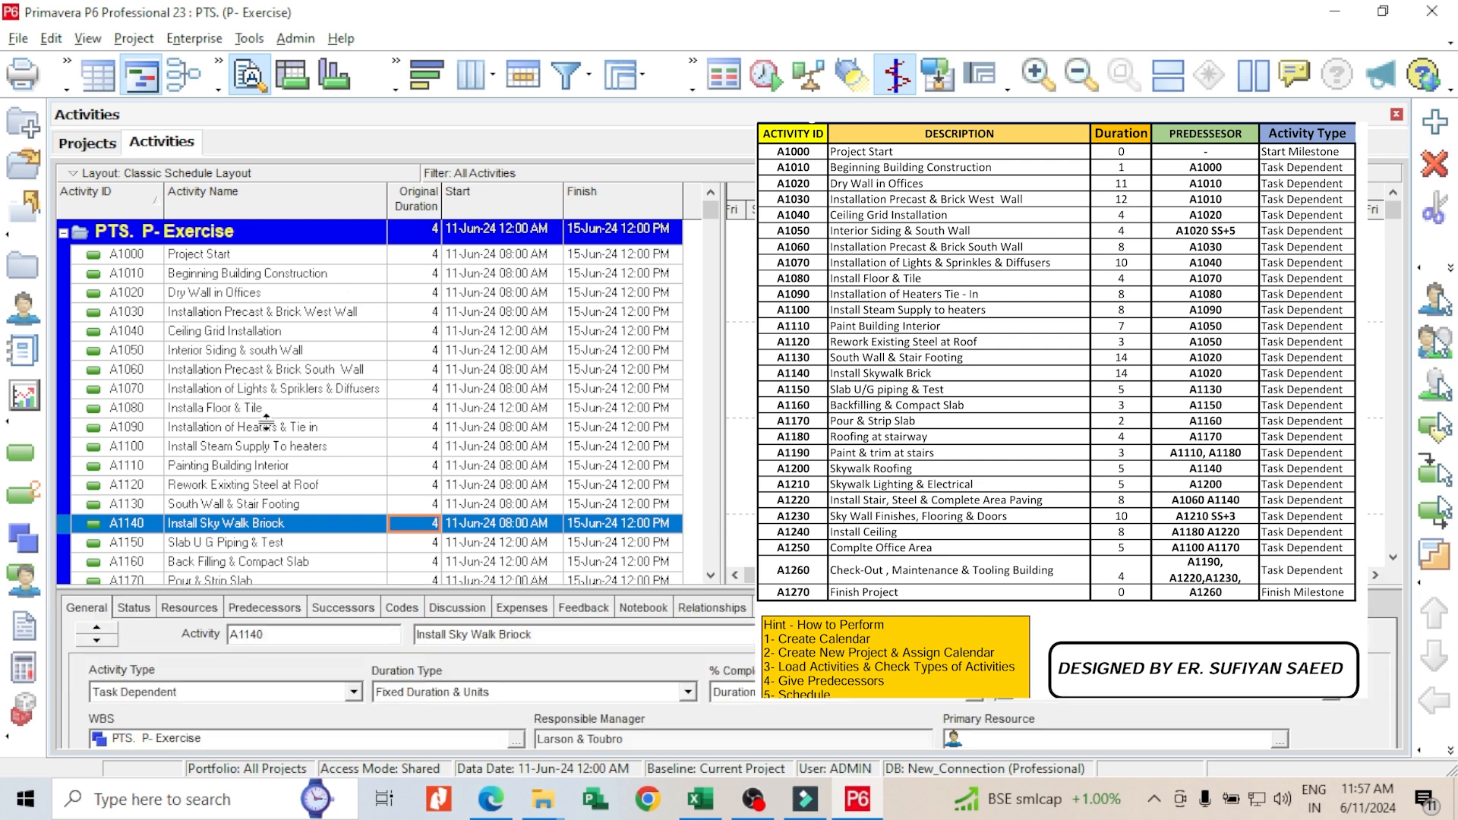
click(248, 255)
scroll(231, 402, down, 2)
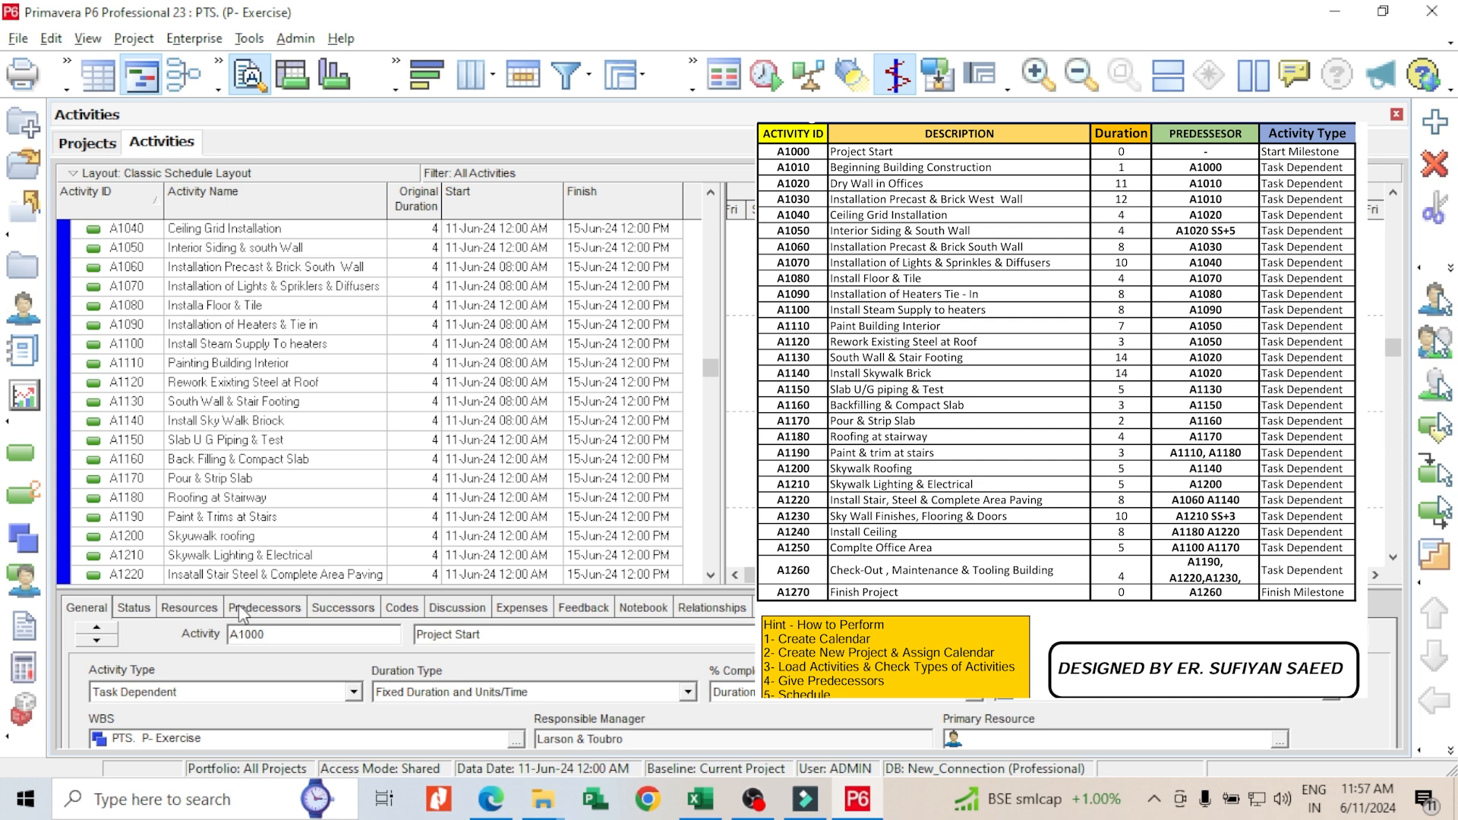
drag(249, 591, 251, 523)
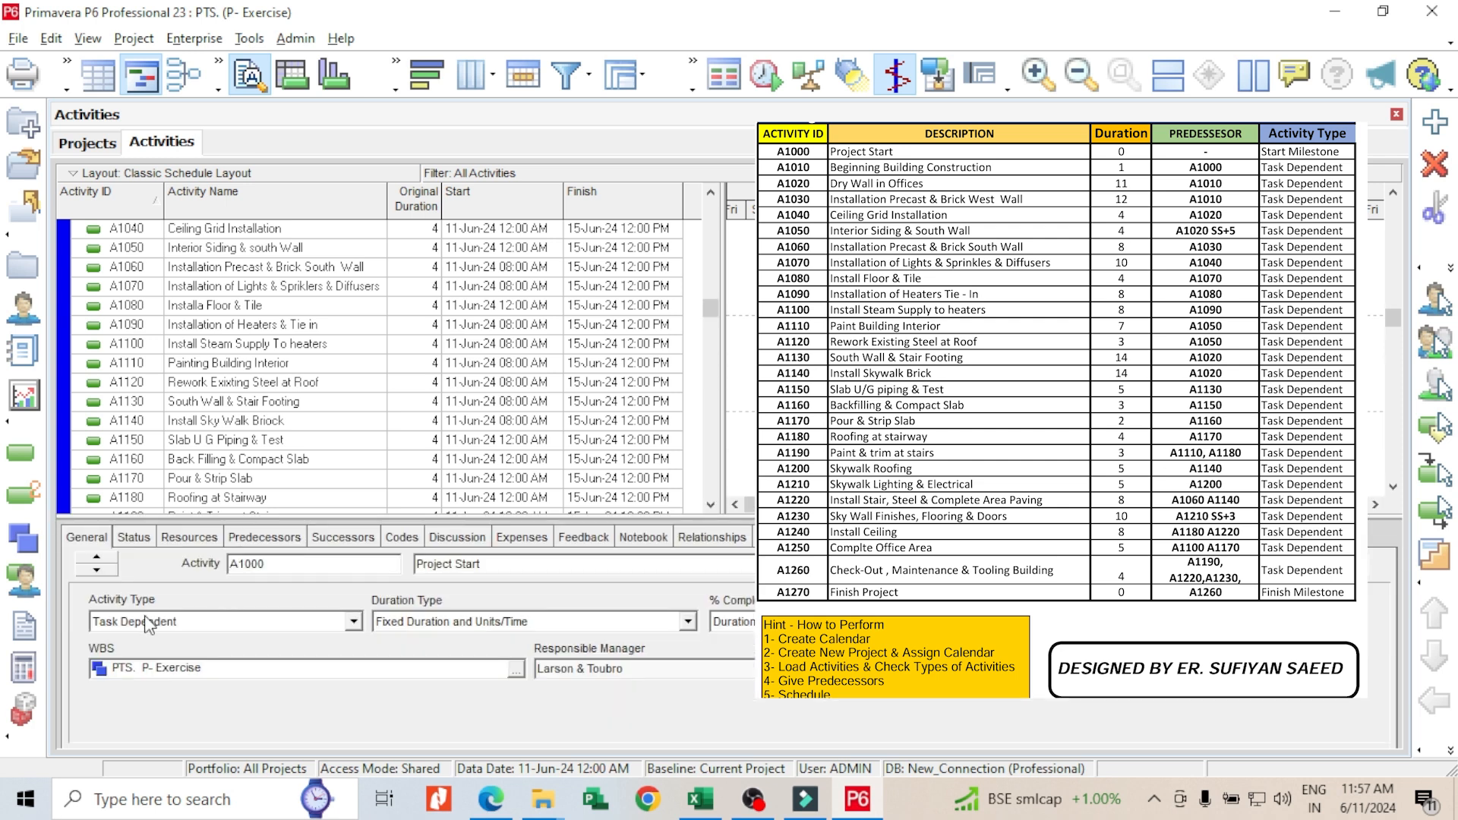
click(353, 621)
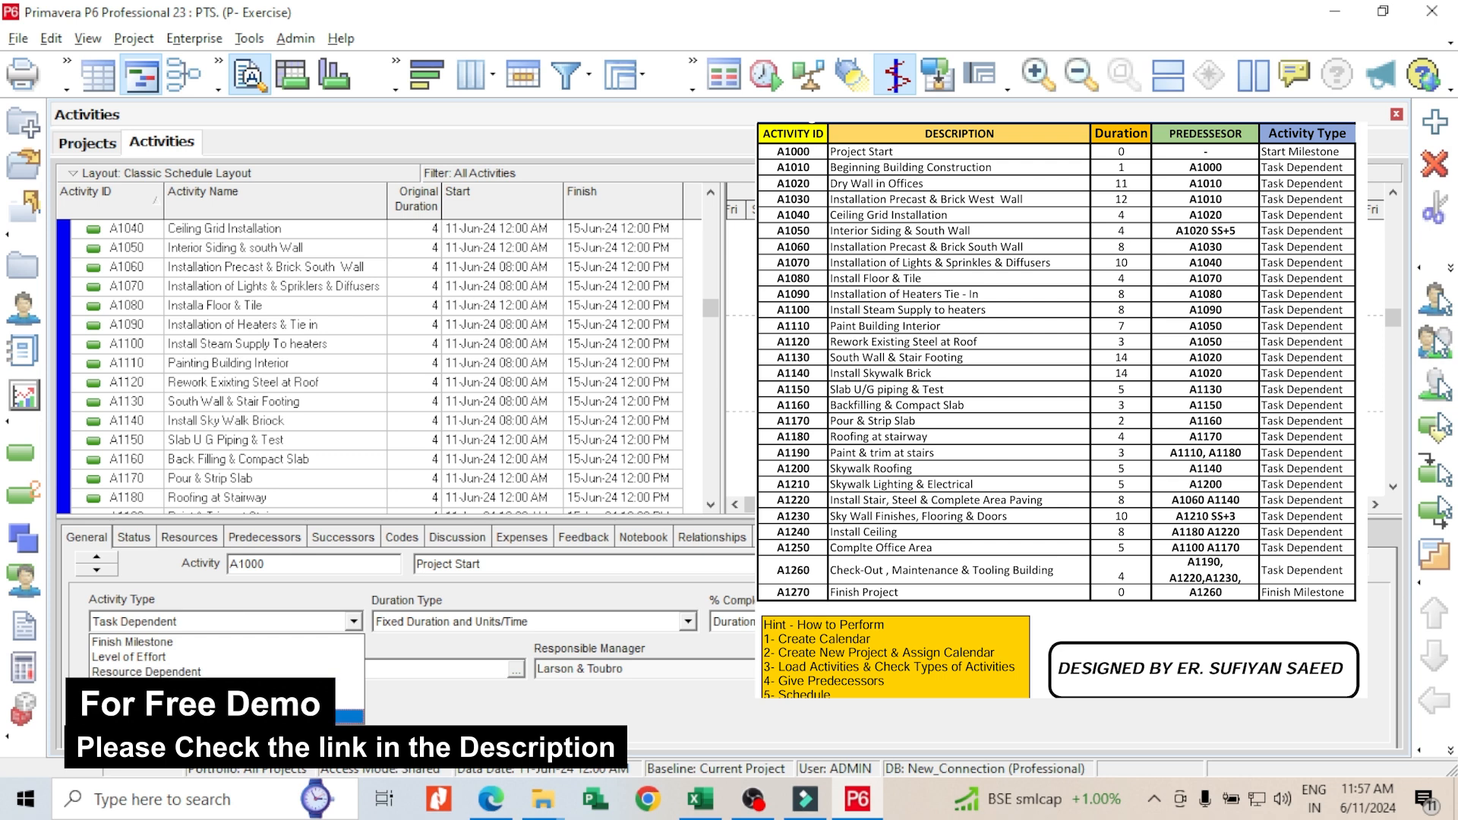
click(349, 687)
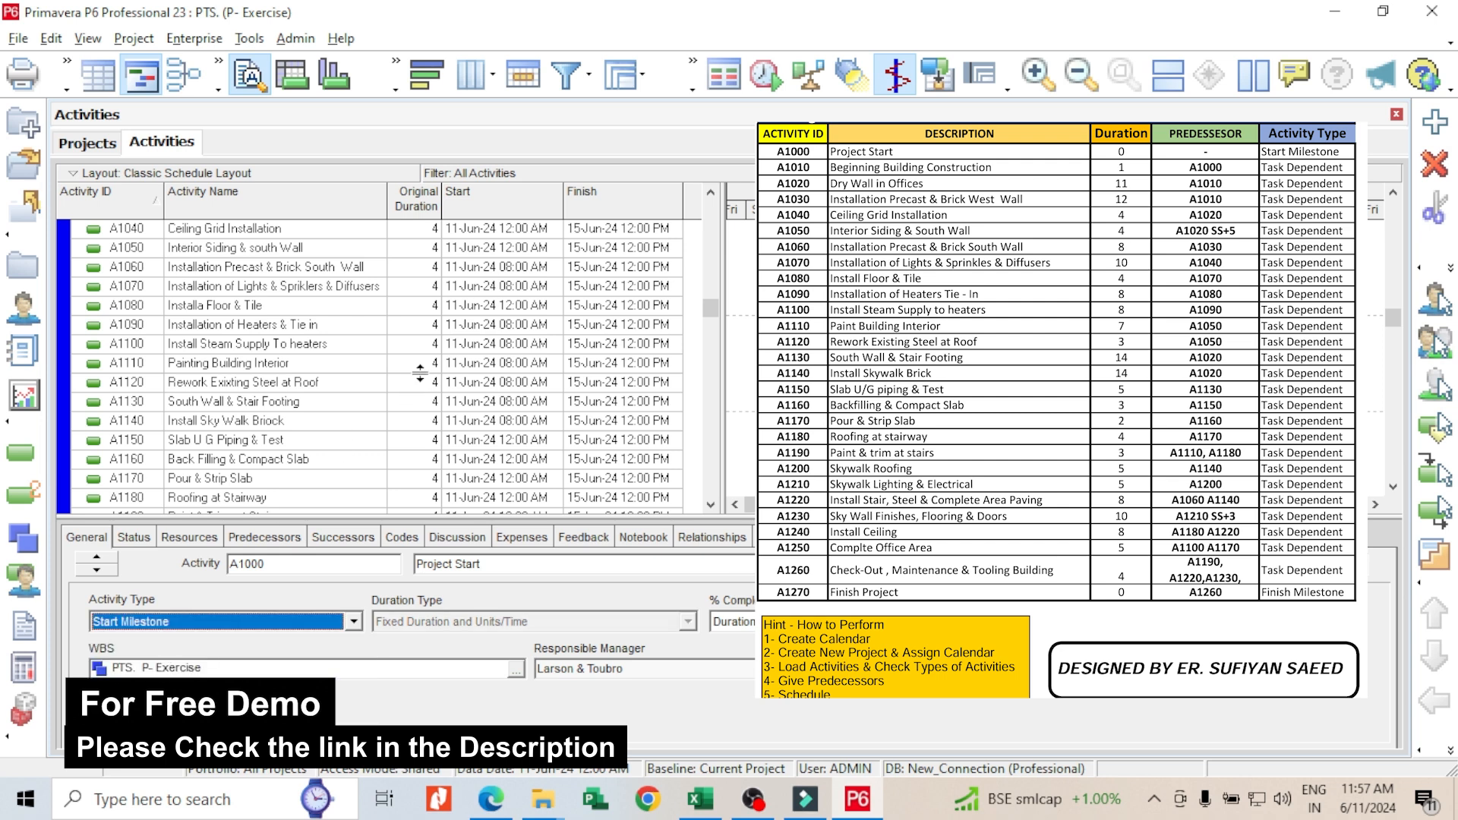
scroll(460, 338, up, 3)
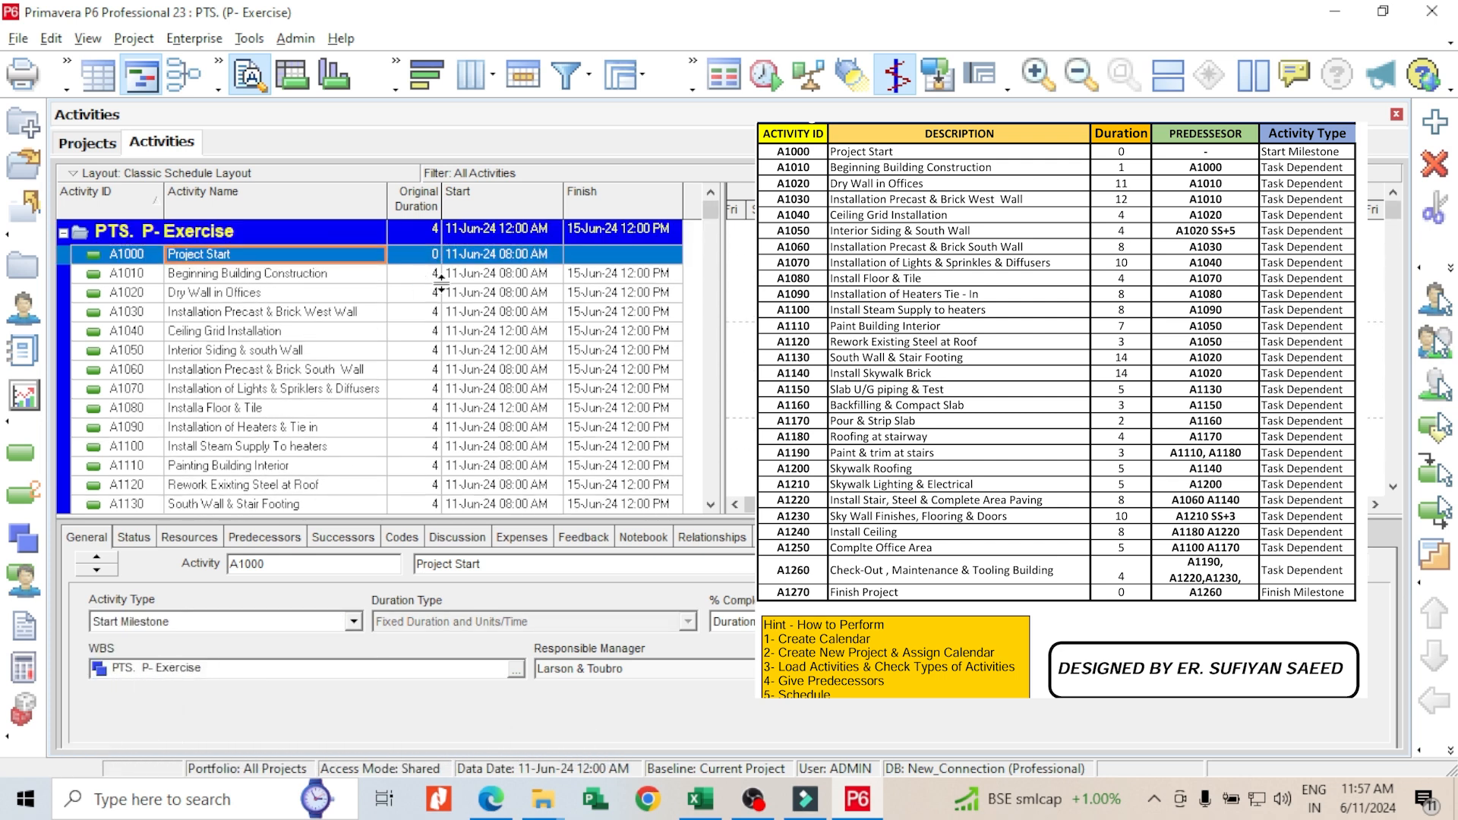
Step: Set the activity type of A1270 Finish Project to Finish Milestone
scroll(281, 391, down, 1)
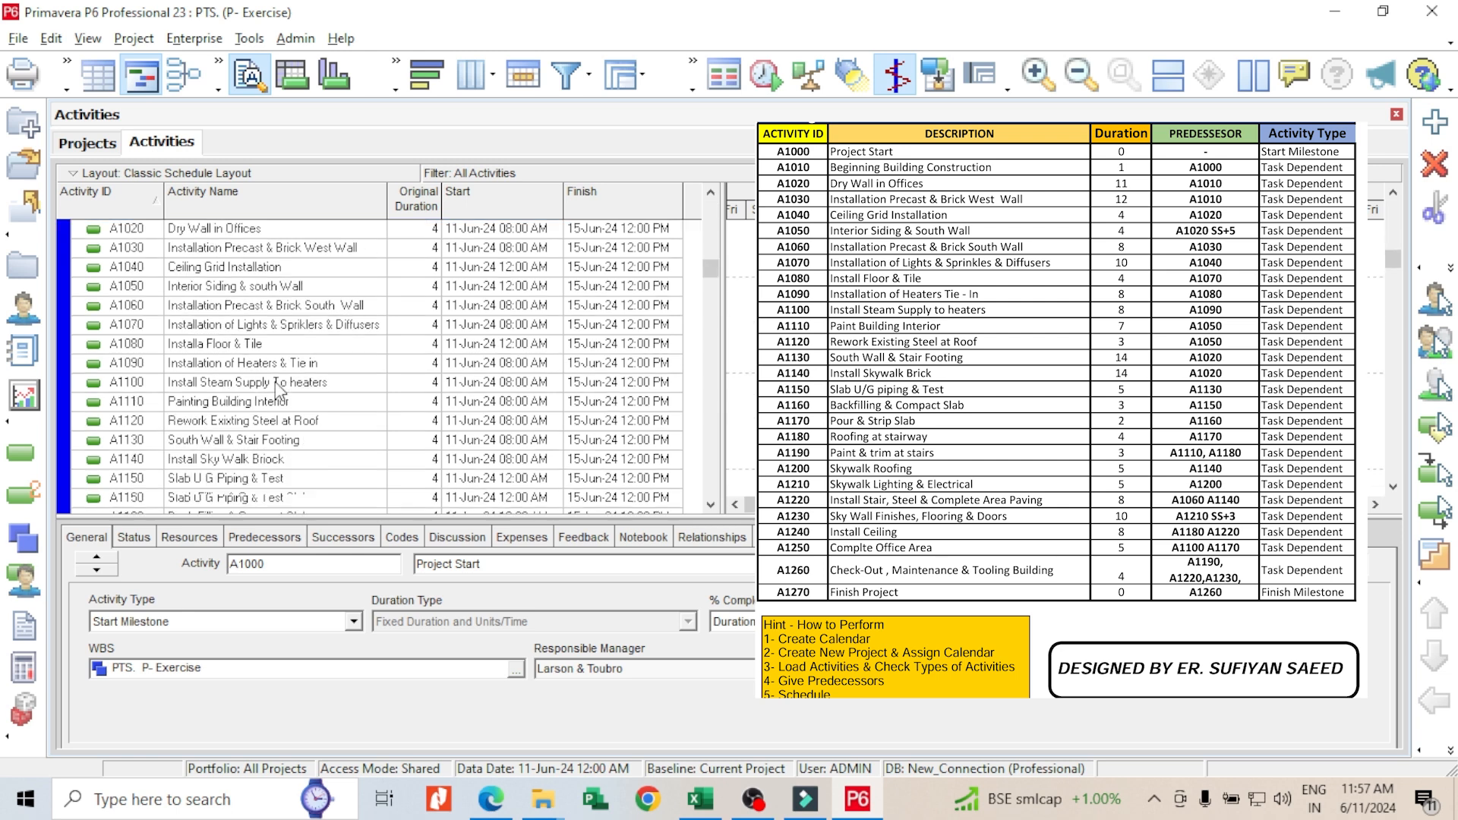
scroll(277, 391, down, 4)
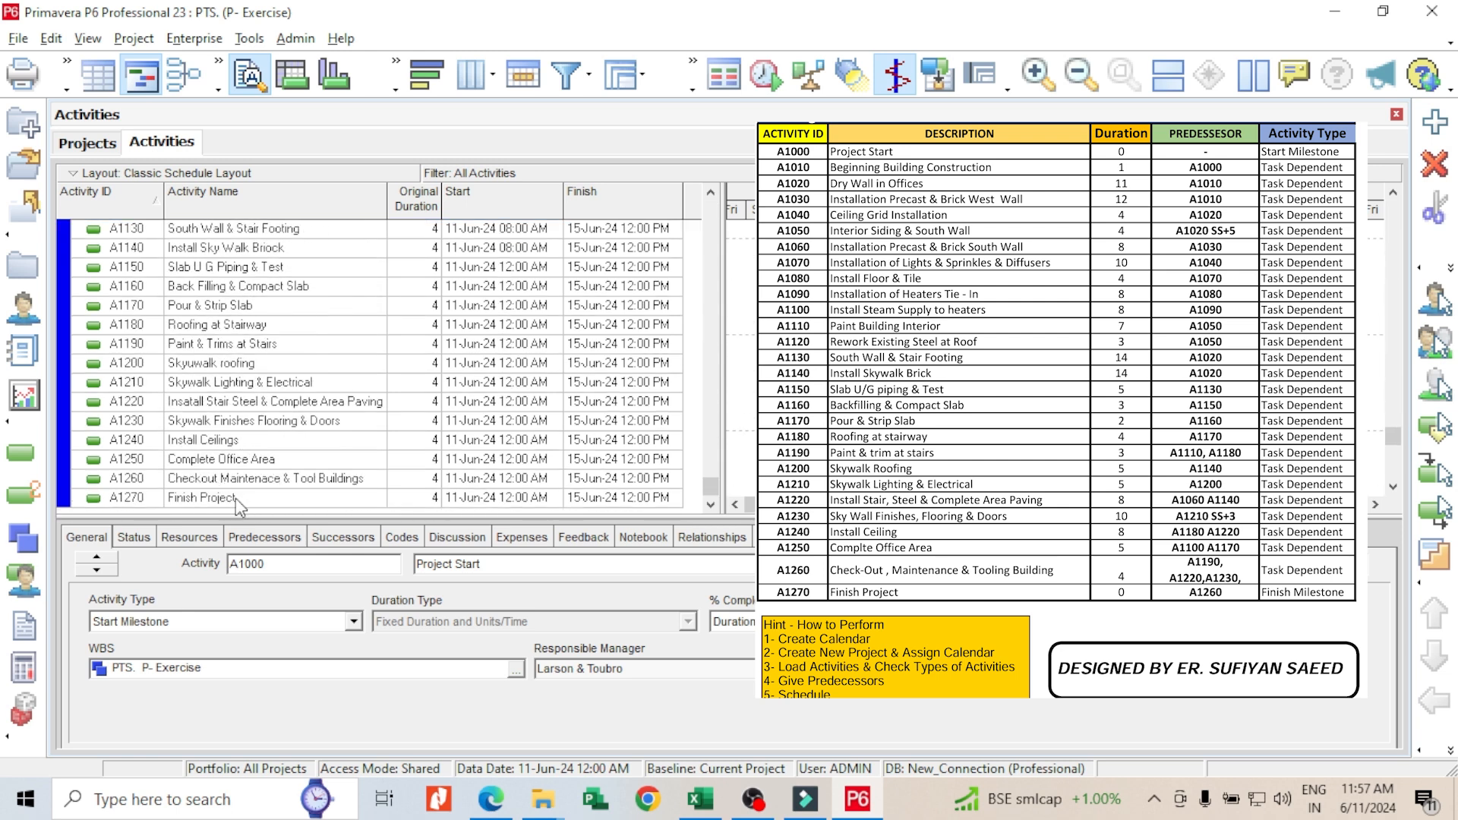
click(238, 500)
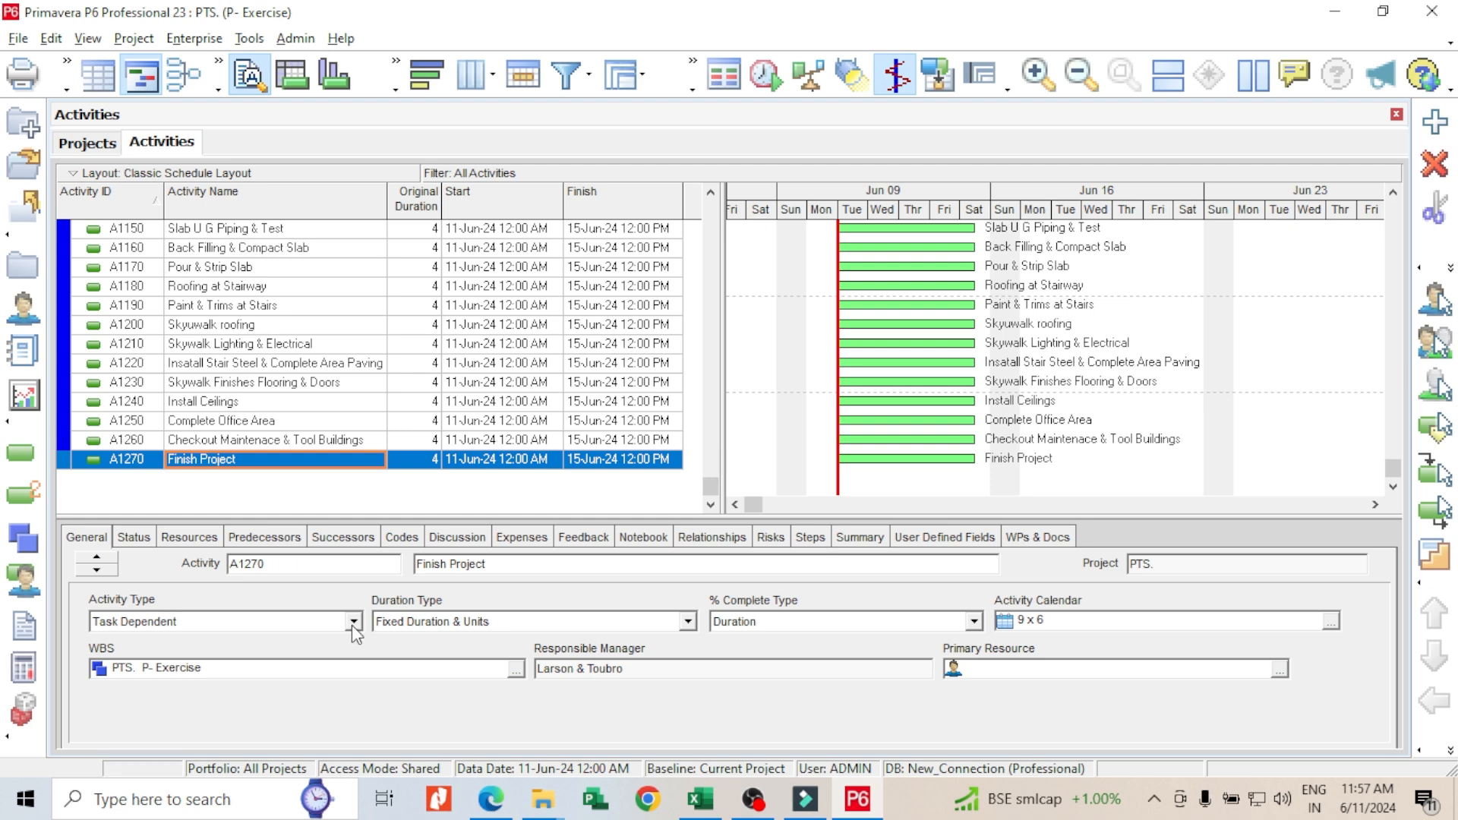
click(353, 621)
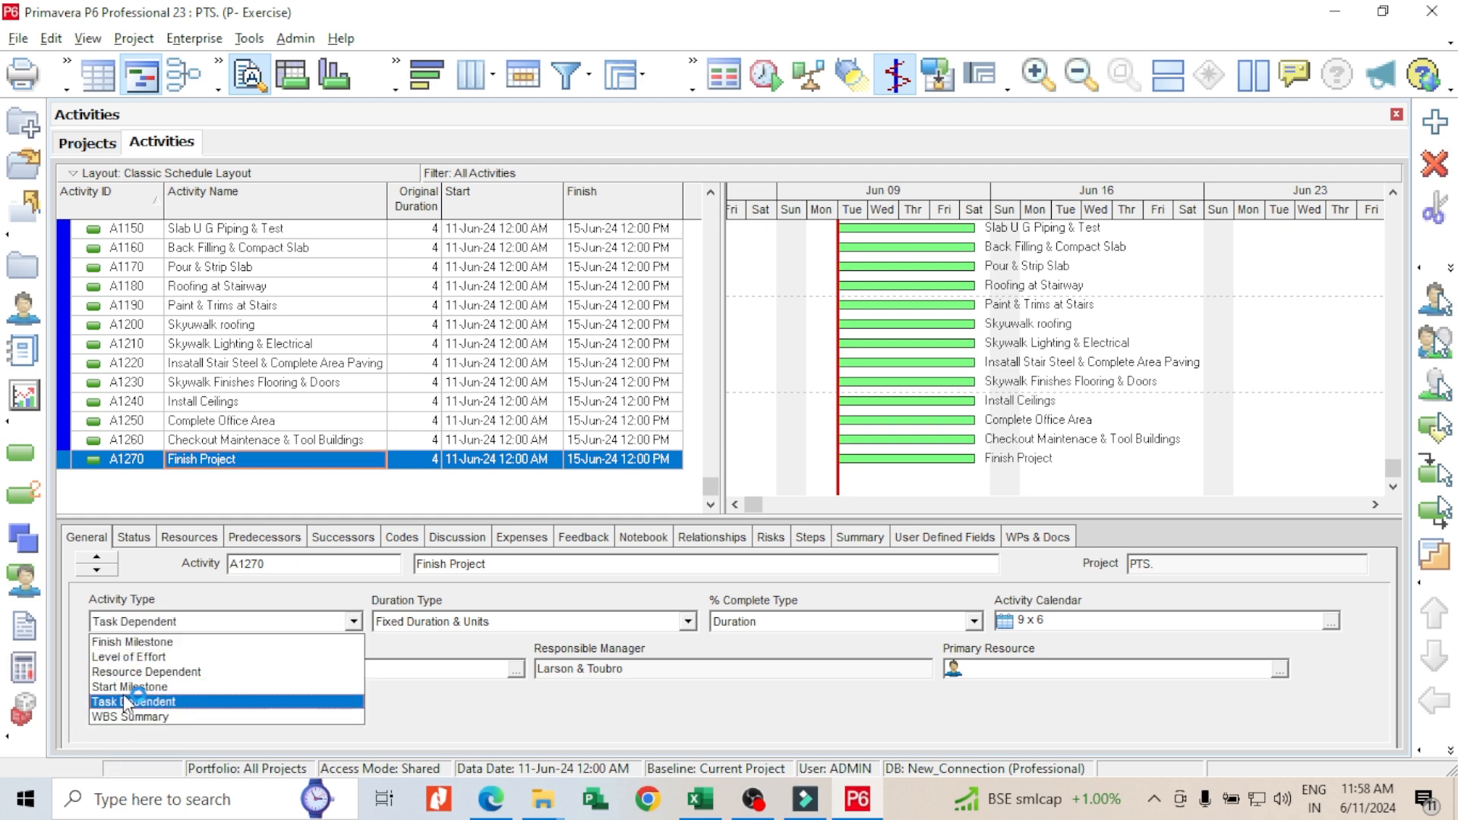
click(133, 642)
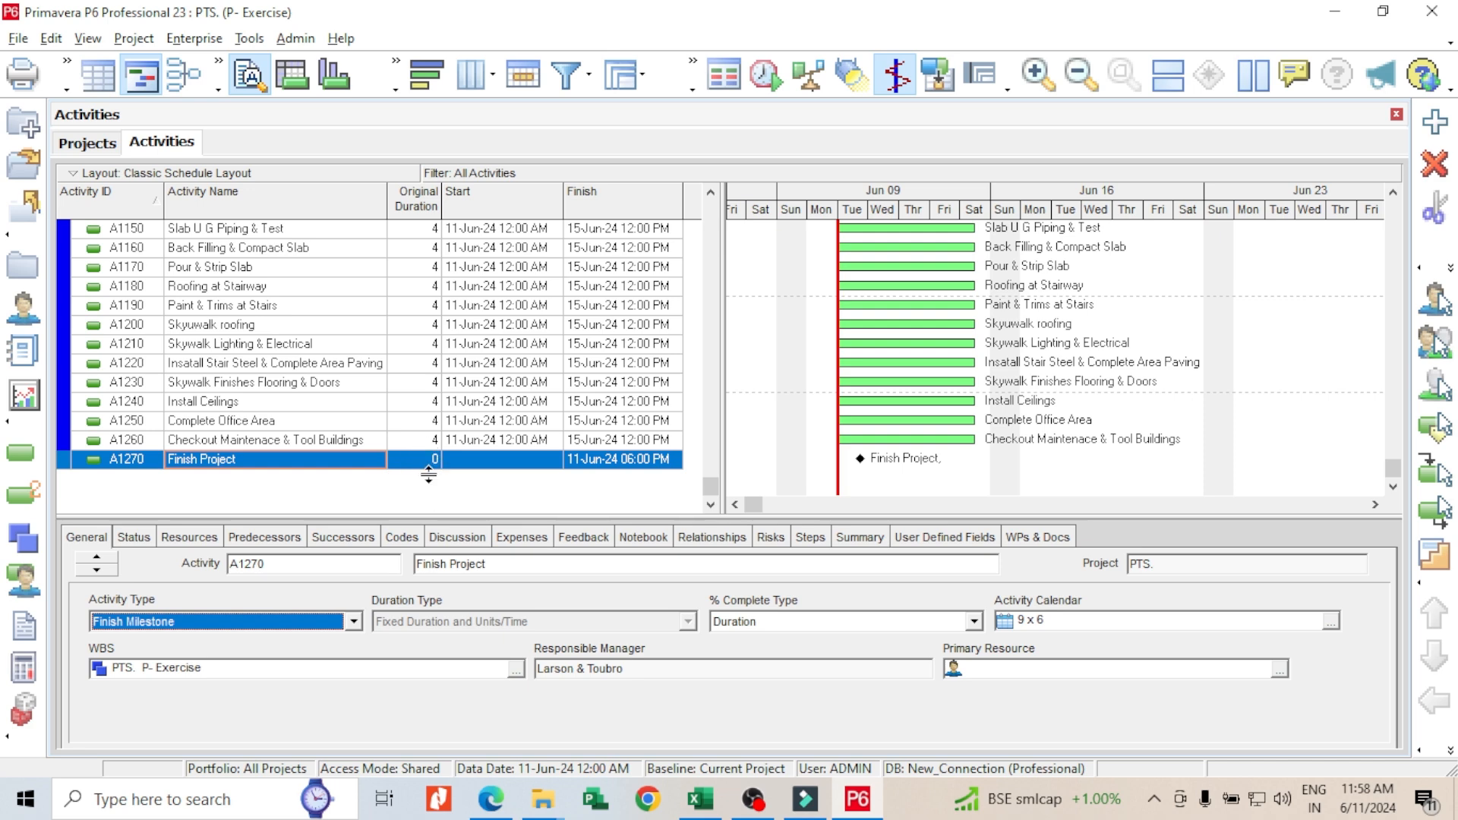
Step: Check the activity type of each activity from A1010 to A1110 against the exercise table
scroll(304, 456, up, 5)
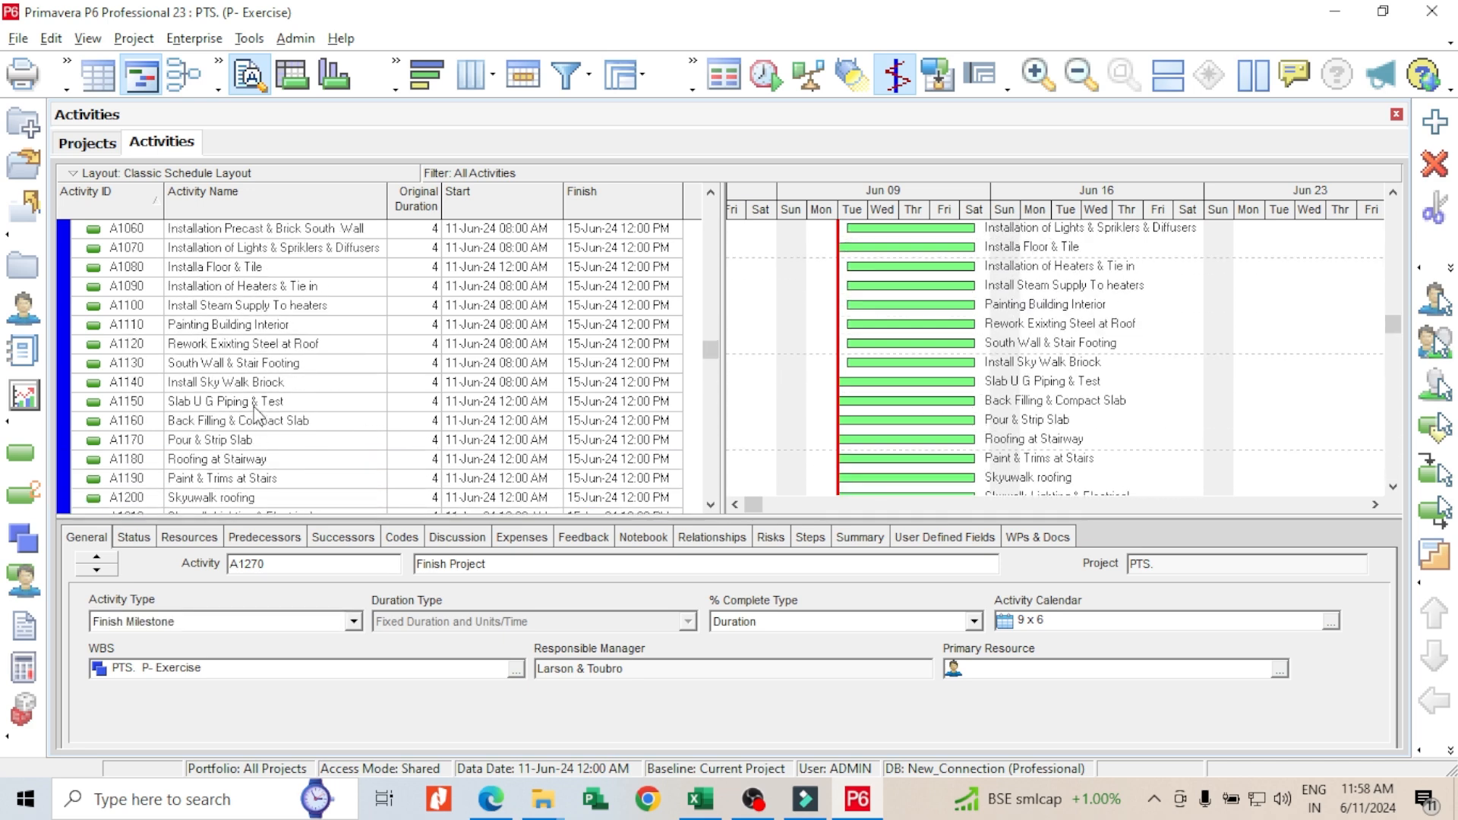
scroll(247, 391, up, 1)
click(250, 275)
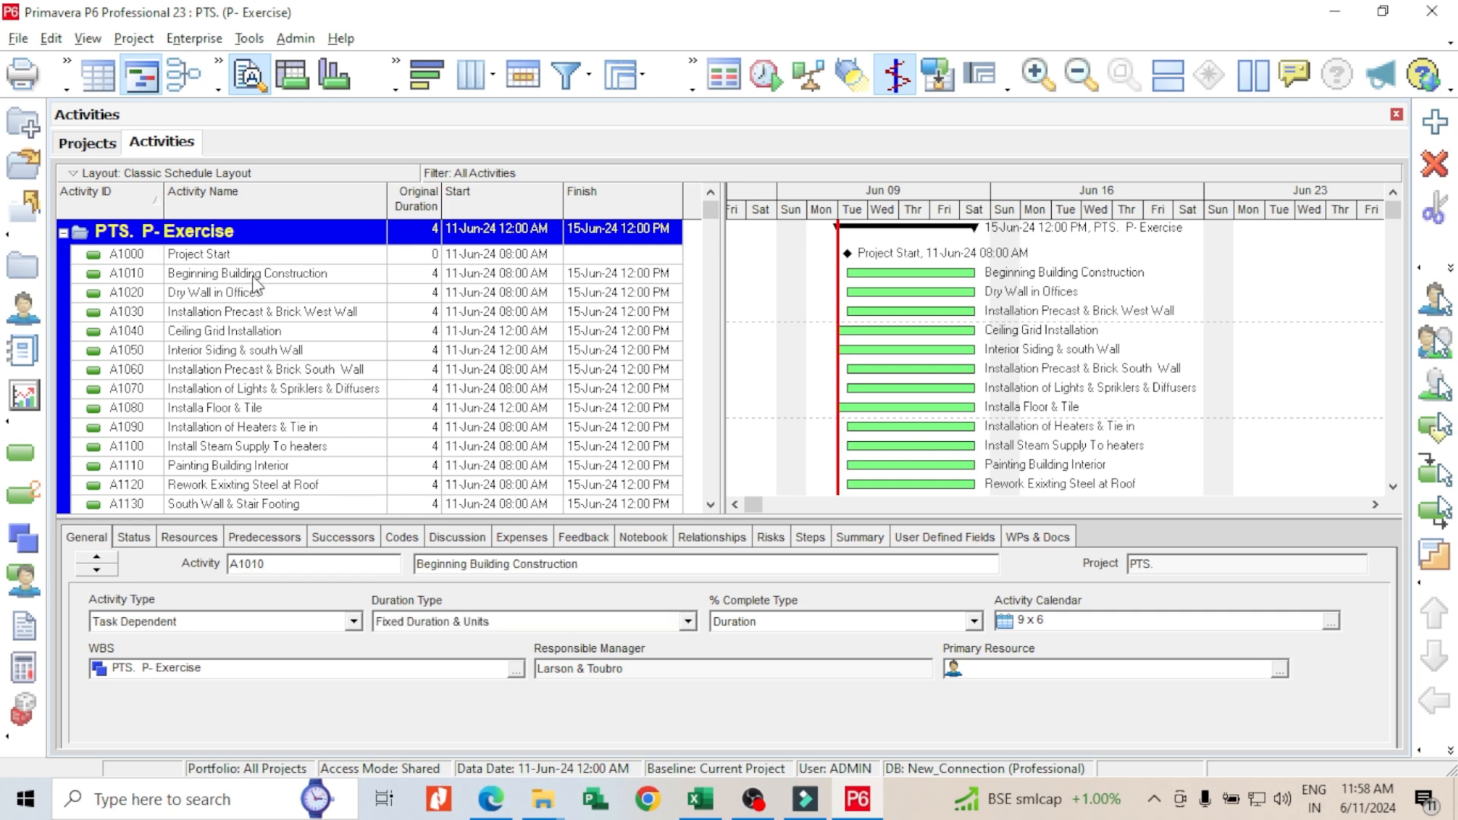
click(253, 296)
click(253, 313)
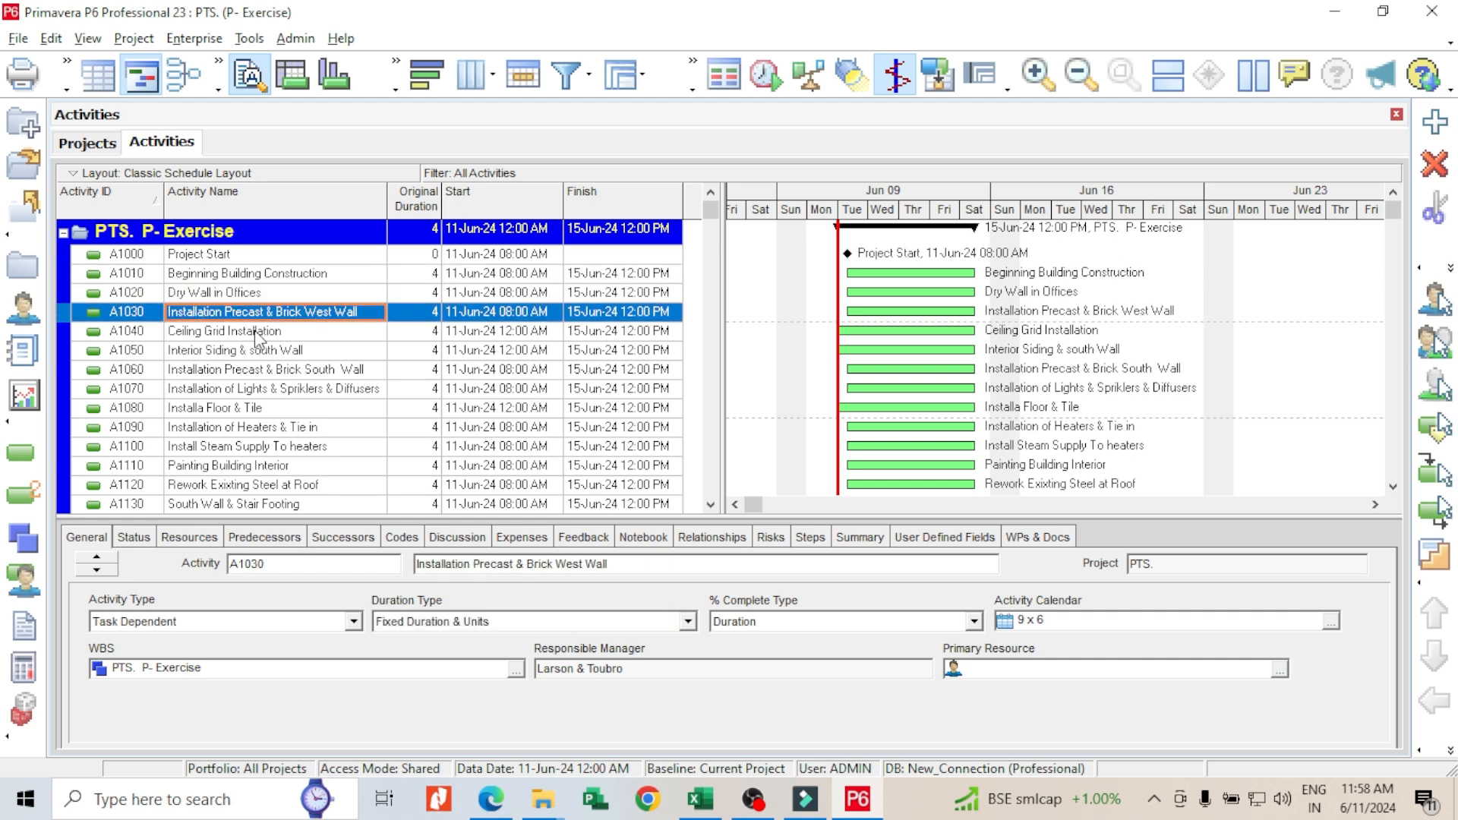
click(256, 331)
click(258, 350)
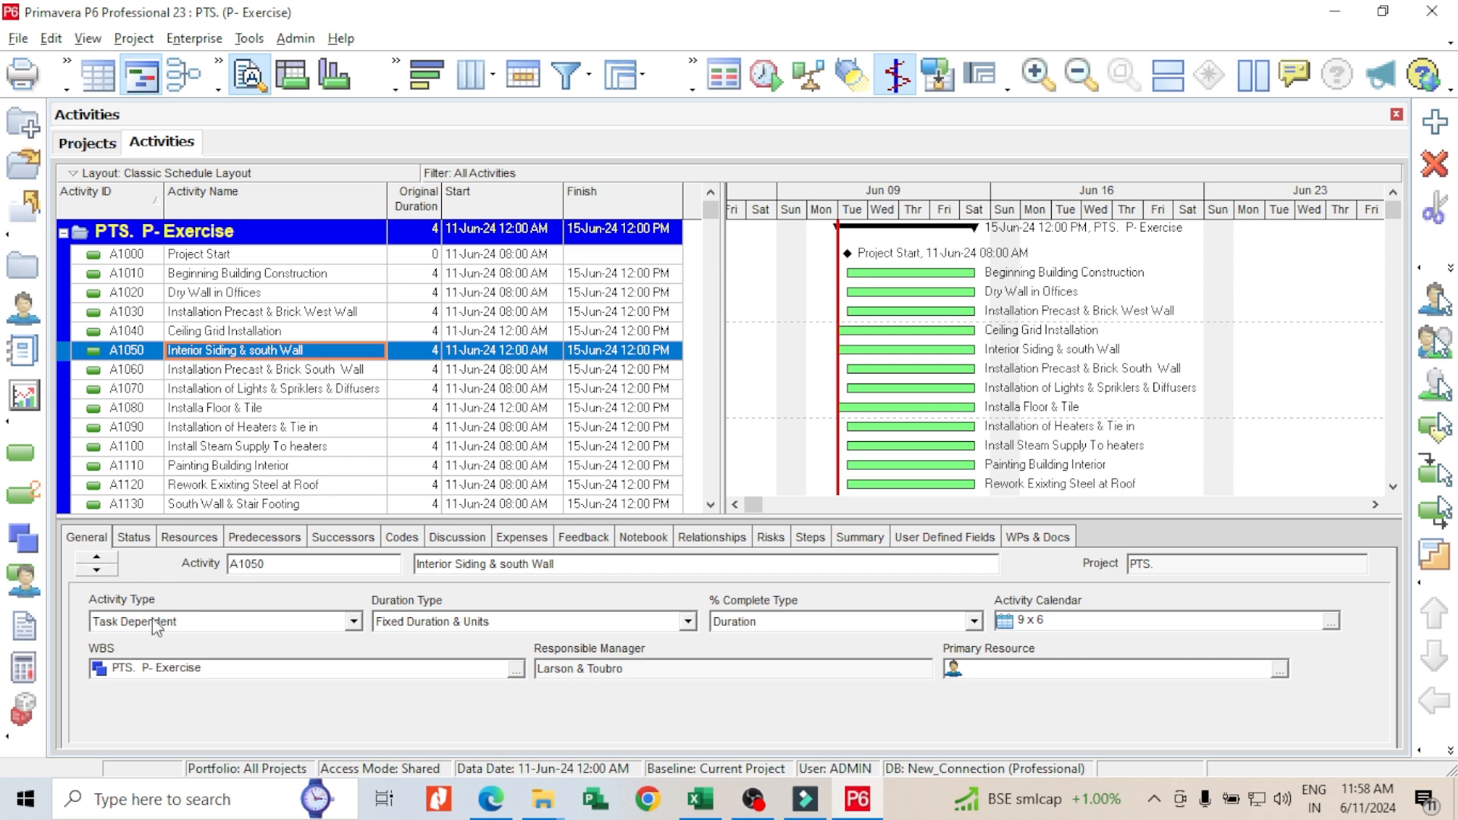
click(220, 369)
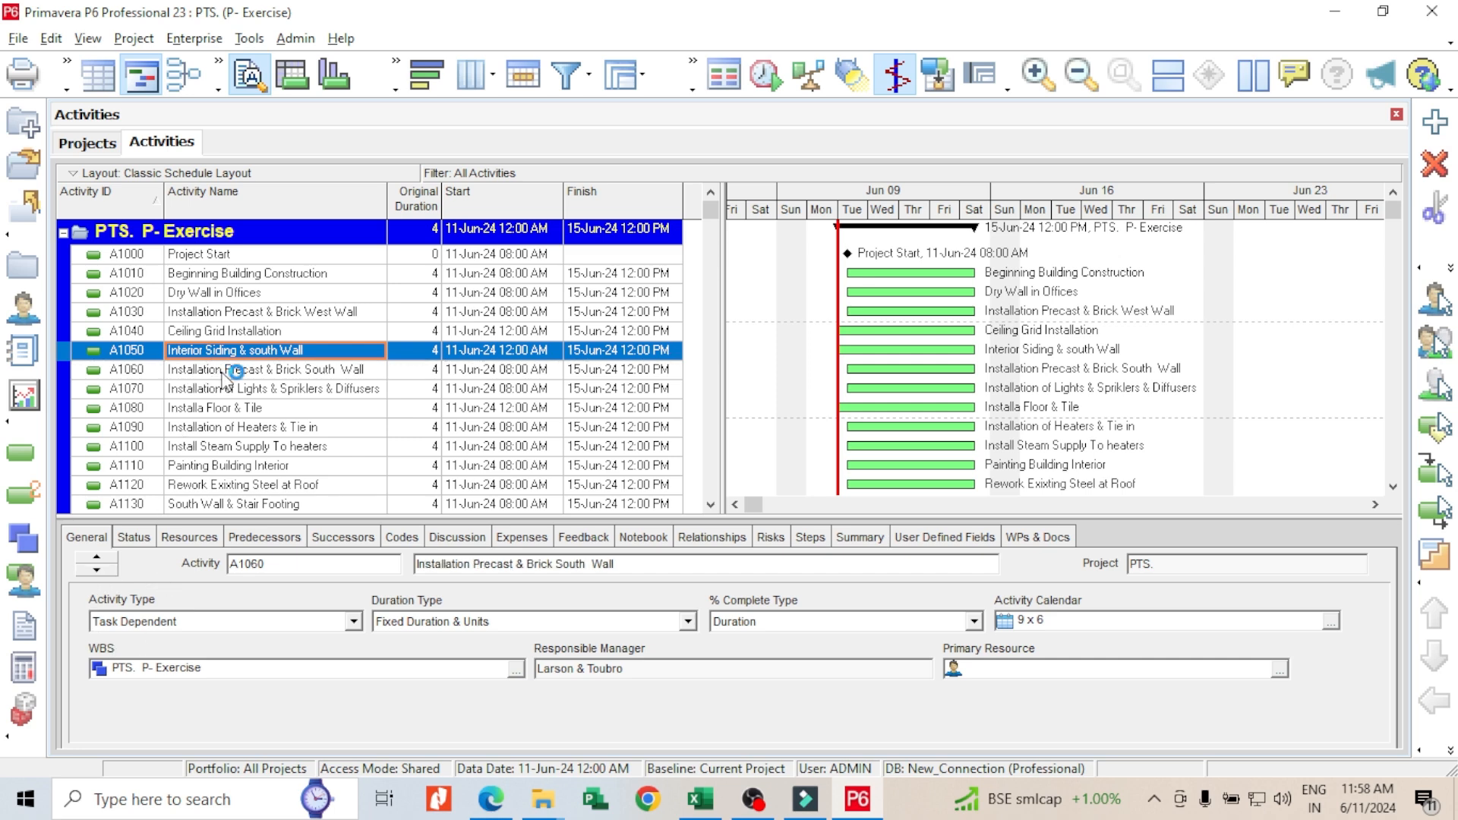
click(222, 388)
click(224, 408)
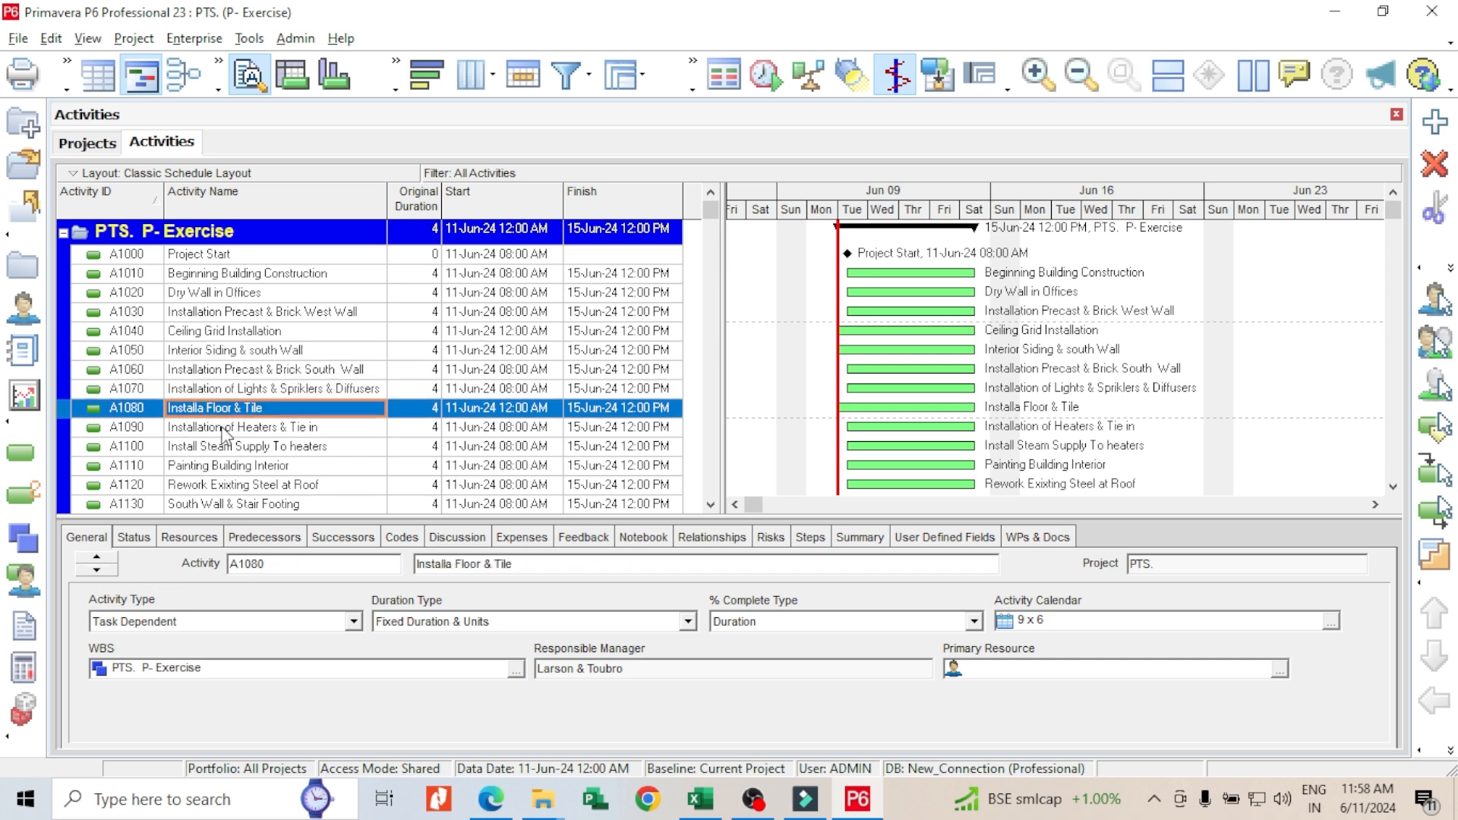
click(223, 430)
click(224, 447)
click(225, 464)
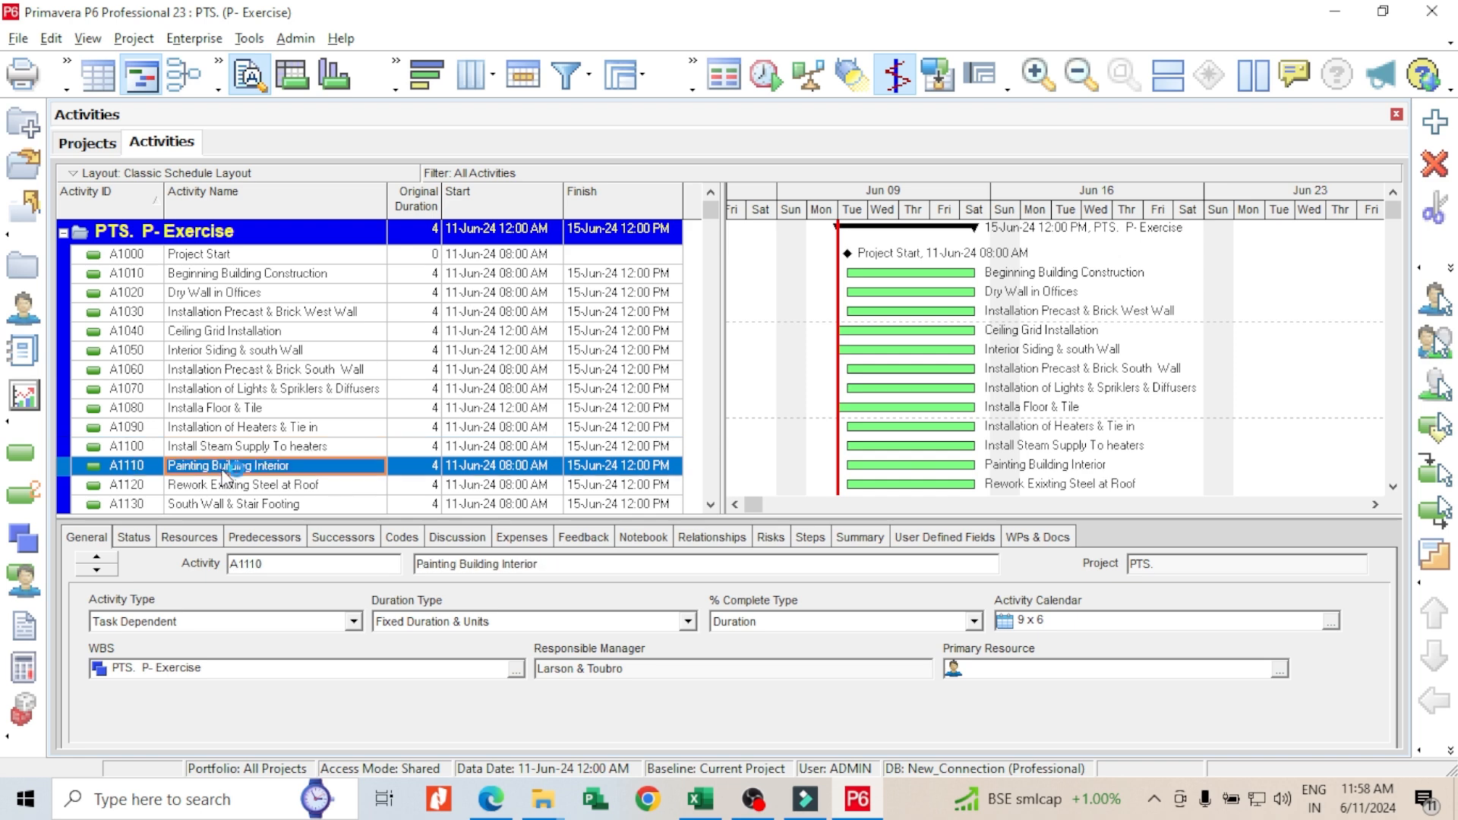
scroll(228, 486, down, 2)
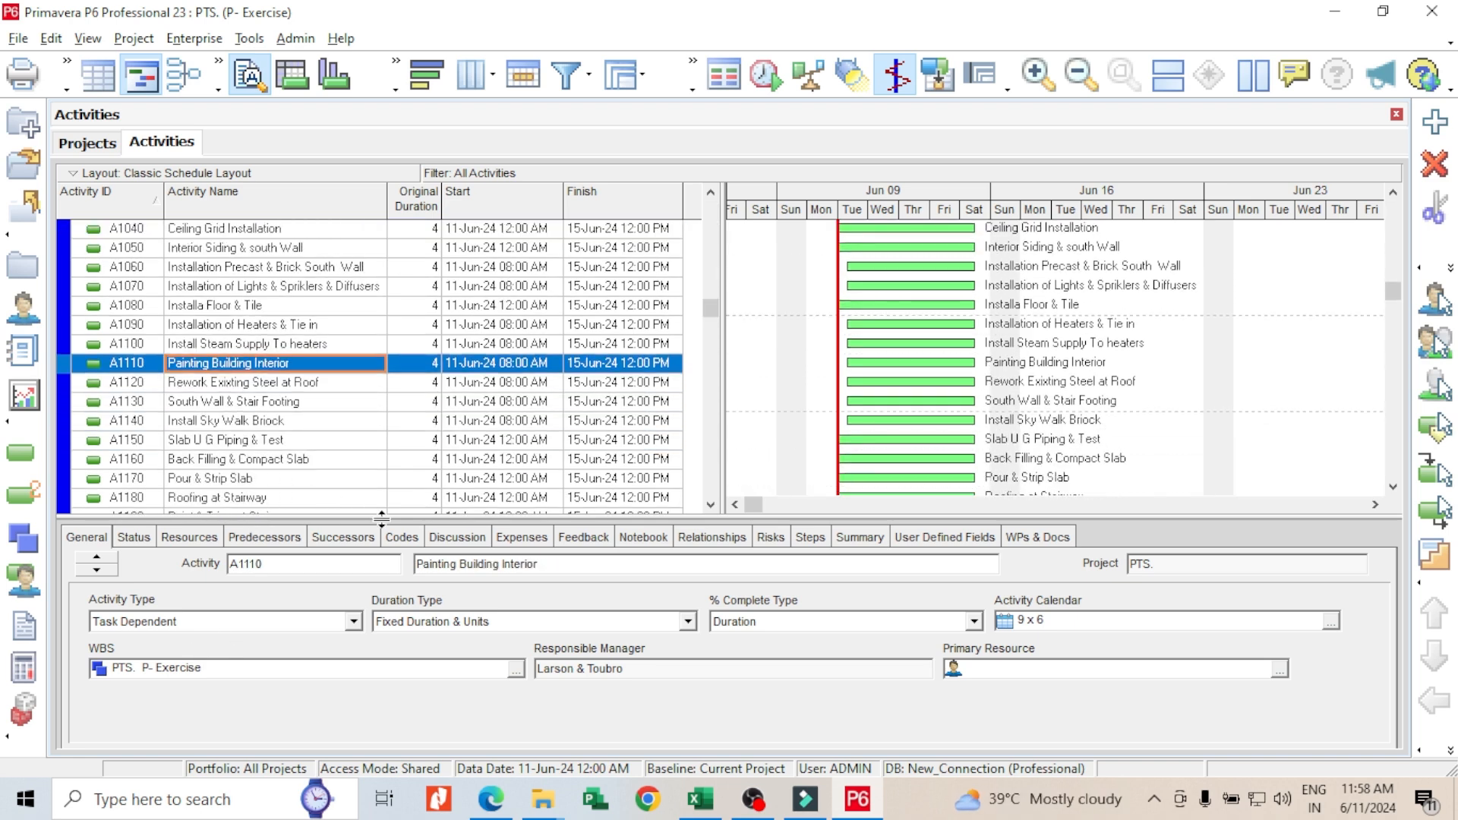
Step: Set the original duration of A1010 Beginning Building Construction to 1 and A1020 Dry Wall in Offices to 11
drag(376, 608, 378, 639)
scroll(408, 394, up, 2)
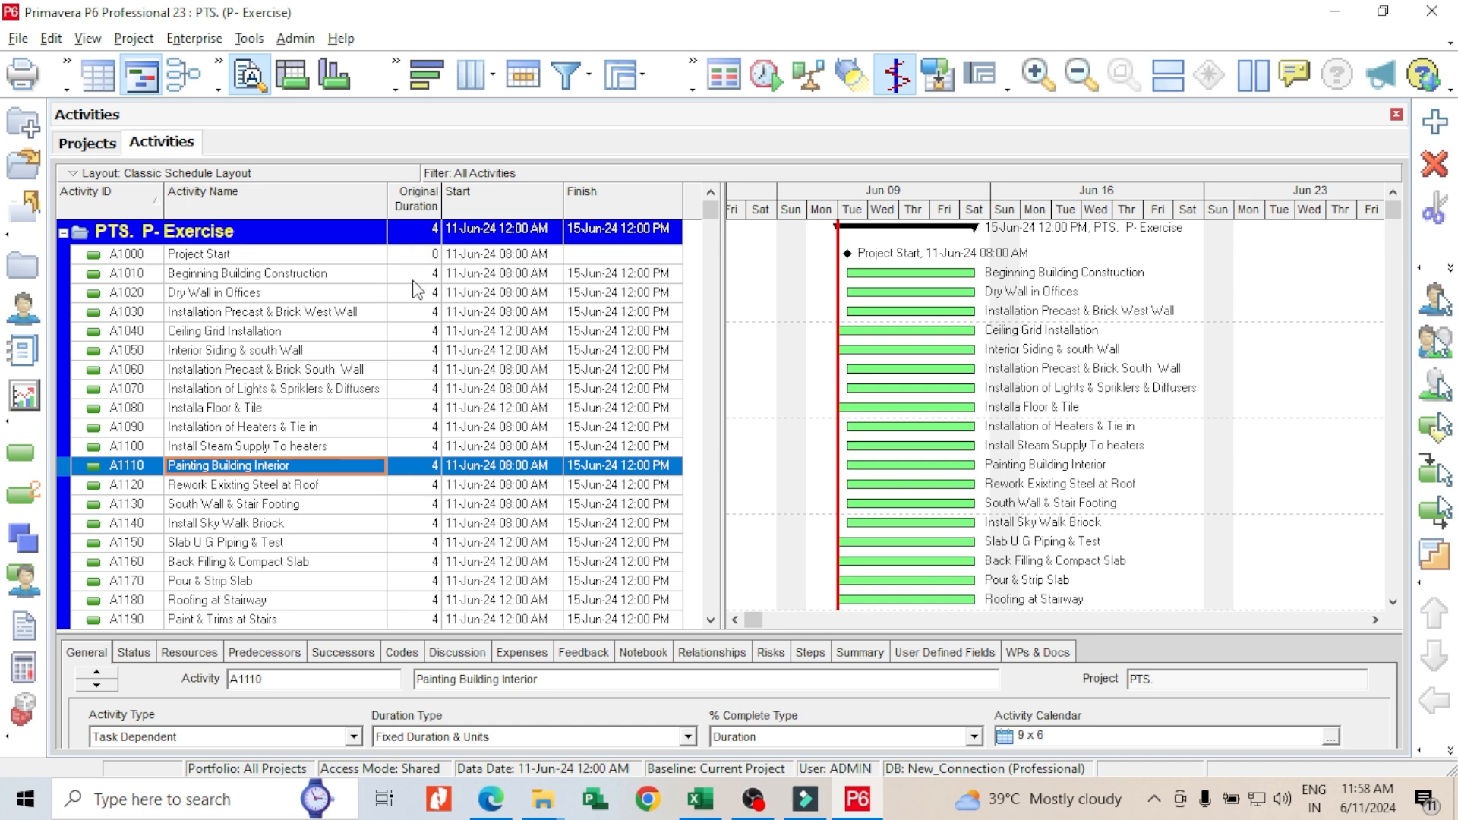
click(431, 274)
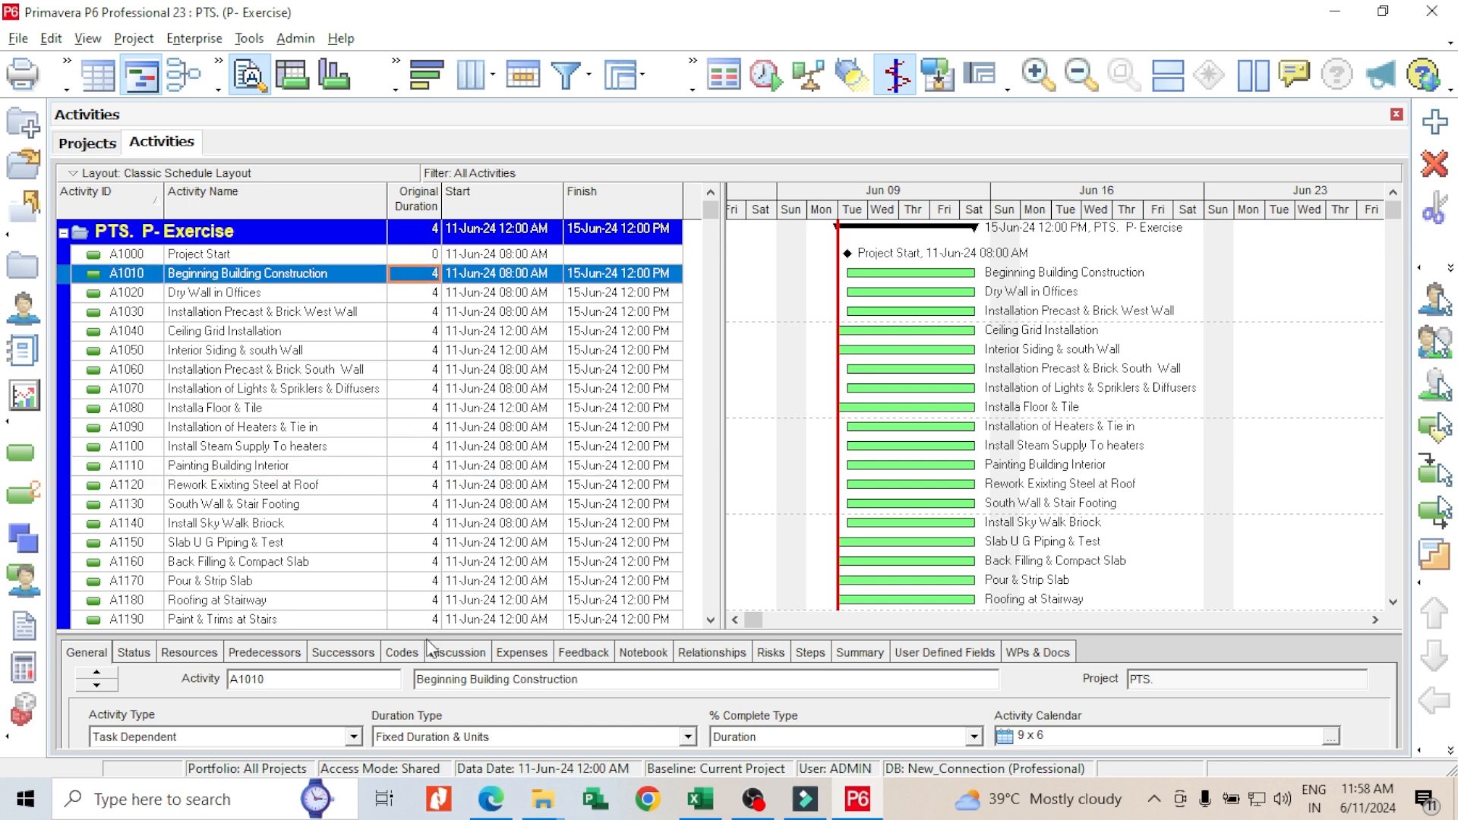
drag(427, 632, 427, 602)
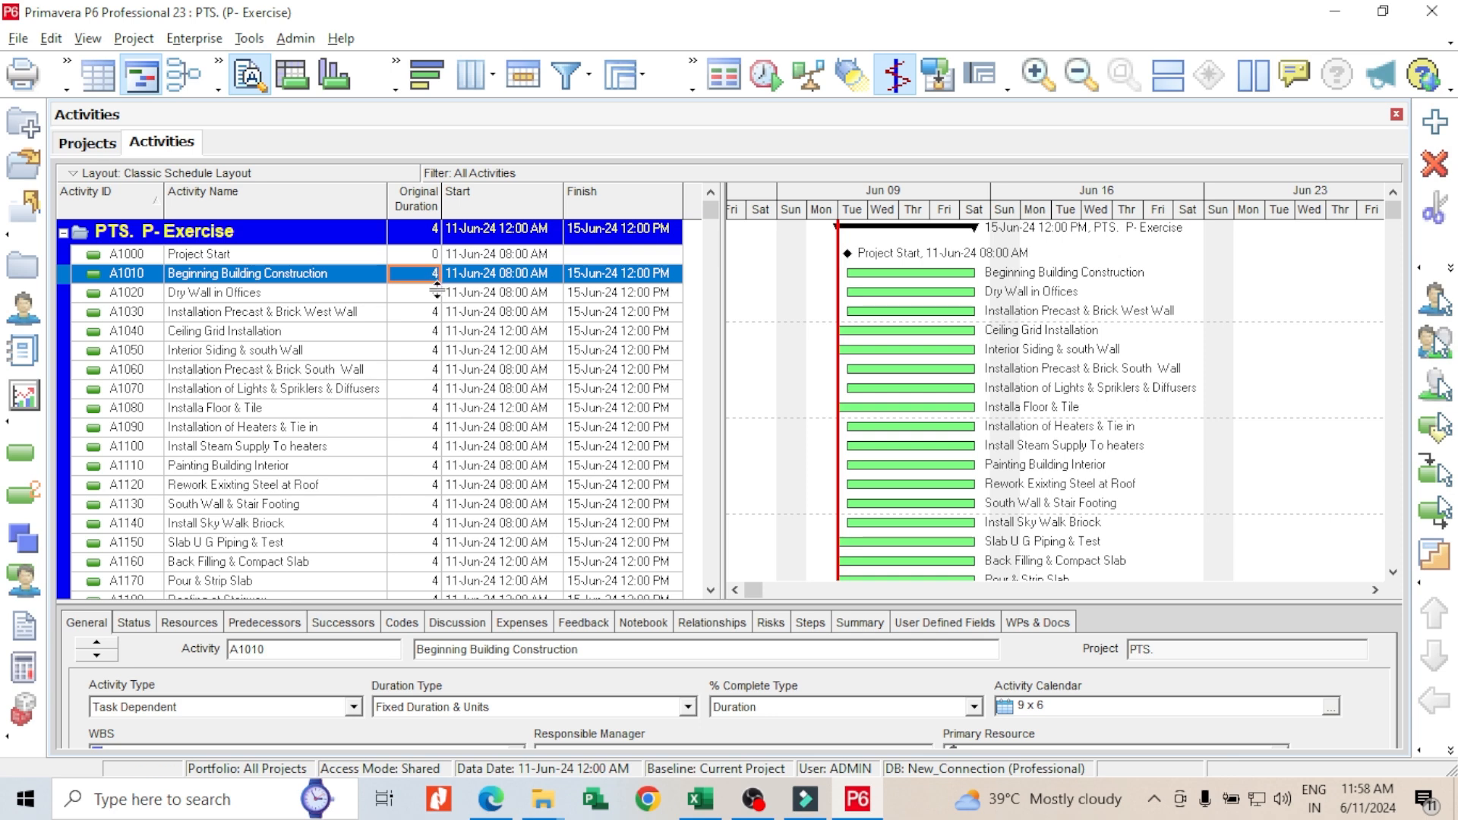
text(1)
click(433, 295)
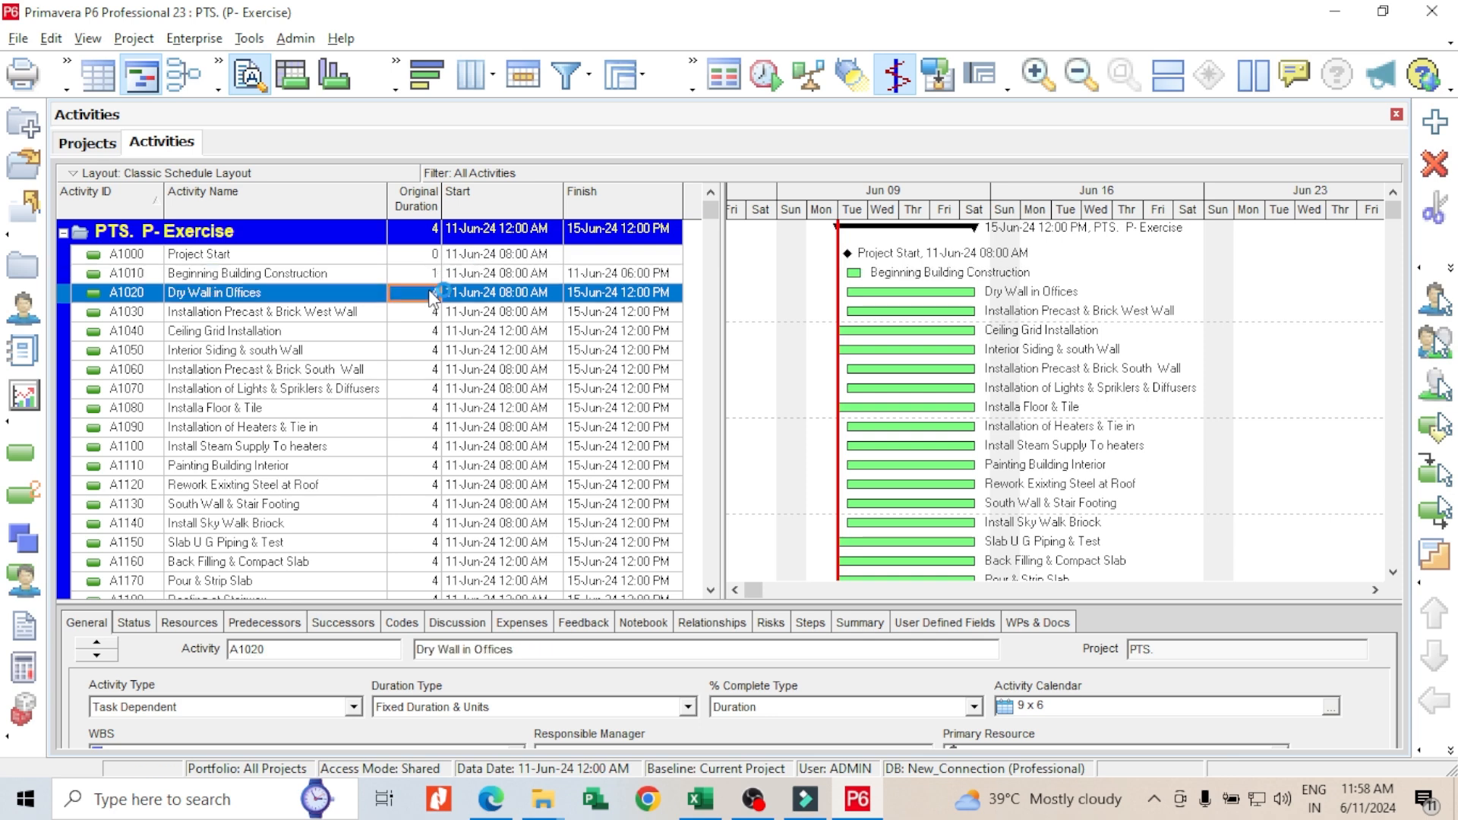
text(11)
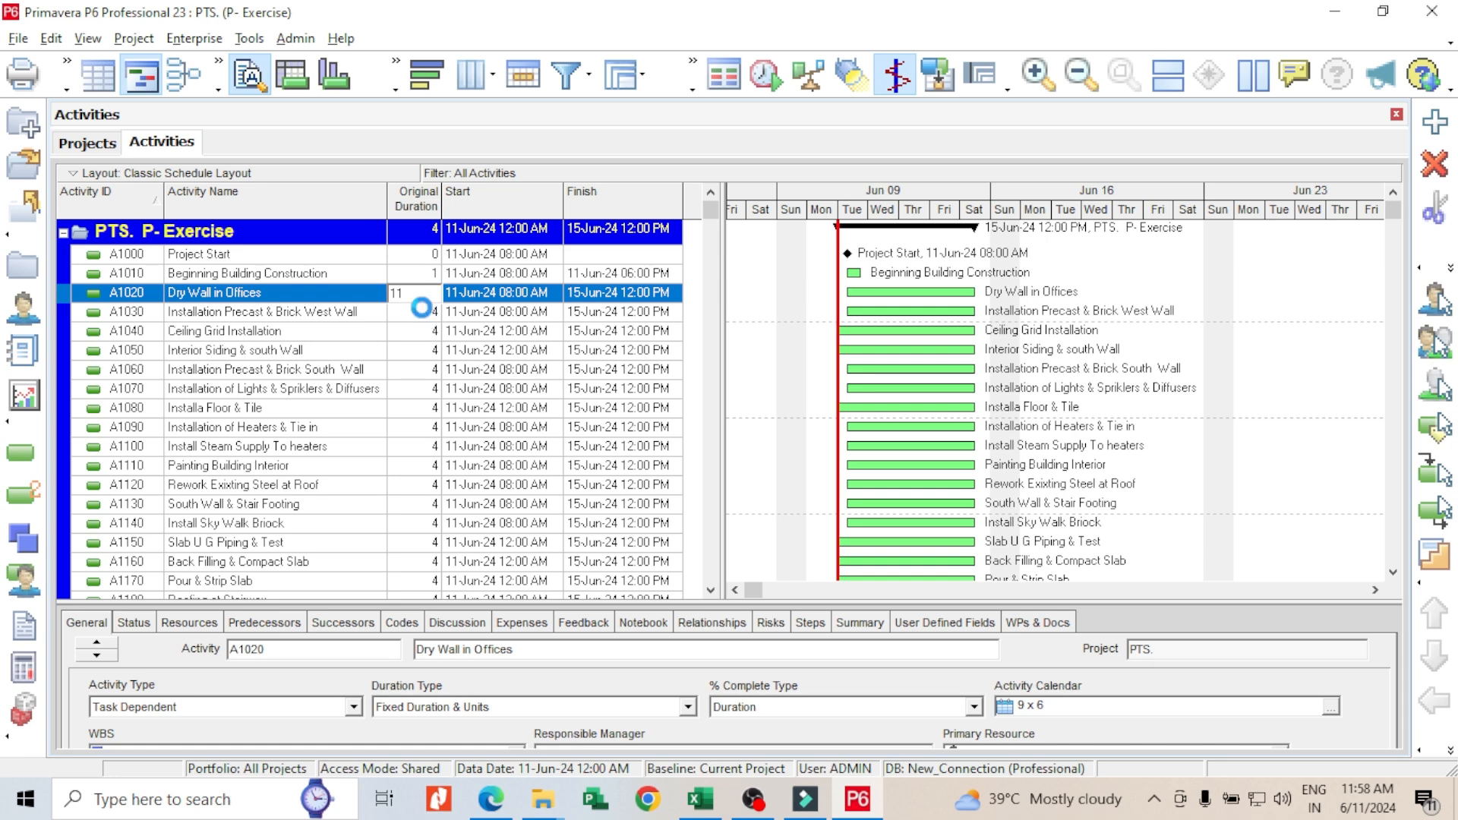
key(Return)
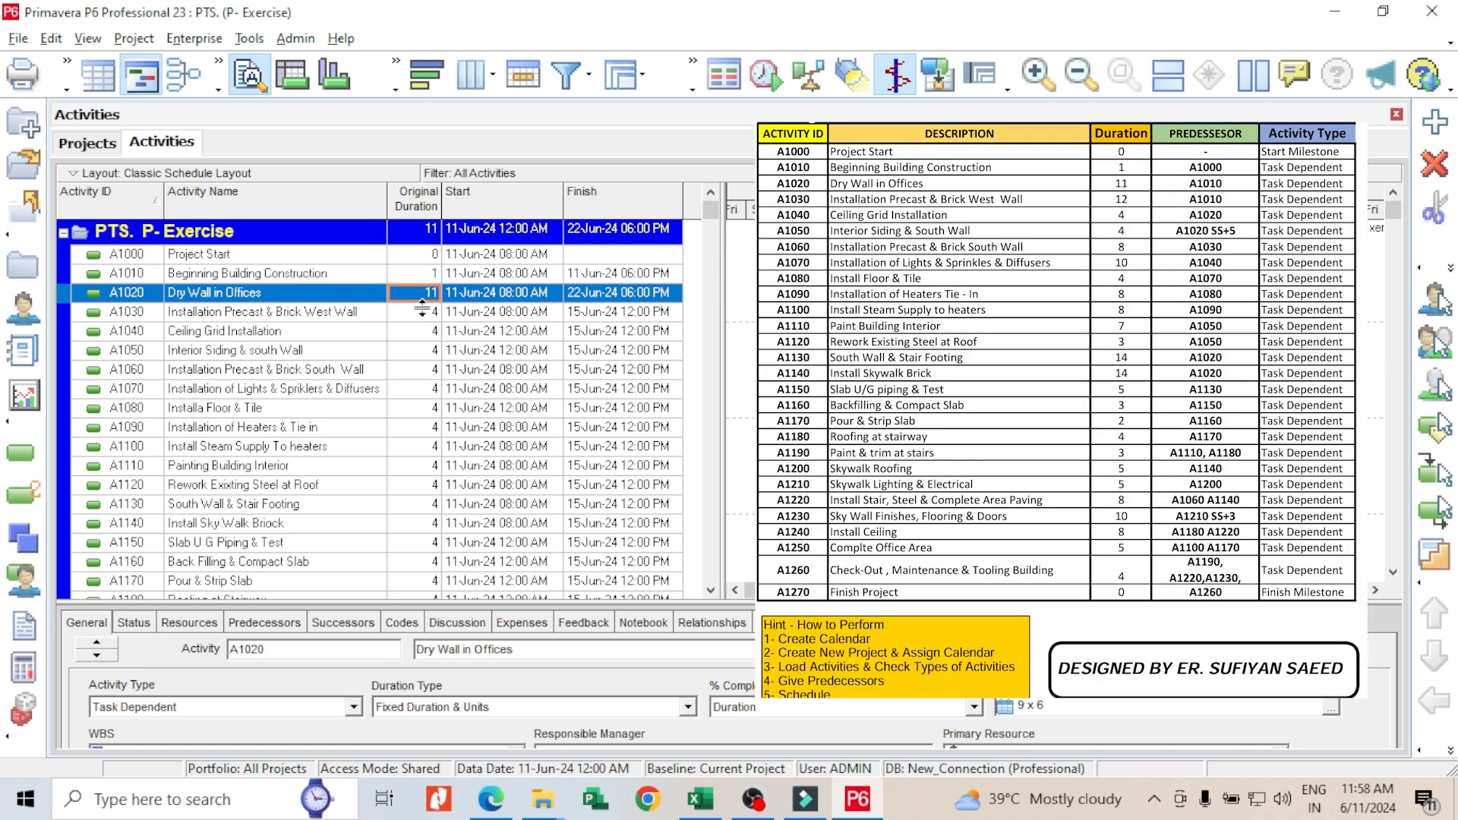
Step: Set the original durations of A1030 to 12, A1040 to 4 and A1060 to 8
click(423, 313)
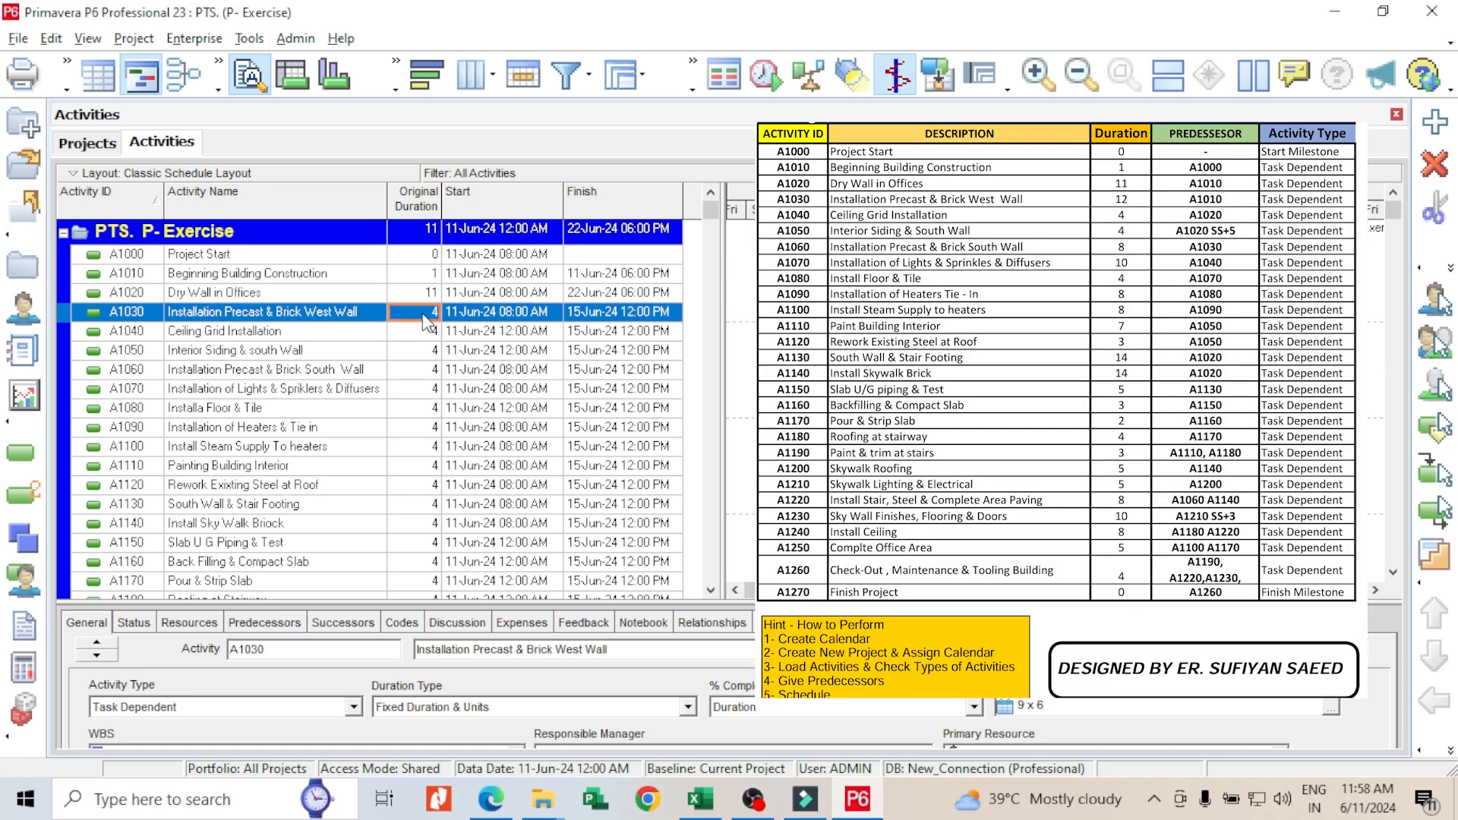
text(12)
click(425, 335)
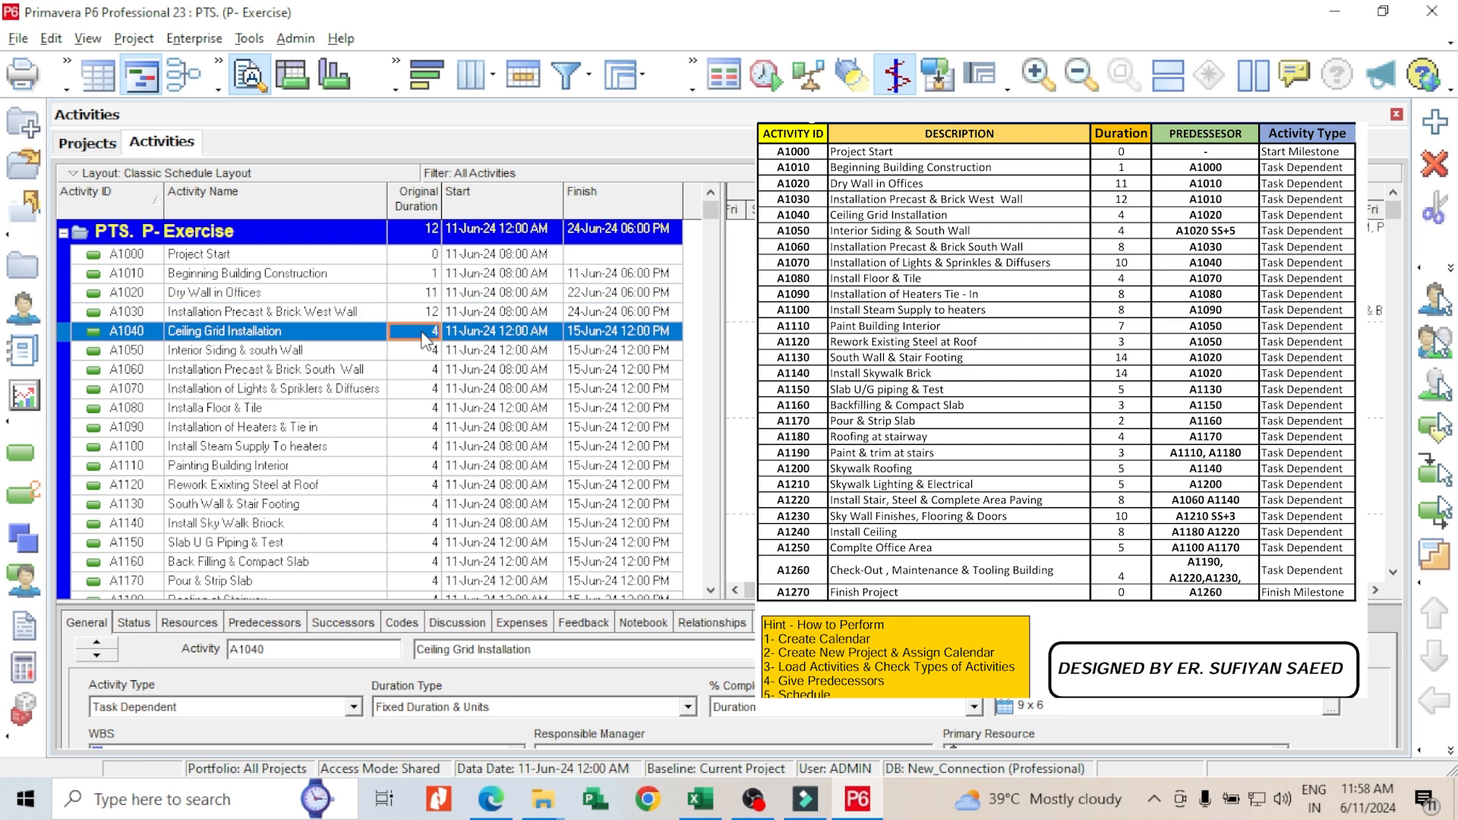
text(4)
click(423, 350)
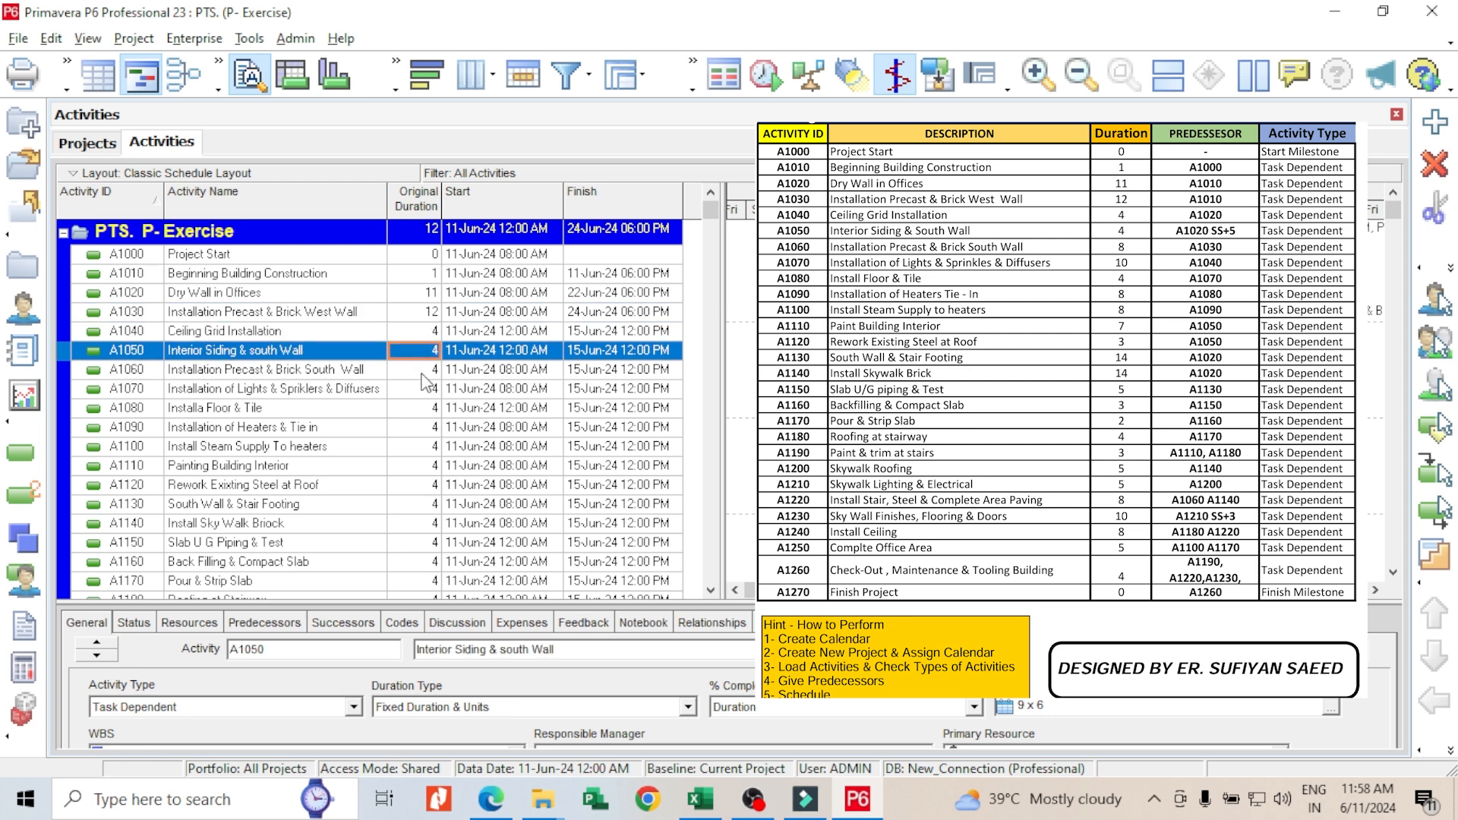
click(429, 372)
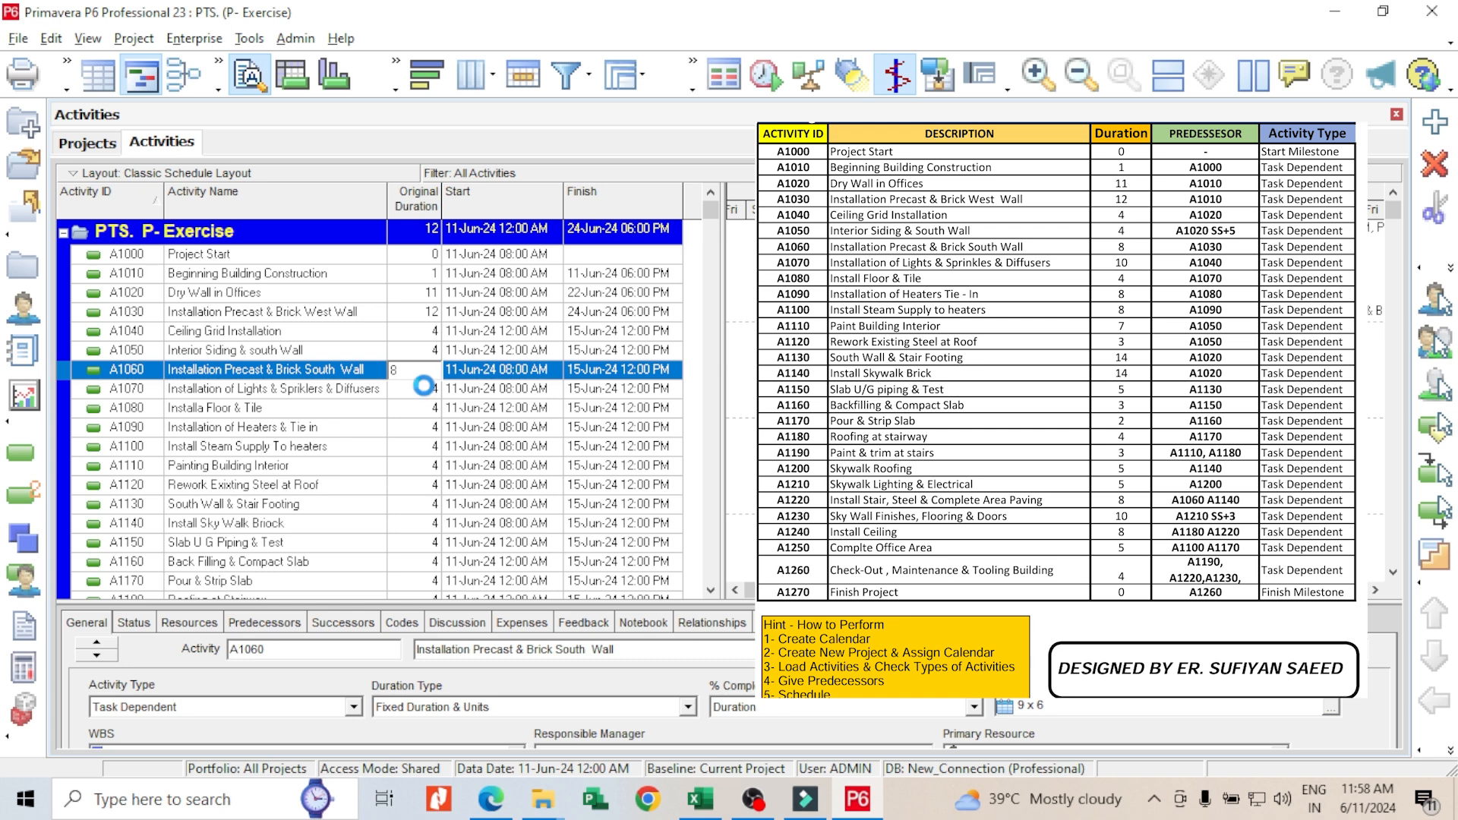
Step: Set the original duration of A1070 to 10 and of both A1090 and A1100 to 8
click(426, 390)
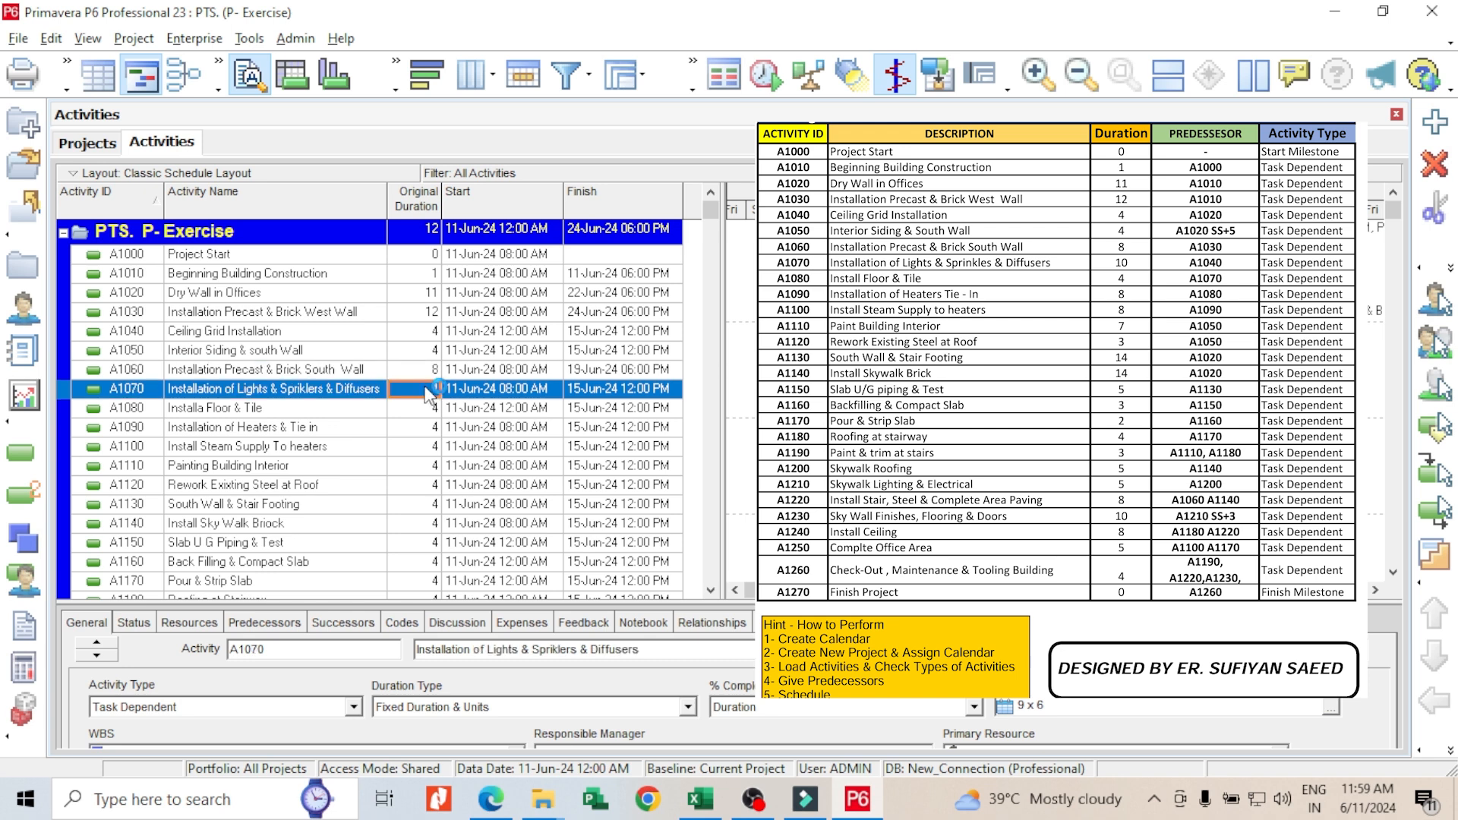
text(10)
click(427, 410)
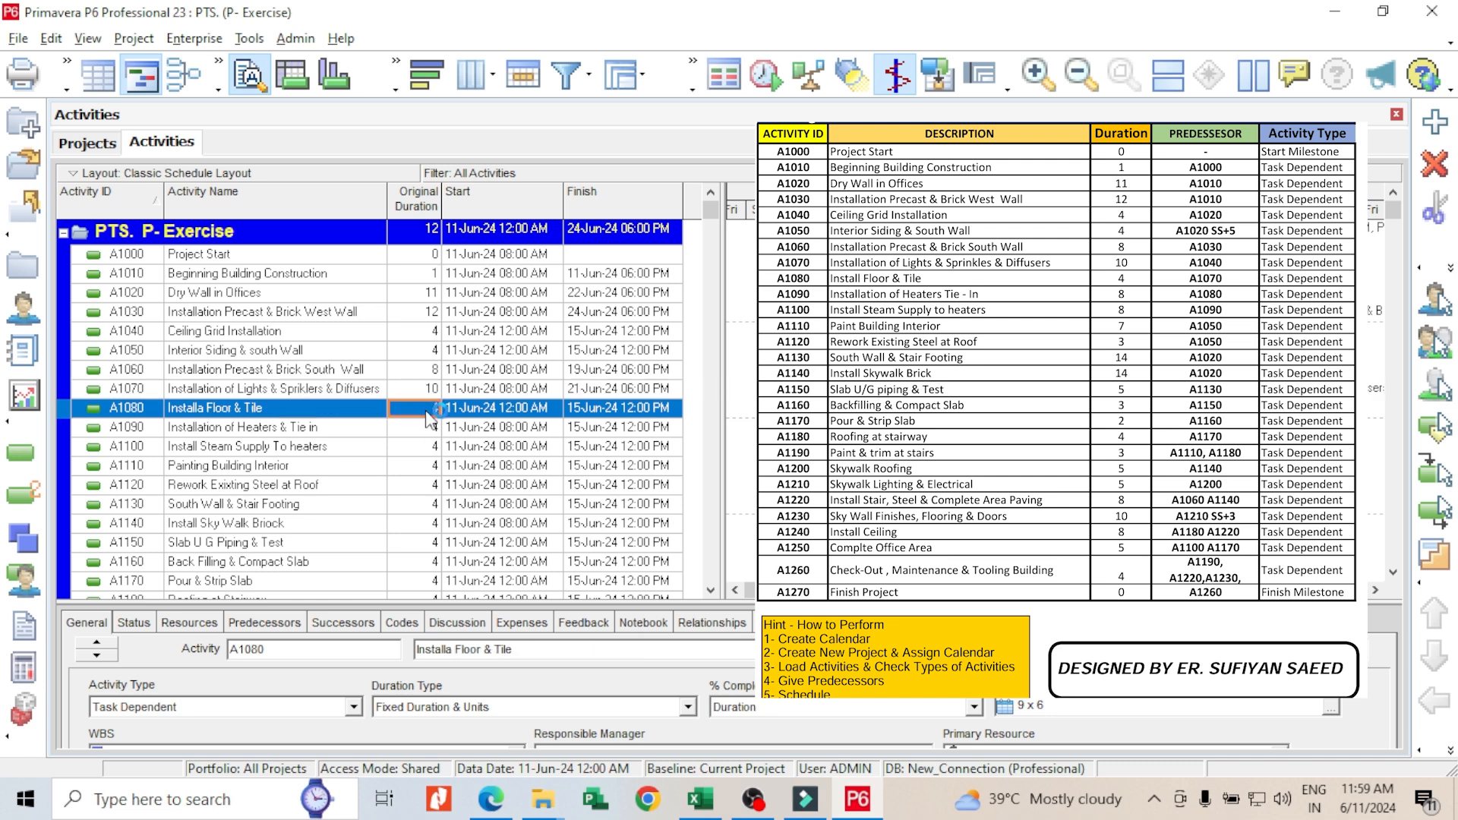
click(427, 430)
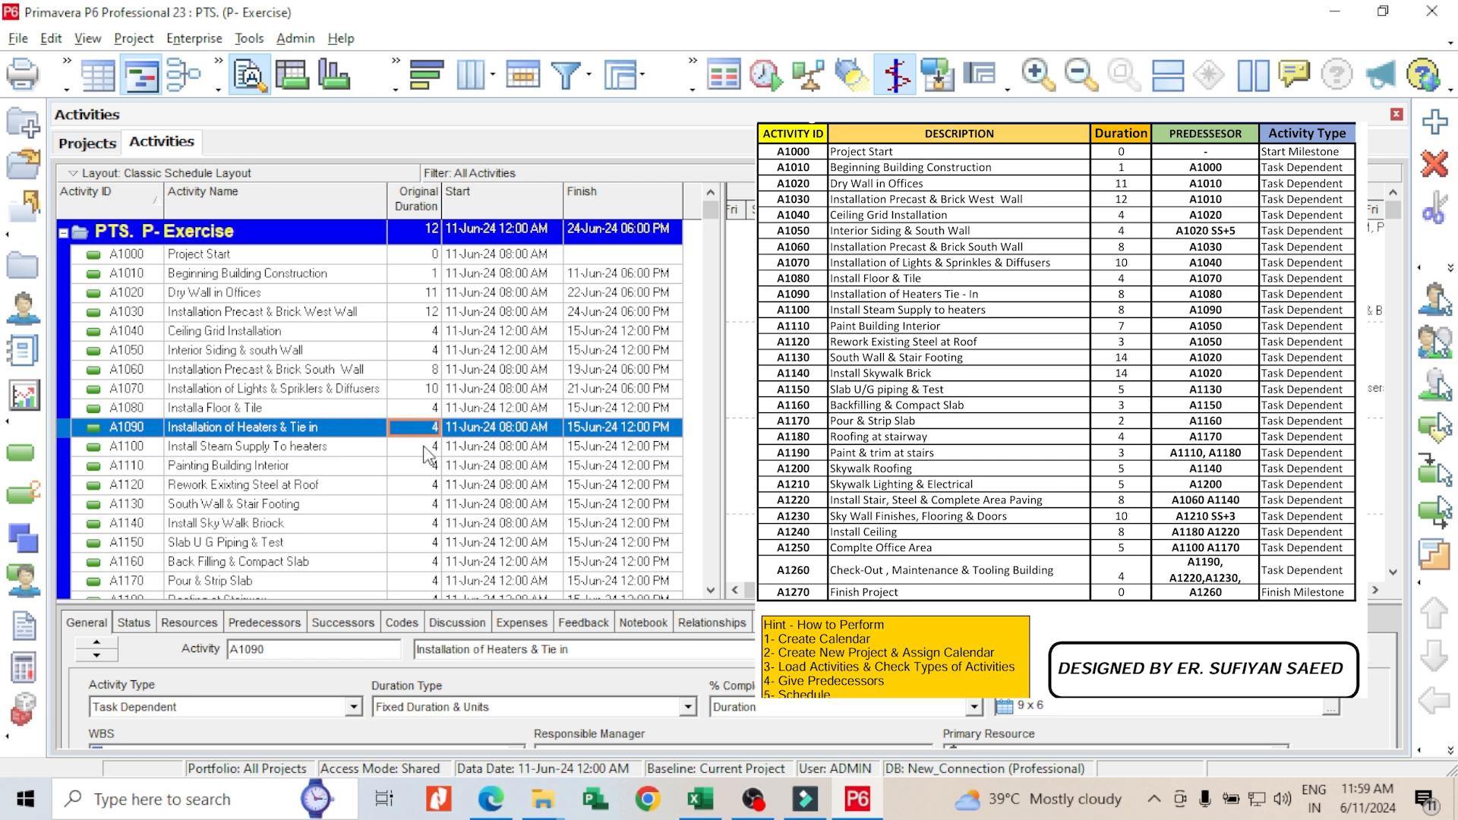
text(8)
click(424, 444)
text(8)
Step: Set the original durations of A1110 to 7, A1120 to 3, and both A1130 and A1140 to 14
click(429, 466)
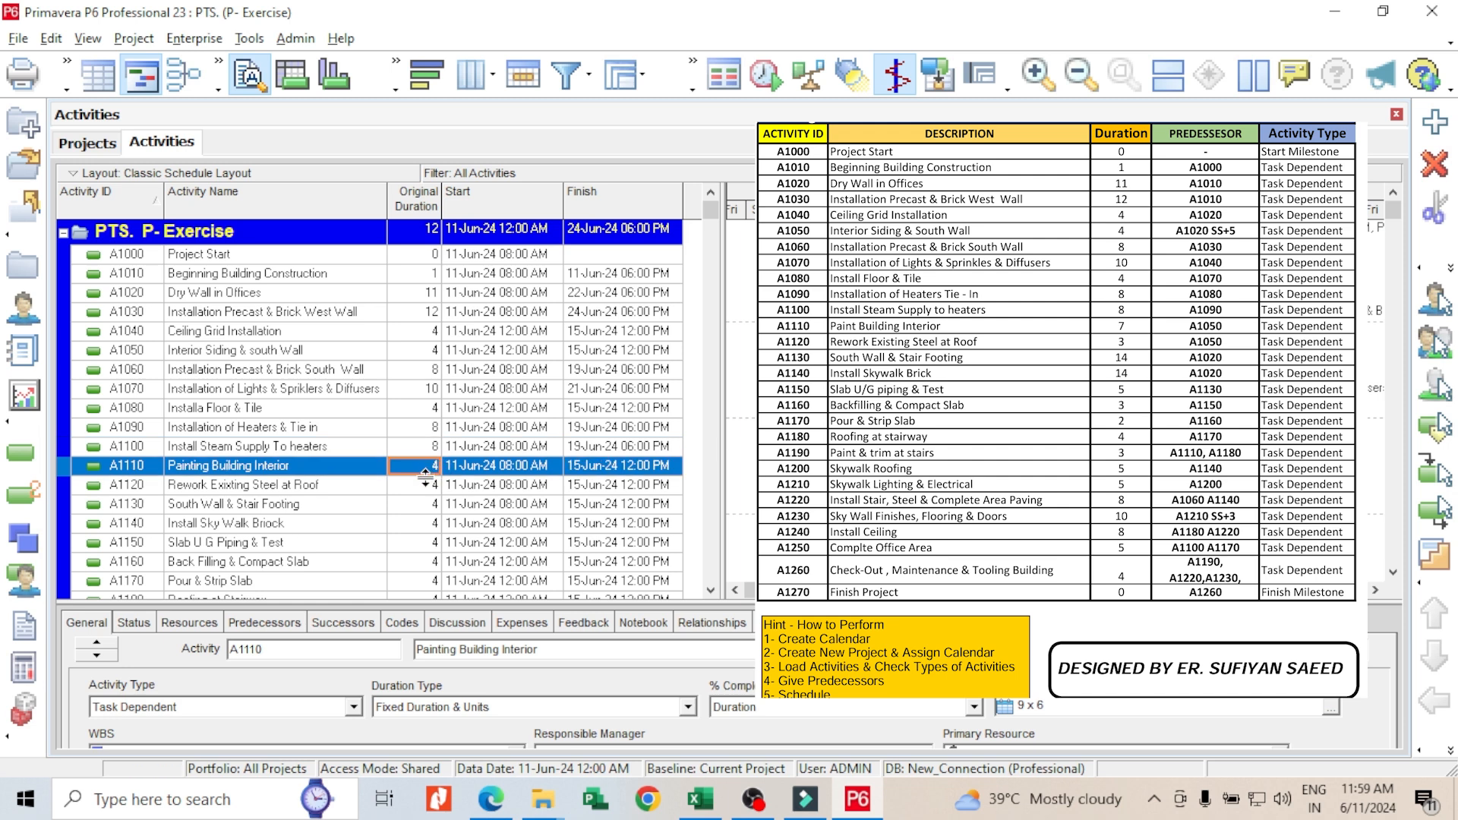
text(7)
click(431, 485)
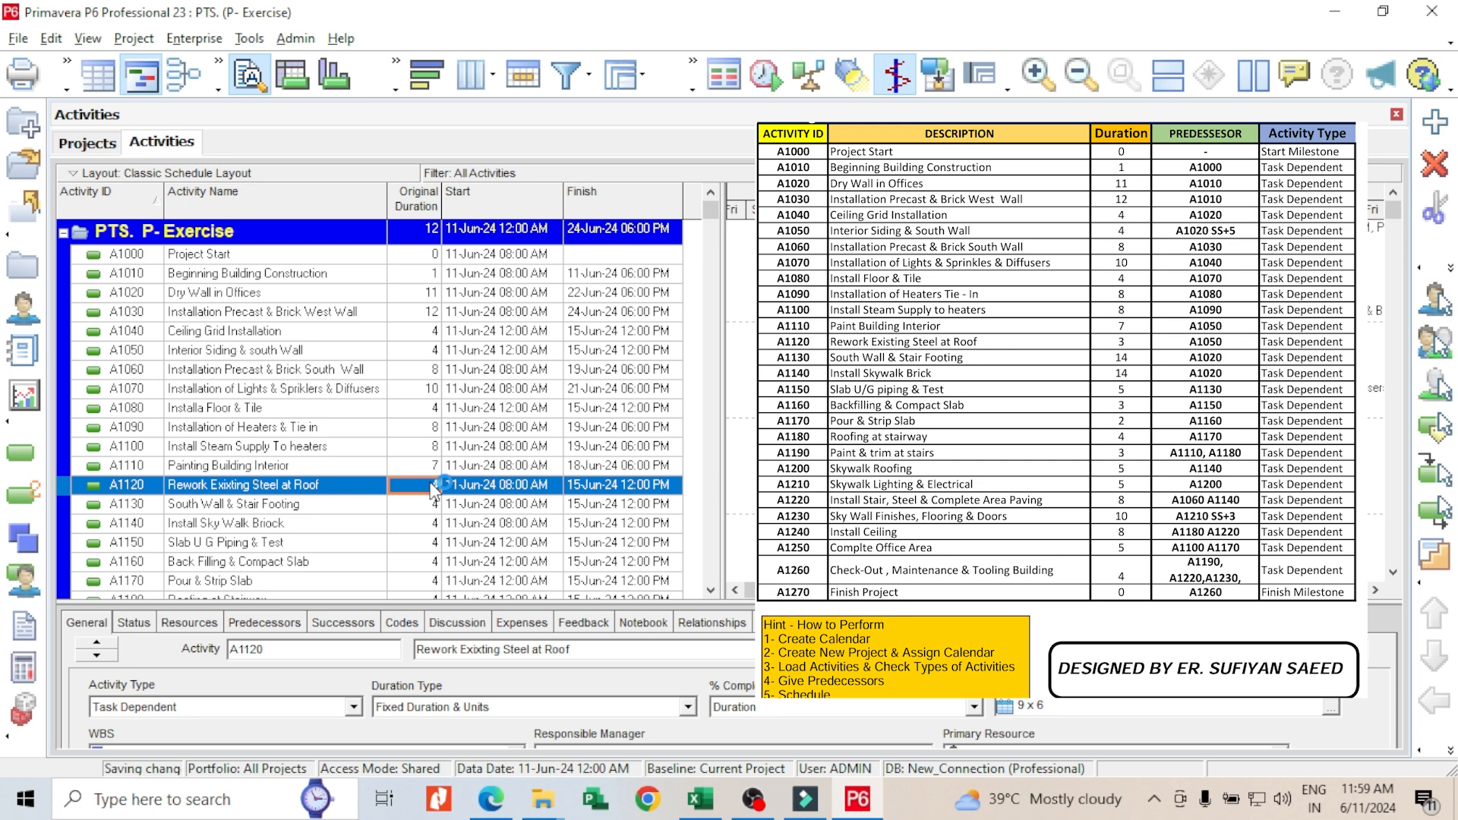
click(426, 507)
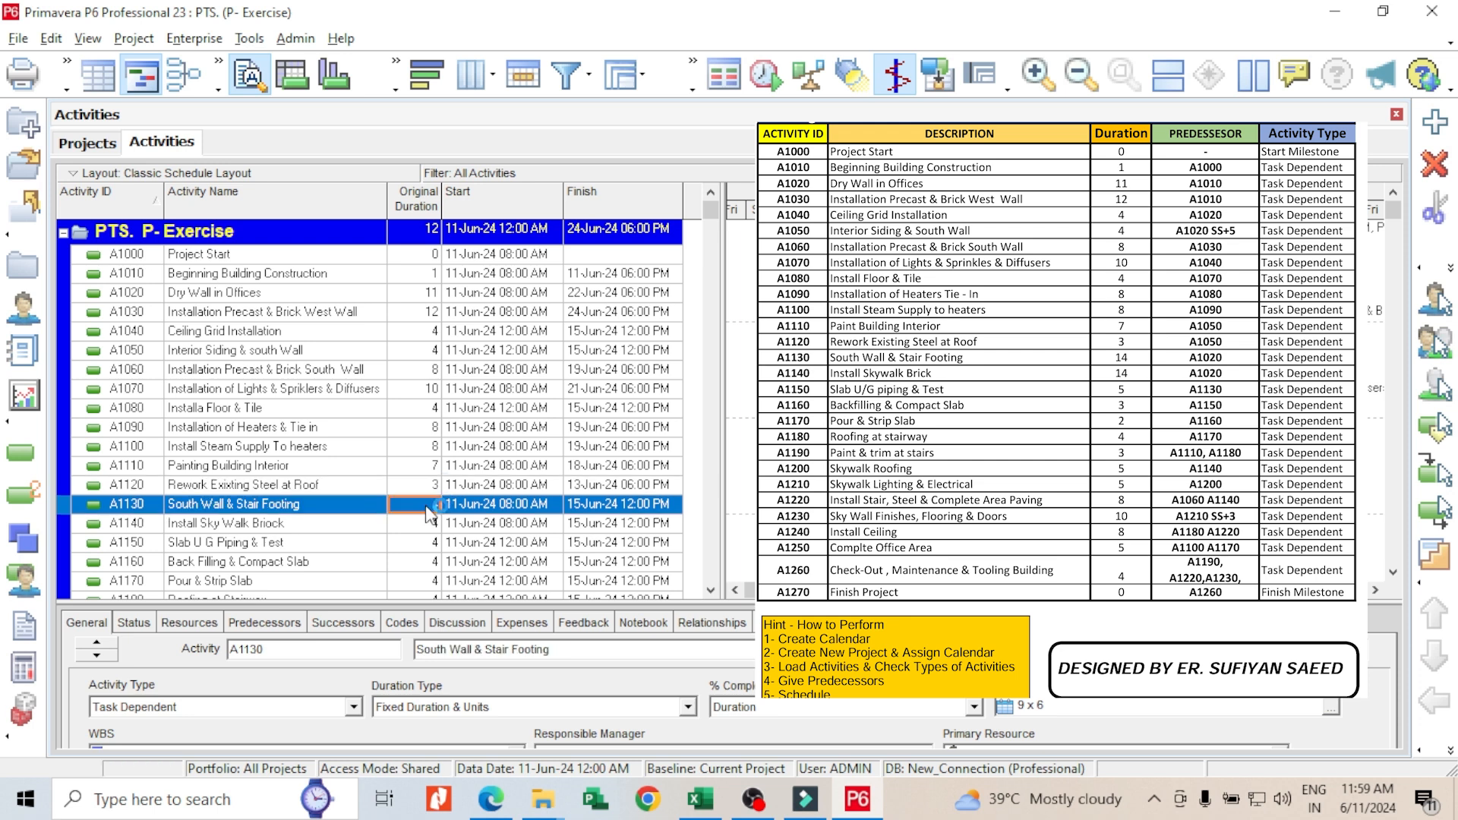
text(14)
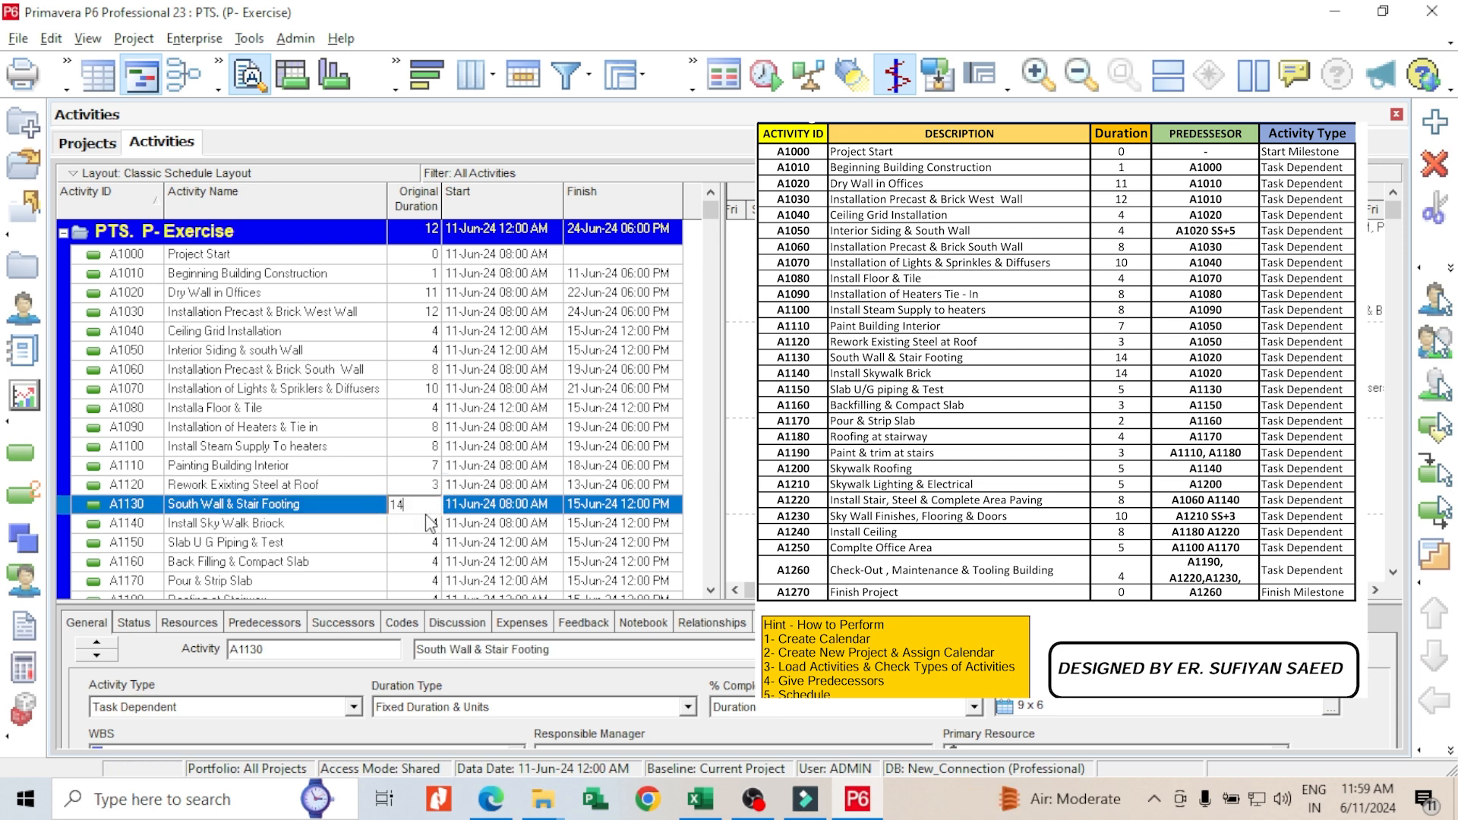
click(427, 525)
text(14)
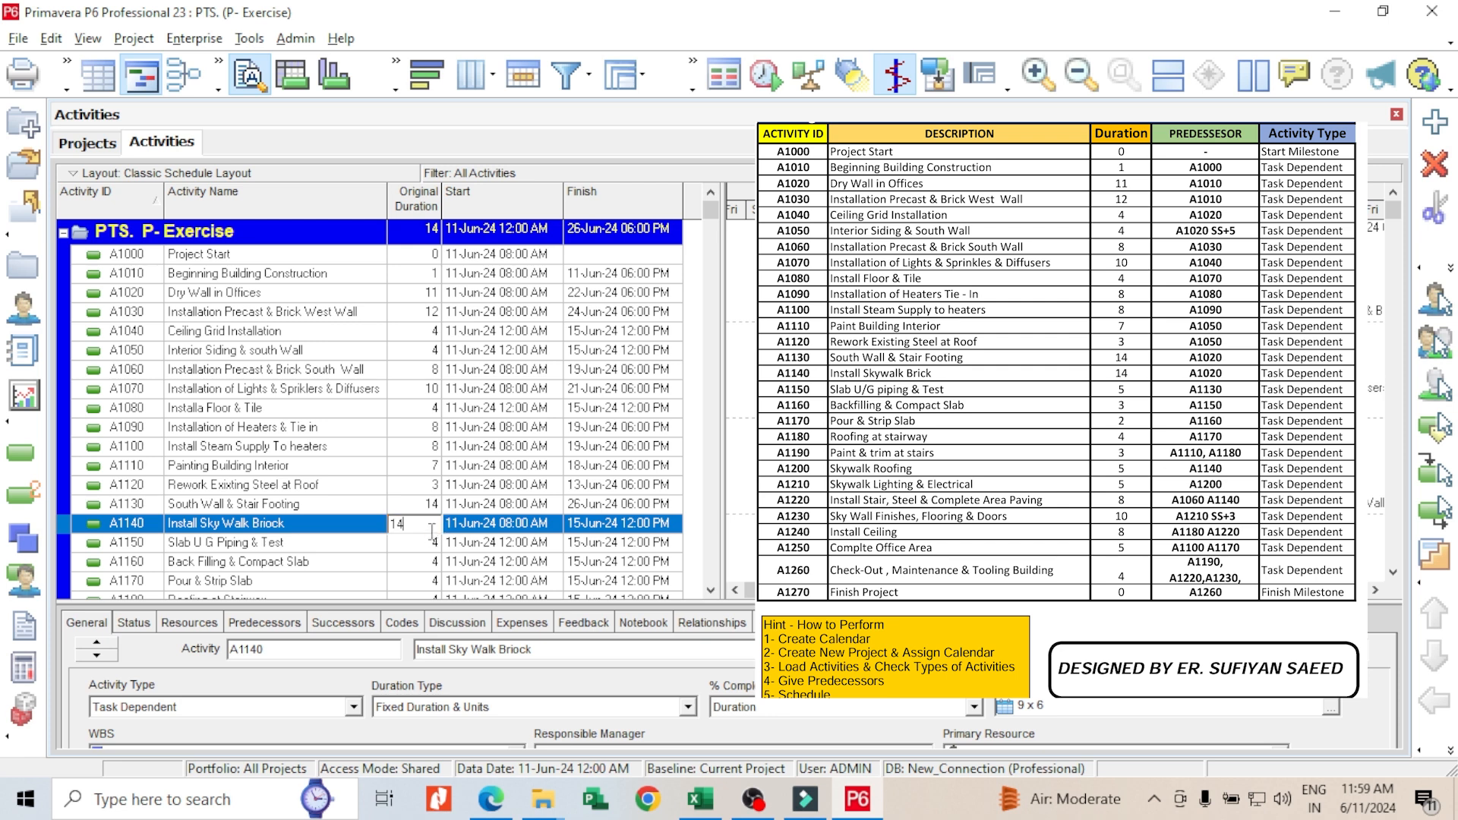
Step: Set the original durations of A1150 and A1160 to 5 and of A1170 Pour & Strip Slab to 2
click(427, 542)
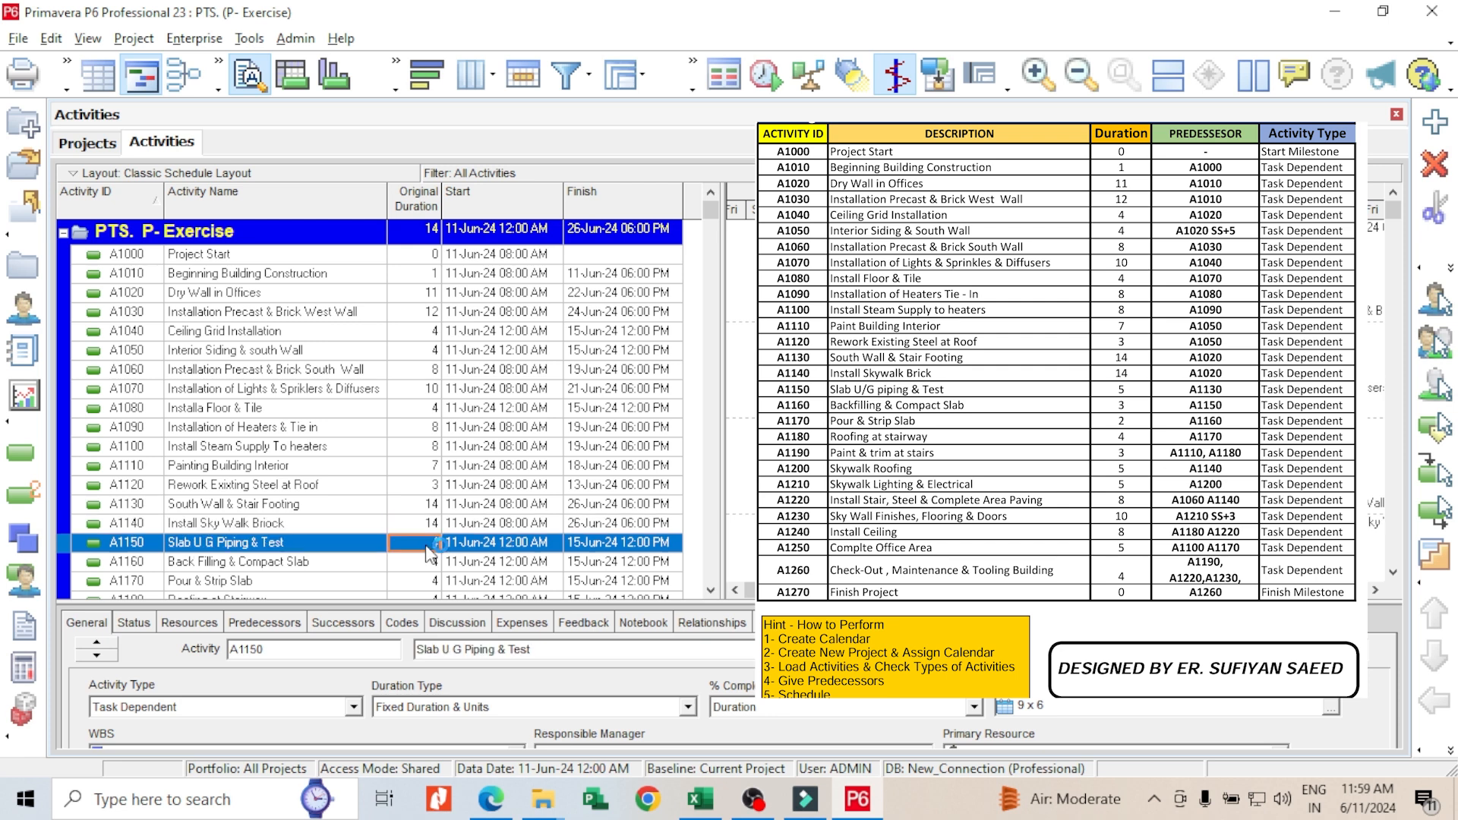
scroll(429, 532, down, 2)
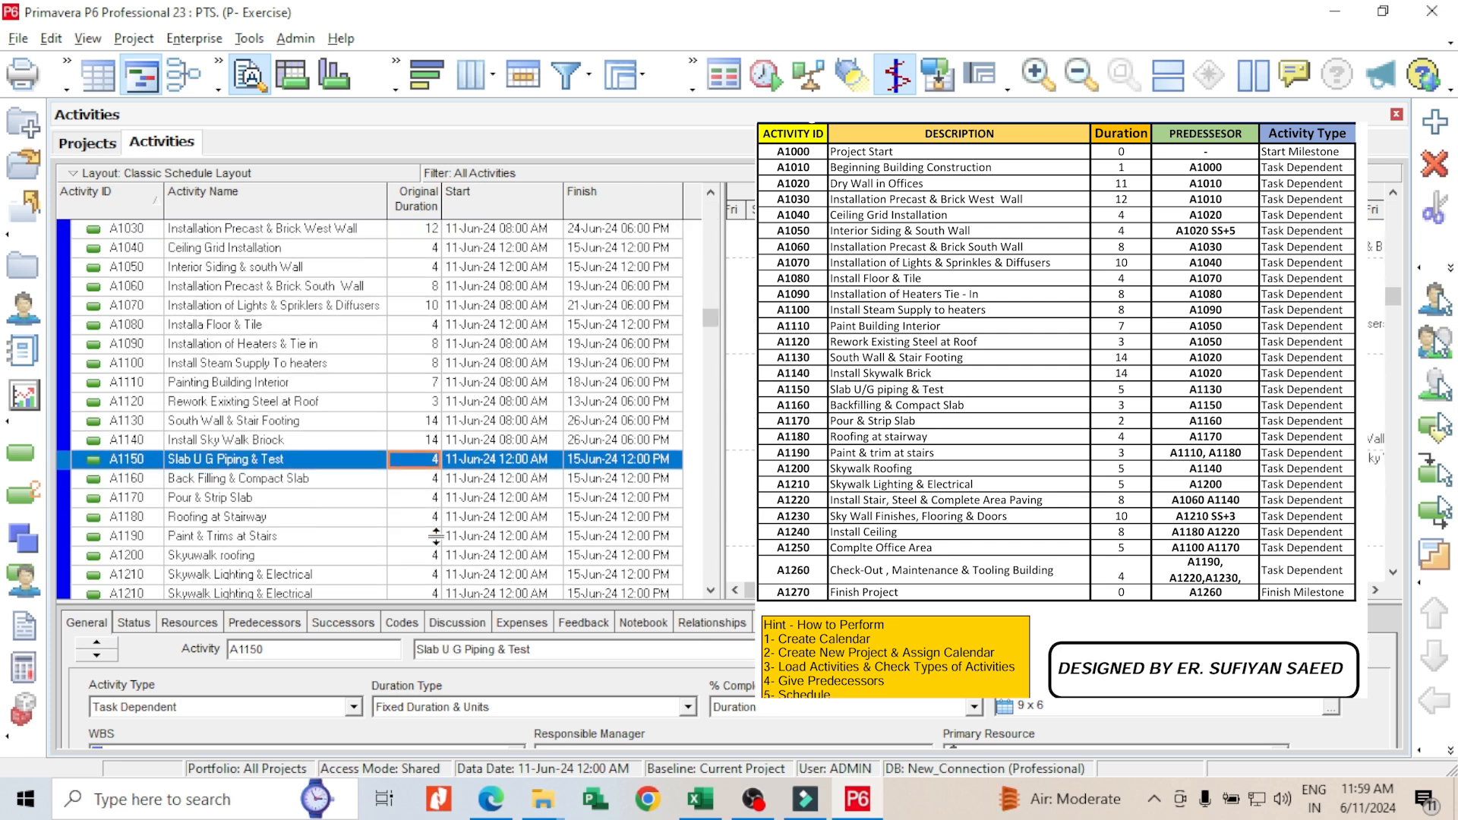
text(5)
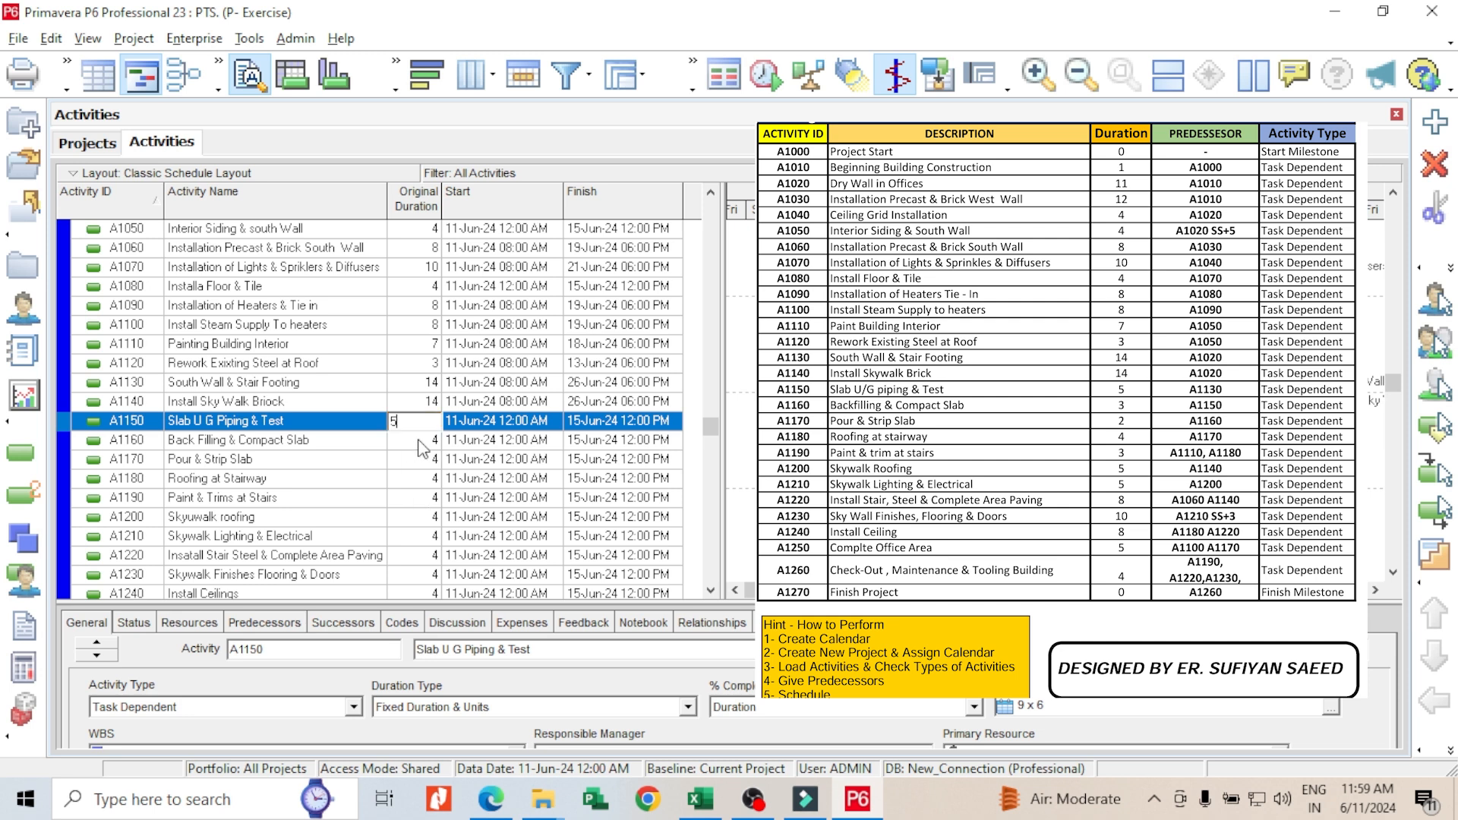
click(427, 448)
text(5)
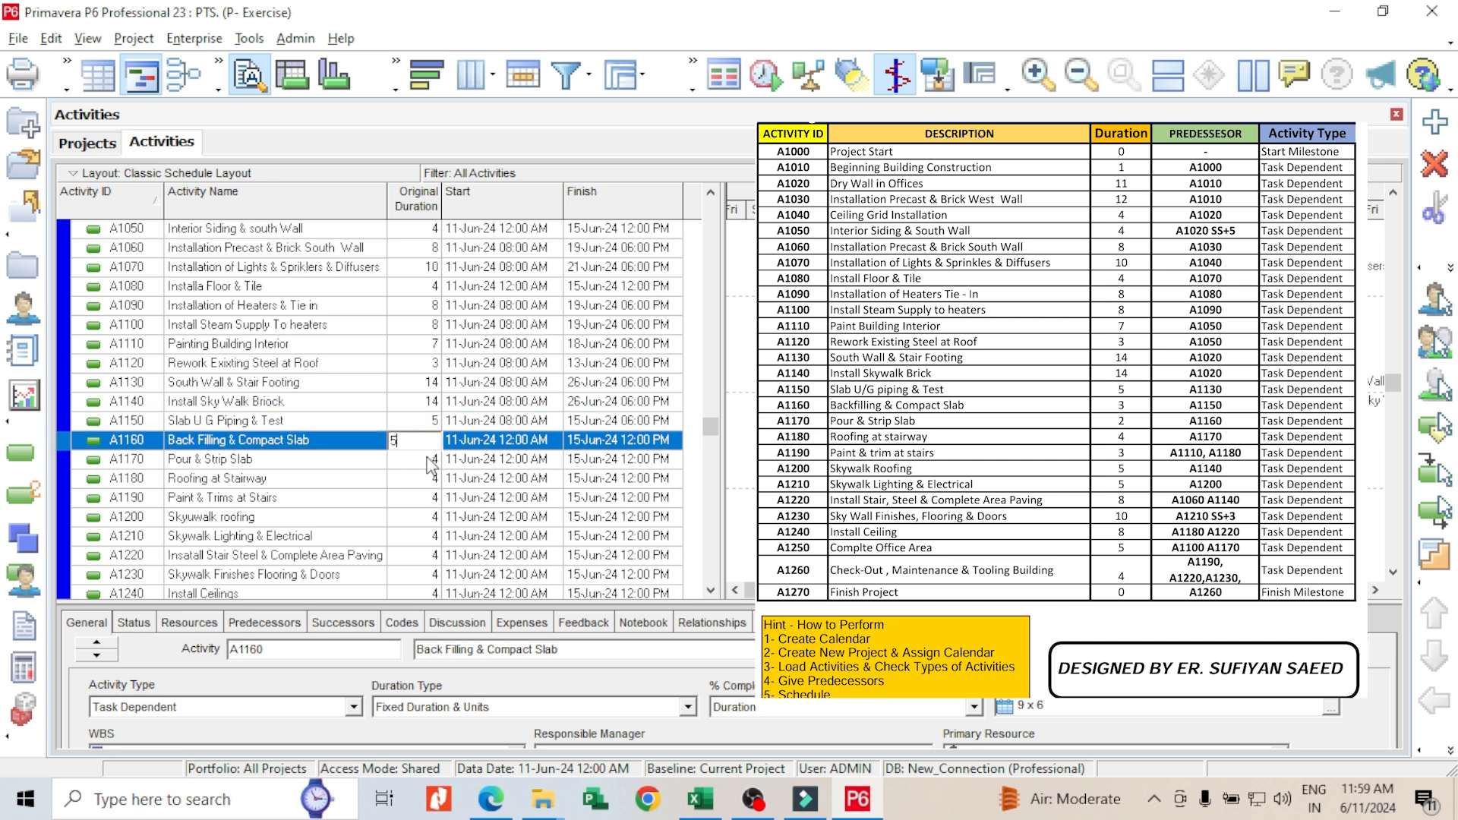
click(430, 466)
text(2)
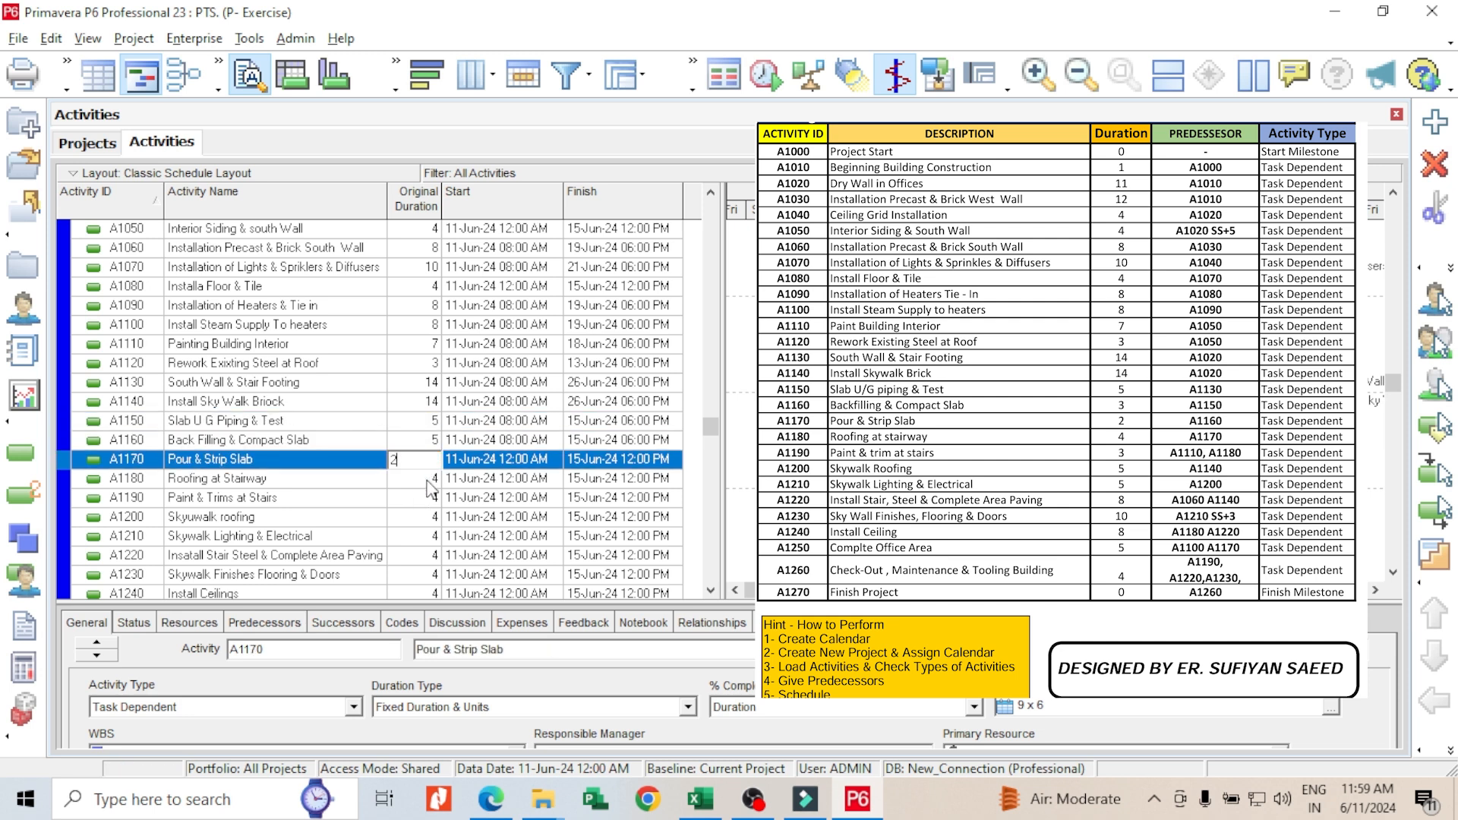
Step: Set the original duration of A1190 Paint & Trims at Stairs to 3 and of both A1200 and A1210 to 5
click(431, 479)
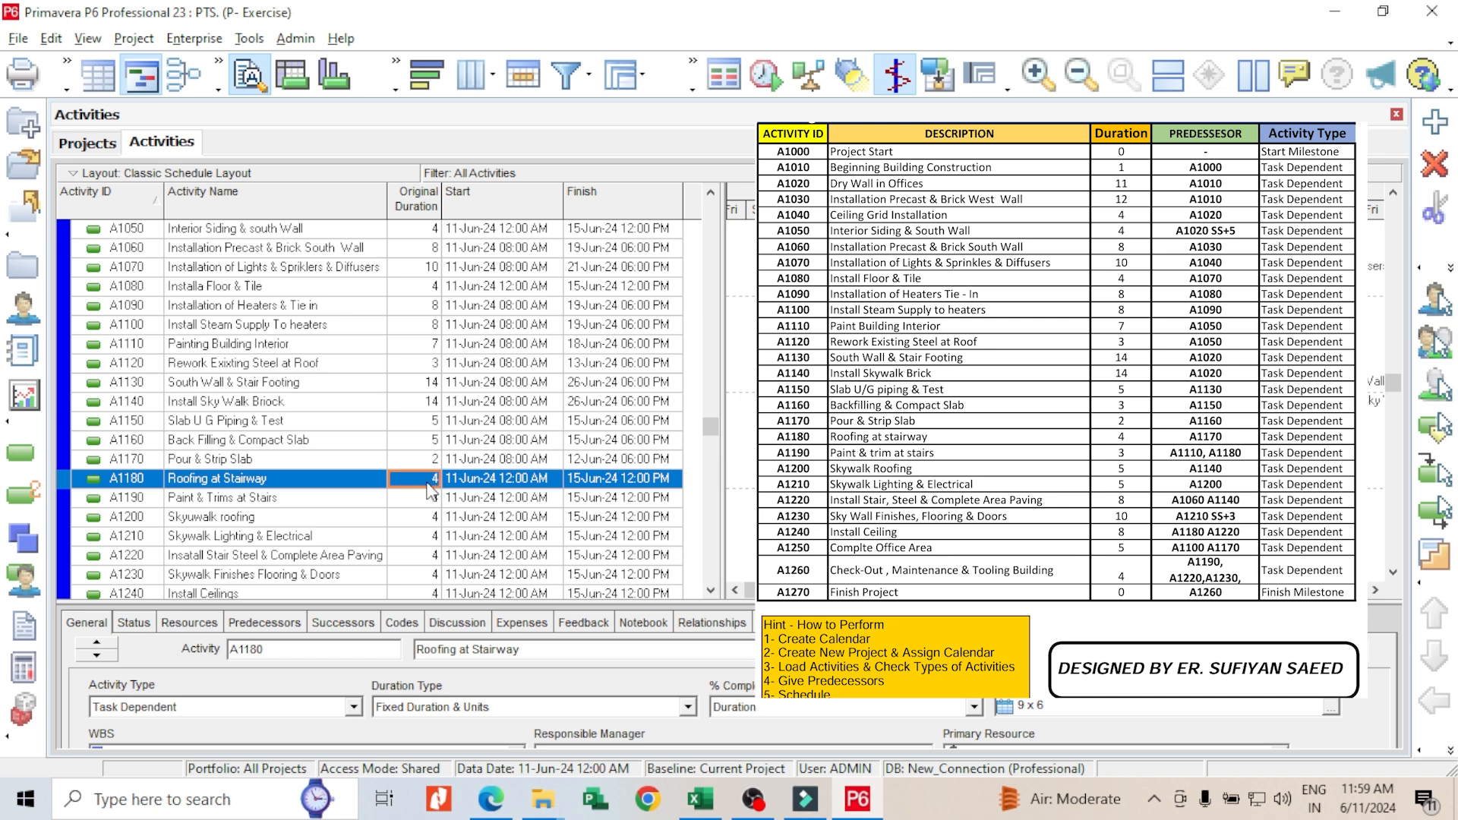
click(429, 499)
text(3)
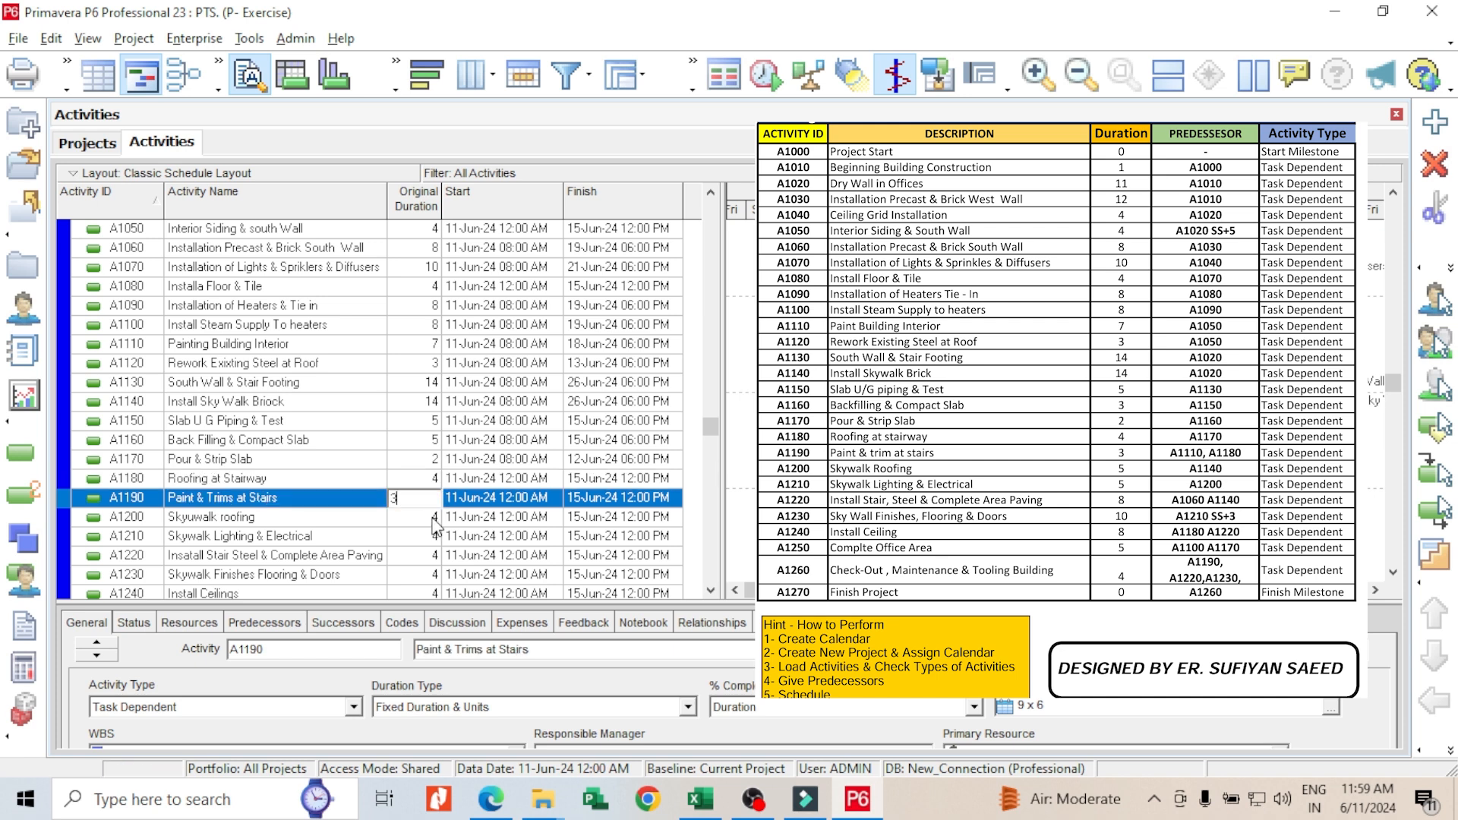
click(434, 517)
text(5)
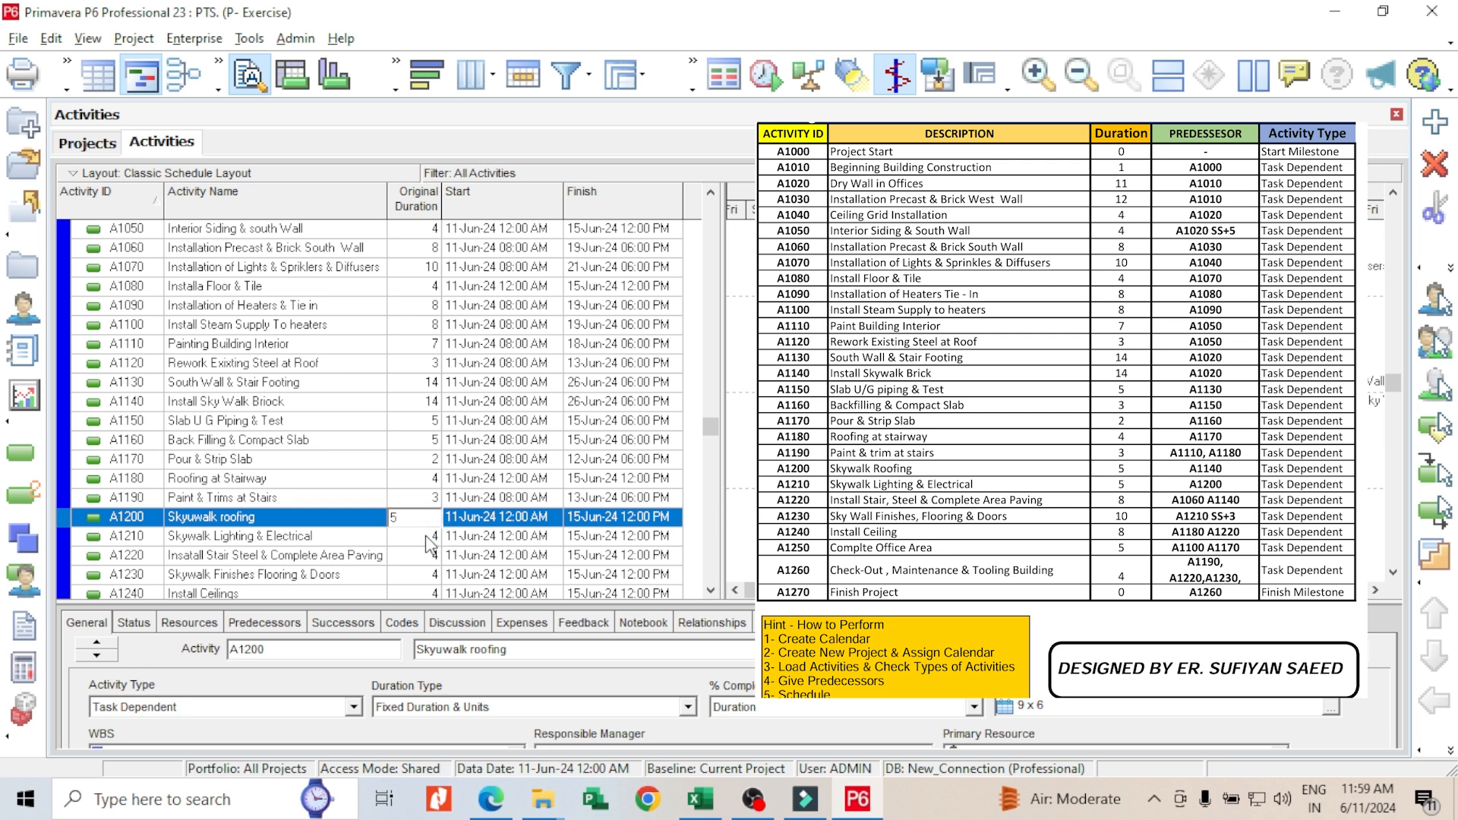
click(426, 536)
text(5)
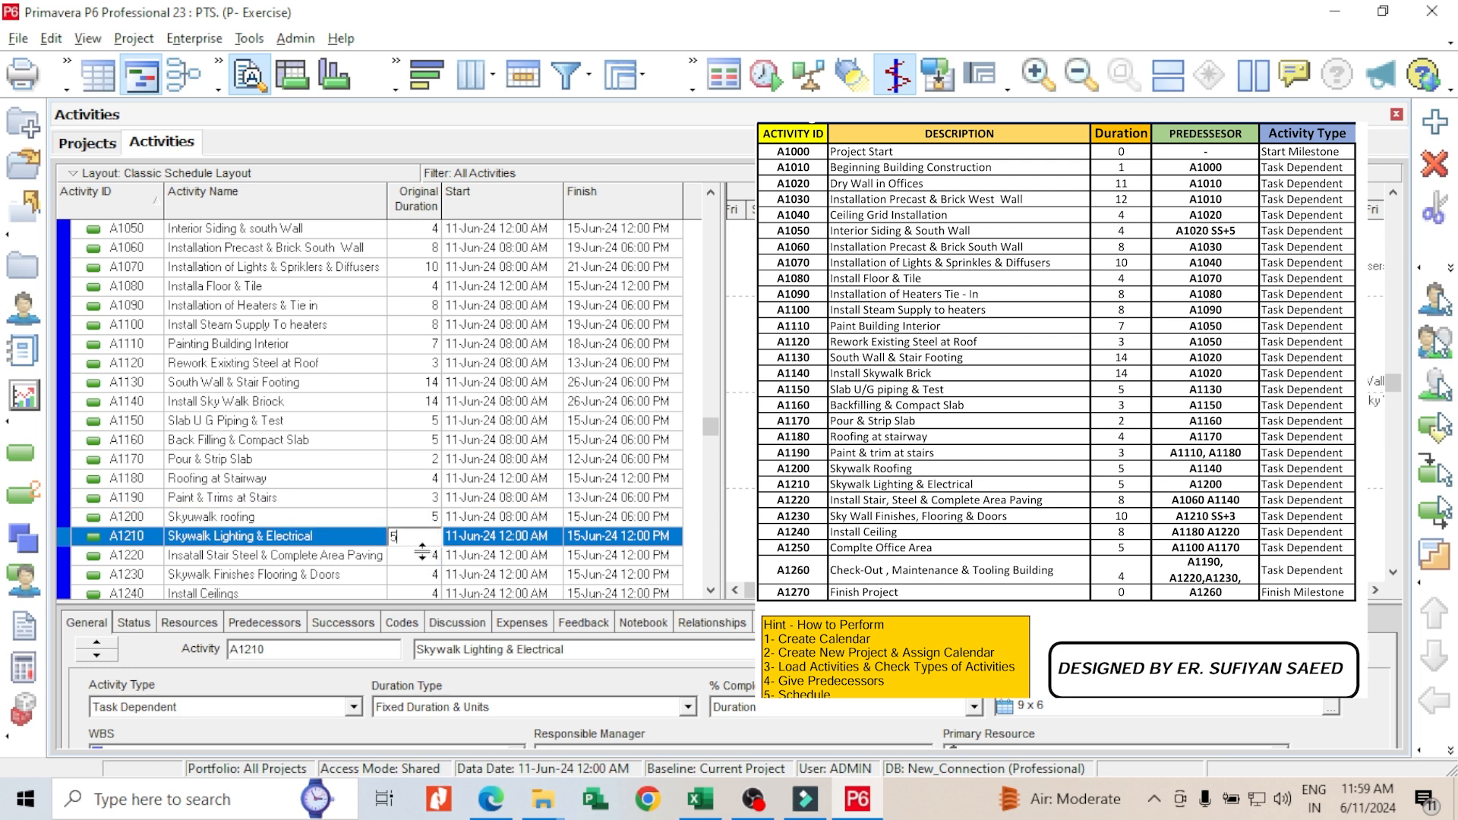
Step: Set the original durations of A1220 to 8, A1230 to 10 and A1240 Install Ceilings to 8
click(429, 555)
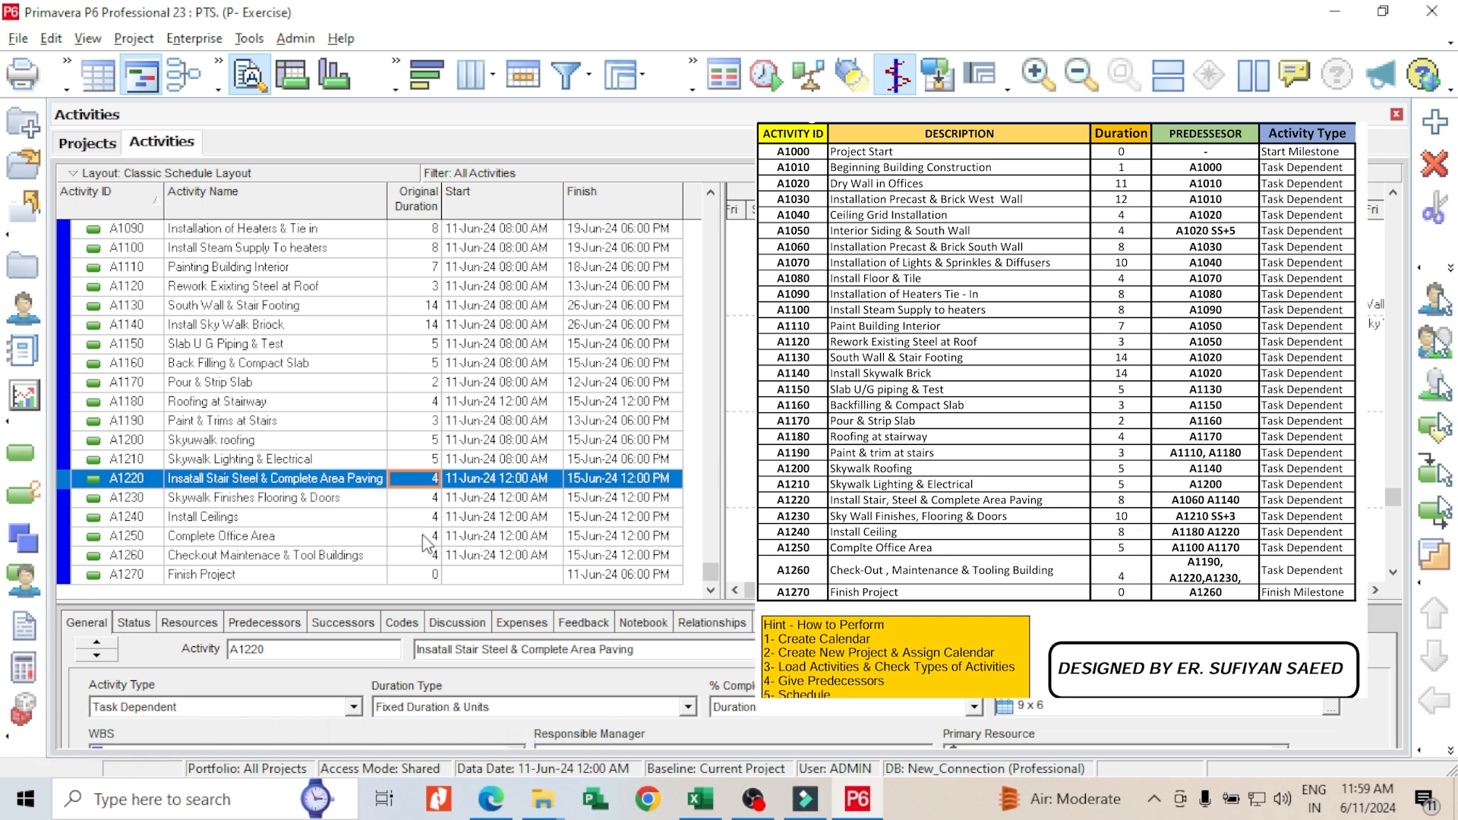
text(8)
click(424, 498)
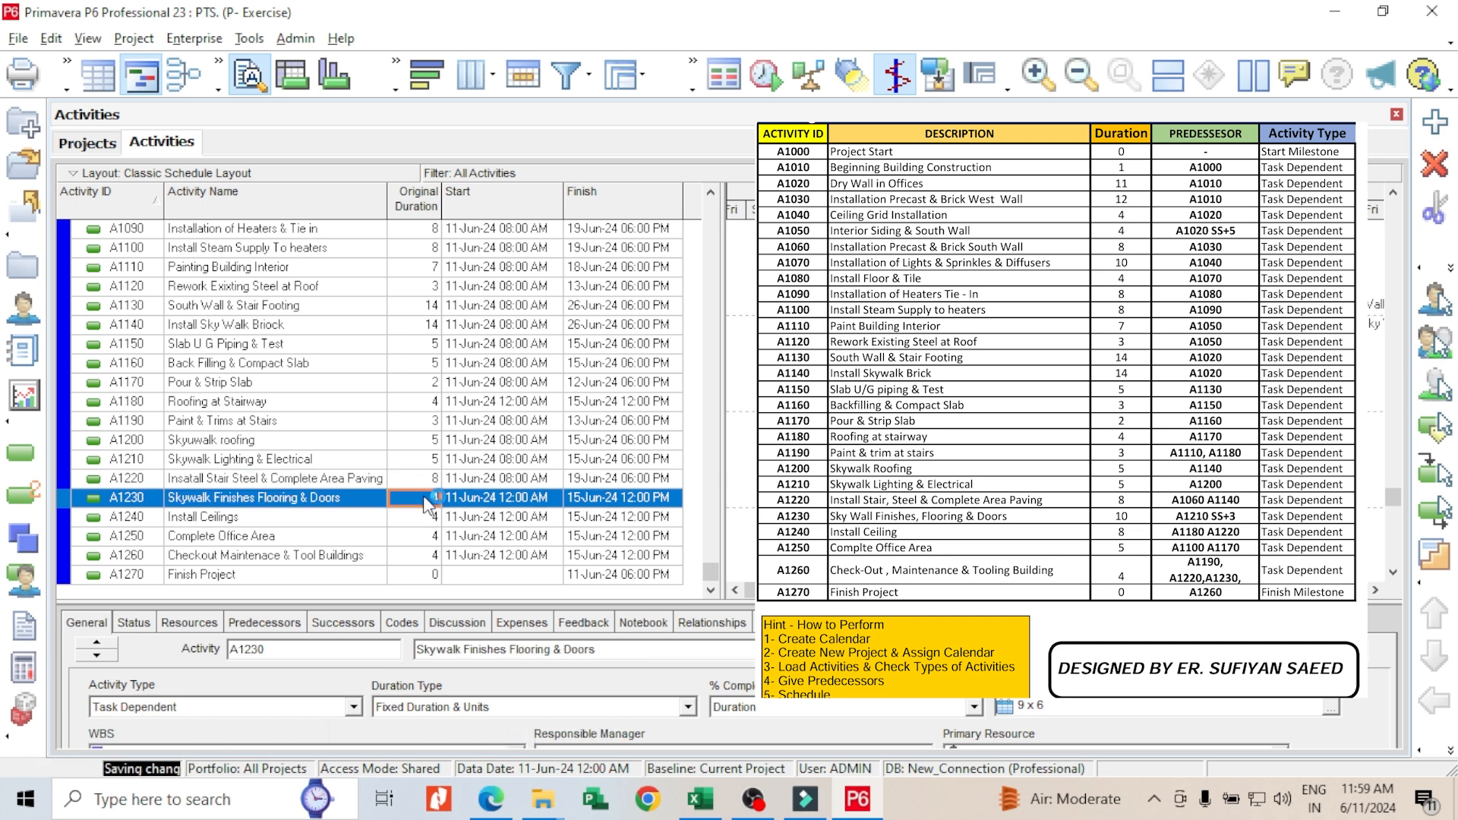
text(10)
click(427, 518)
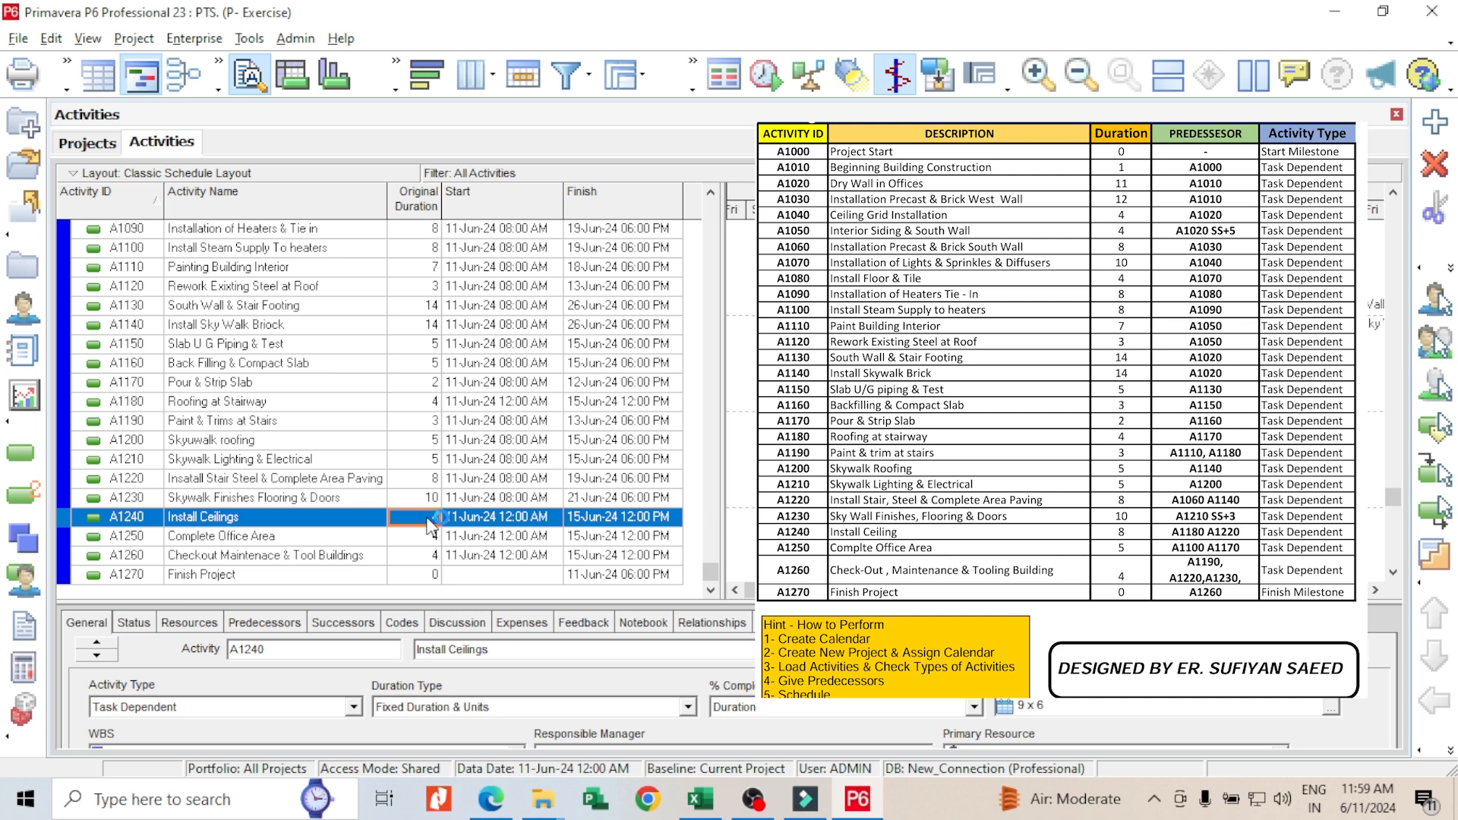
text(8)
Step: Set the original duration of A1250 Complete Office Area to 5 and review the activity durations against the exercise table
click(427, 536)
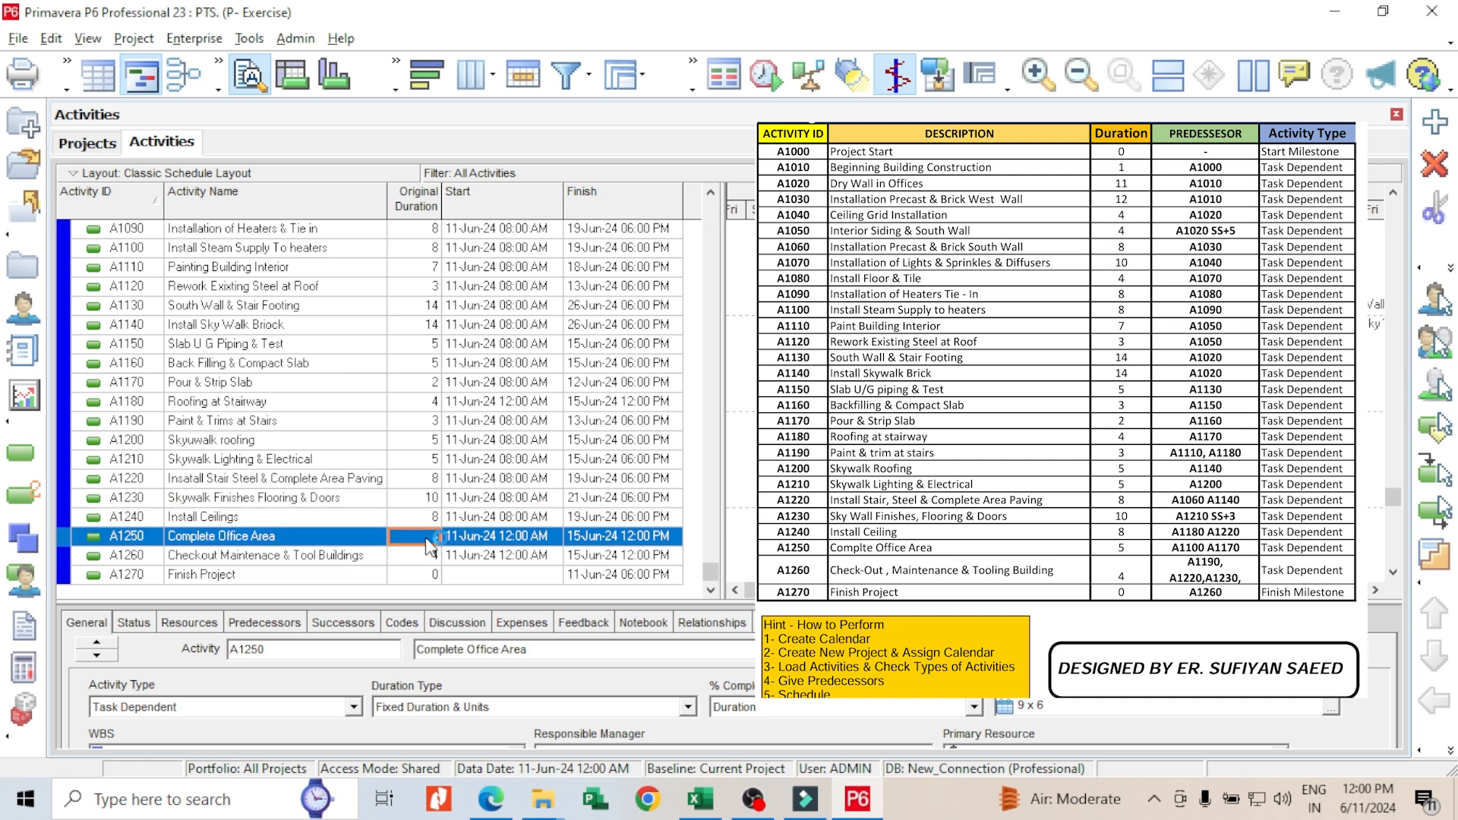
text(5)
click(429, 555)
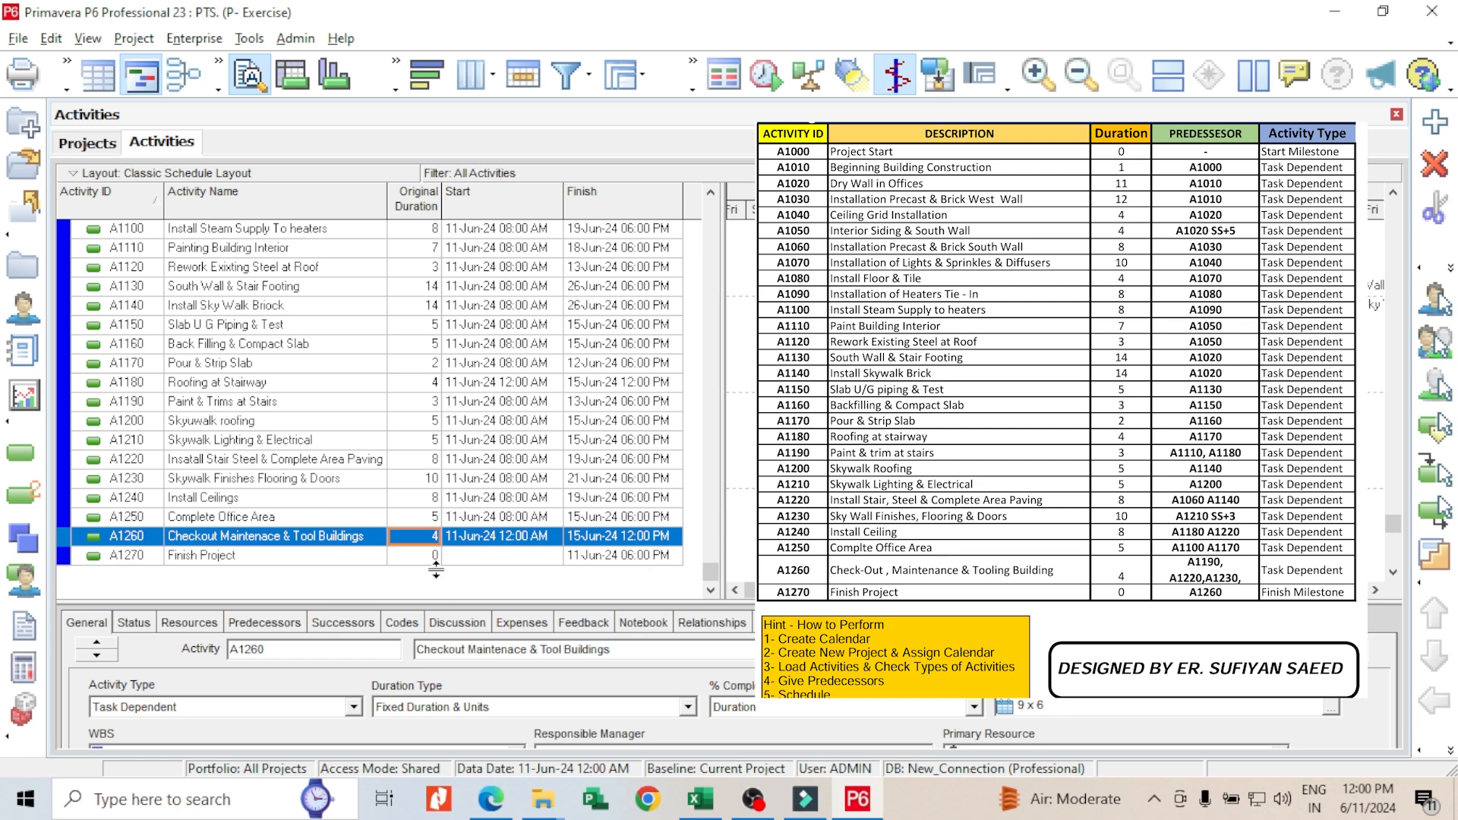
scroll(425, 523, up, 4)
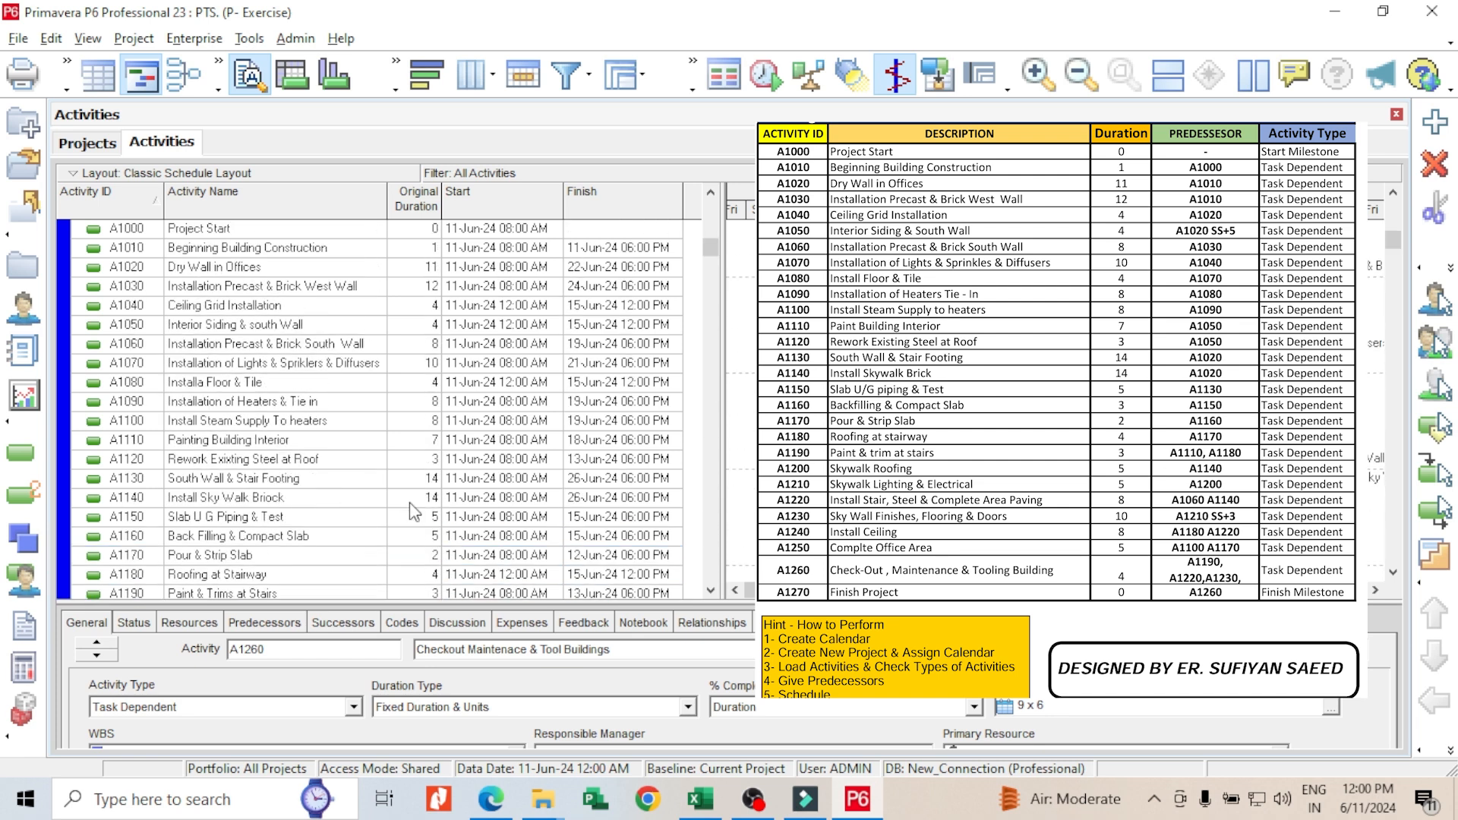
scroll(410, 510, up, 1)
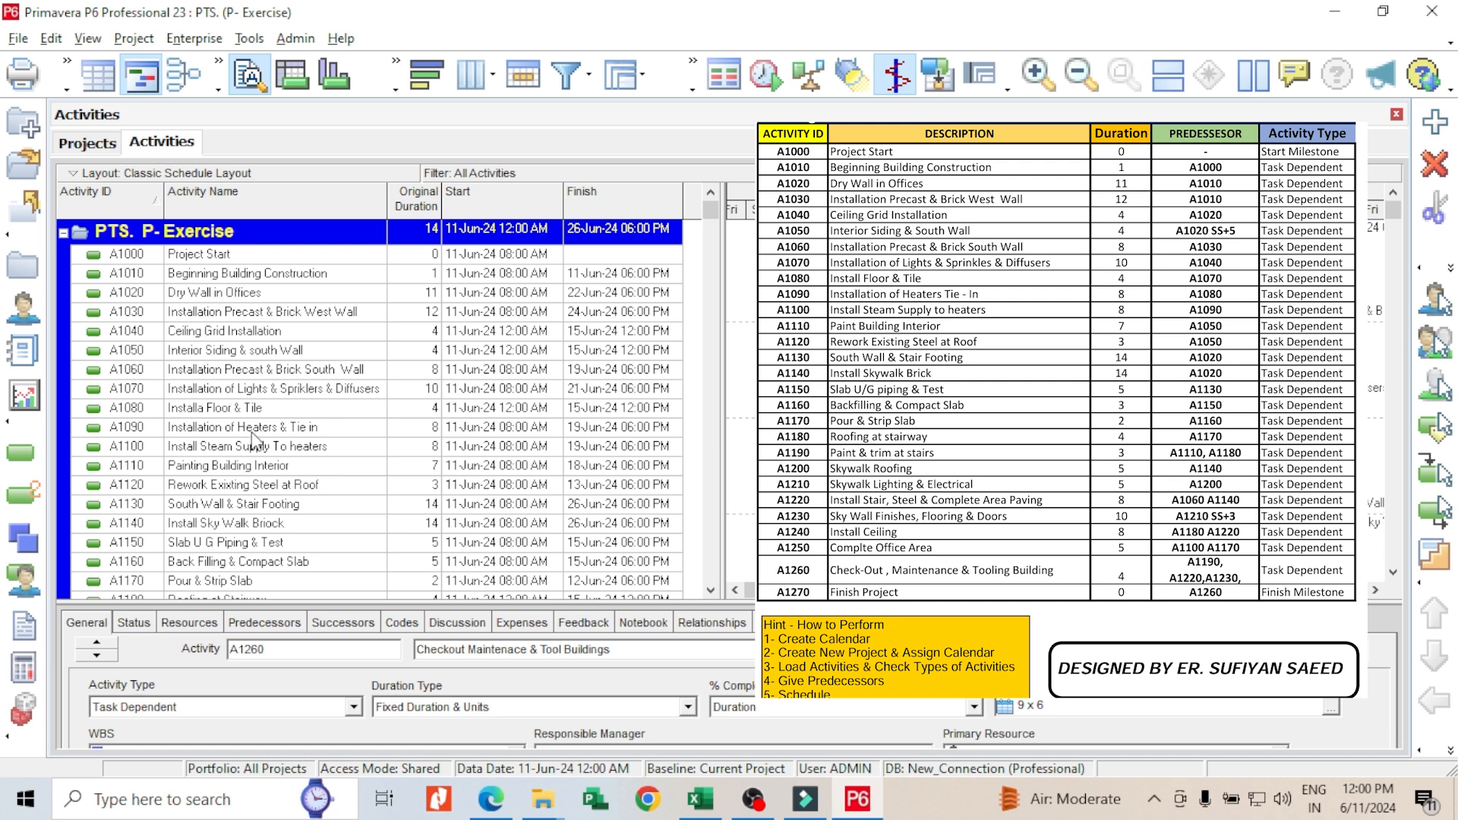
scroll(281, 541, down, 1)
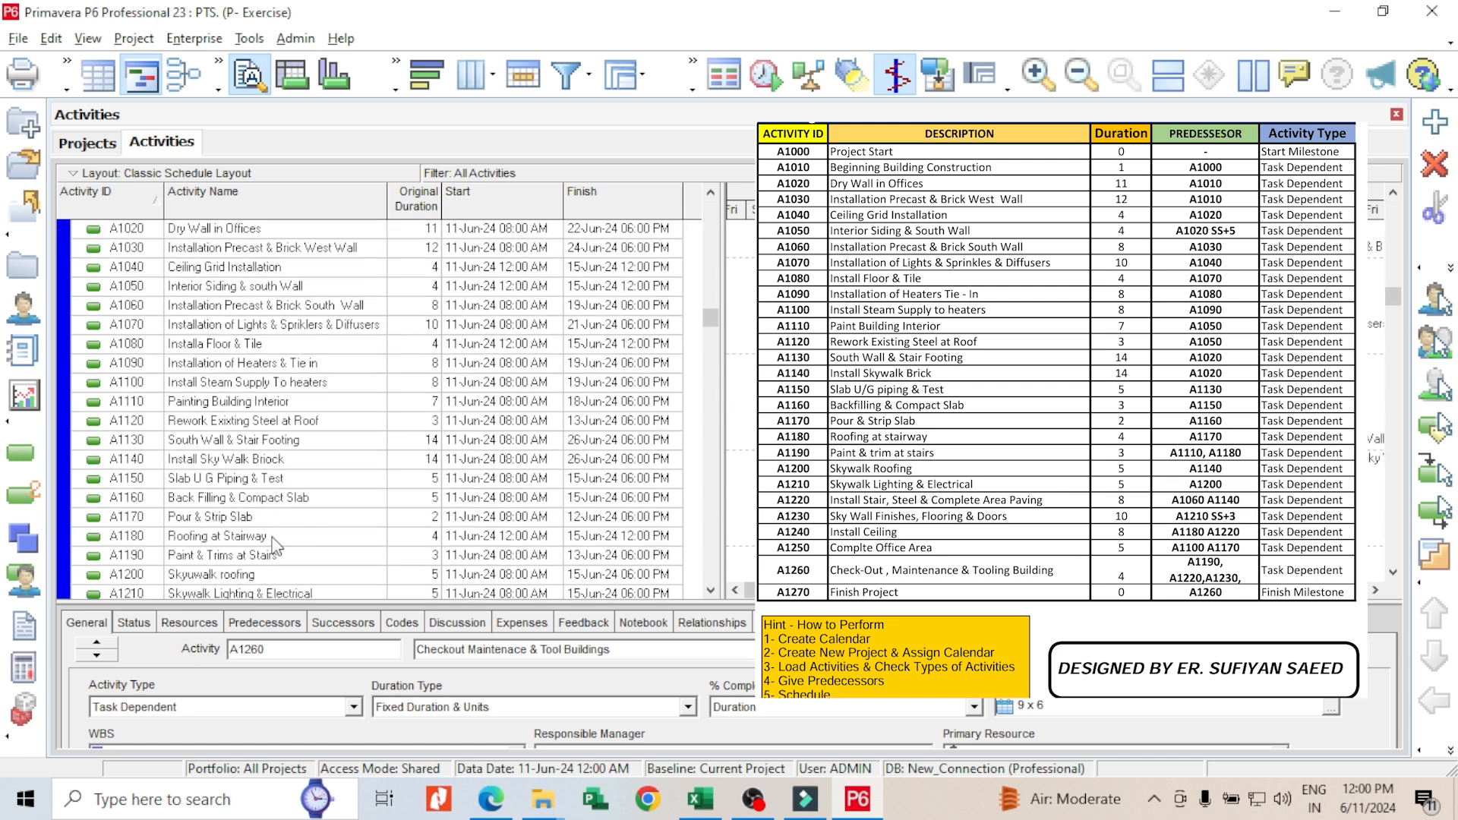
Step: Show the predecessor details of A1010 Beginning Building Construction and enlarge the details area below the activity list
scroll(372, 454, up, 1)
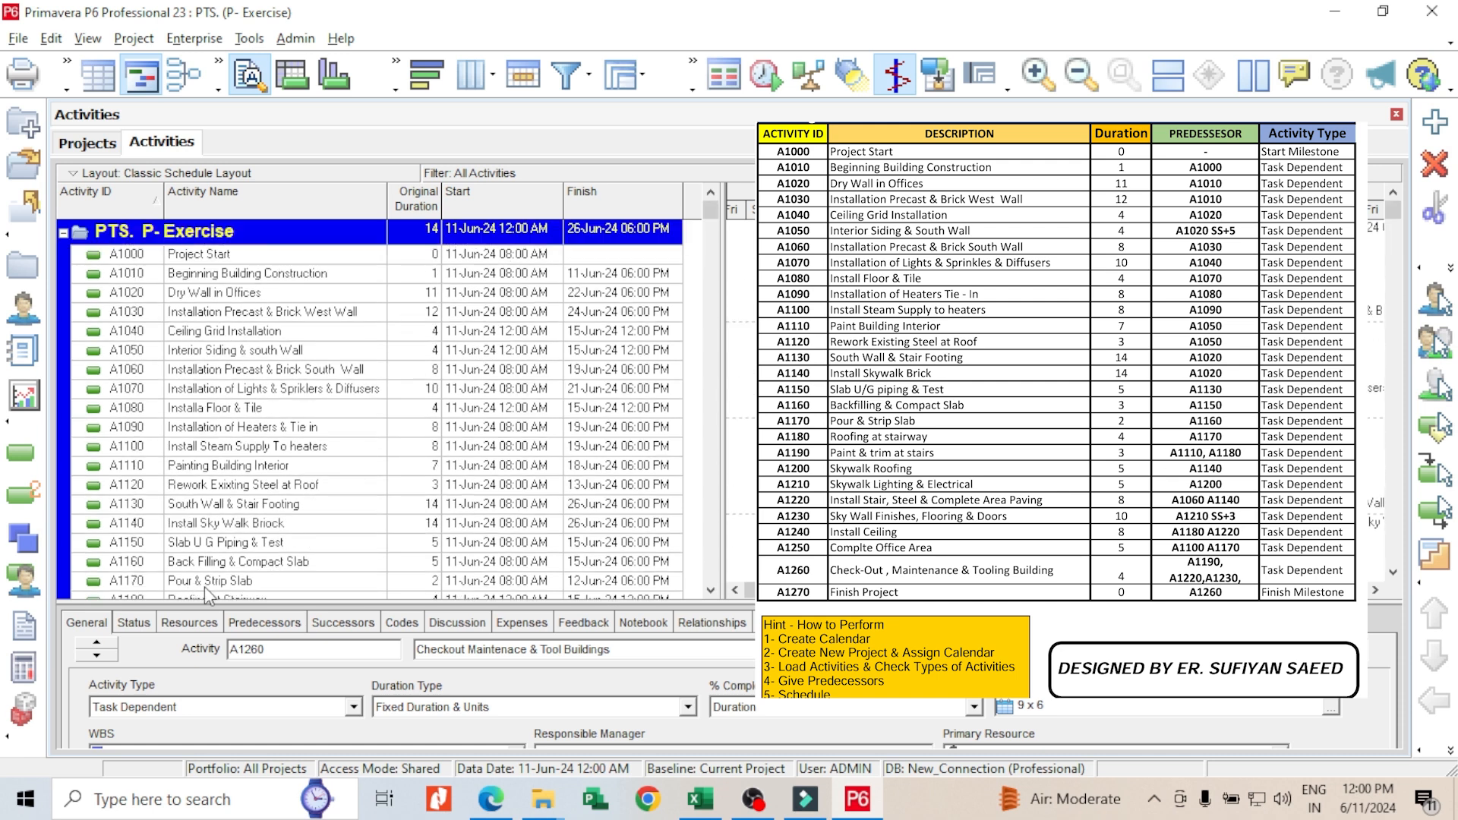
scroll(212, 584, down, 4)
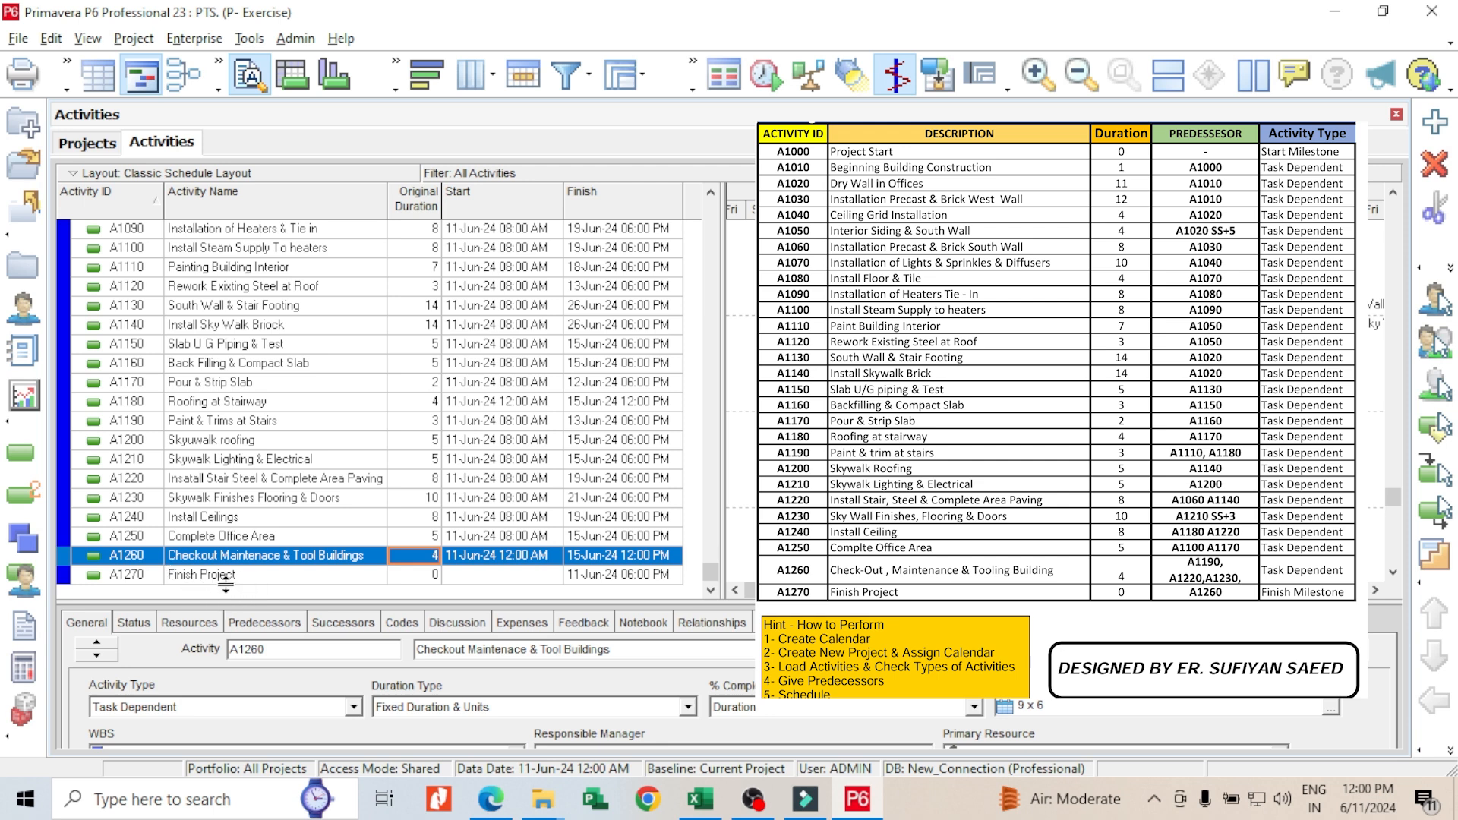
scroll(322, 547, up, 2)
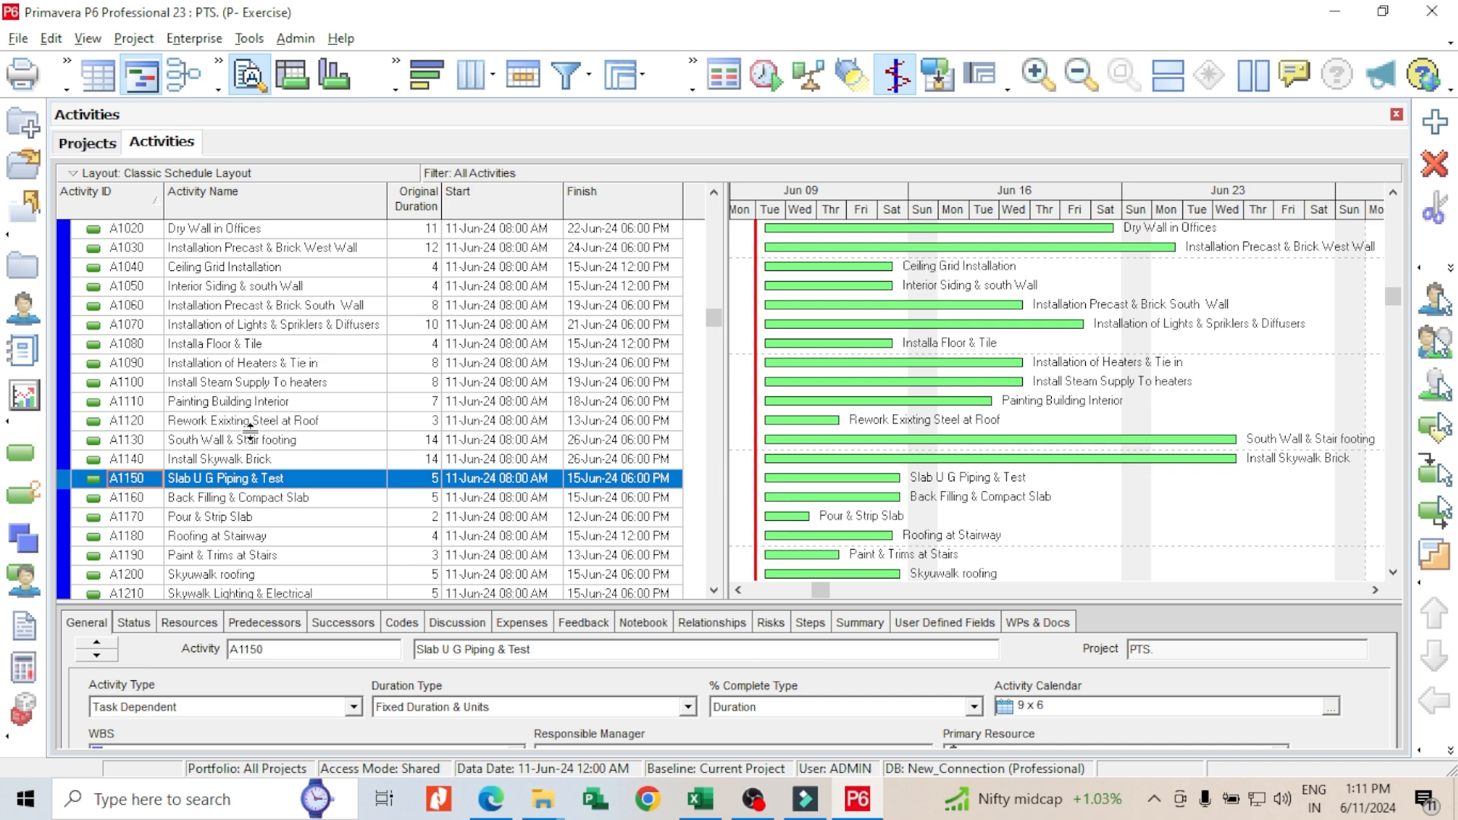
scroll(259, 395, up, 2)
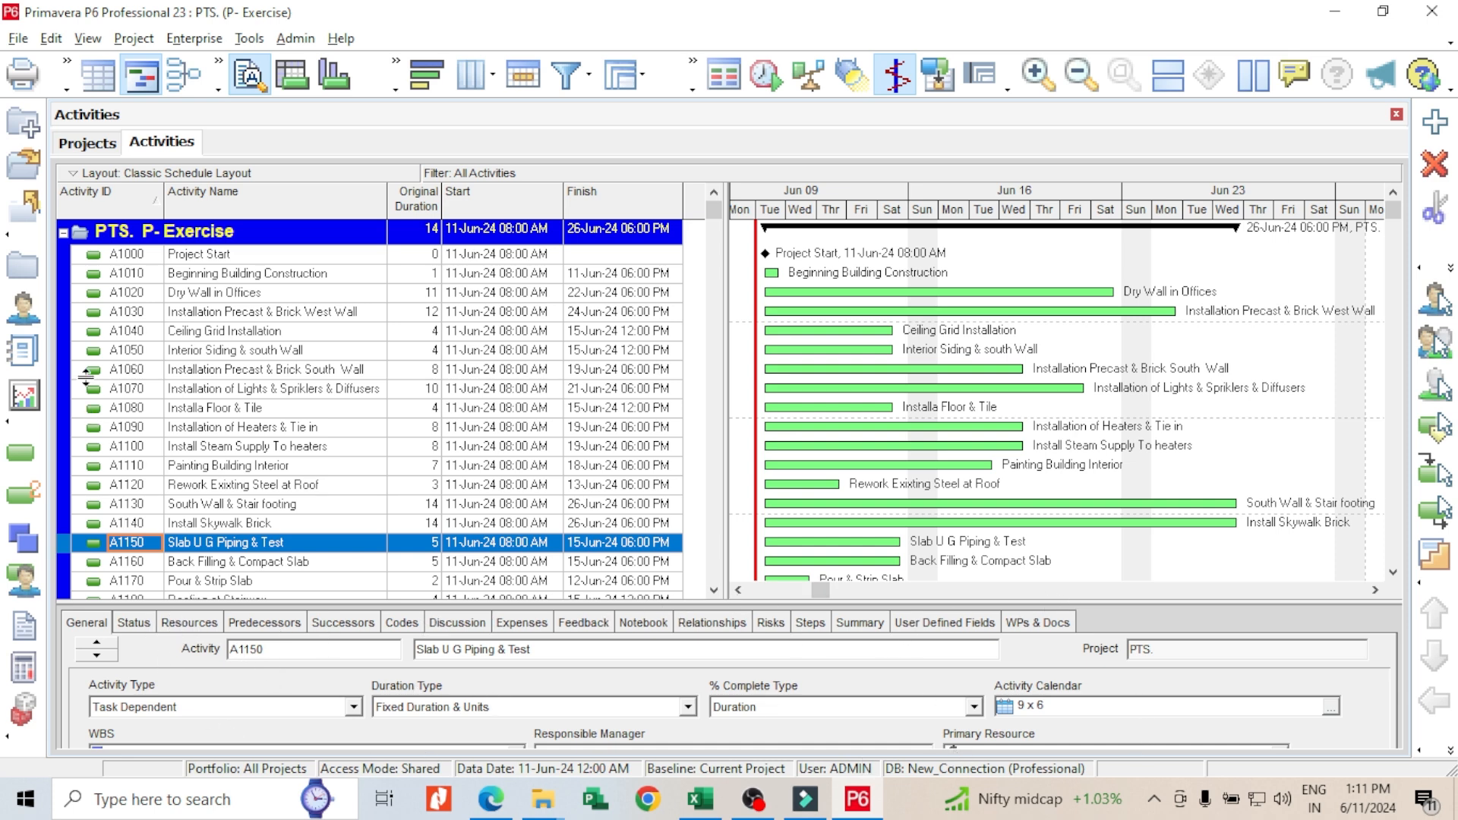
click(207, 257)
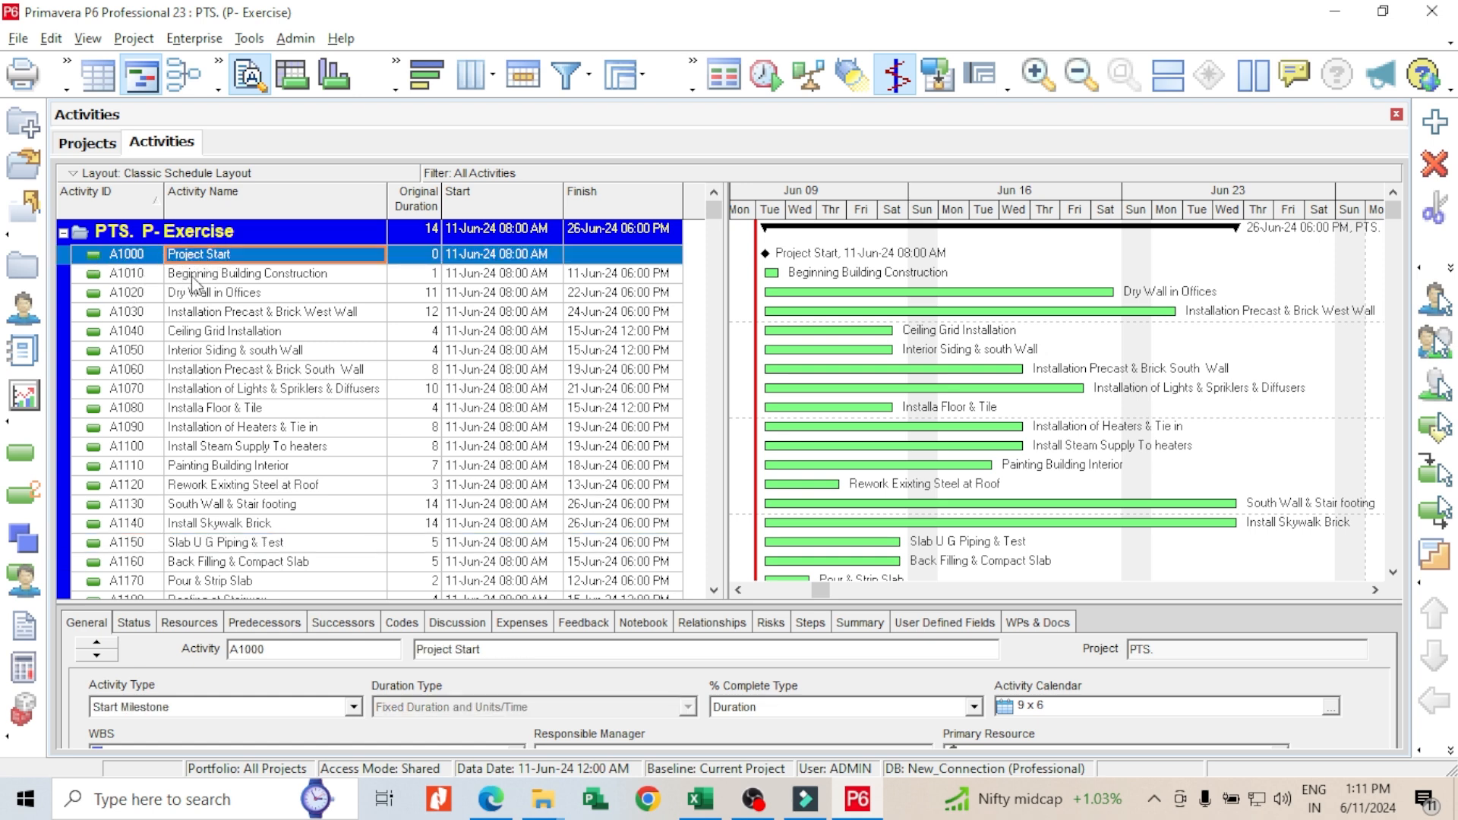
click(266, 276)
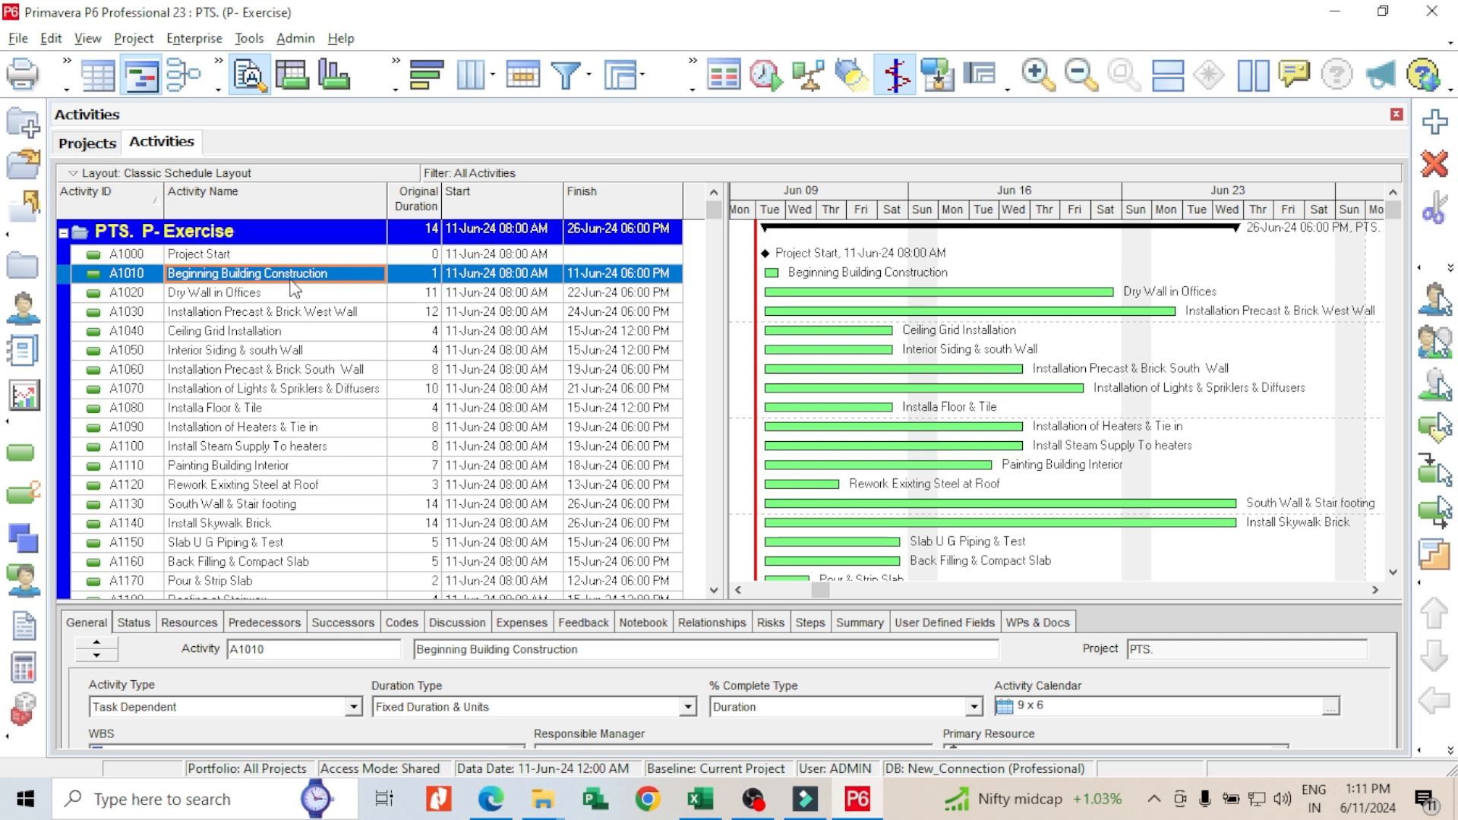
click(254, 626)
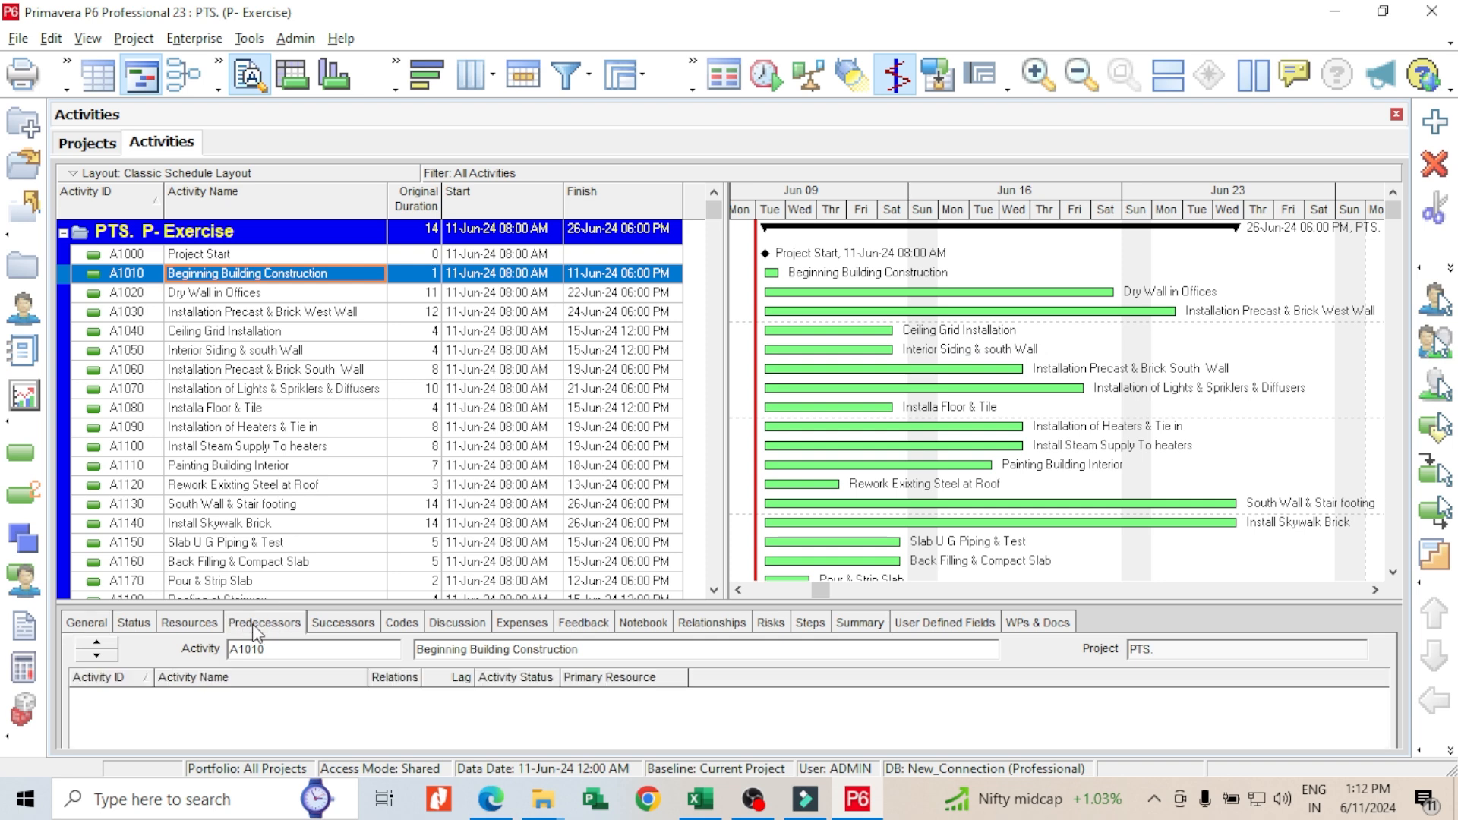
drag(360, 607, 317, 530)
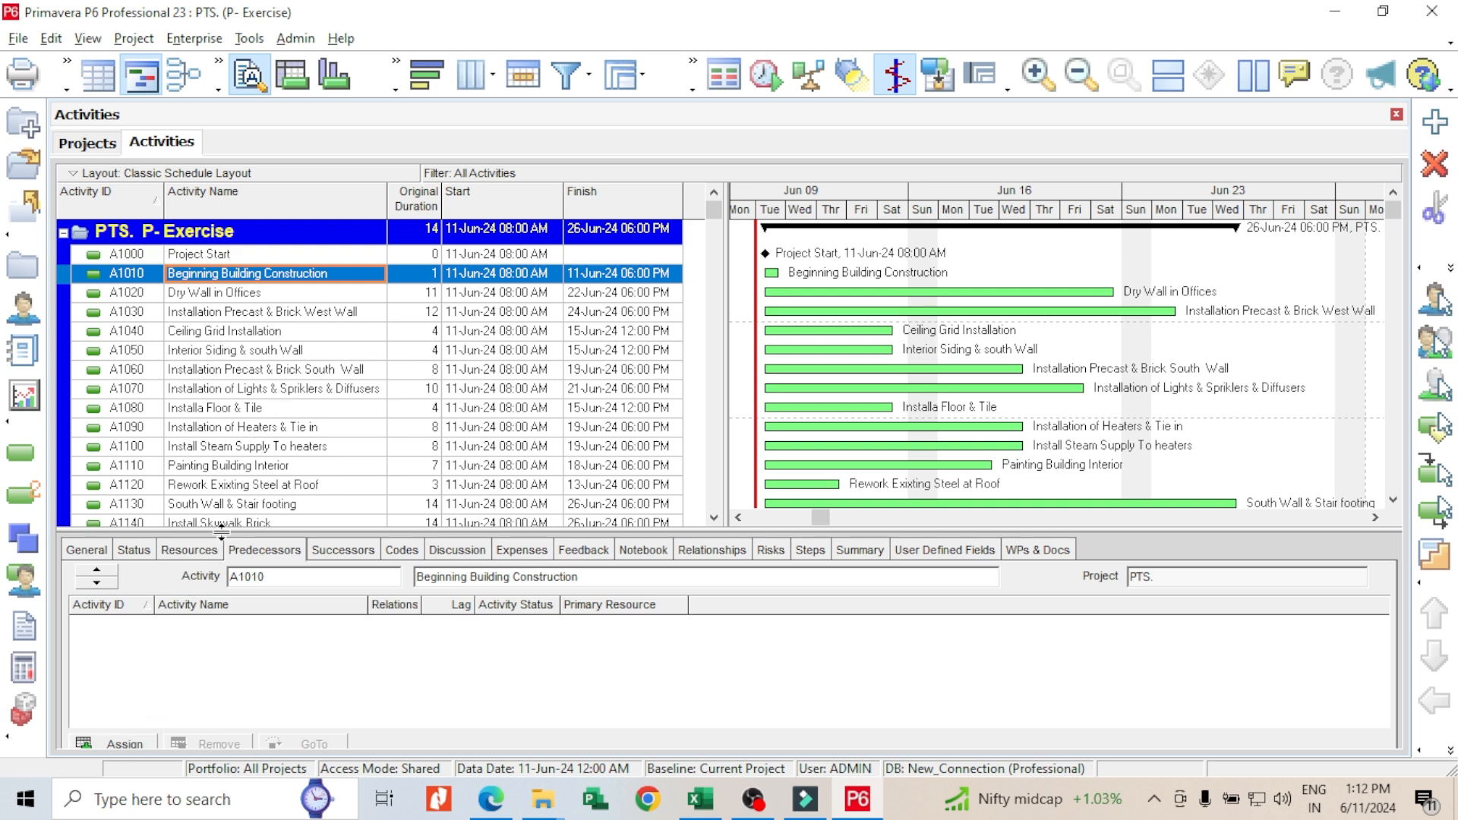
drag(222, 532, 221, 502)
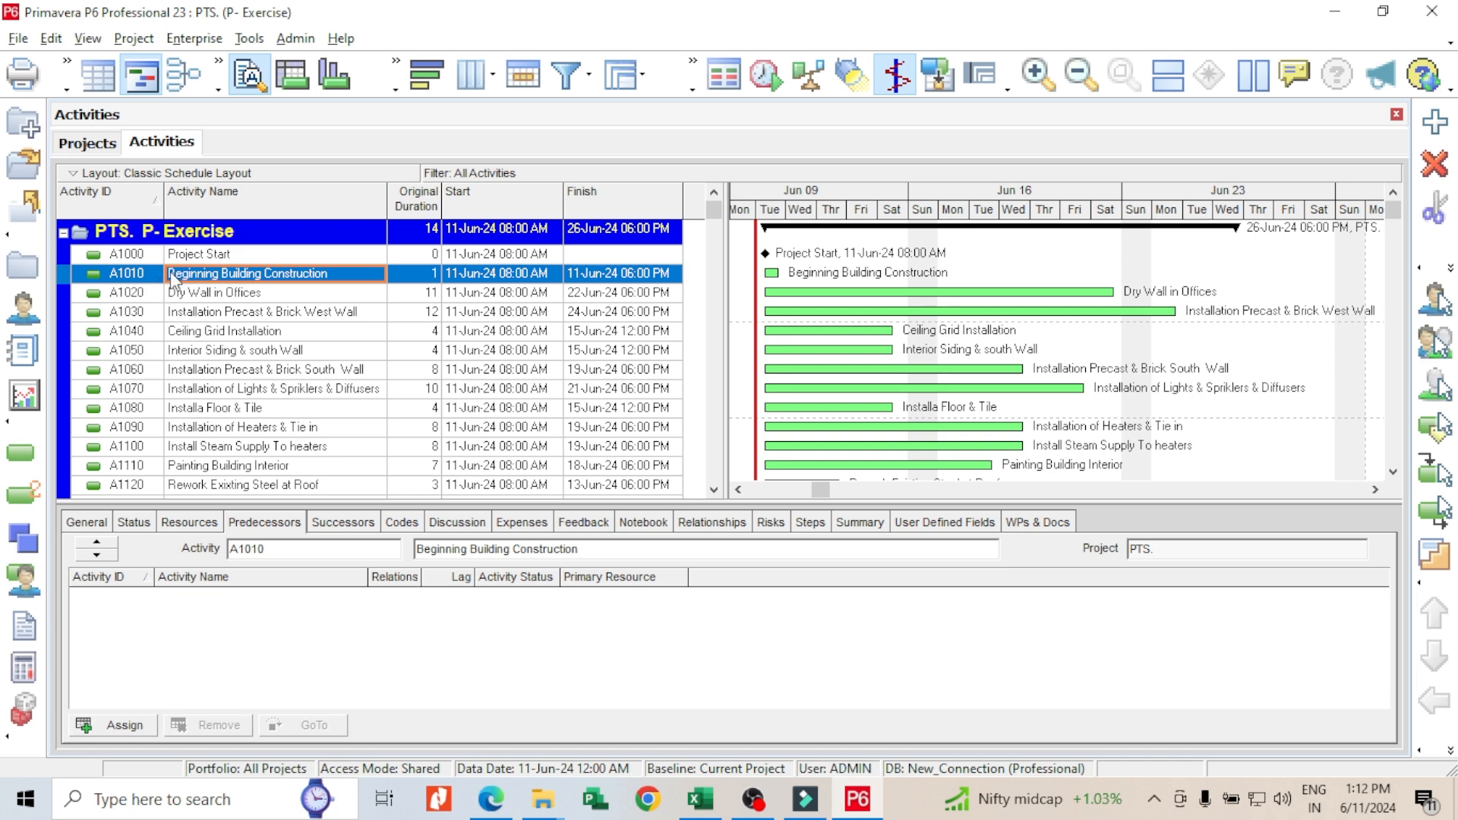
Step: Assign A1000 Project Start as predecessor of A1010, with the Assign Predecessors dialog moved clear of the activity list and enlarged
click(139, 726)
drag(817, 263, 1068, 52)
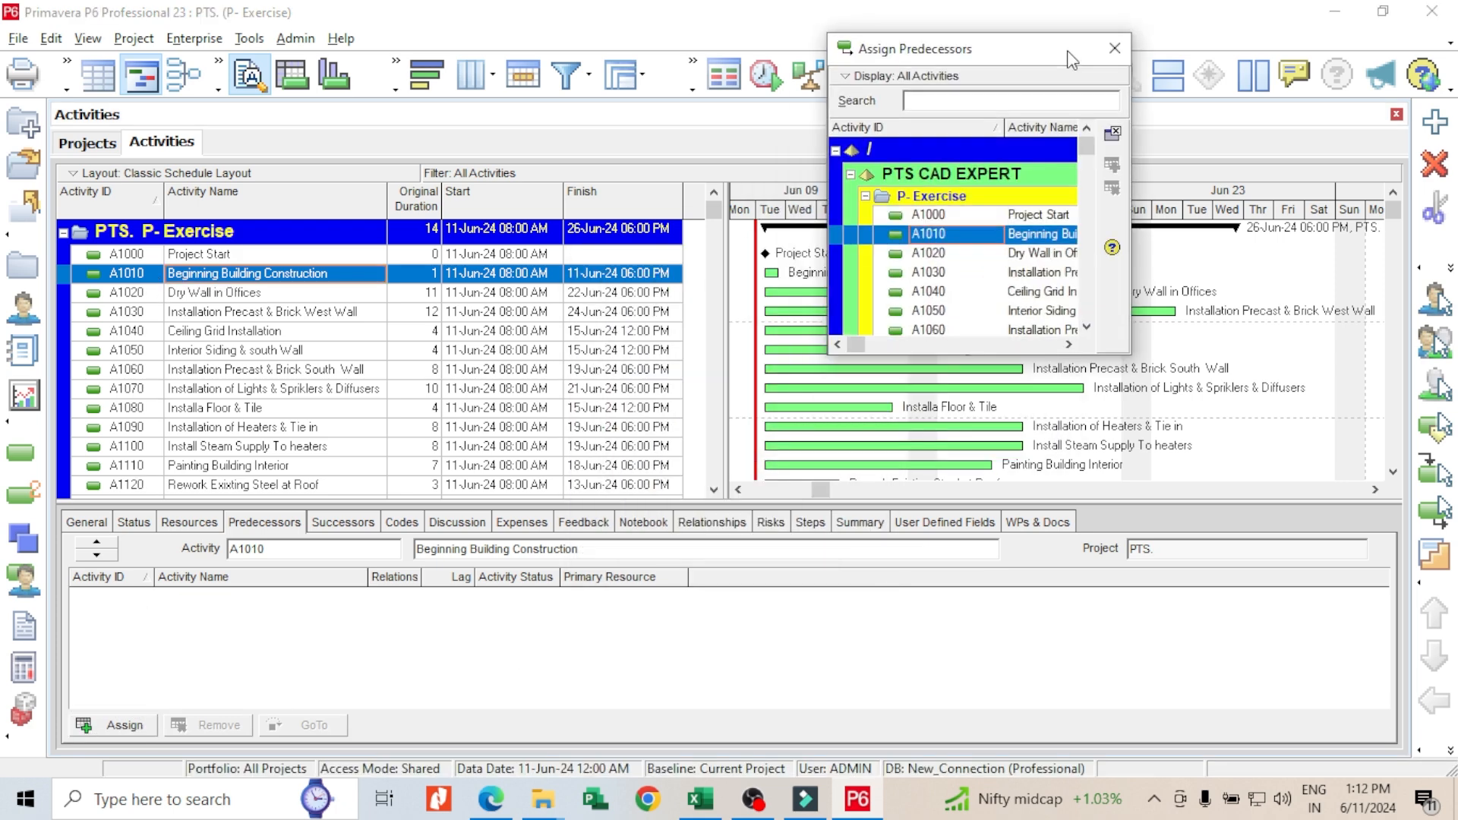
drag(1131, 126, 1283, 126)
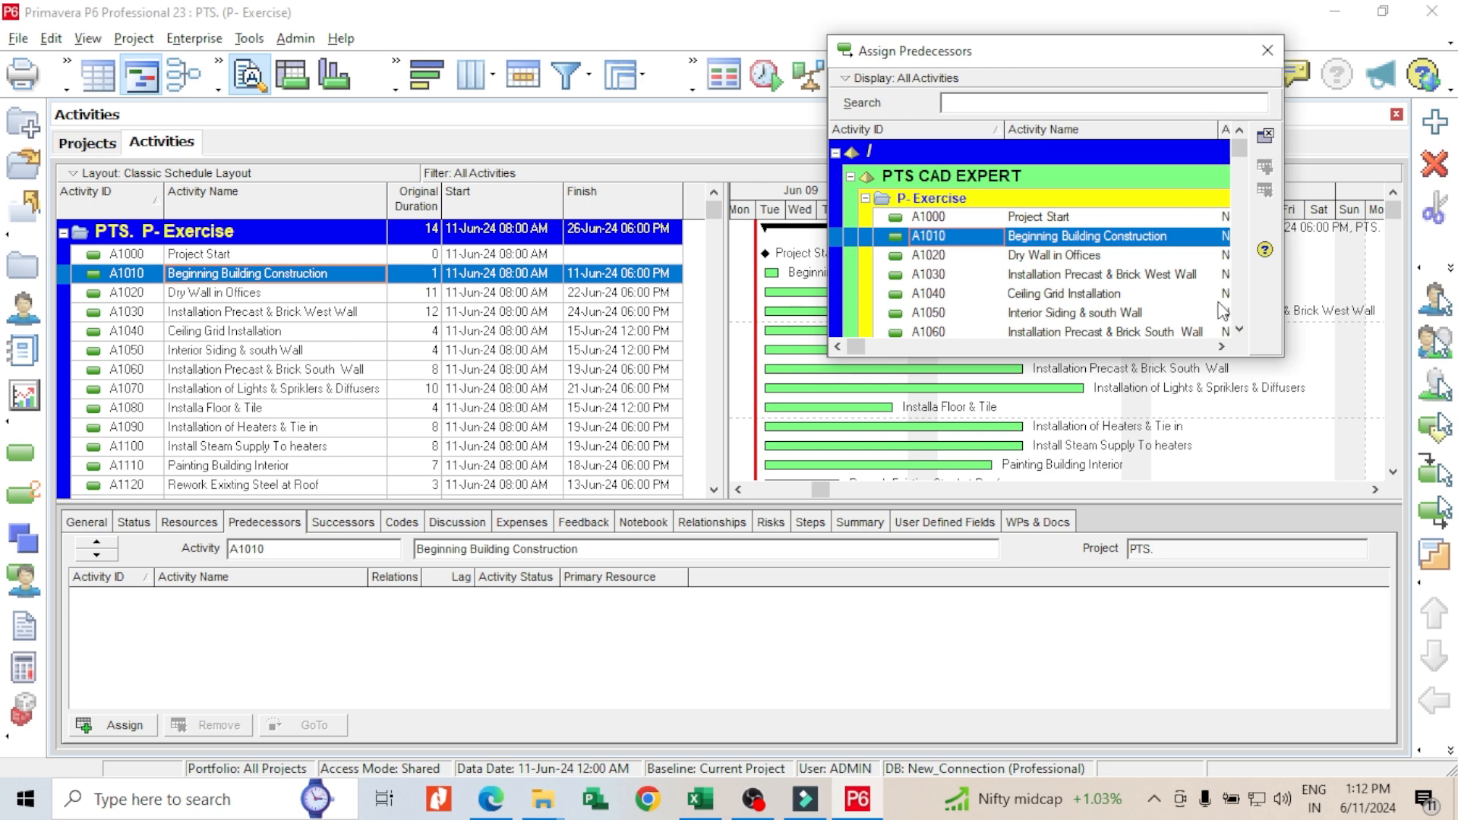
drag(1220, 359, 1221, 465)
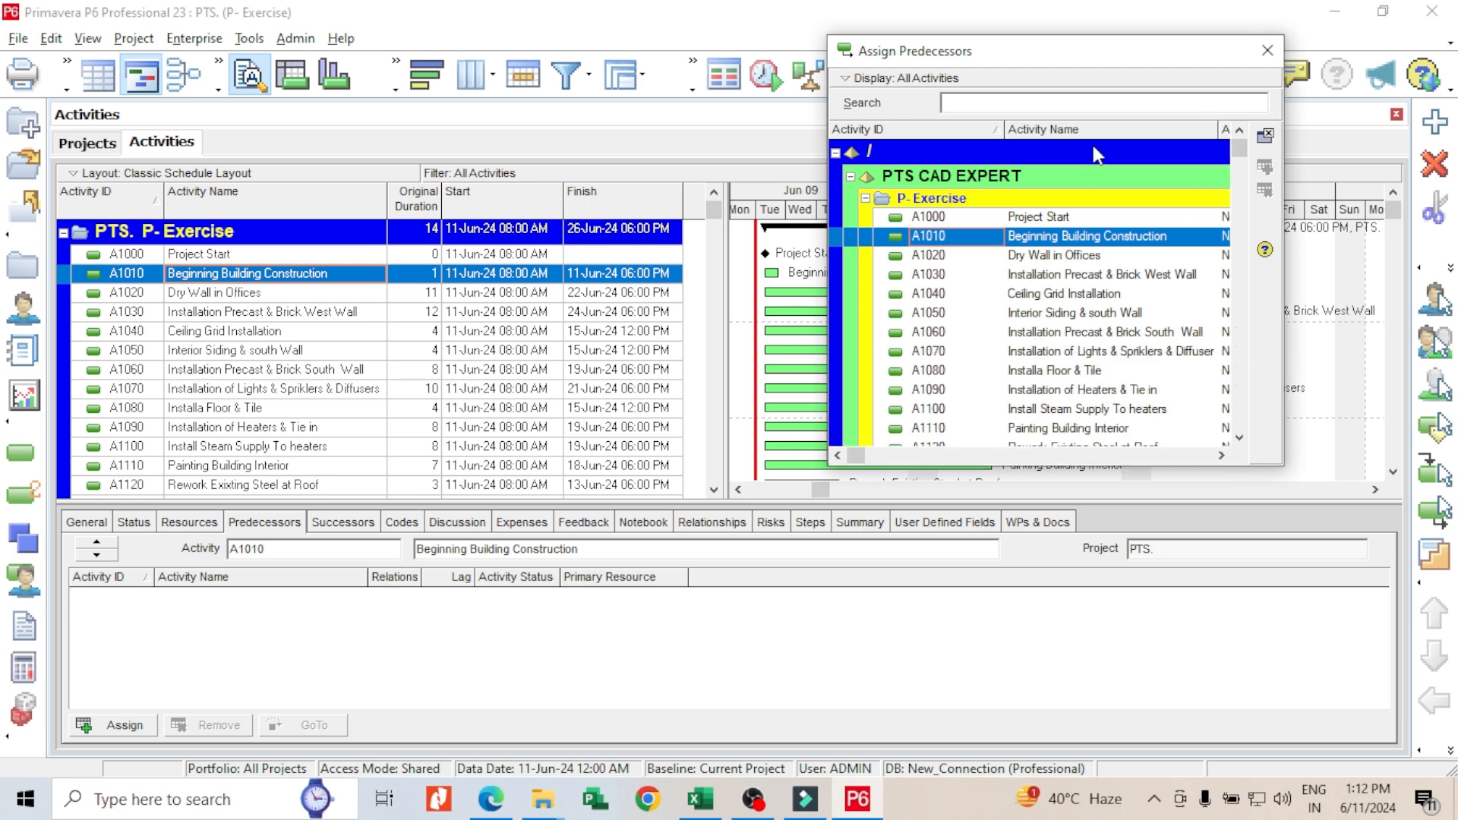
drag(1122, 60, 1117, 33)
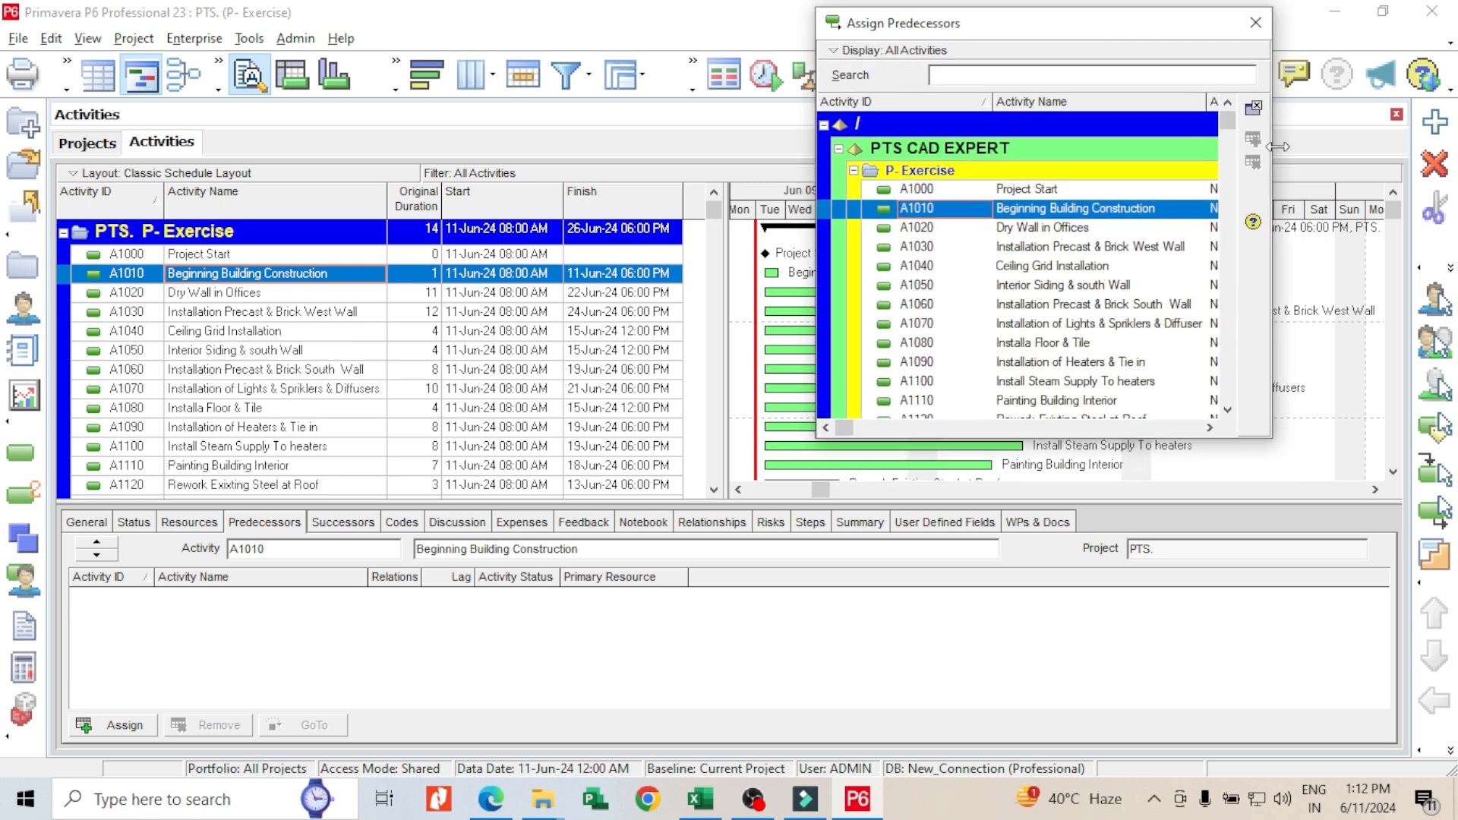
drag(1272, 163, 1346, 162)
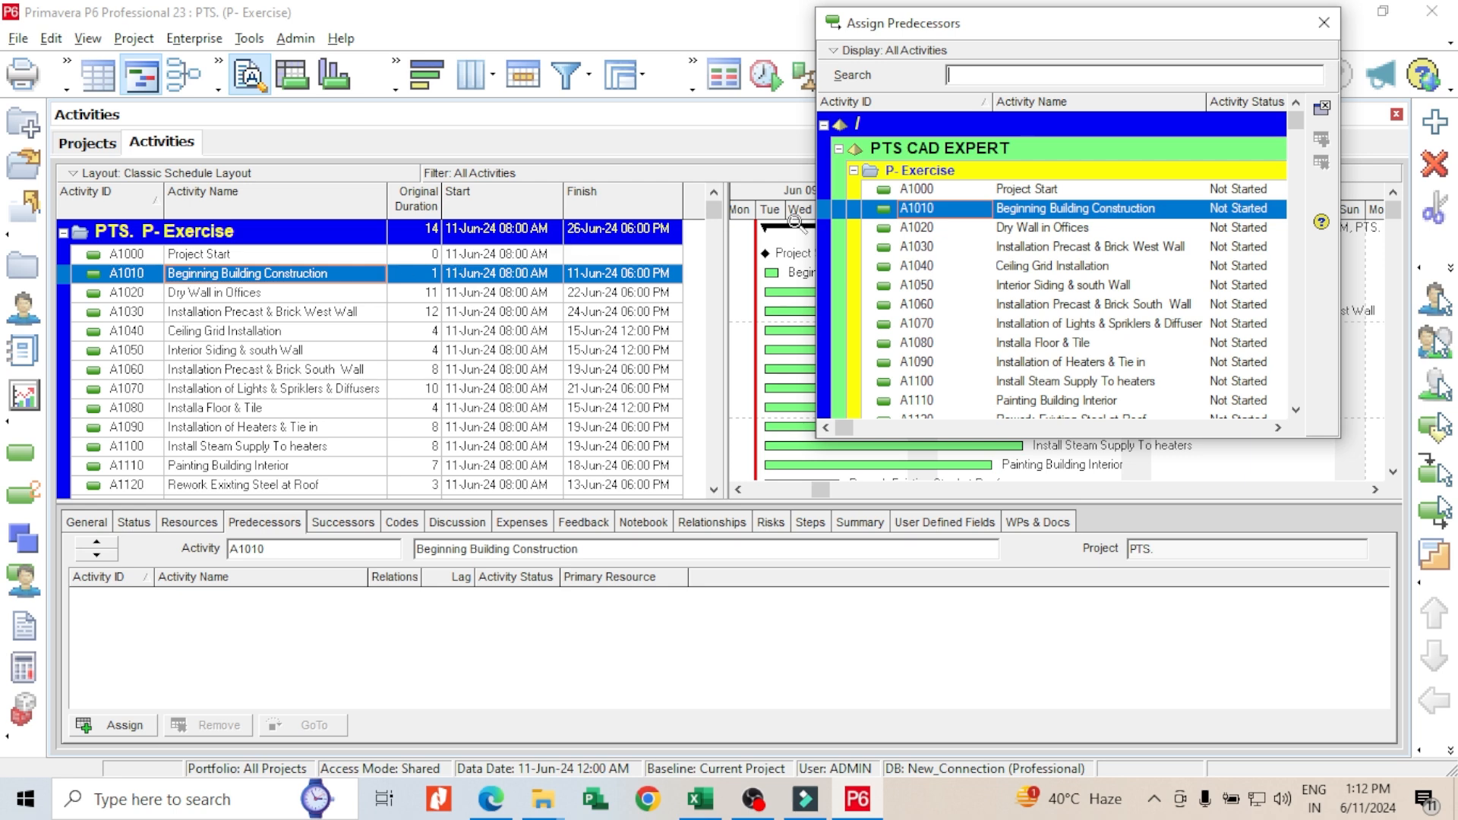
double_click(918, 190)
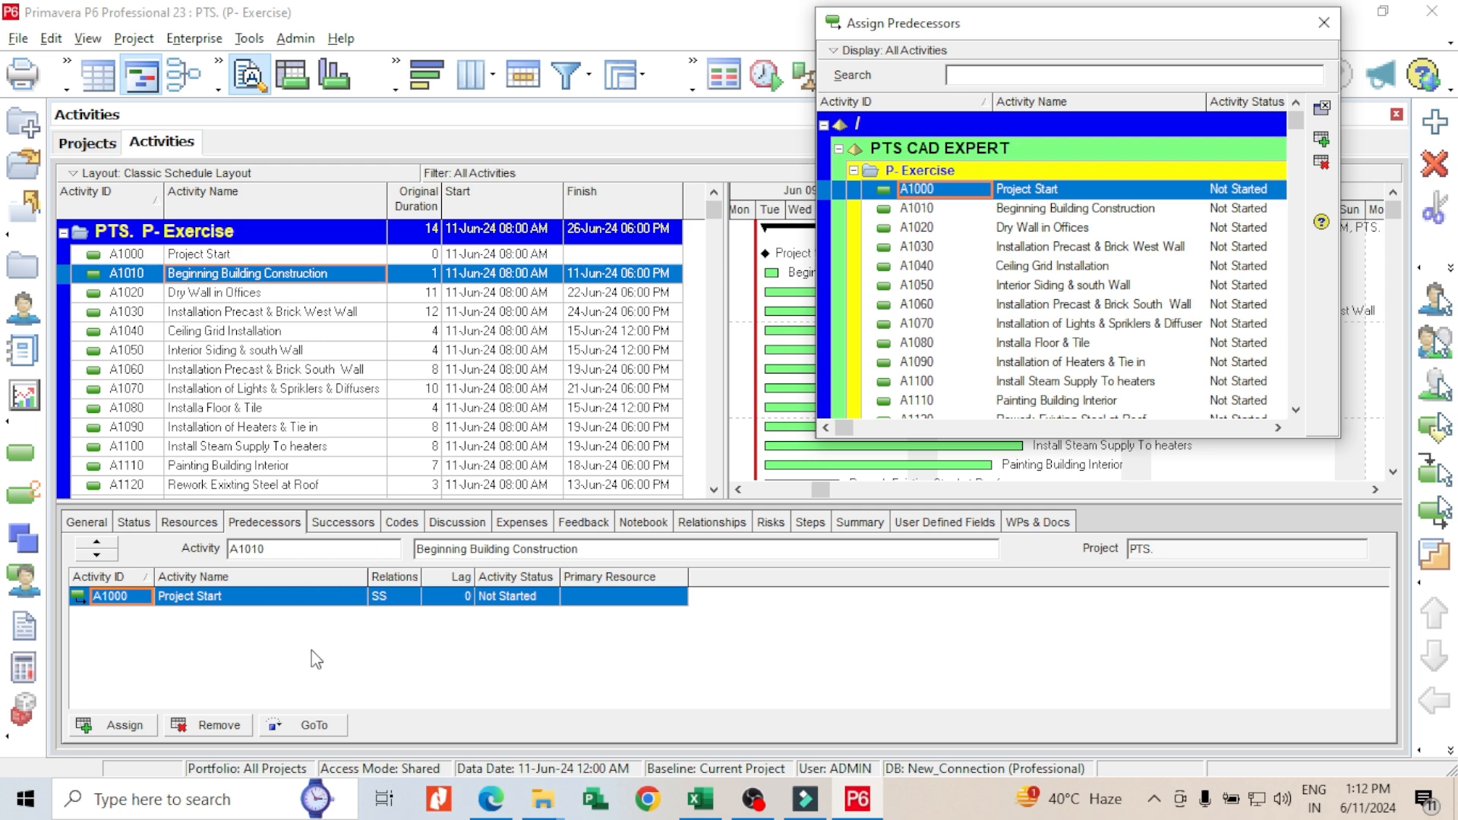
Step: Assign A1010 Beginning Building Construction as predecessor of both A1020 Dry Wall in Offices and A1030 Installation Precast & Brick West Wall
click(184, 294)
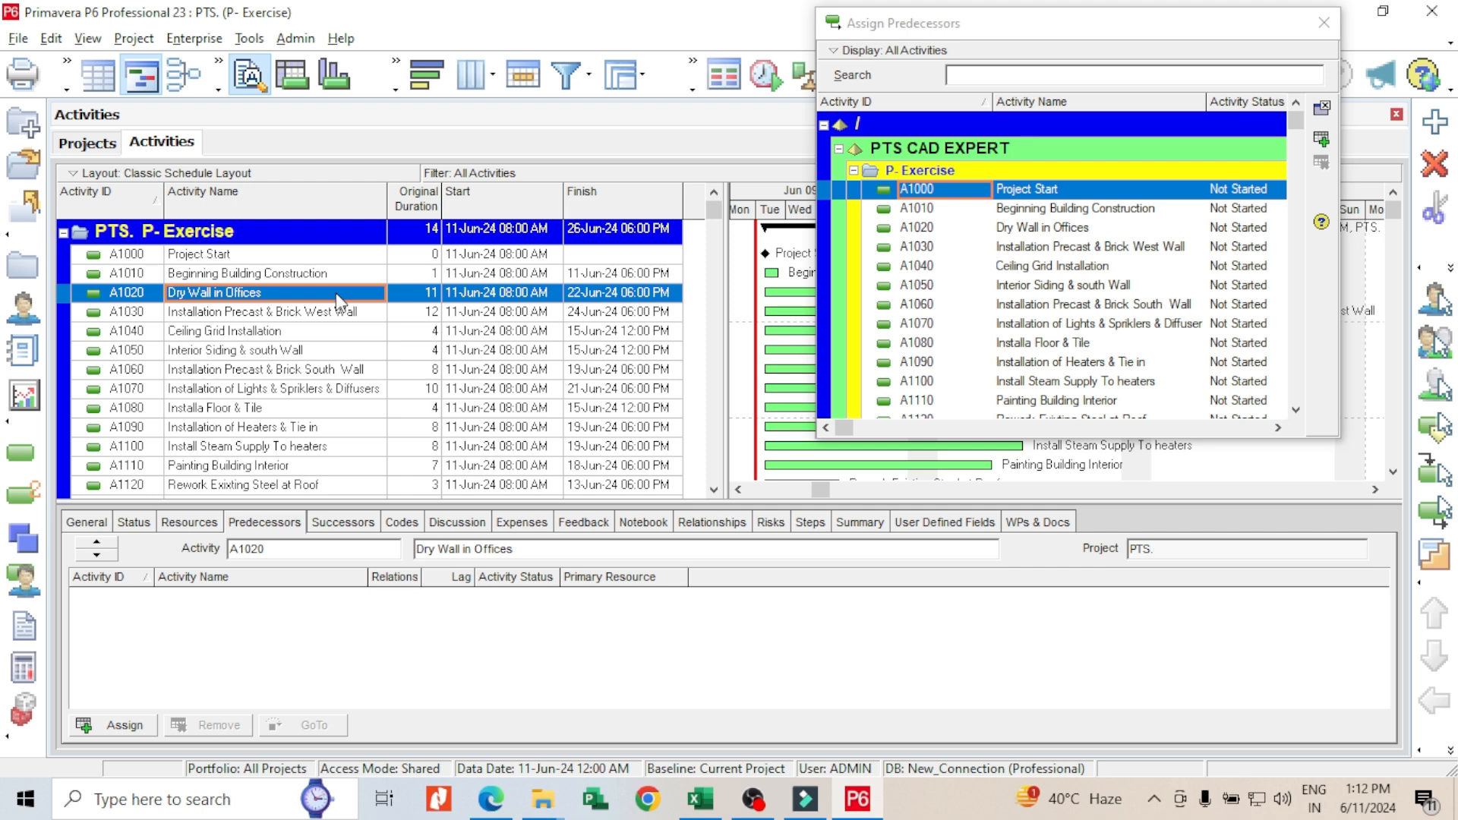
click(922, 213)
double_click(921, 214)
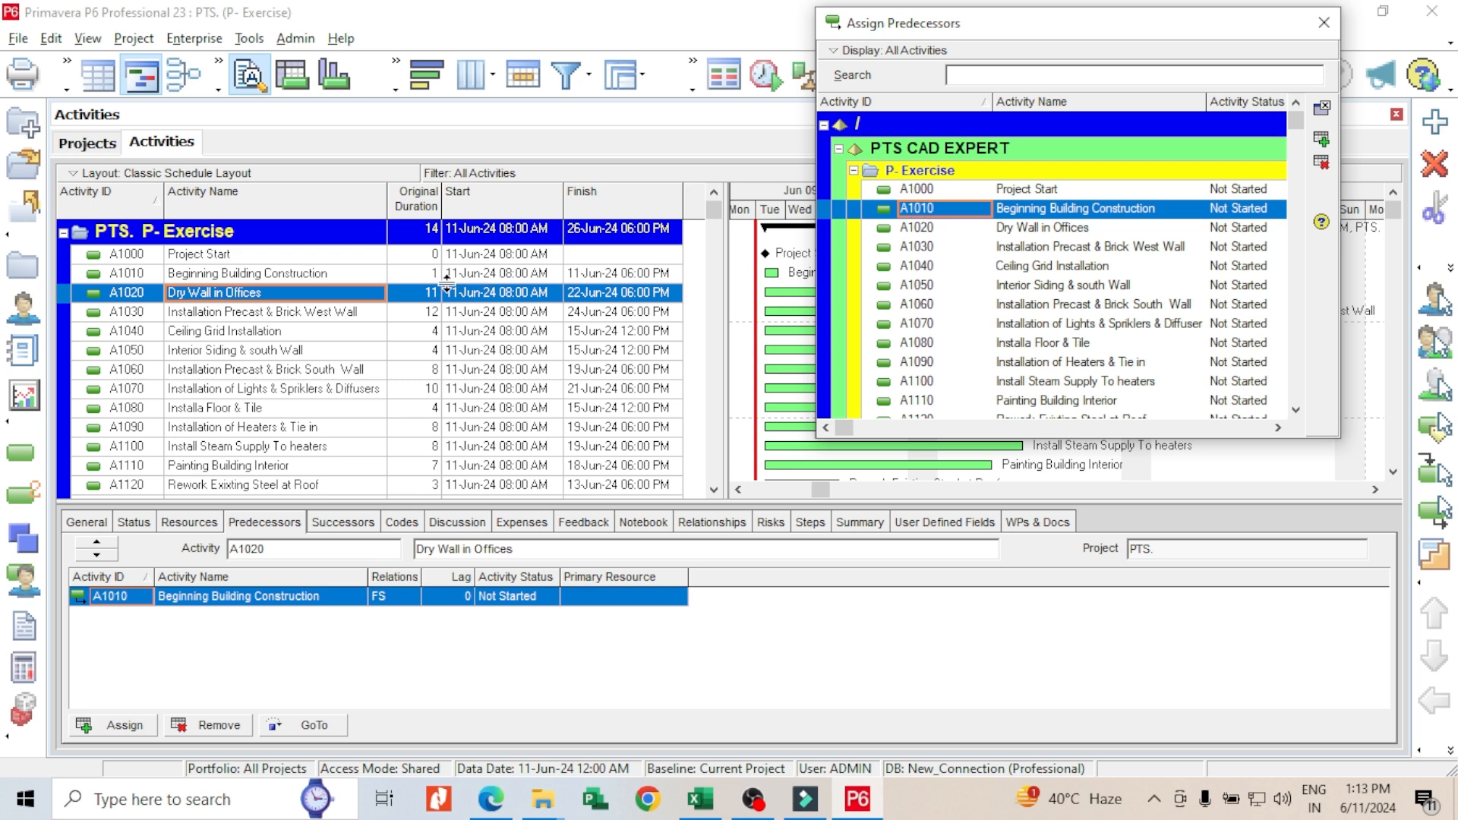
click(252, 315)
click(251, 314)
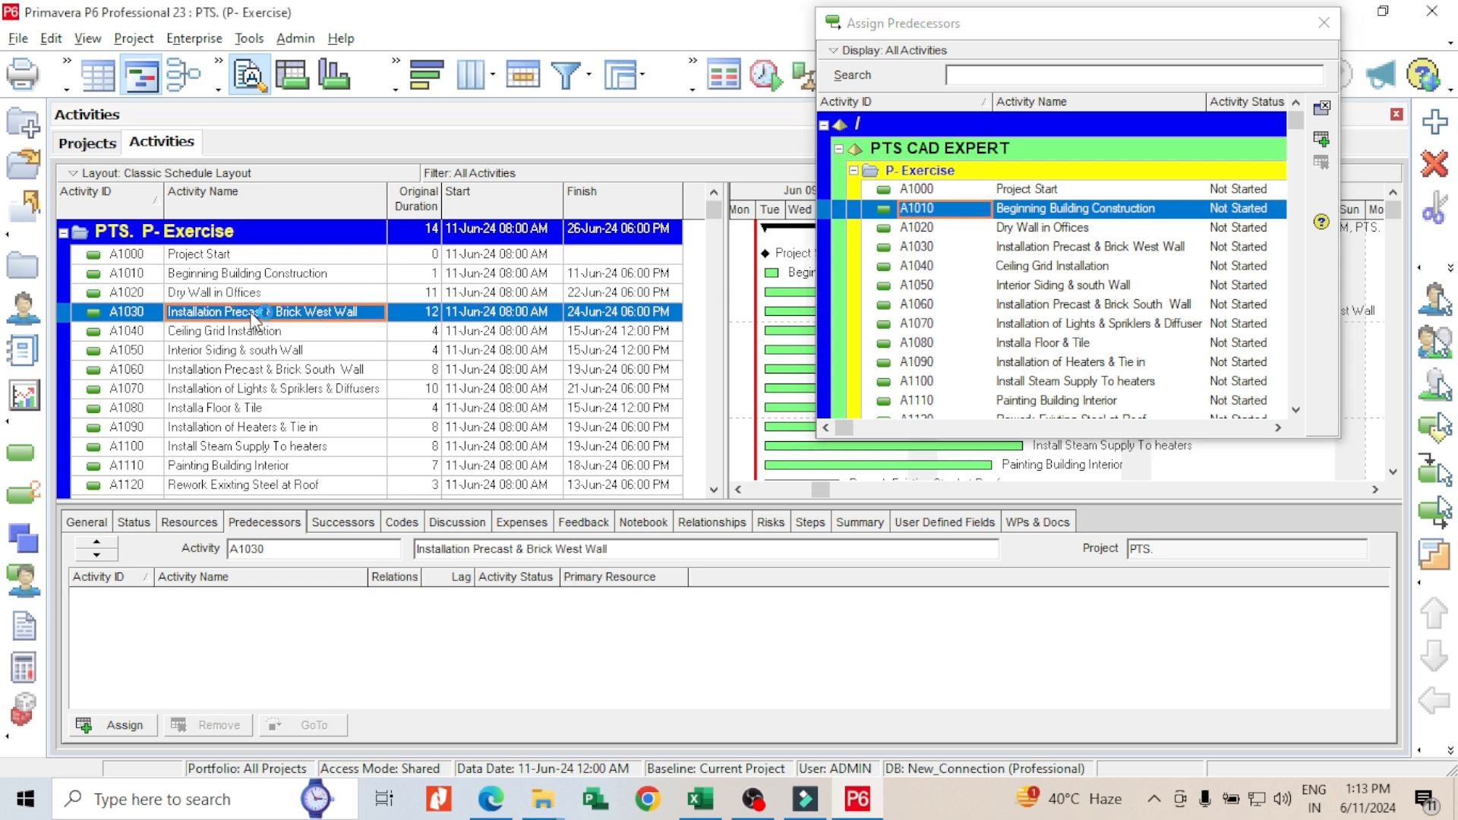
double_click(973, 211)
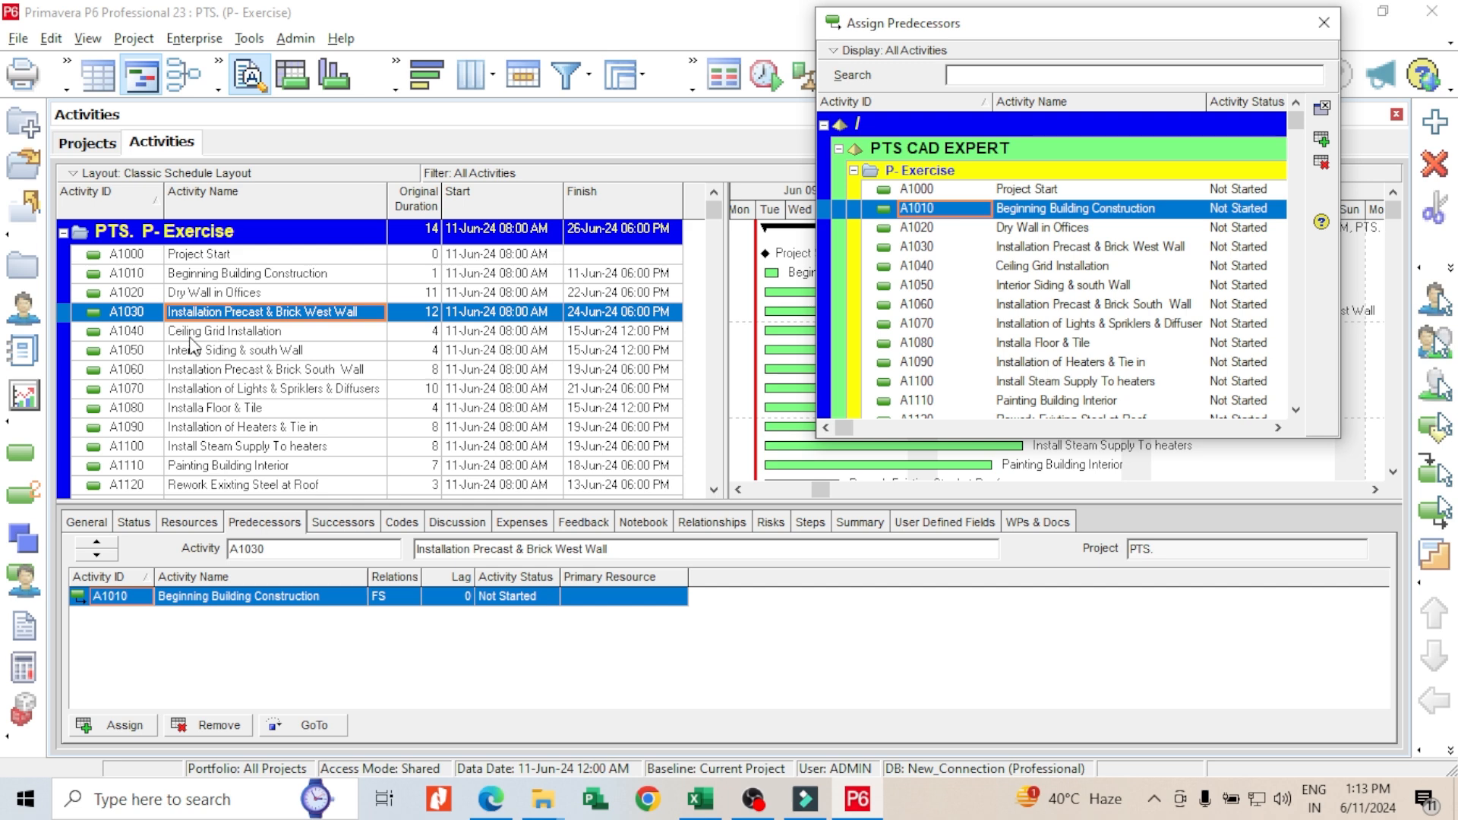
Step: Assign A1020 Dry Wall in Offices as predecessor of A1040 Ceiling Grid Installation
click(254, 334)
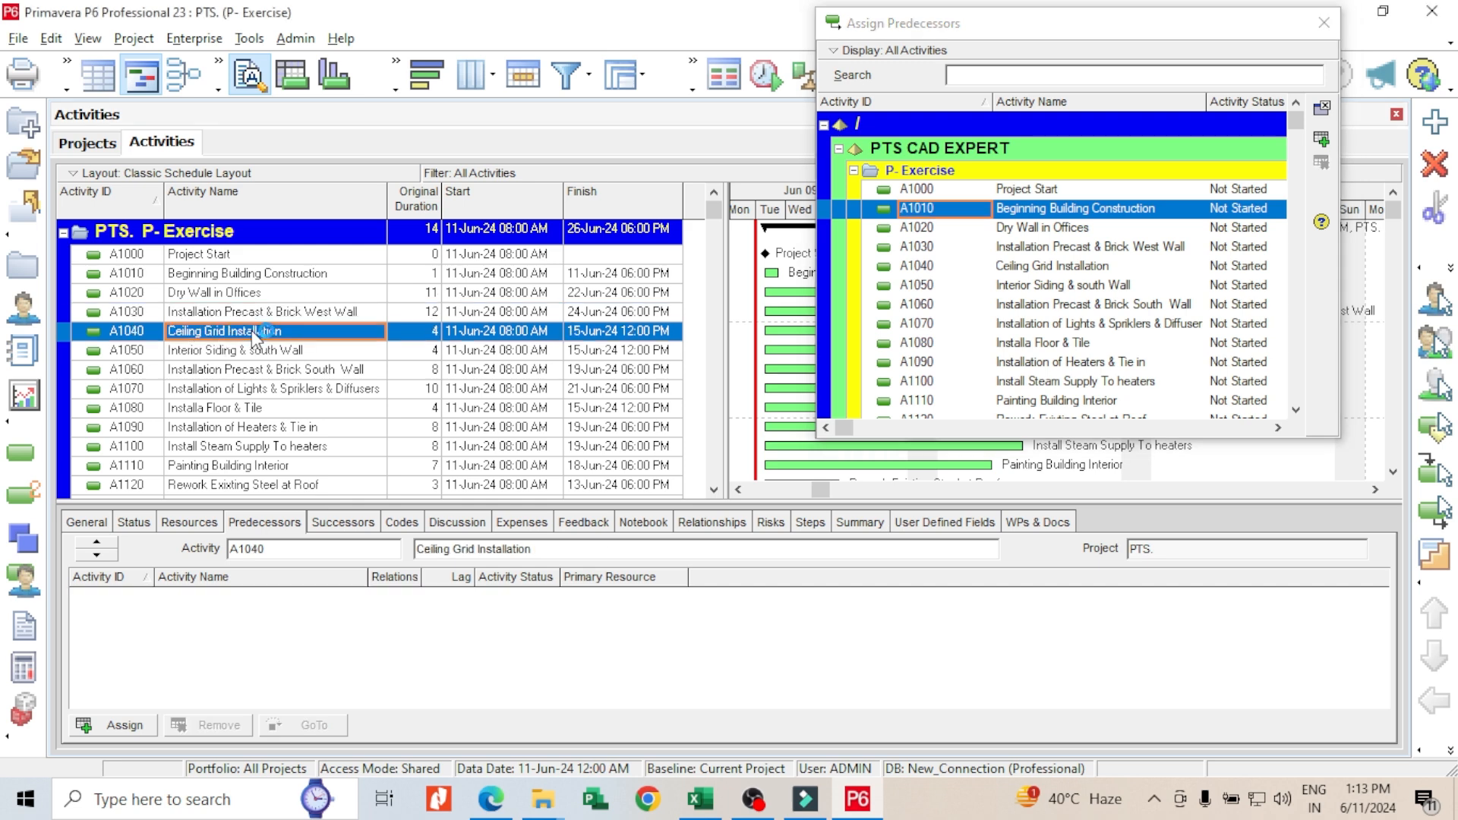
click(919, 227)
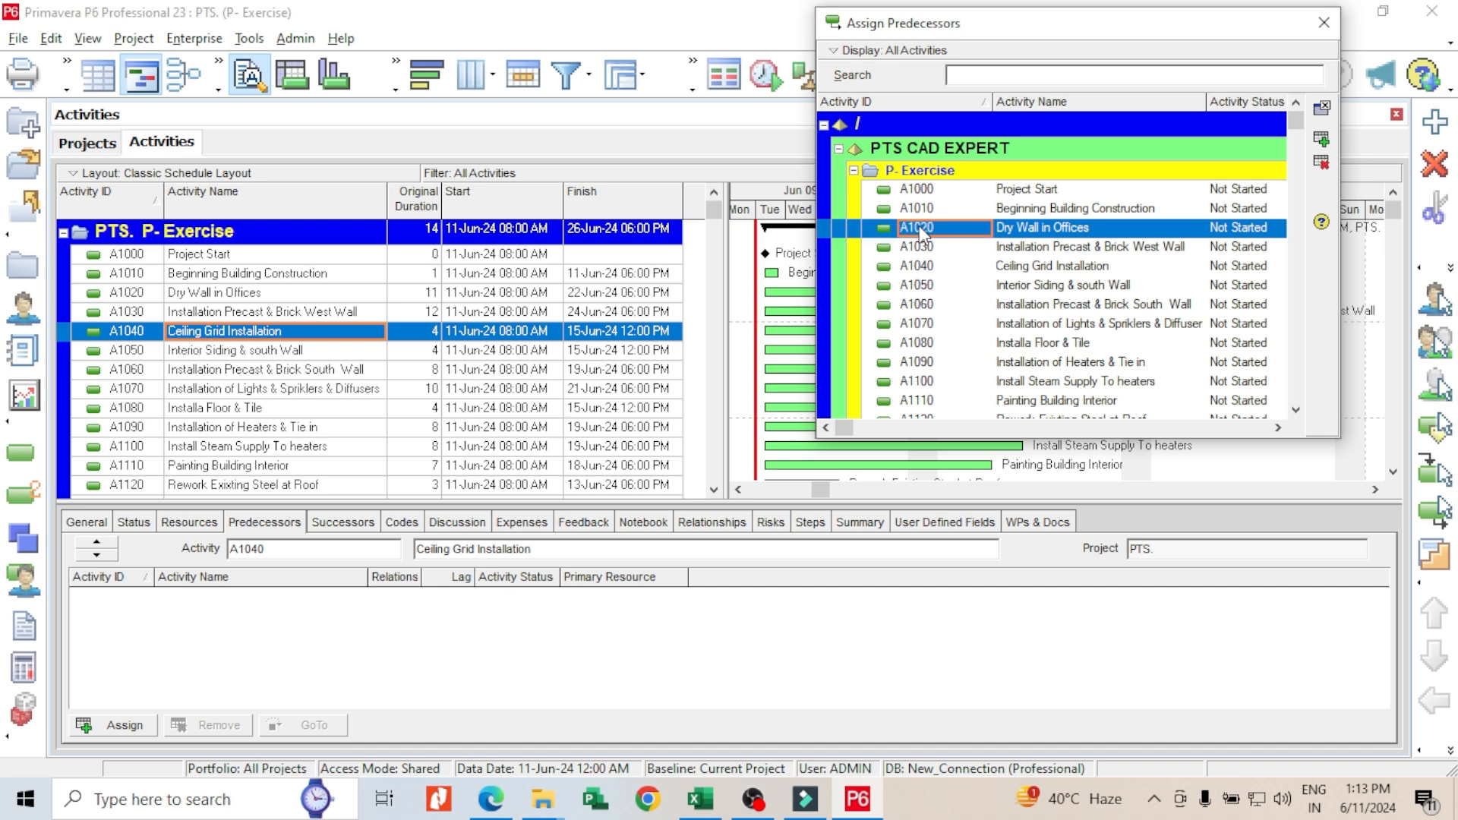
double_click(918, 227)
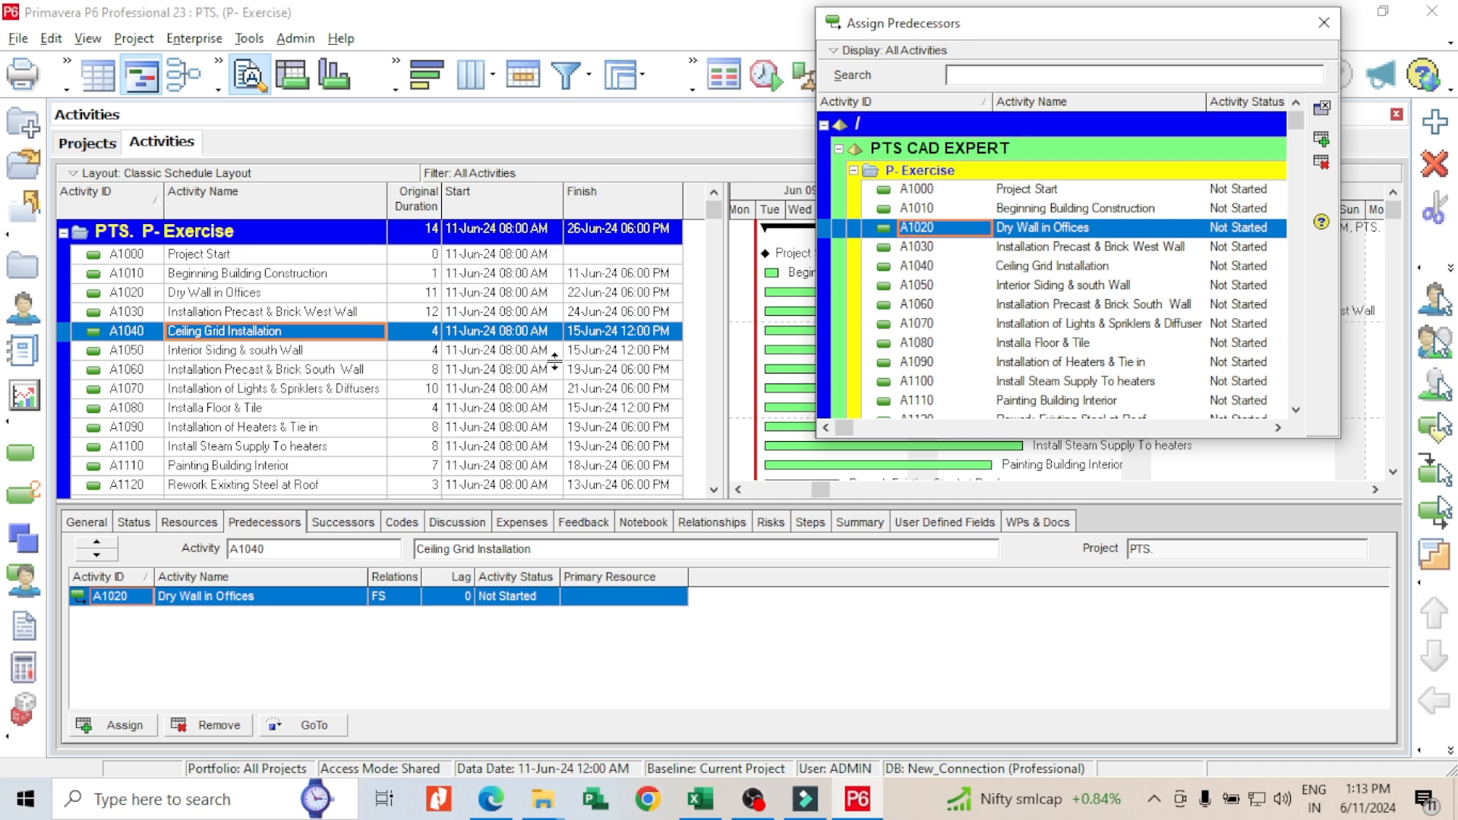
Step: Assign A1020 as predecessor of A1050 Interior Siding & south Wall with an SS relationship and a lag of 5
click(288, 353)
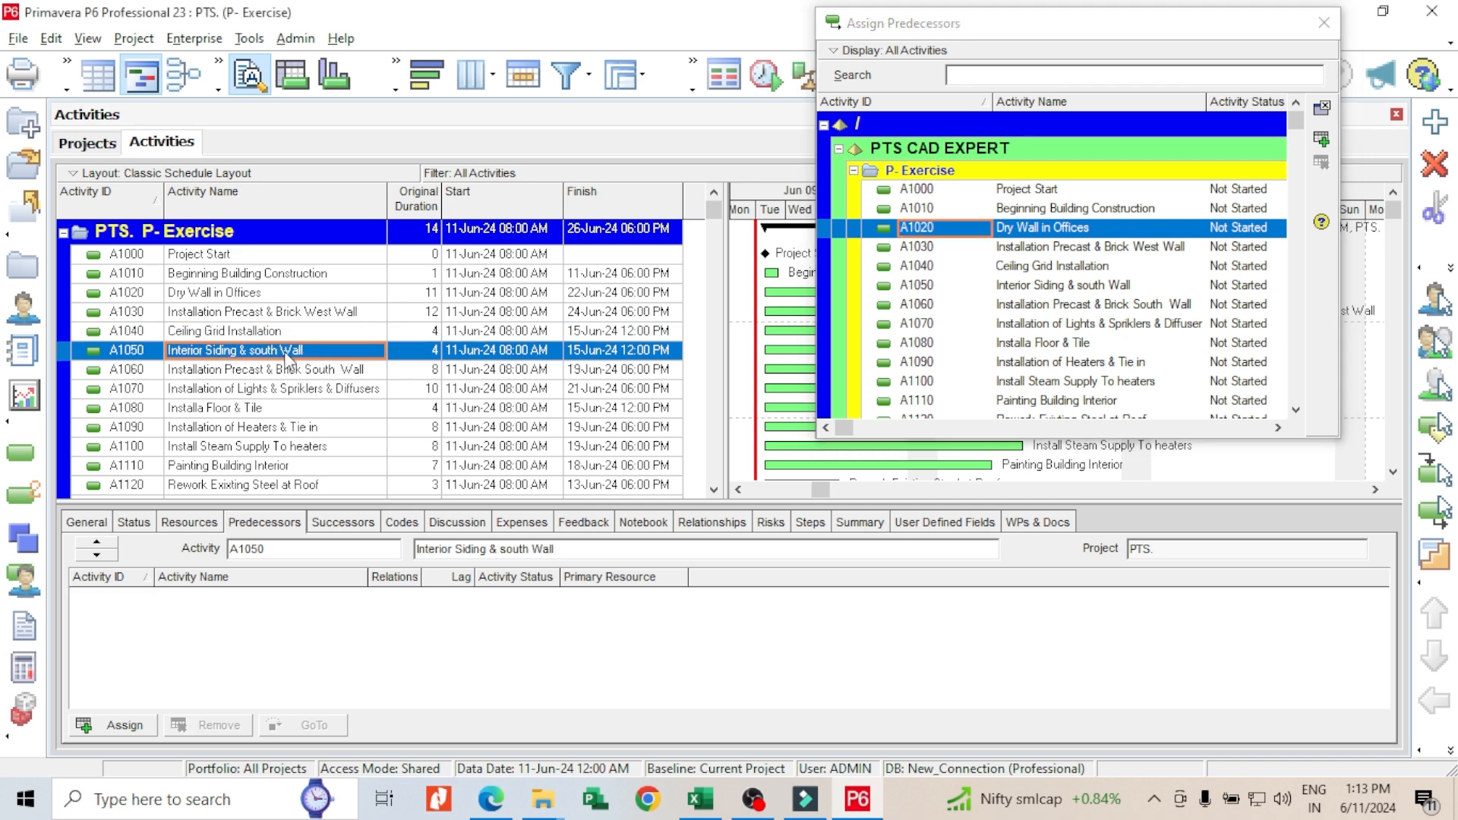
double_click(948, 230)
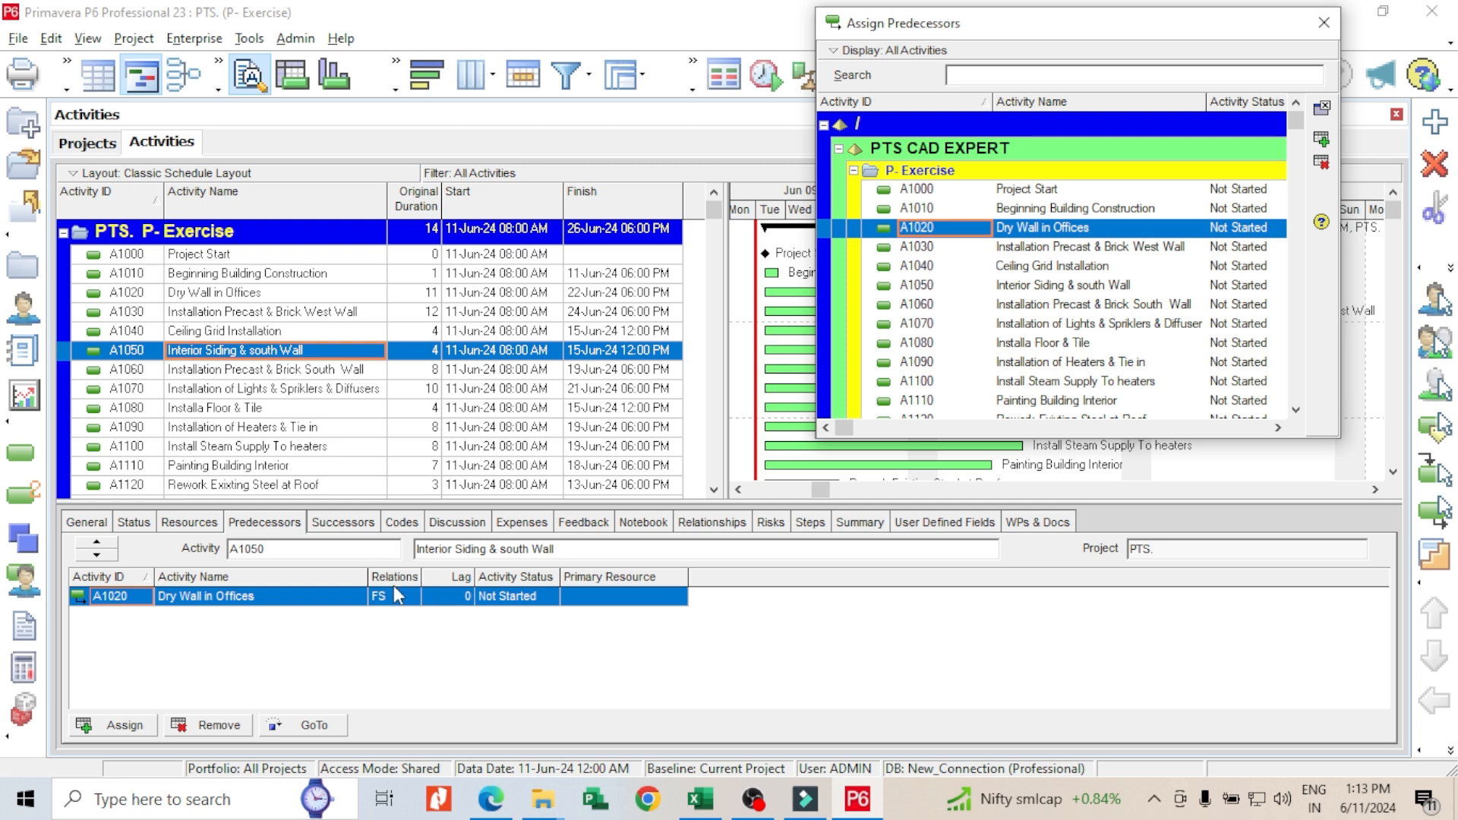
click(416, 606)
click(411, 598)
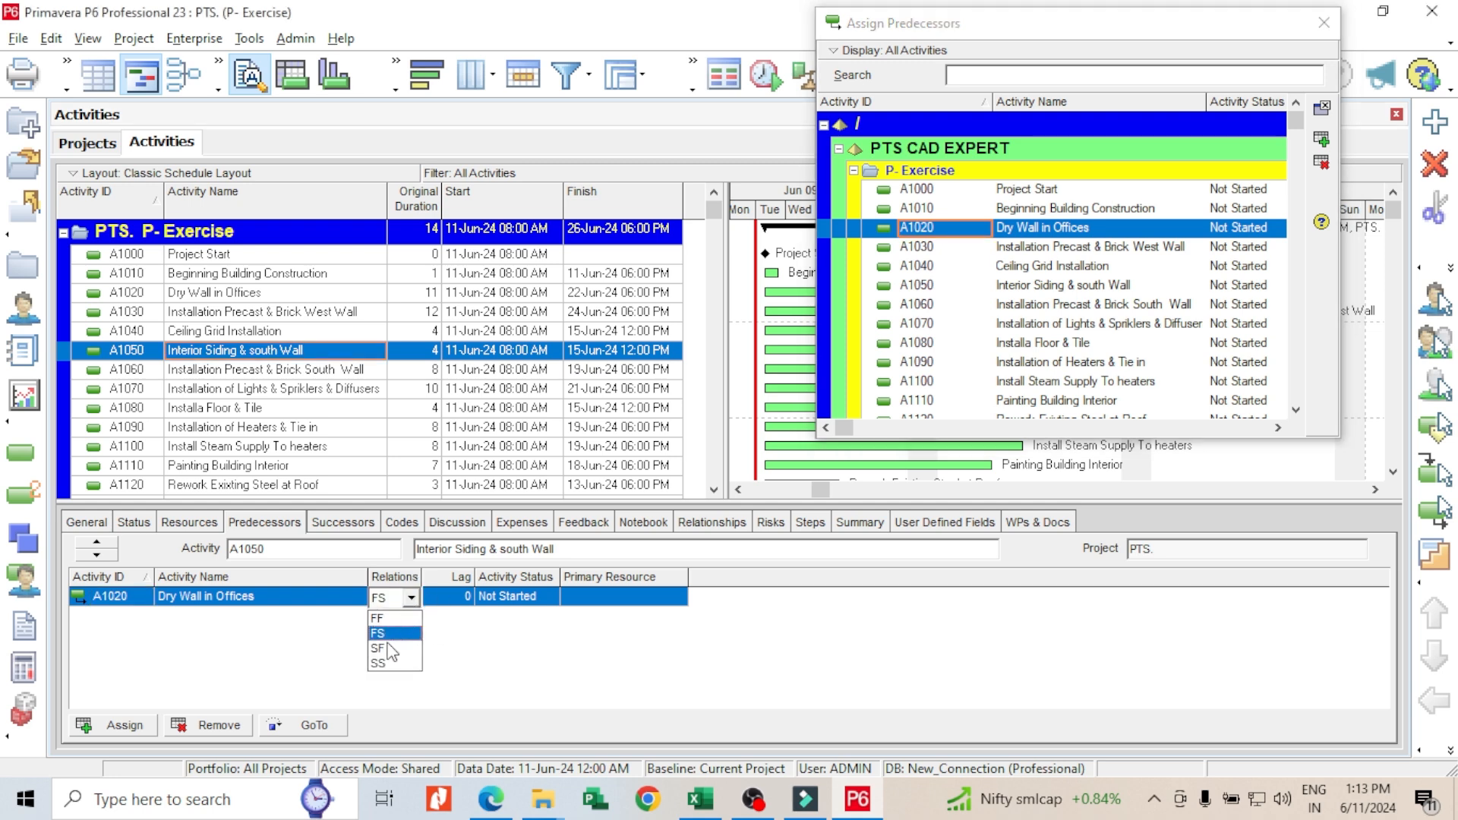
click(387, 663)
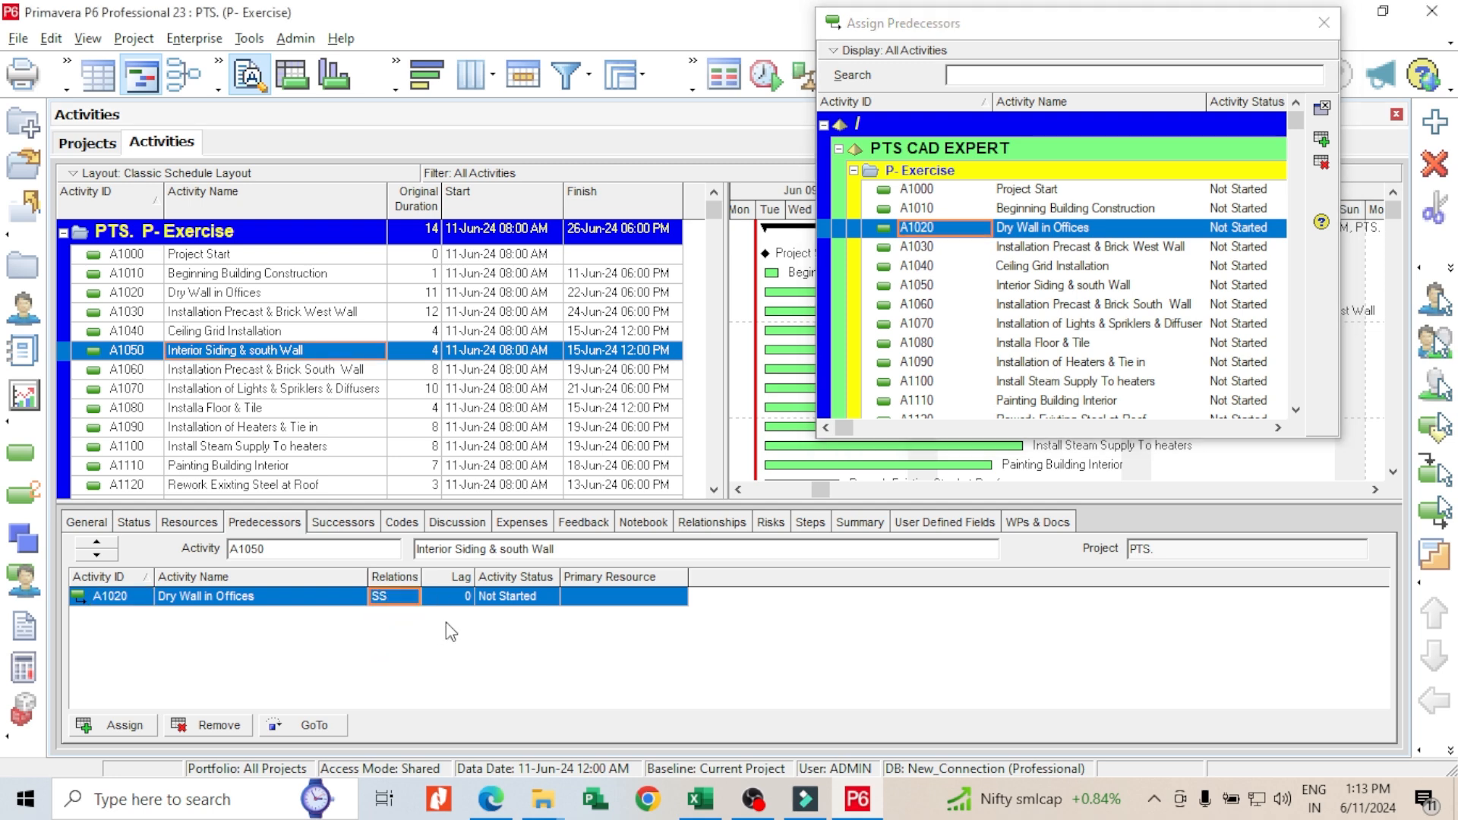
click(453, 603)
text(5)
key(Return)
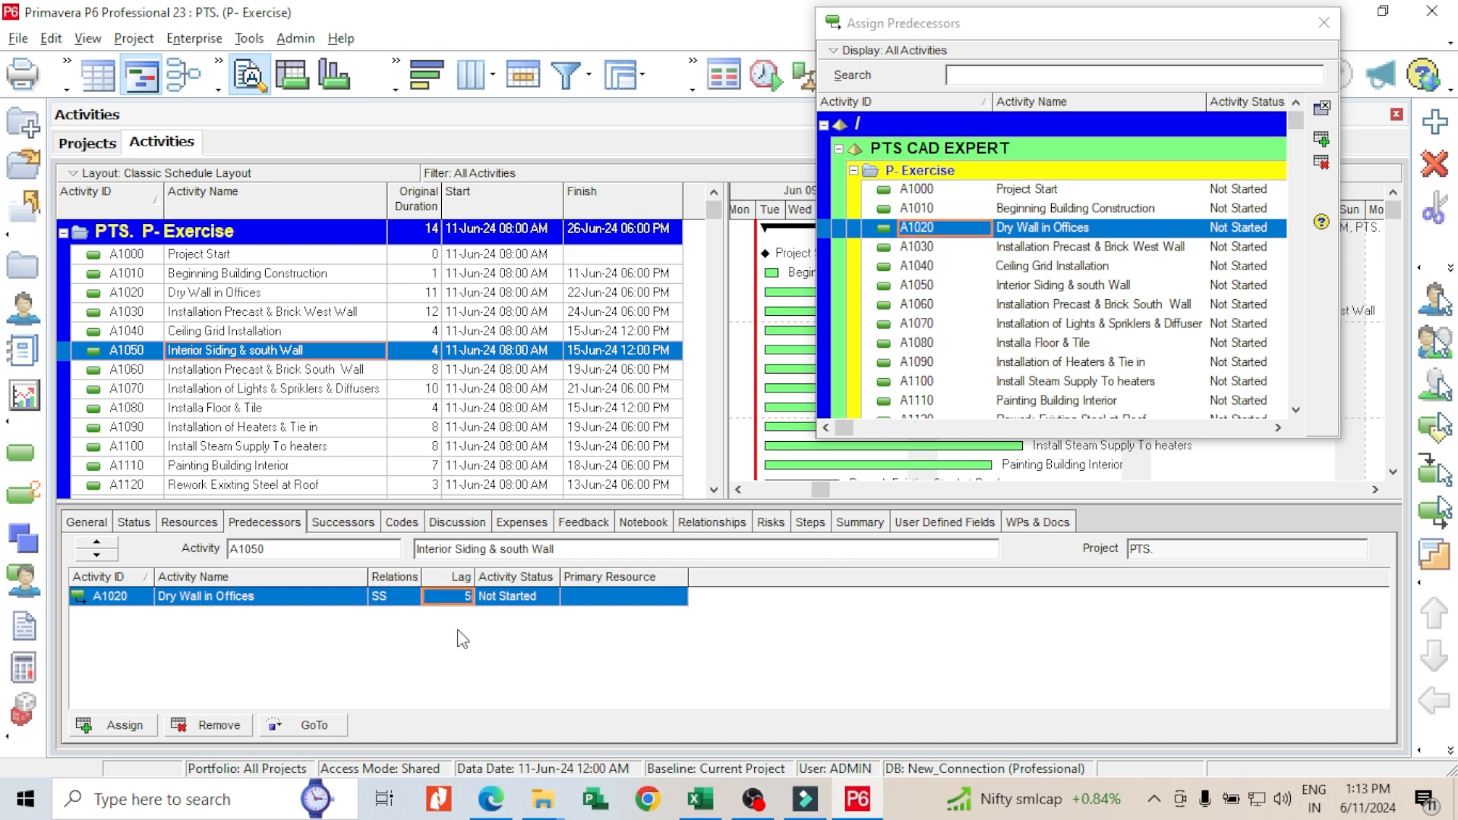
Step: Assign A1030 as predecessor of A1060 Installation Precast & Brick South Wall, and A1040 as predecessor of A1070
click(192, 377)
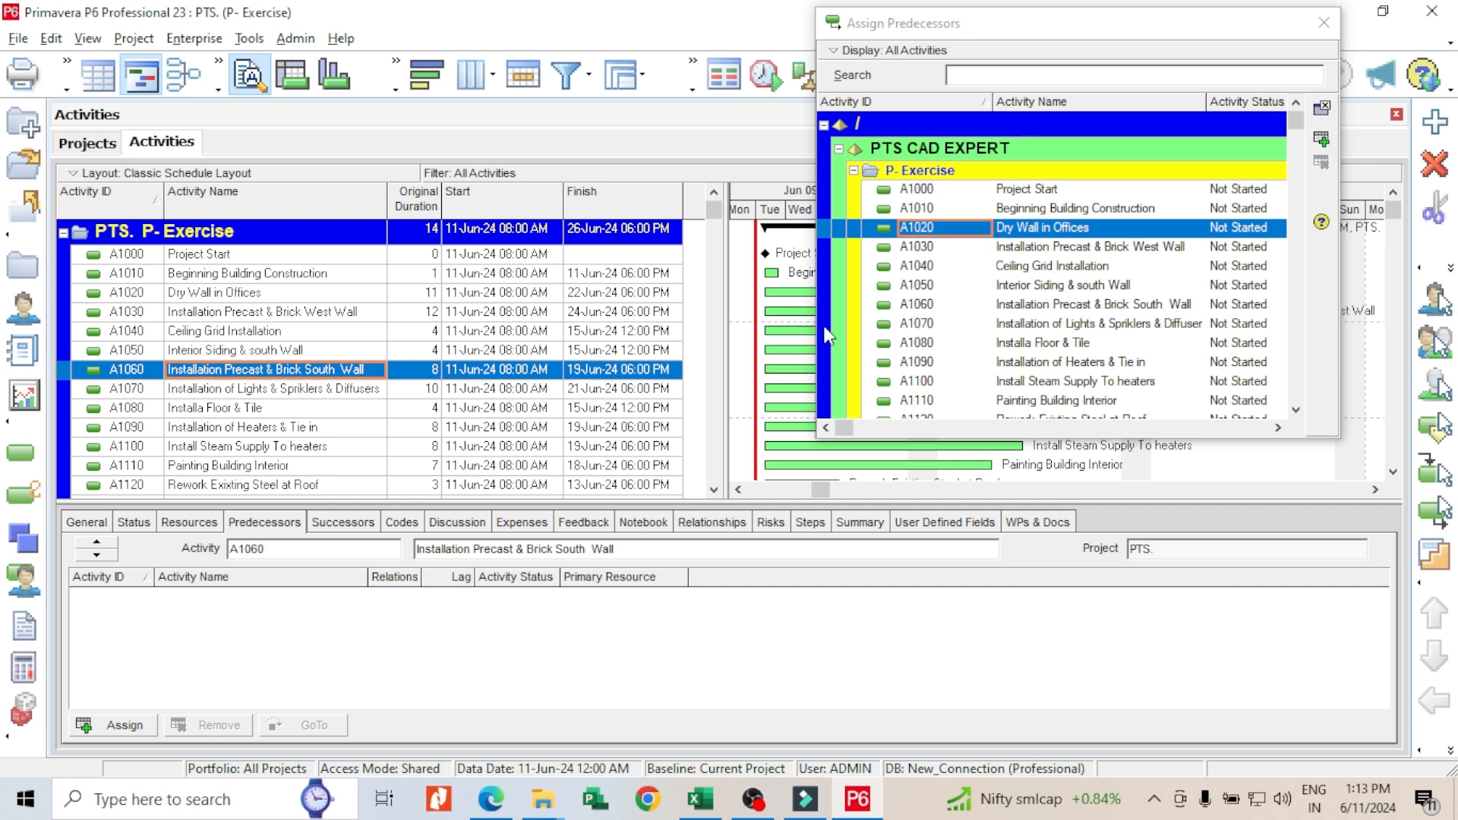
double_click(934, 253)
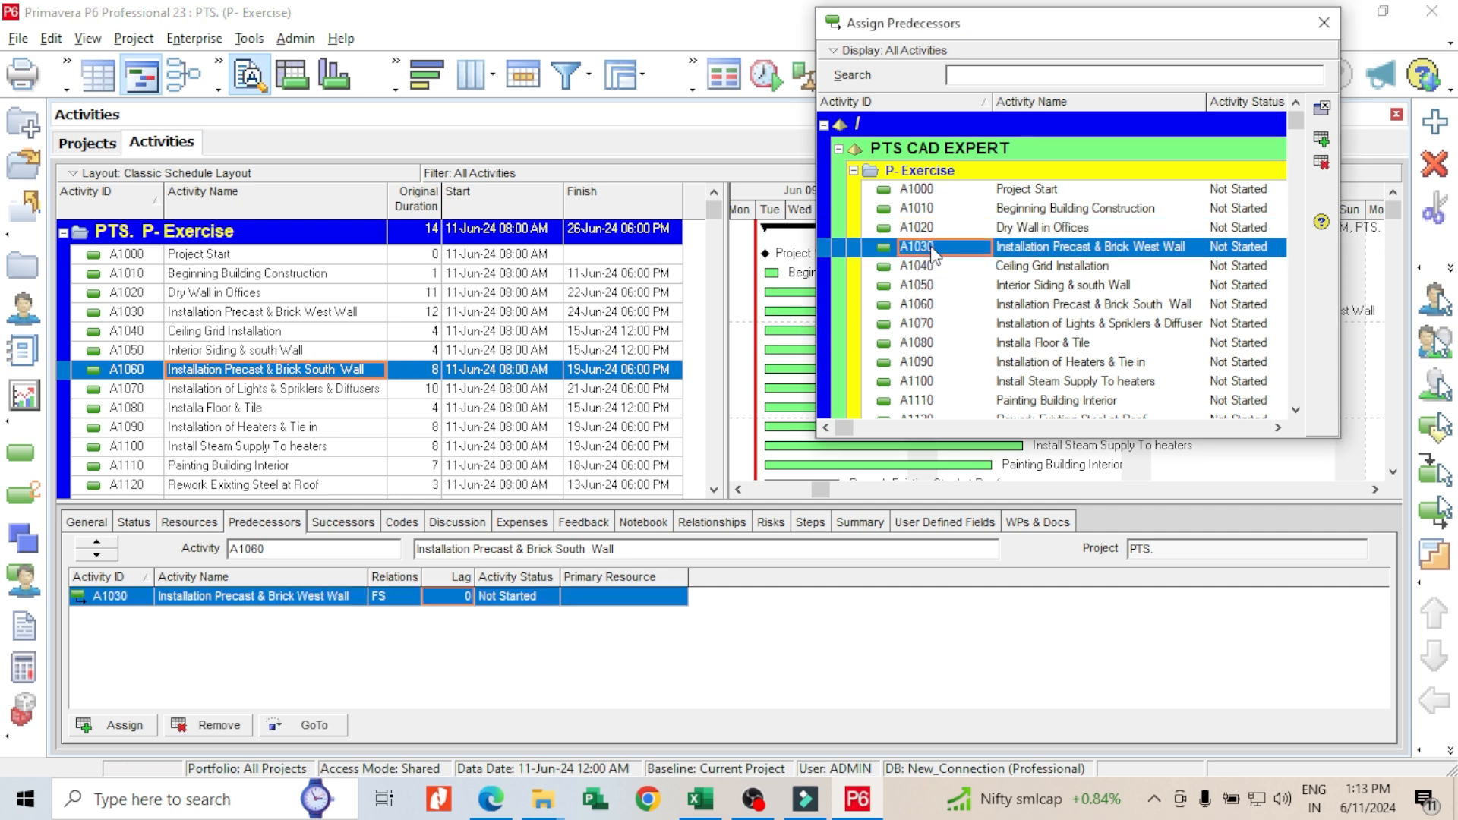
click(318, 389)
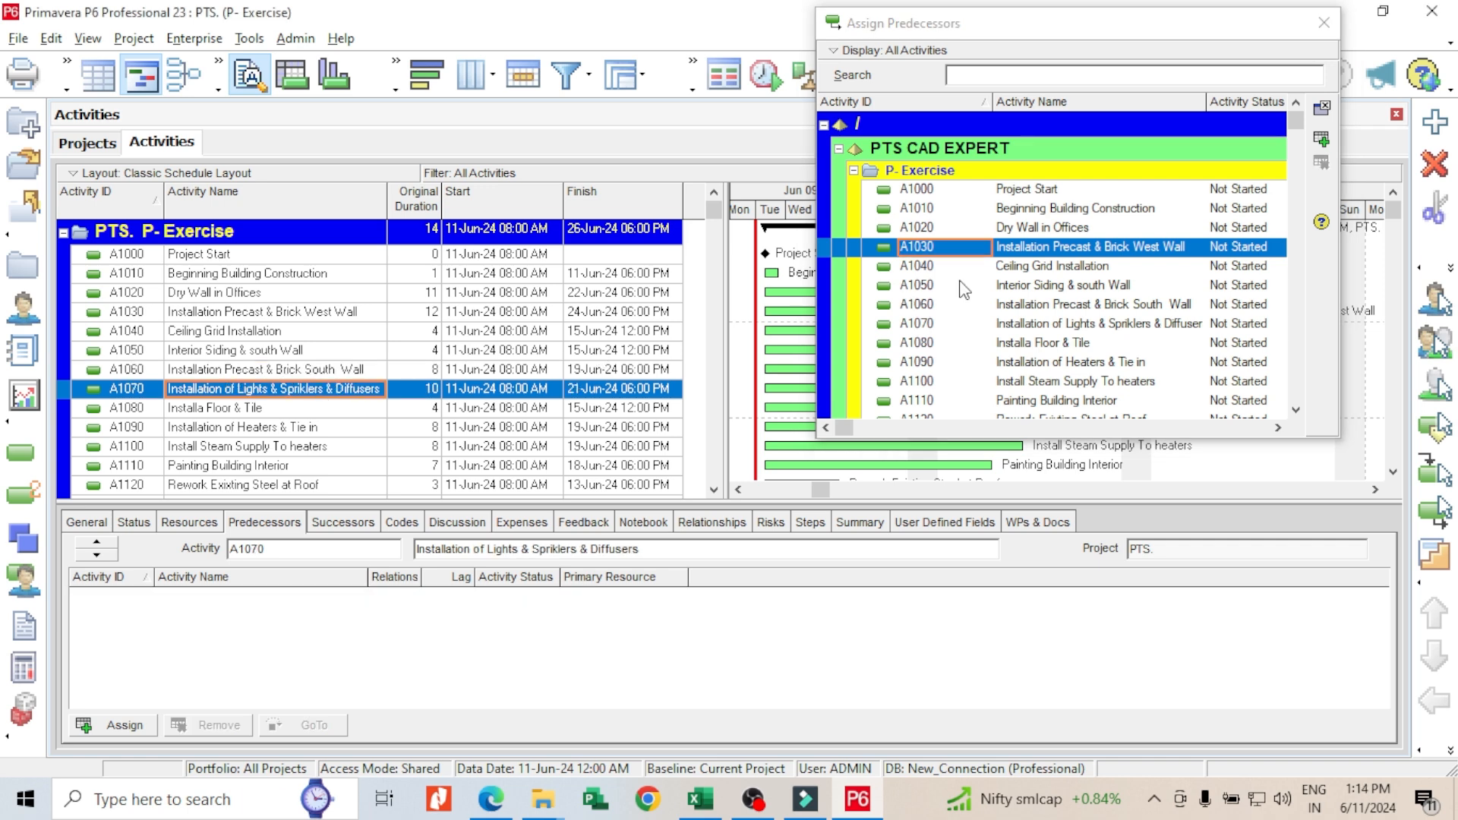
double_click(931, 268)
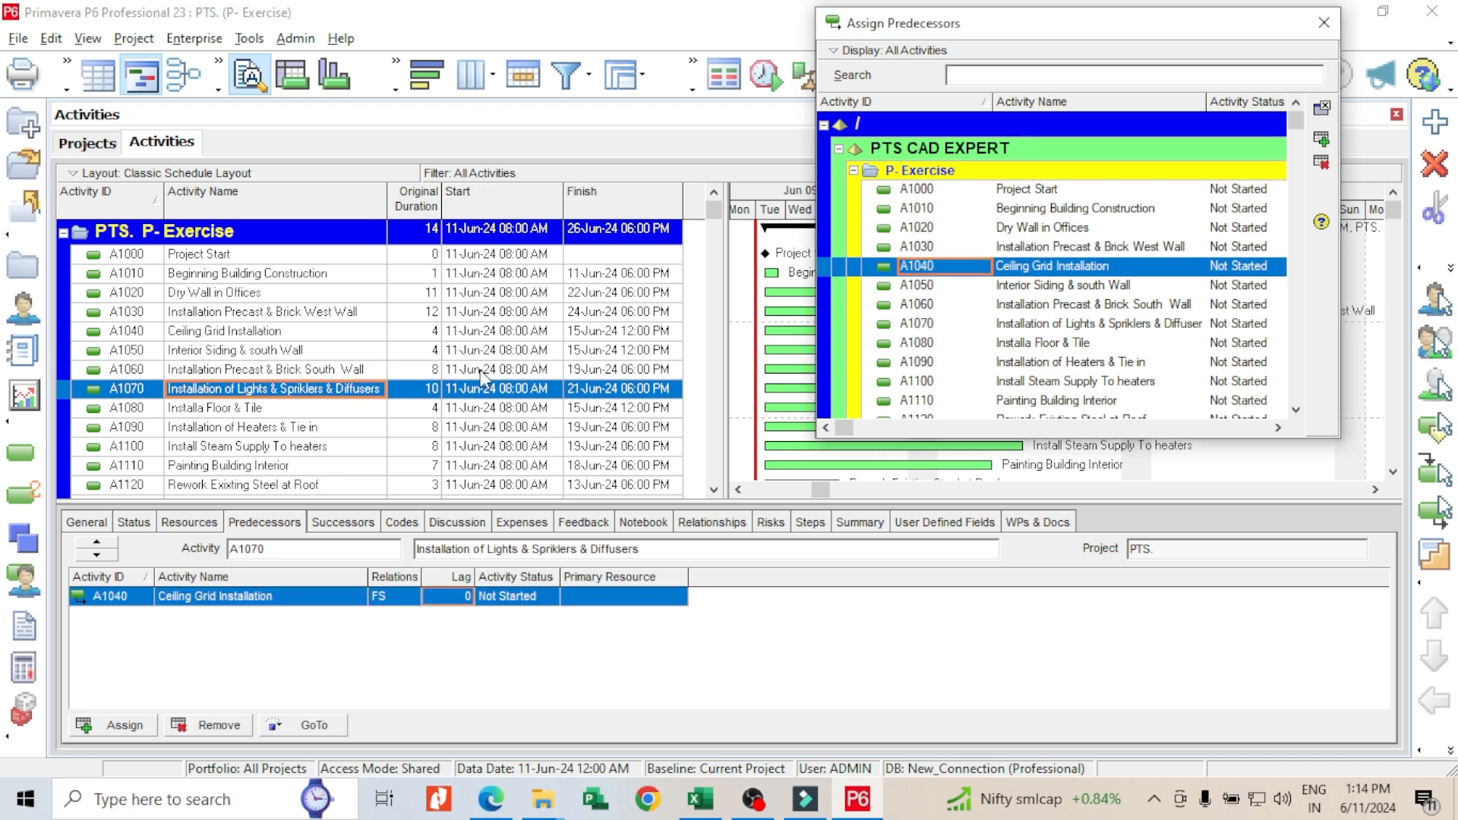
Step: Assign A1070 Installation of Lights & Spriklers & Diffusers as predecessor of A1080 Installa Floor & Tile, and A1080 as predecessor of A1090
click(372, 410)
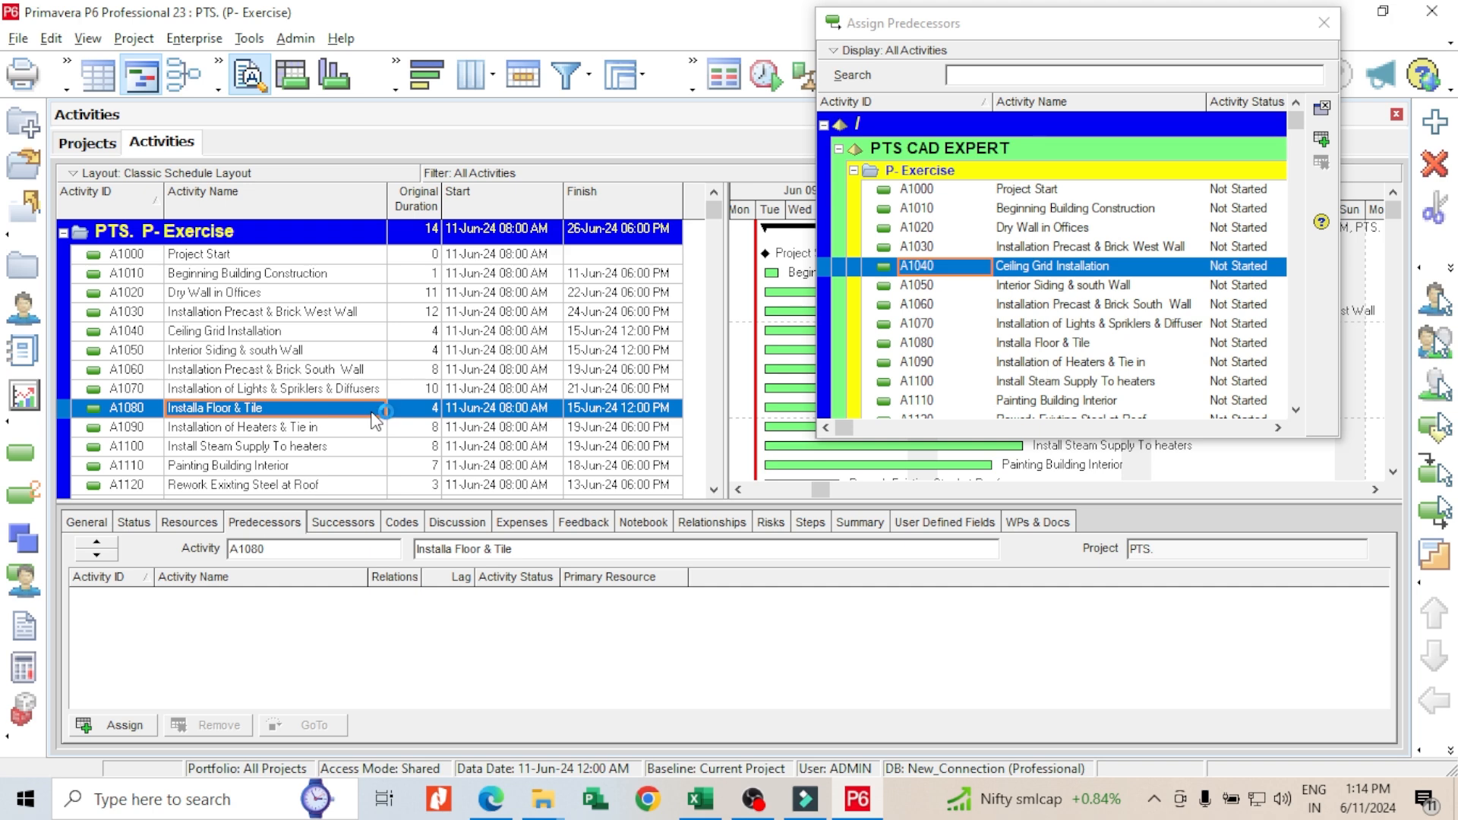
click(917, 327)
double_click(917, 327)
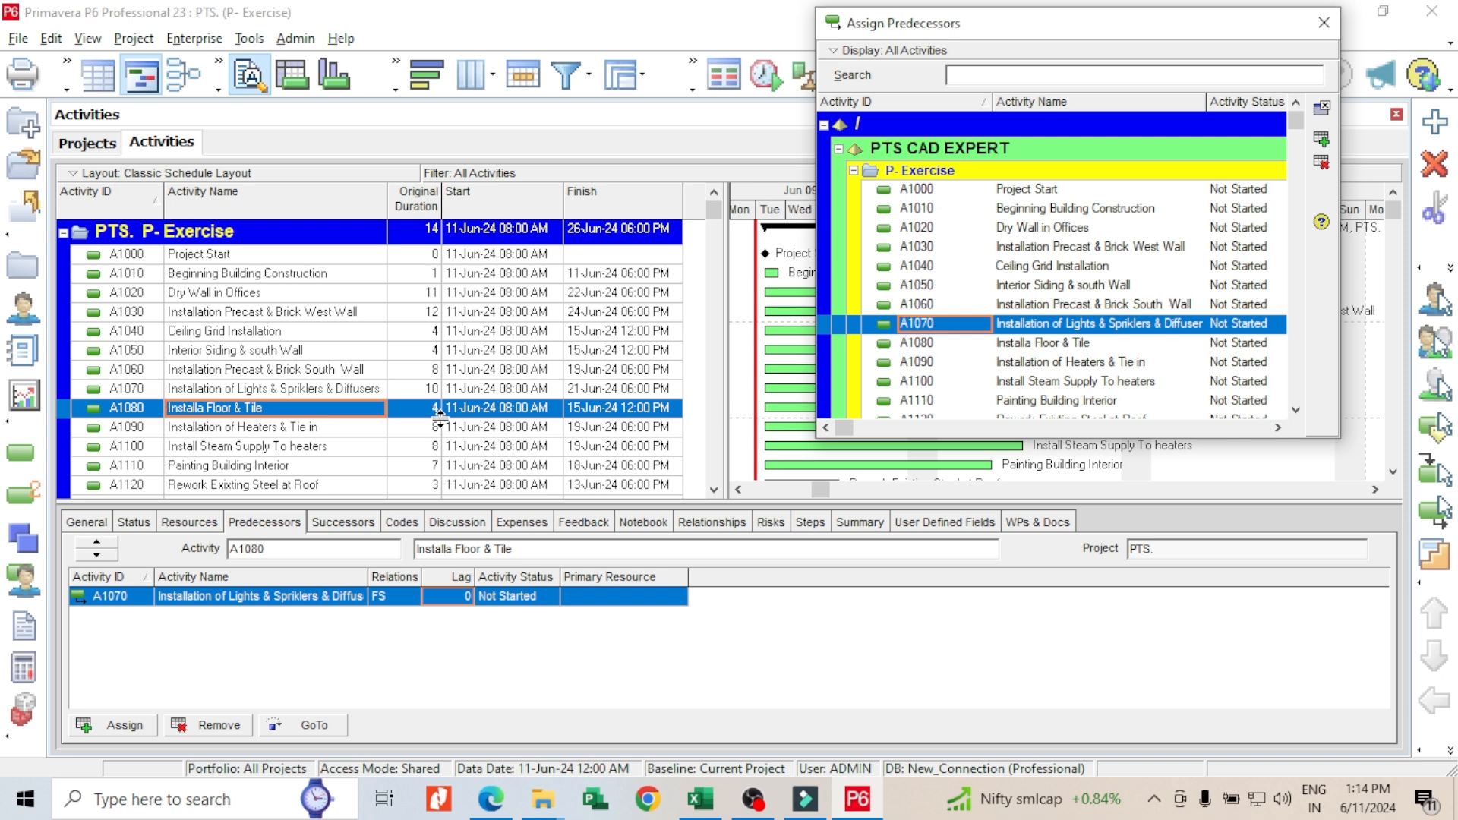
click(375, 427)
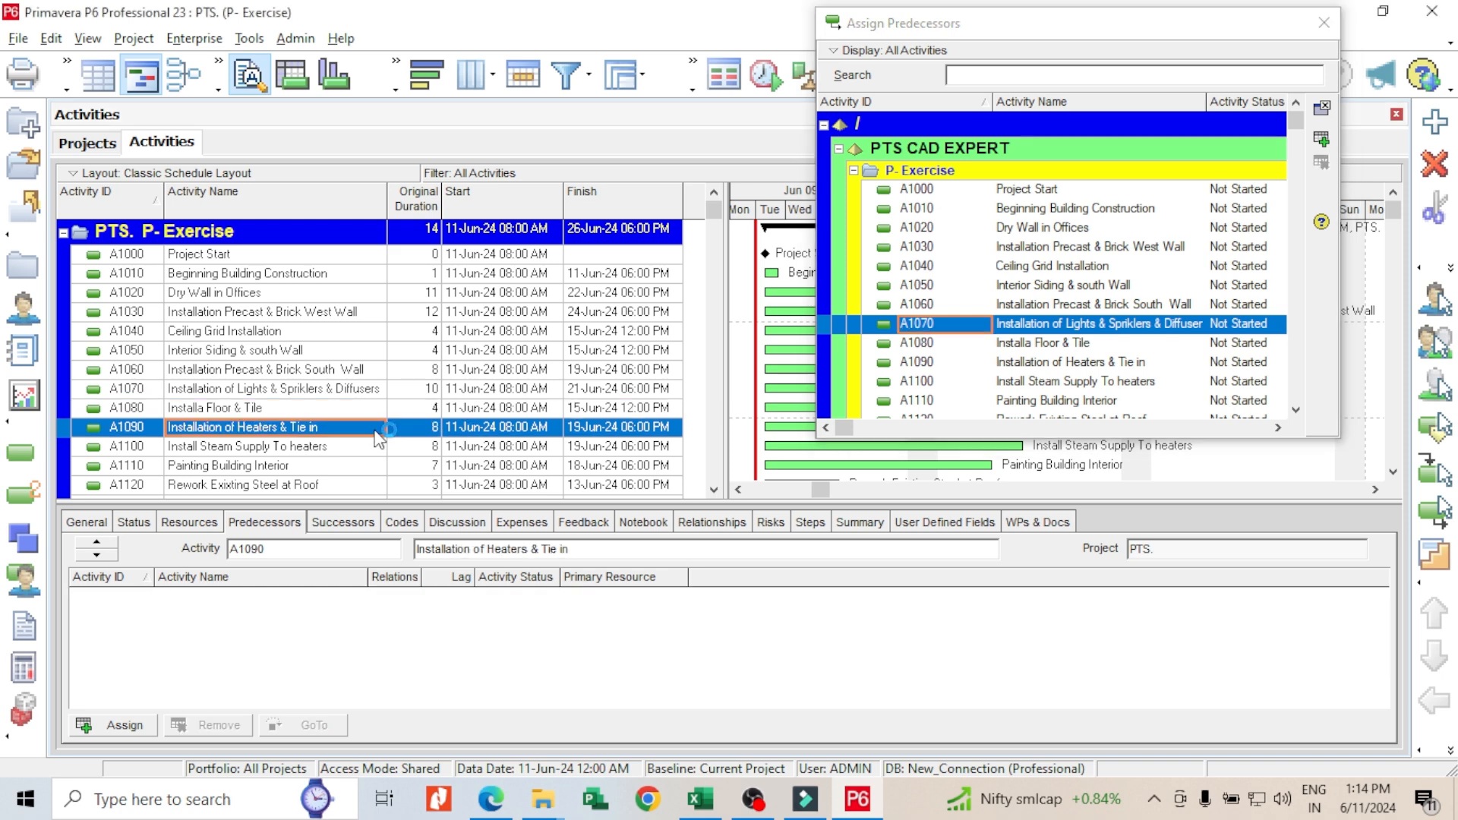
click(915, 345)
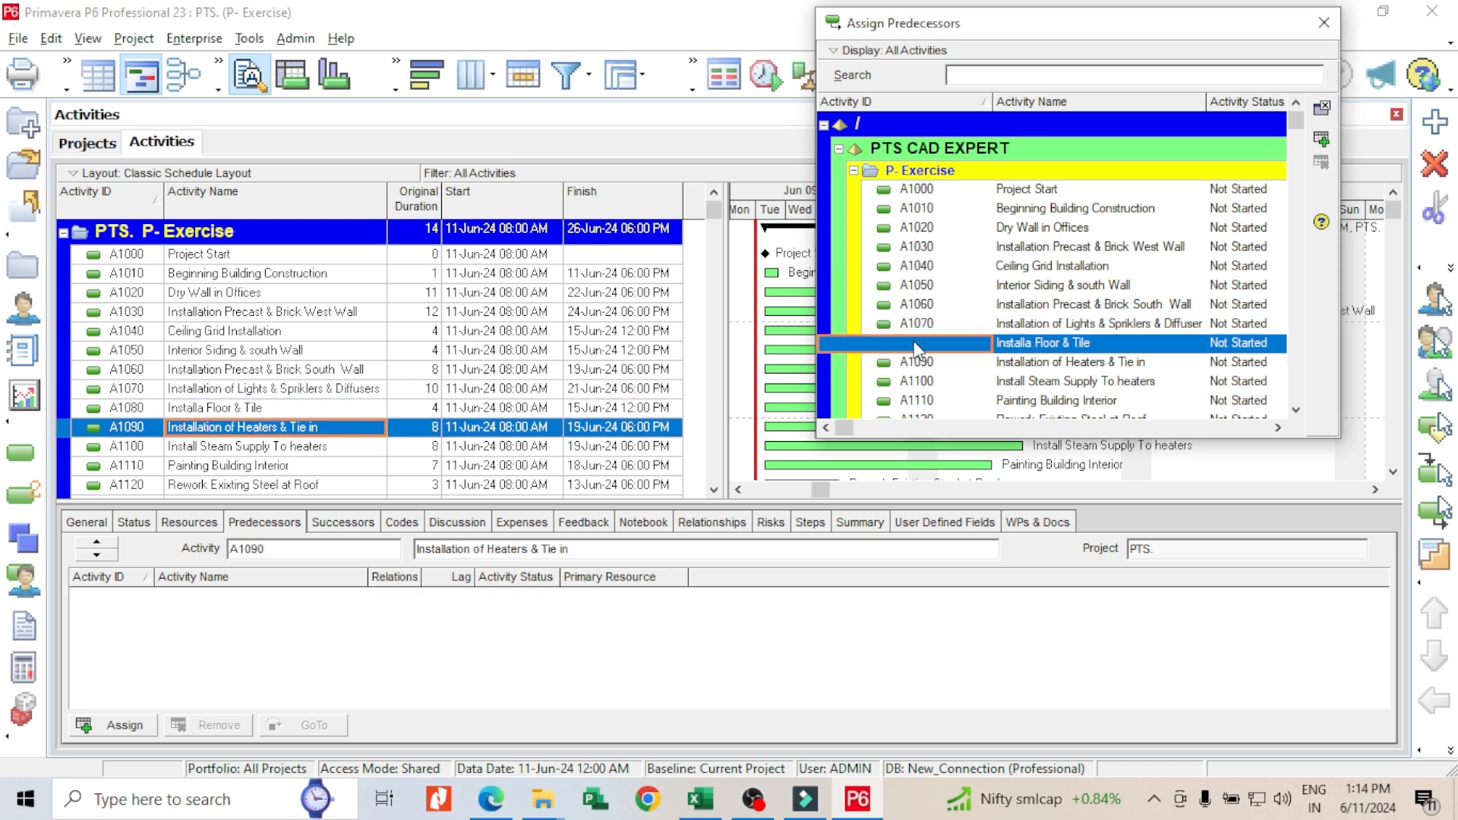
double_click(915, 345)
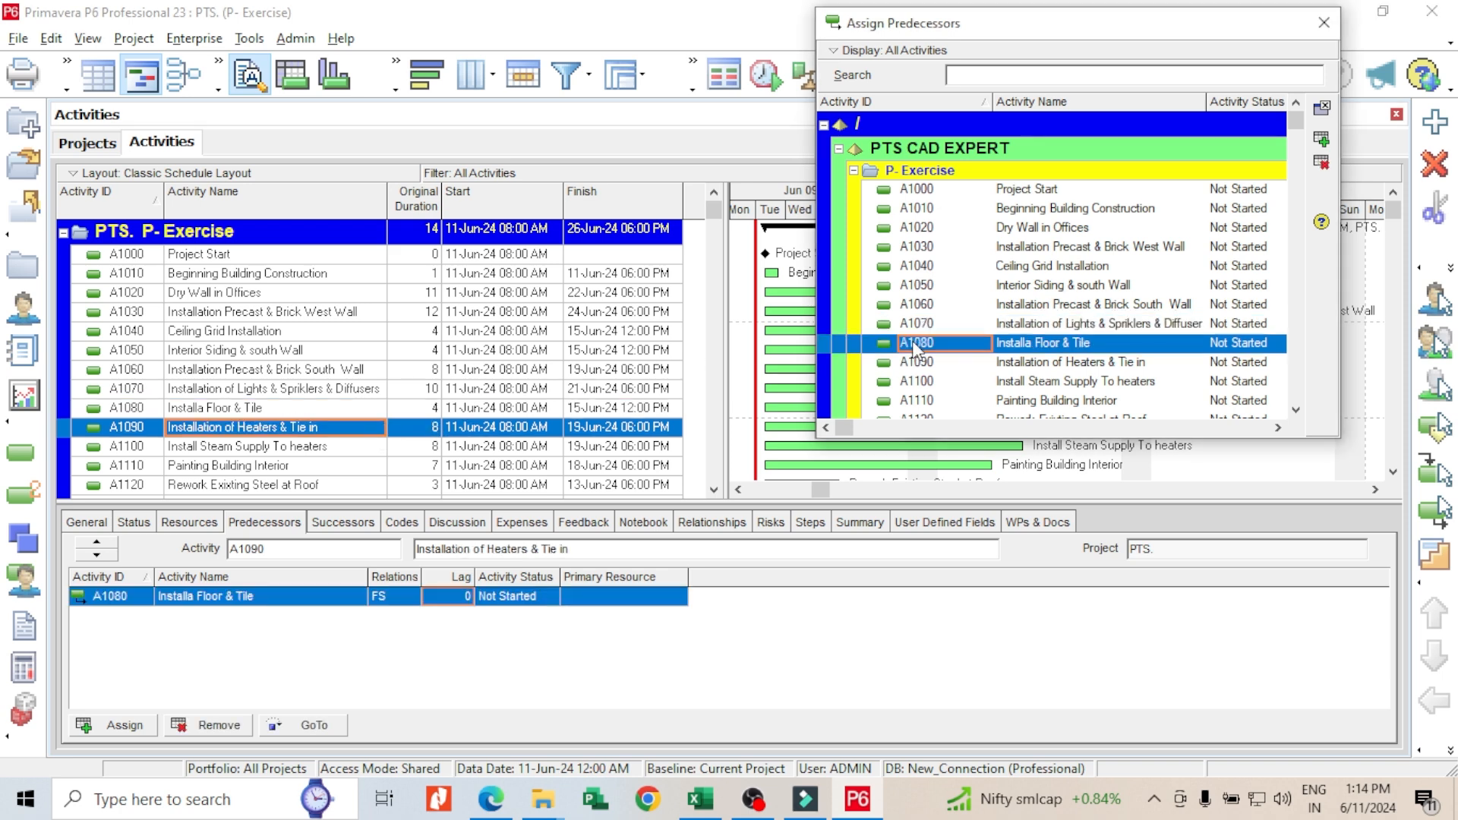
Step: Assign A1090 as predecessor of A1100 Install Steam Supply To heaters, and A1050 as predecessor of A1110 Painting Building Interior
click(341, 448)
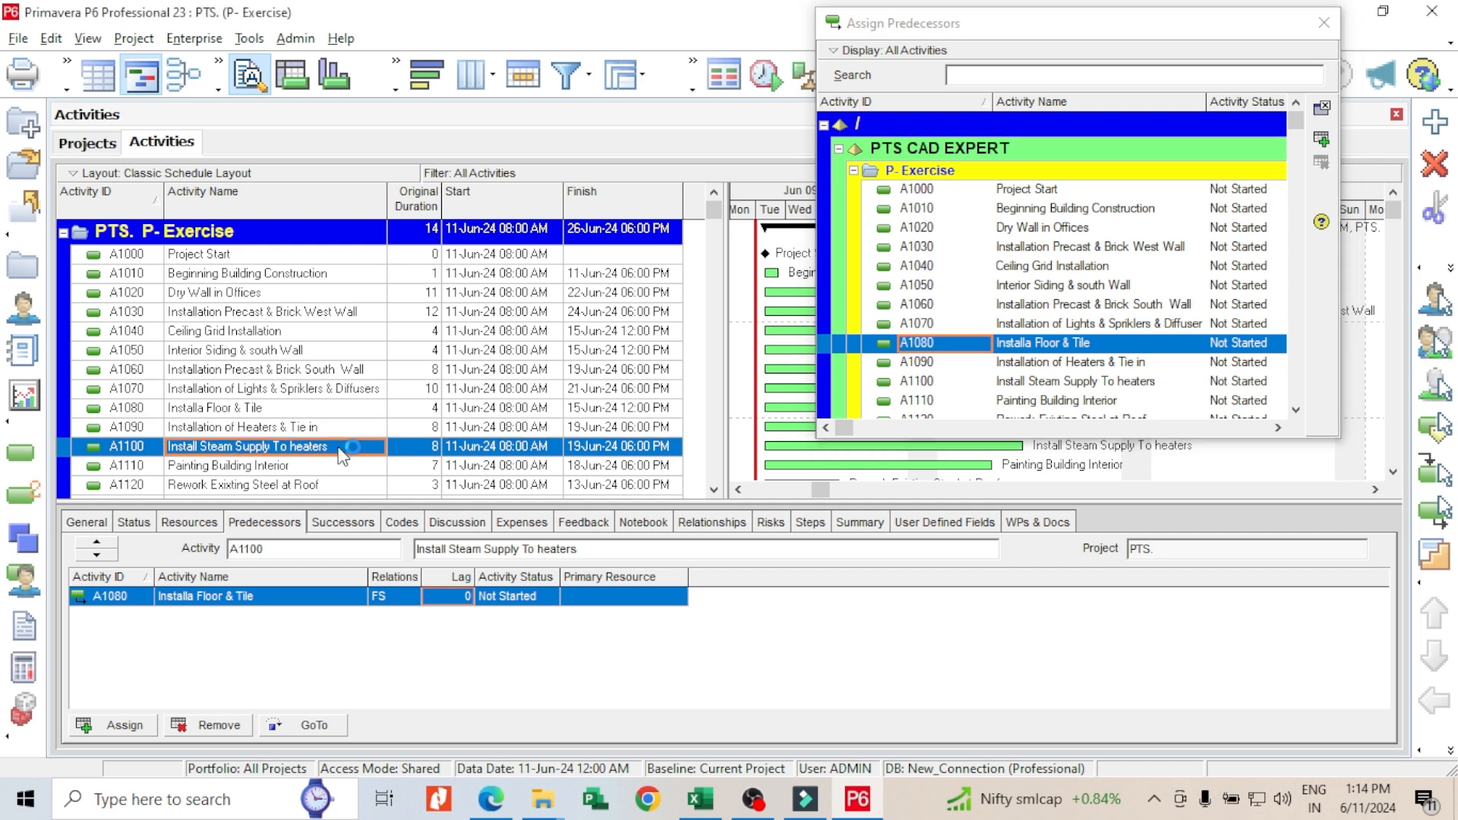
double_click(917, 363)
scroll(437, 378, down, 2)
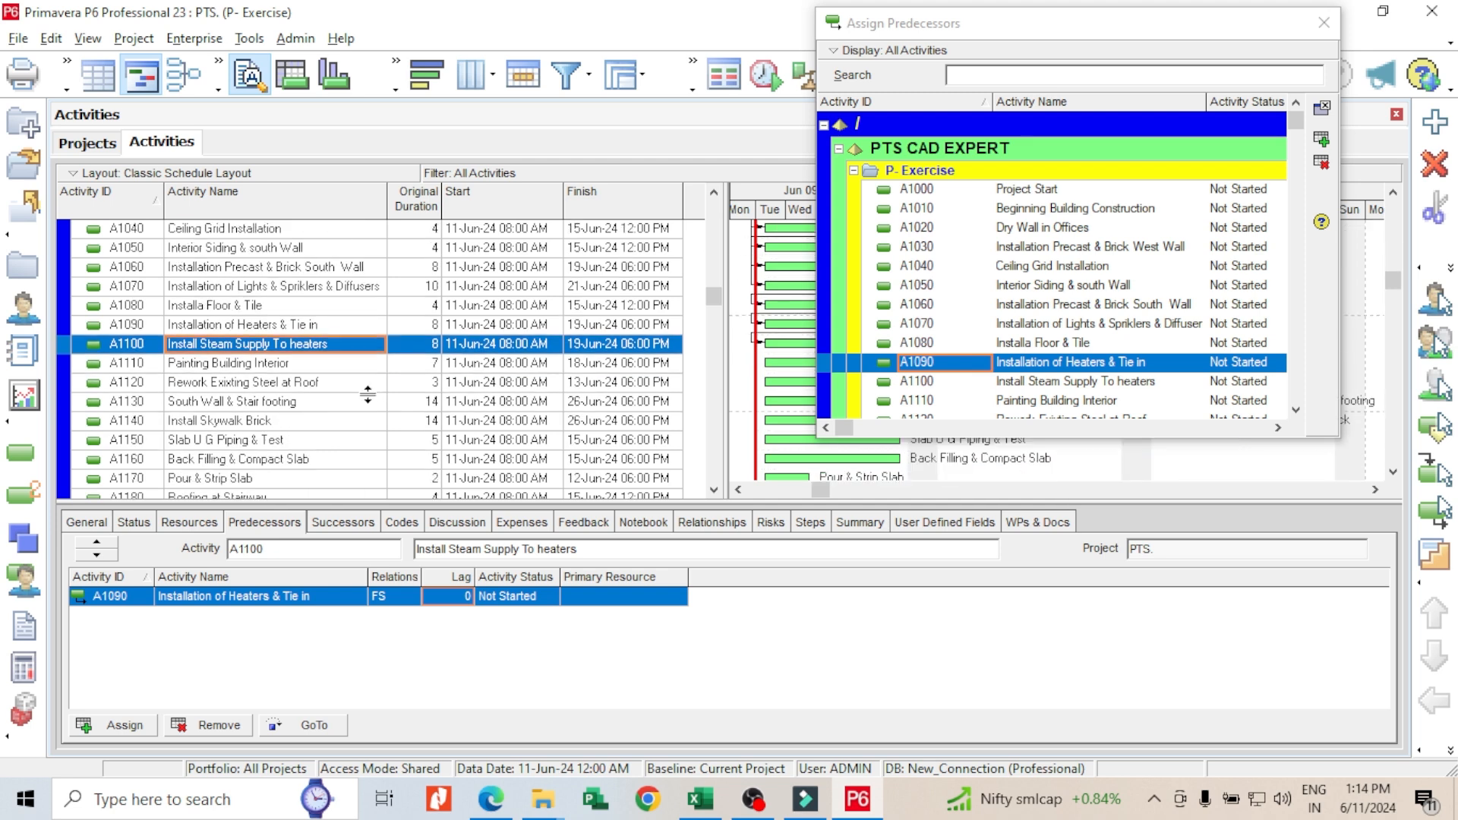
click(258, 369)
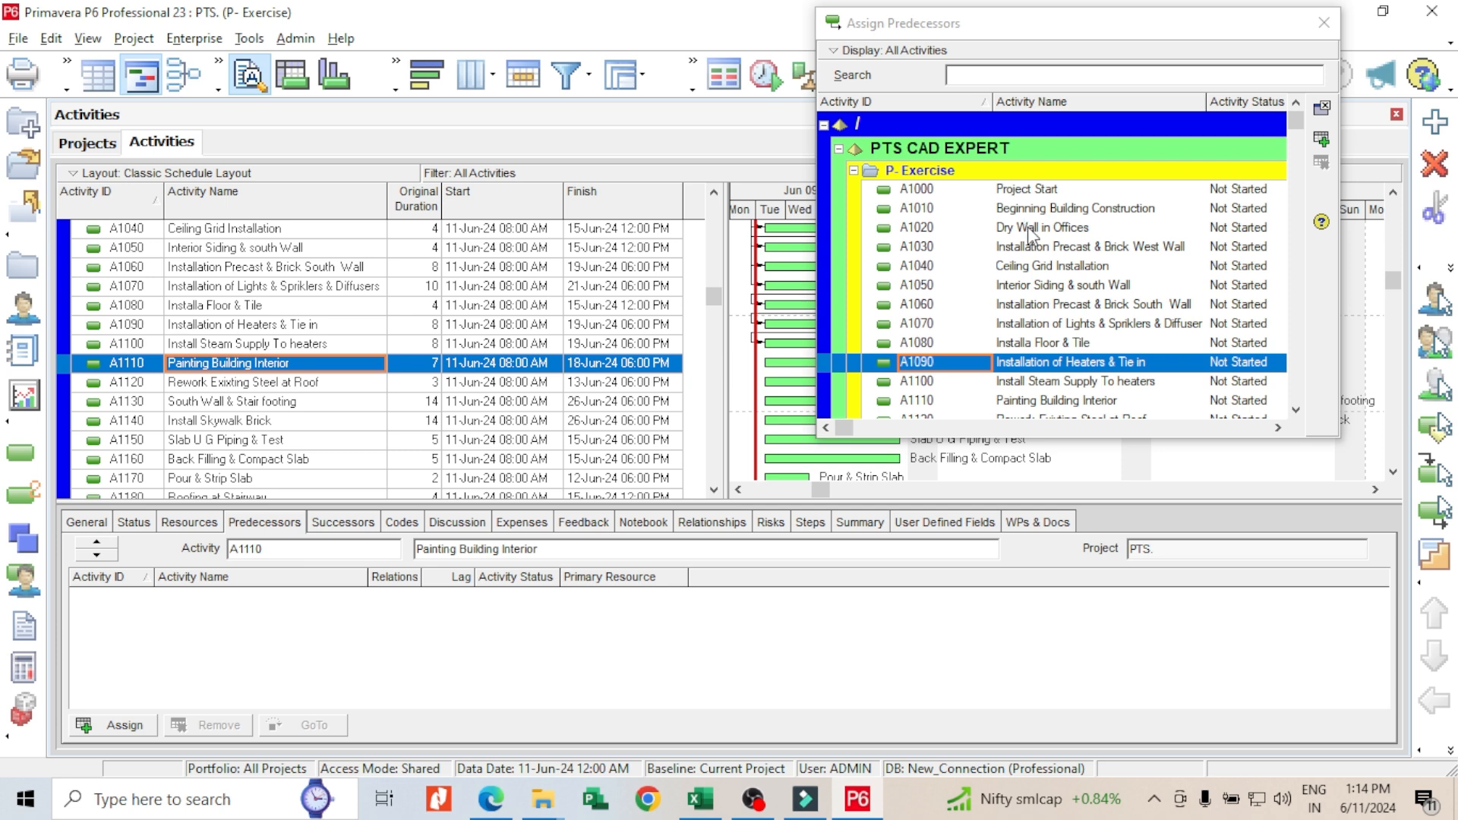
double_click(1027, 287)
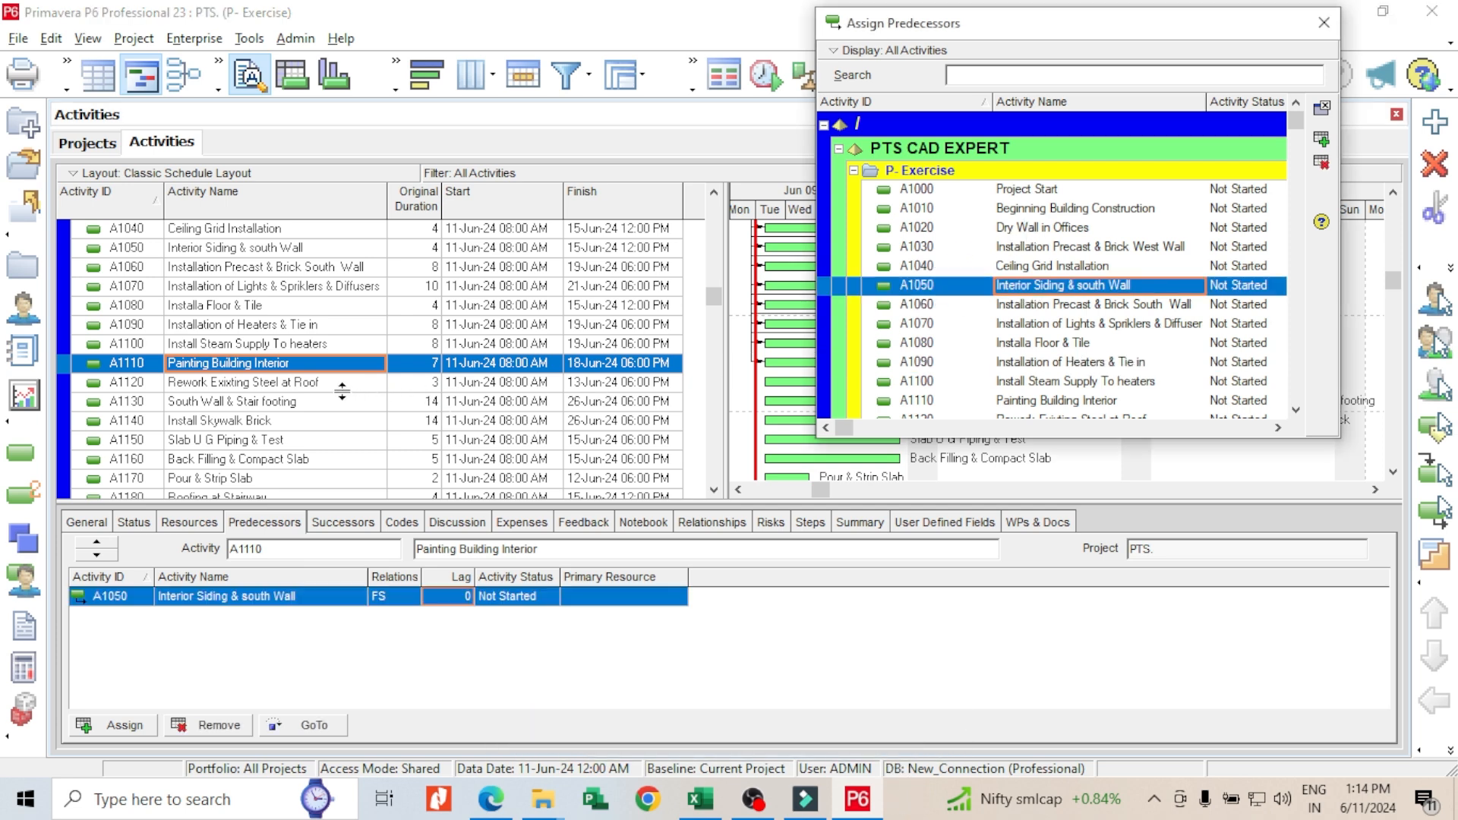
Step: Assign A1050 Interior Siding & south Wall as predecessor of A1120, the rework of existing steel at the roof
click(204, 384)
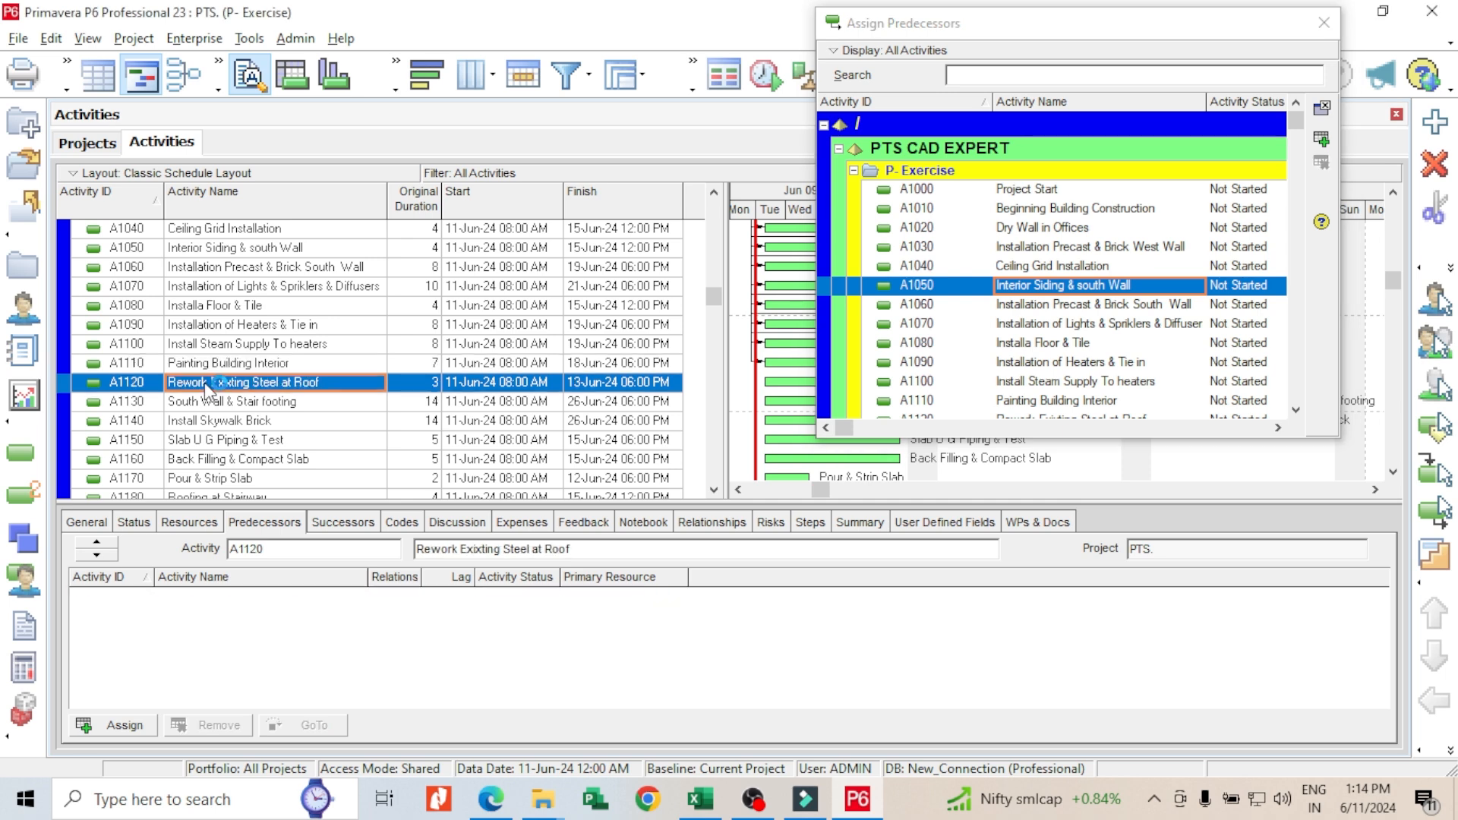
click(948, 292)
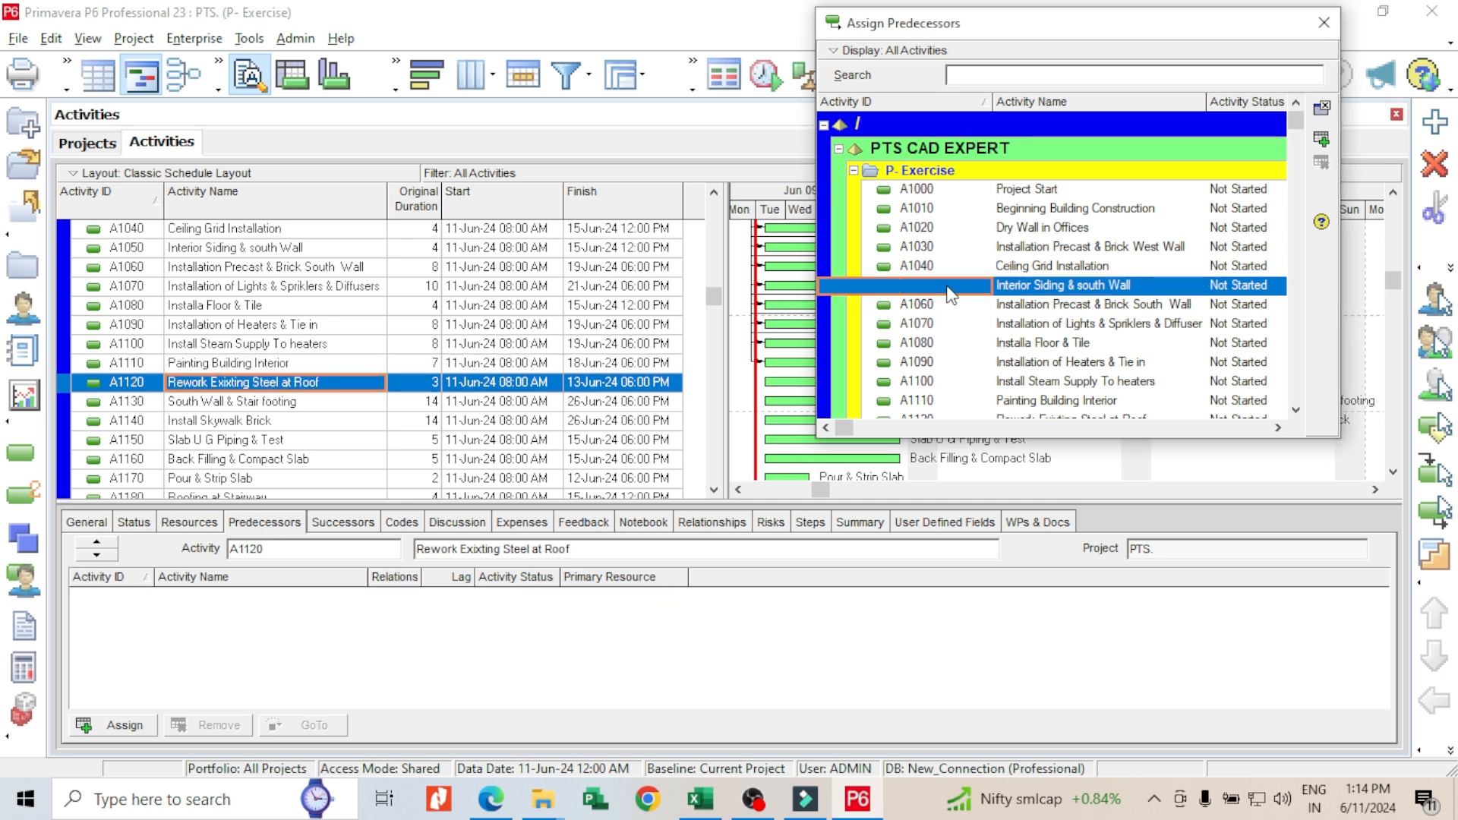
double_click(949, 293)
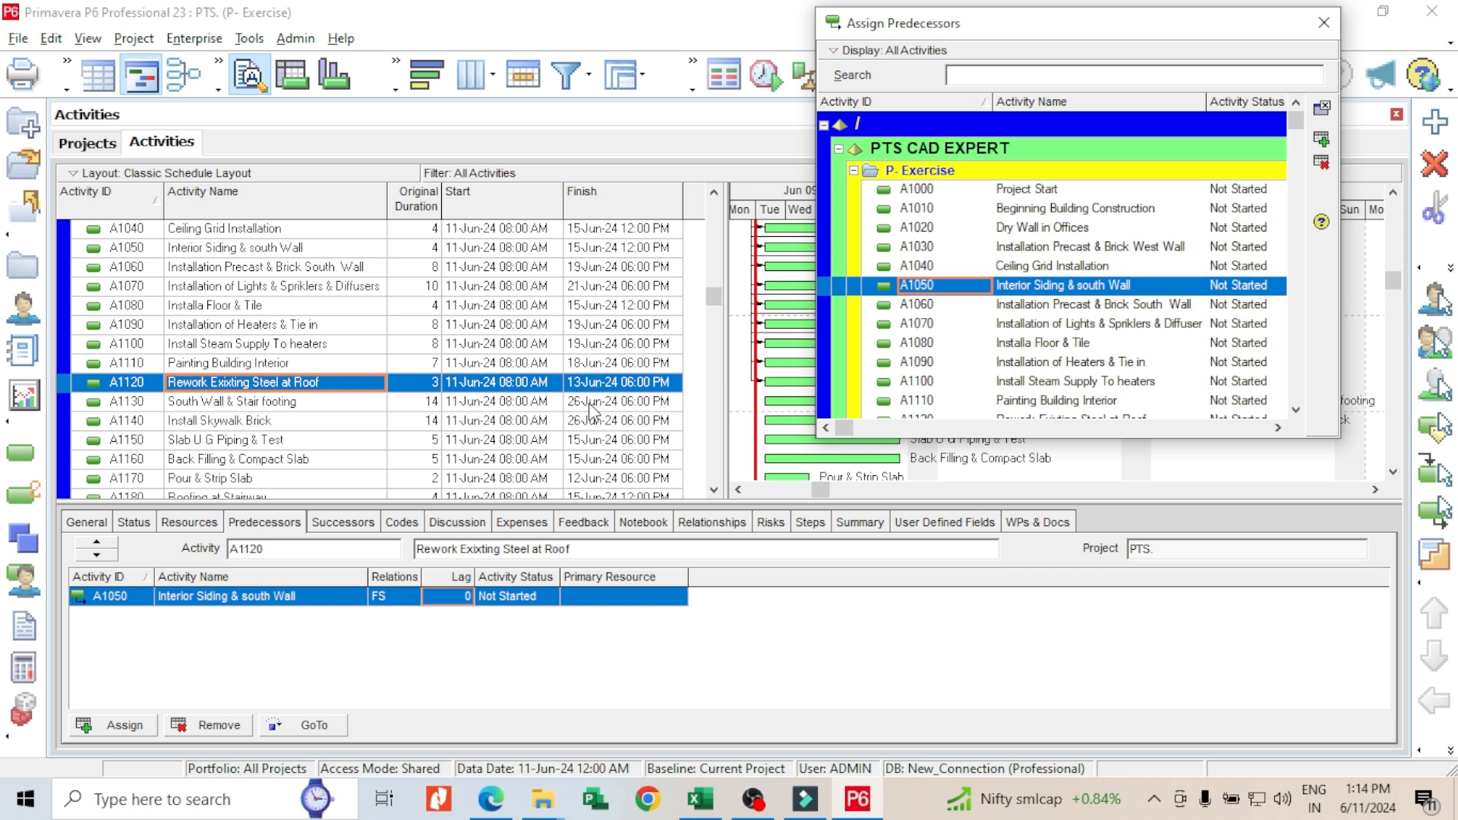
Step: Assign A1120 as predecessor of both A1130 South Wall & Stair footing and A1140 Install Skywalk Brick
click(362, 404)
click(363, 405)
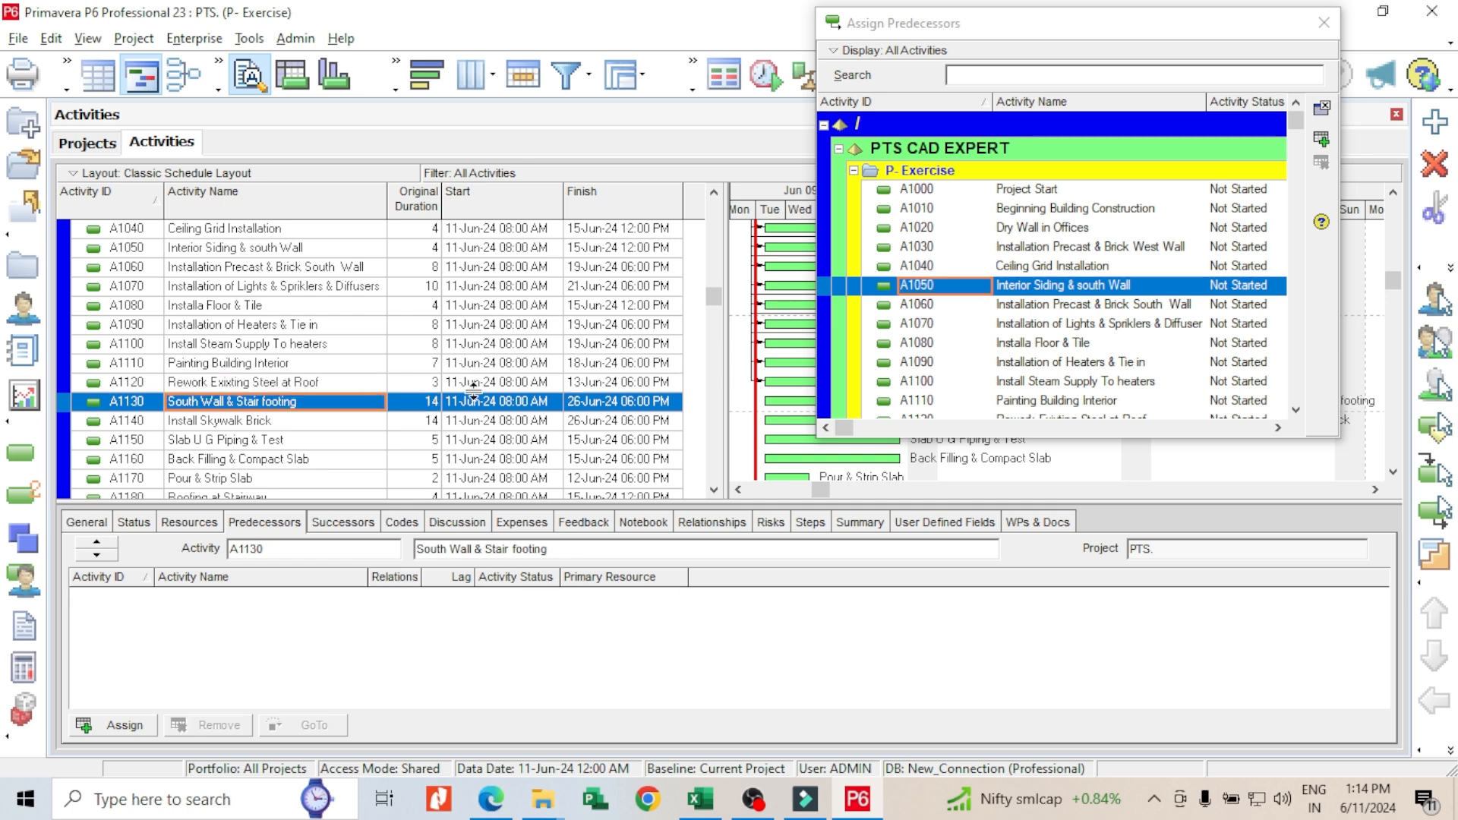
click(910, 394)
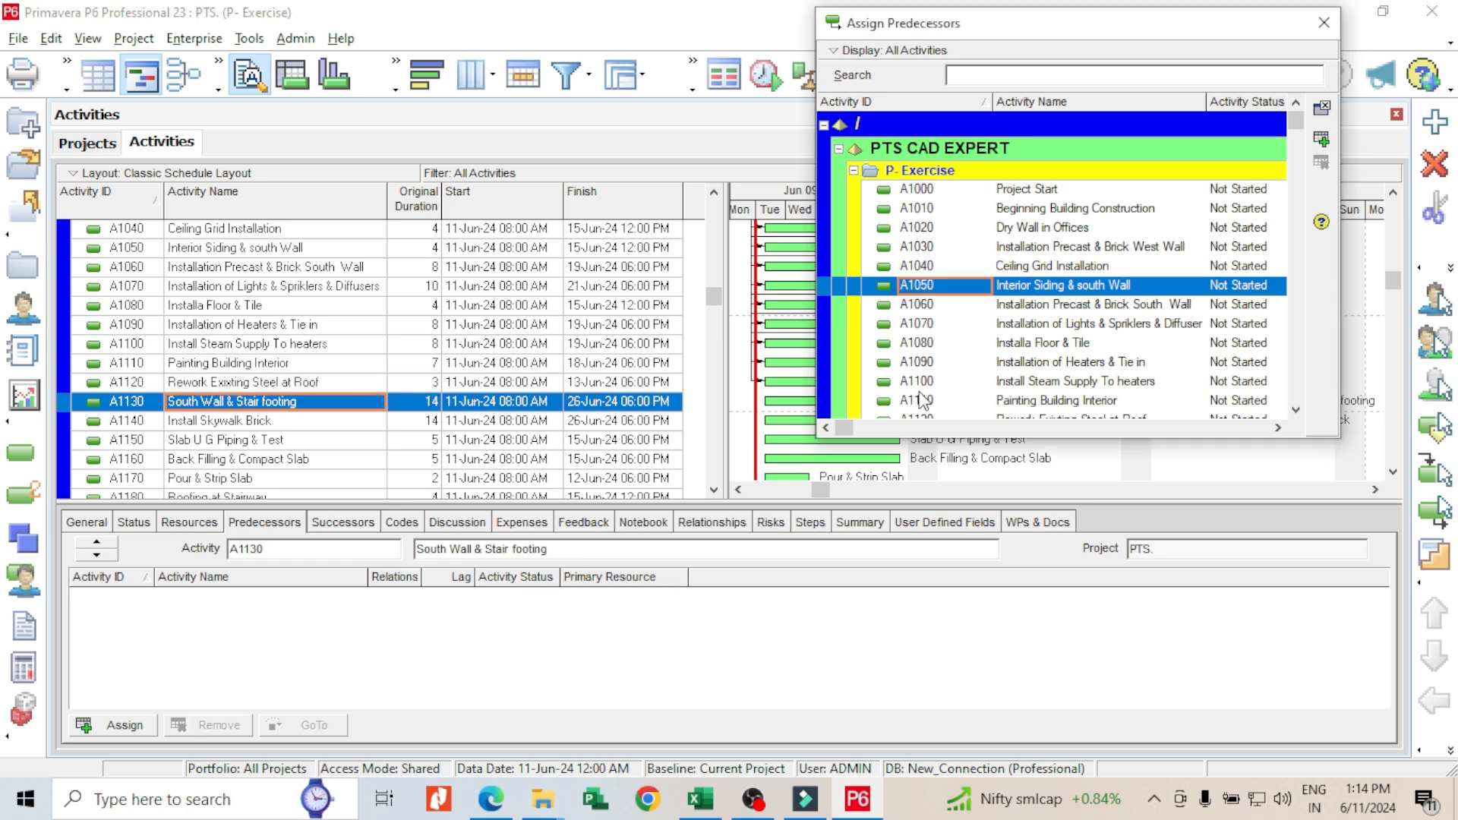
scroll(913, 391, down, 2)
double_click(925, 372)
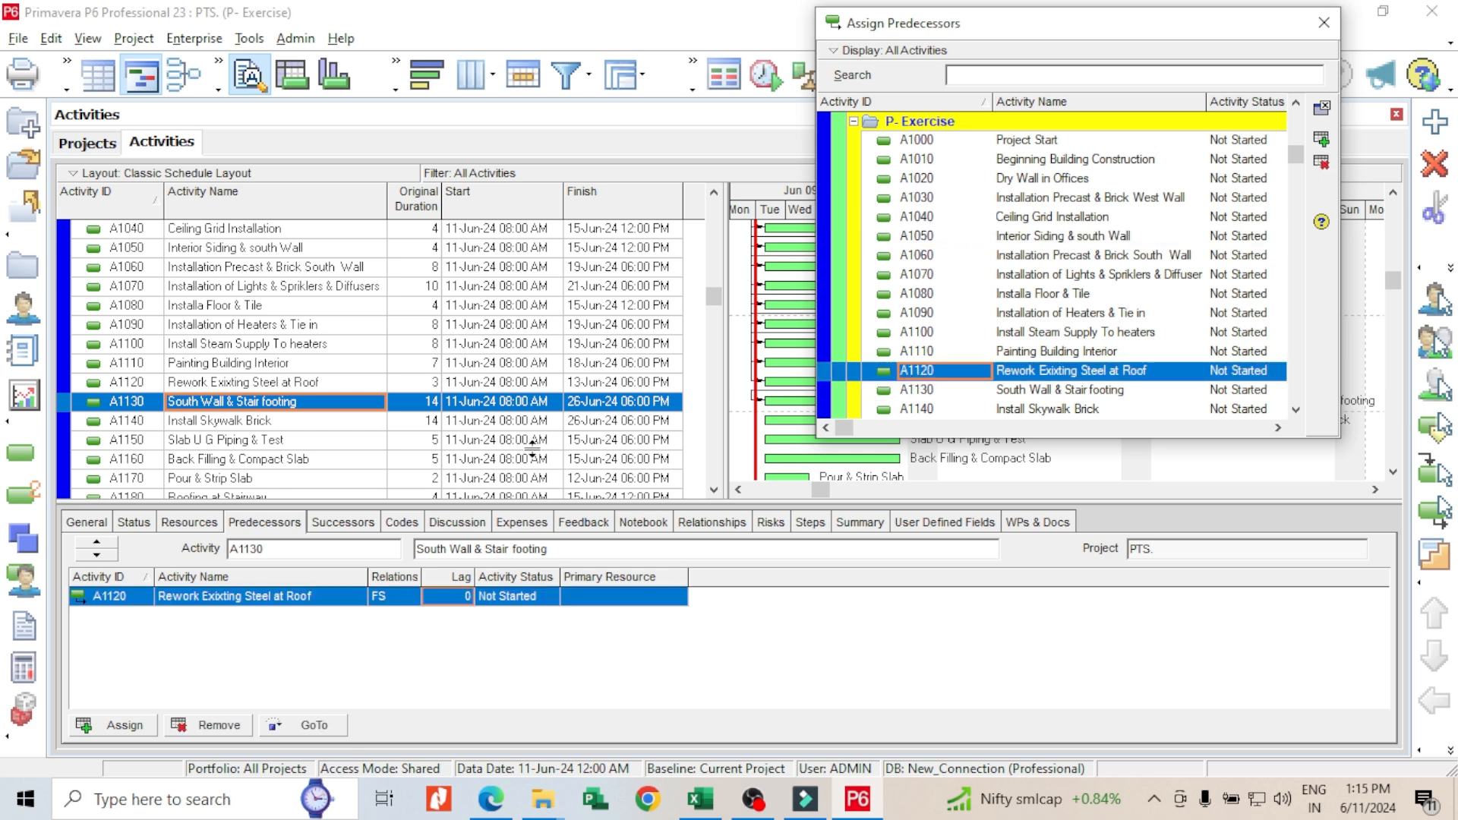
click(251, 423)
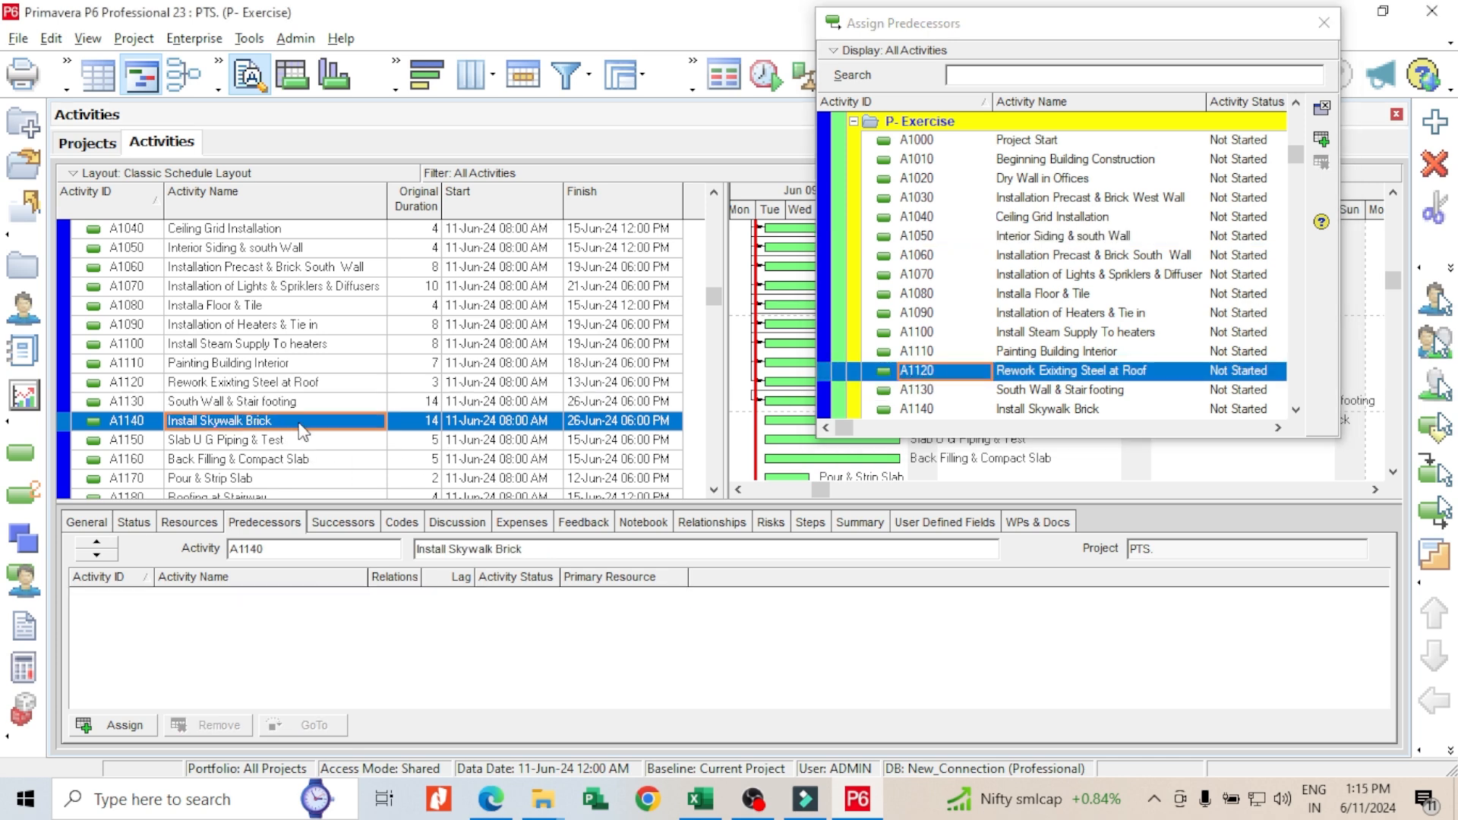
double_click(965, 377)
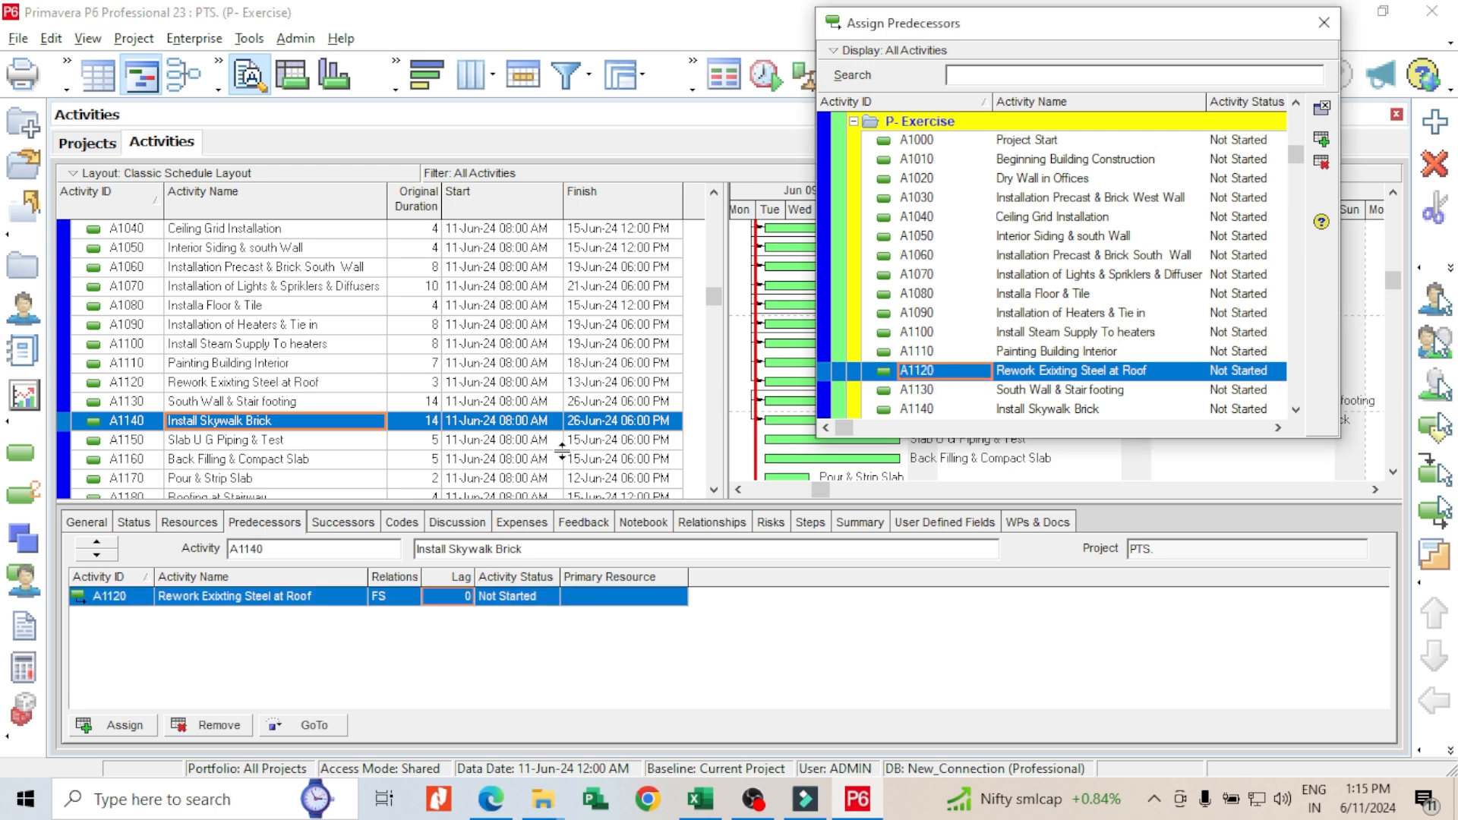
Step: Assign A1130 as predecessor of A1150 Slab U G Piping & Test, and A1150 as predecessor of A1160 Back Filling & Compact Slab
scroll(201, 451, down, 3)
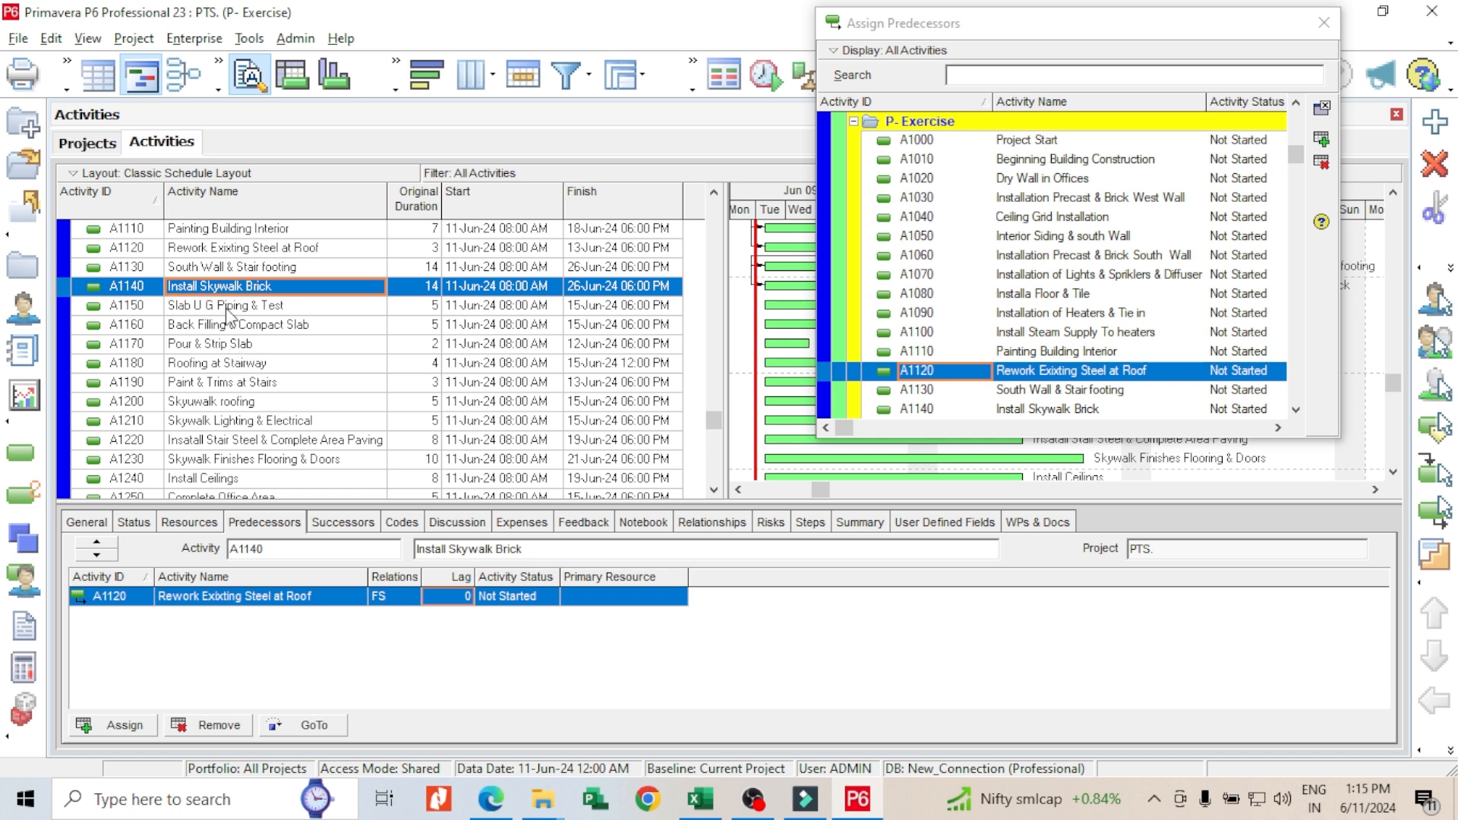
click(226, 308)
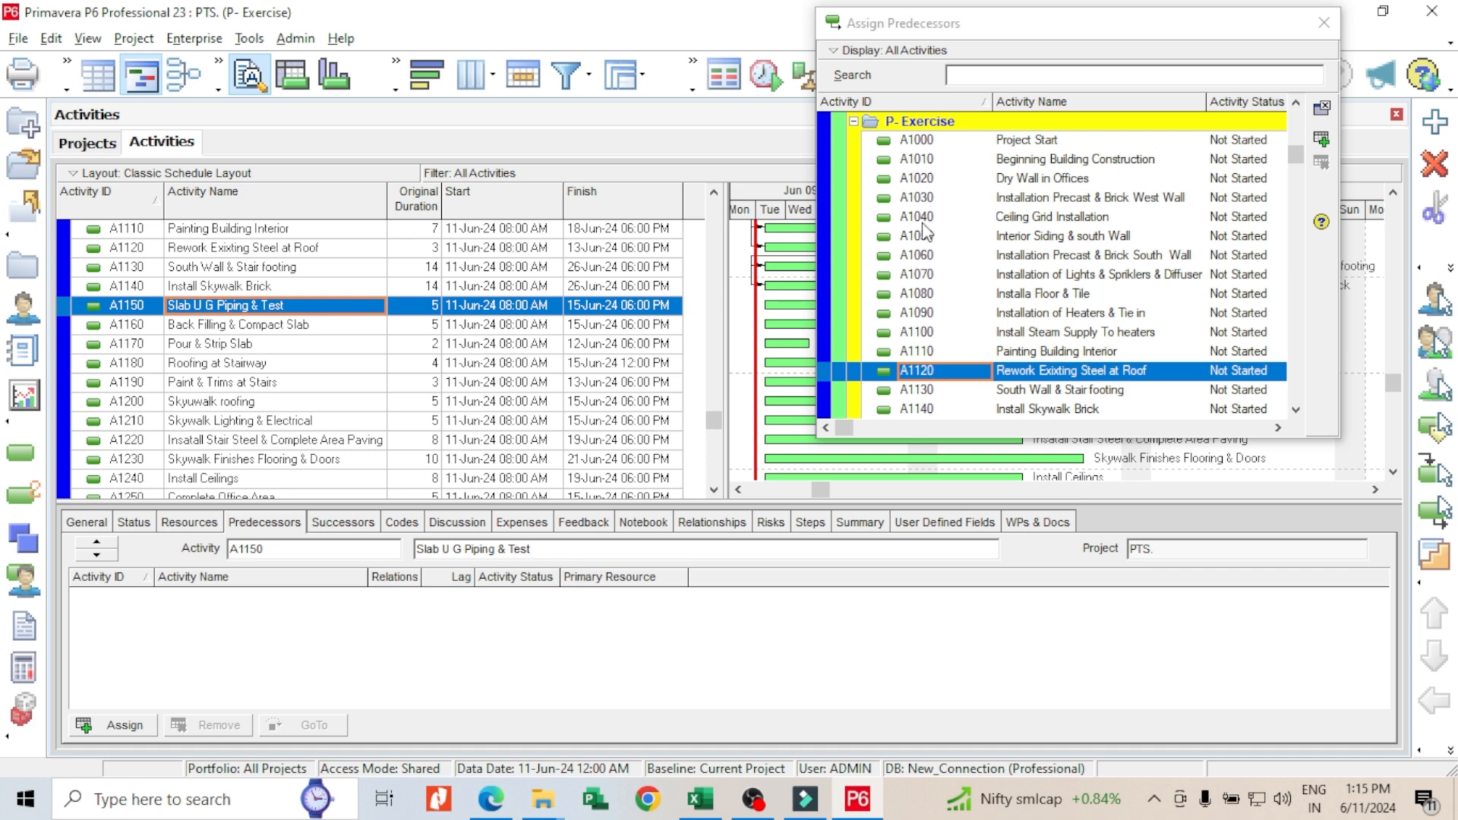
scroll(921, 340, down, 1)
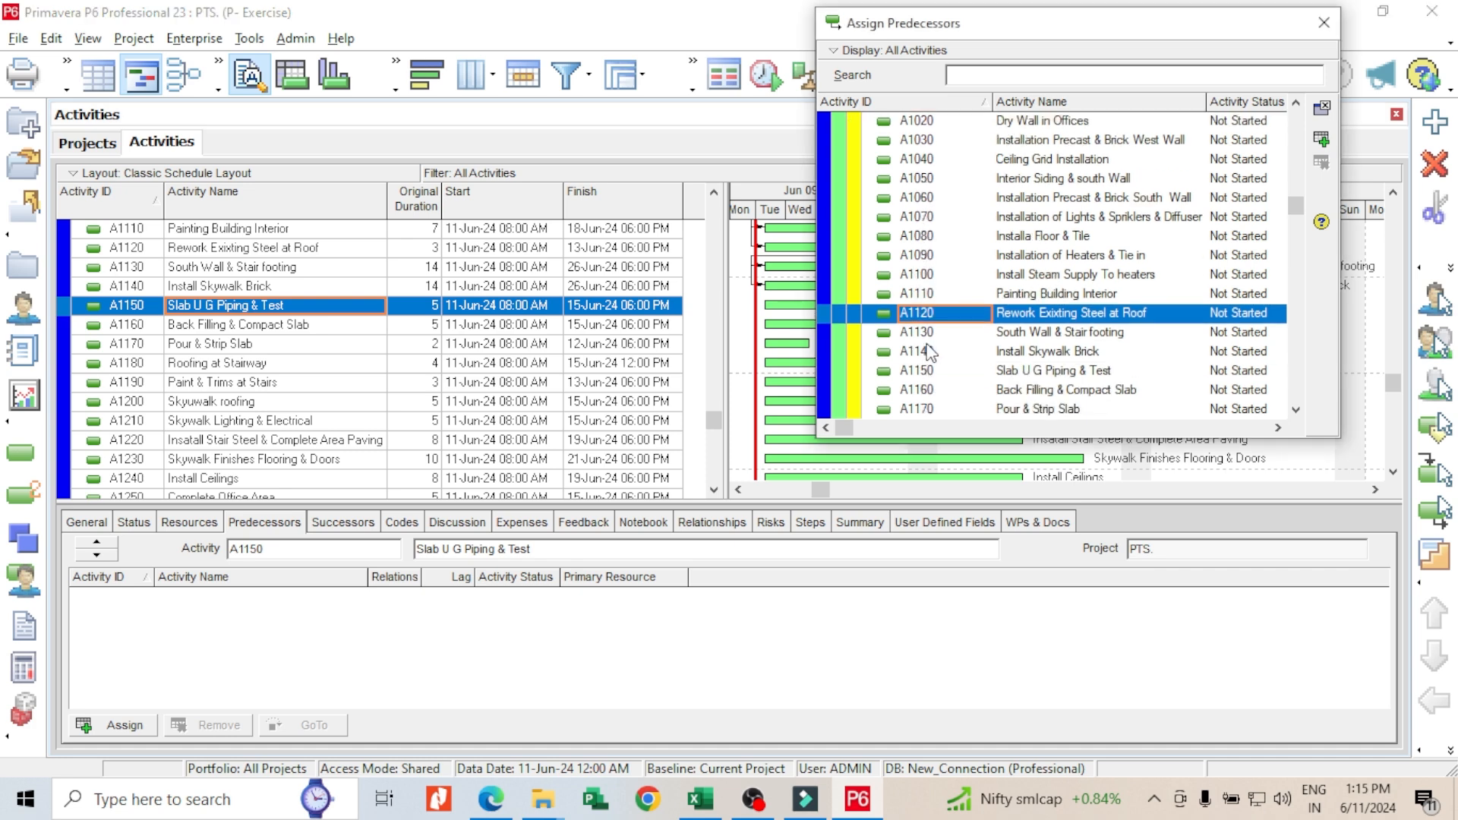
double_click(927, 334)
click(279, 331)
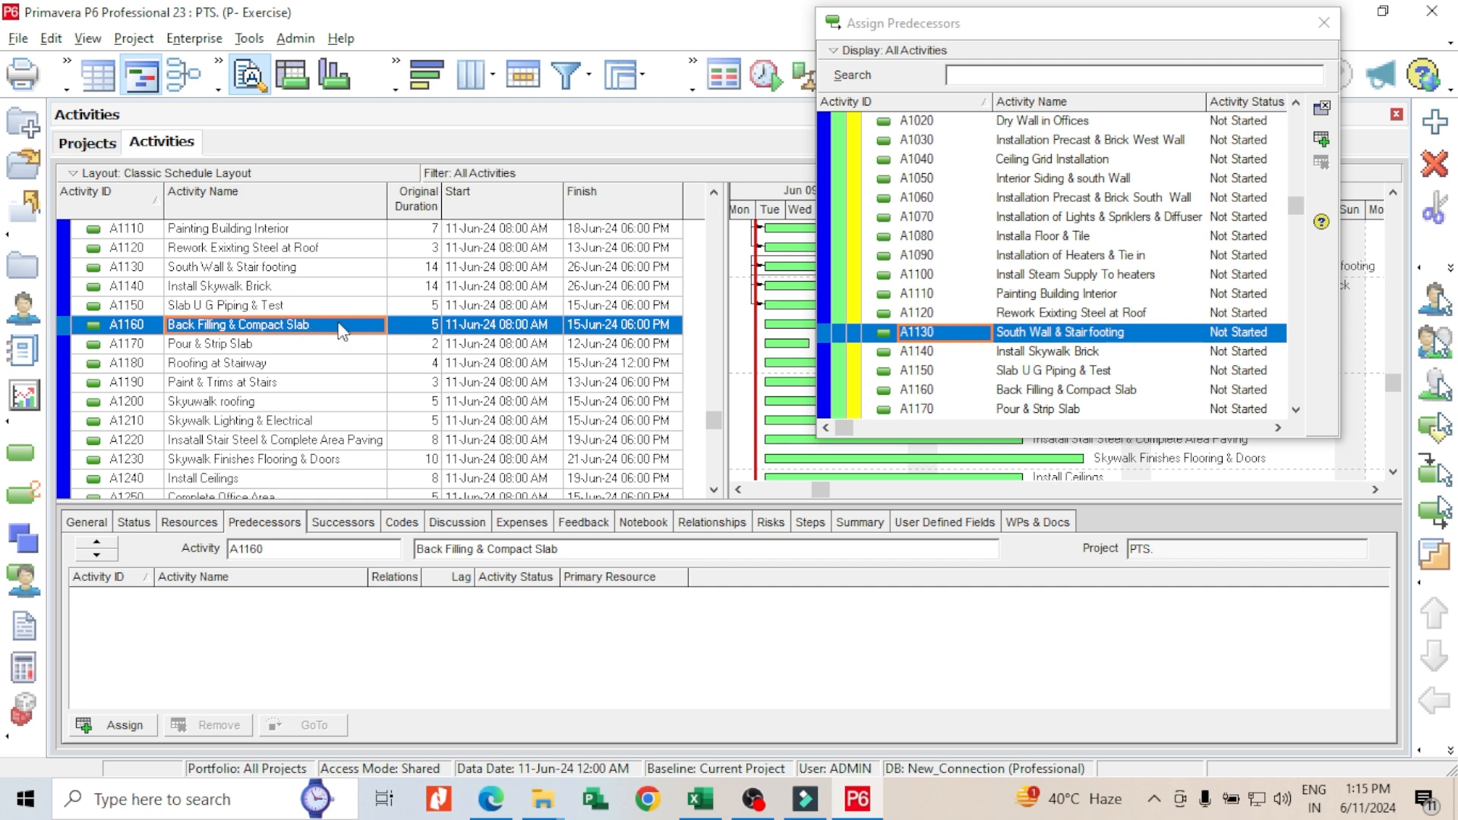
double_click(915, 371)
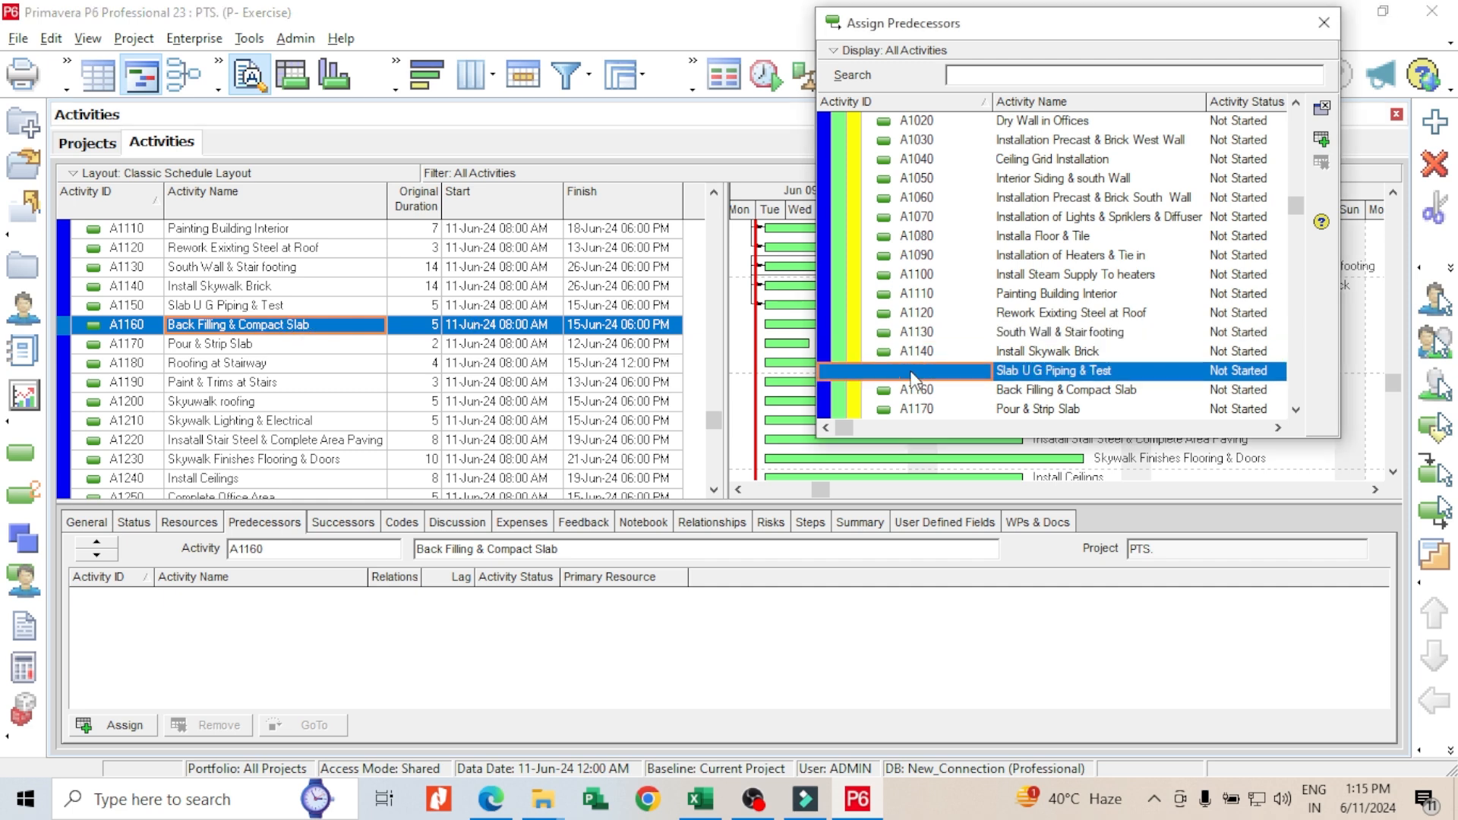
Step: Assign A1160 as predecessor of A1170 Pour & Strip Slab, and A1170 as predecessor of A1180 Roofing at Stairway
click(270, 345)
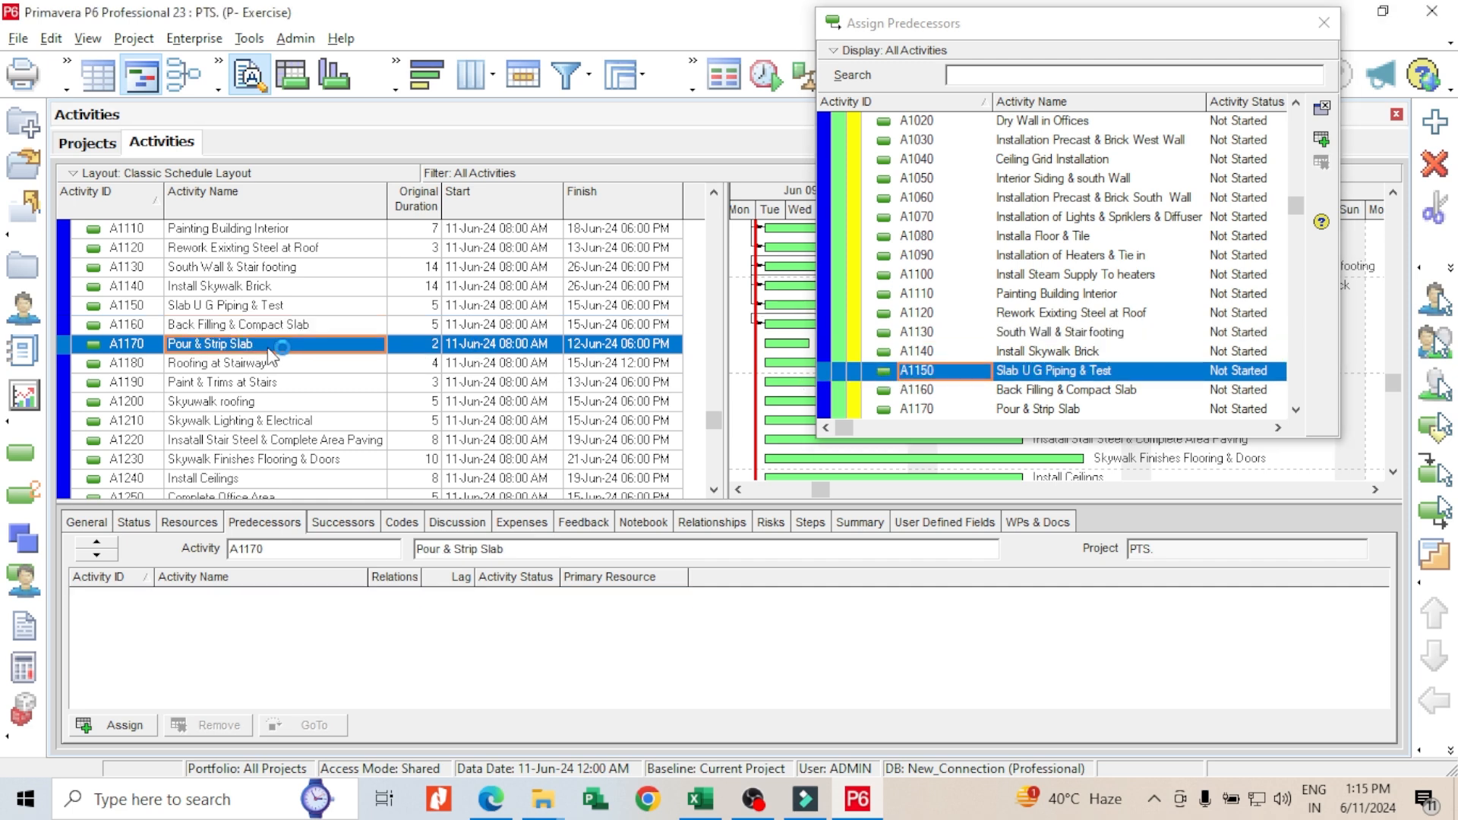
double_click(919, 390)
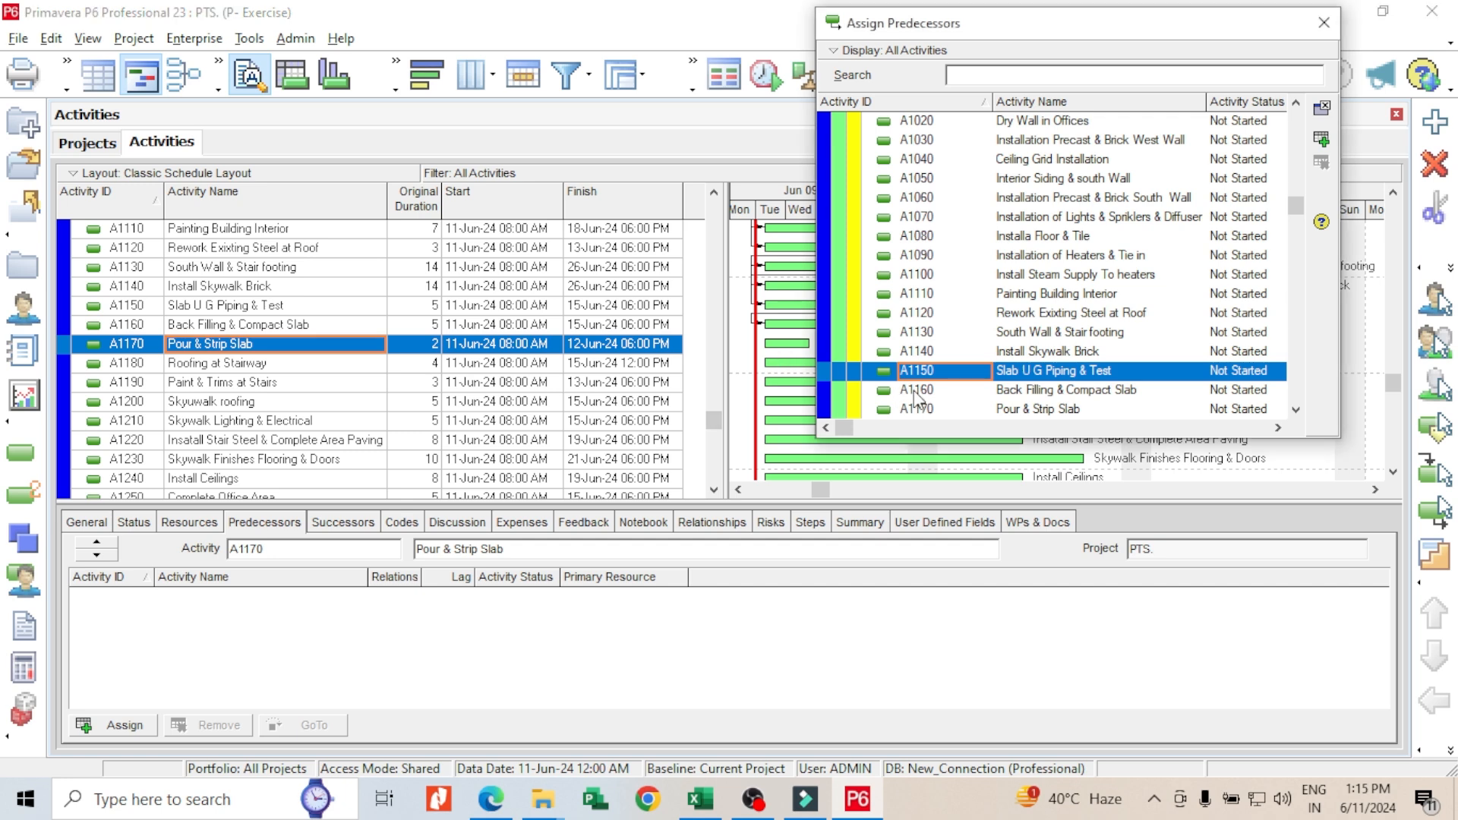
click(365, 362)
scroll(364, 360, down, 1)
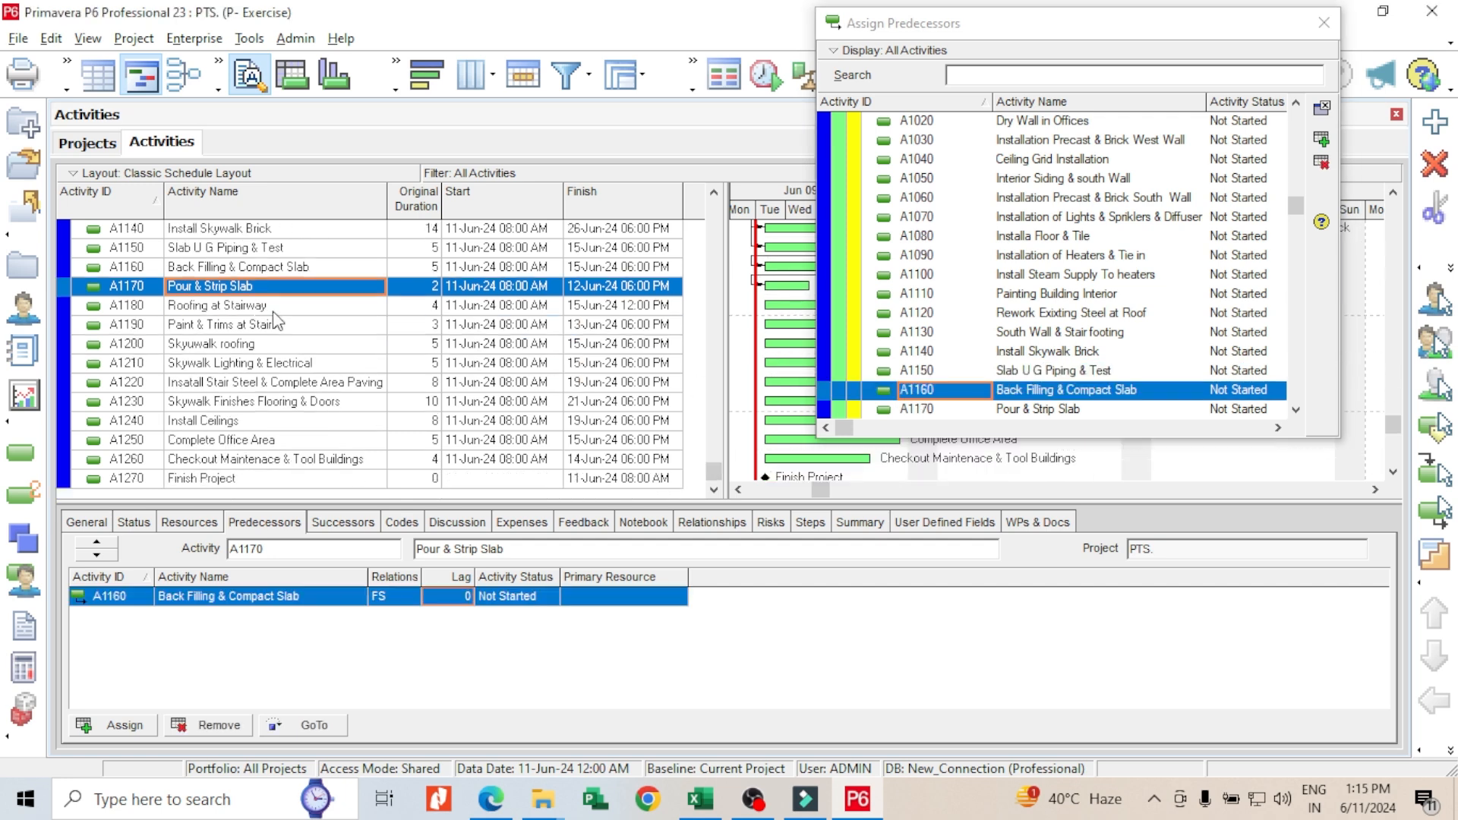
click(280, 307)
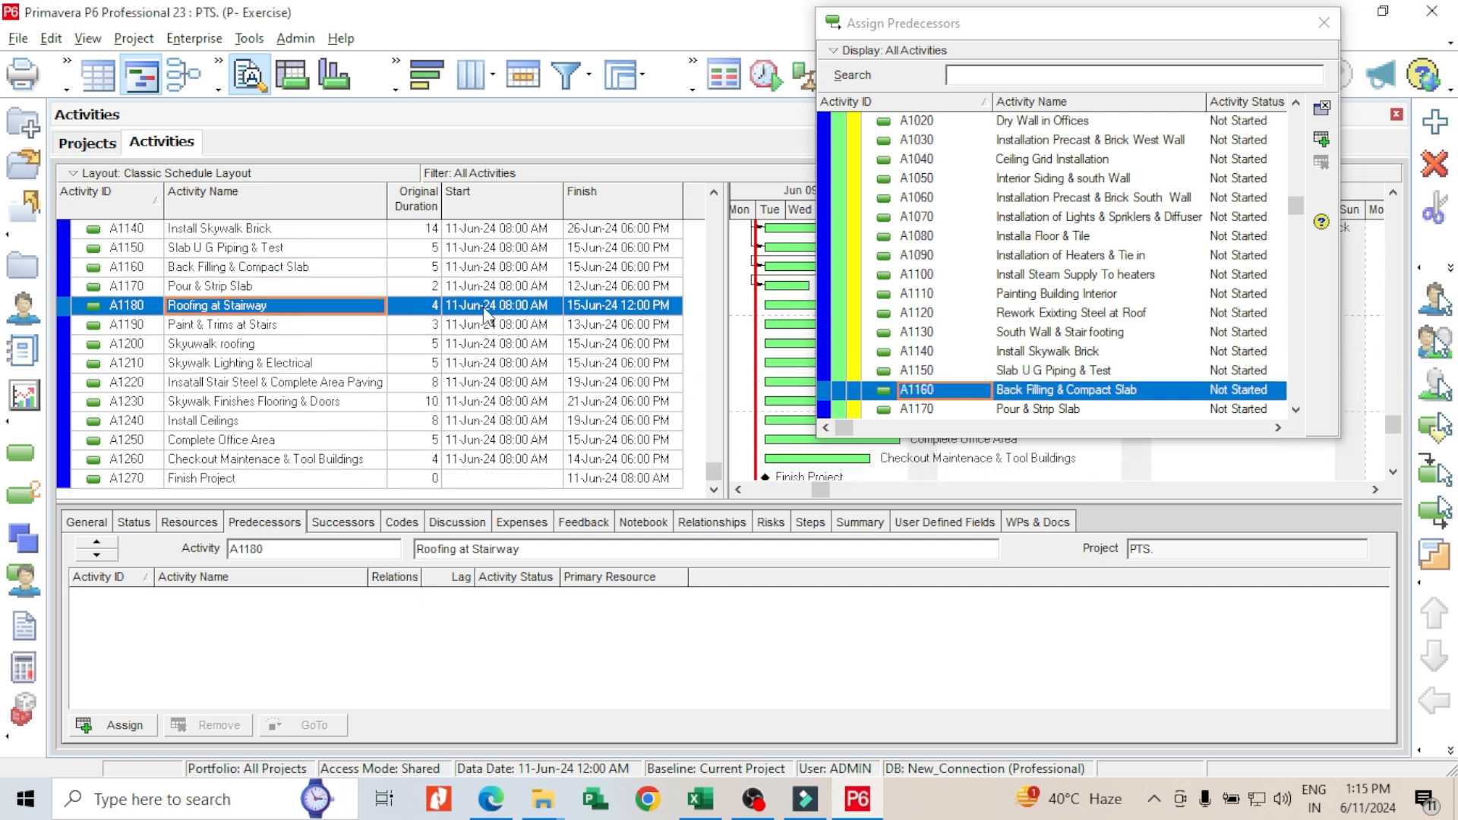
click(926, 416)
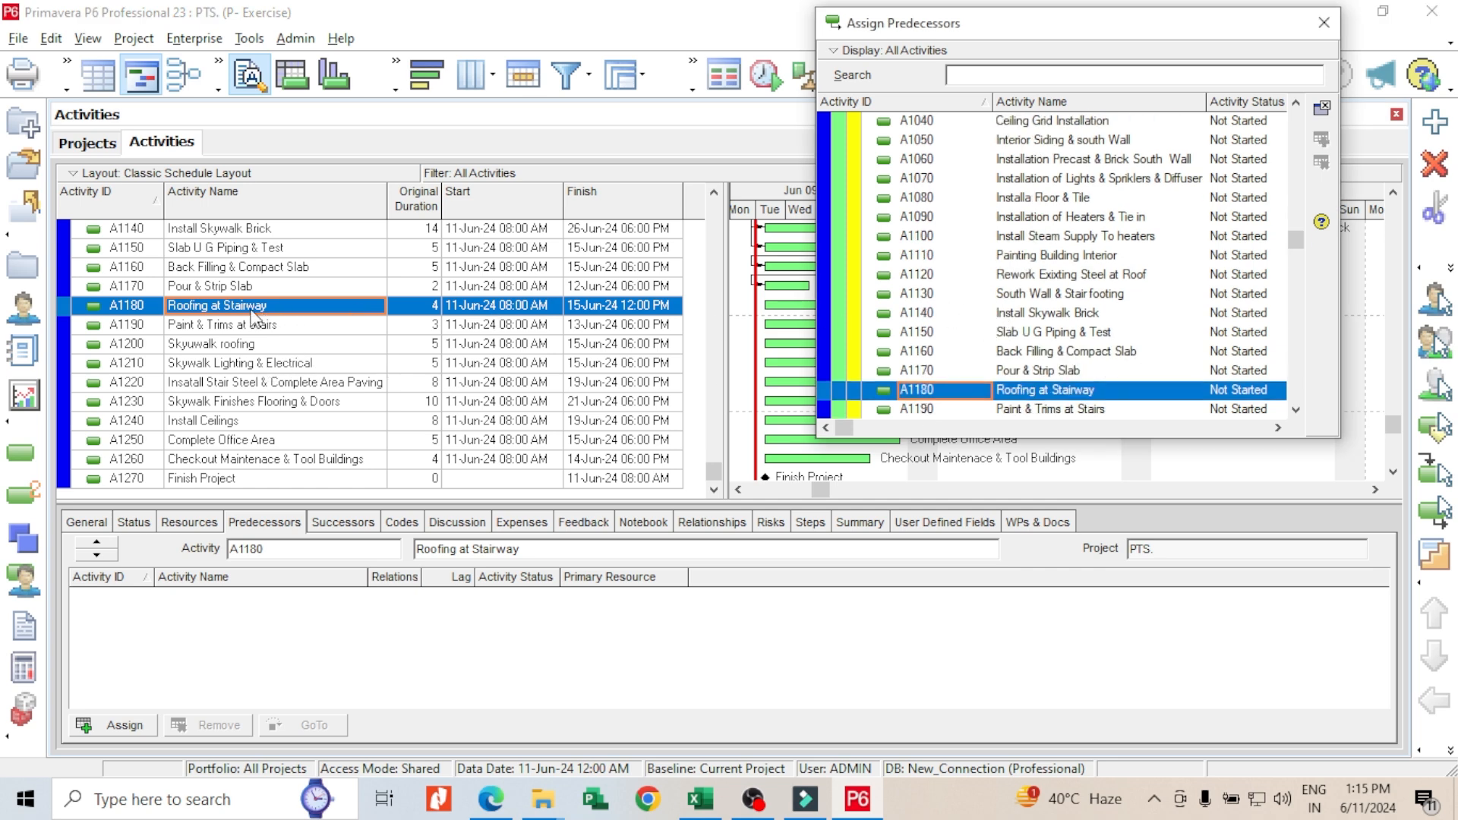
double_click(937, 372)
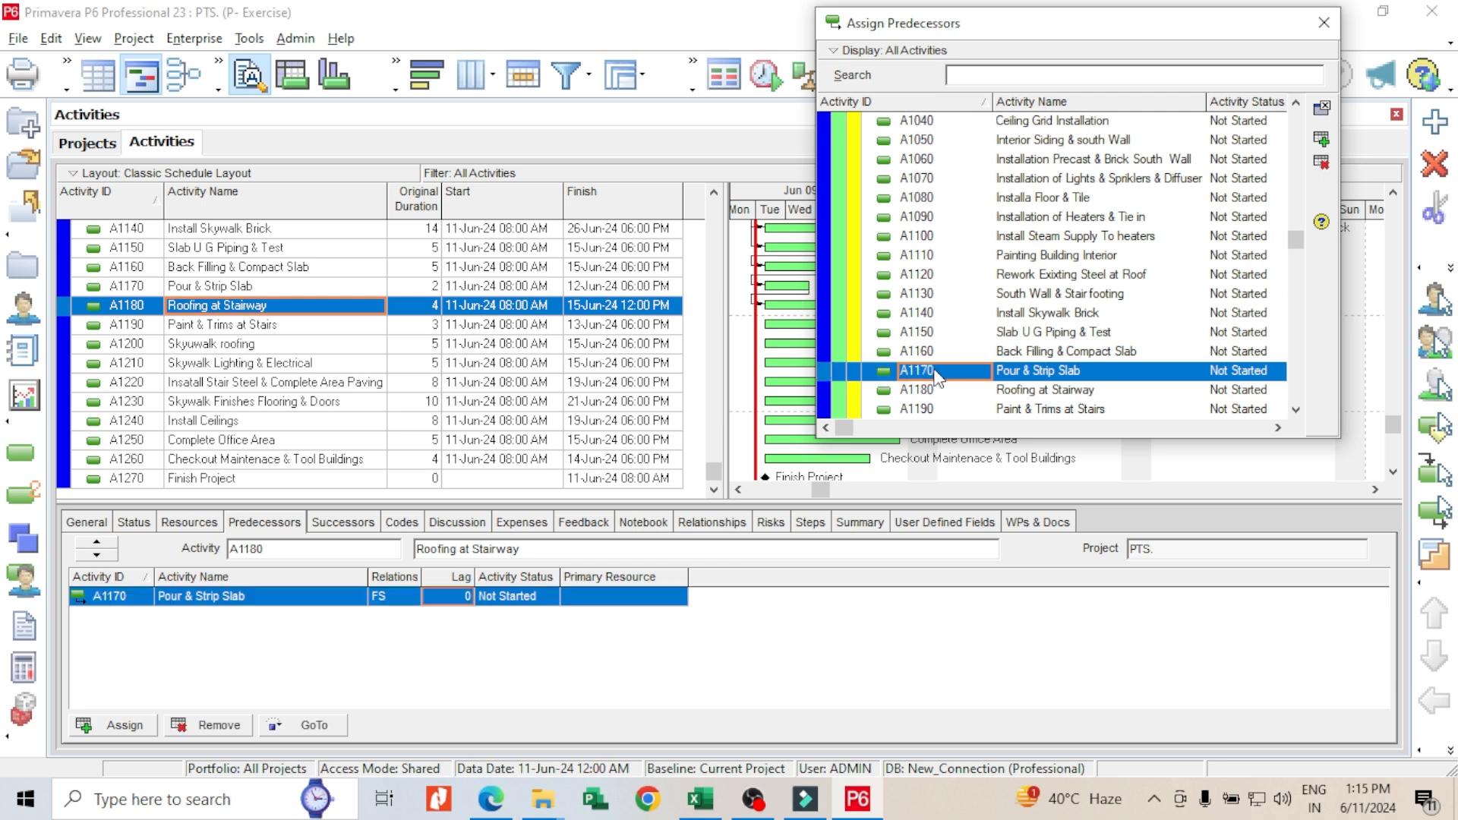
Step: Assign A1110 and A1180 as predecessors of A1190 Paint & Trims at Stairs, and A1140 as predecessor of A1200 Skyuwalk roofing
click(252, 325)
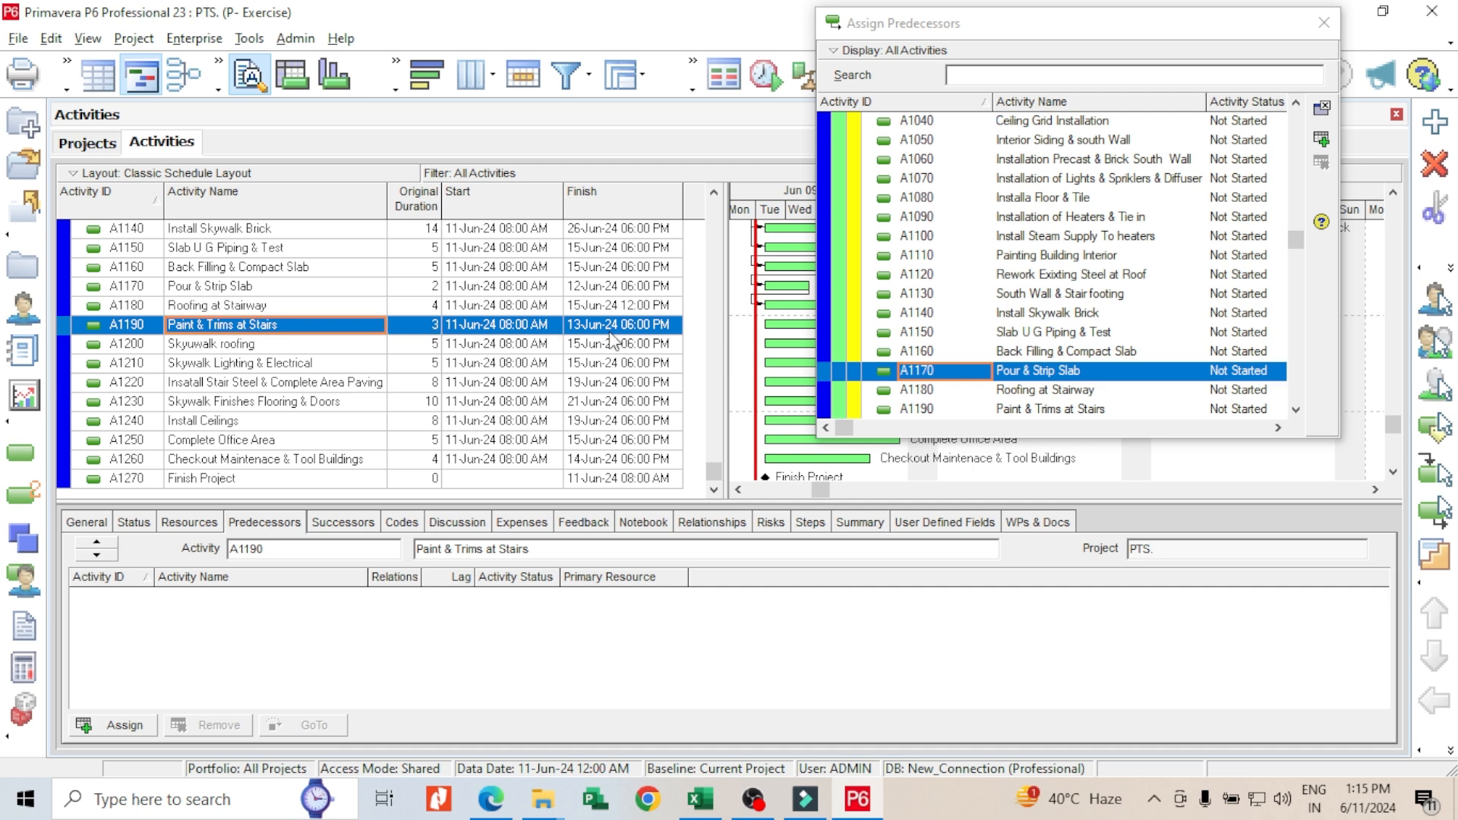
double_click(921, 257)
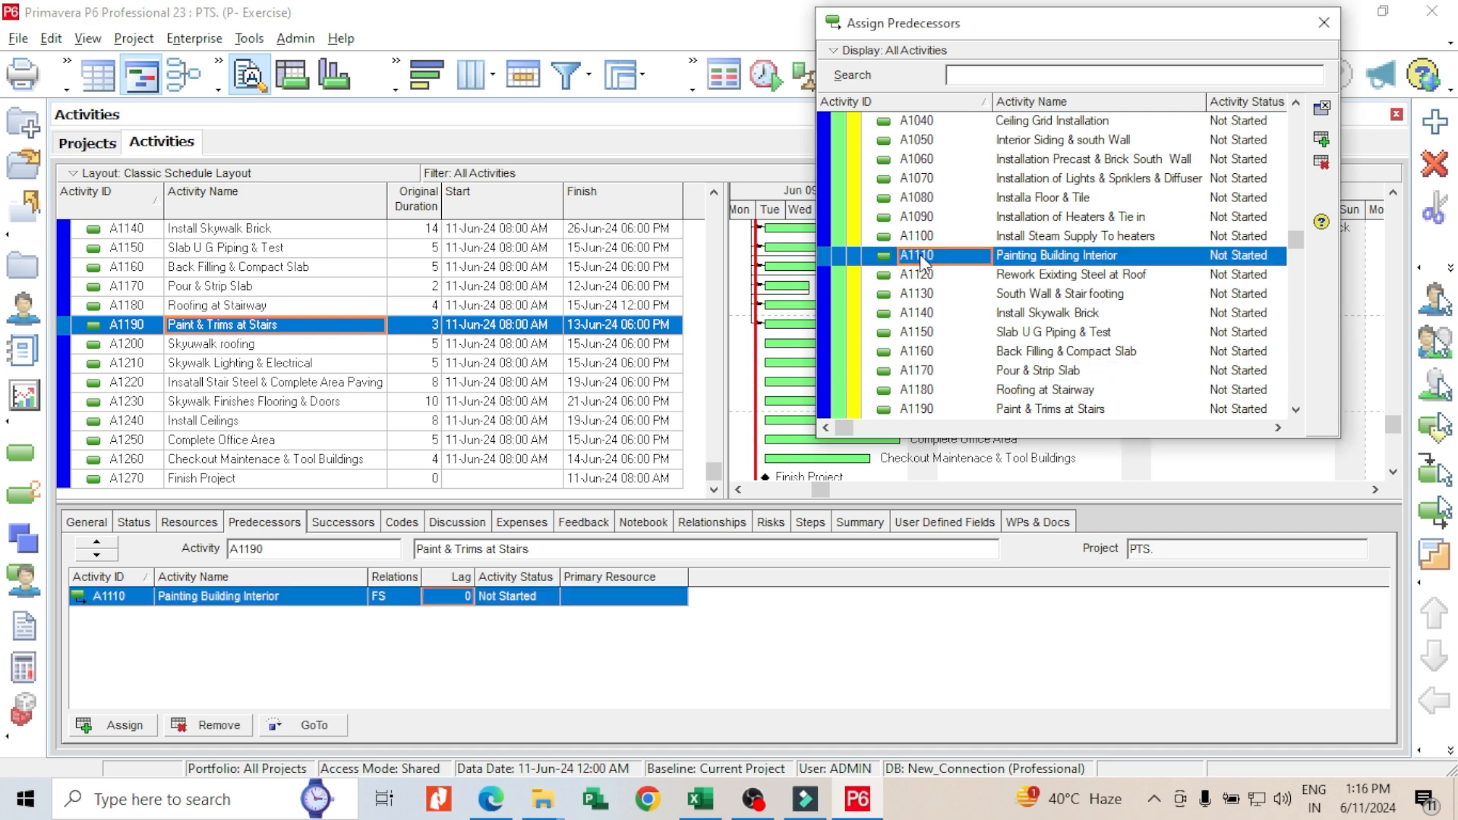
double_click(925, 389)
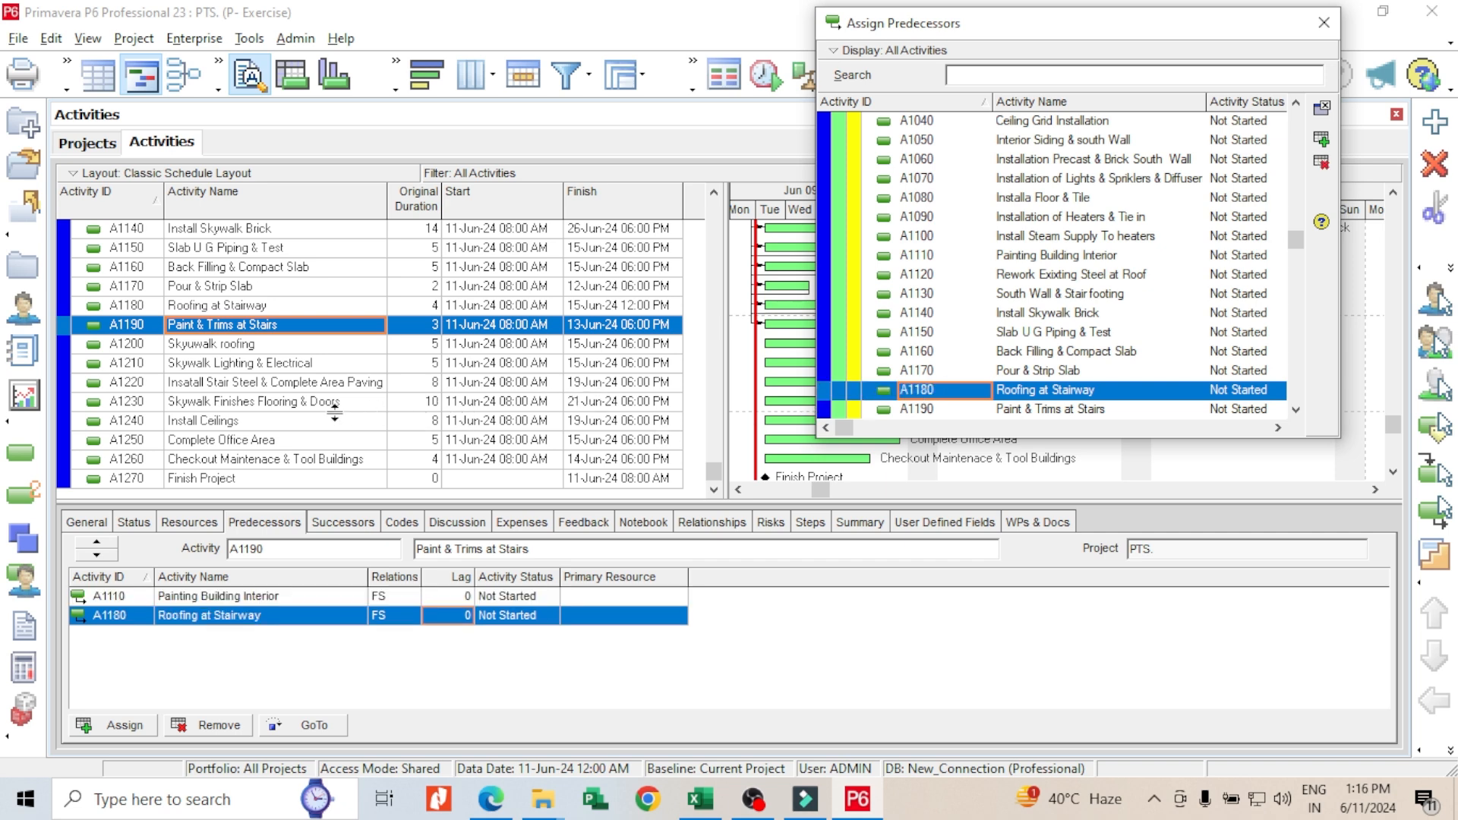
click(238, 351)
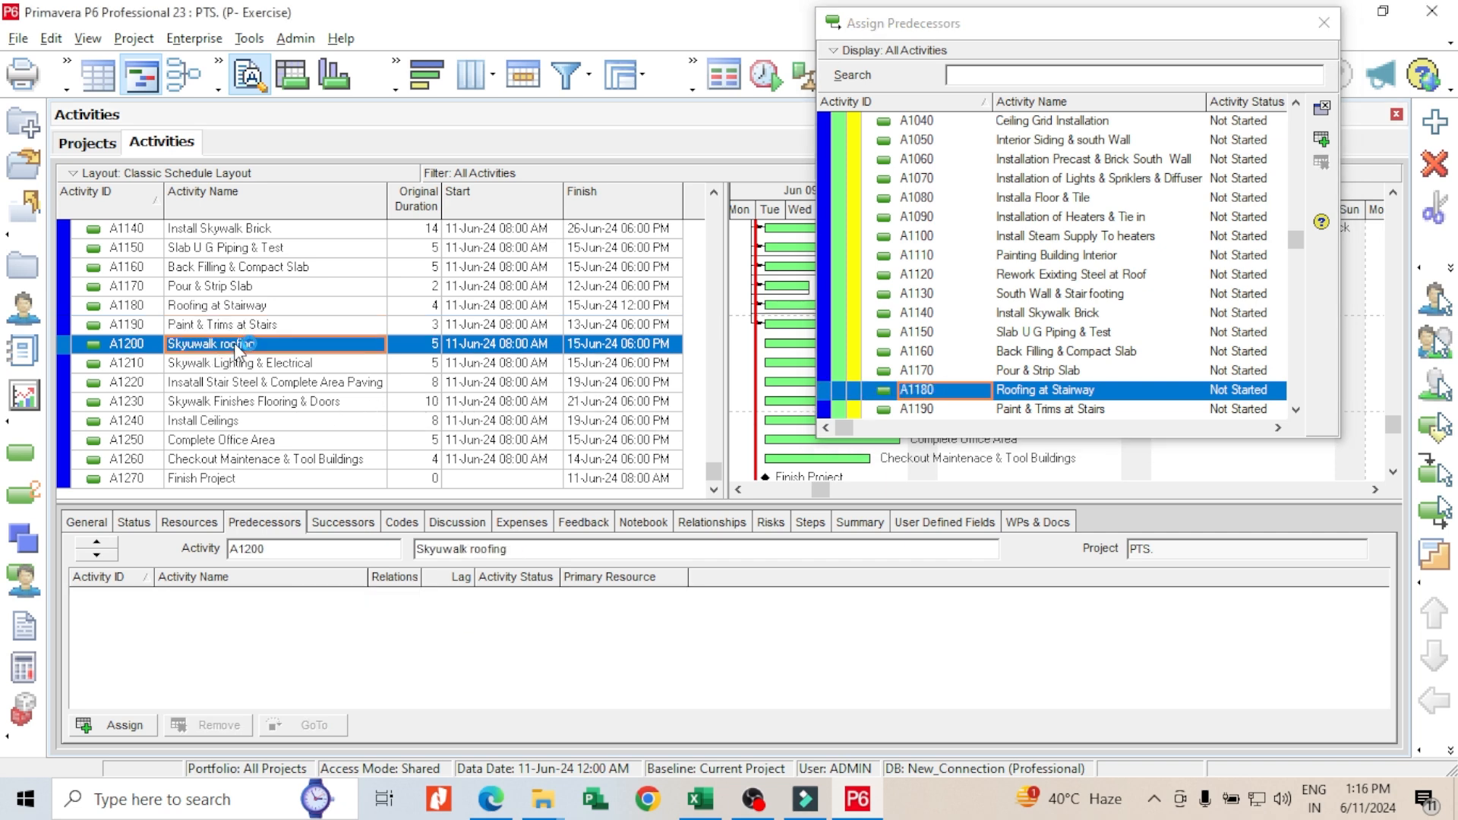
double_click(925, 316)
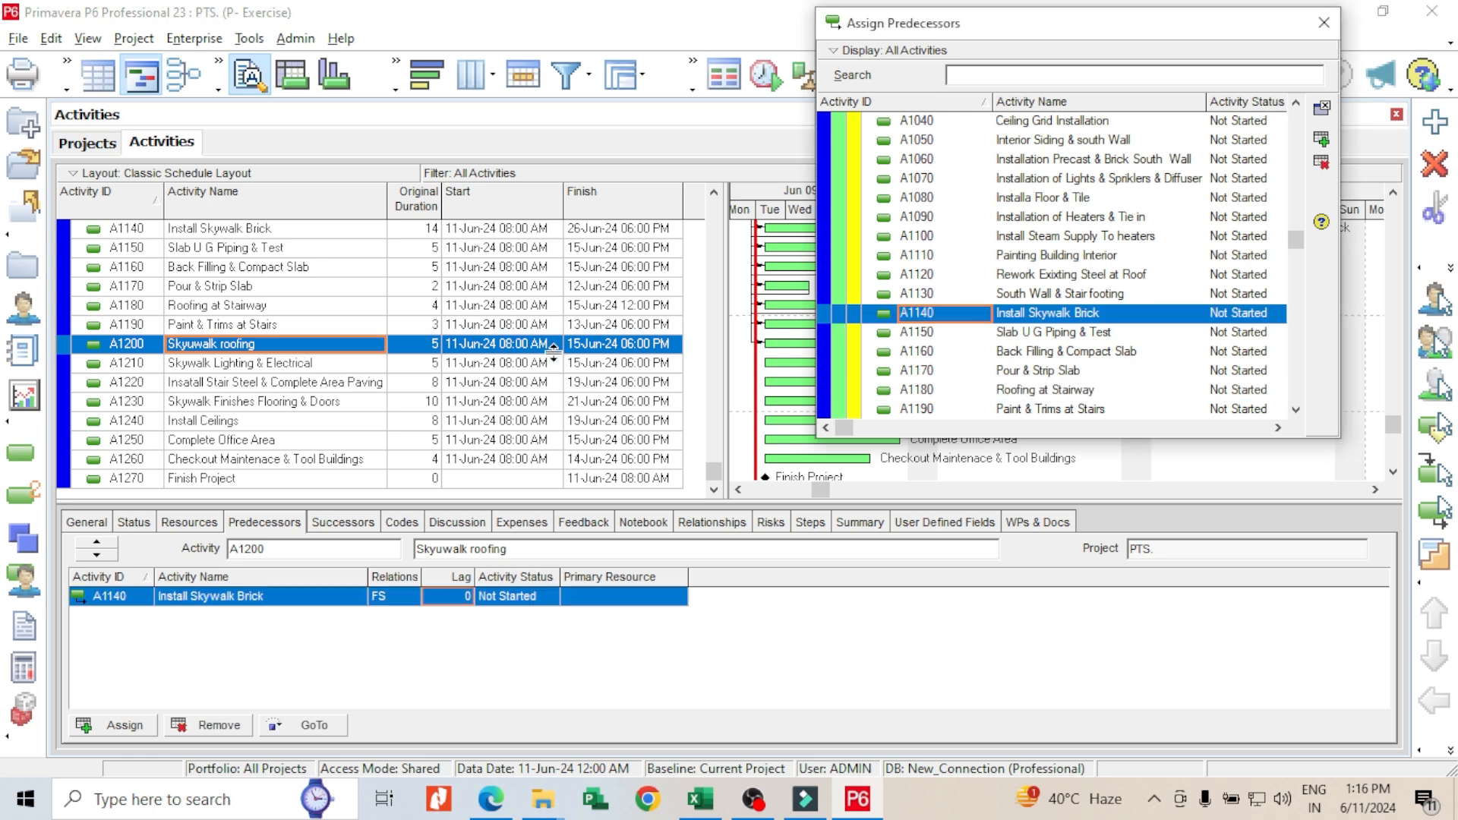
Step: Assign A1200 Skyuwalk roofing as predecessor of A1210 Skywalk Lighting & Electrical
click(341, 367)
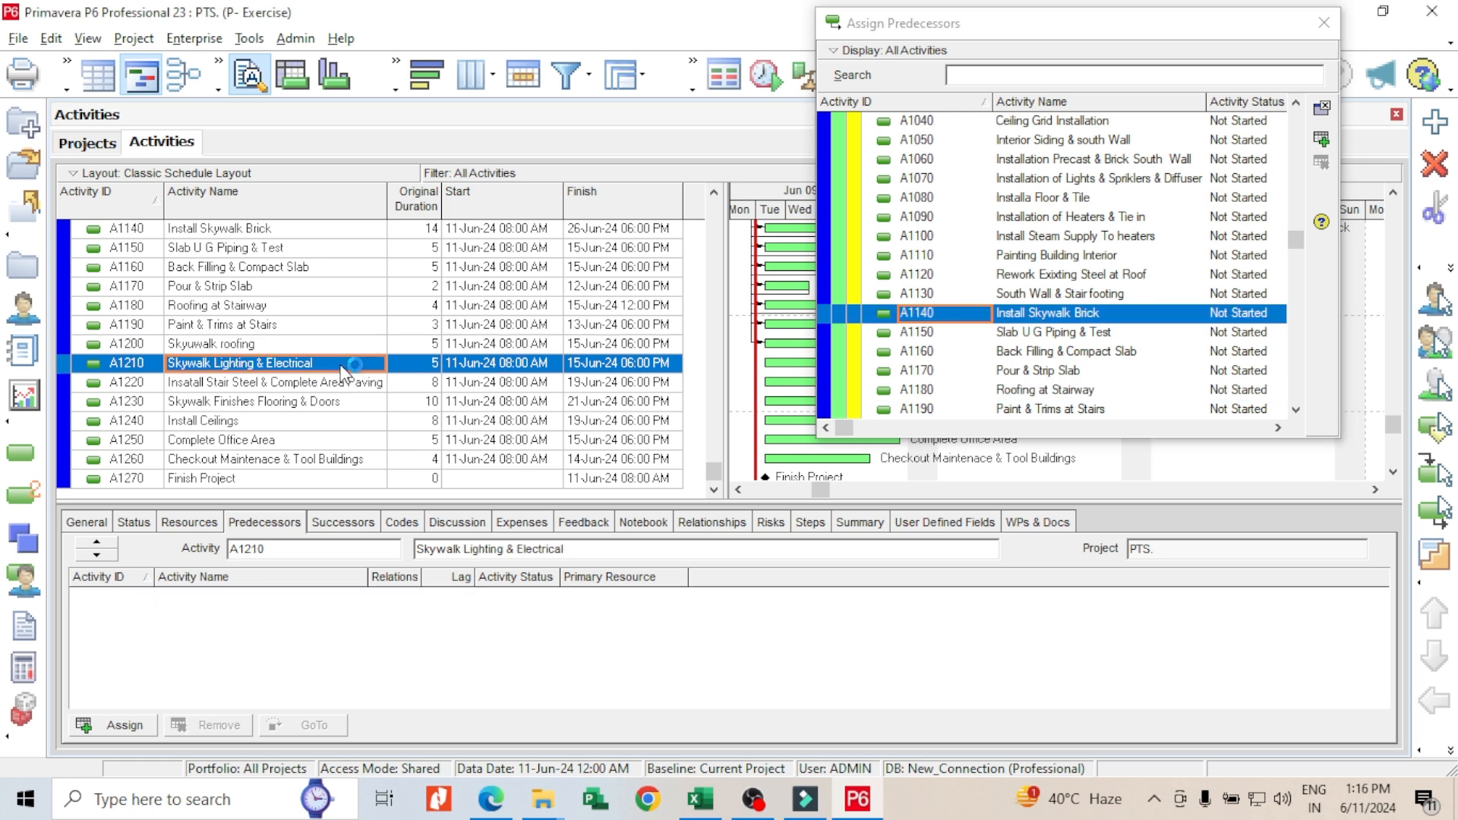
scroll(921, 372, down, 3)
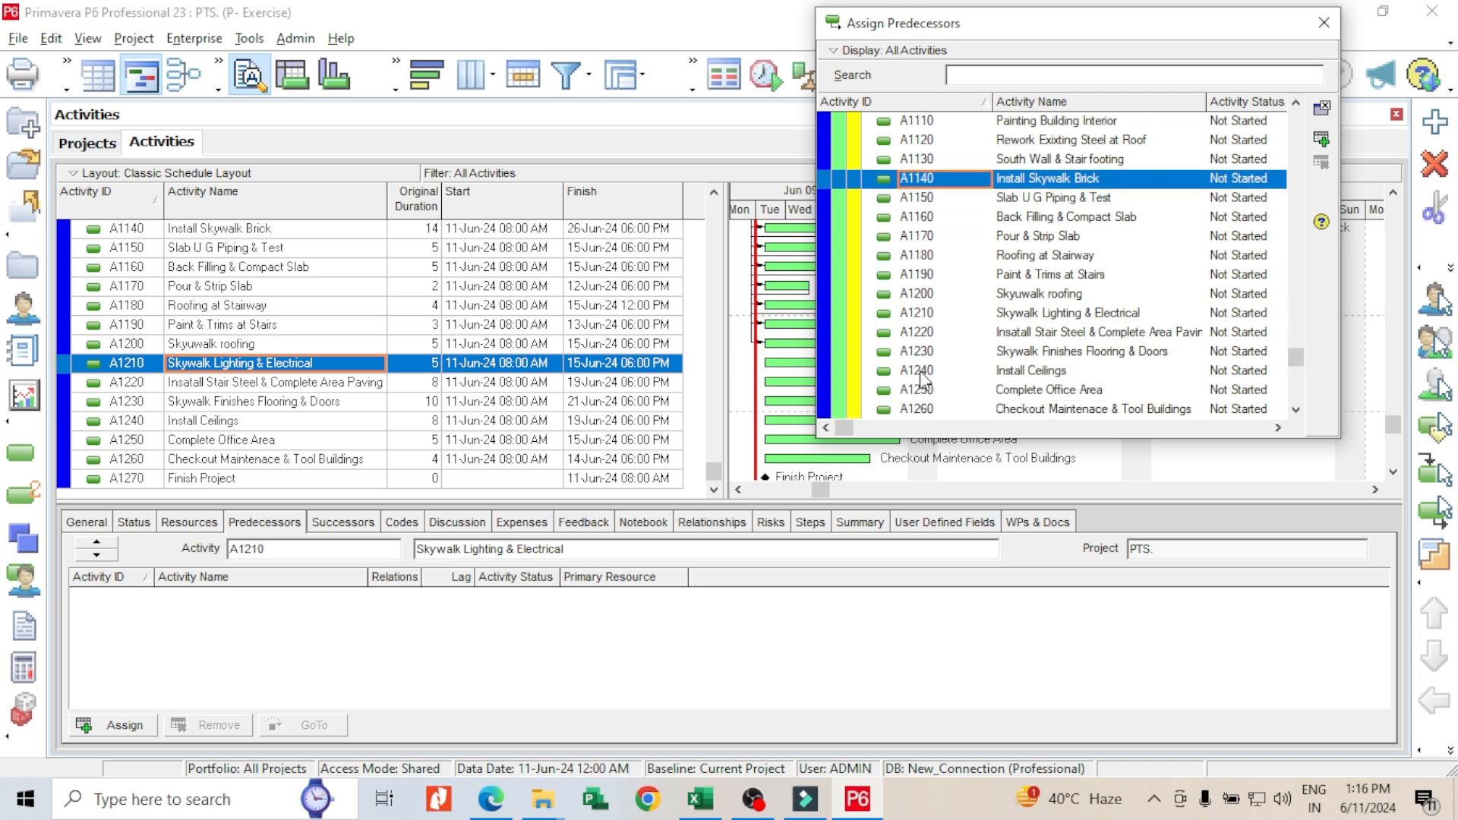
click(932, 296)
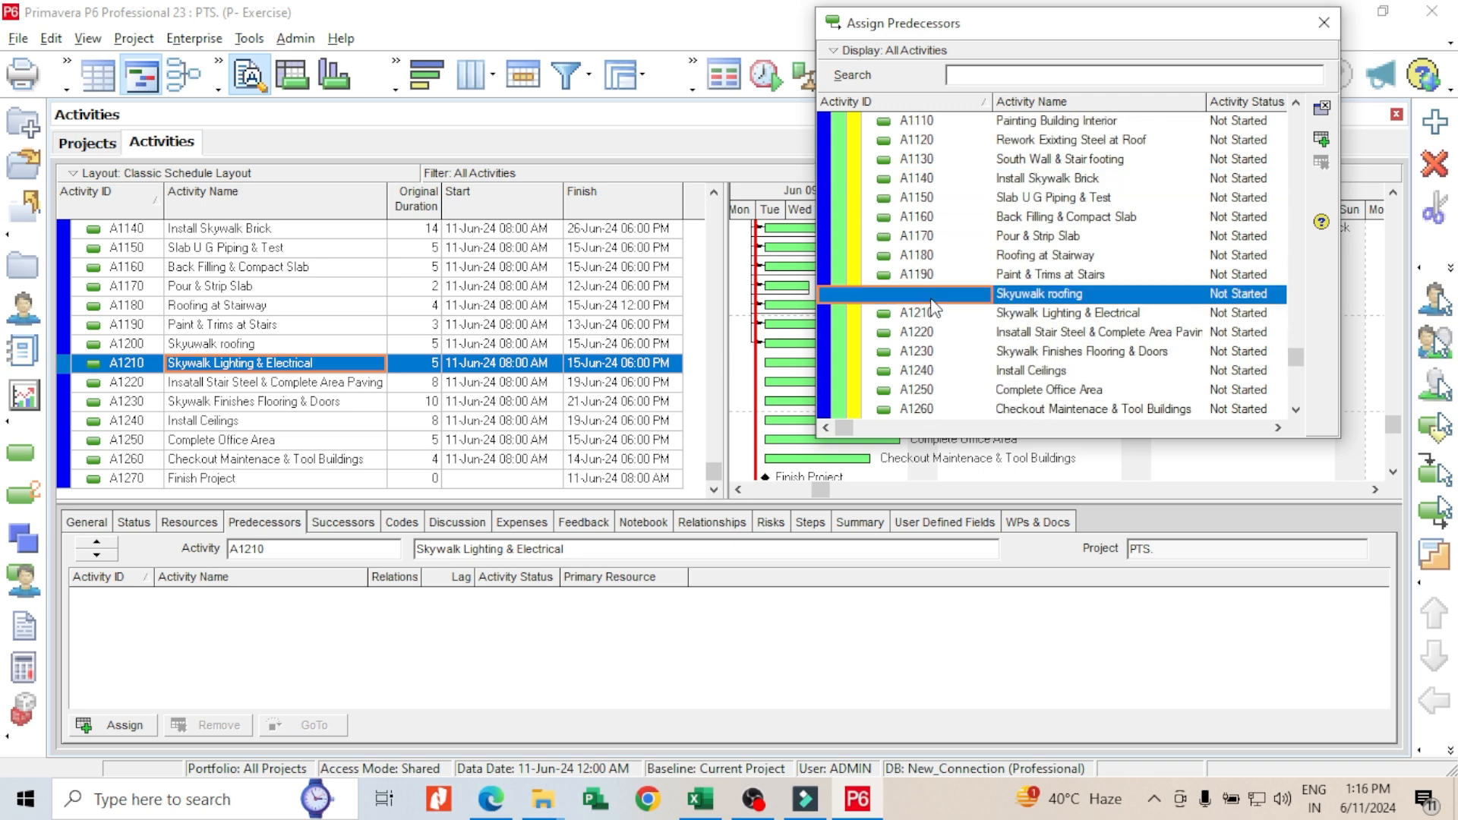
Step: Assign A1060 Installation Precast & Brick South Wall and A1140 Install Skywalk Brick as predecessors of A1220
click(324, 383)
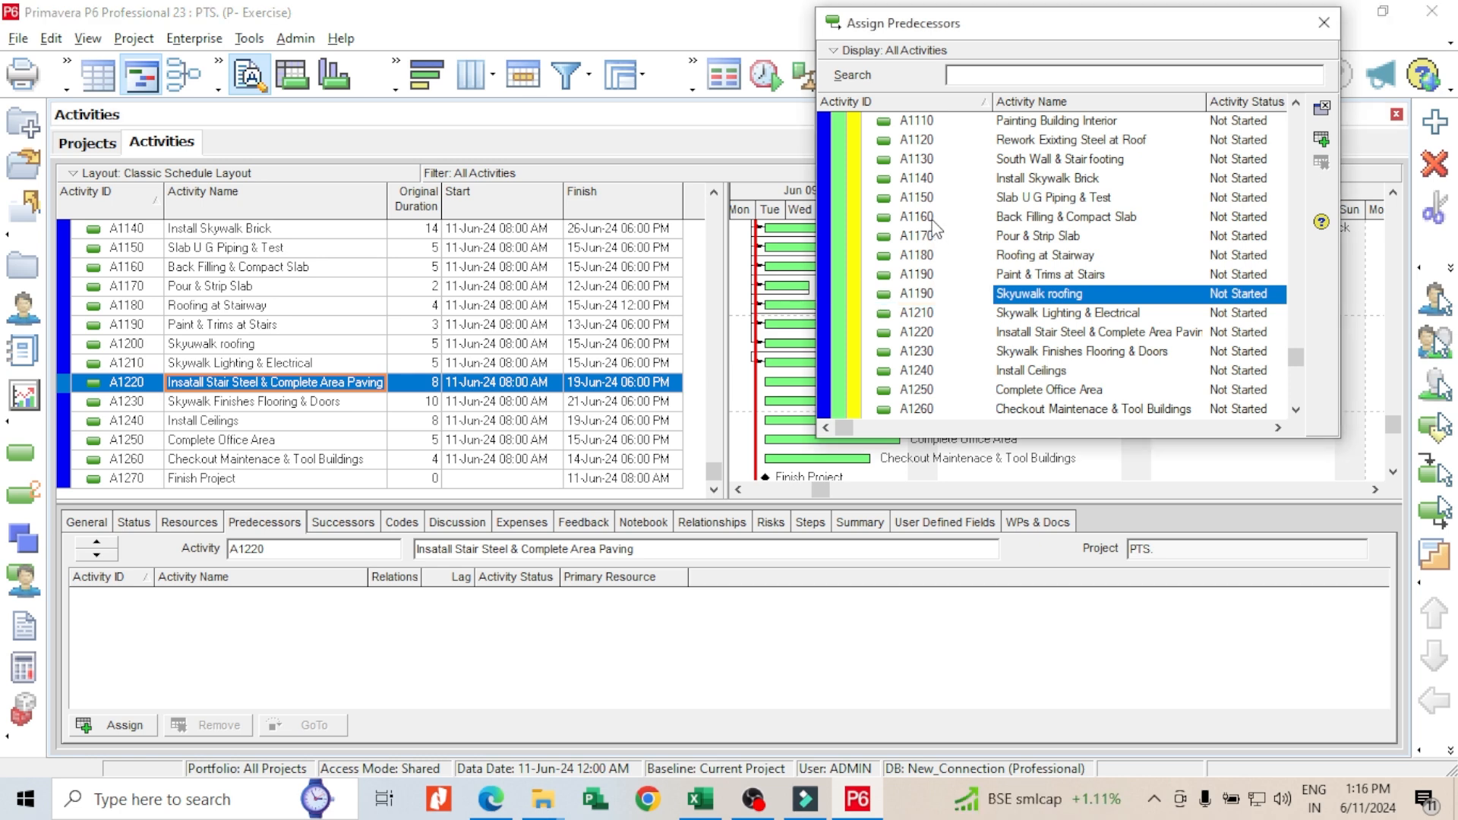
scroll(939, 220, up, 3)
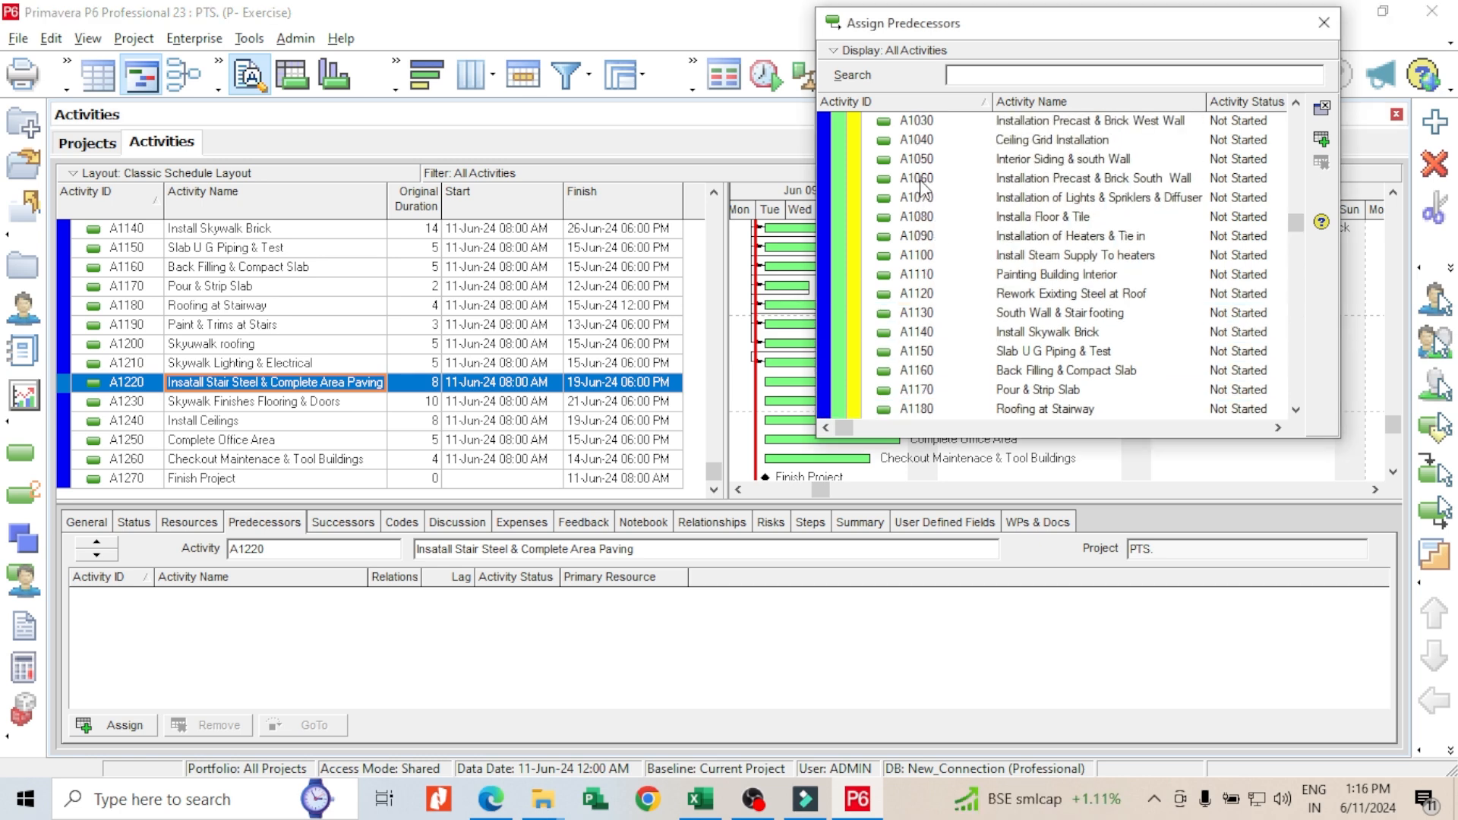
double_click(941, 178)
scroll(953, 273, down, 2)
scroll(954, 314, down, 2)
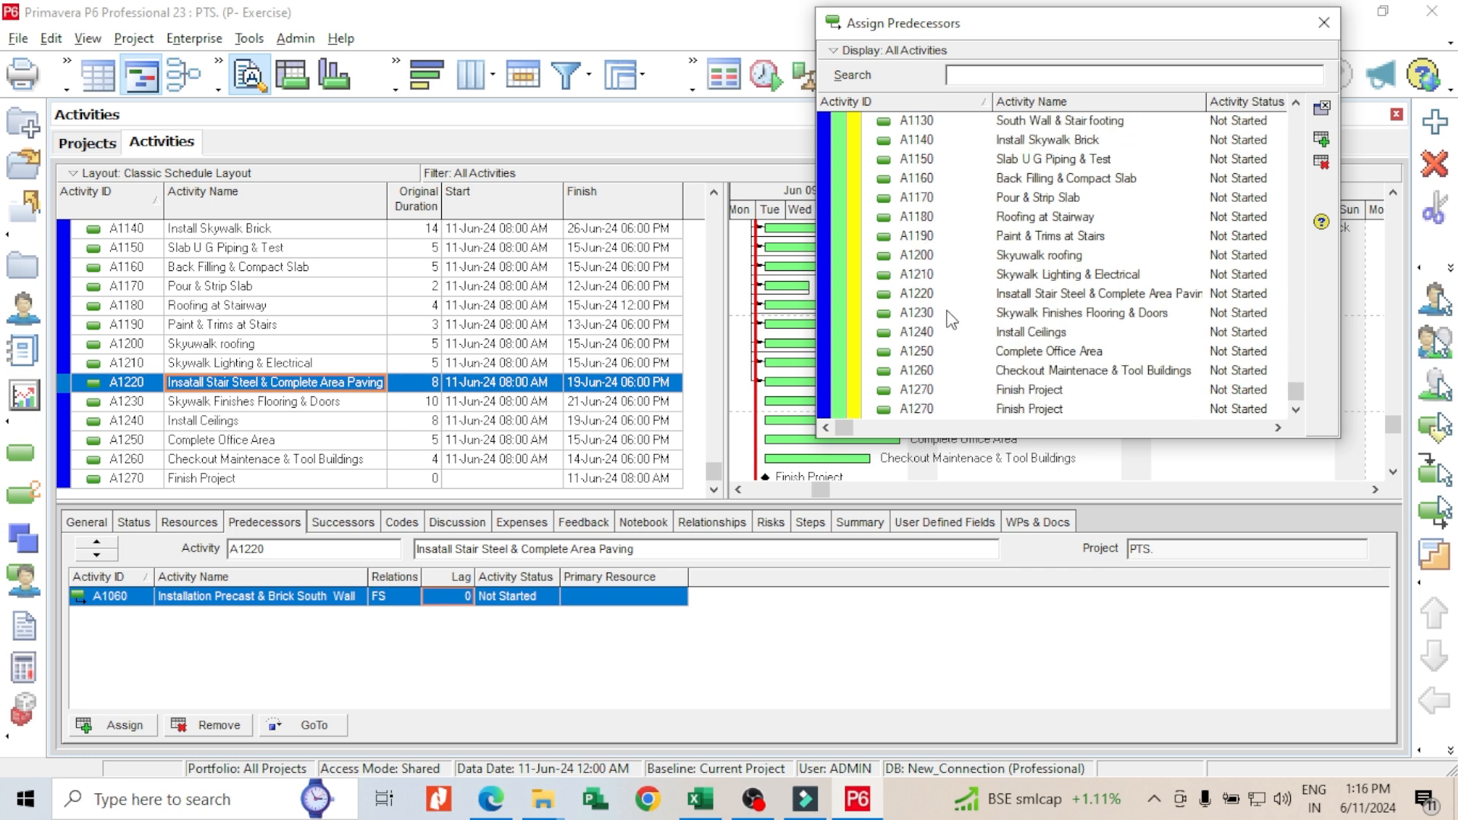
double_click(919, 141)
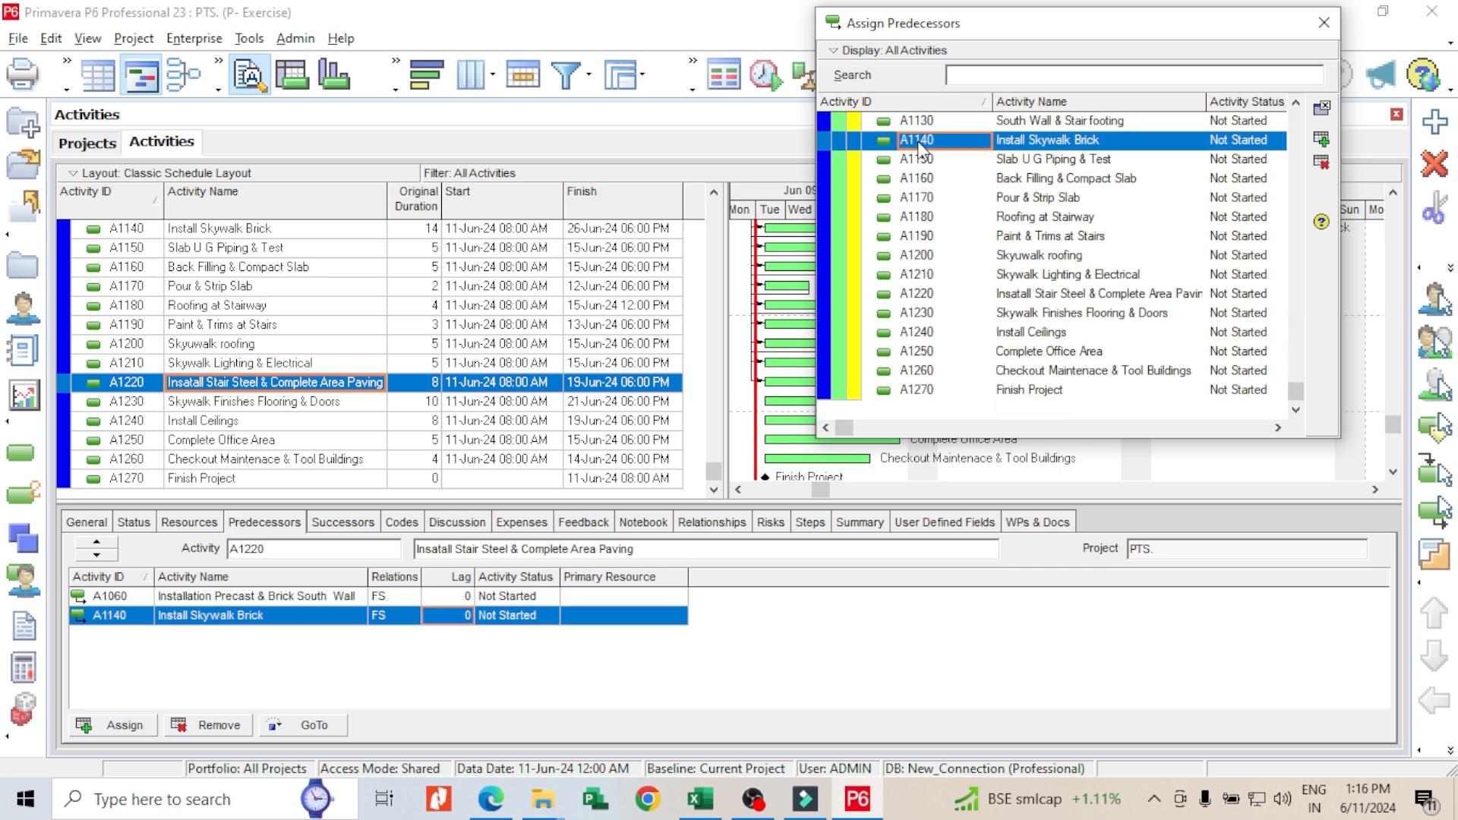
Step: Assign A1210 as predecessor of A1230 Skywalk Finishes Flooring & Doors with an SS relationship and a lag of 3
click(358, 404)
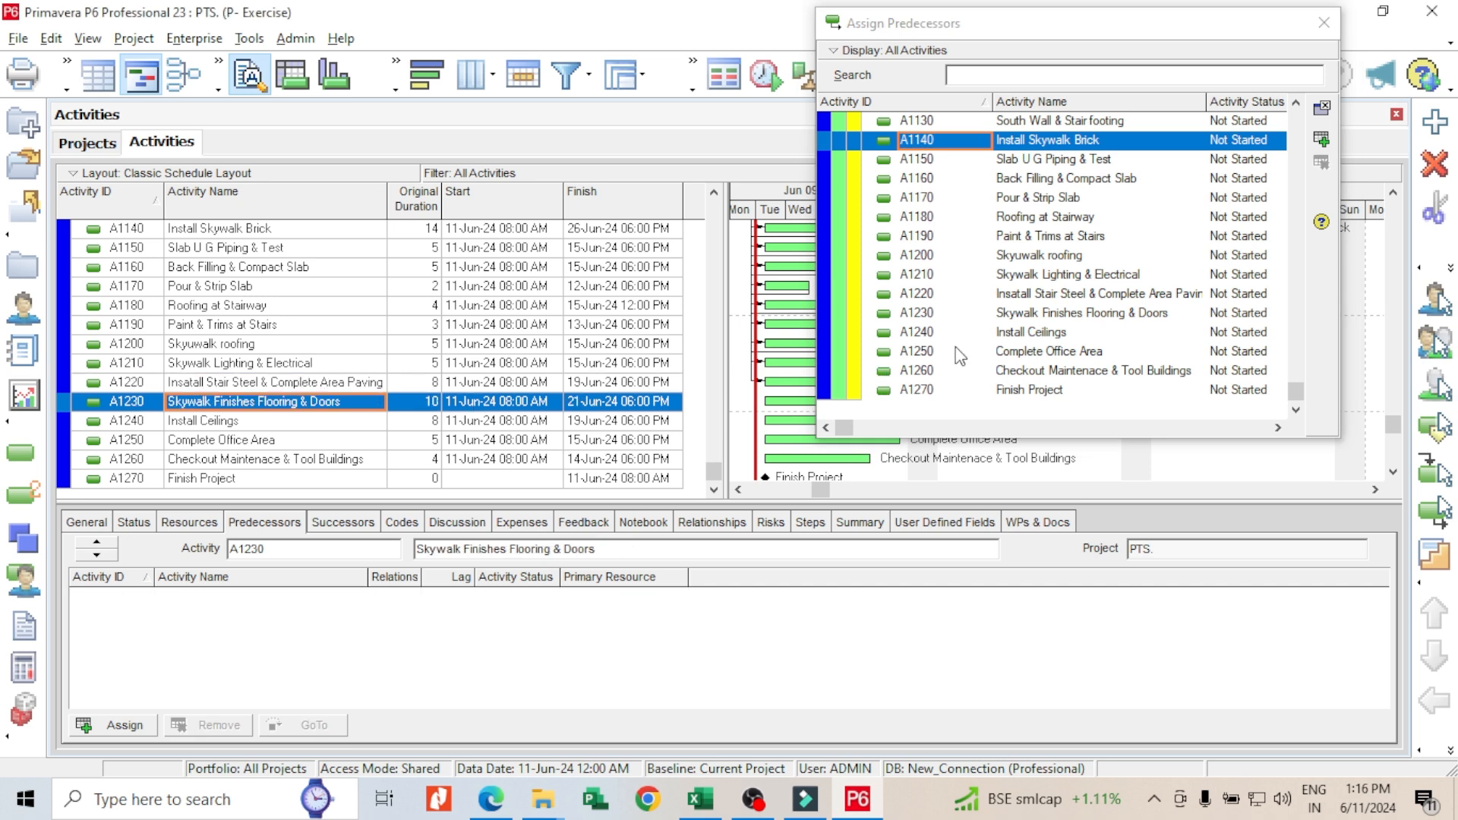
click(931, 370)
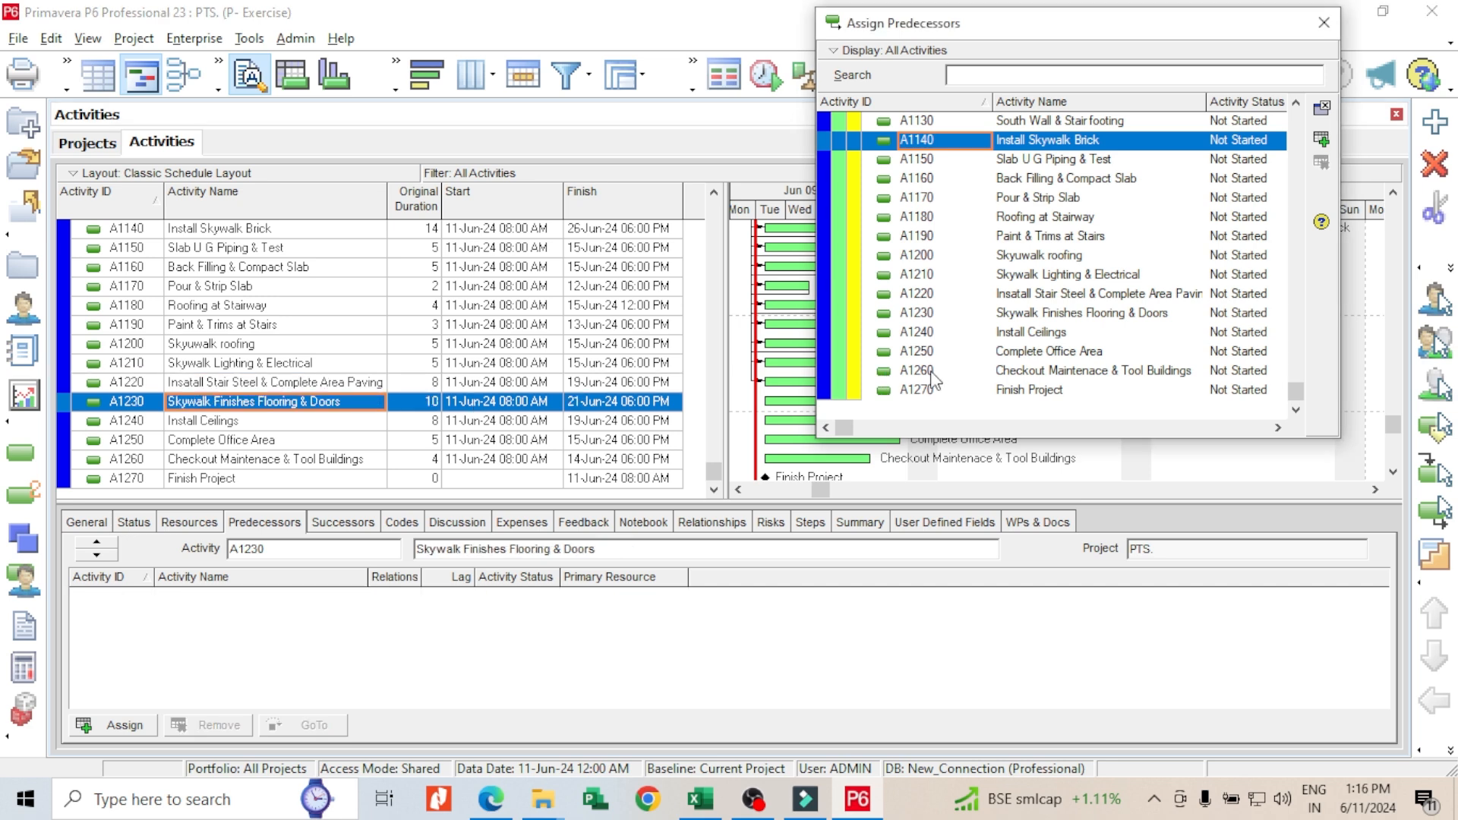
double_click(931, 274)
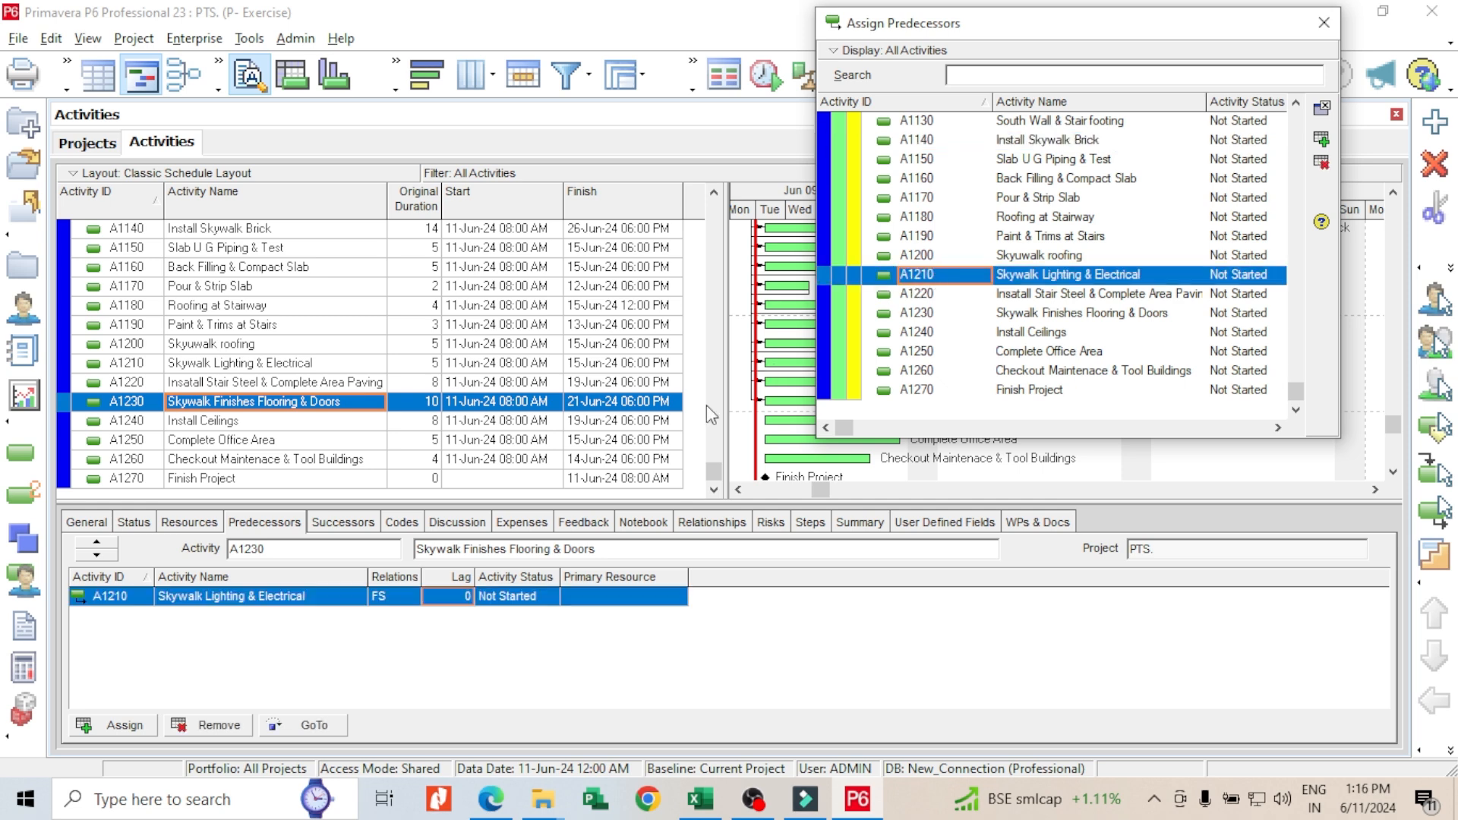
click(418, 604)
click(419, 606)
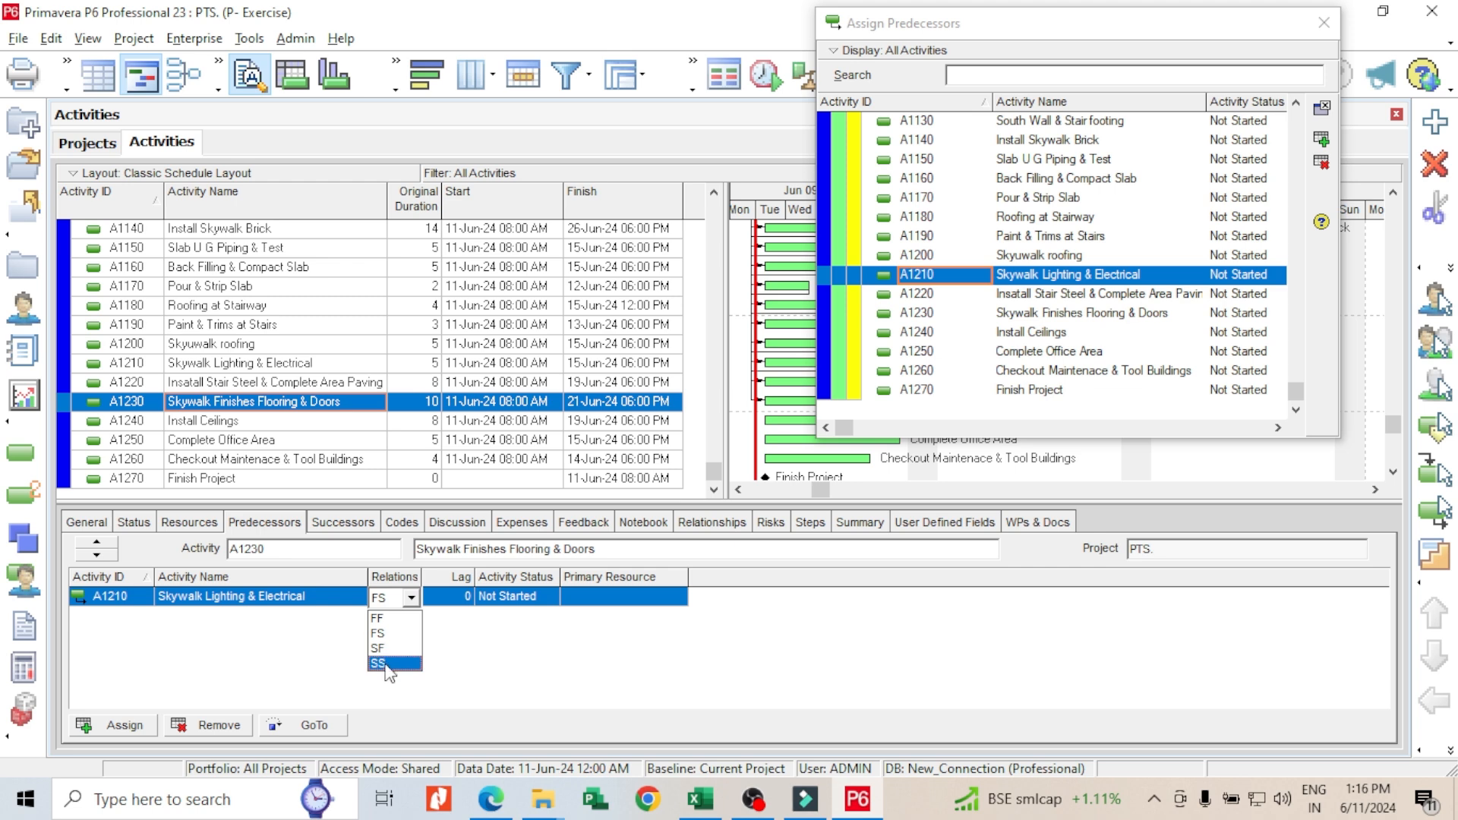
click(391, 664)
click(448, 605)
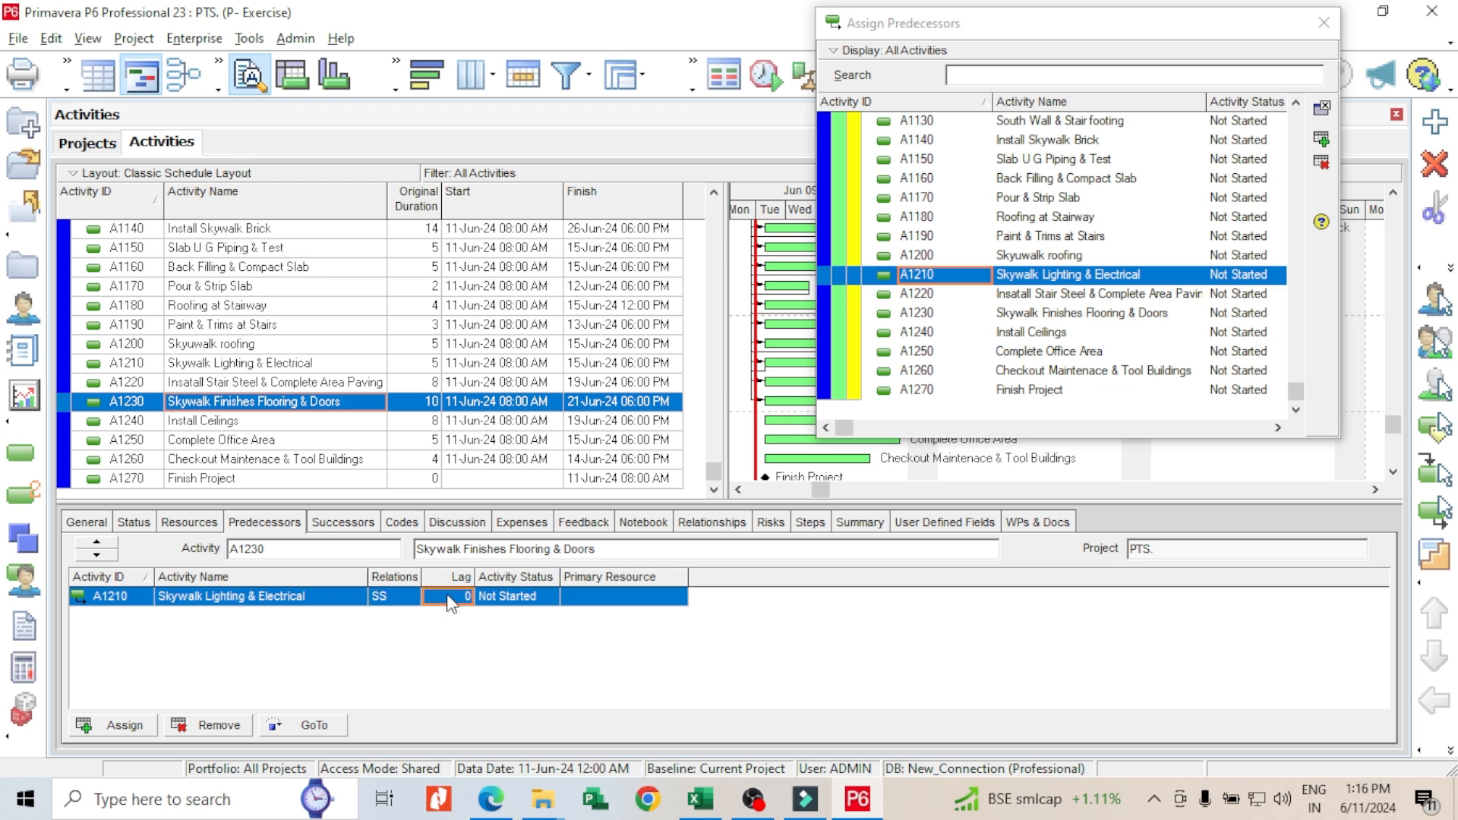
text(3)
key(Return)
Step: Assign A1180 Roofing at Stairway and A1220 as predecessors of A1240 Install Ceilings
click(293, 422)
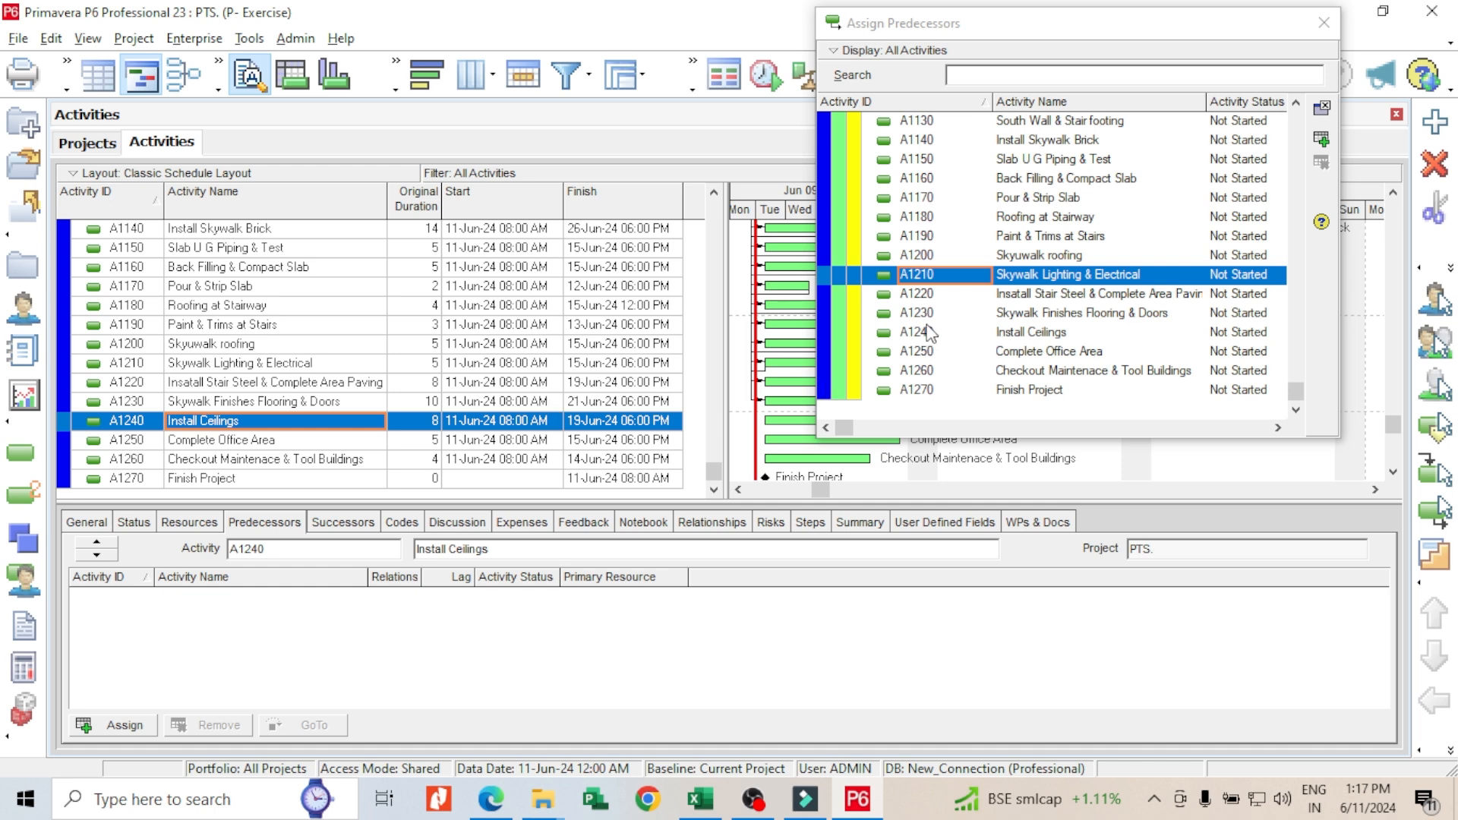
double_click(925, 216)
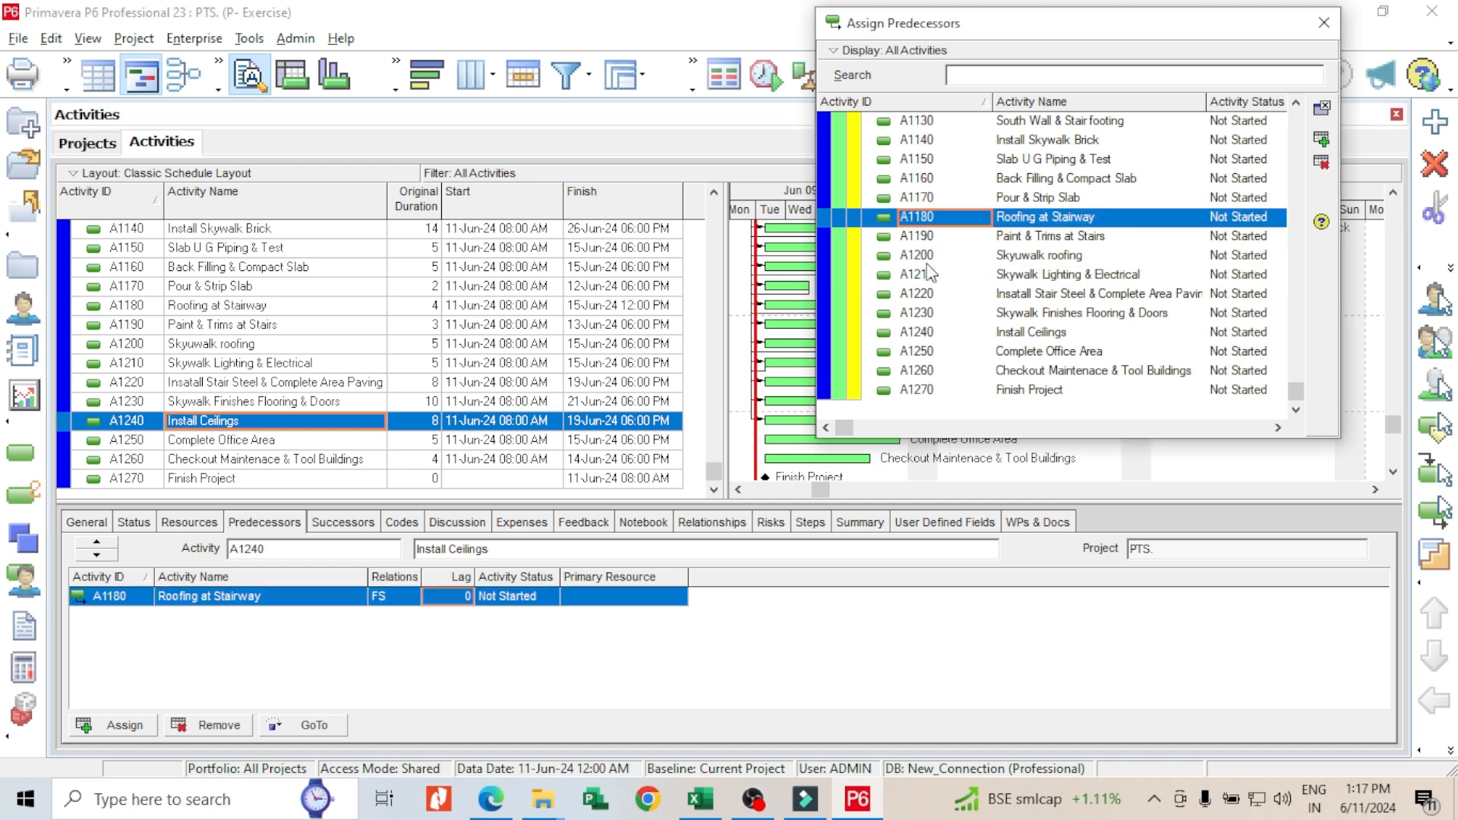
double_click(918, 294)
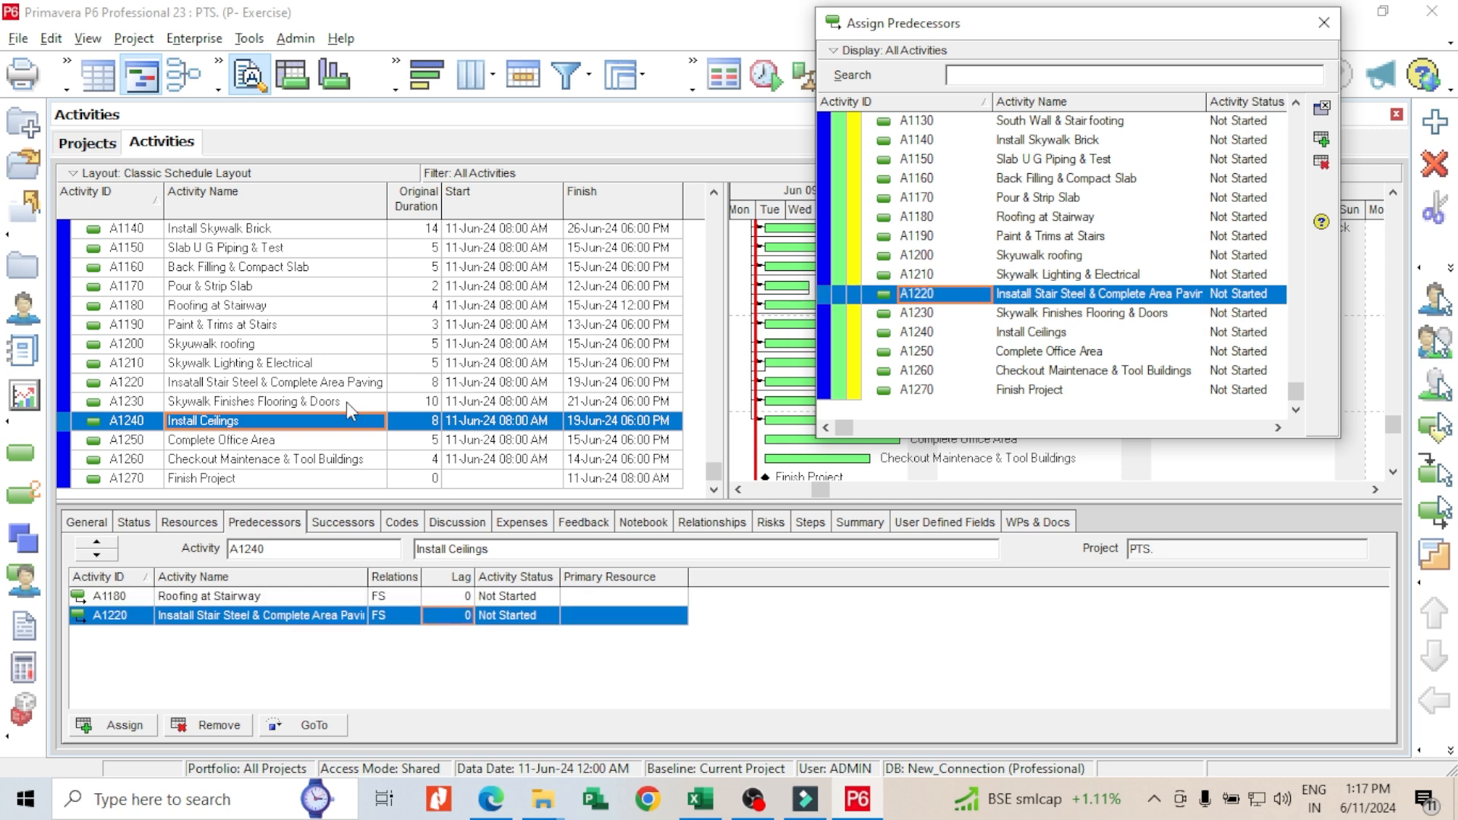
Step: Assign A1100 Install Steam Supply To heaters and A1170 Pour & Strip Slab as predecessors of A1250 Complete Office Area
click(292, 443)
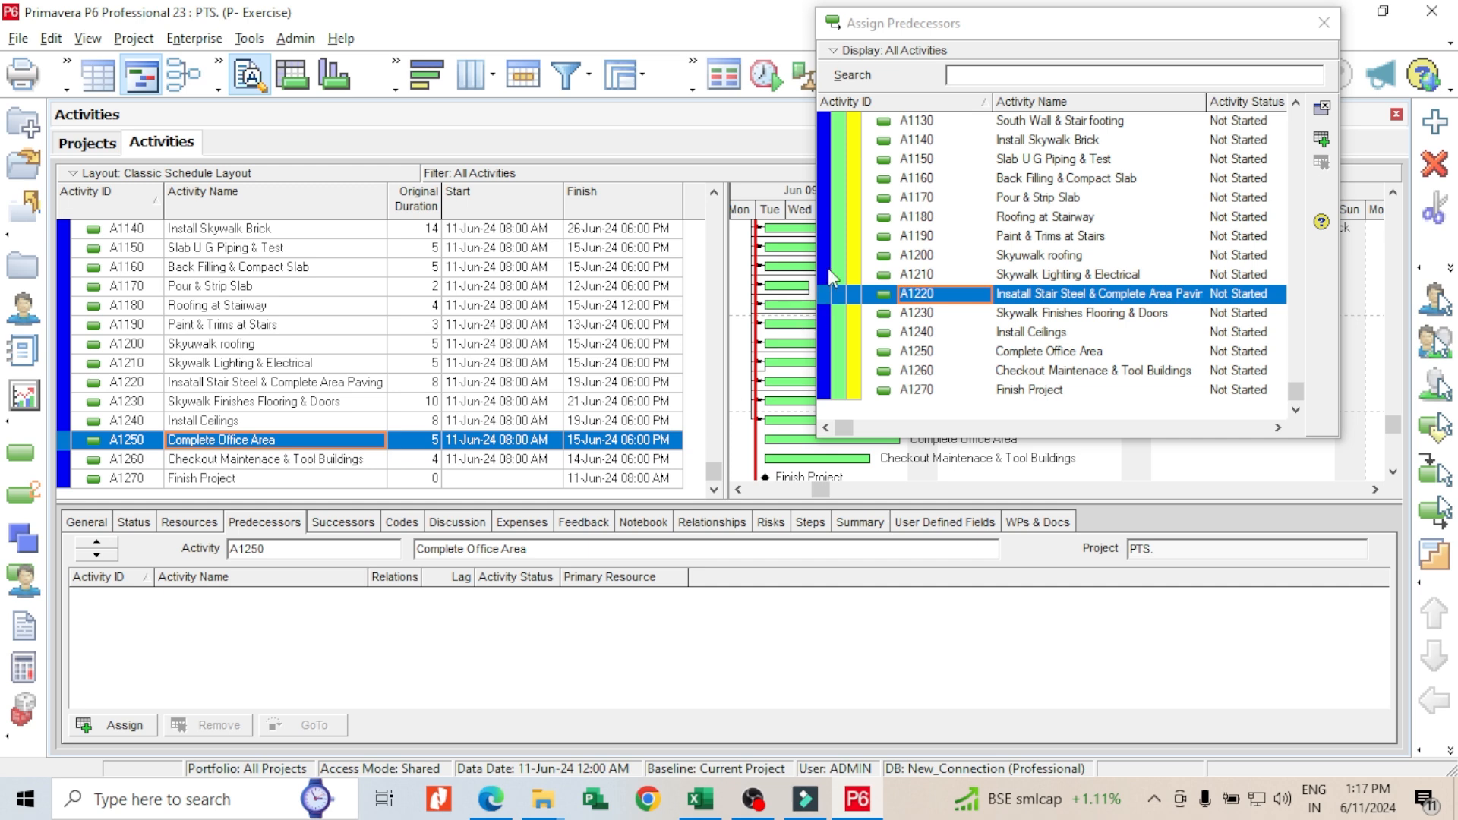
scroll(942, 200, up, 3)
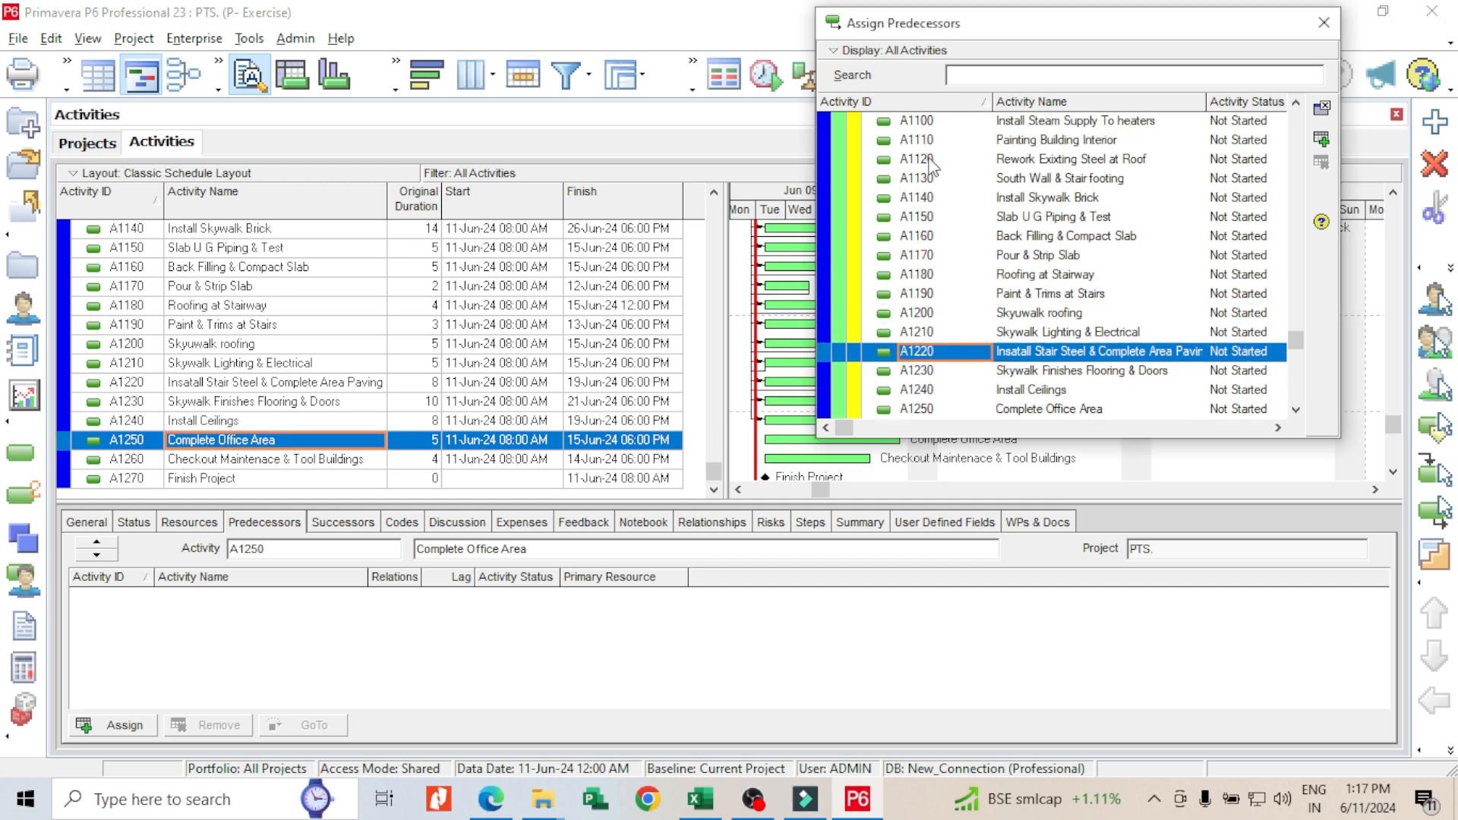
double_click(931, 122)
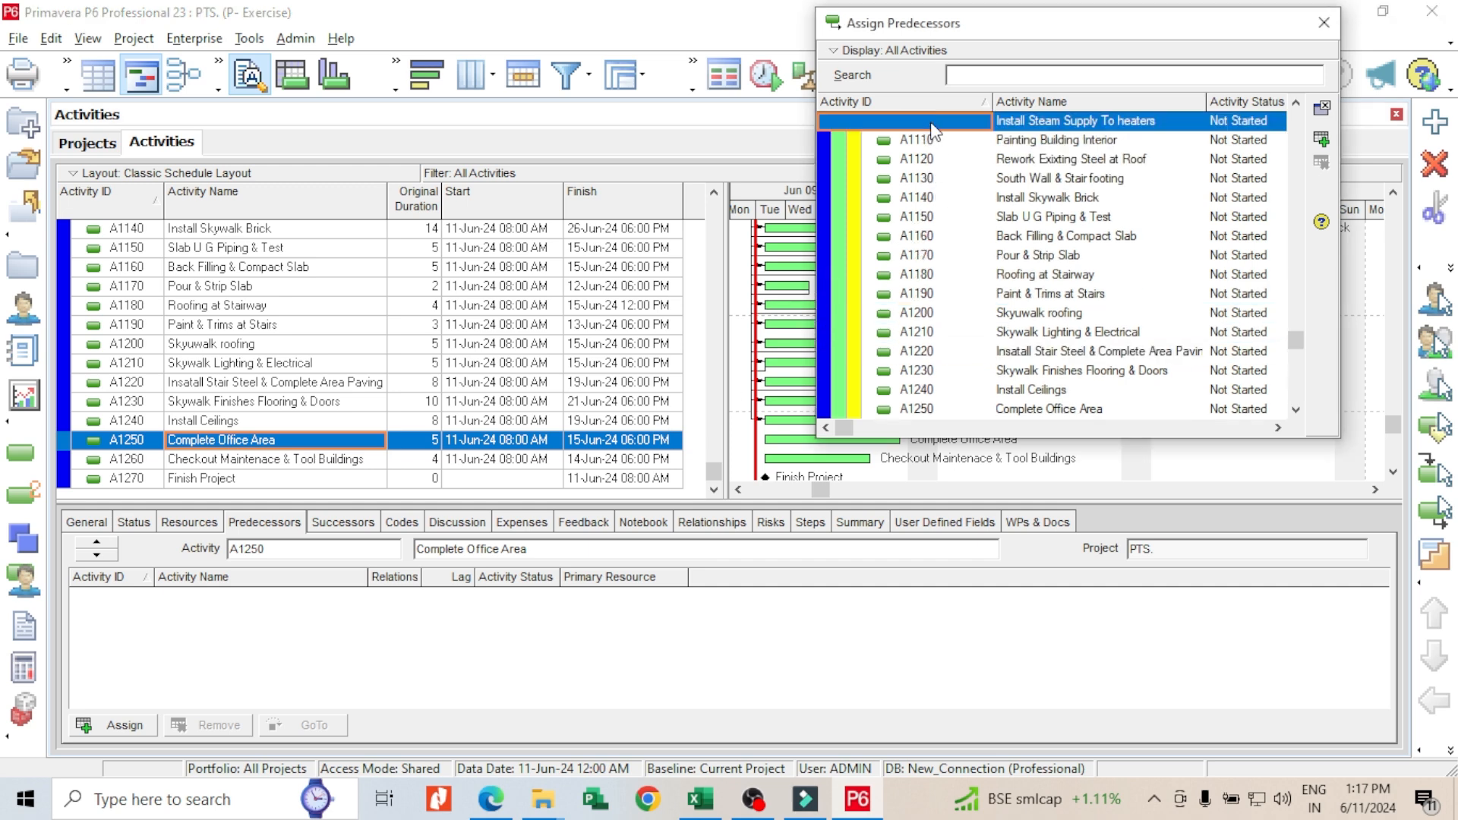
double_click(925, 256)
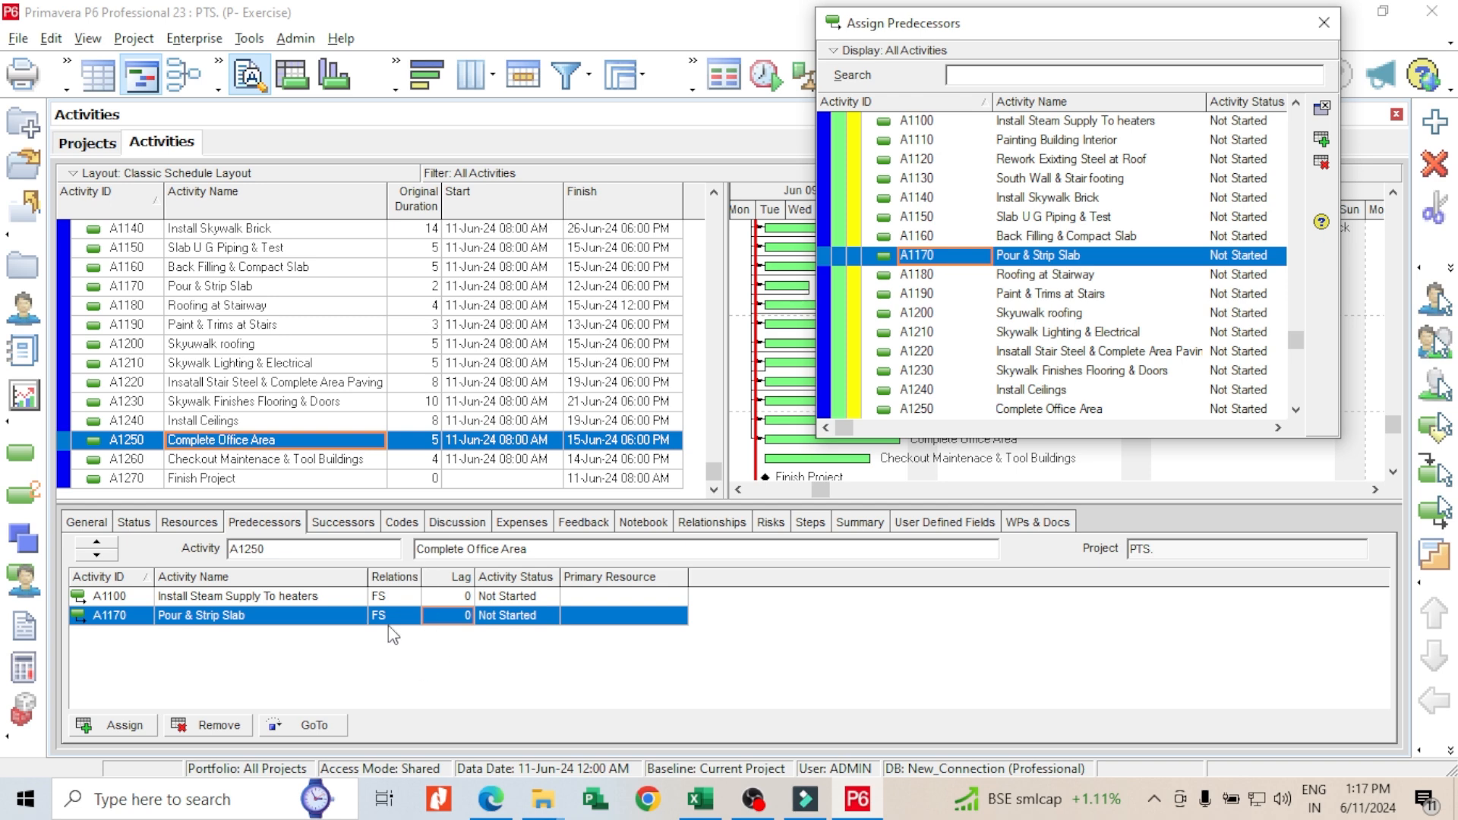
Step: Assign A1190, A1220, A1230, A1240 and A1250 as predecessors of A1260 Checkout Maintenace & Tool Buildings
click(352, 463)
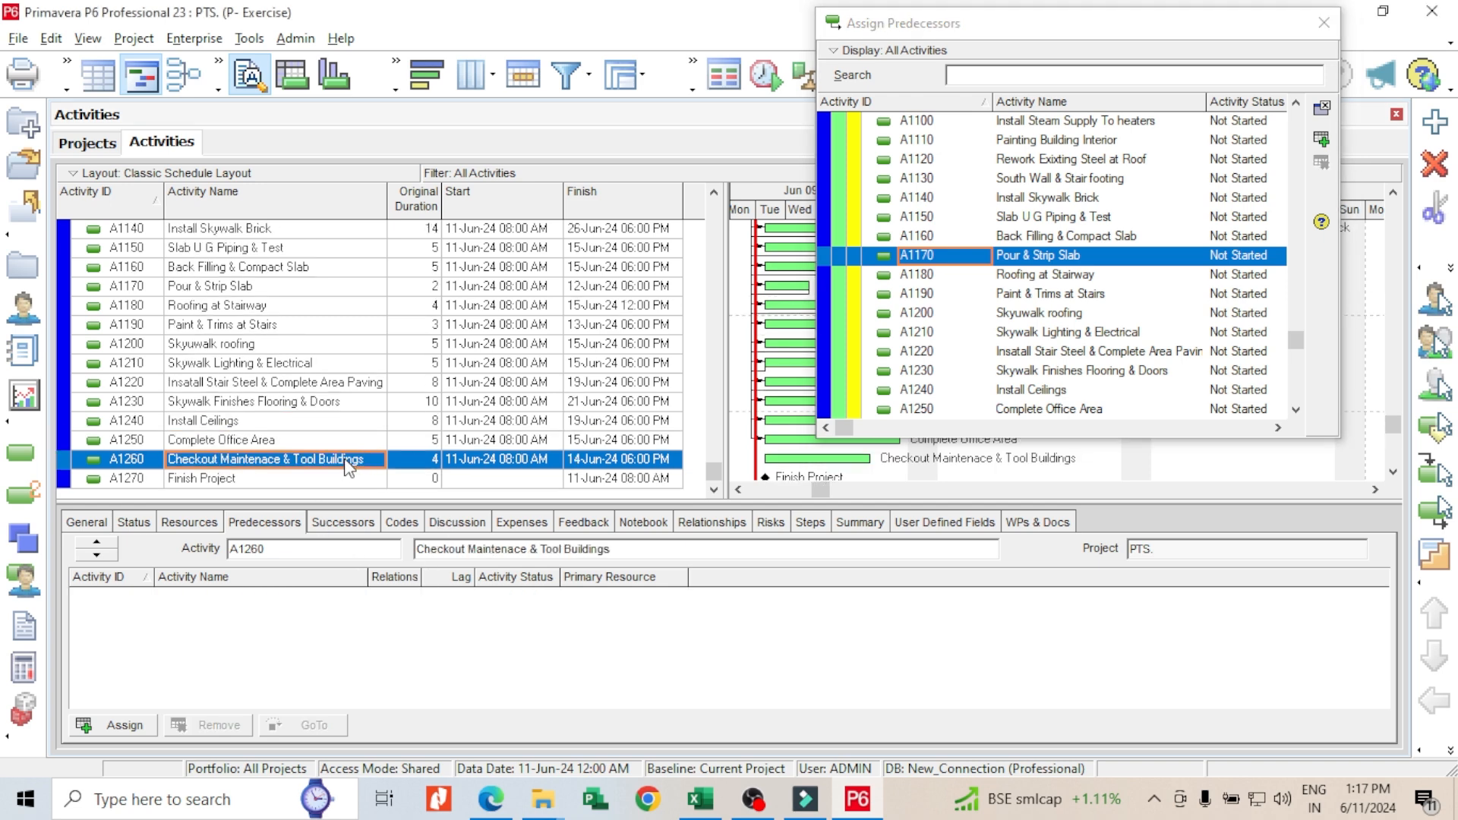
click(1064, 427)
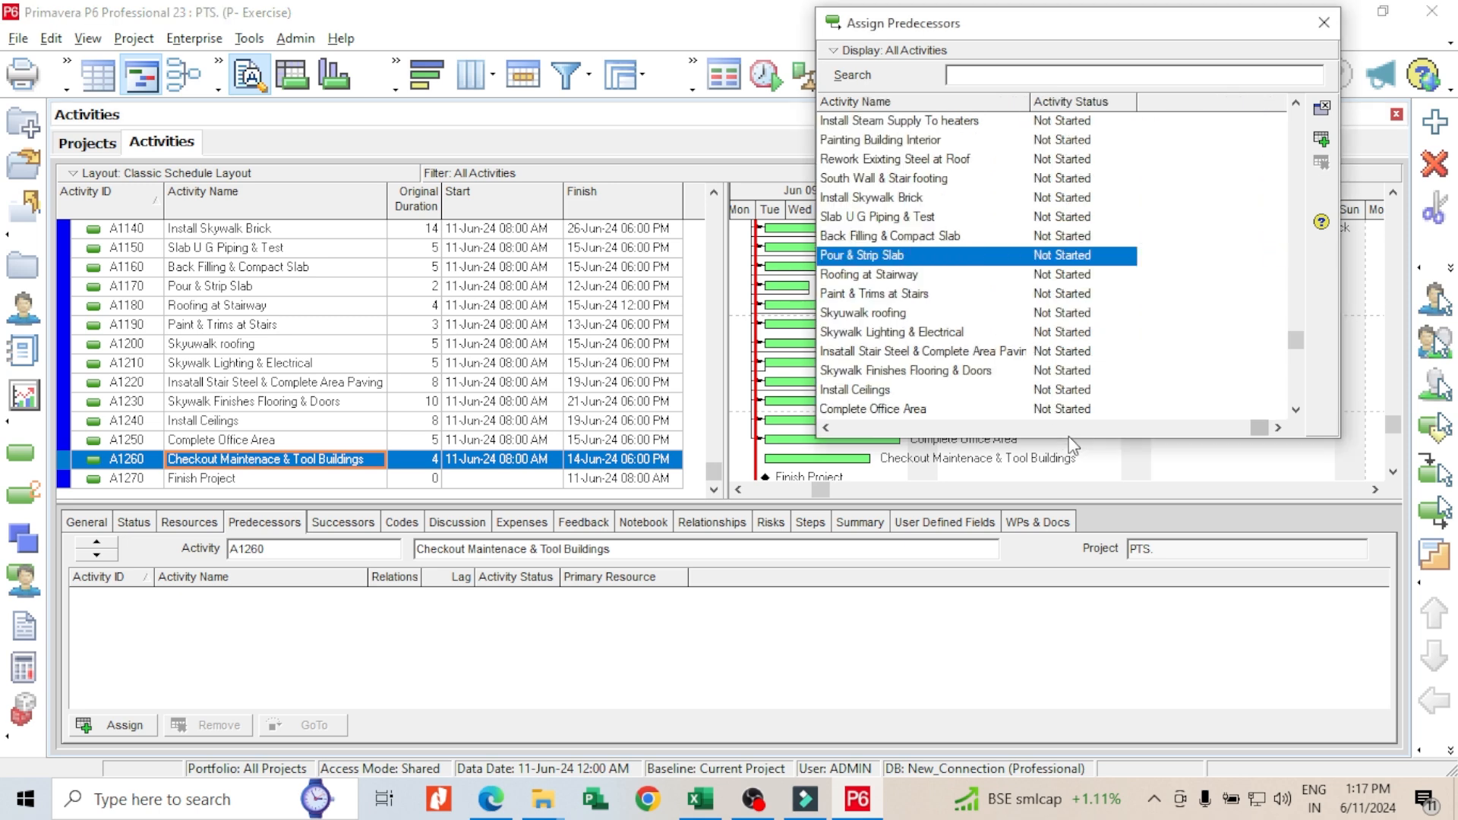
click(825, 427)
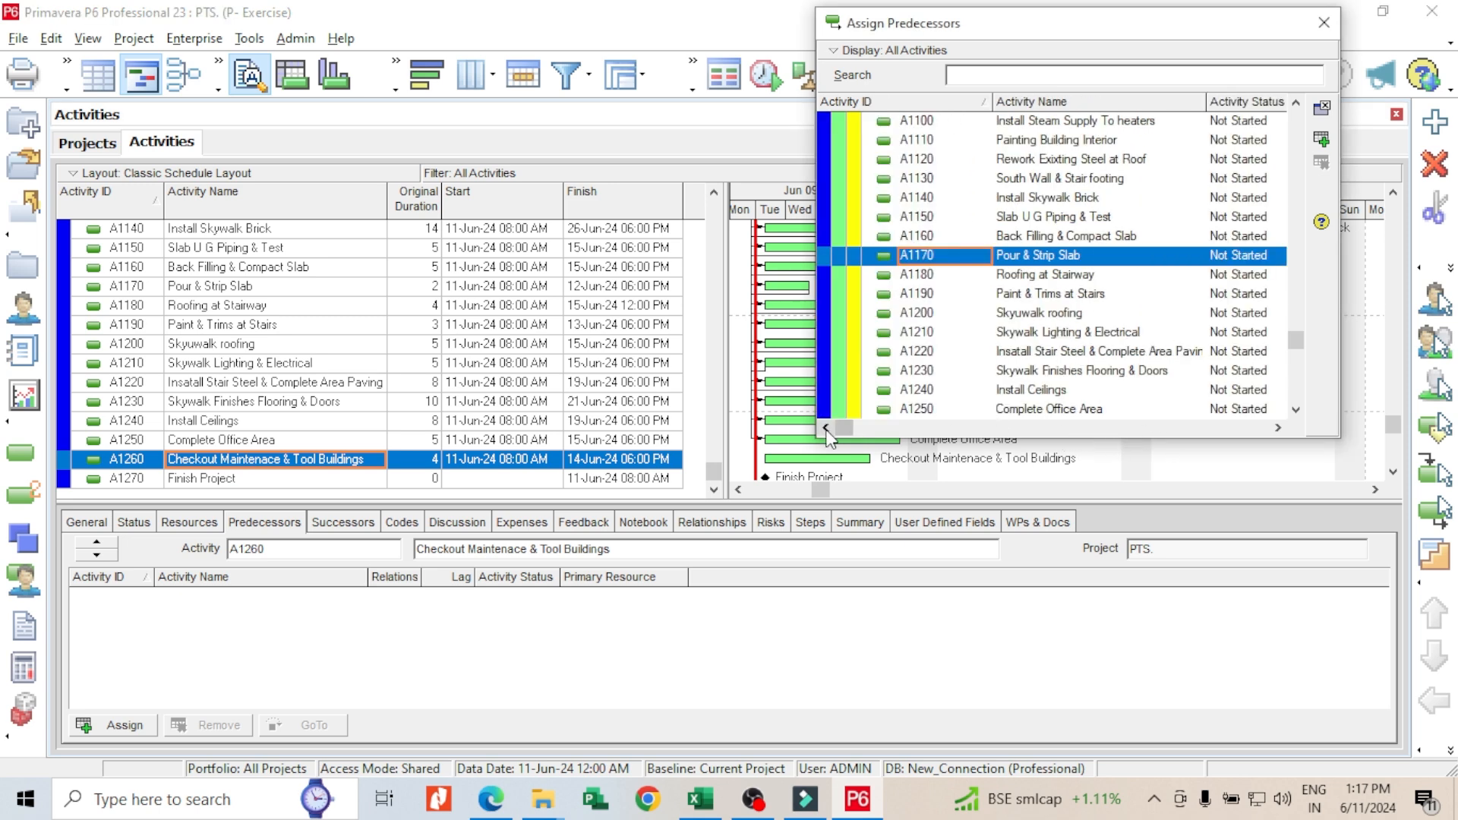
drag(970, 438, 984, 537)
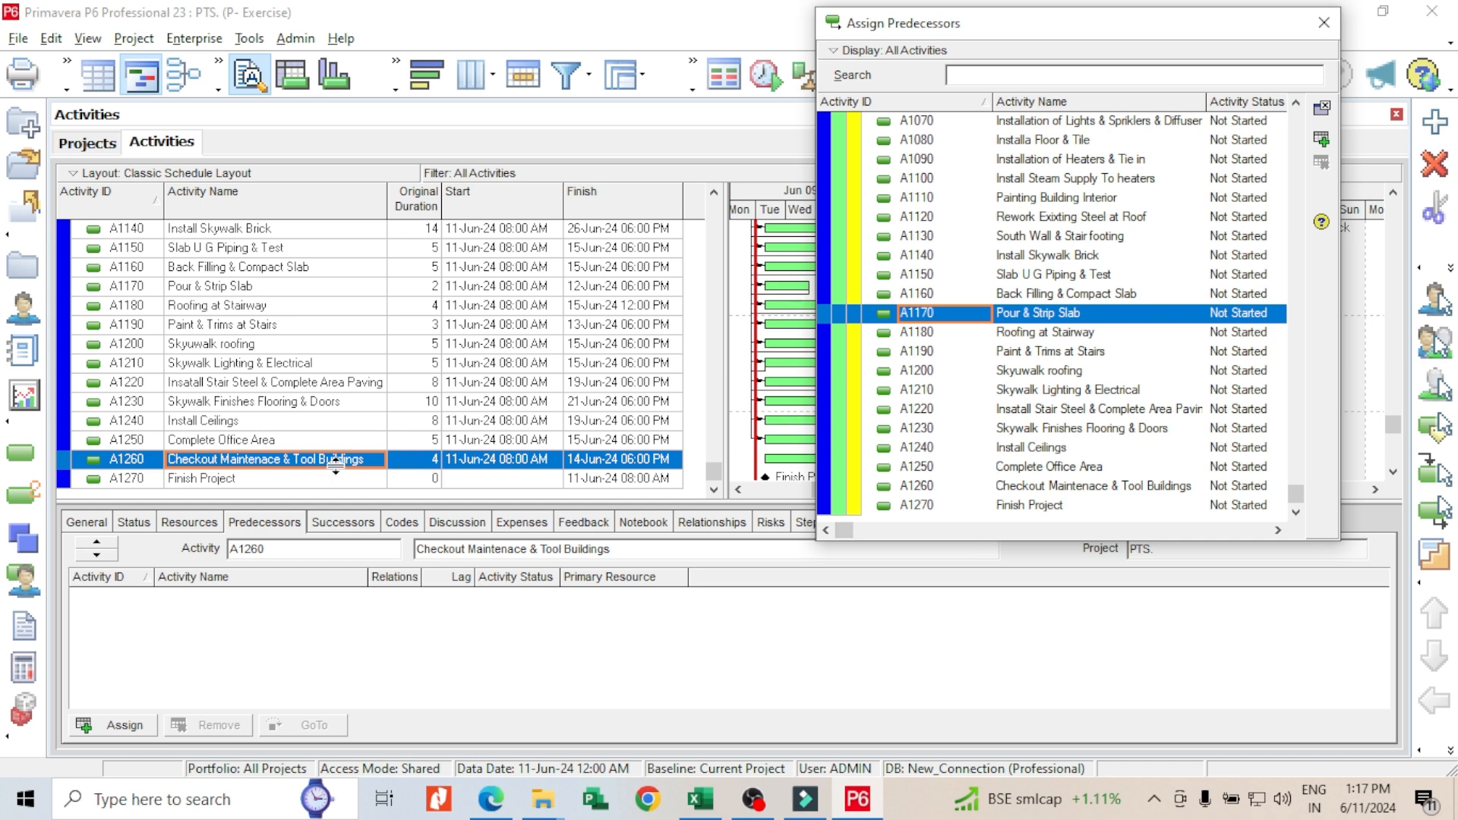
click(923, 353)
double_click(923, 353)
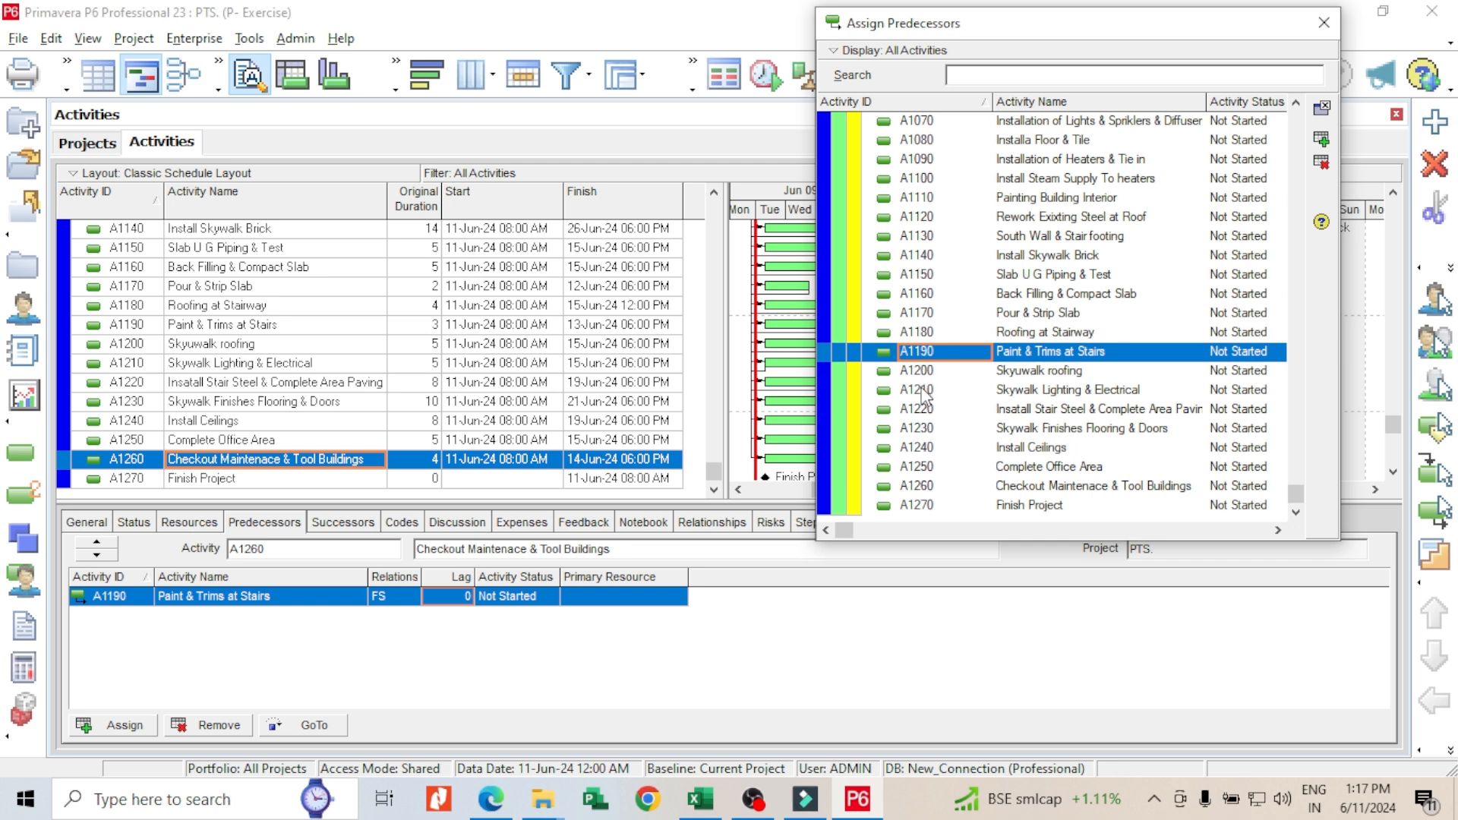
click(926, 410)
double_click(927, 411)
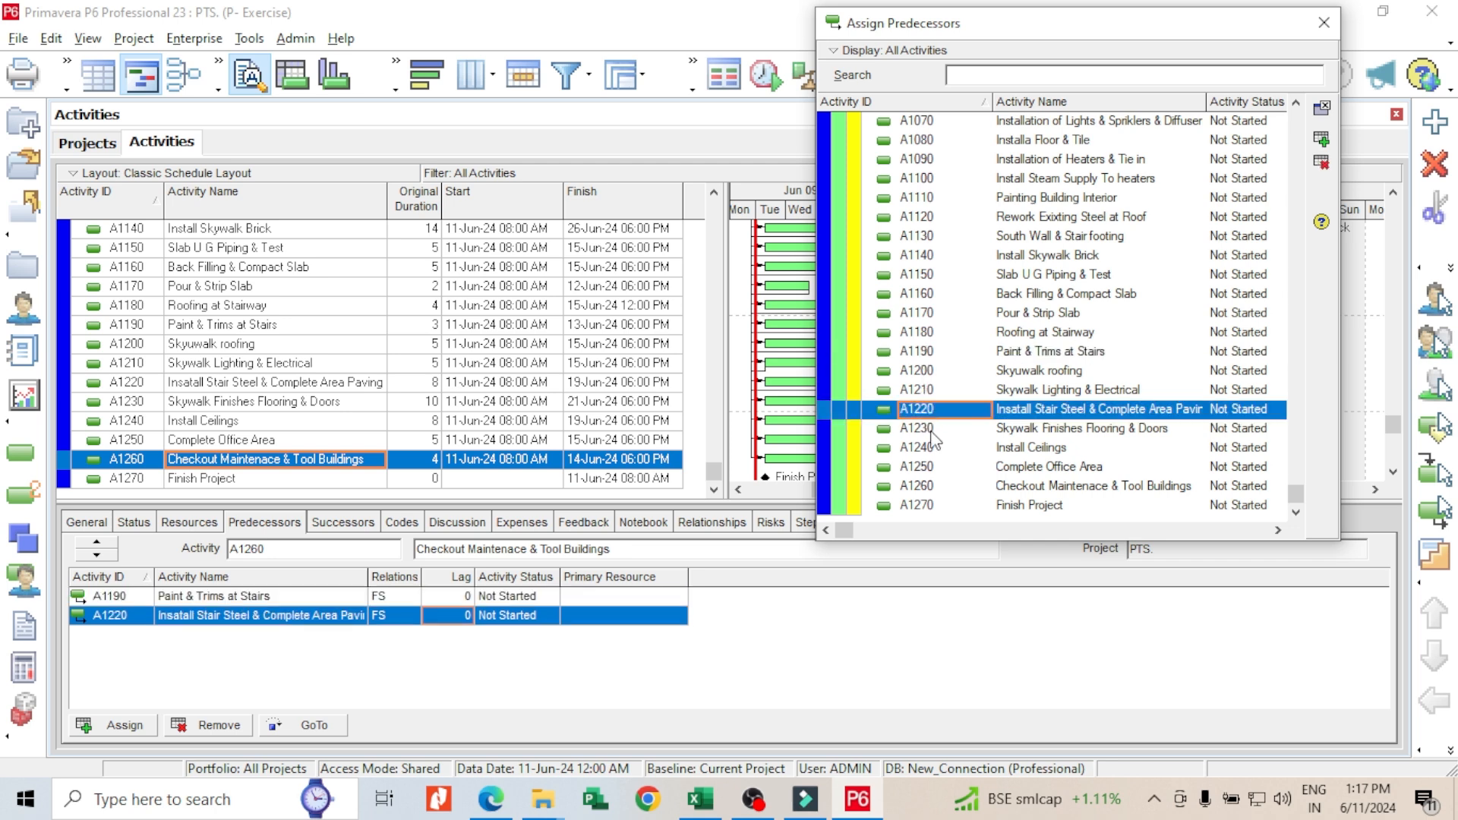
click(931, 430)
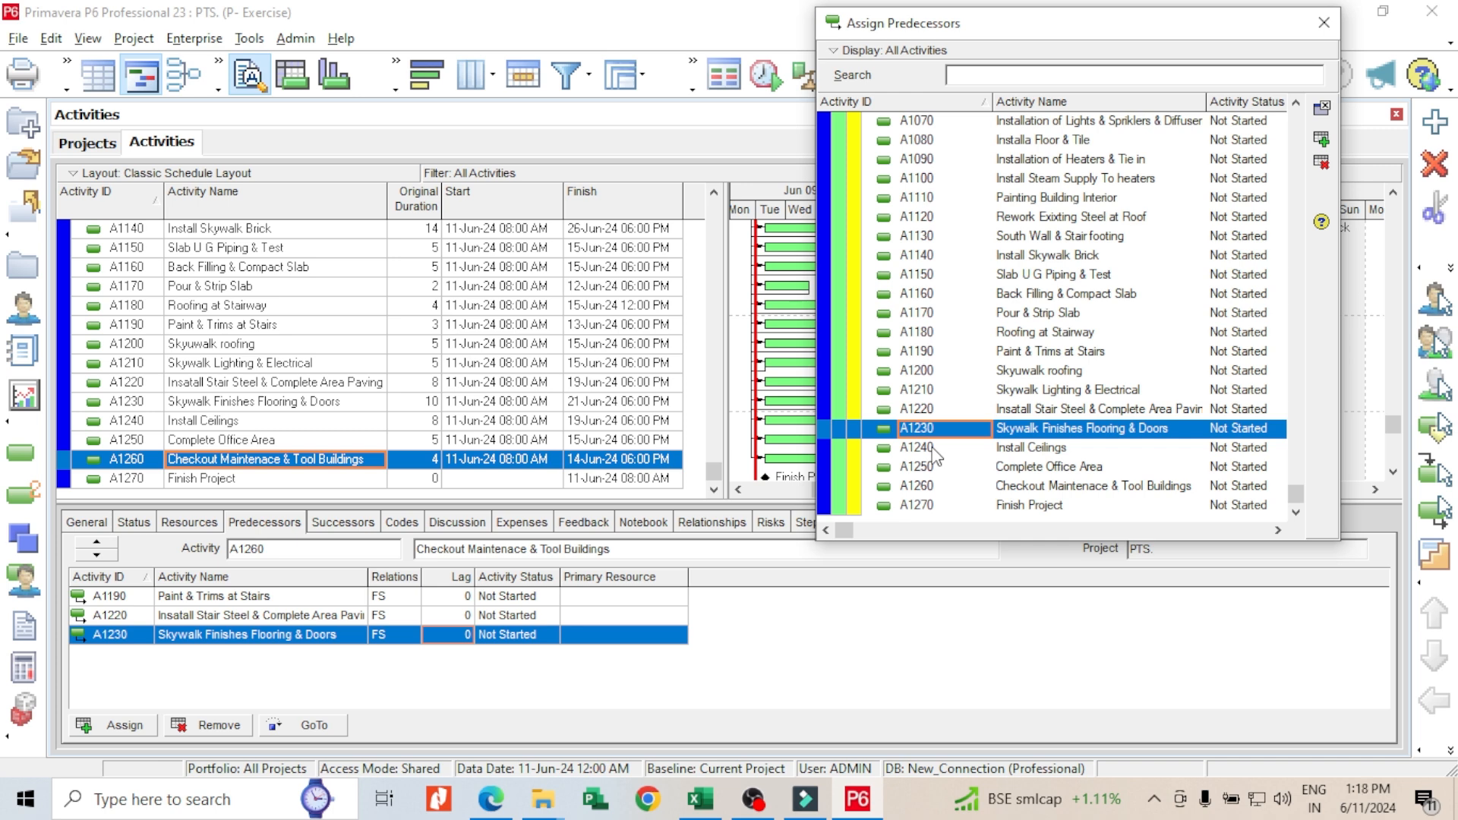
double_click(928, 448)
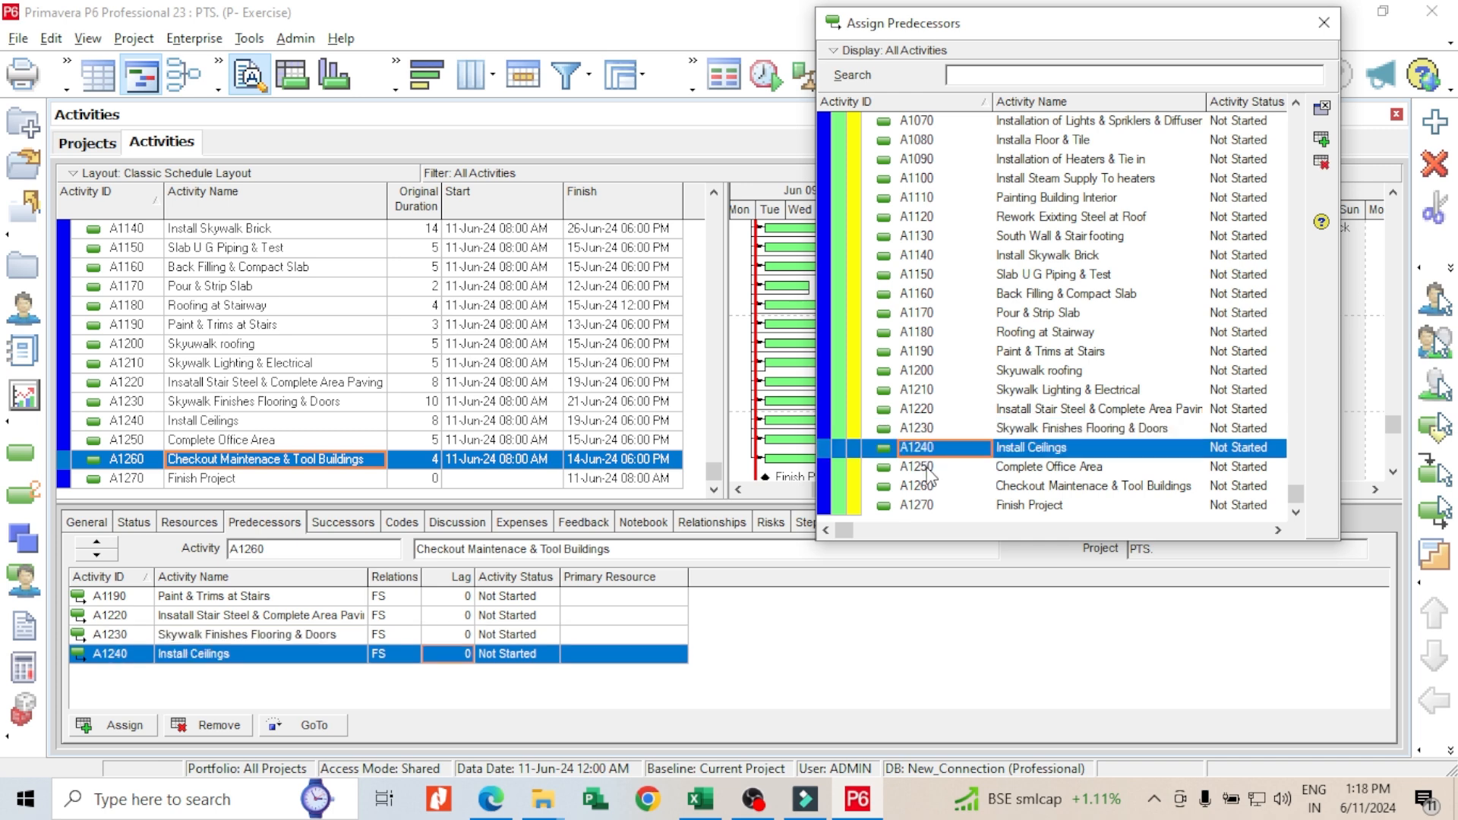
double_click(928, 467)
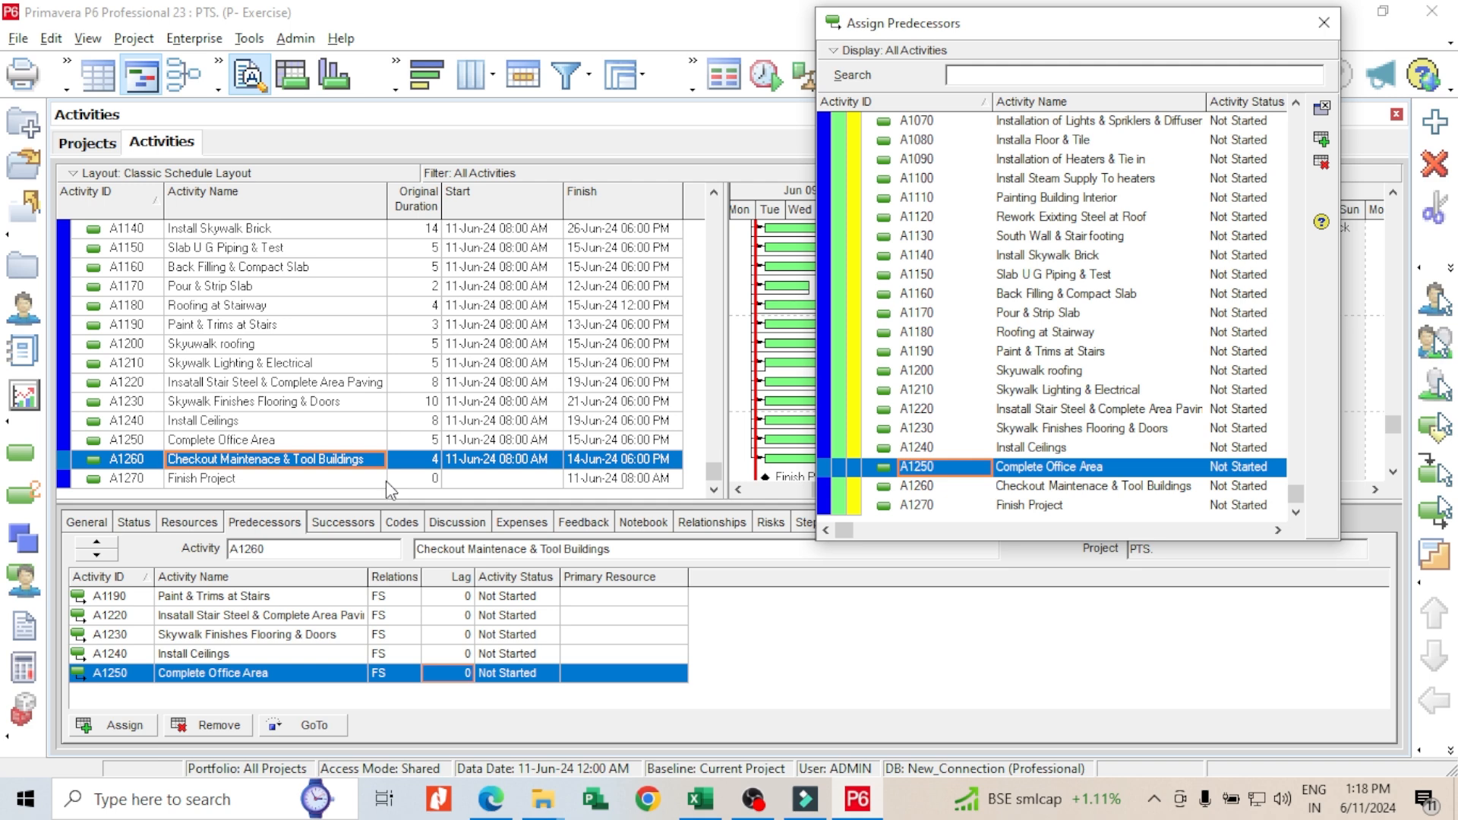
Step: Assign A1260 as predecessor of A1270 Finish Project and finish assigning predecessors
click(330, 477)
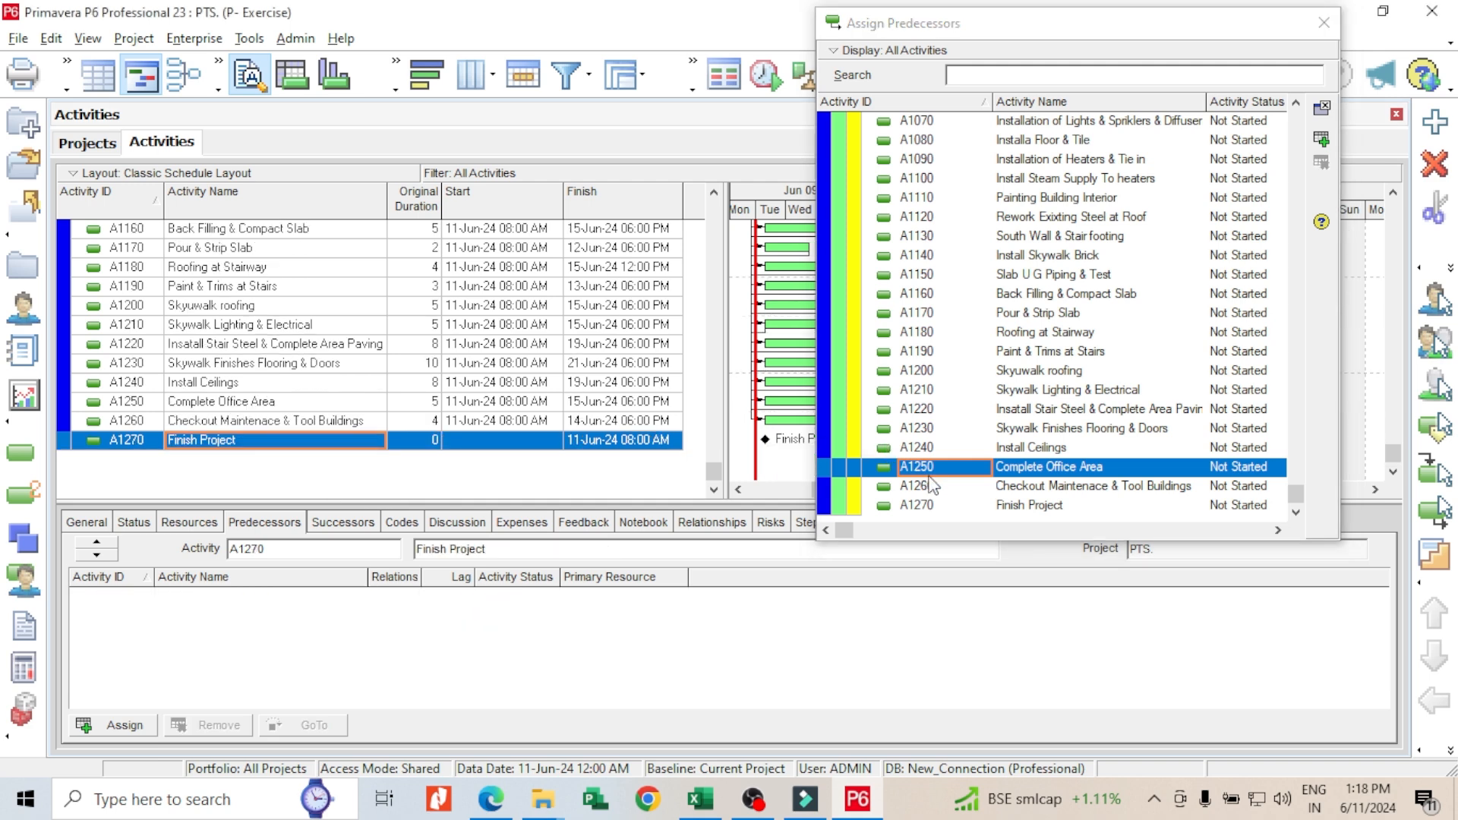
double_click(907, 486)
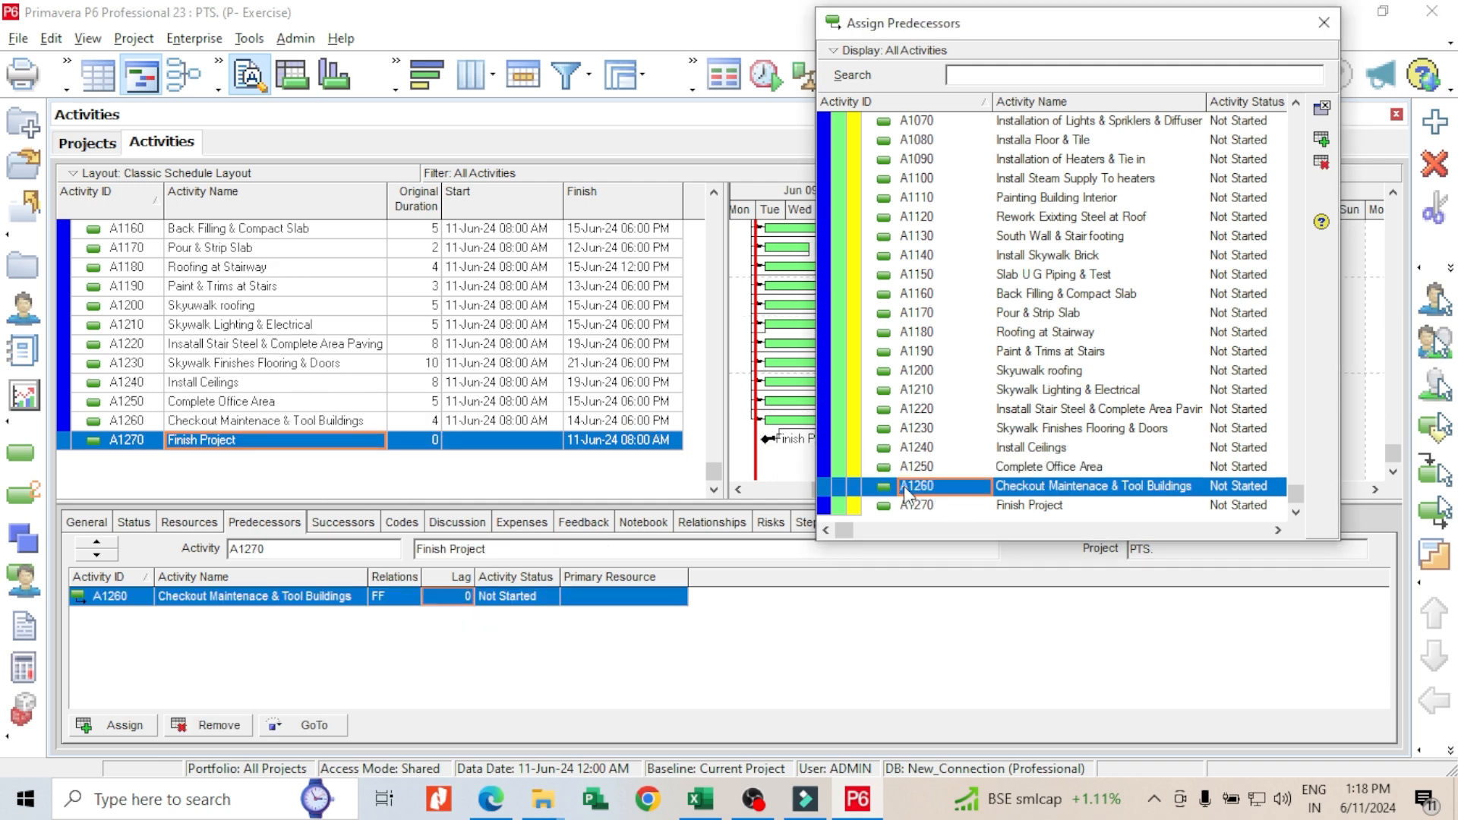
click(1324, 22)
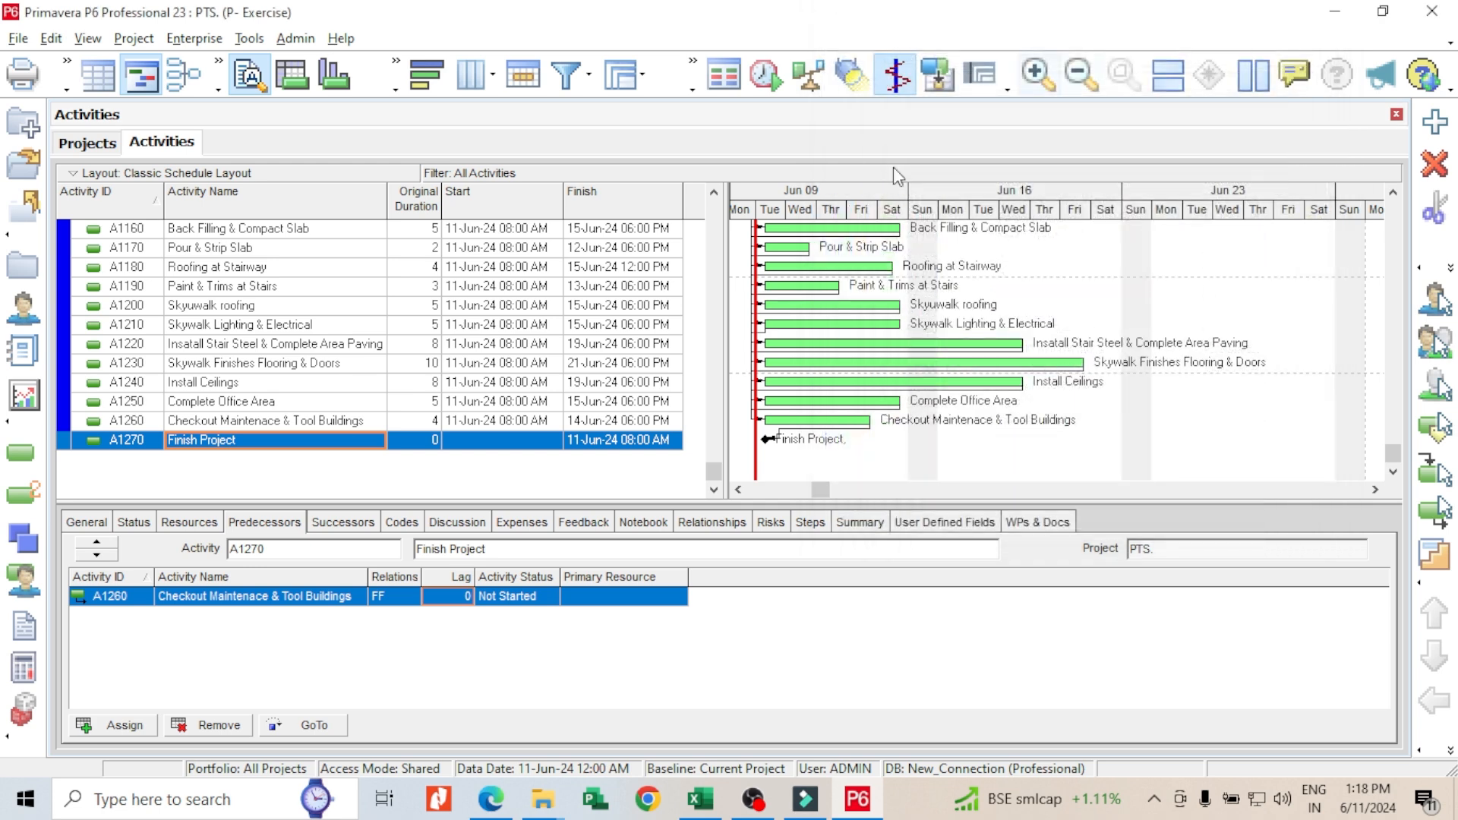
Step: Enlarge the activity table and Gantt chart area over the activity details, and compress the Gantt timescale to fit more weeks
scroll(868, 367, up, 5)
scroll(867, 367, up, 4)
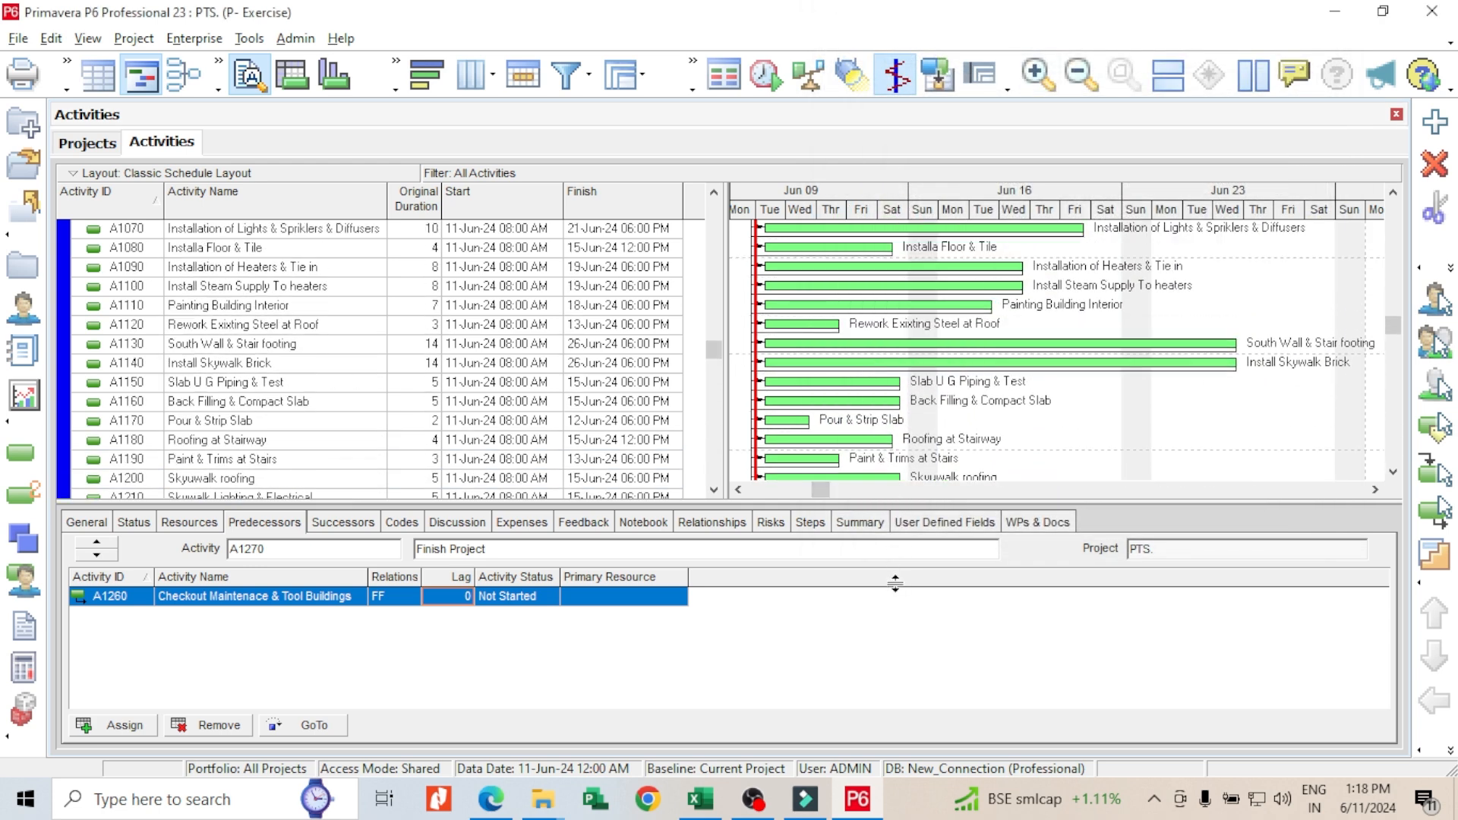
drag(895, 584, 896, 595)
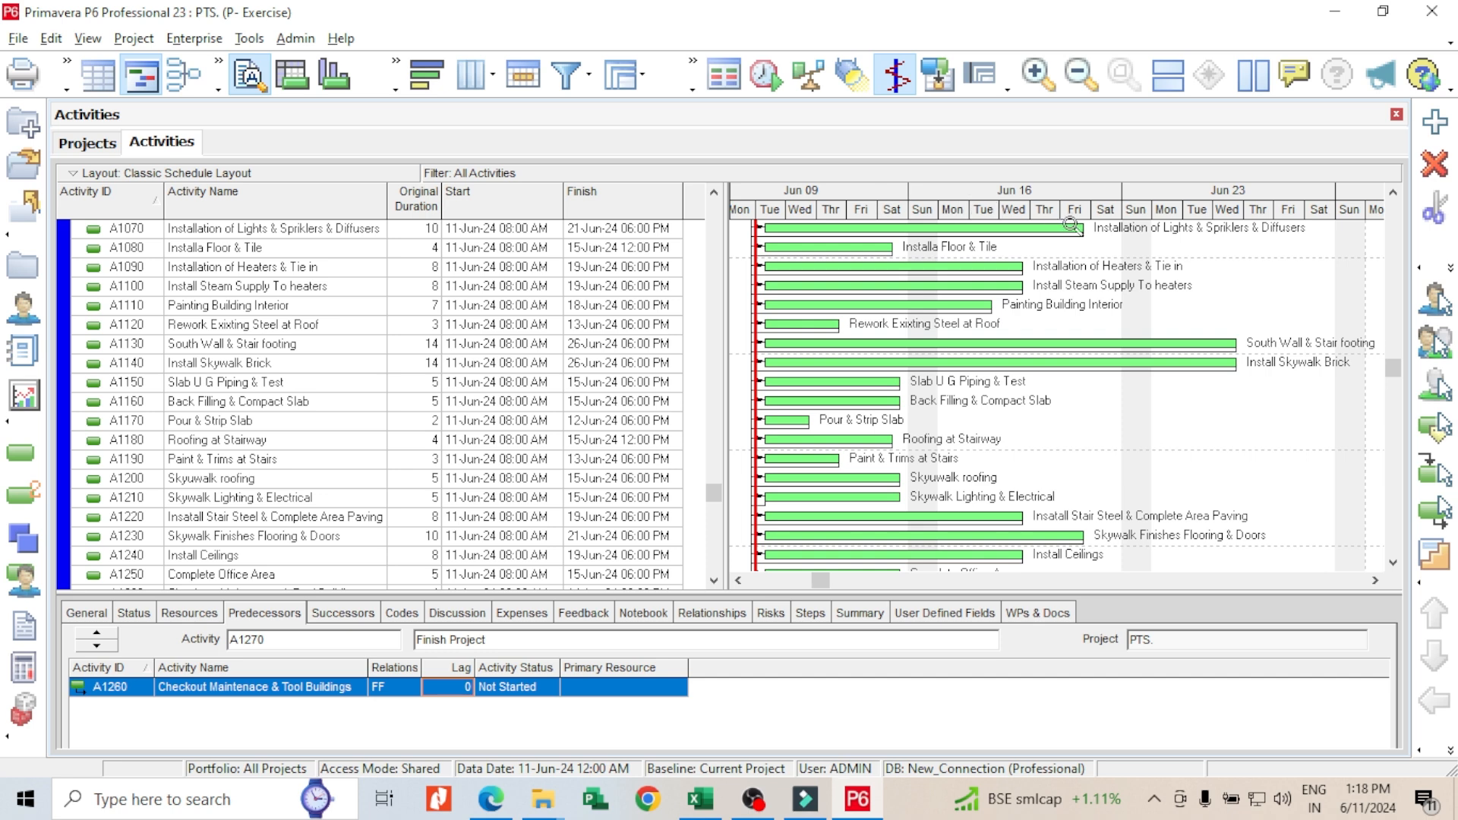
drag(1070, 225, 985, 229)
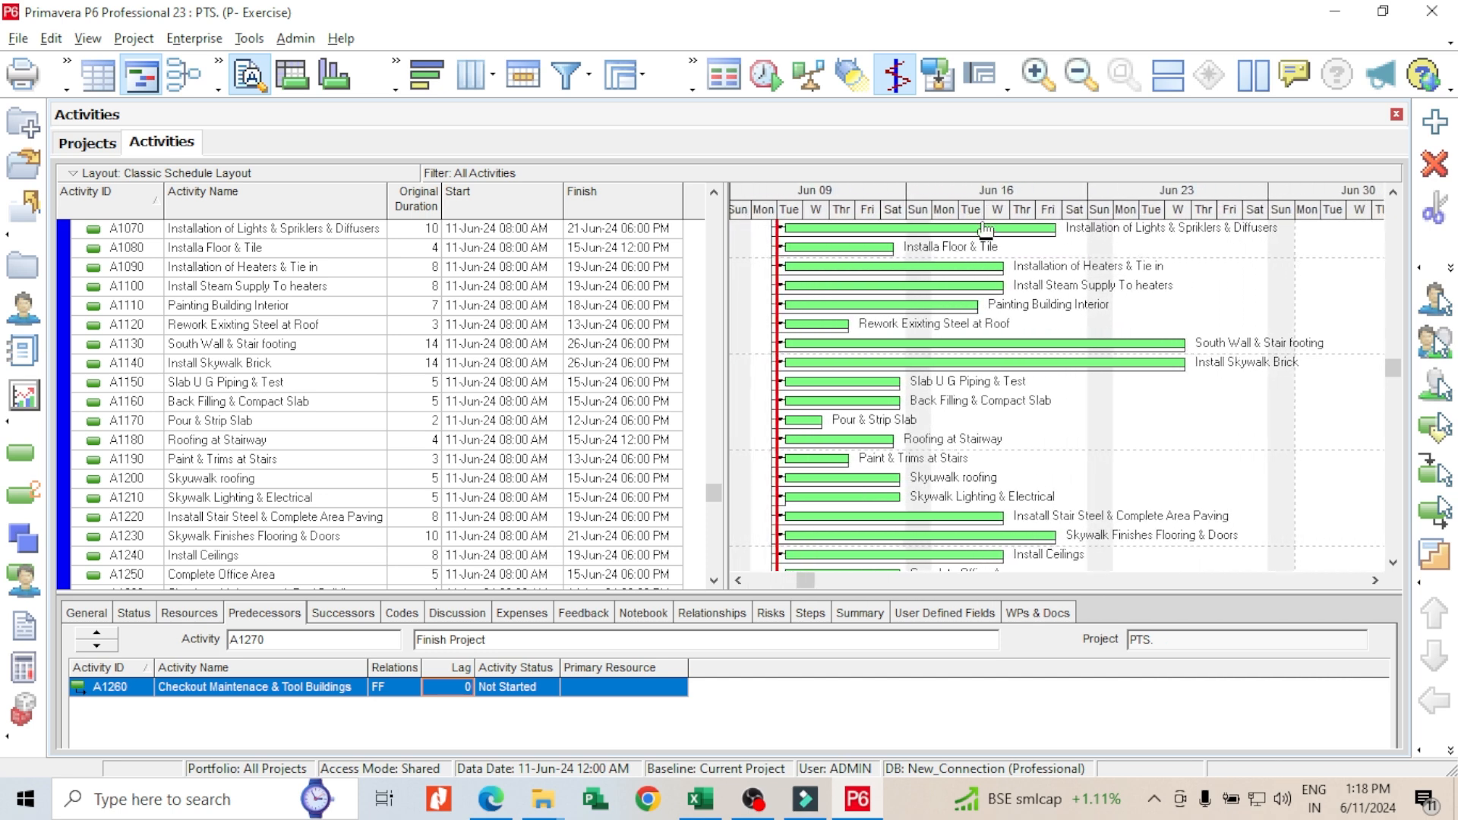
scroll(844, 361, up, 3)
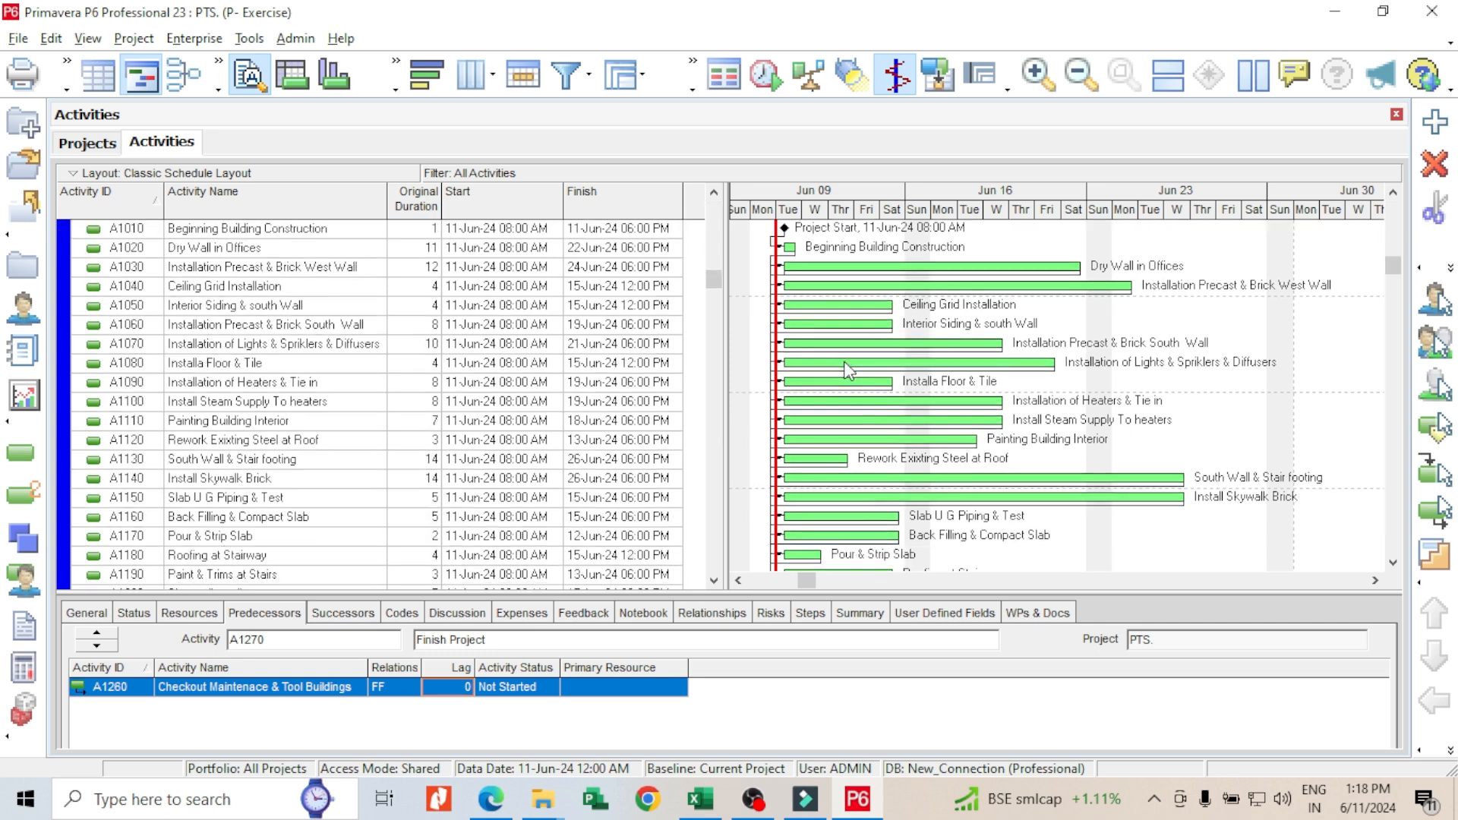
Step: Look over the unscheduled activity bars and schedule the project using its own data date
scroll(844, 362, down, 4)
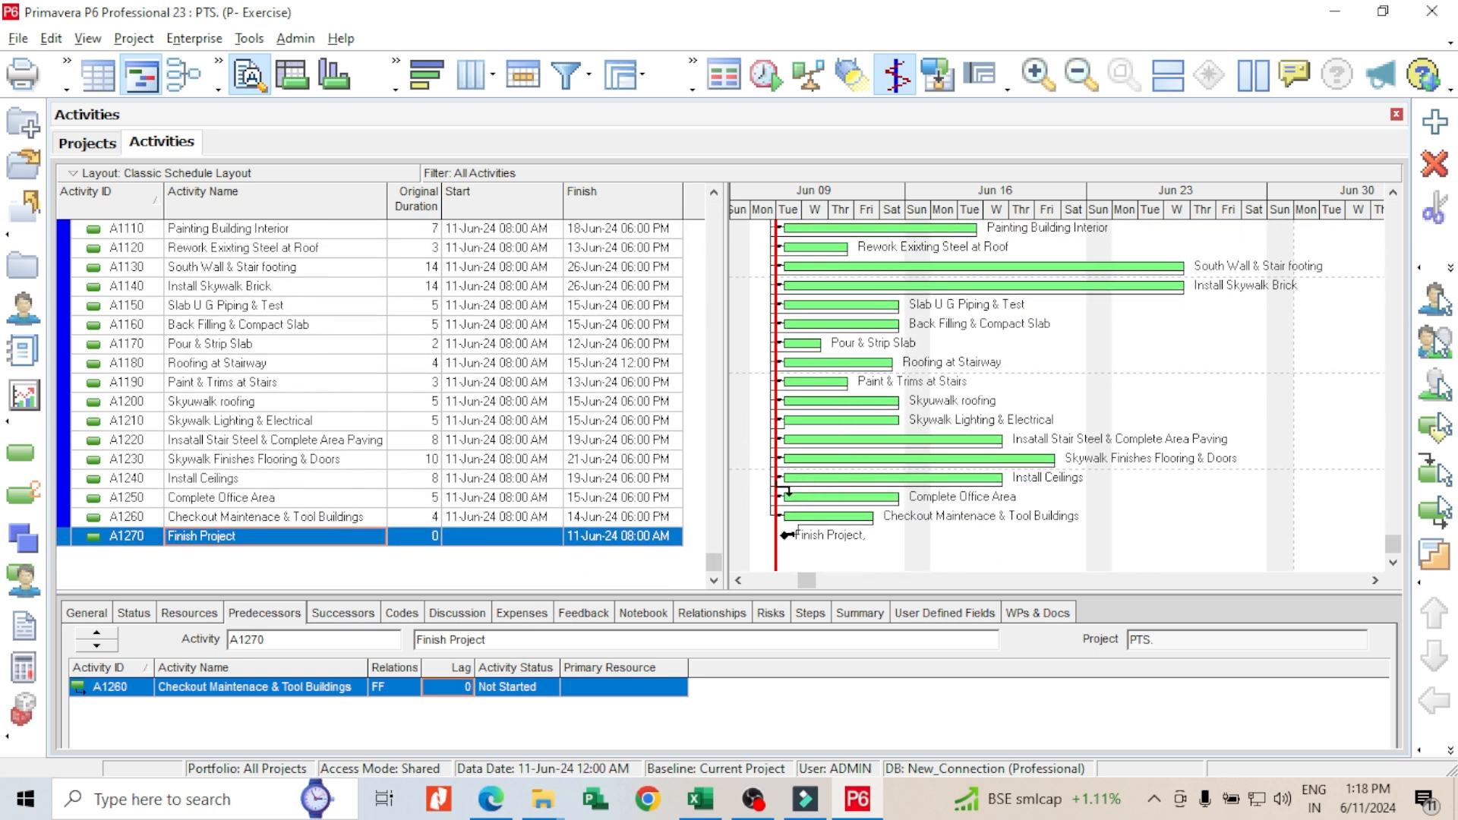
scroll(684, 463, up, 4)
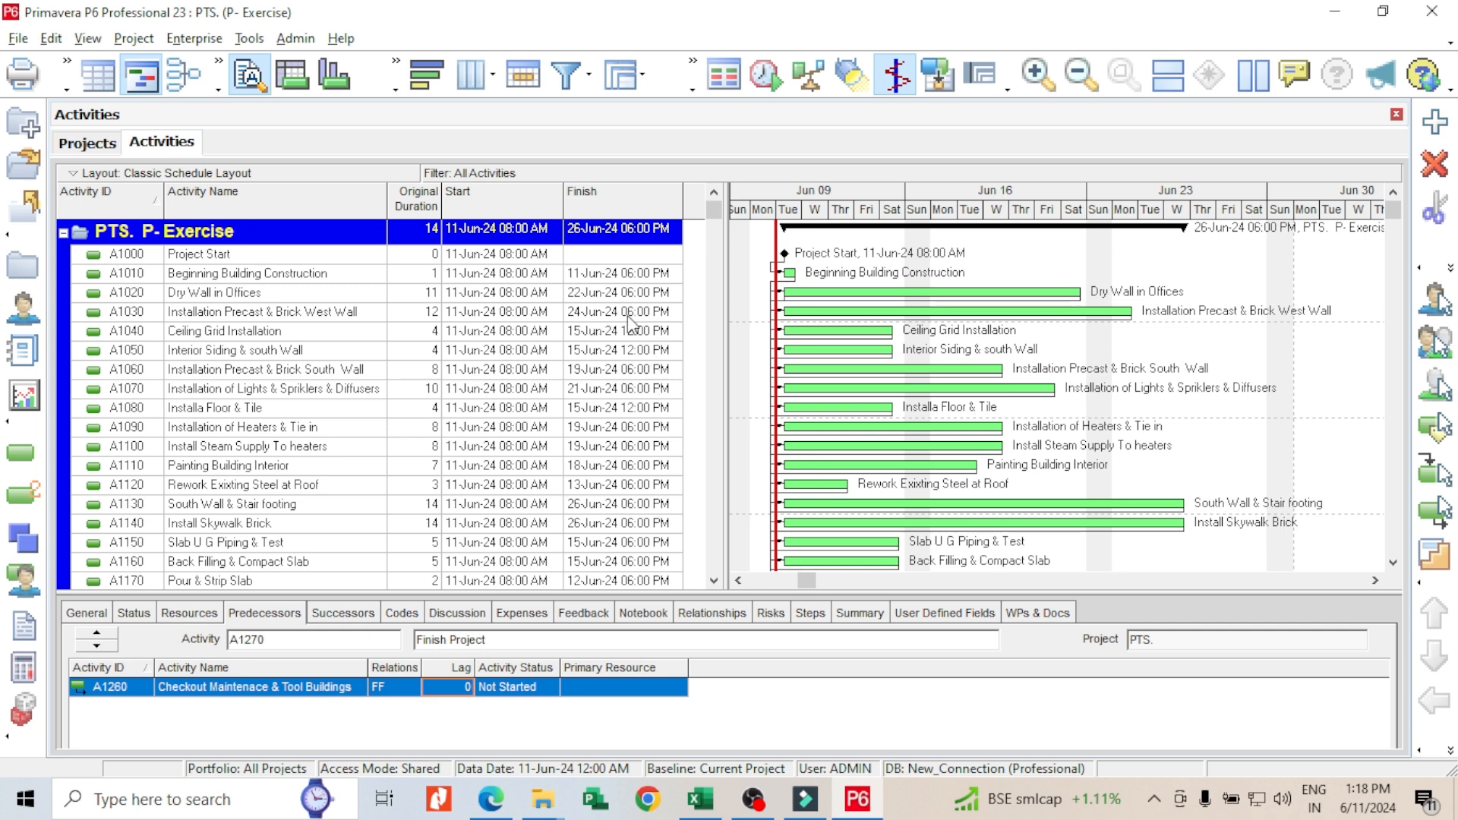
drag(876, 199, 852, 197)
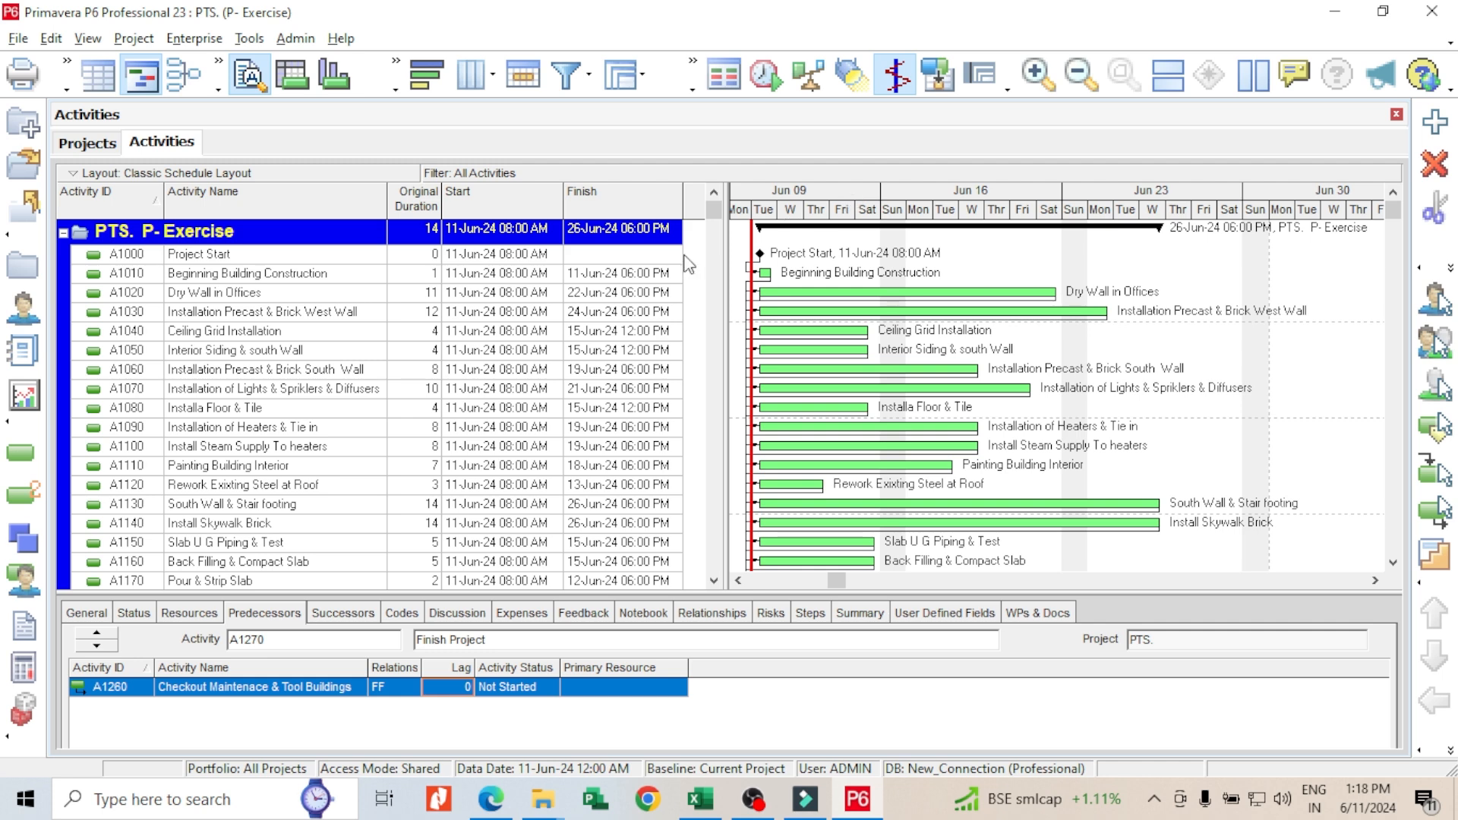
scroll(635, 395, down, 2)
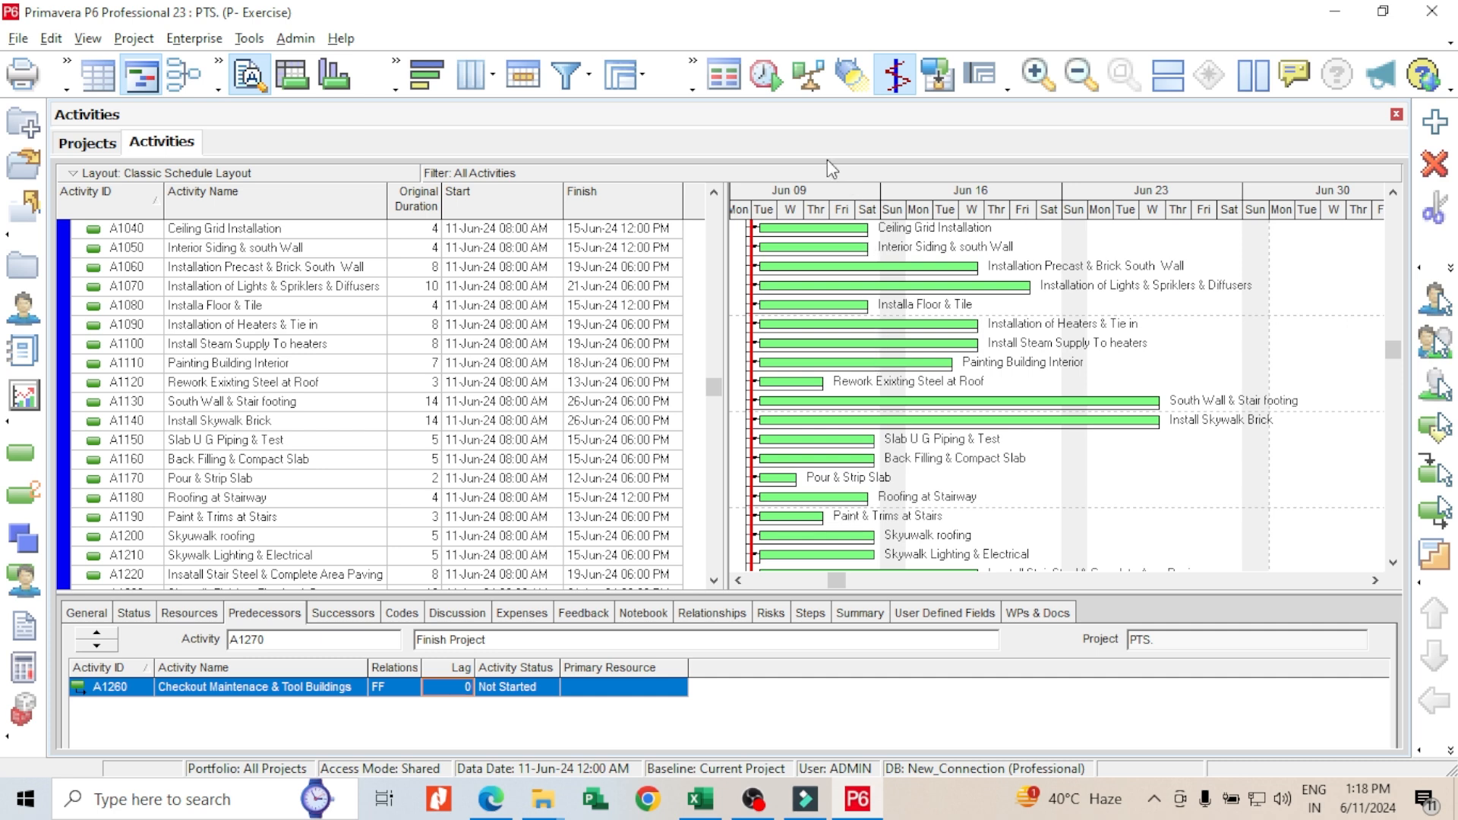
click(766, 74)
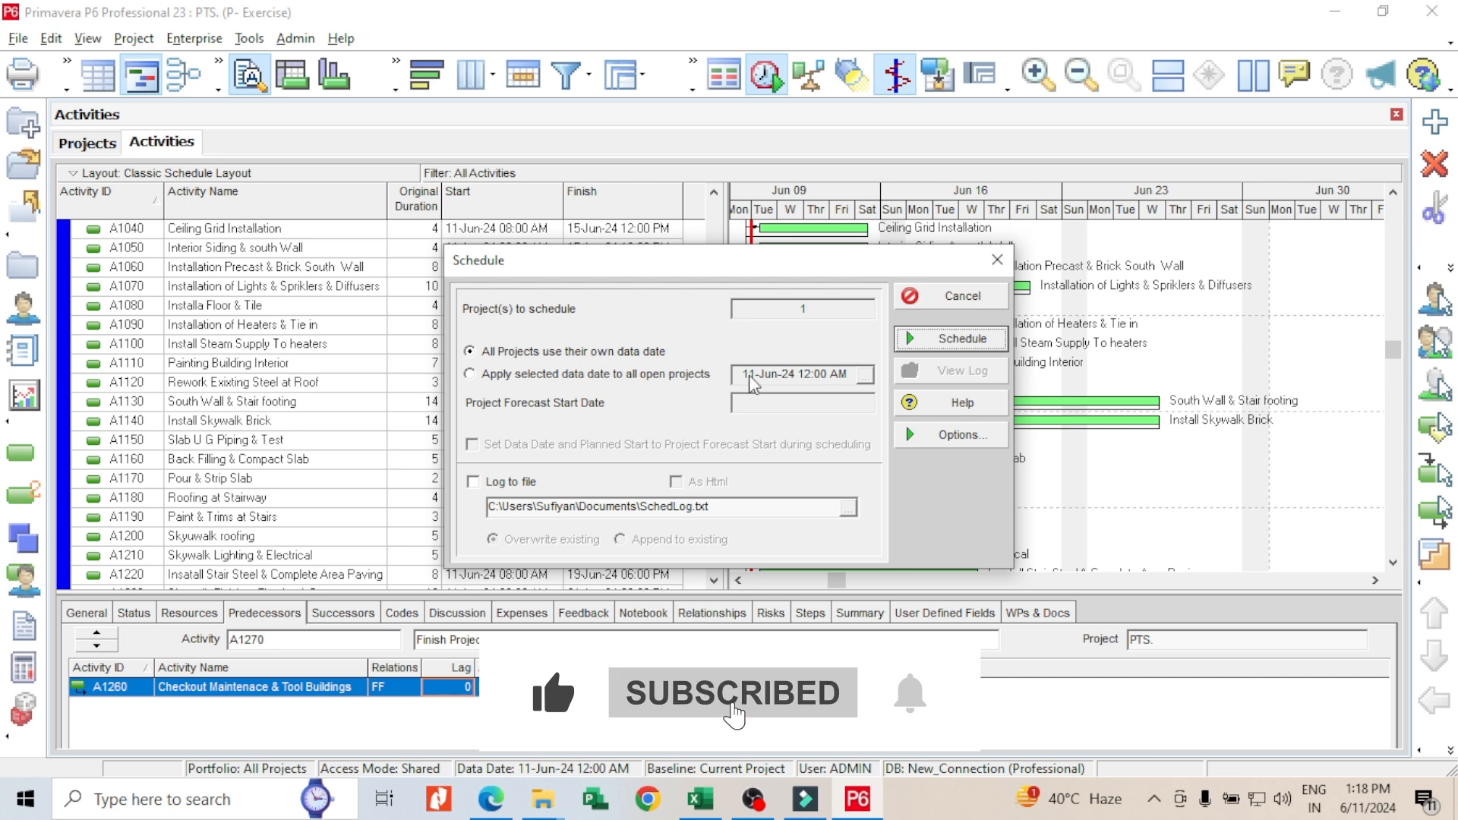
click(936, 347)
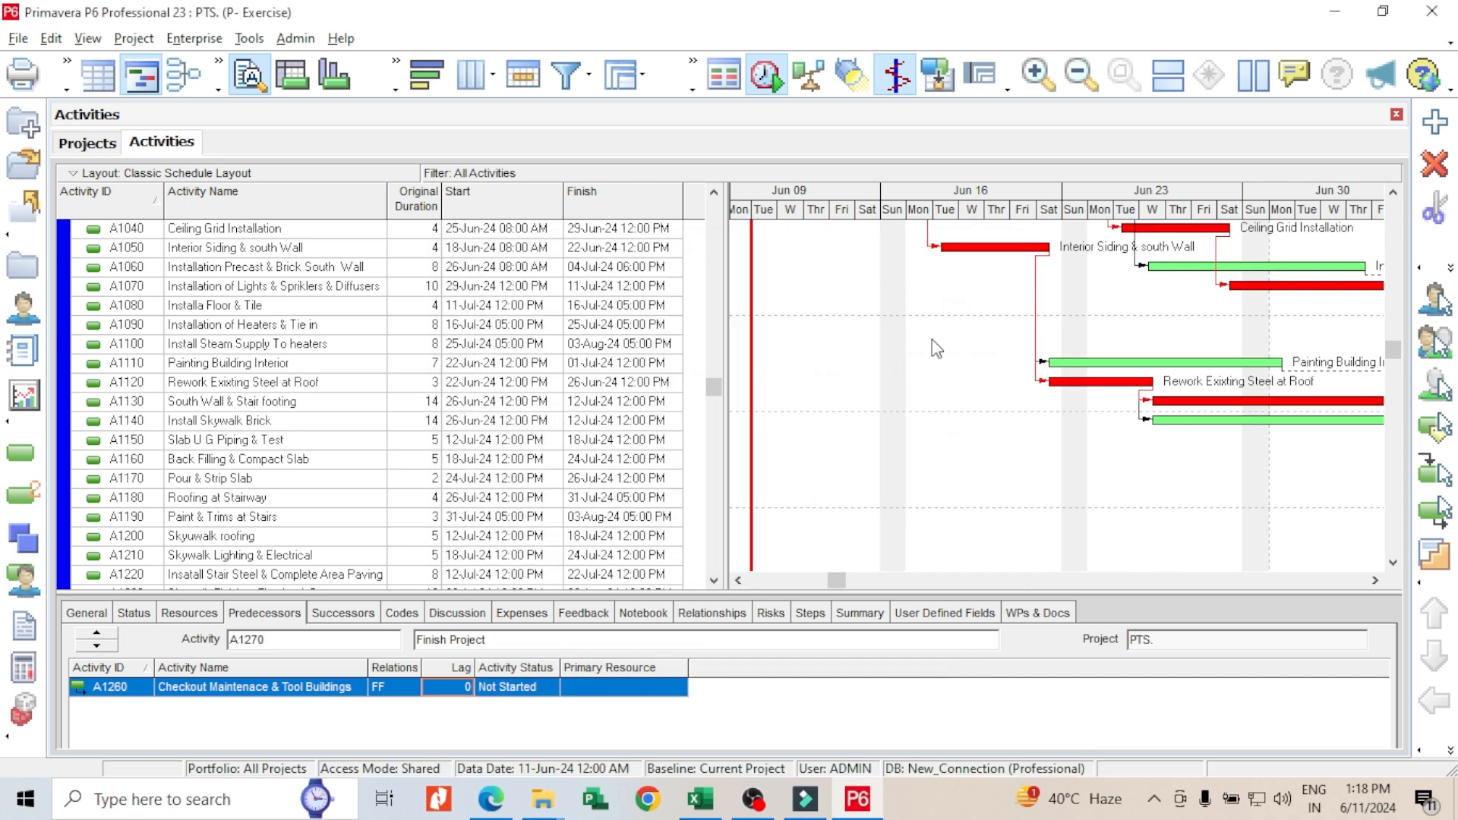
Step: Compress the Gantt timescale to fit more of the schedule and enlarge the chart area over the activity details
scroll(799, 414, up, 3)
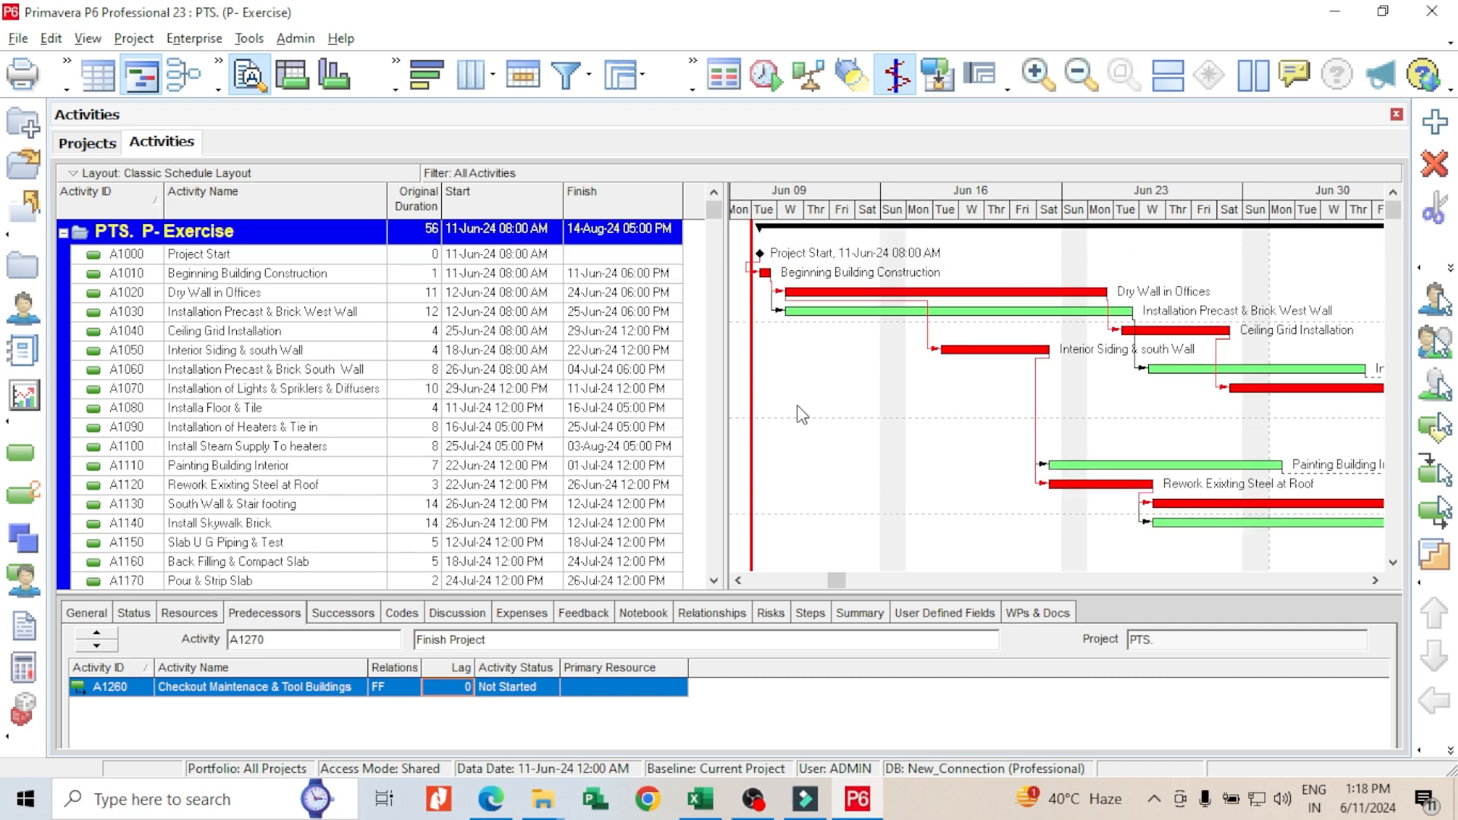
drag(992, 218, 868, 232)
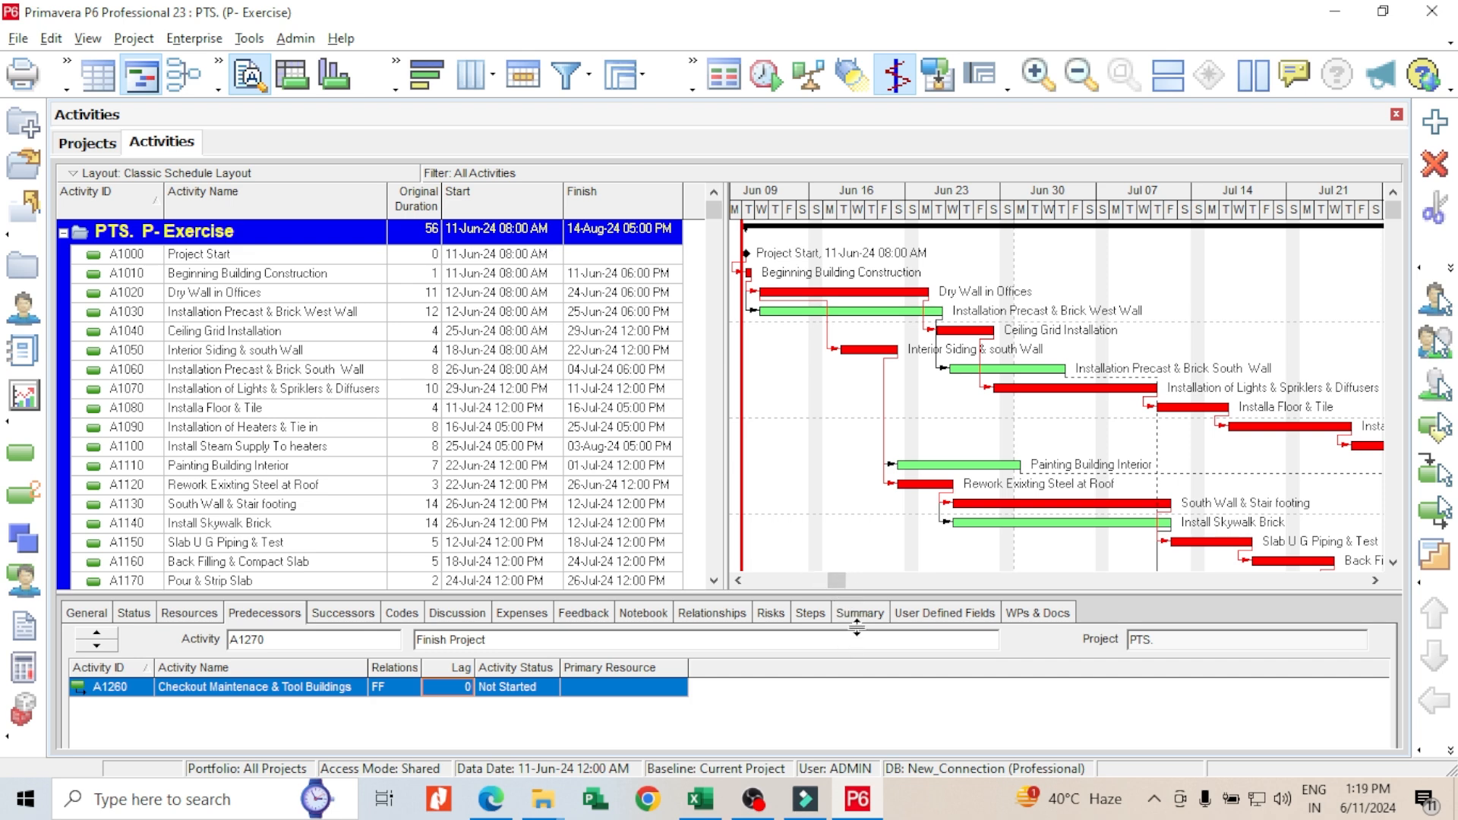
drag(856, 627, 857, 677)
drag(1039, 200, 993, 199)
drag(1152, 218, 1057, 219)
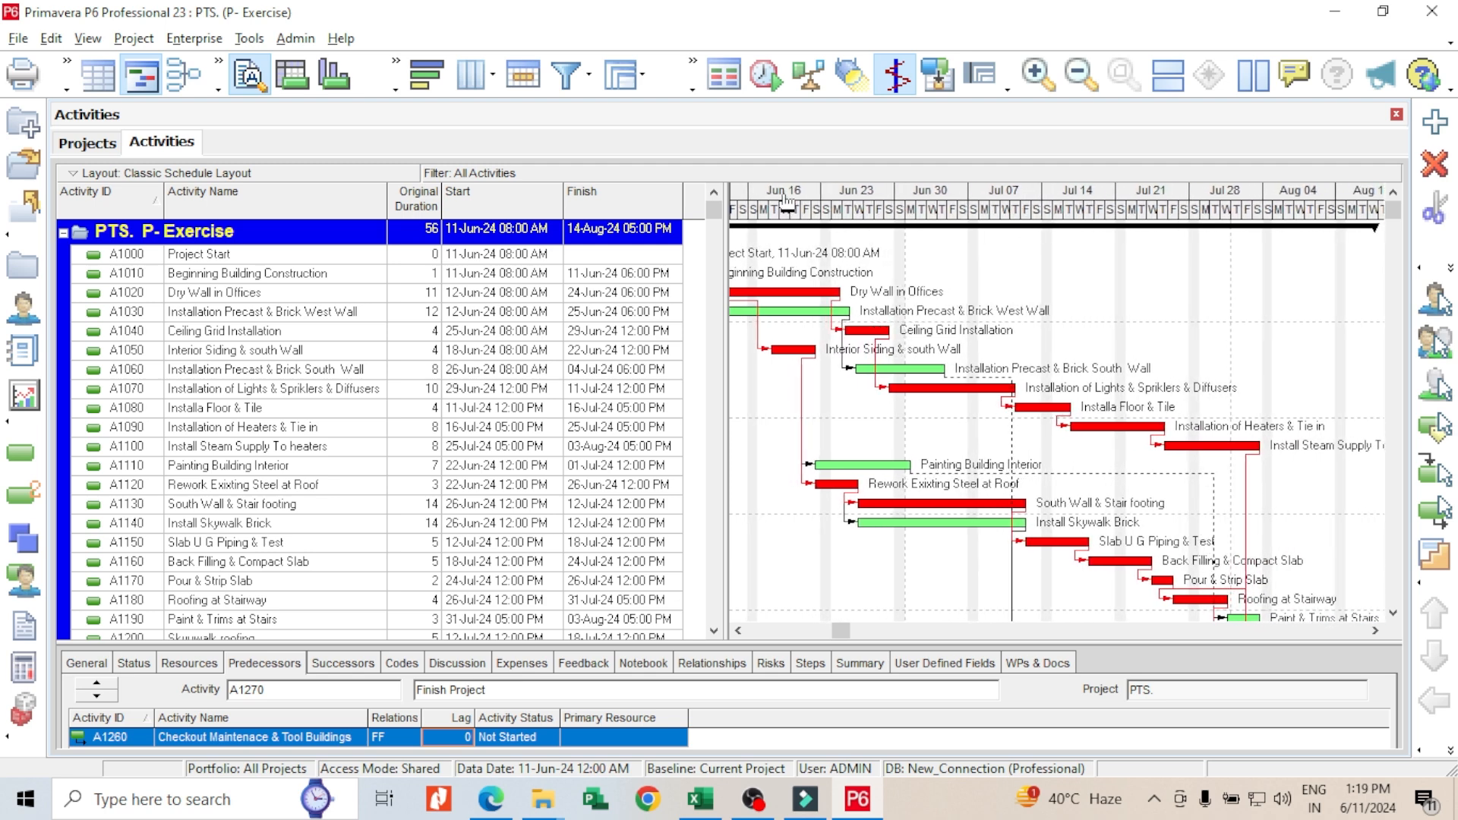
drag(786, 201, 845, 204)
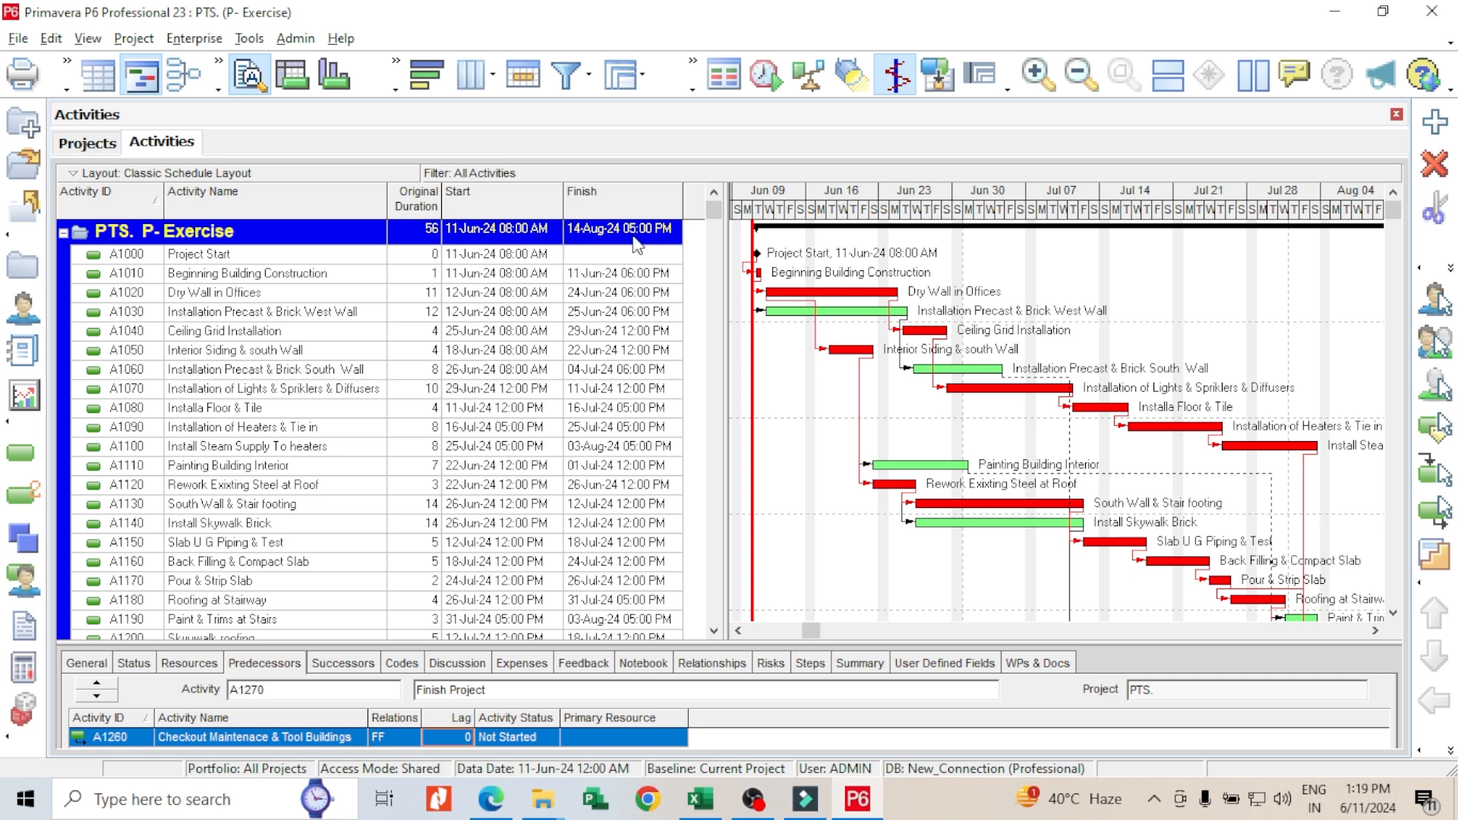
Step: Examine the scheduled dates, relationship lines and critical bars from Project Start through A1270 Finish Project
scroll(896, 353, down, 2)
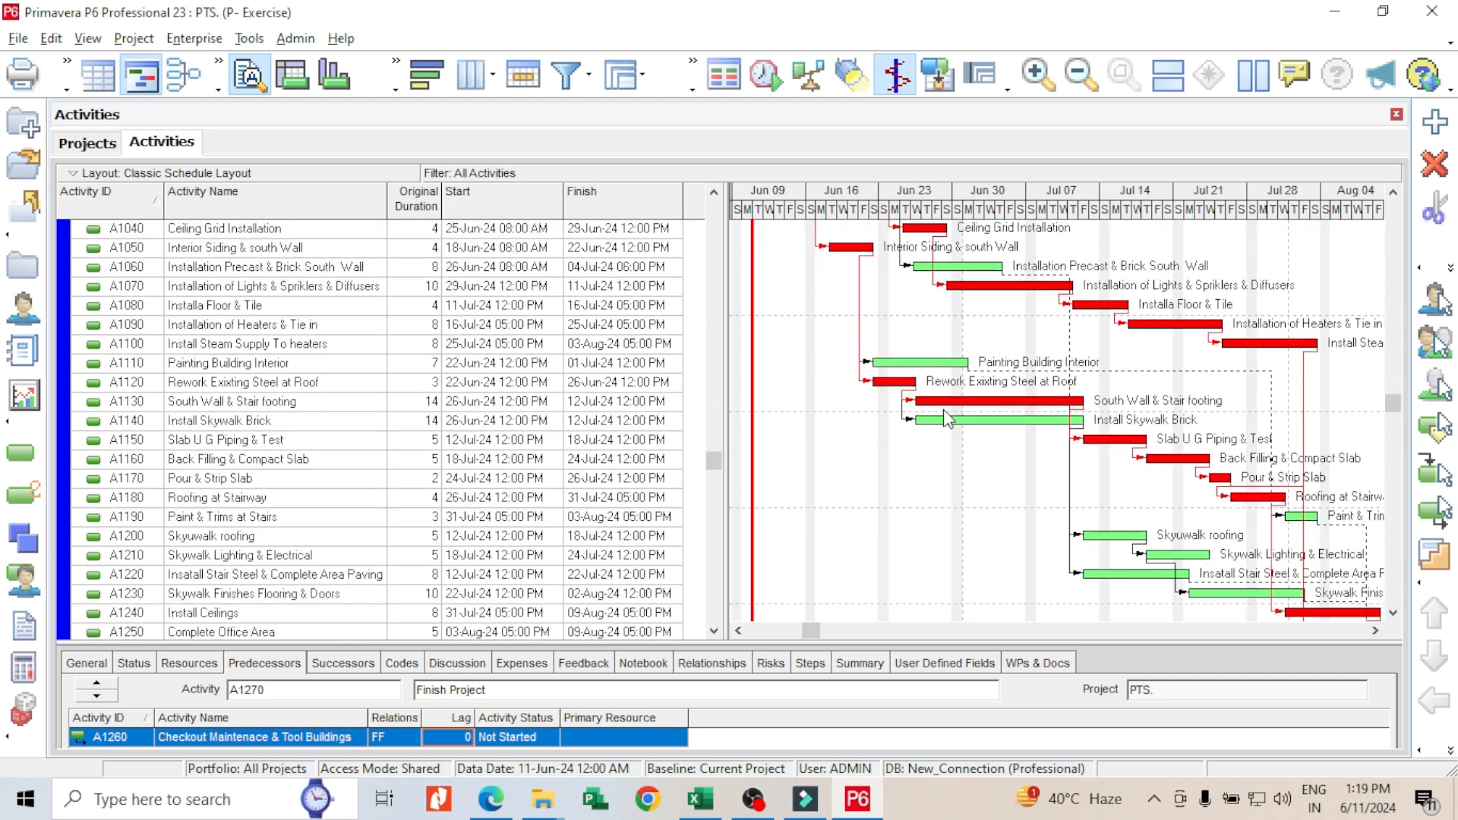
scroll(942, 420, down, 2)
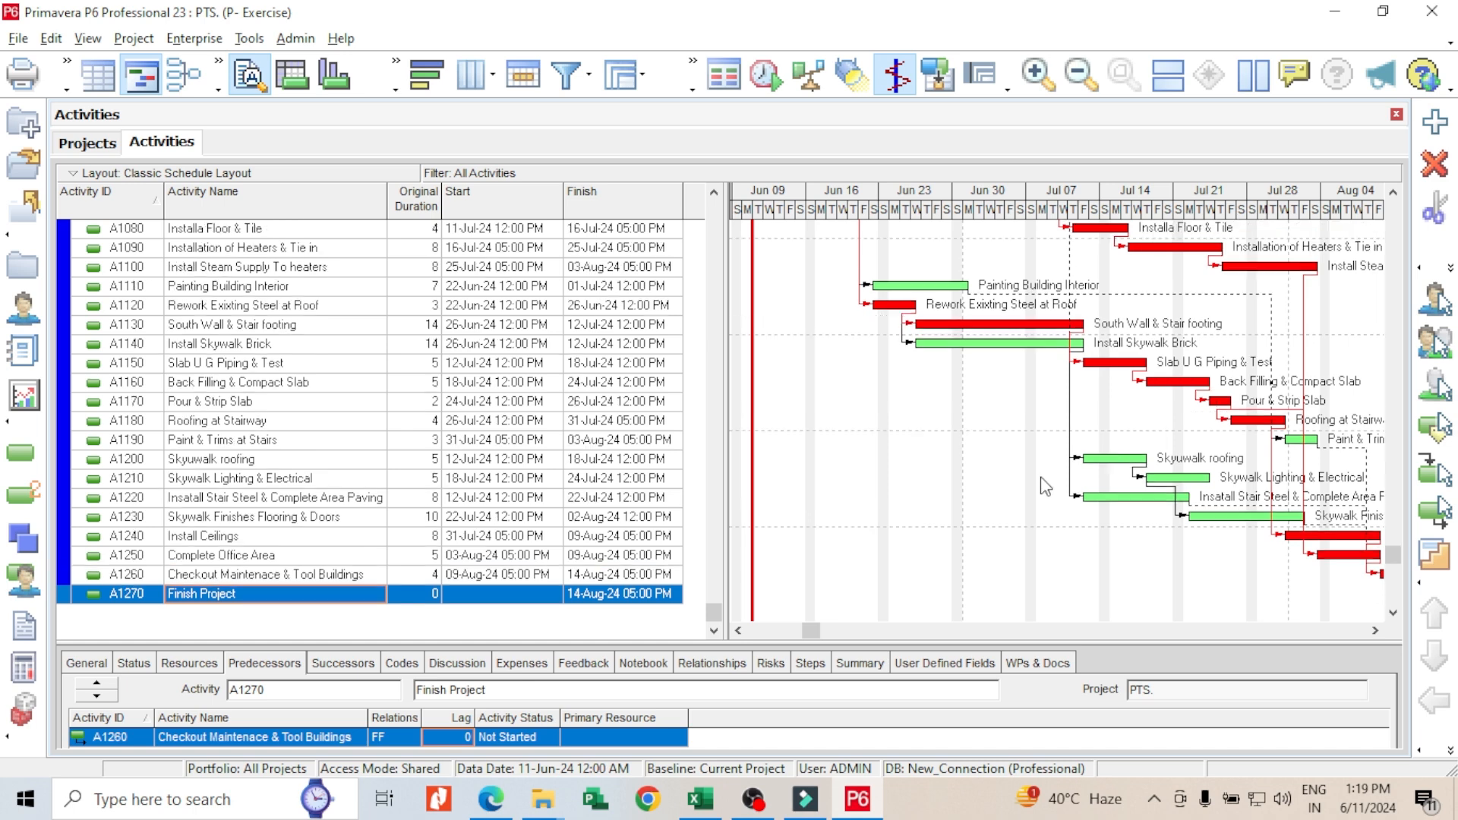
scroll(1046, 487, up, 1)
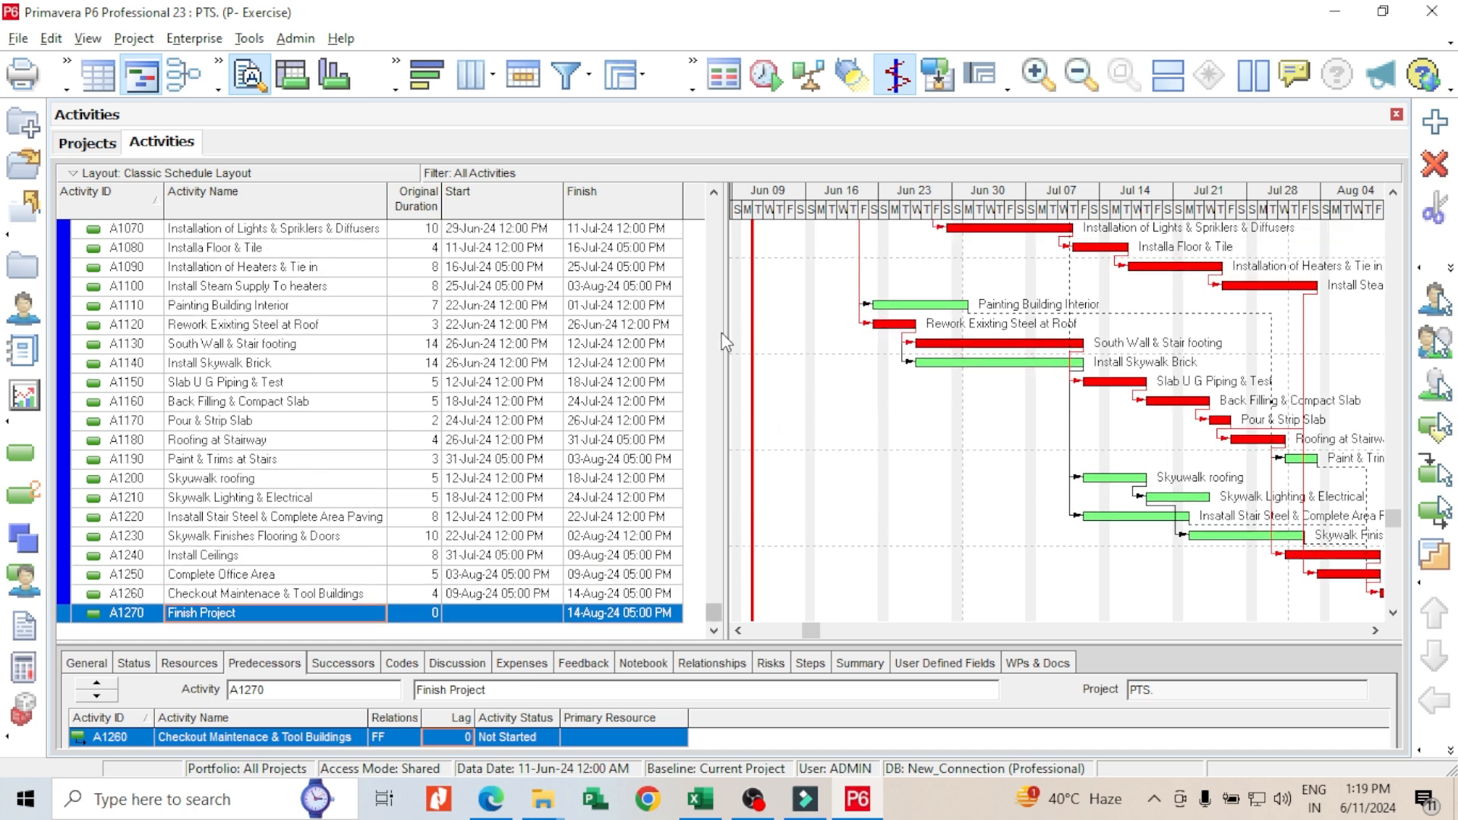
drag(722, 344, 721, 344)
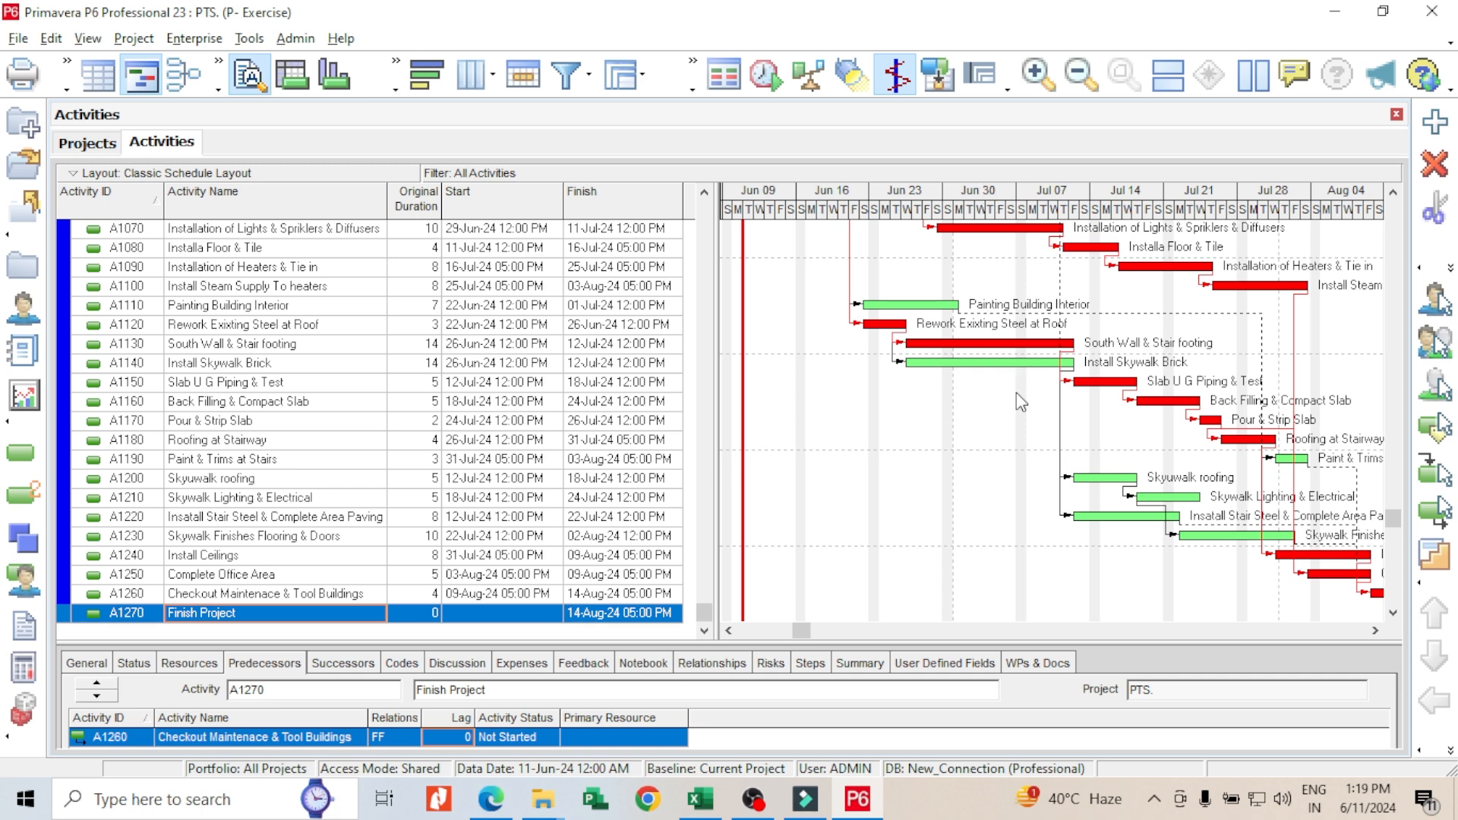
scroll(1016, 394, up, 8)
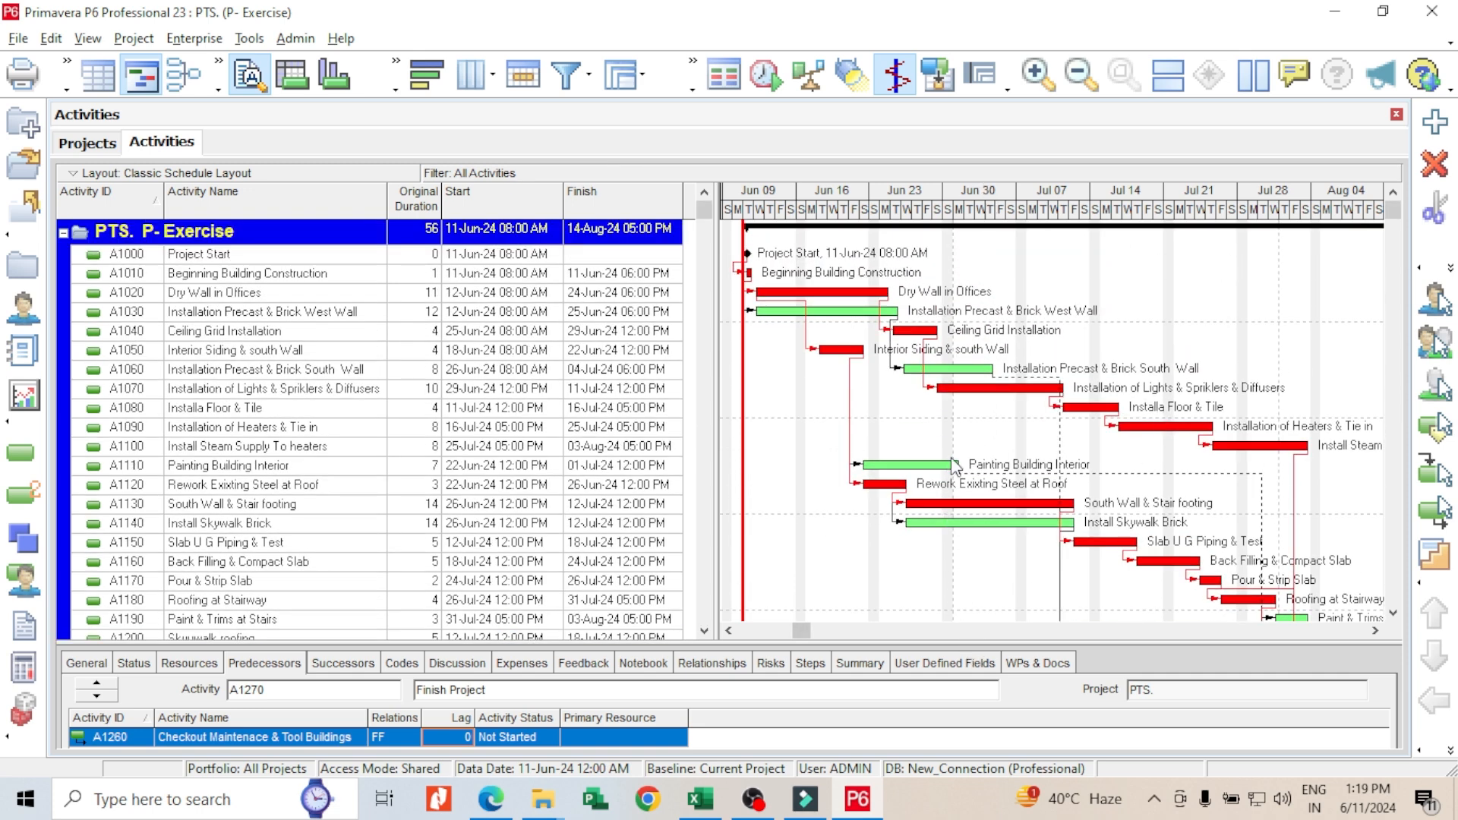
drag(987, 209, 950, 199)
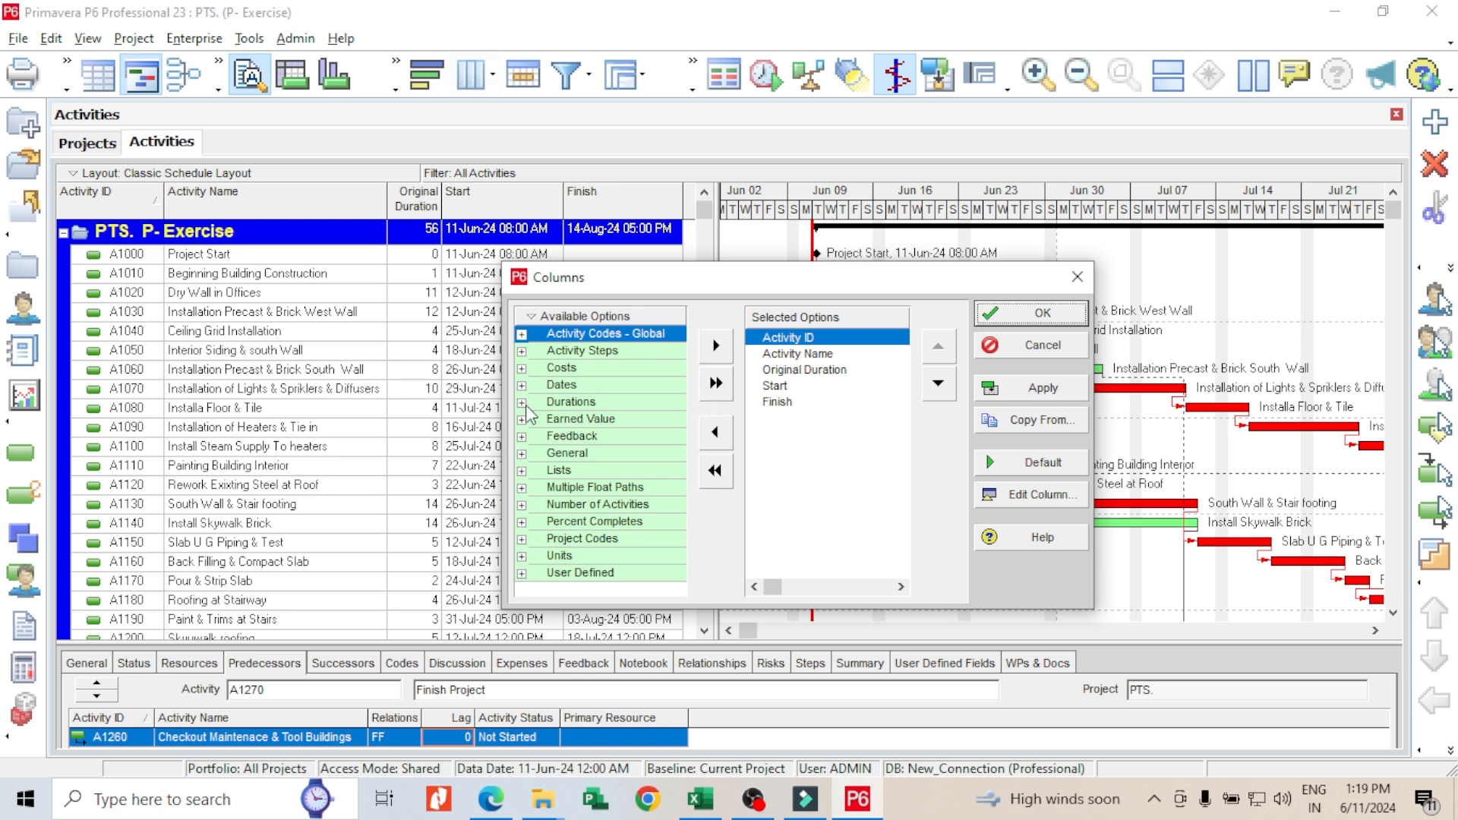
Step: Add the Critical column from the General options to the activity table, placed after Finish
click(523, 454)
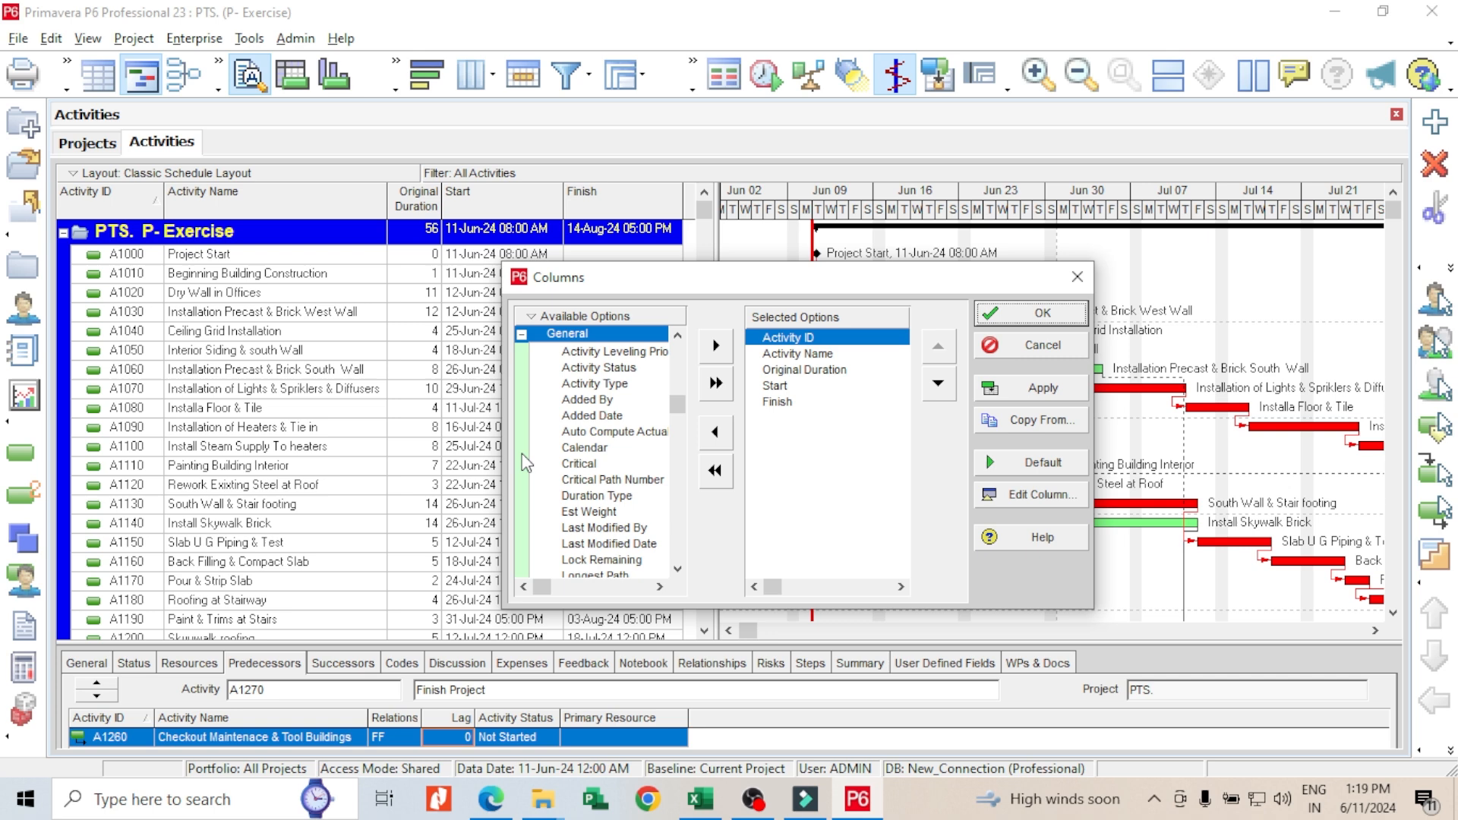
click(586, 466)
click(713, 347)
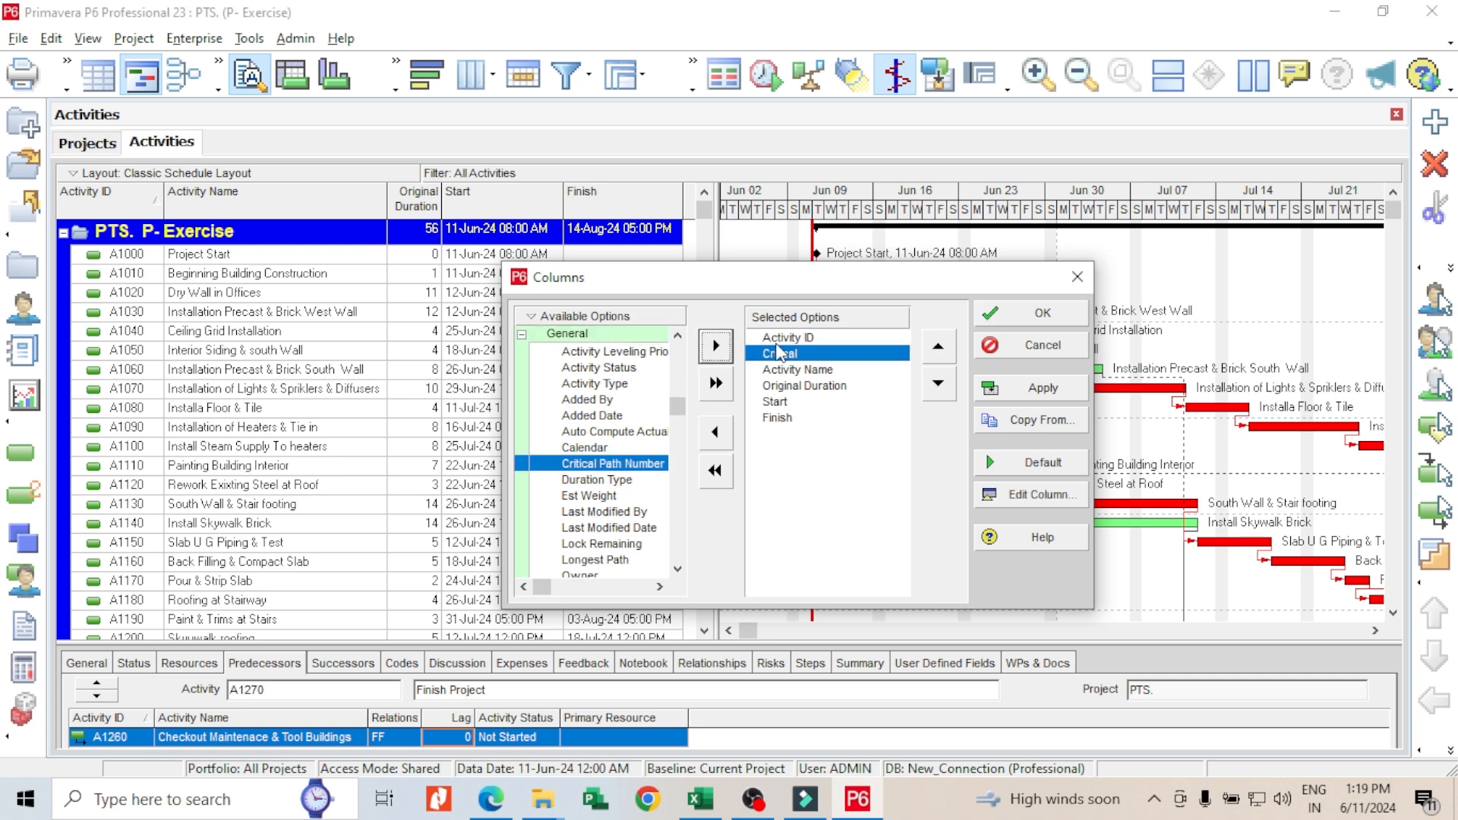
click(941, 386)
click(943, 388)
click(943, 389)
click(943, 389)
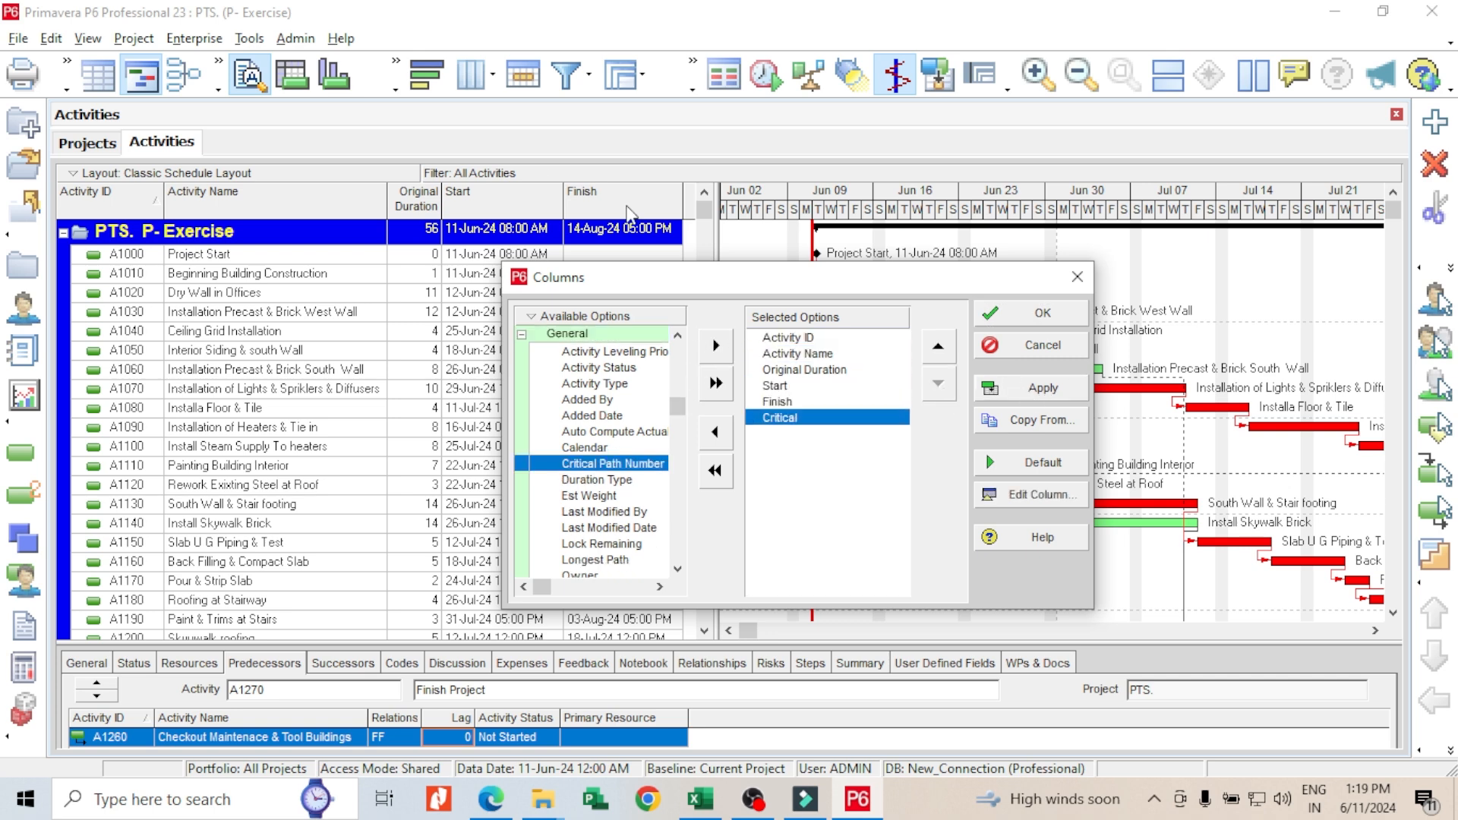
click(1033, 386)
click(1037, 315)
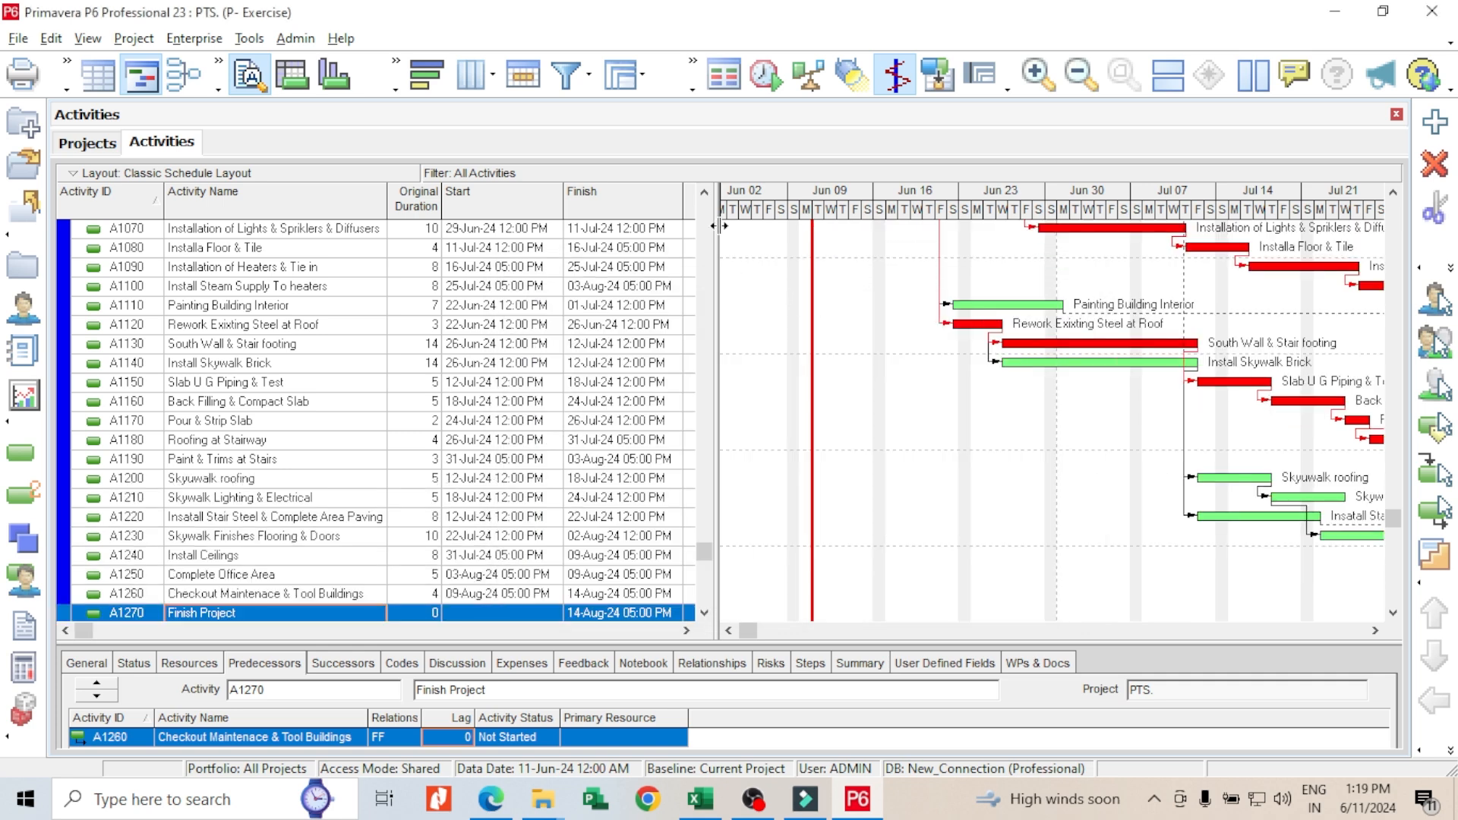
Step: Widen the activity table to reveal the Critical column and compress the Gantt timescale so the bars fit through Finish Project
drag(716, 225, 844, 266)
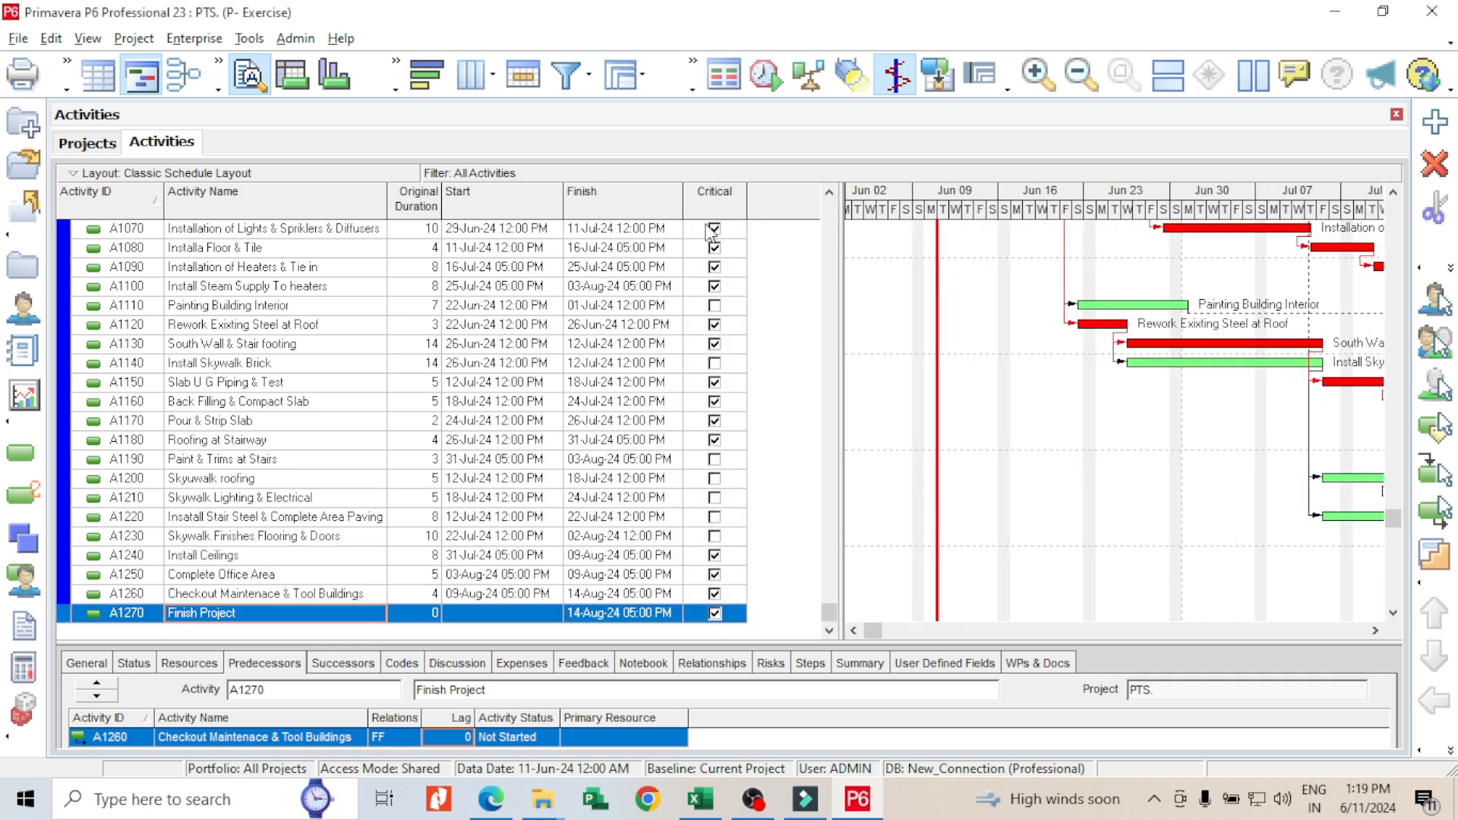
drag(1033, 213, 959, 210)
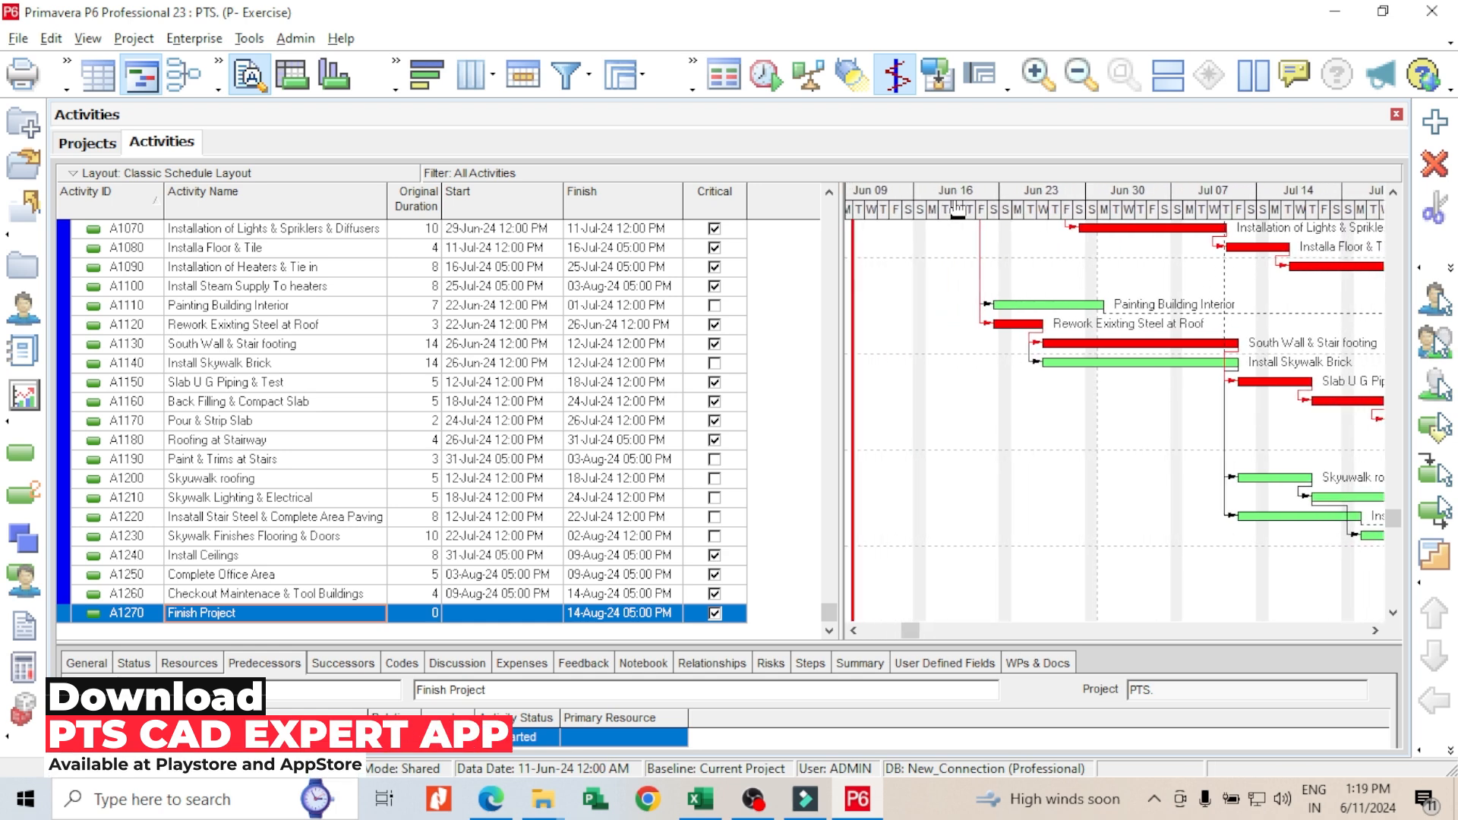
drag(1164, 218, 1048, 240)
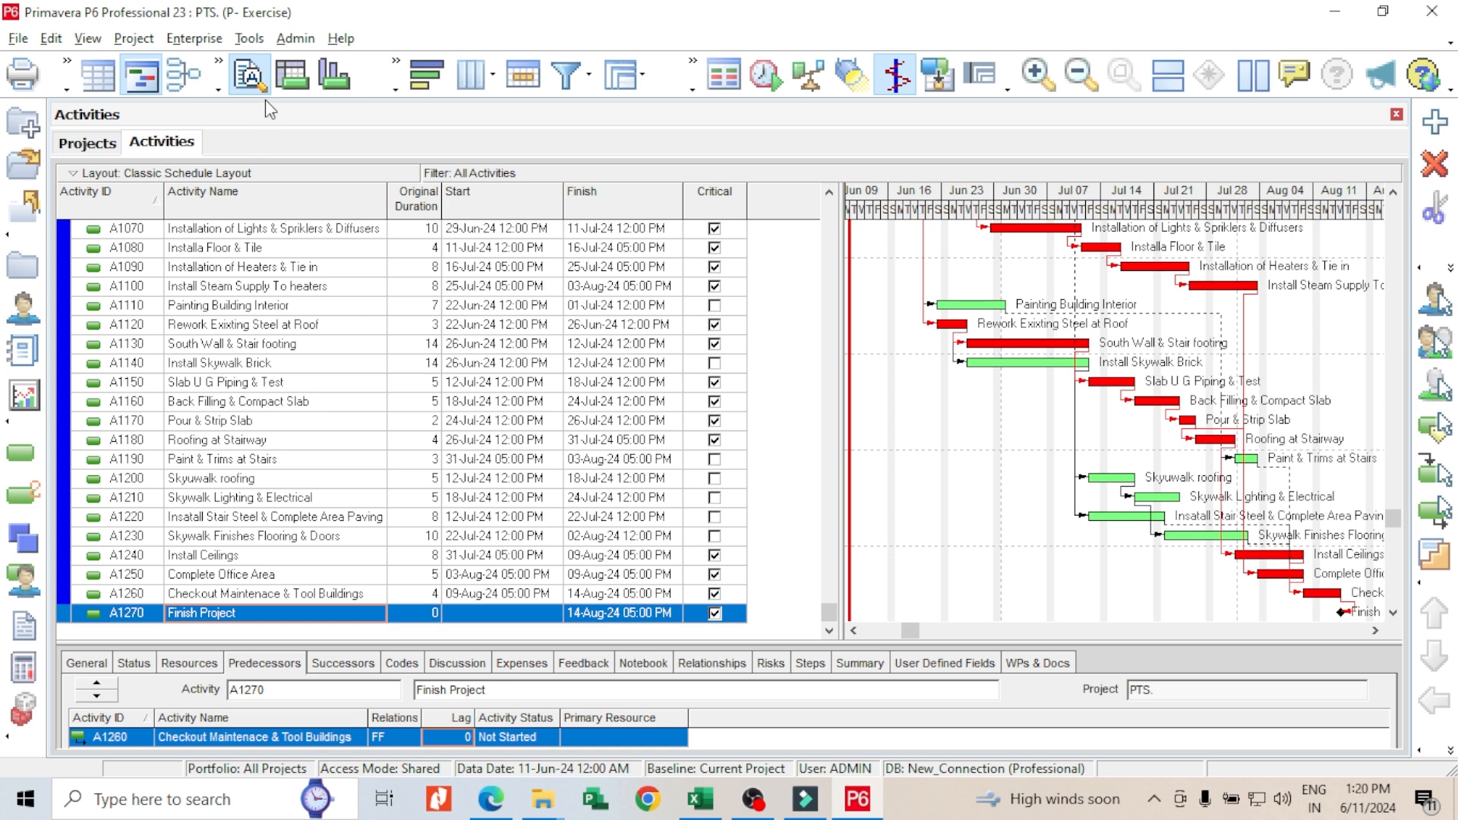
Step: Display the project as an activity network diagram and clear the activity selection
click(186, 86)
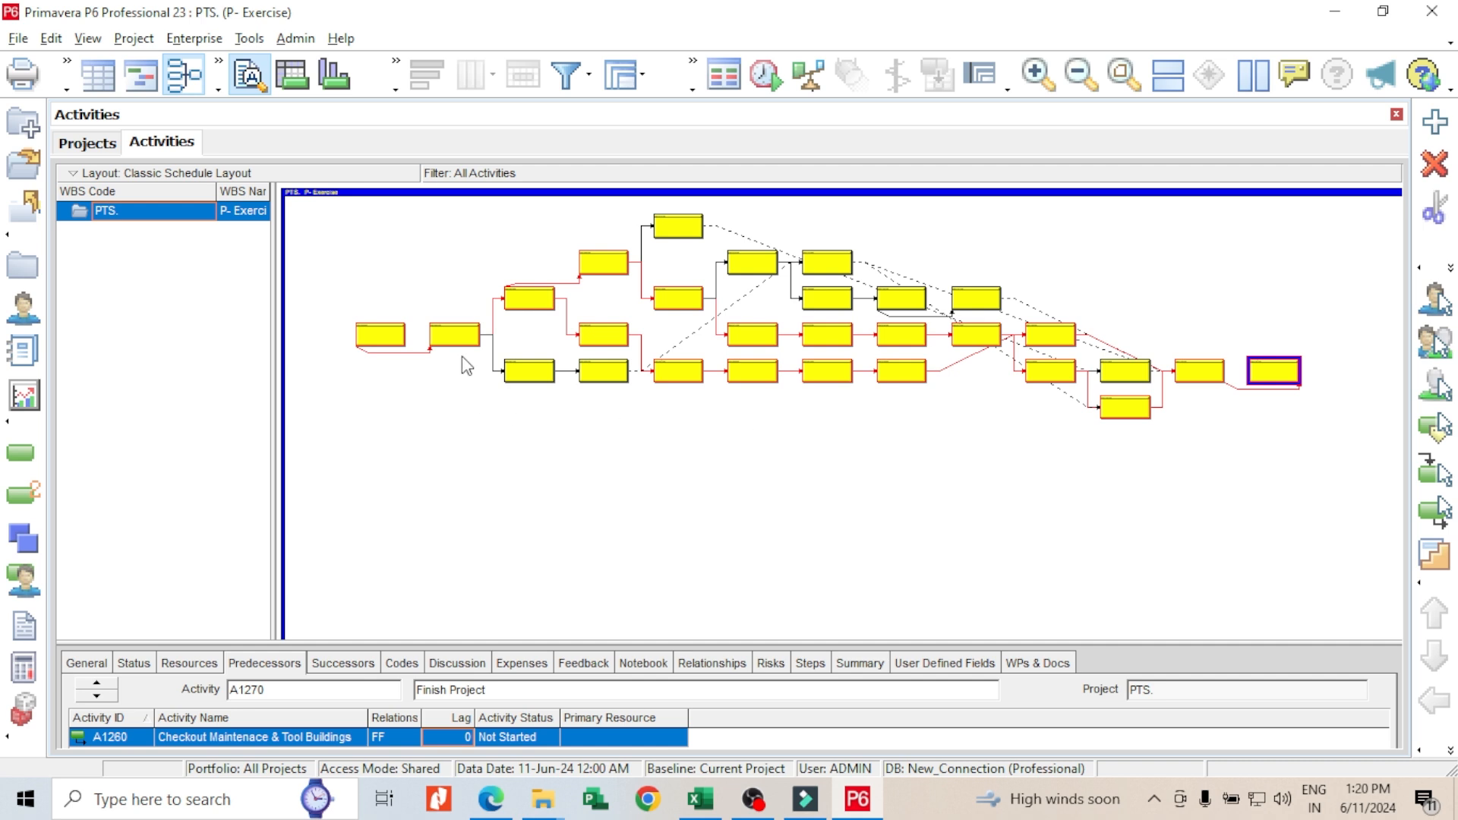
click(801, 466)
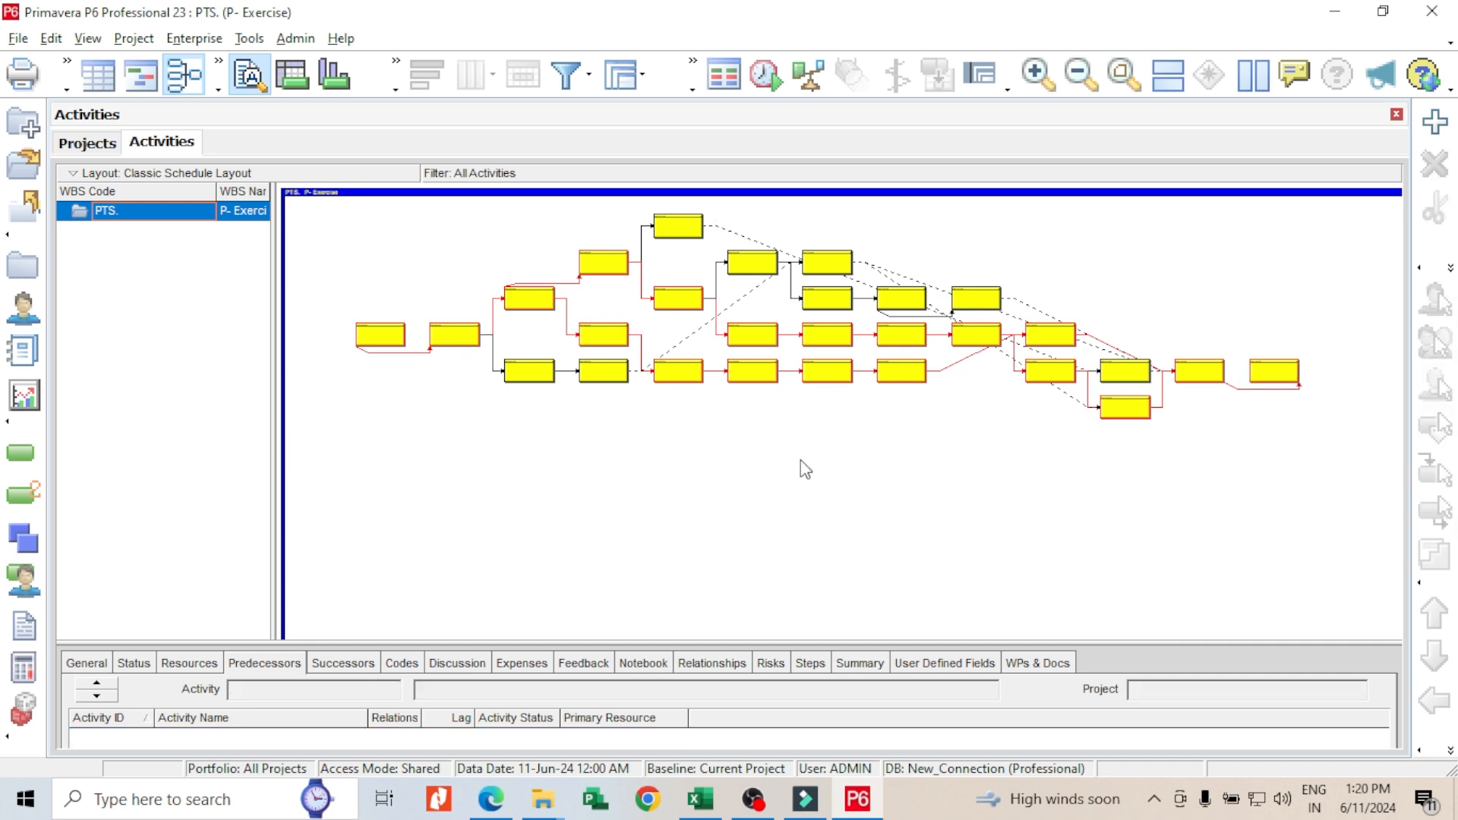